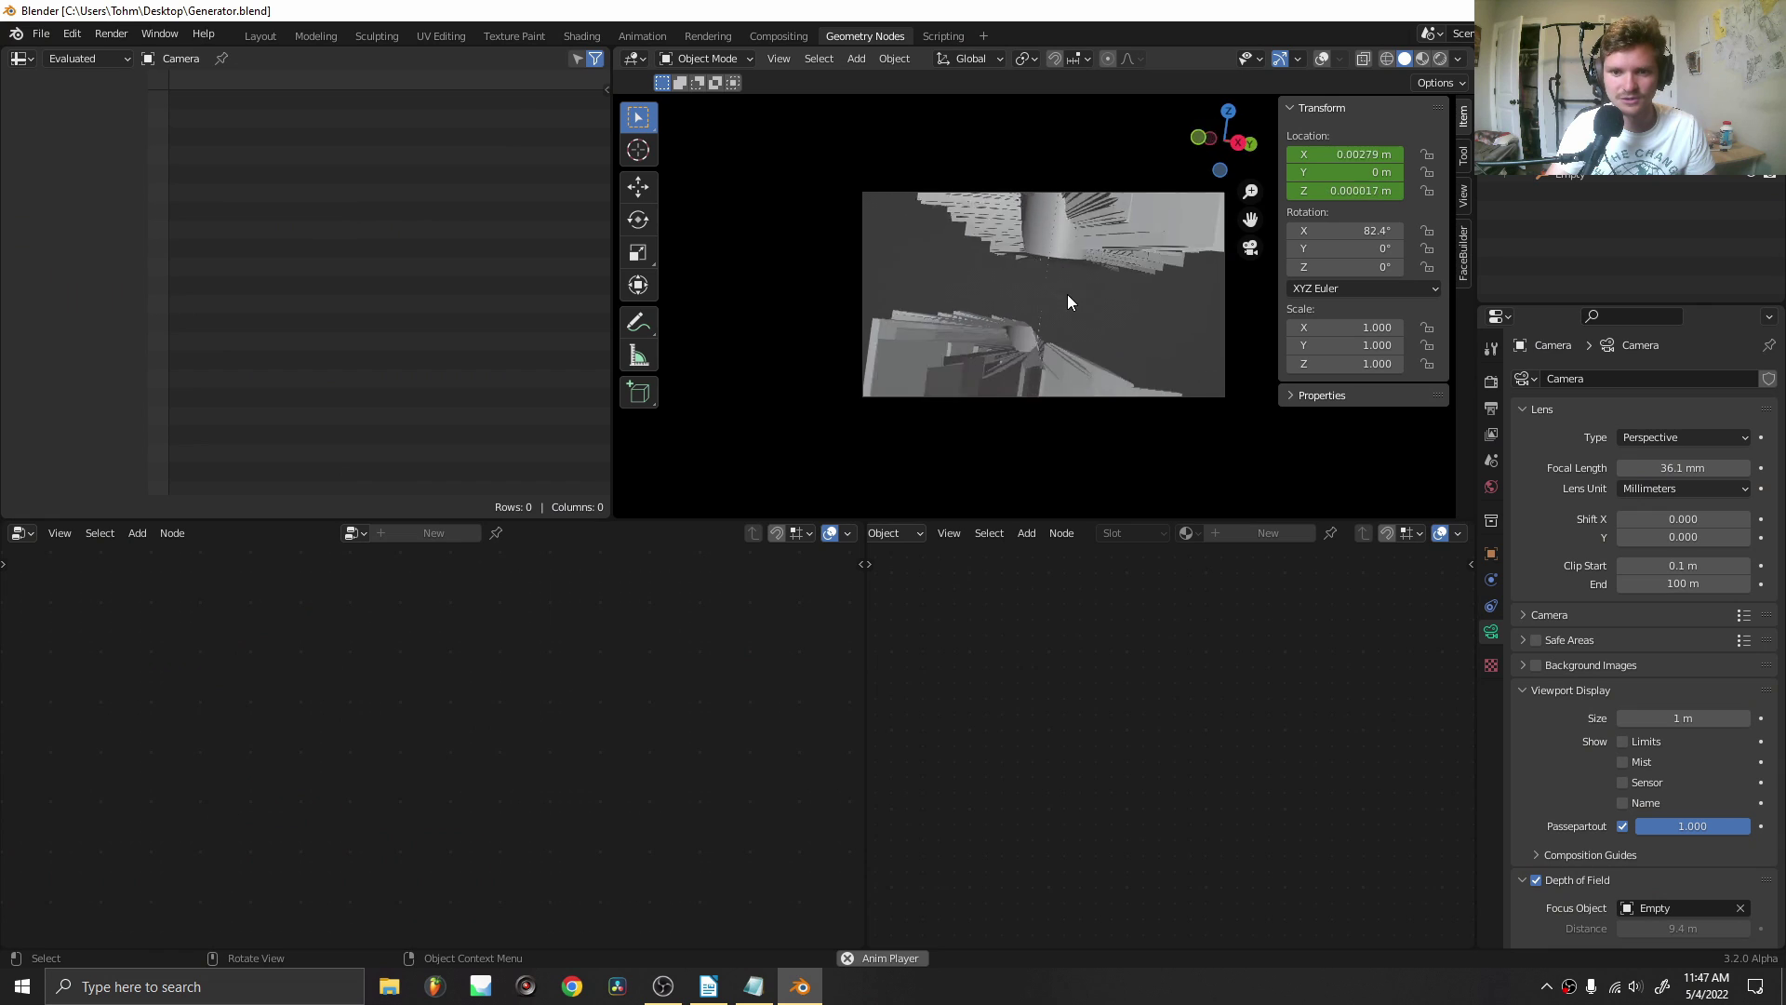
# Review the finished generator animation in the Layout workspace from outside and through the camera with rendered shading, then stop playback.
pyautogui.click(262, 35)
pyautogui.moveTo(795, 351); pyautogui.dragTo(722, 371, button='middle')
pyautogui.scroll(-7, 722, 369)
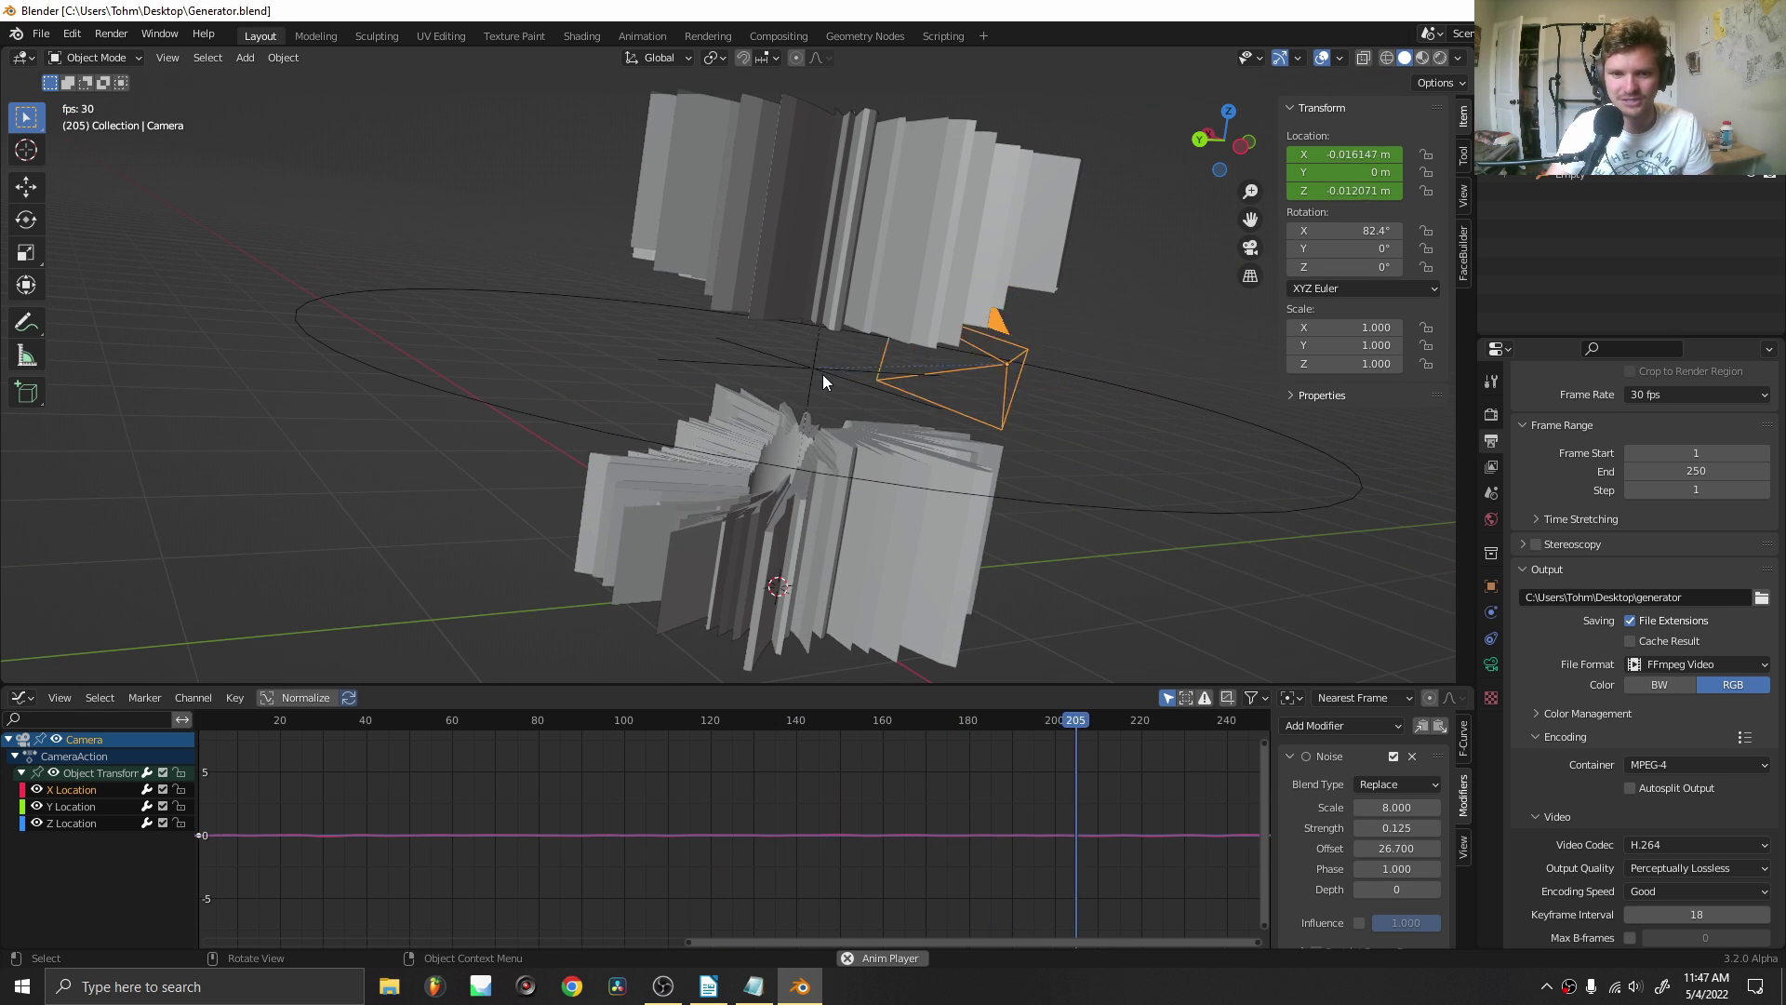
pyautogui.click(1261, 251)
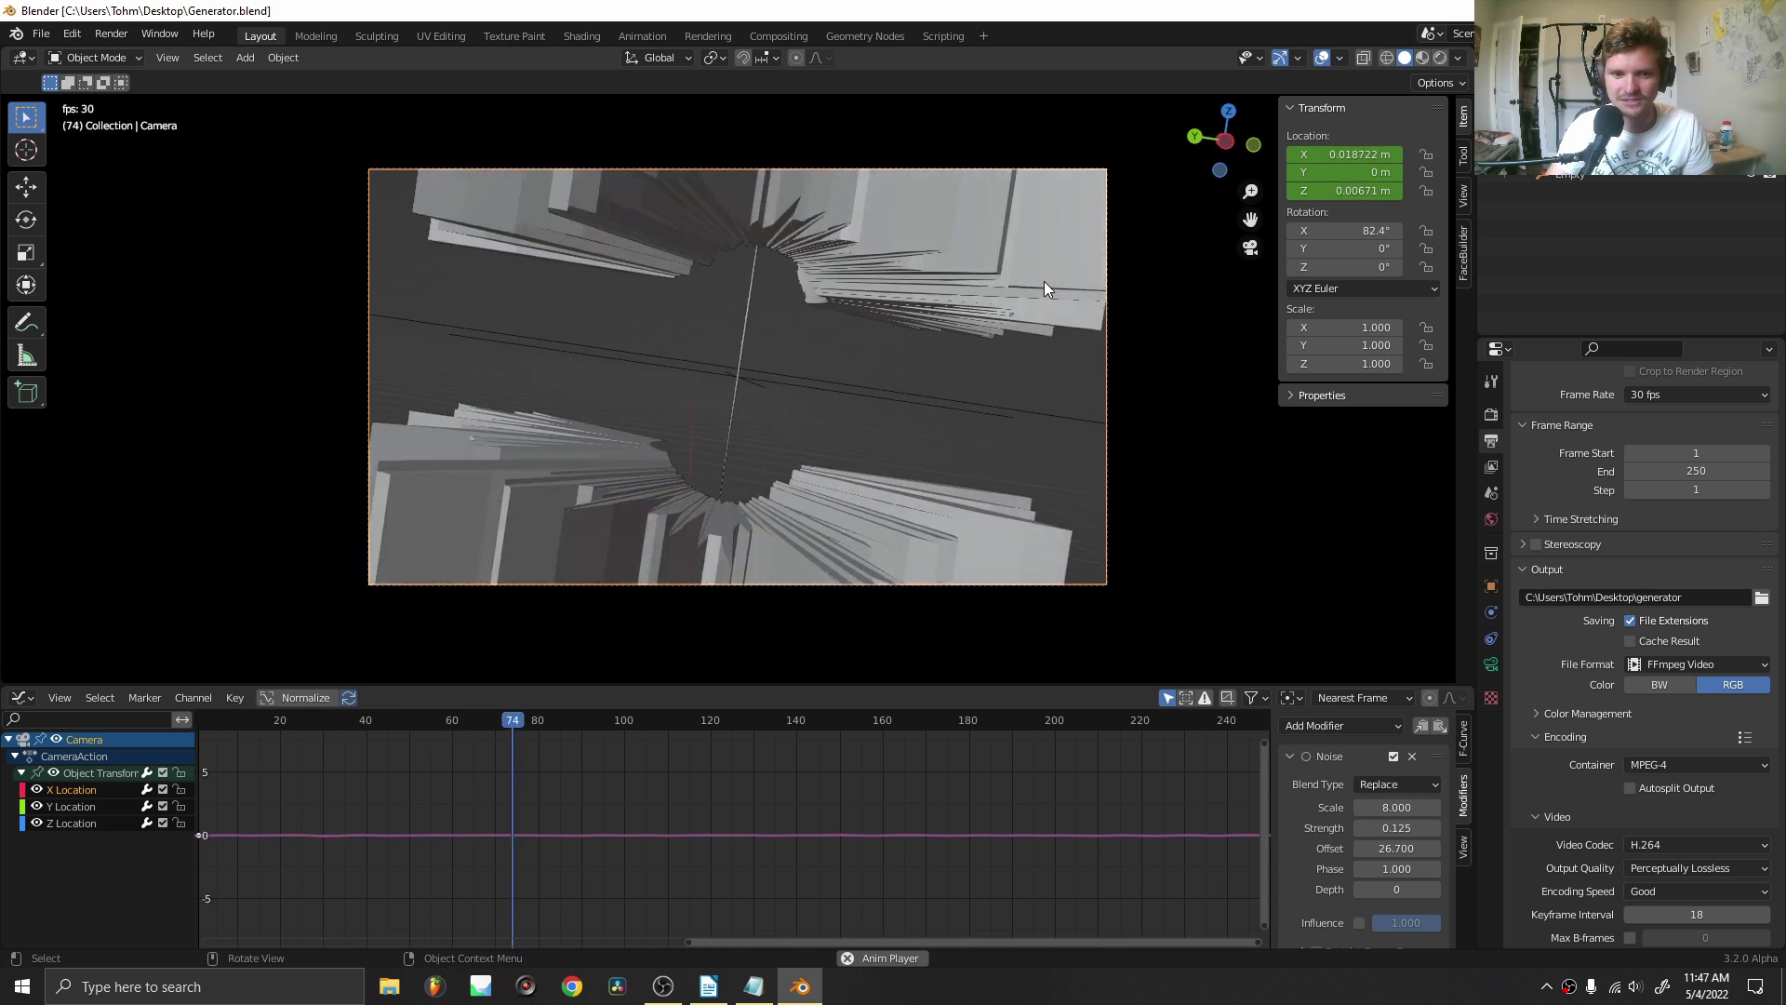
pyautogui.click(1436, 57)
pyautogui.press('space')
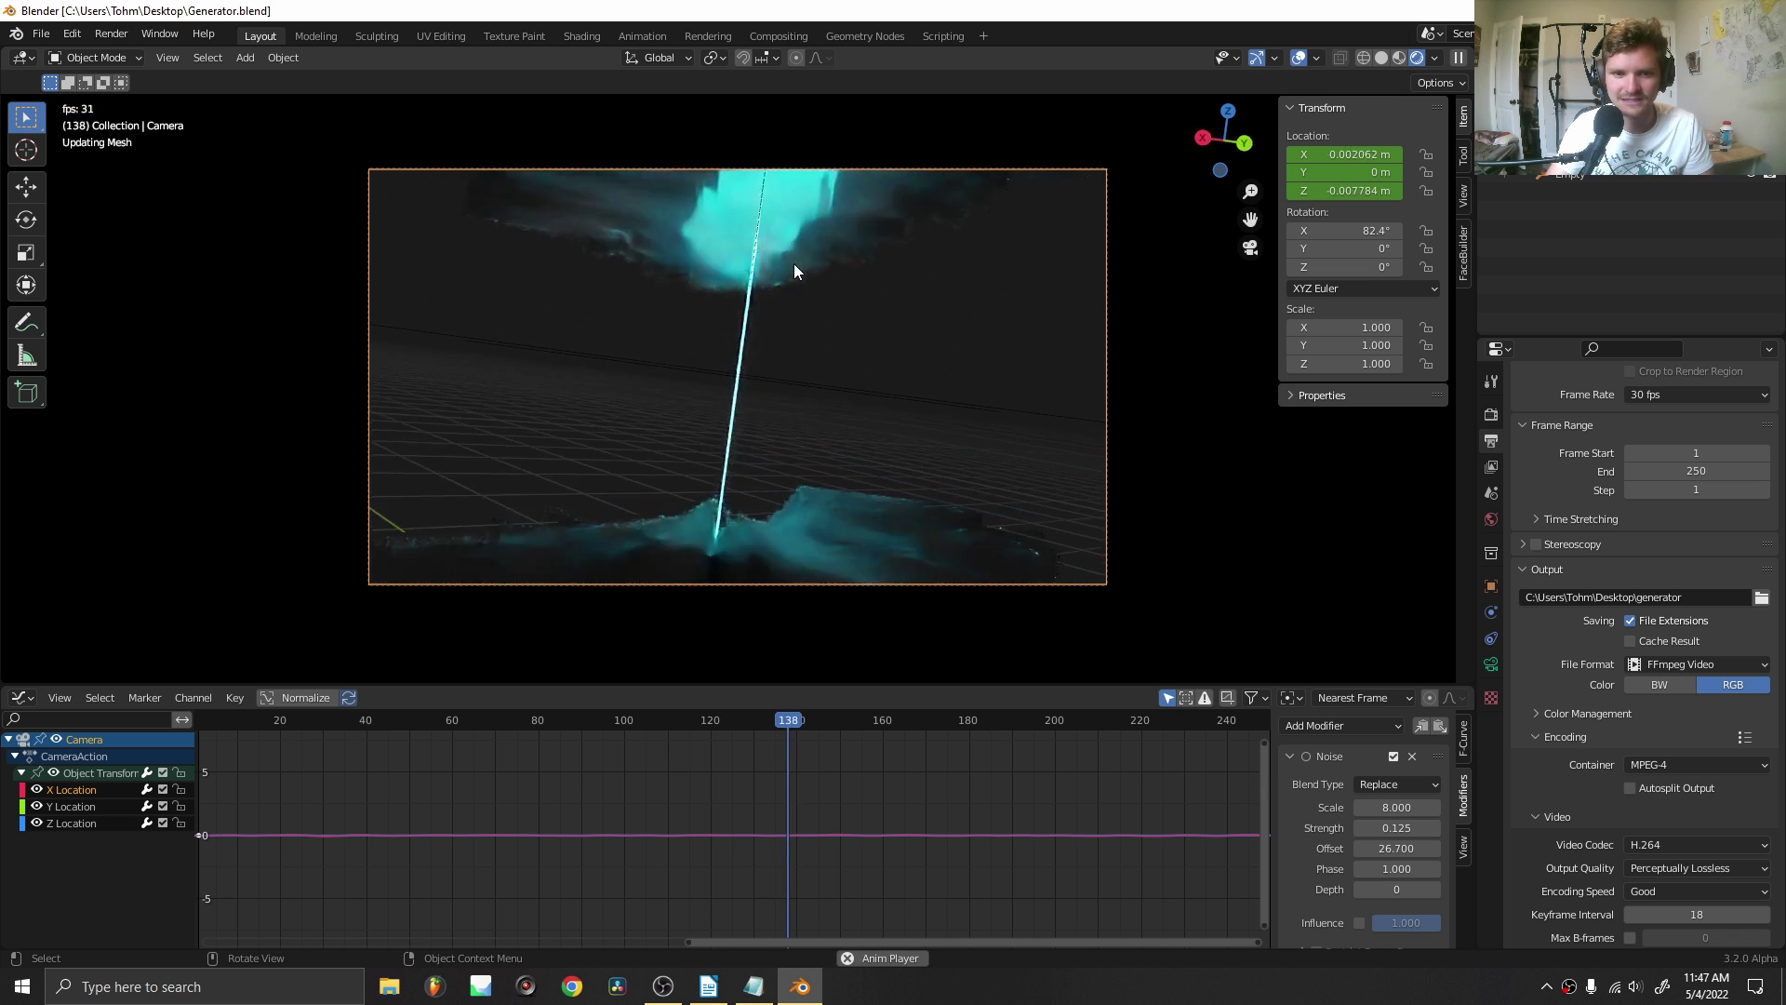
pyautogui.press('space')
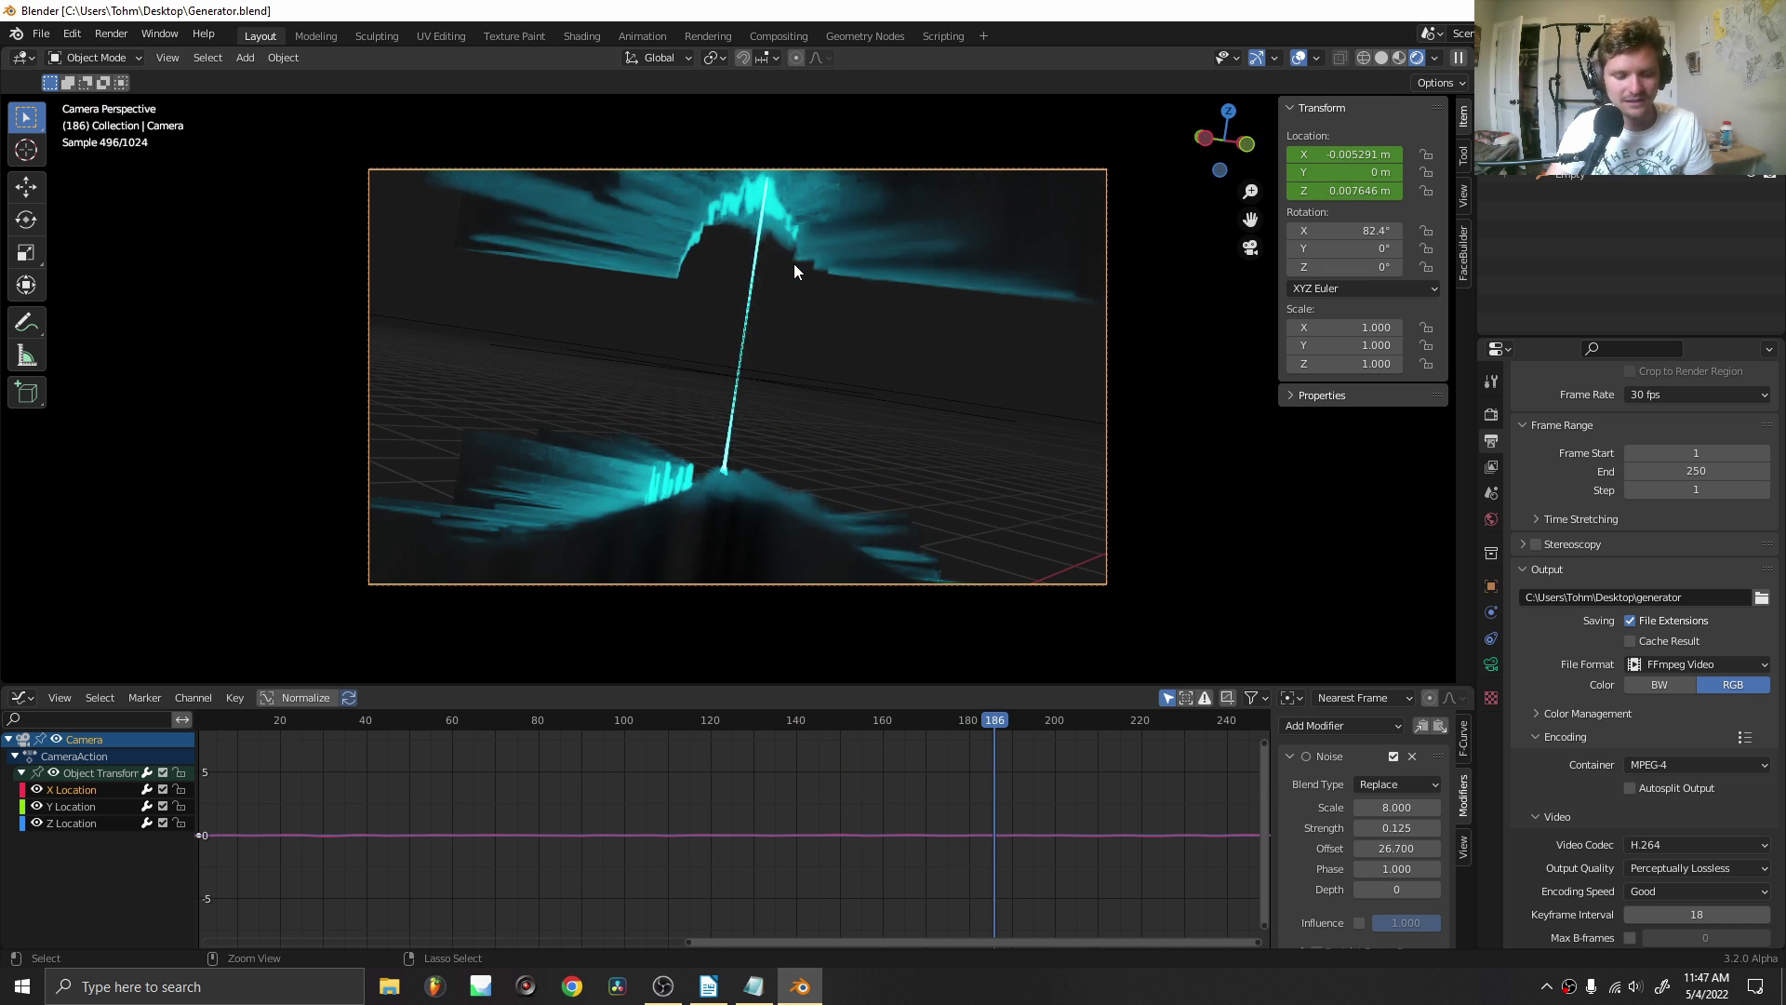
# Start a new file with the default cube scene and switch the window to full screen.
pyautogui.hotkey('ctrl', 'n')
pyautogui.click(794, 264)
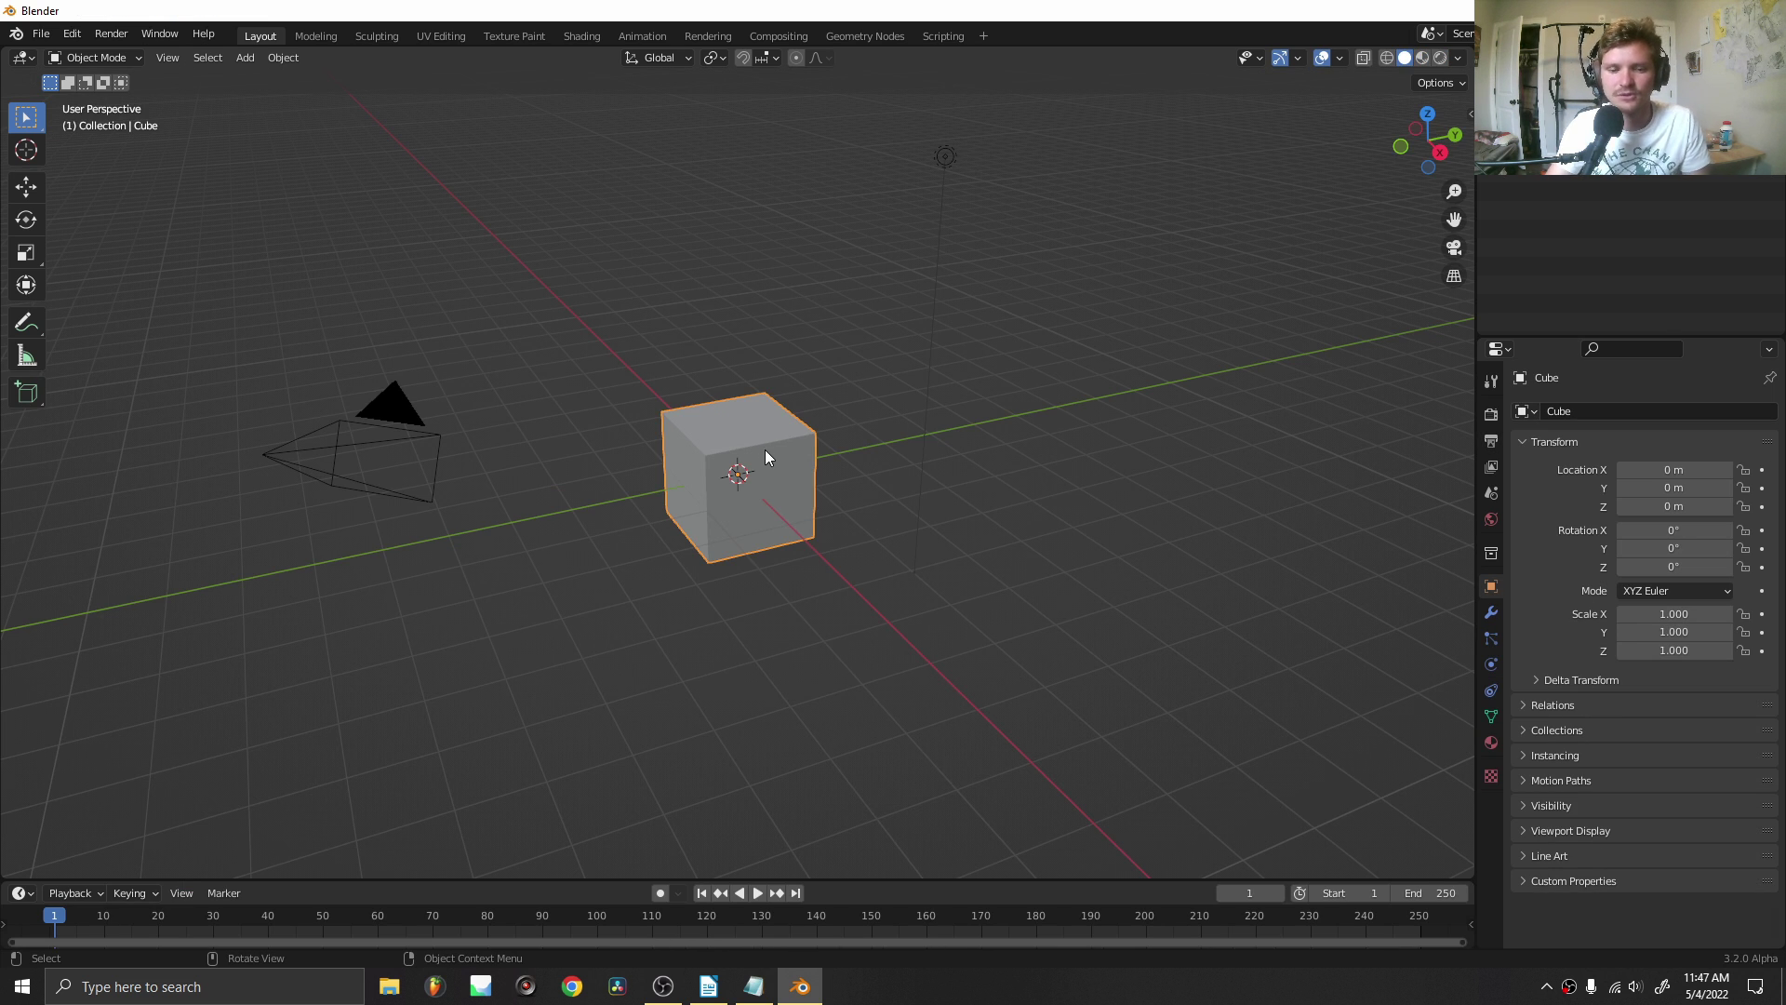
pyautogui.press('F3')
pyautogui.press('Return')
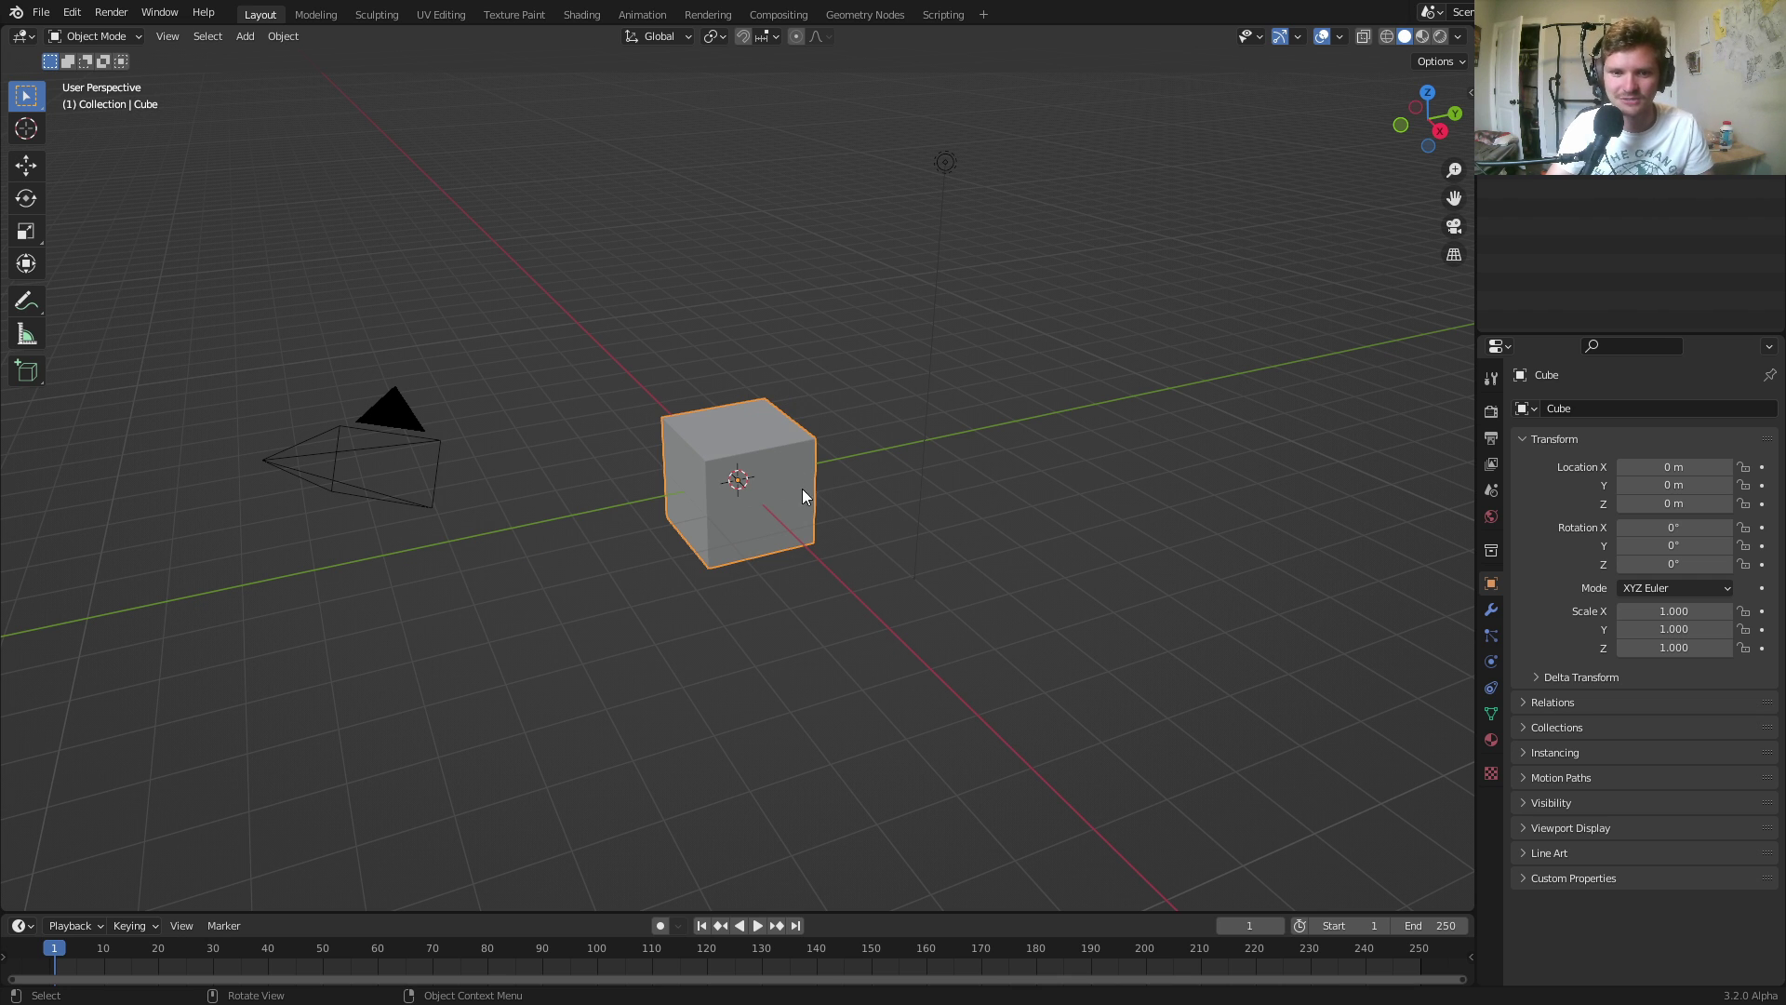
# Create a new geometry node tree on the default cube and delete its Group Input node.
pyautogui.click(867, 14)
pyautogui.click(729, 539)
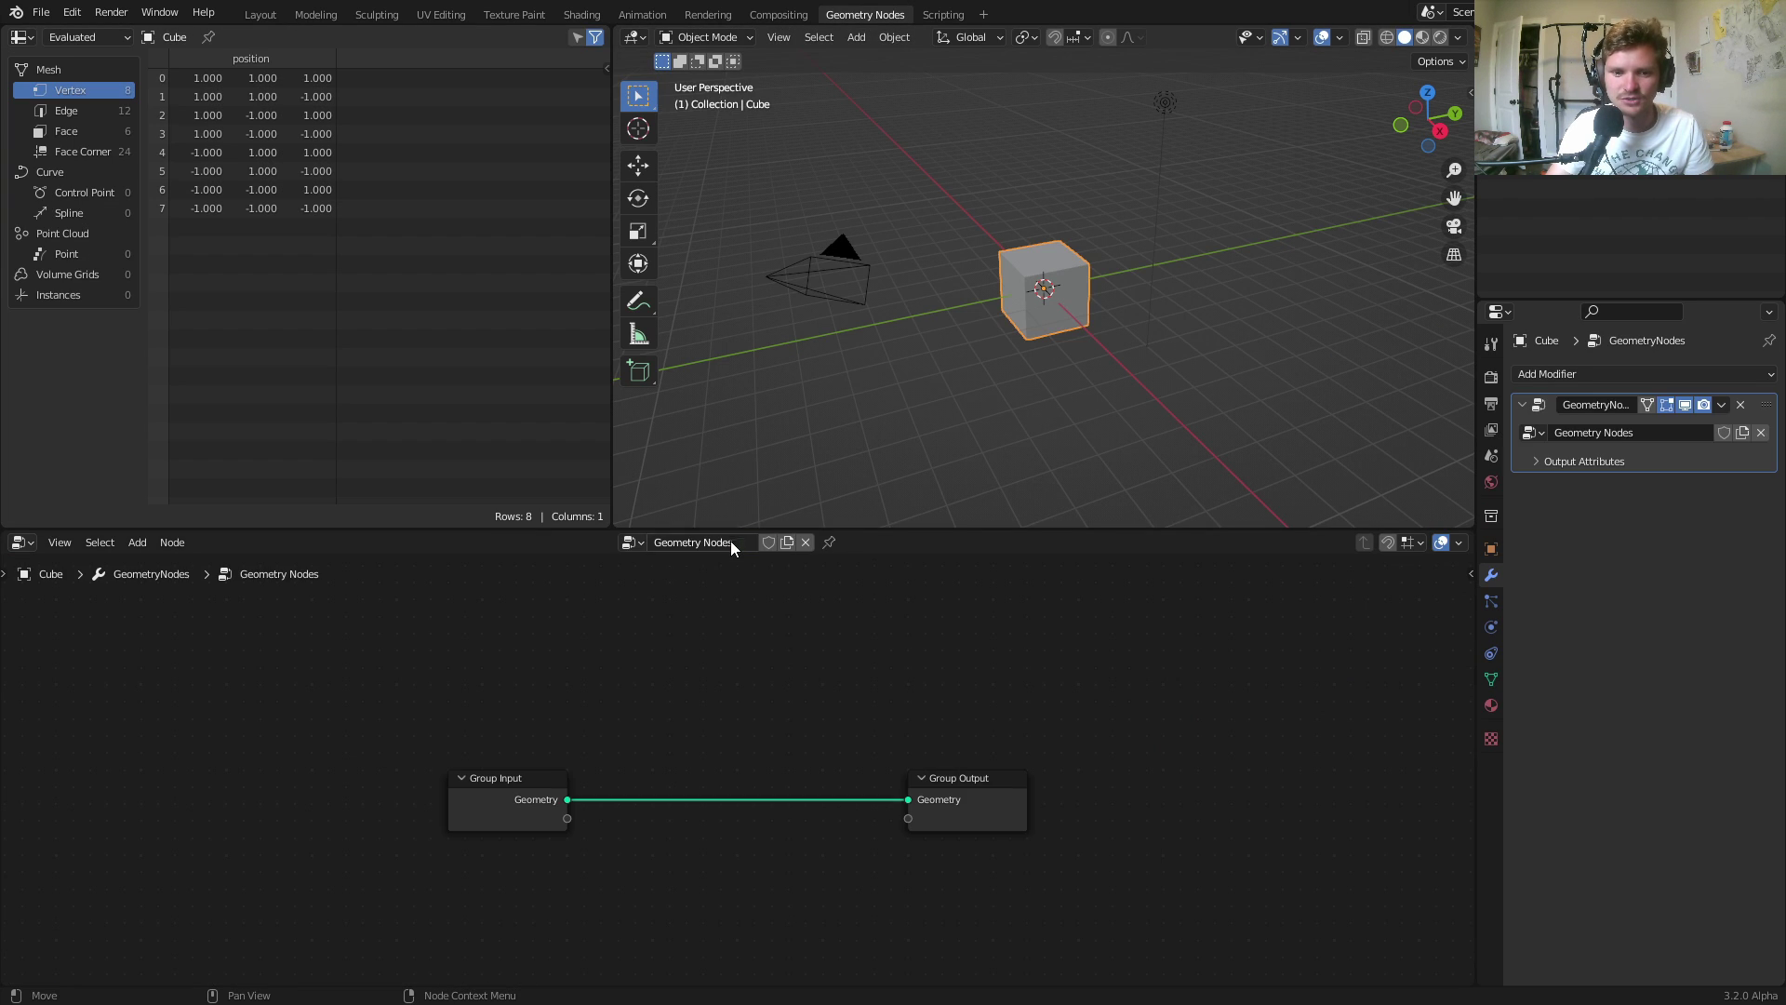
pyautogui.scroll(5, 1107, 277)
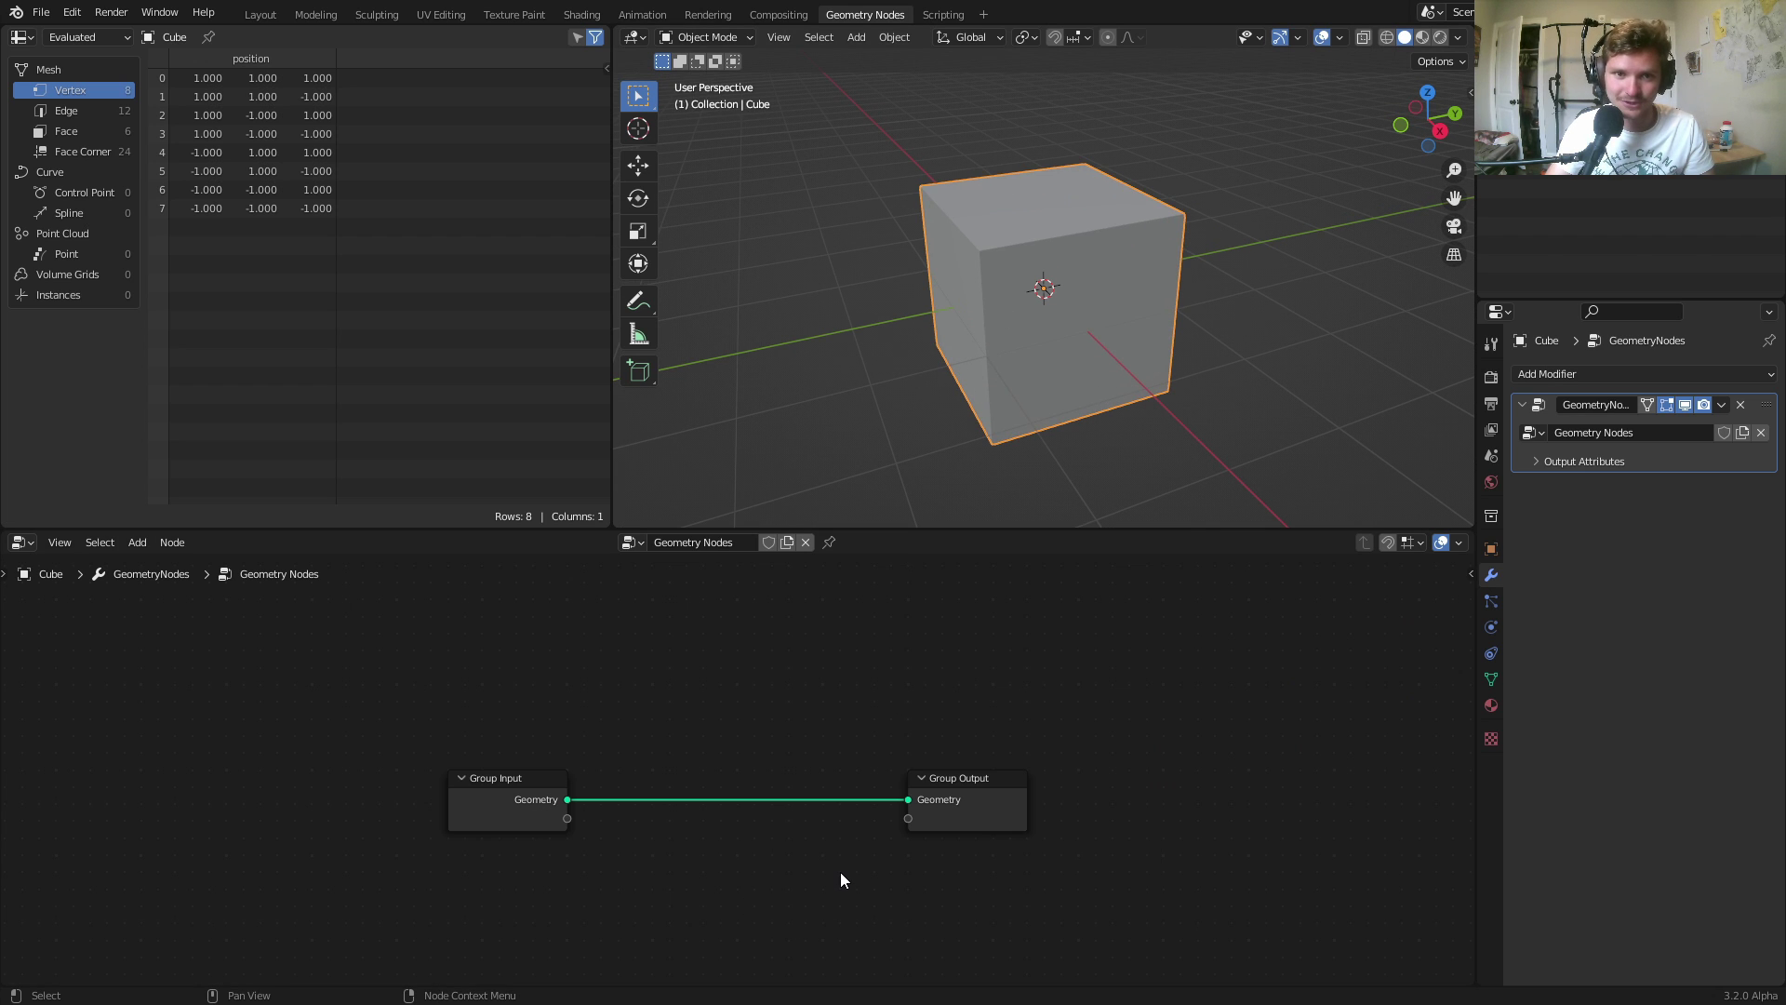
pyautogui.moveTo(864, 895); pyautogui.dragTo(584, 689)
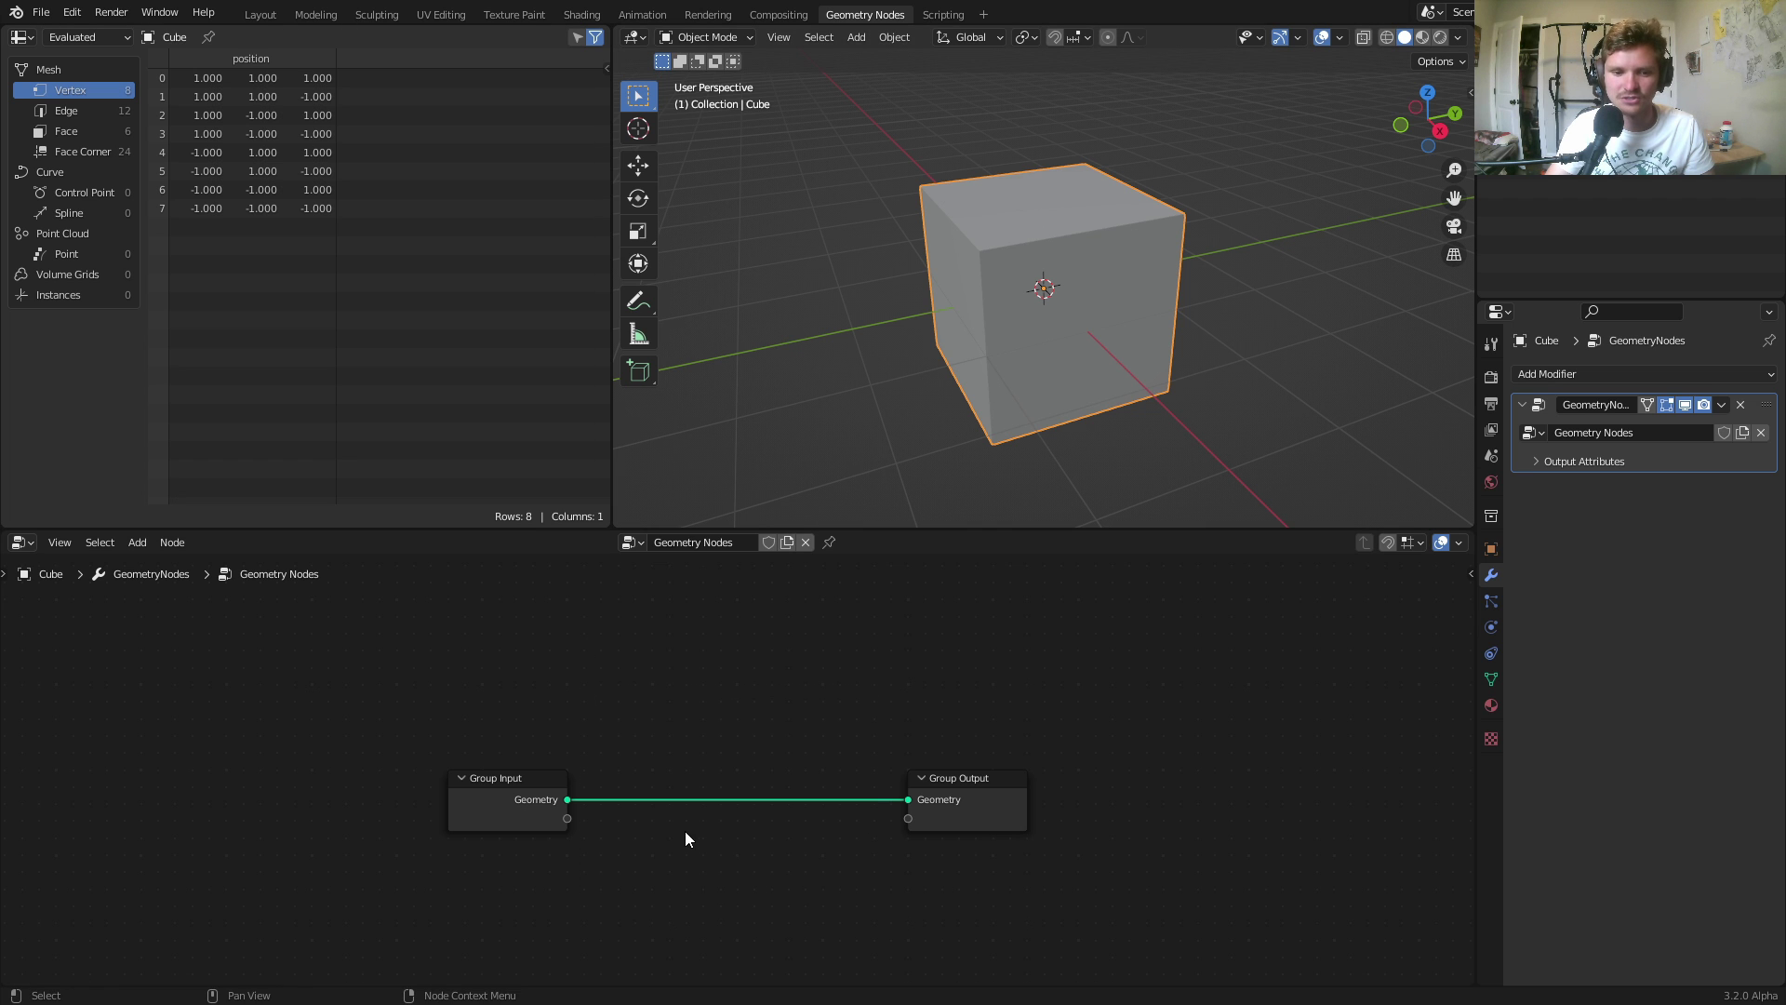
pyautogui.moveTo(664, 853); pyautogui.dragTo(449, 728)
pyautogui.press('x')
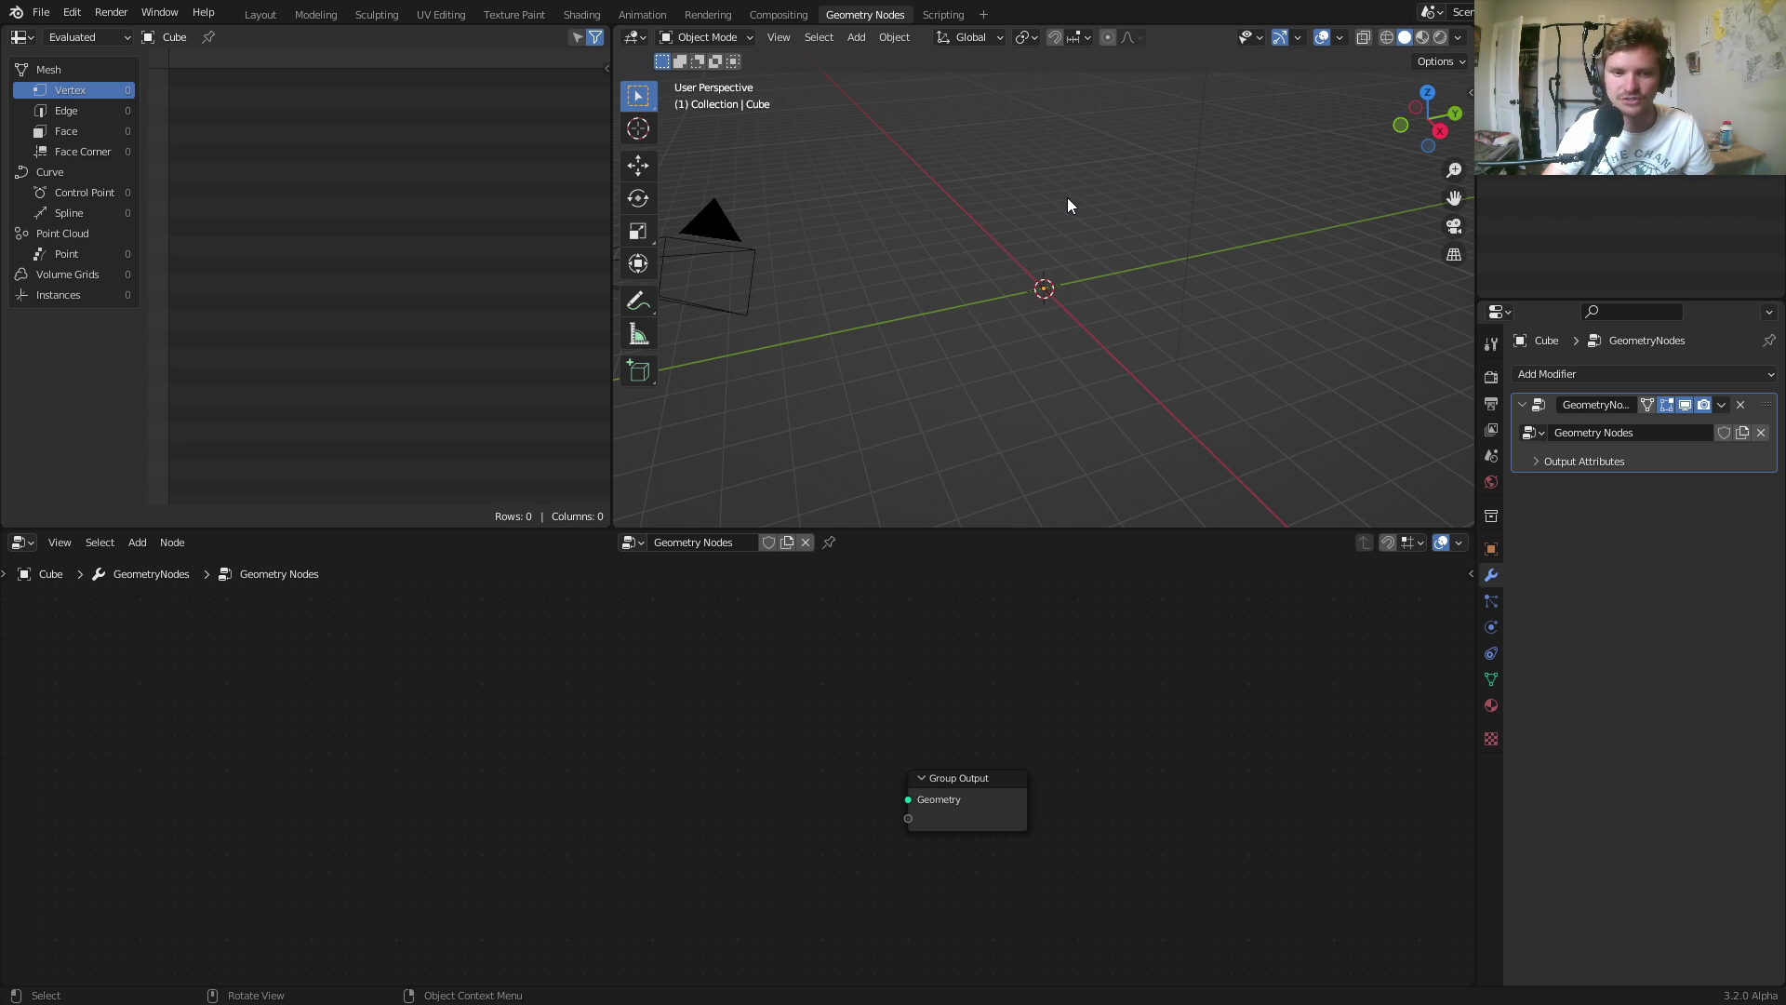
# Add a Mesh Circle node with 100 vertices and connect its Mesh output to the Group Output's Geometry.
pyautogui.hotkey('shift', 'a')
pyautogui.click(639, 623)
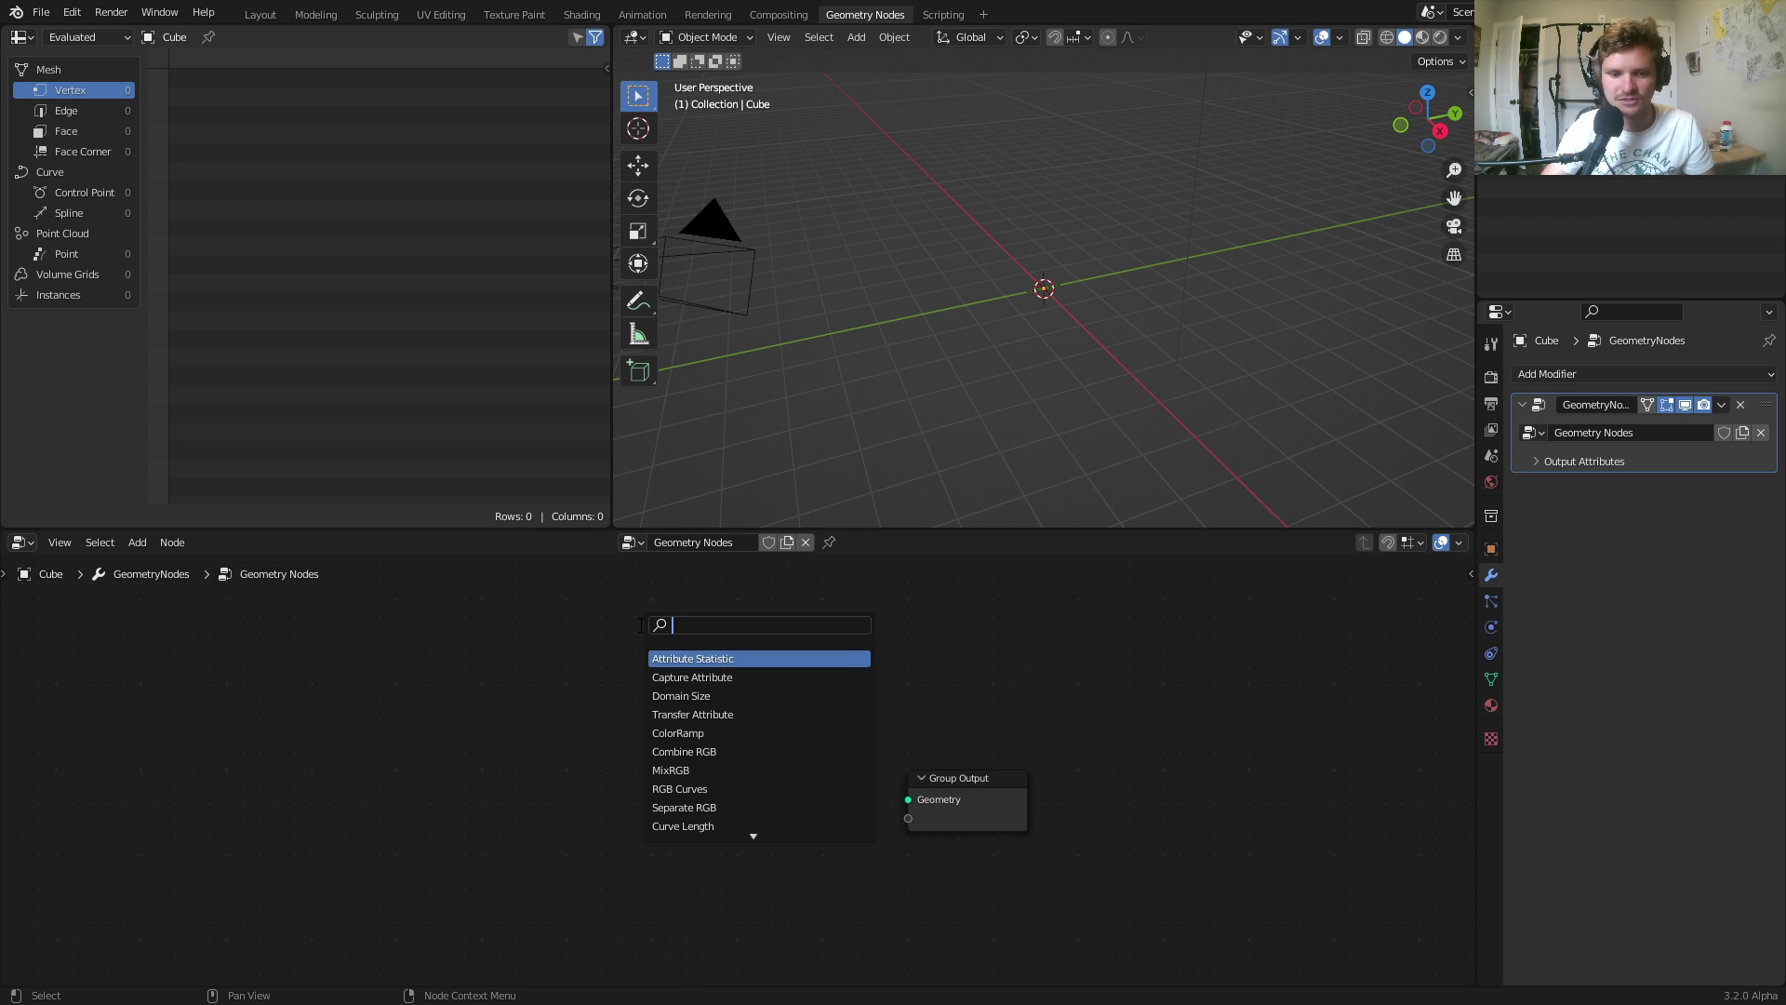
pyautogui.write('mesh circl')
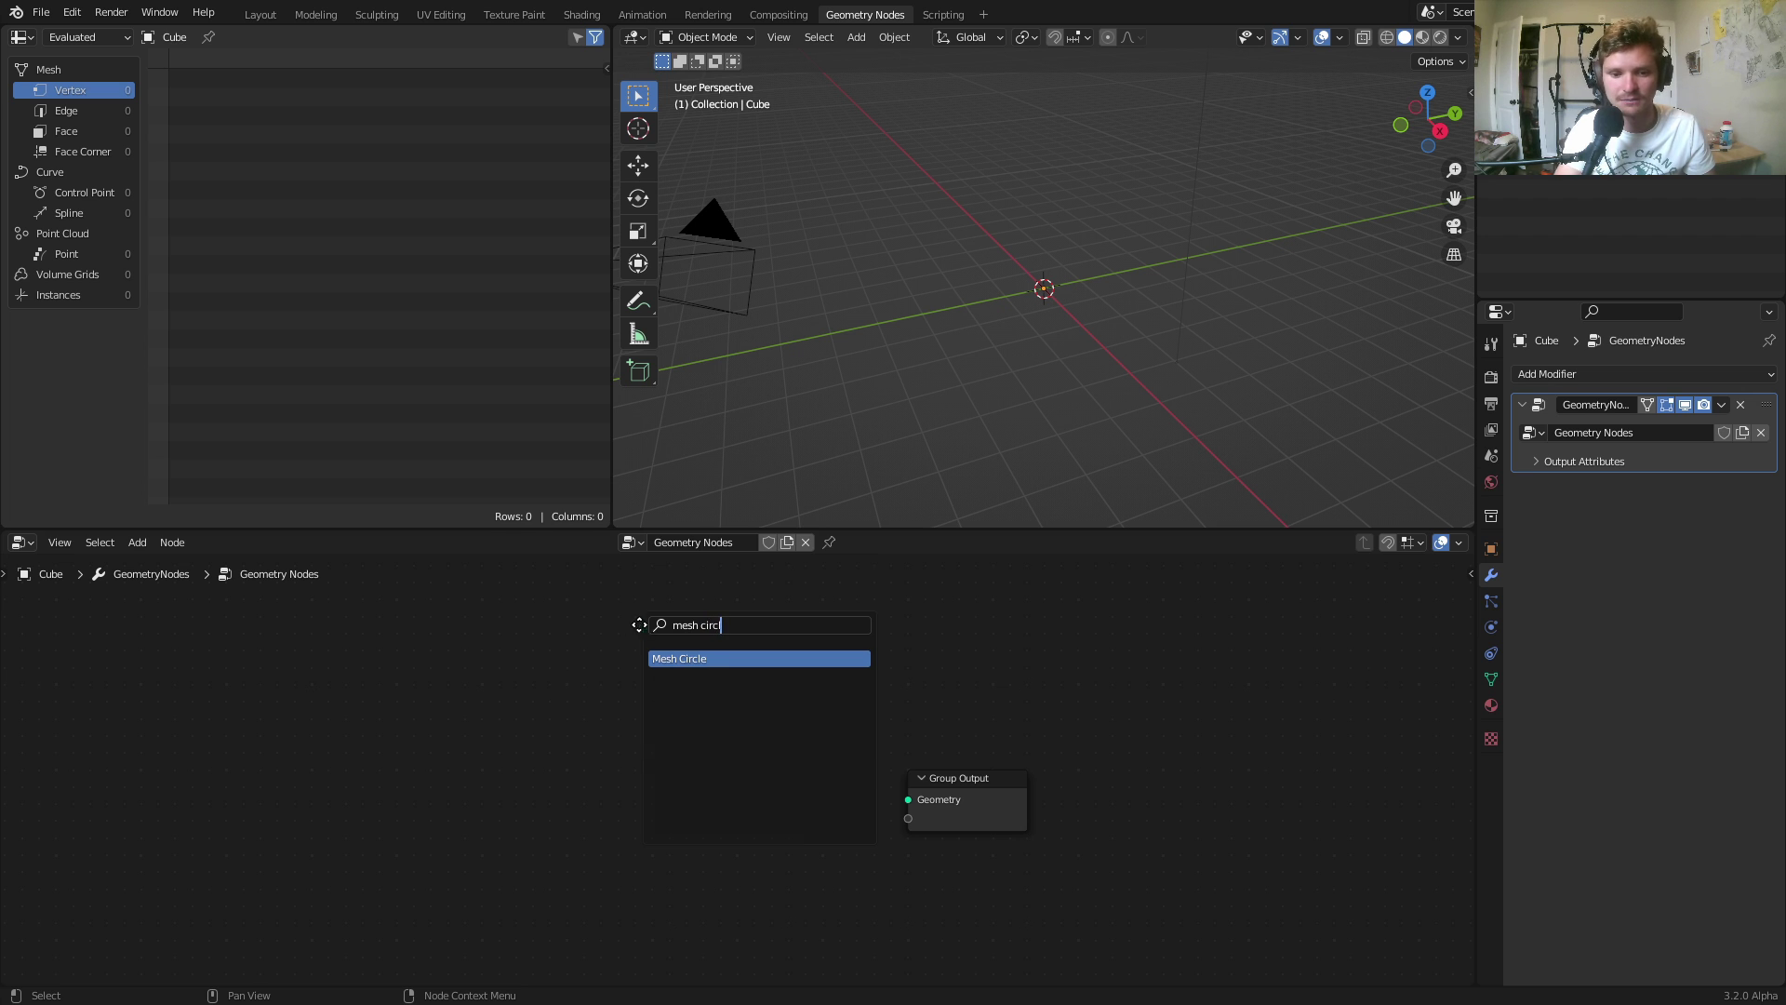
pyautogui.press('Return')
pyautogui.click(445, 767)
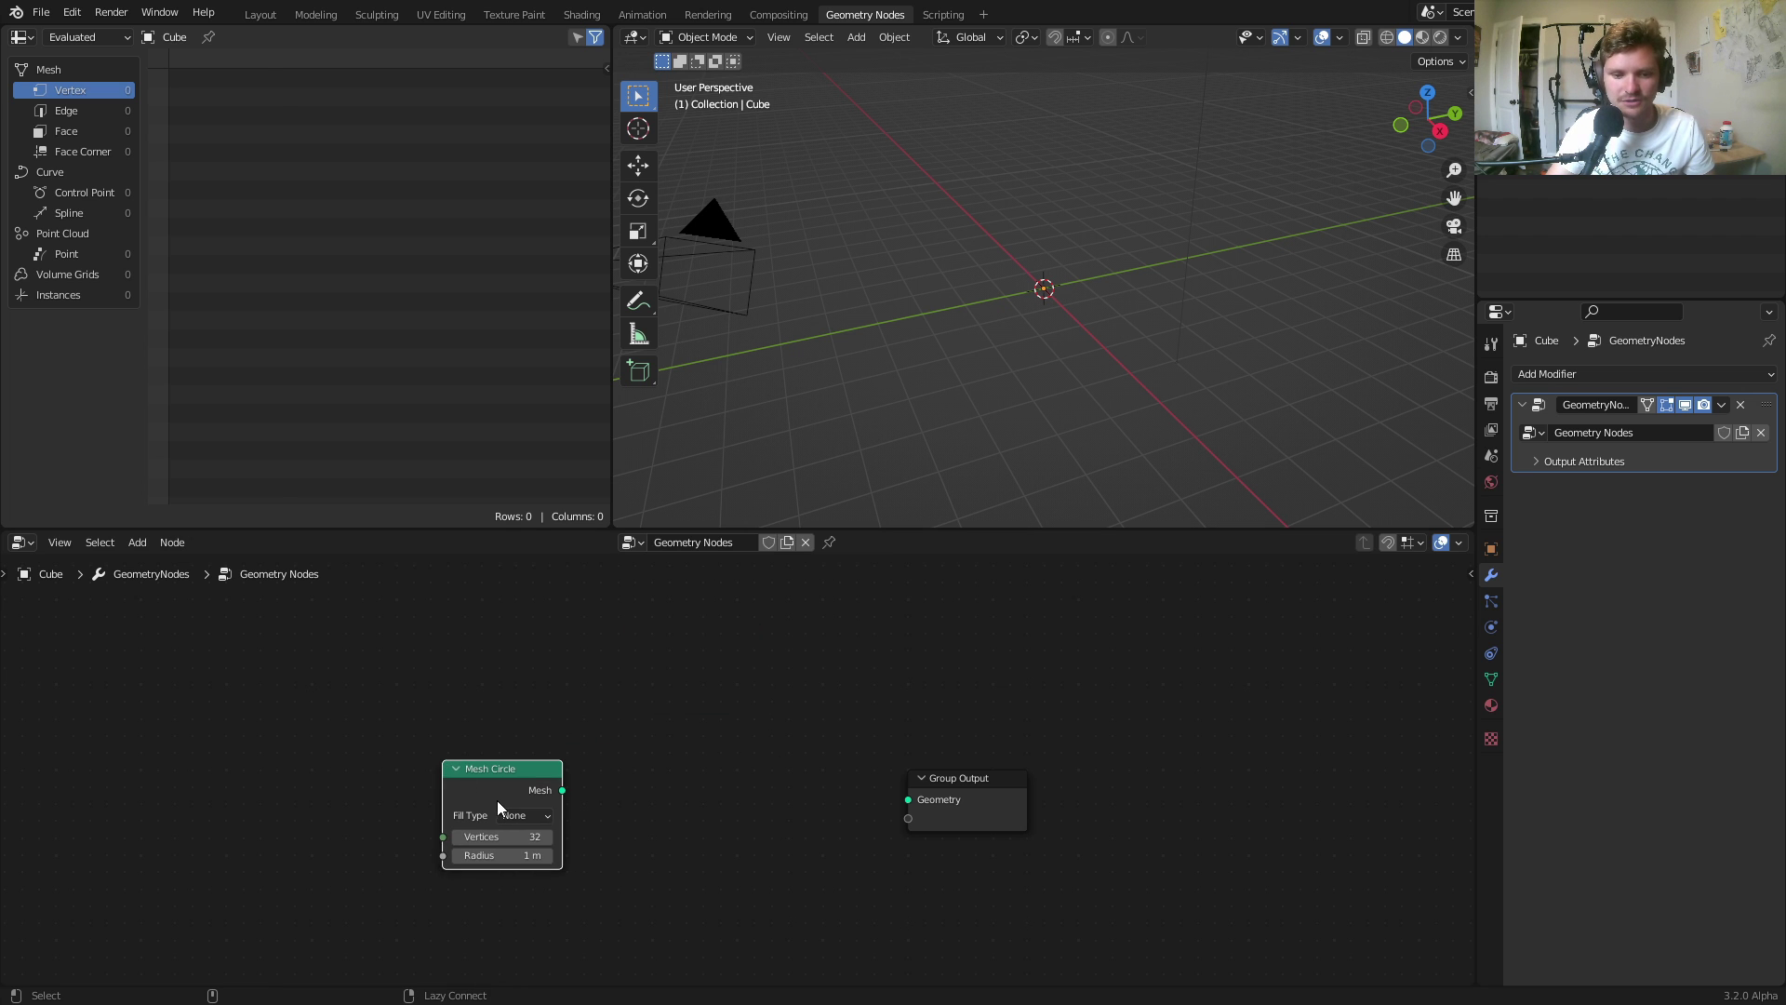
pyautogui.moveTo(562, 789); pyautogui.dragTo(983, 780)
pyautogui.scroll(5, 1075, 354)
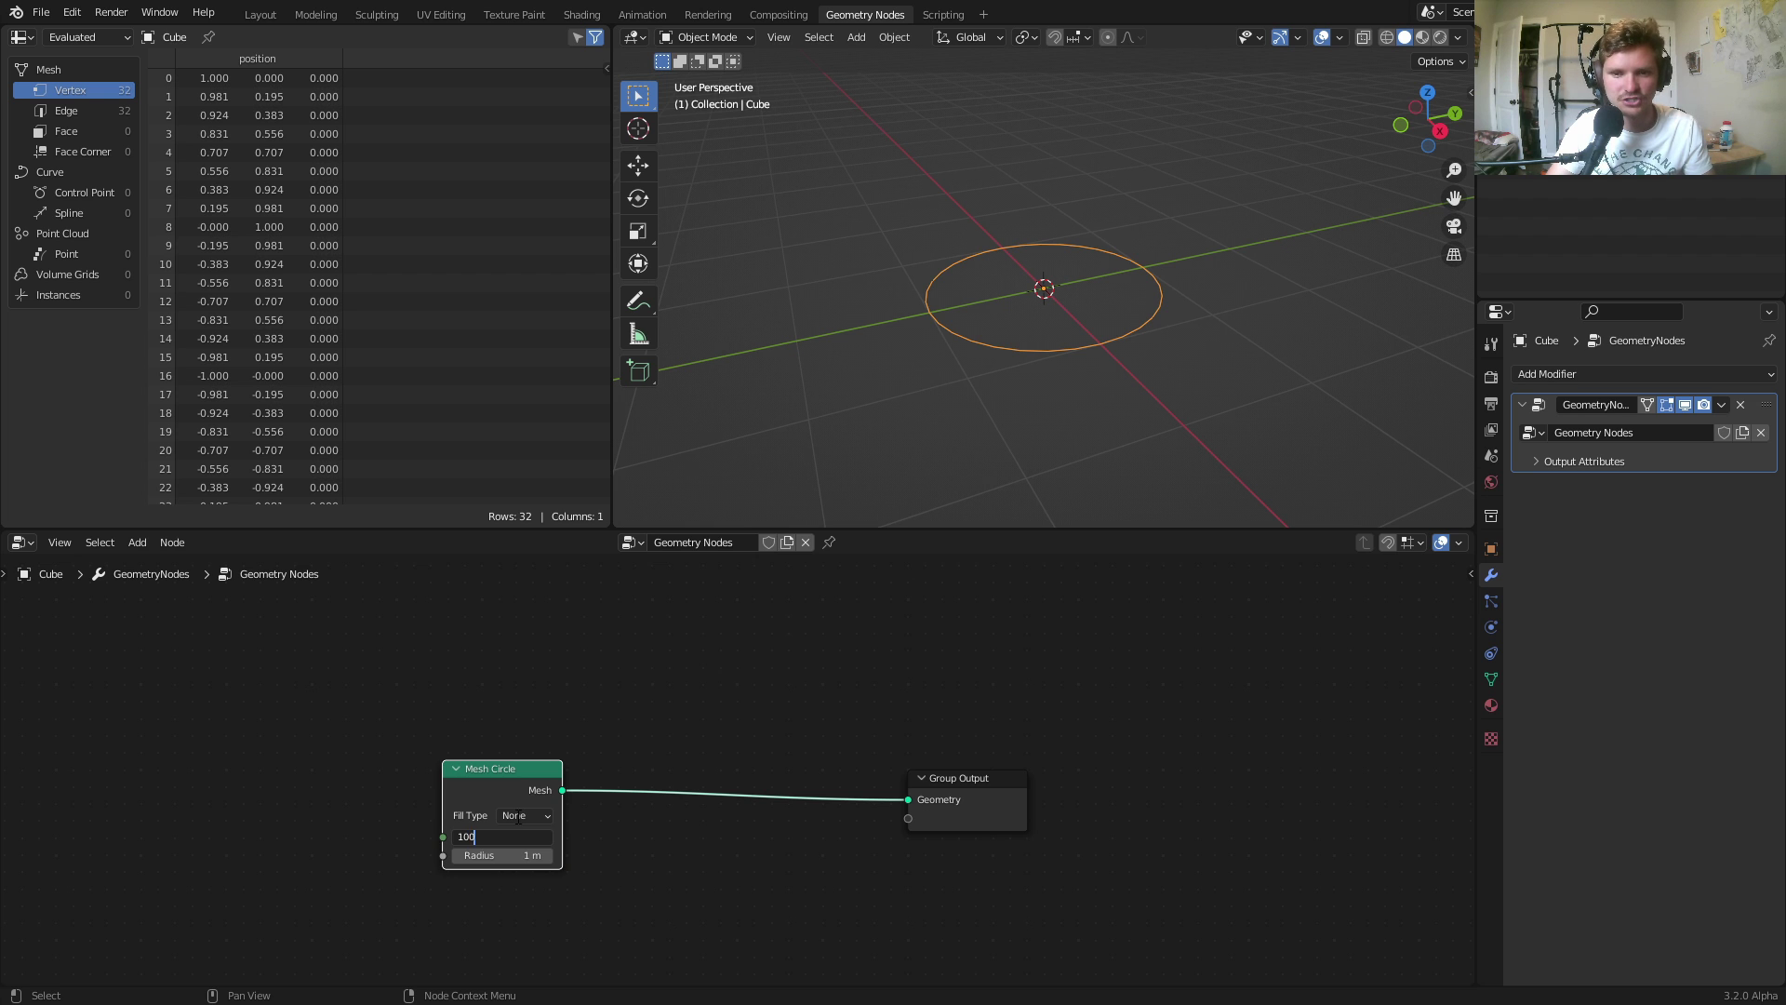
# Insert an Extrude Mesh node between the Mesh Circle and the Group Output and set its mode to Edges.
pyautogui.moveTo(513, 804); pyautogui.dragTo(333, 783)
pyautogui.hotkey('shift', 'a')
pyautogui.click(437, 625)
pyautogui.write('extr')
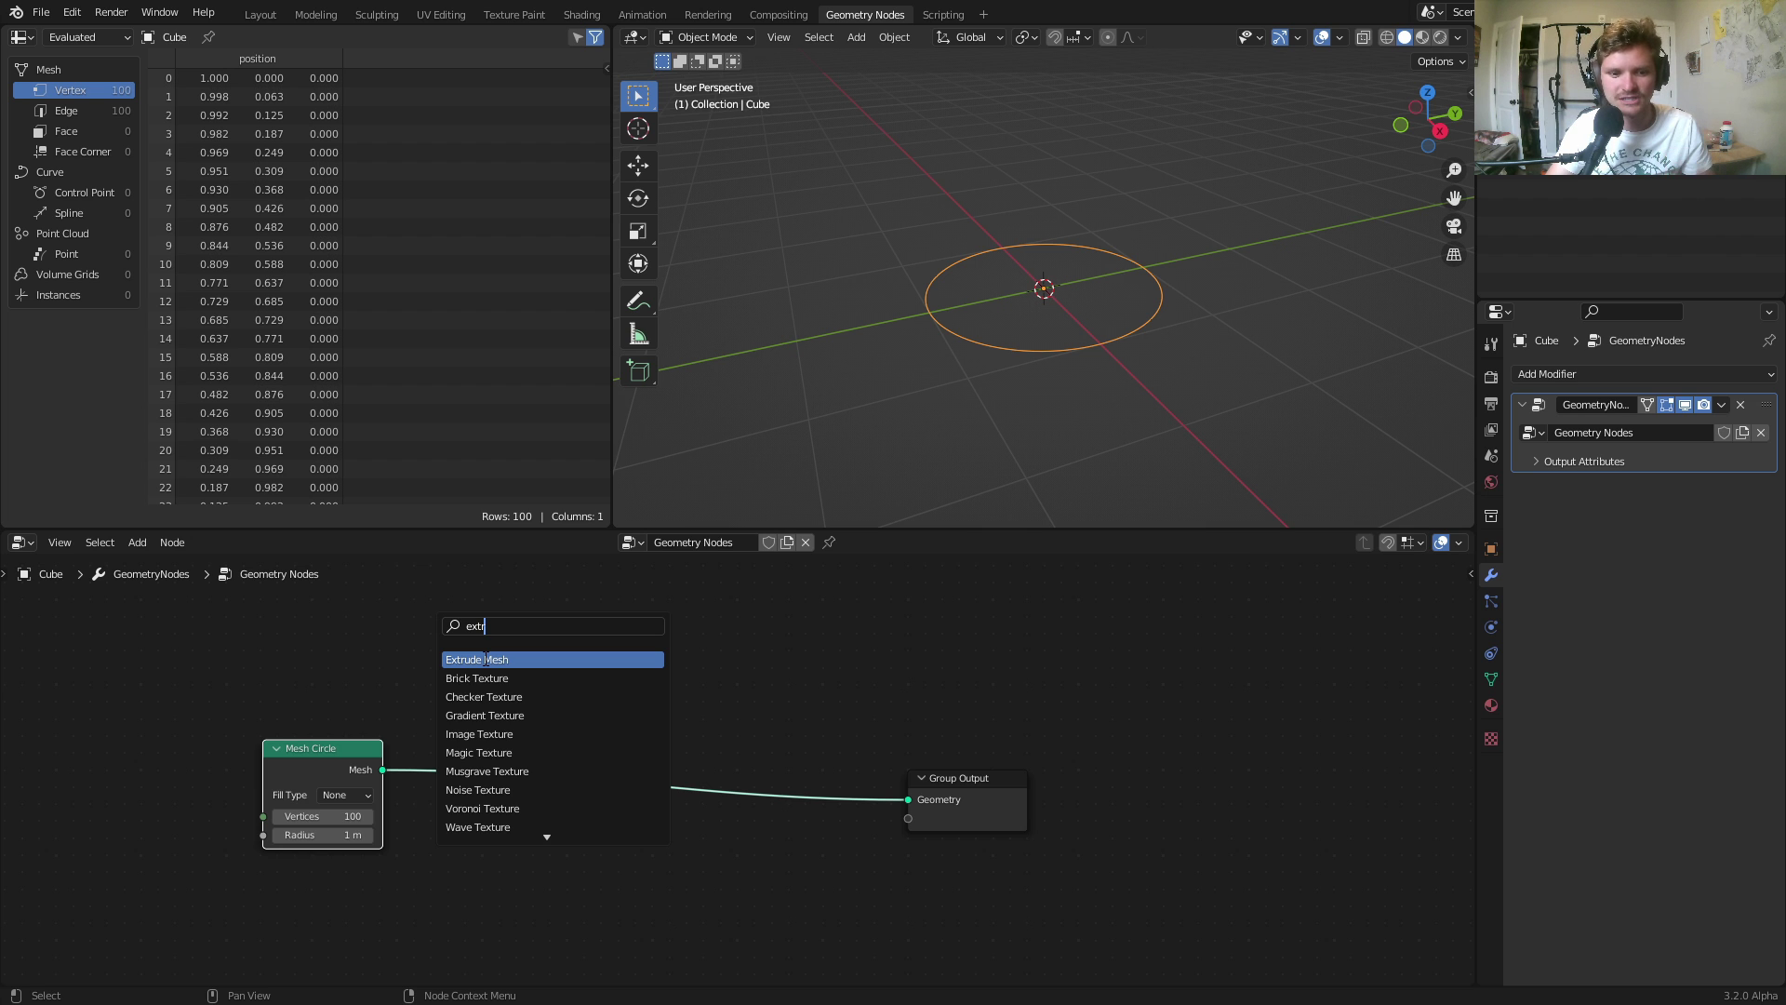
pyautogui.click(484, 659)
pyautogui.click(505, 744)
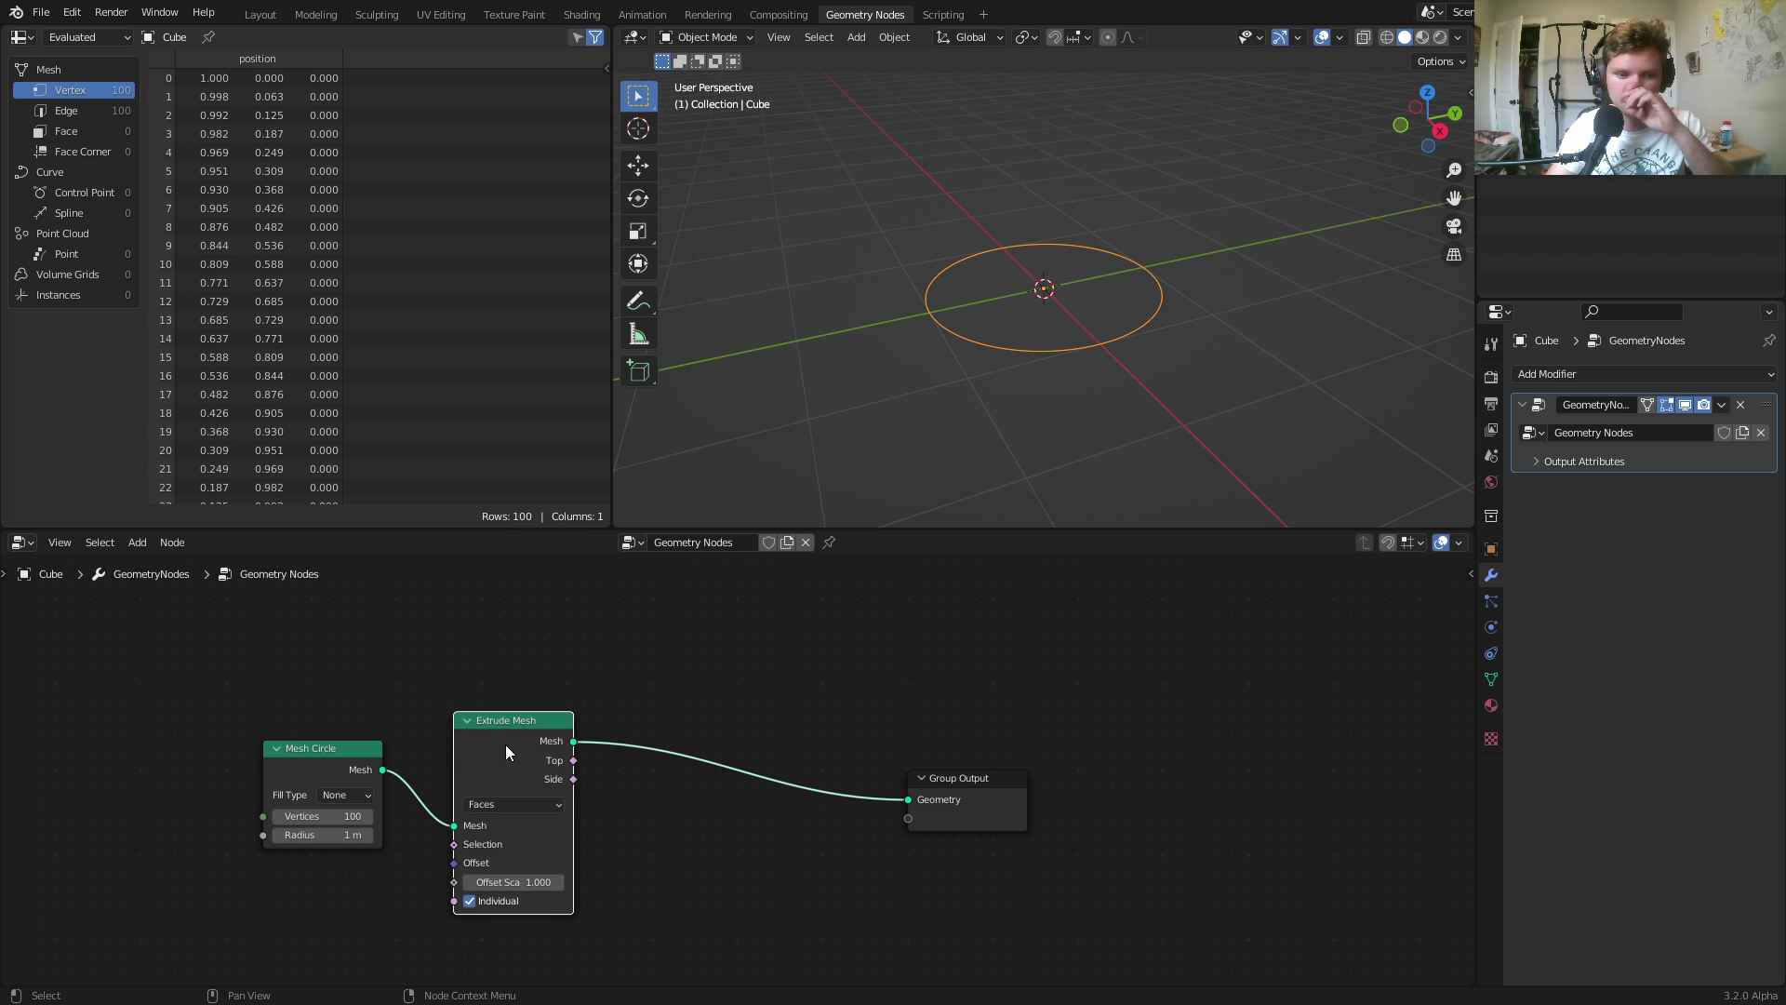
pyautogui.click(532, 805)
pyautogui.click(512, 837)
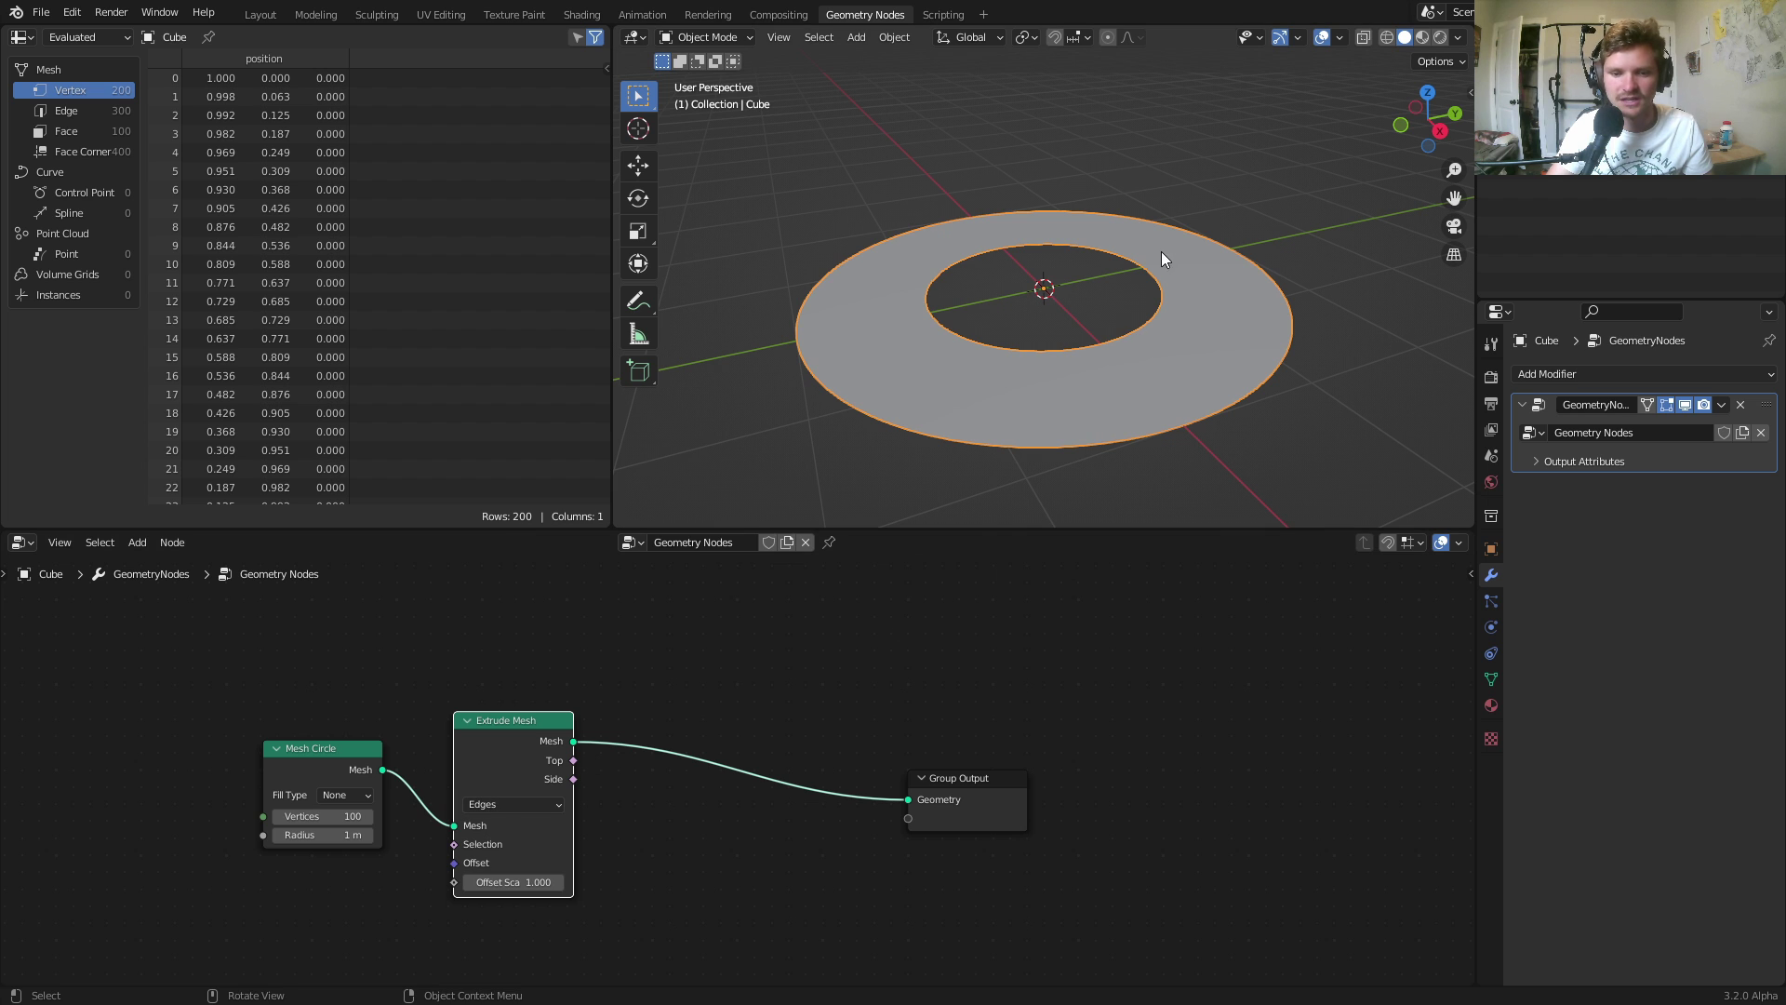
# Try other values for the edge extrusion's Offset Scale and the Mesh Circle's radius, undoing each change.
pyautogui.moveTo(538, 879)
pyautogui.mouseDown()
pyautogui.moveTo(483, 879)
pyautogui.moveTo(508, 879)
pyautogui.mouseUp()
pyautogui.hotkey('ctrl', 'z')
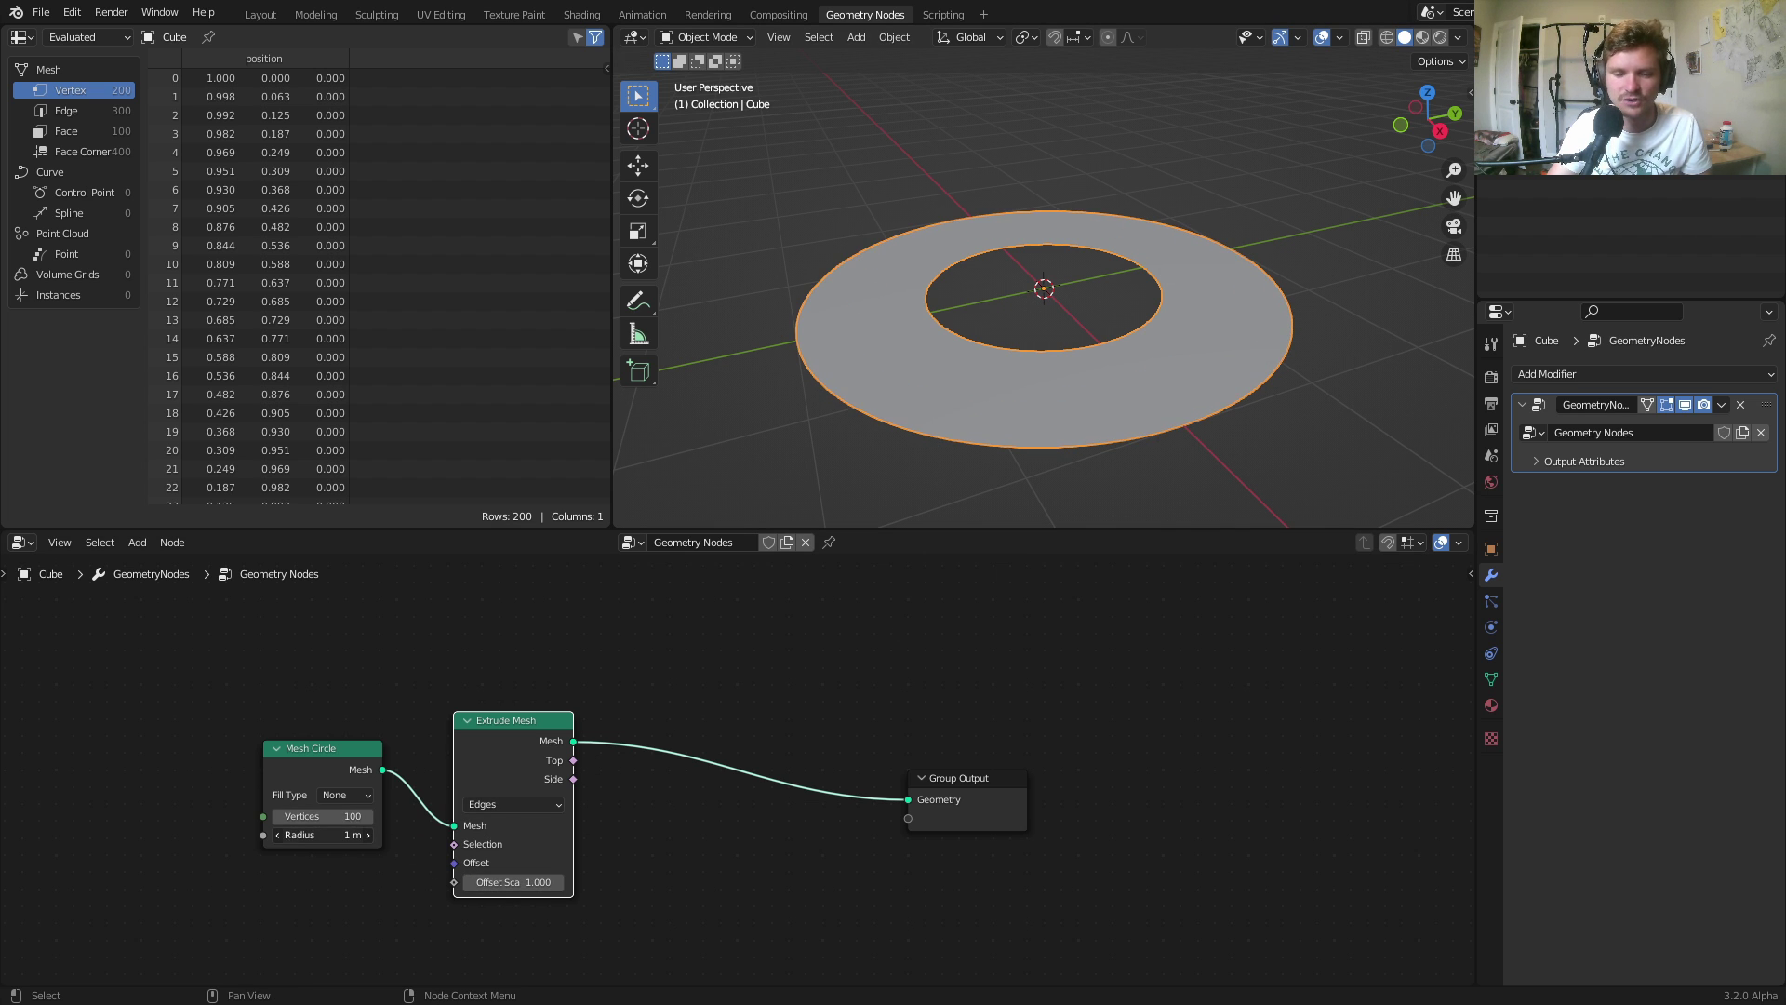
pyautogui.keyDown('shift'); pyautogui.moveTo(346, 834); pyautogui.dragTo(306, 834); pyautogui.keyUp('shift')
pyautogui.hotkey('ctrl', 'z')
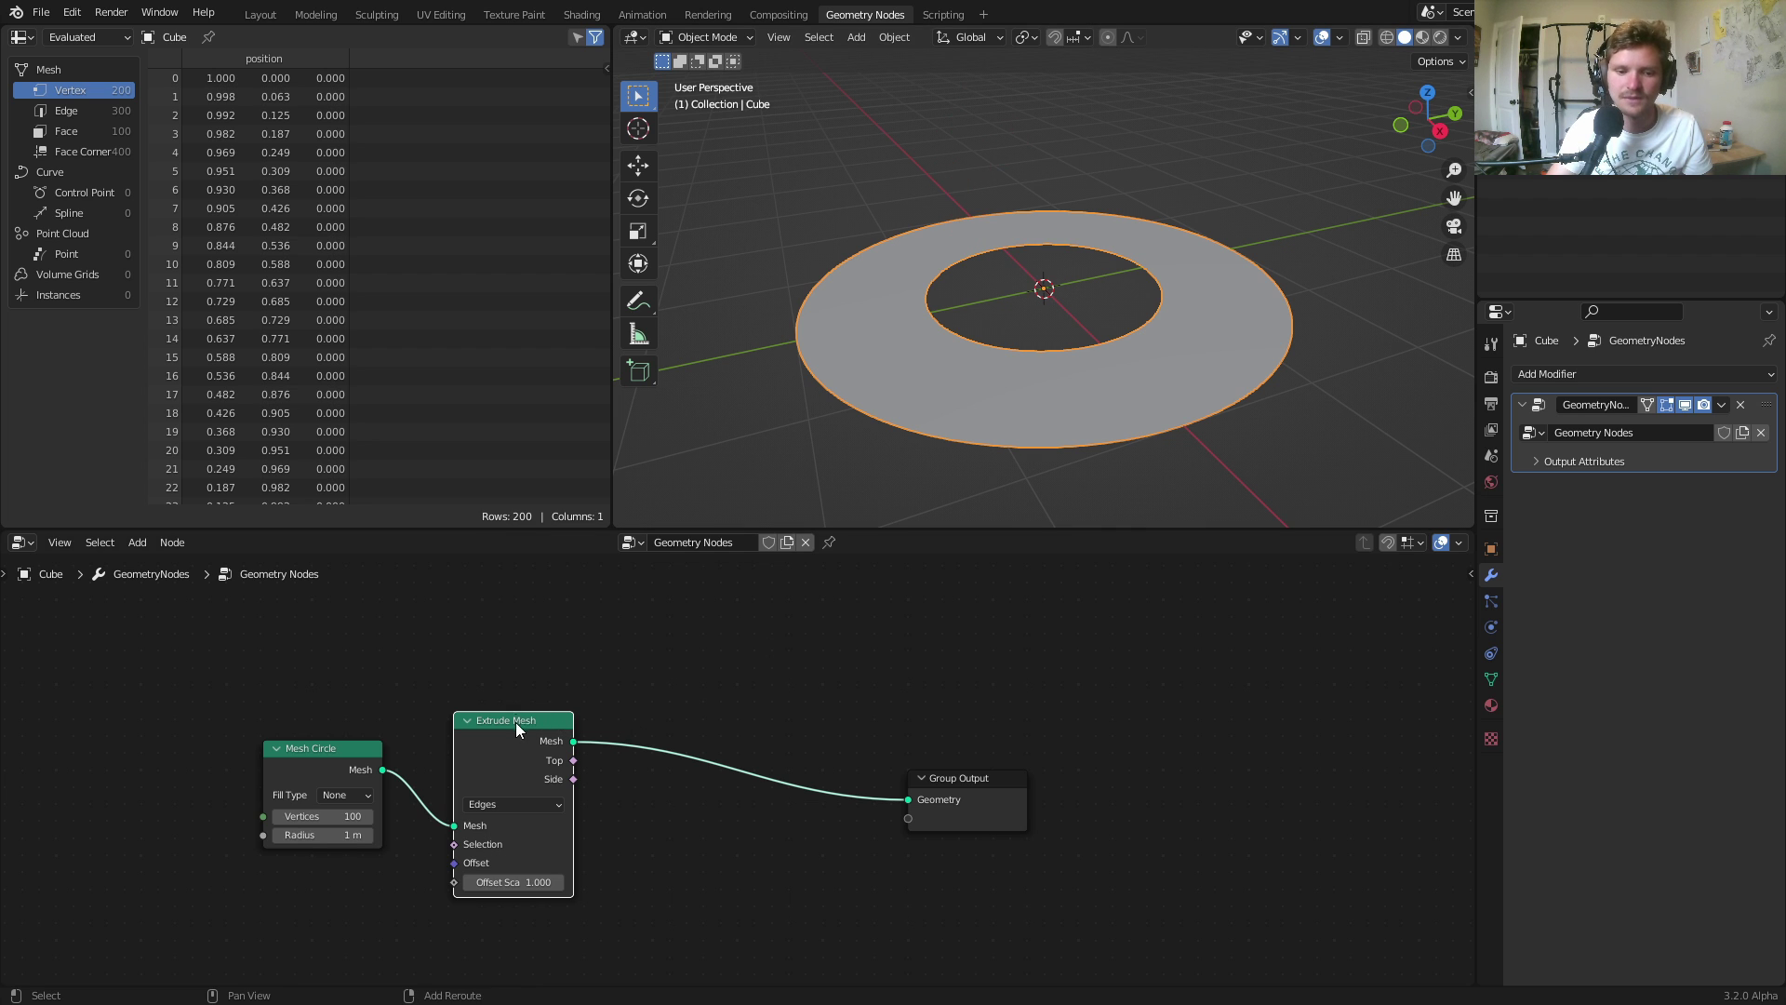
# Duplicate the Extrude Mesh node, insert the copy before the Group Output and set its mode to Faces.
pyautogui.hotkey('shift', 'd')
pyautogui.click(724, 673)
pyautogui.click(732, 757)
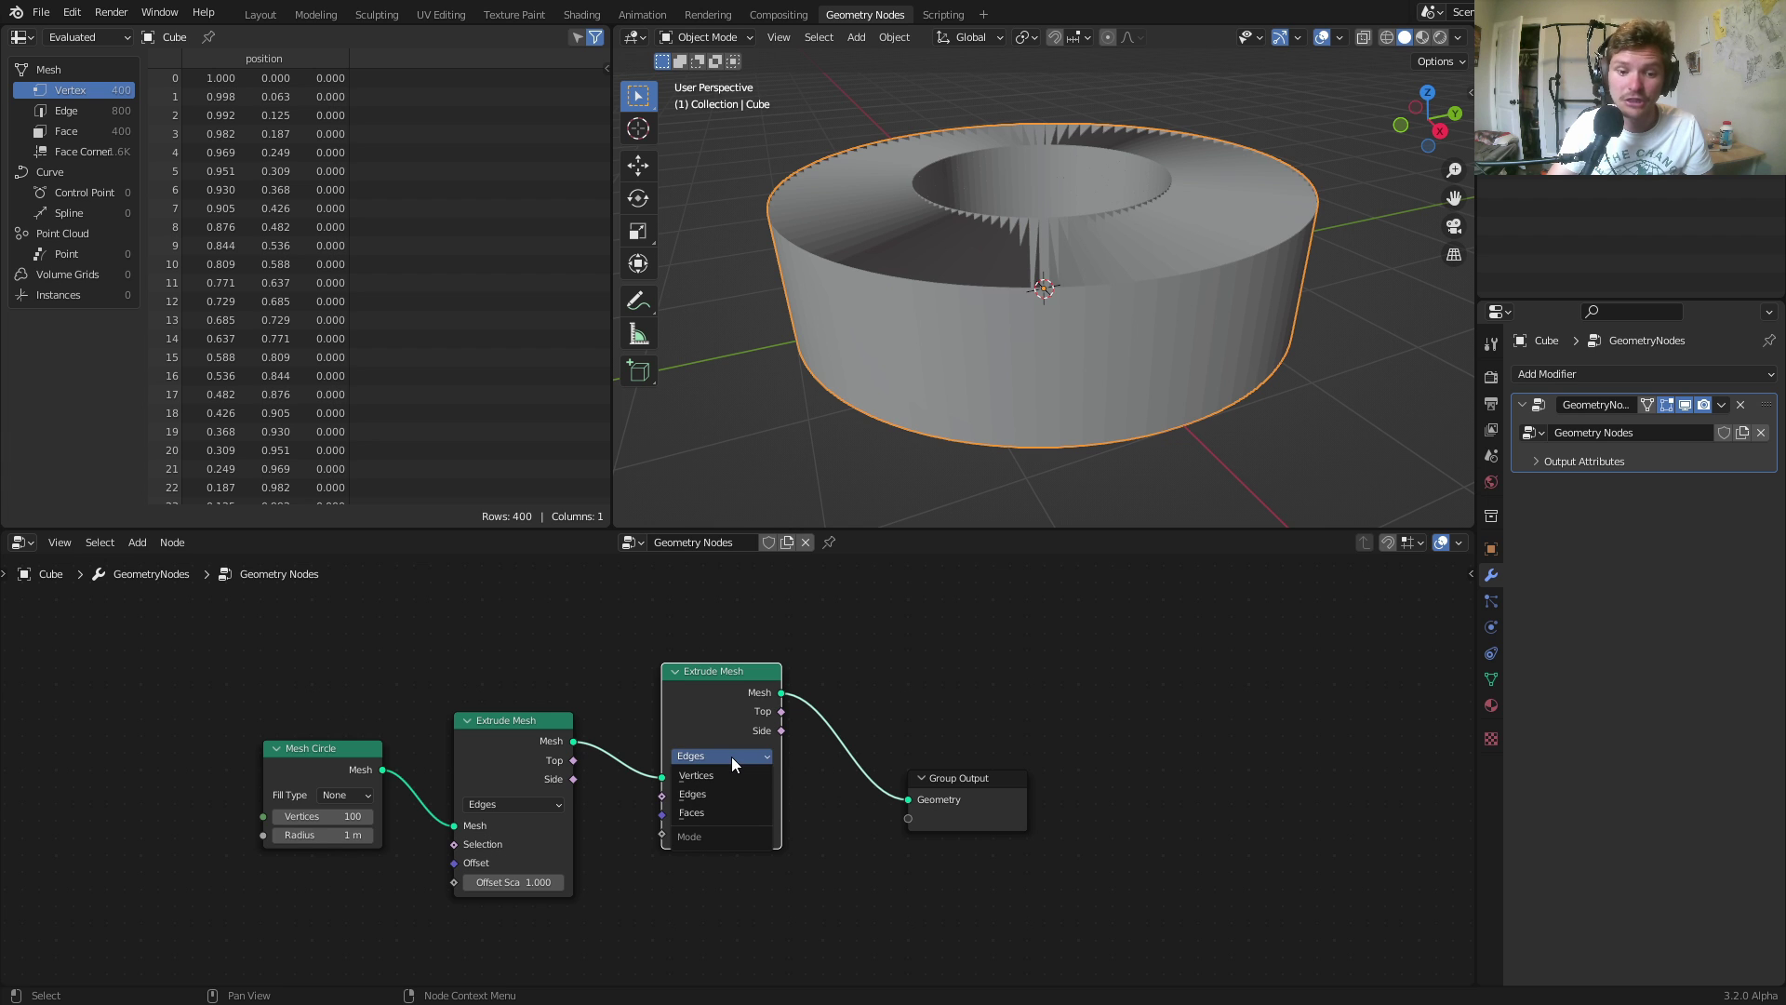
pyautogui.click(707, 812)
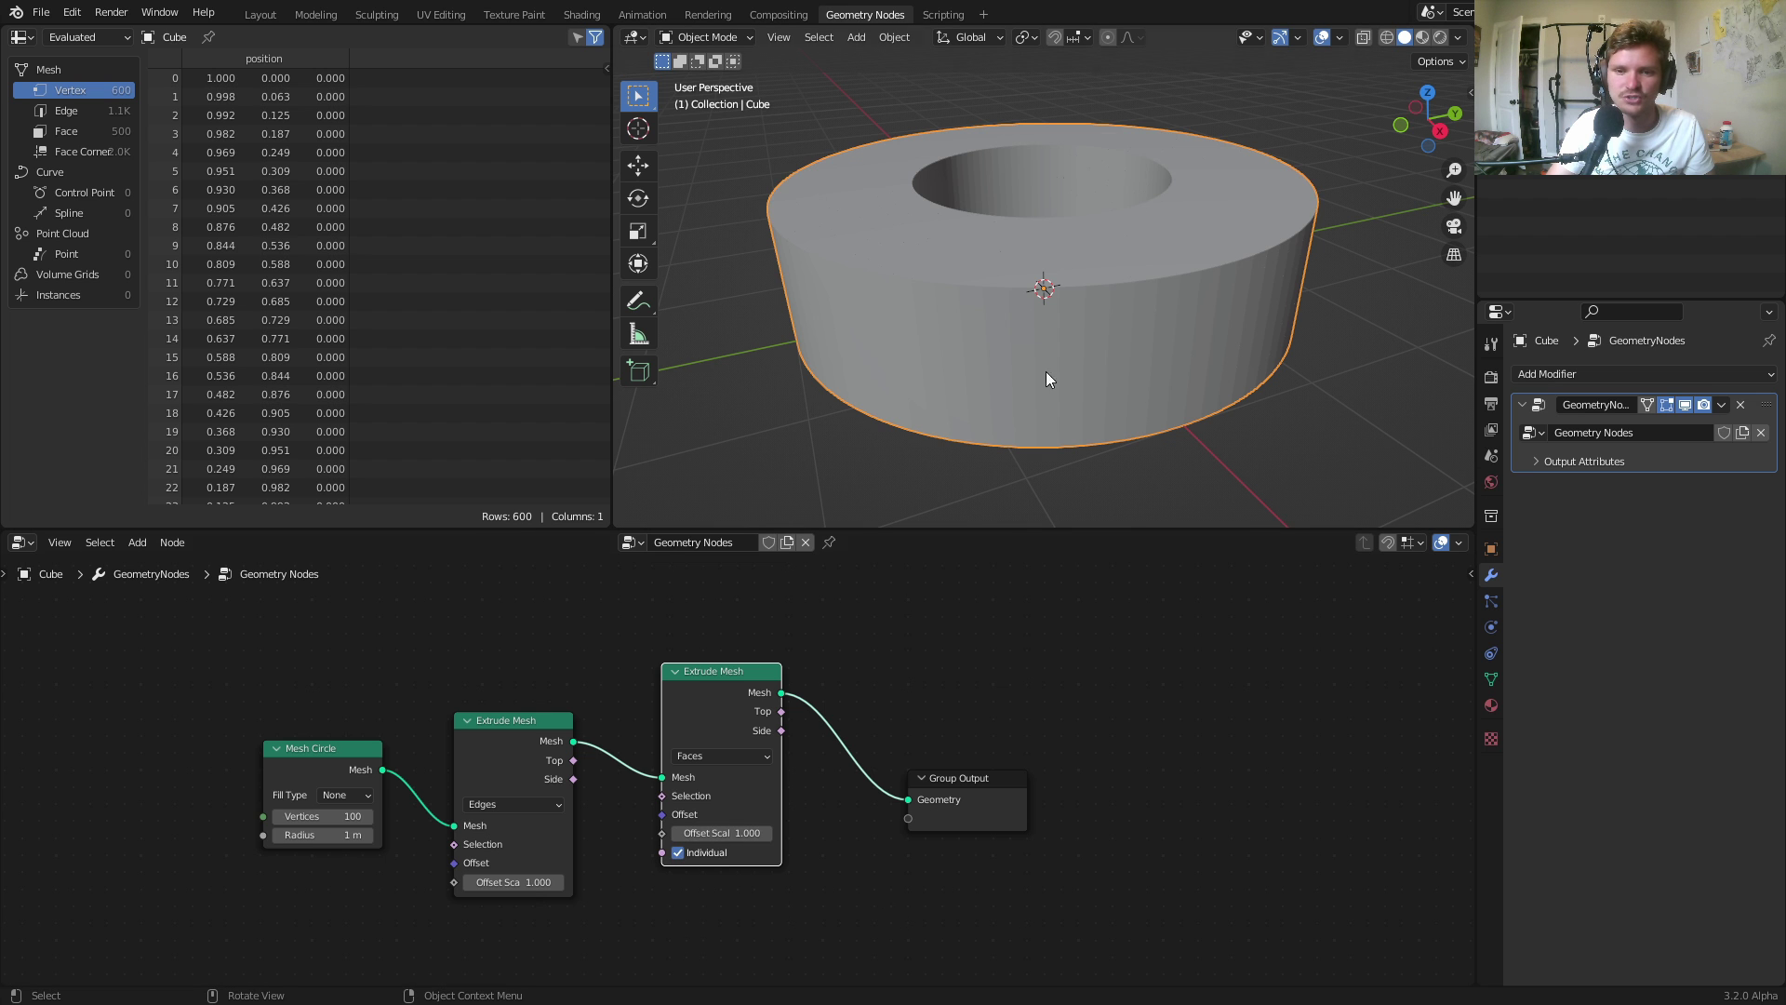
# Inspect the extruded ring's geometry in wireframe shading, then return the viewport to solid shading.
pyautogui.click(1383, 39)
pyautogui.scroll(5, 1191, 219)
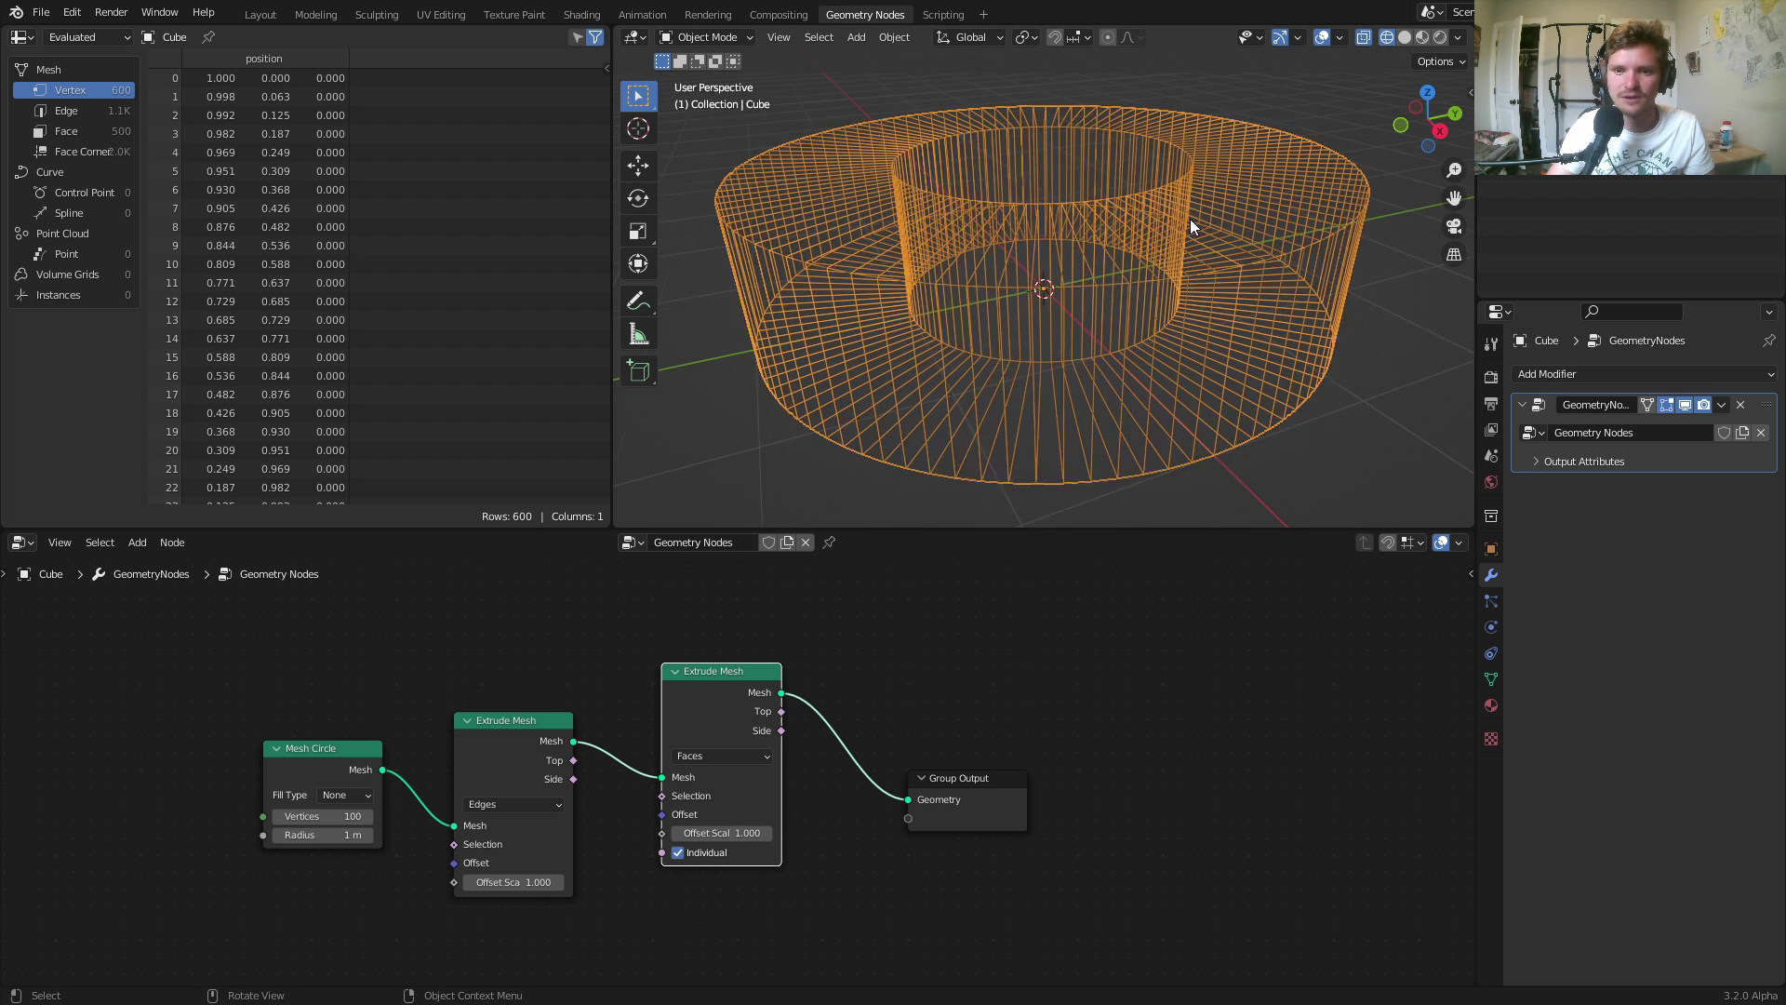
pyautogui.moveTo(1086, 207); pyautogui.dragTo(1089, 258)
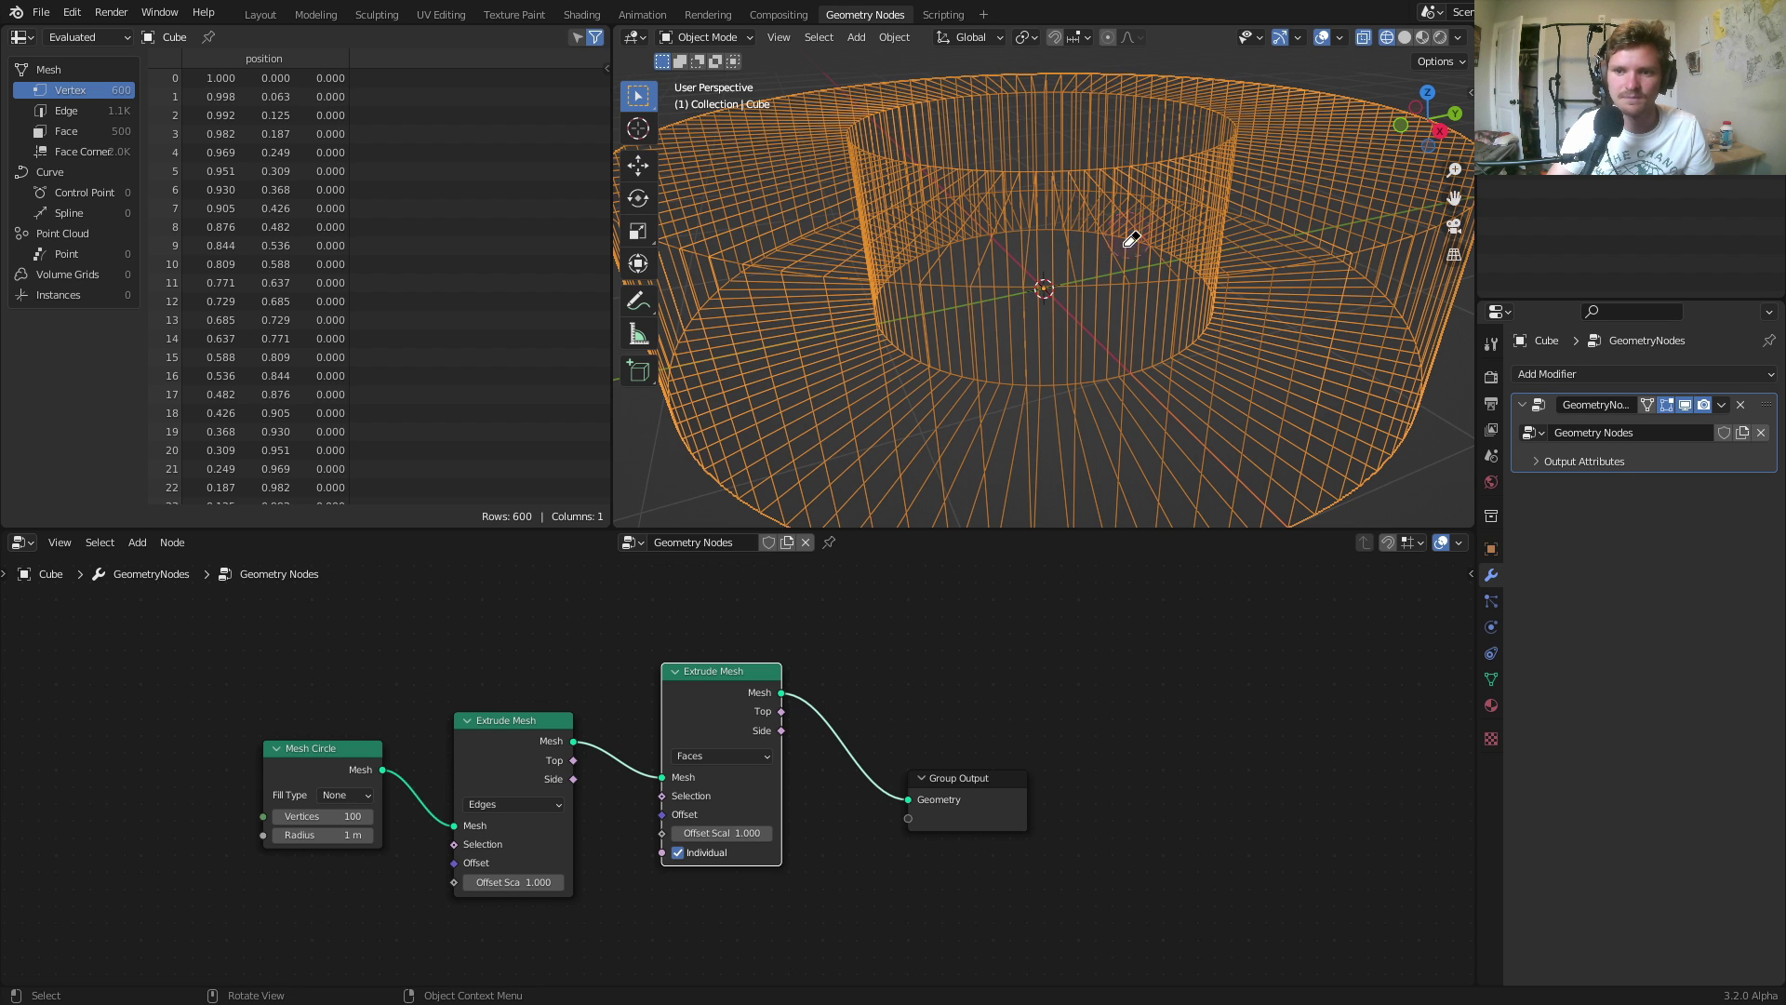
pyautogui.click(1405, 37)
# Add a Random Value node and feed its Value into the Offset Scale of the Faces Extrude Mesh node.
pyautogui.moveTo(744, 792); pyautogui.dragTo(849, 708, button='middle')
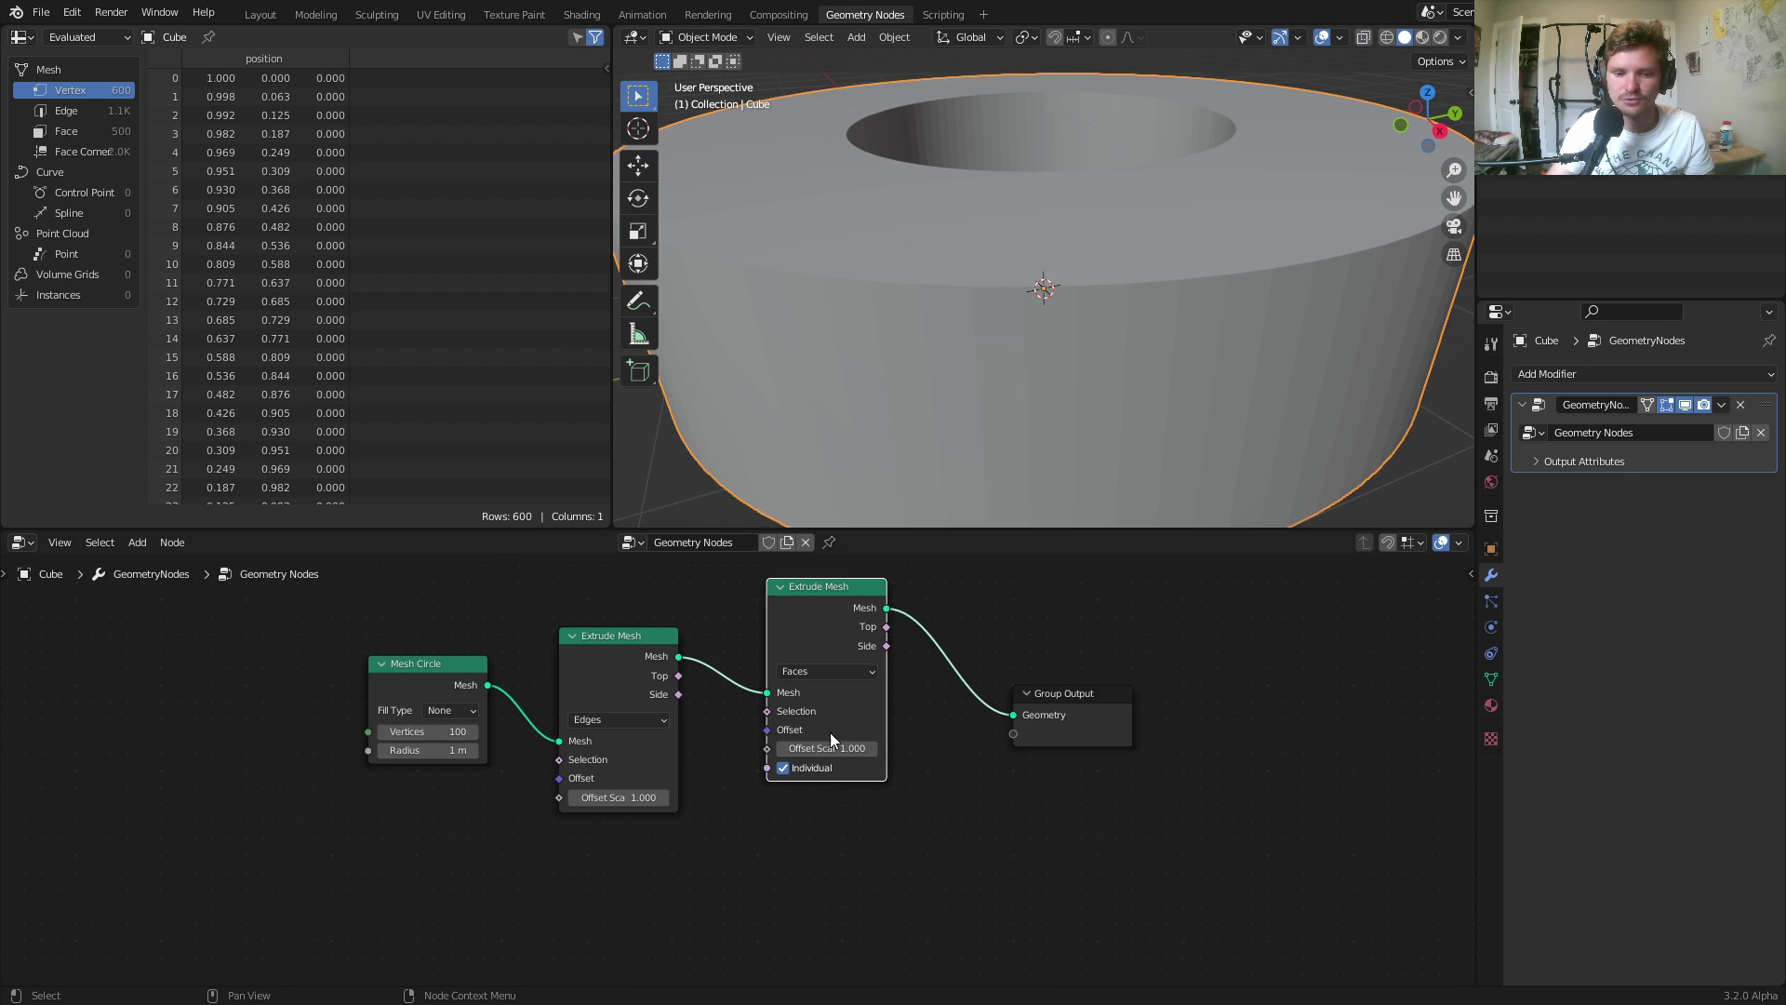
pyautogui.moveTo(766, 748); pyautogui.dragTo(563, 774)
pyautogui.write('random')
pyautogui.press('Return')
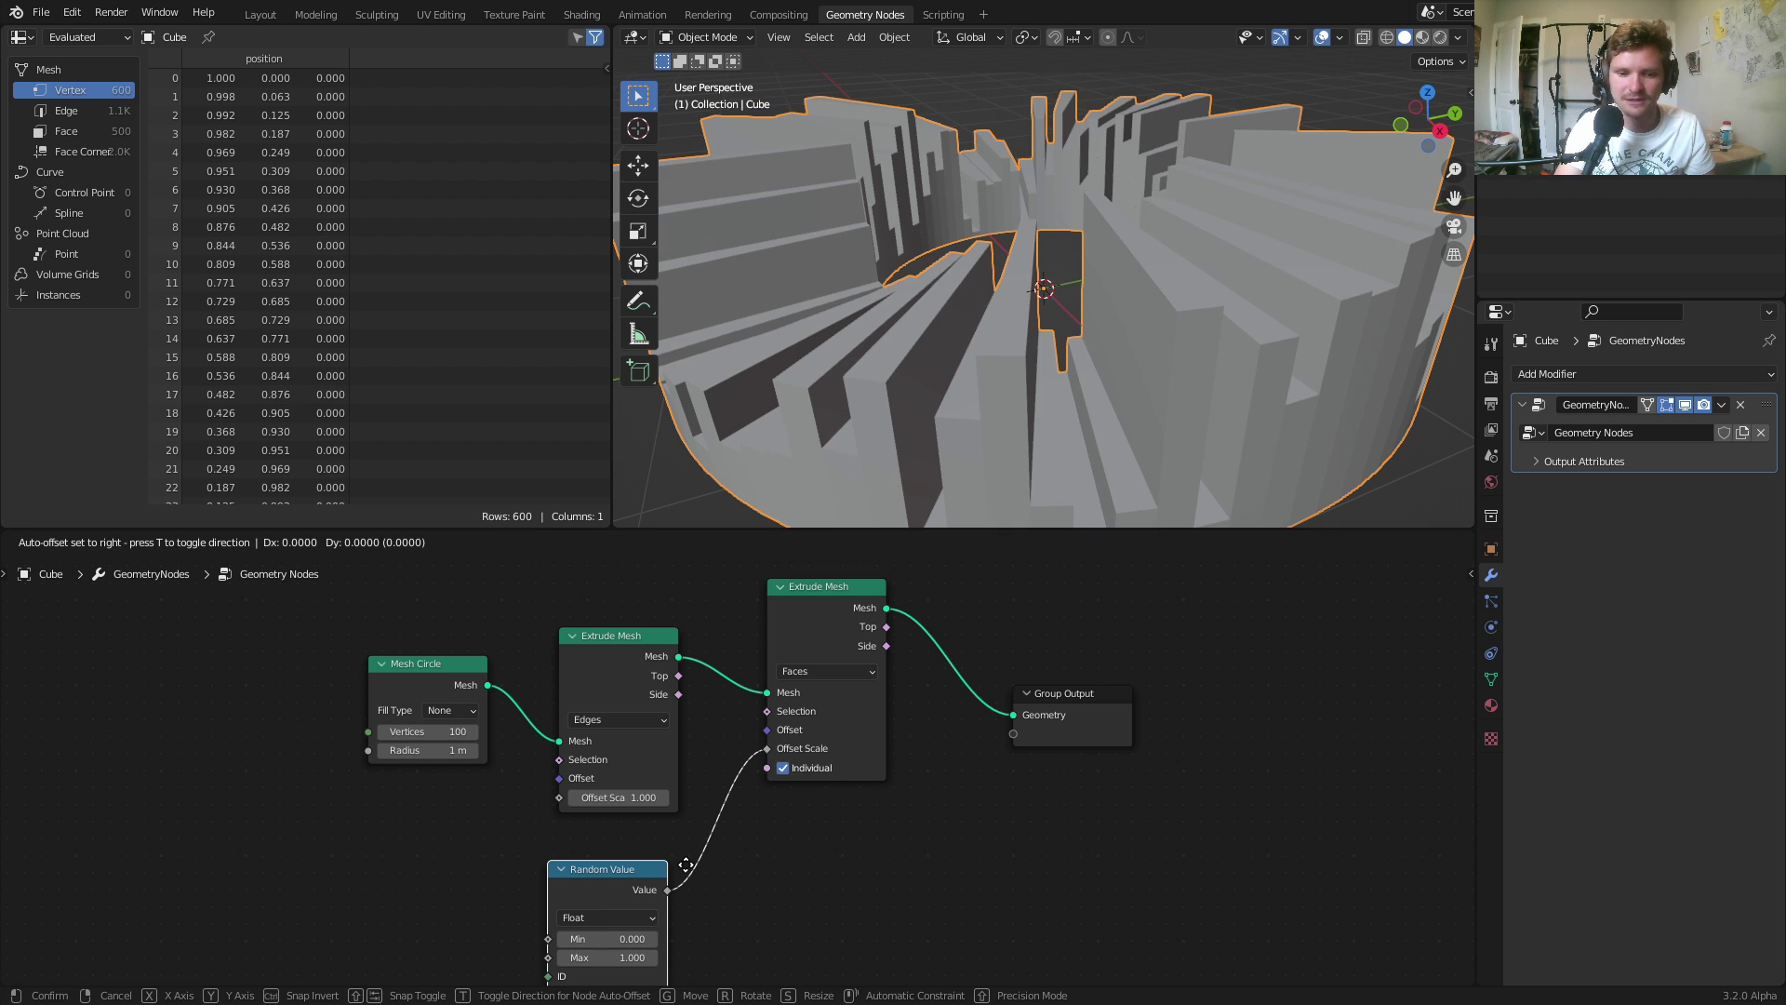
pyautogui.click(696, 851)
# Compare the ring with the face extrusion's Individual option off and on, leaving the option enabled.
pyautogui.scroll(-5, 987, 158)
pyautogui.click(785, 773)
pyautogui.click(785, 773)
pyautogui.click(785, 773)
pyautogui.click(785, 773)
pyautogui.click(785, 773)
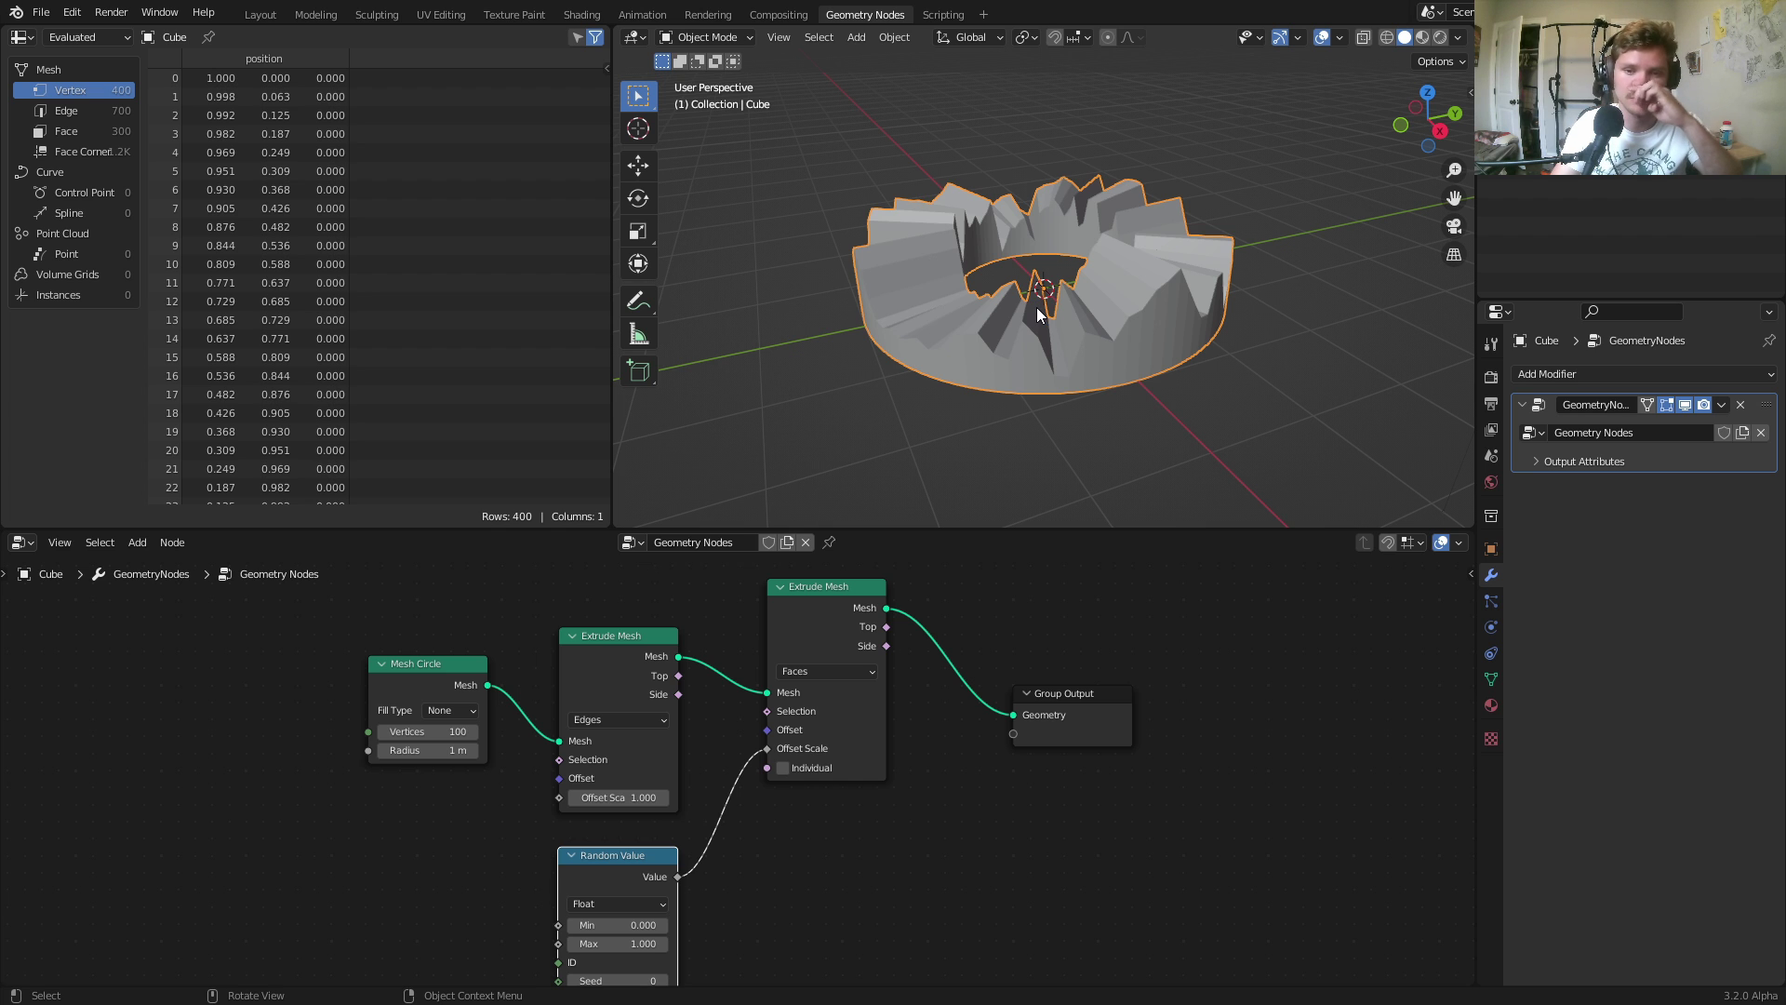
pyautogui.click(783, 768)
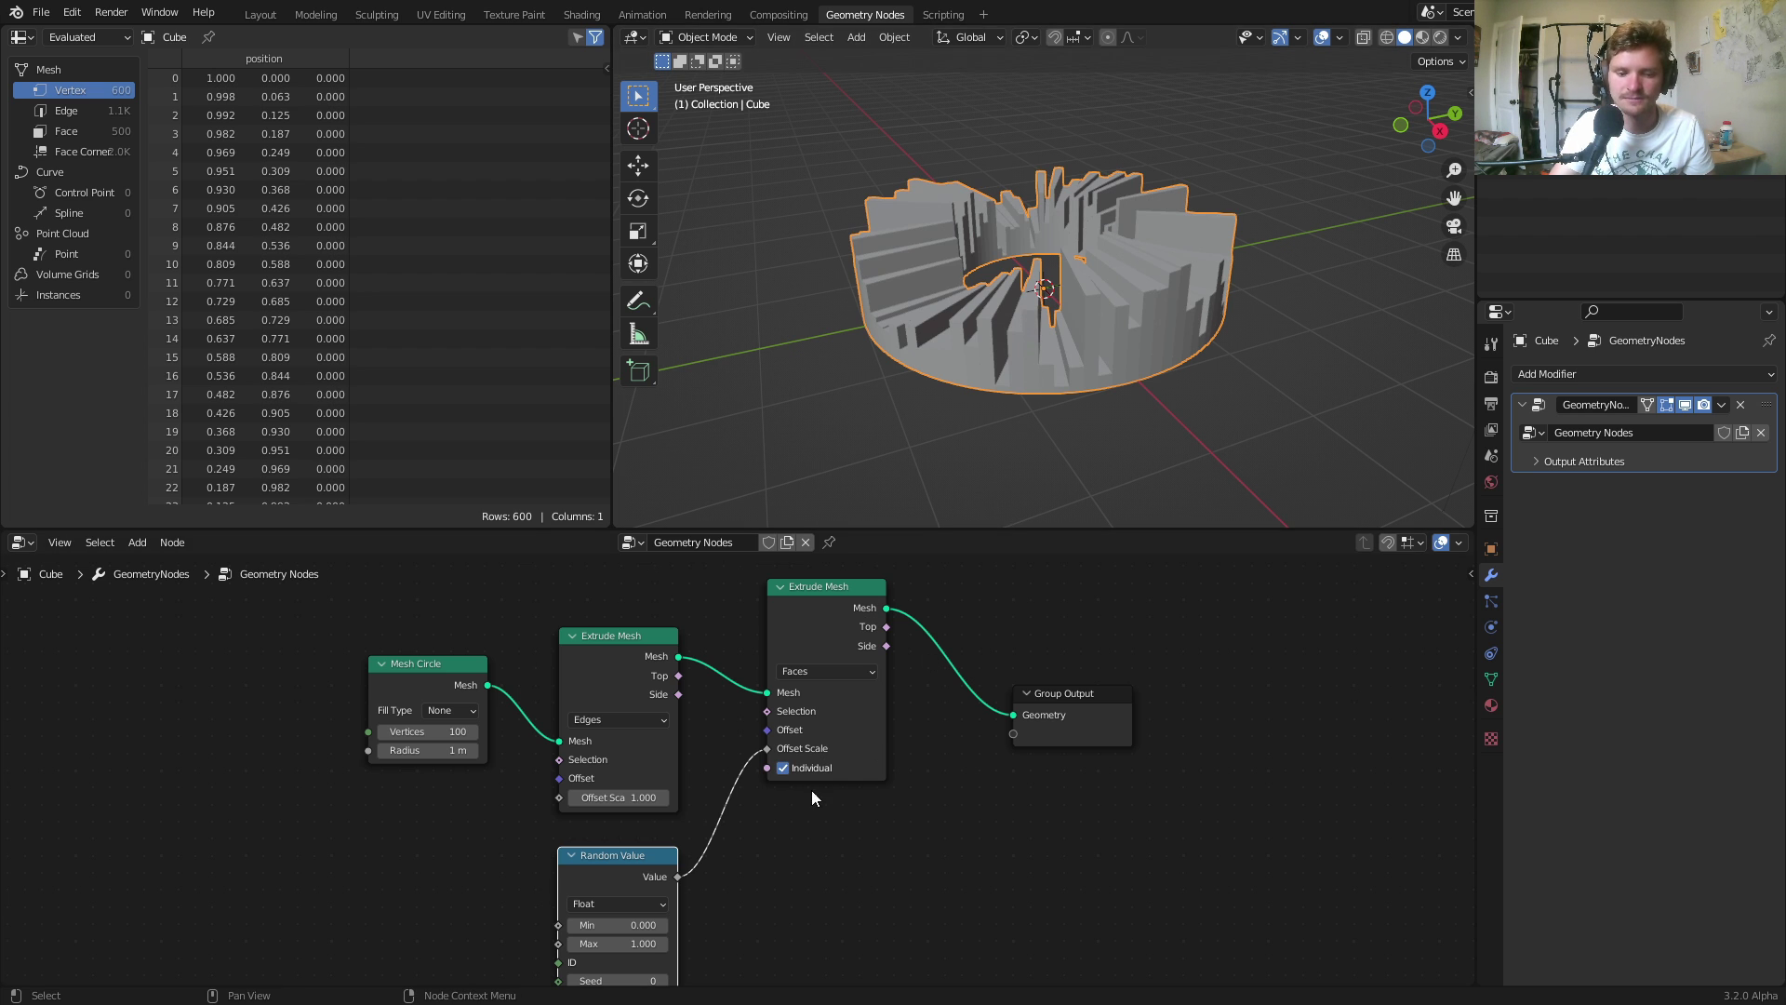
# Raise the Random Value node's Seed step by step to 12.
pyautogui.moveTo(640, 867); pyautogui.dragTo(678, 784, button='middle')
pyautogui.scroll(2, 678, 783)
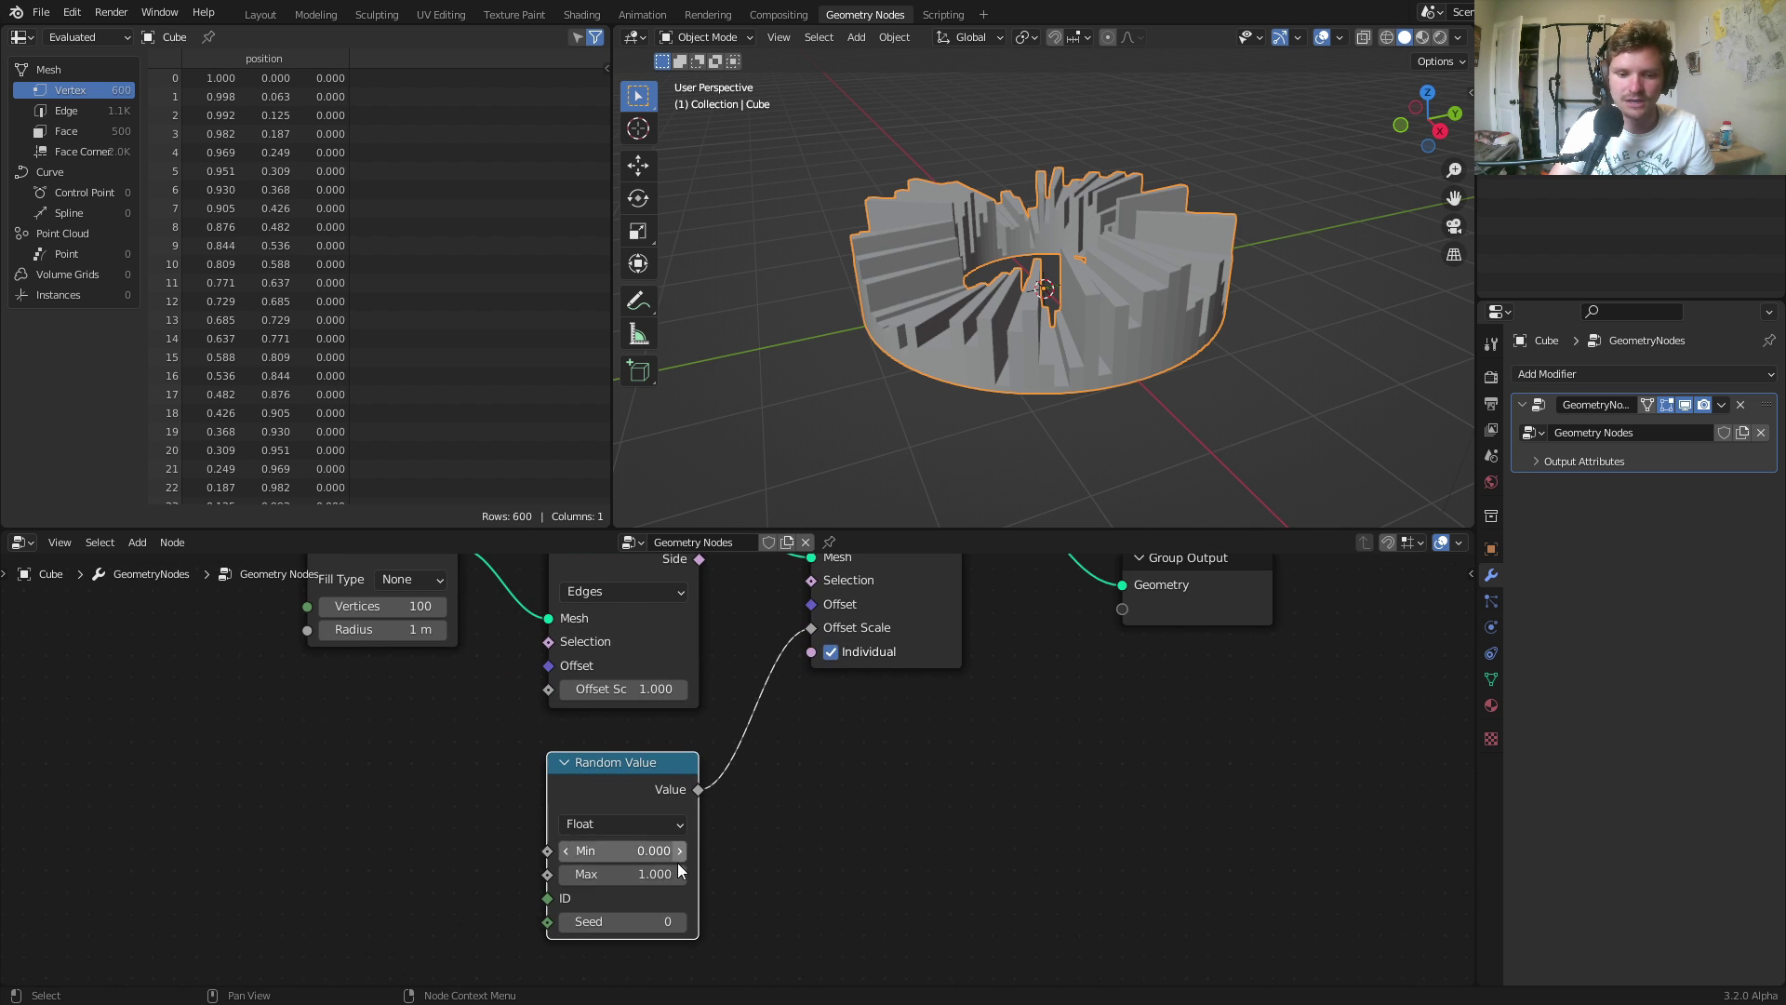
pyautogui.click(681, 924)
pyautogui.click(681, 923)
pyautogui.click(681, 923)
pyautogui.click(681, 923)
pyautogui.click(680, 922)
pyautogui.click(680, 921)
pyautogui.click(680, 921)
pyautogui.click(680, 921)
pyautogui.click(680, 921)
pyautogui.click(680, 921)
pyautogui.click(680, 920)
pyautogui.click(680, 921)
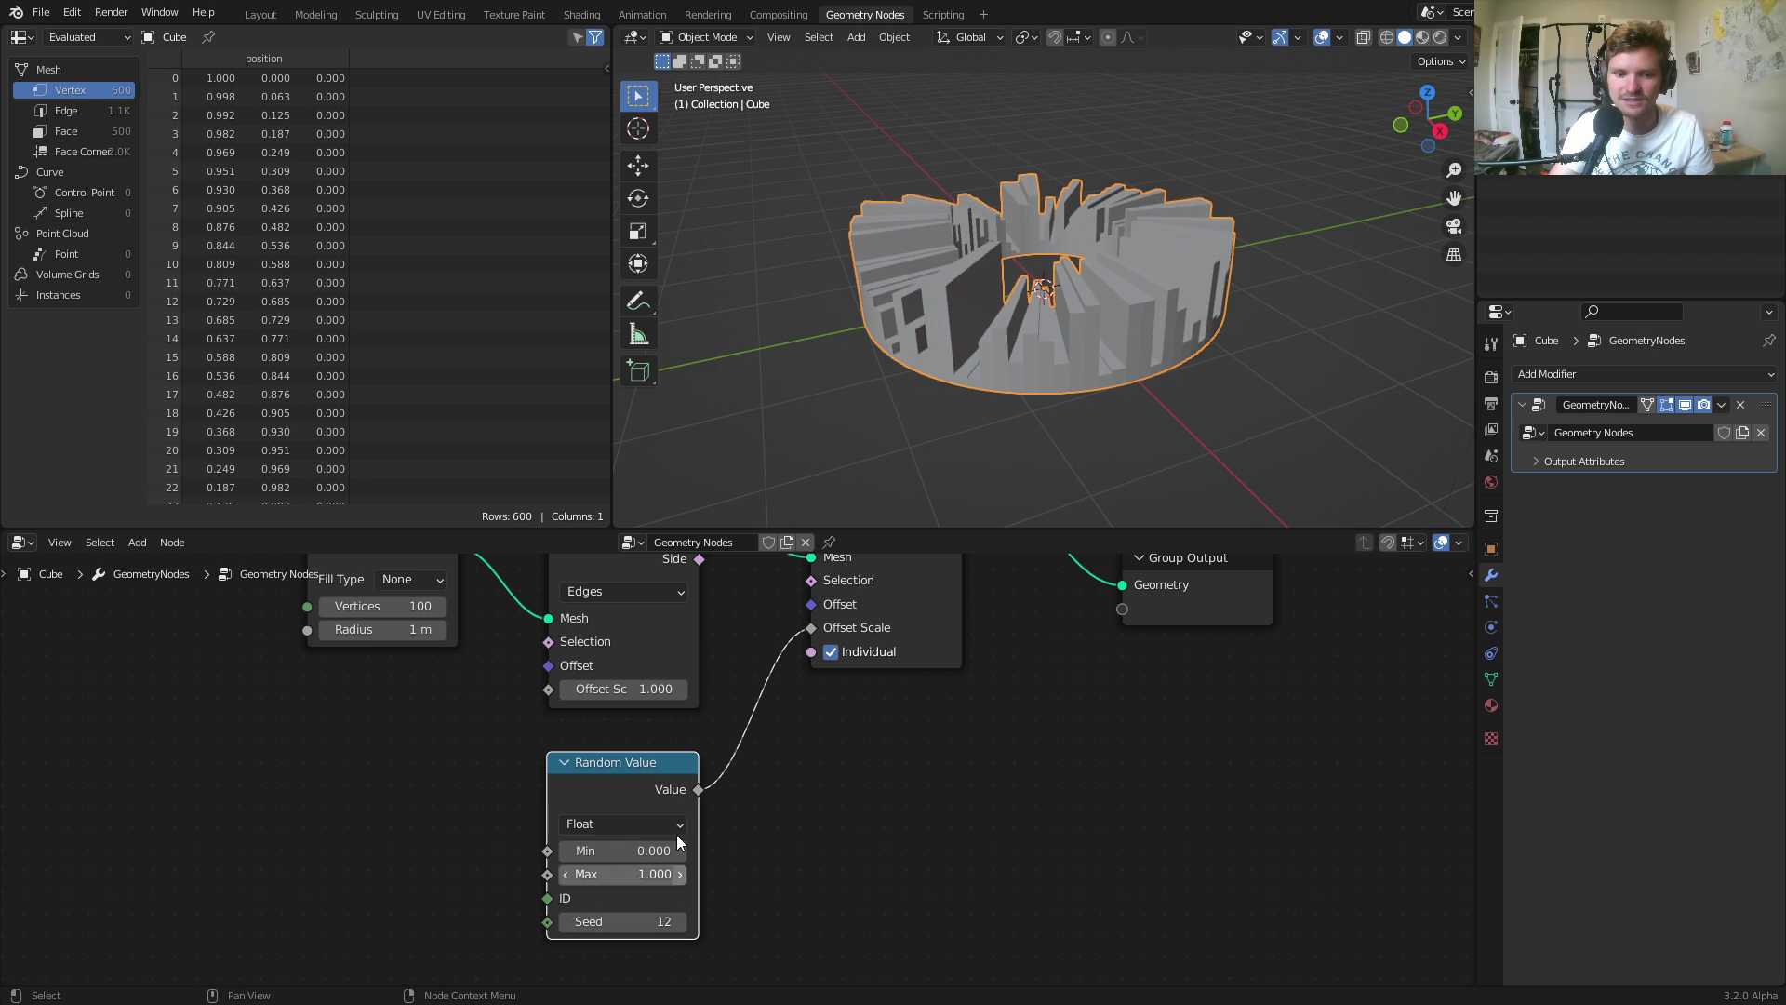
# Replace the Random Value node with a Noise Texture whose Fac output drives the face extrusion's Offset Scale.
pyautogui.press('x')
pyautogui.moveTo(811, 627); pyautogui.dragTo(579, 790)
pyautogui.write('noise')
pyautogui.press('Return')
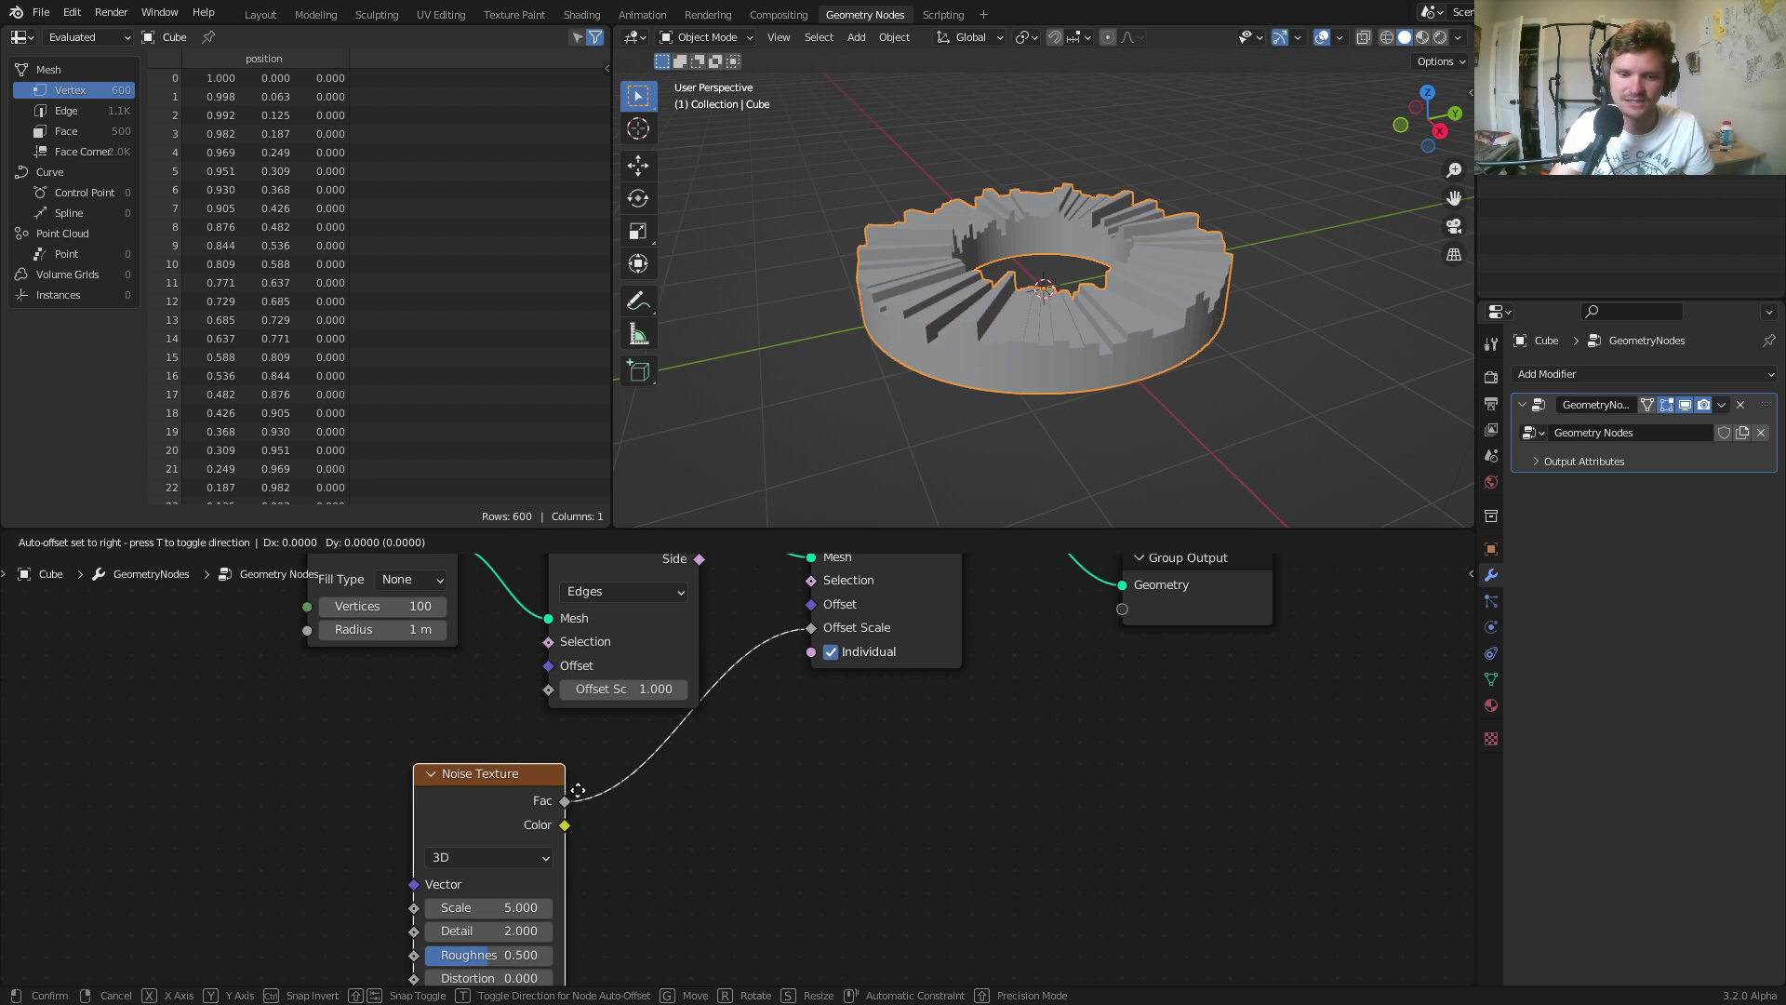
pyautogui.click(721, 745)
# Set the Noise Texture's dimensions to 4D.
pyautogui.scroll(3, 726, 762)
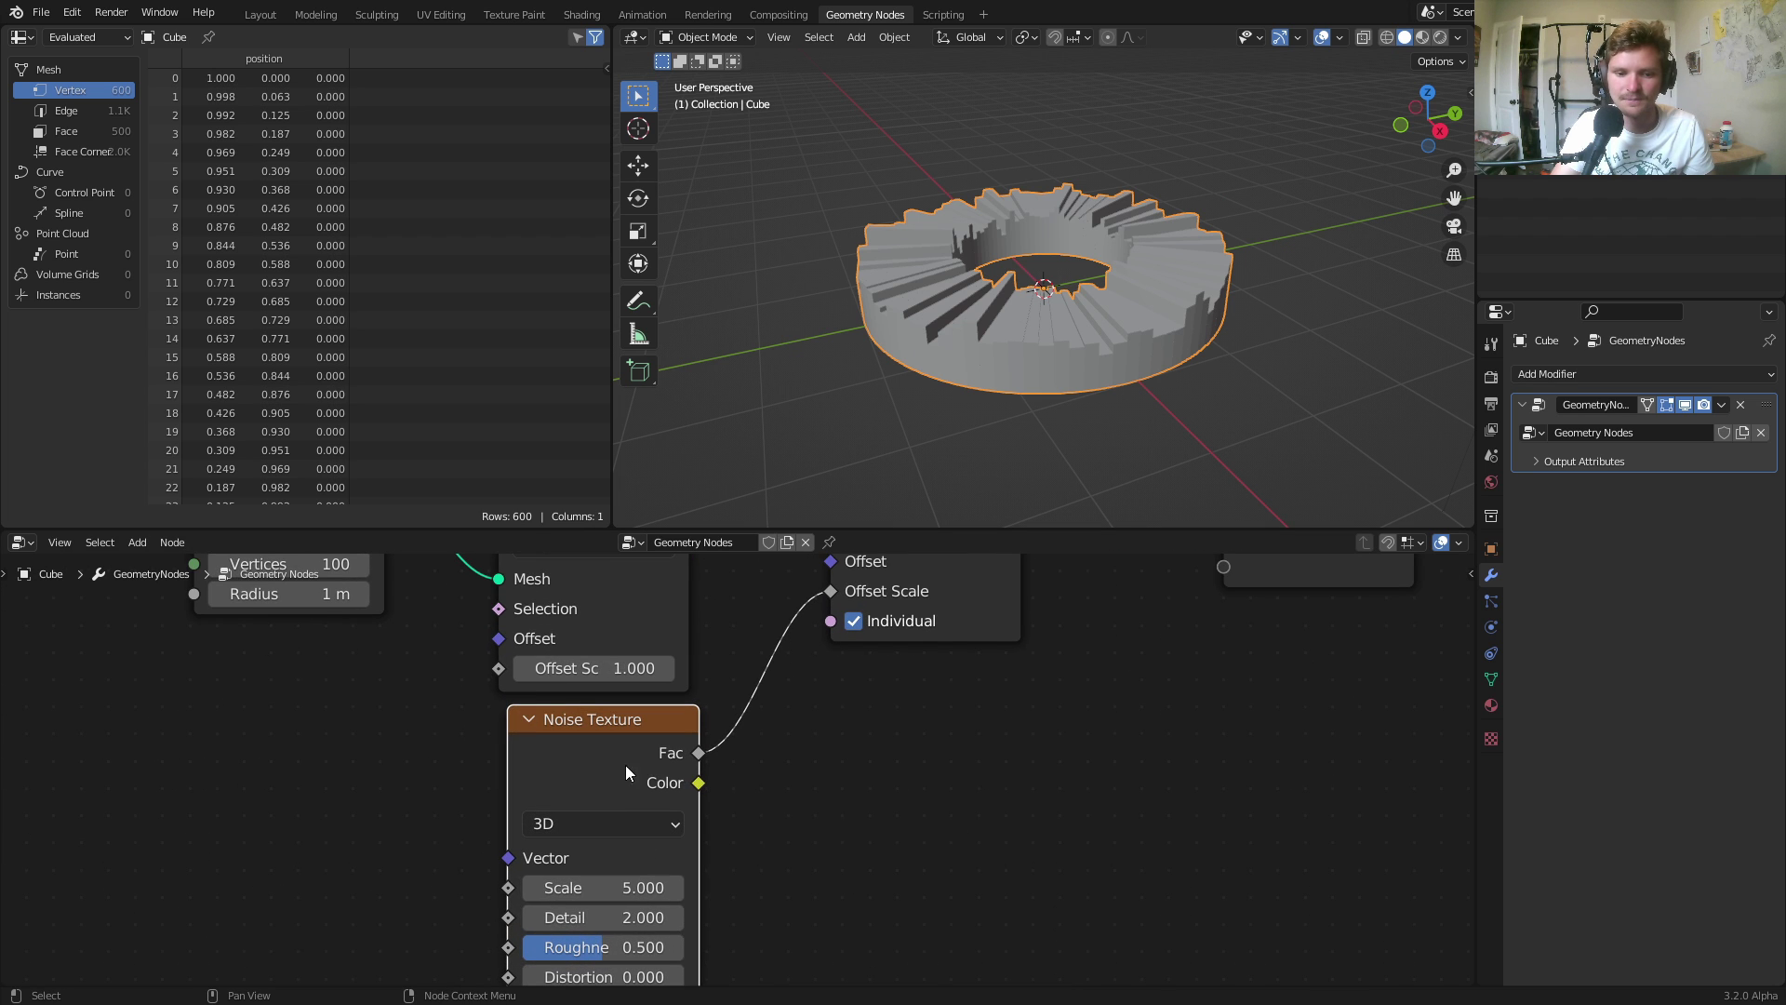
pyautogui.click(640, 820)
pyautogui.click(640, 781)
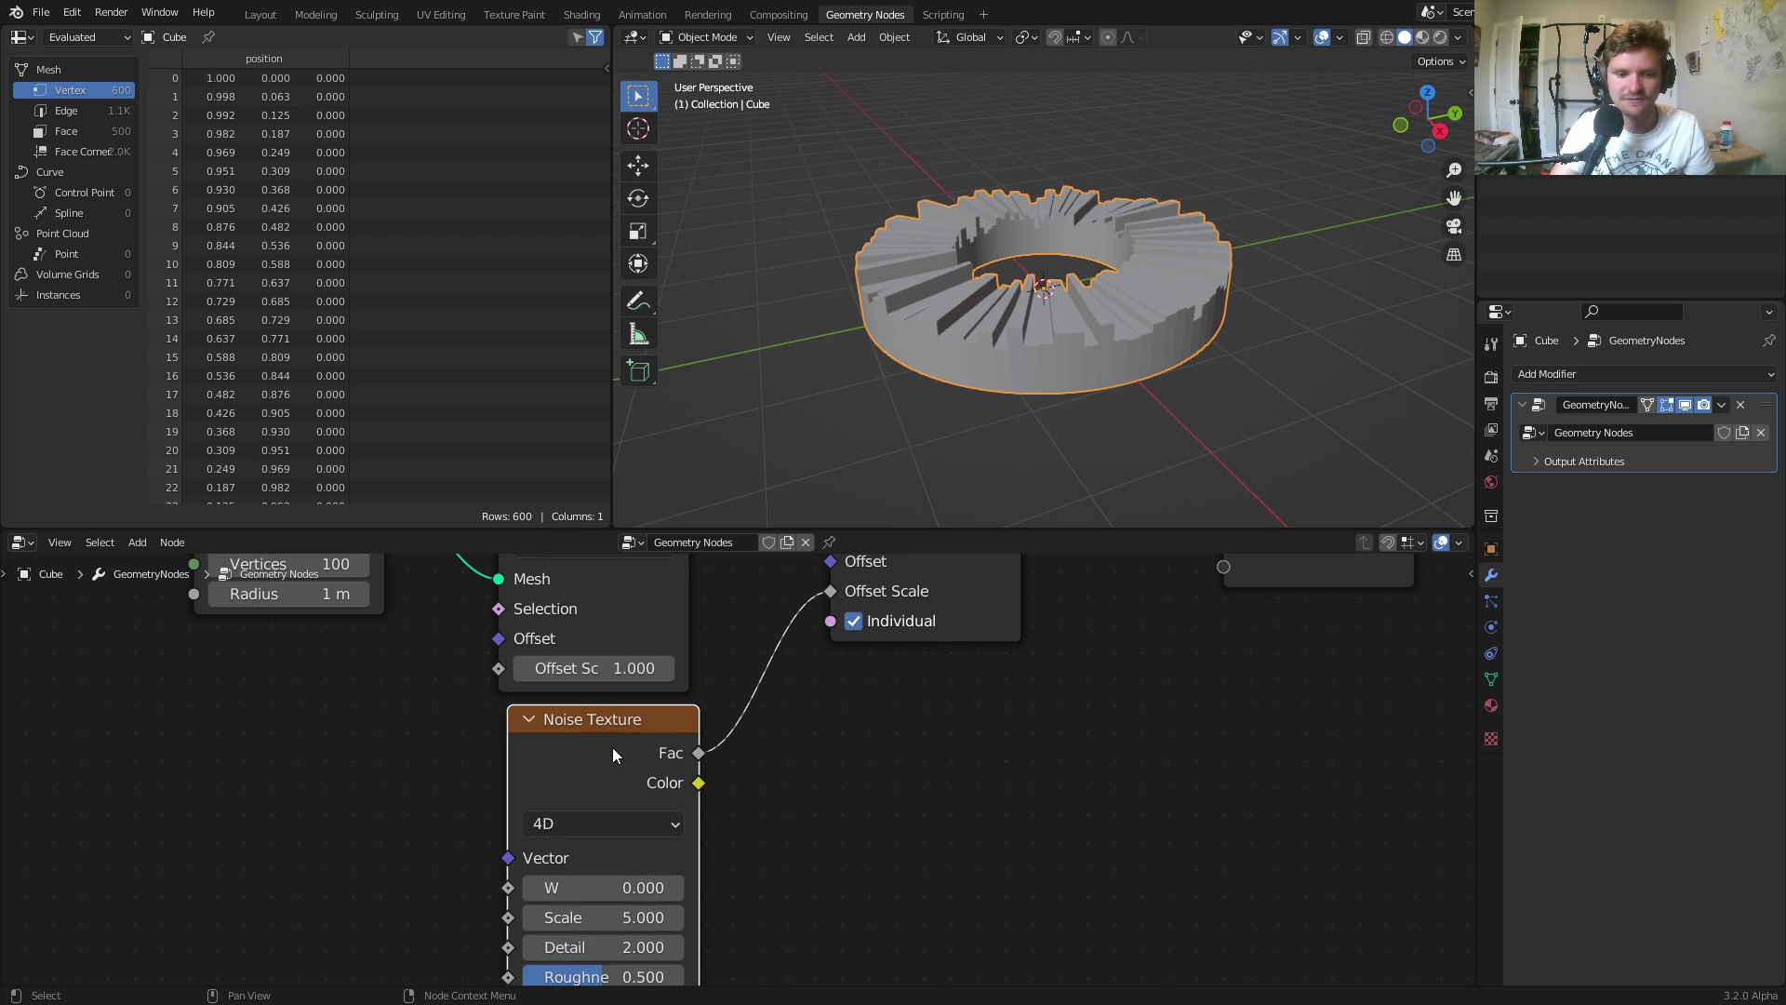
pyautogui.moveTo(636, 749); pyautogui.dragTo(610, 697, button='middle')
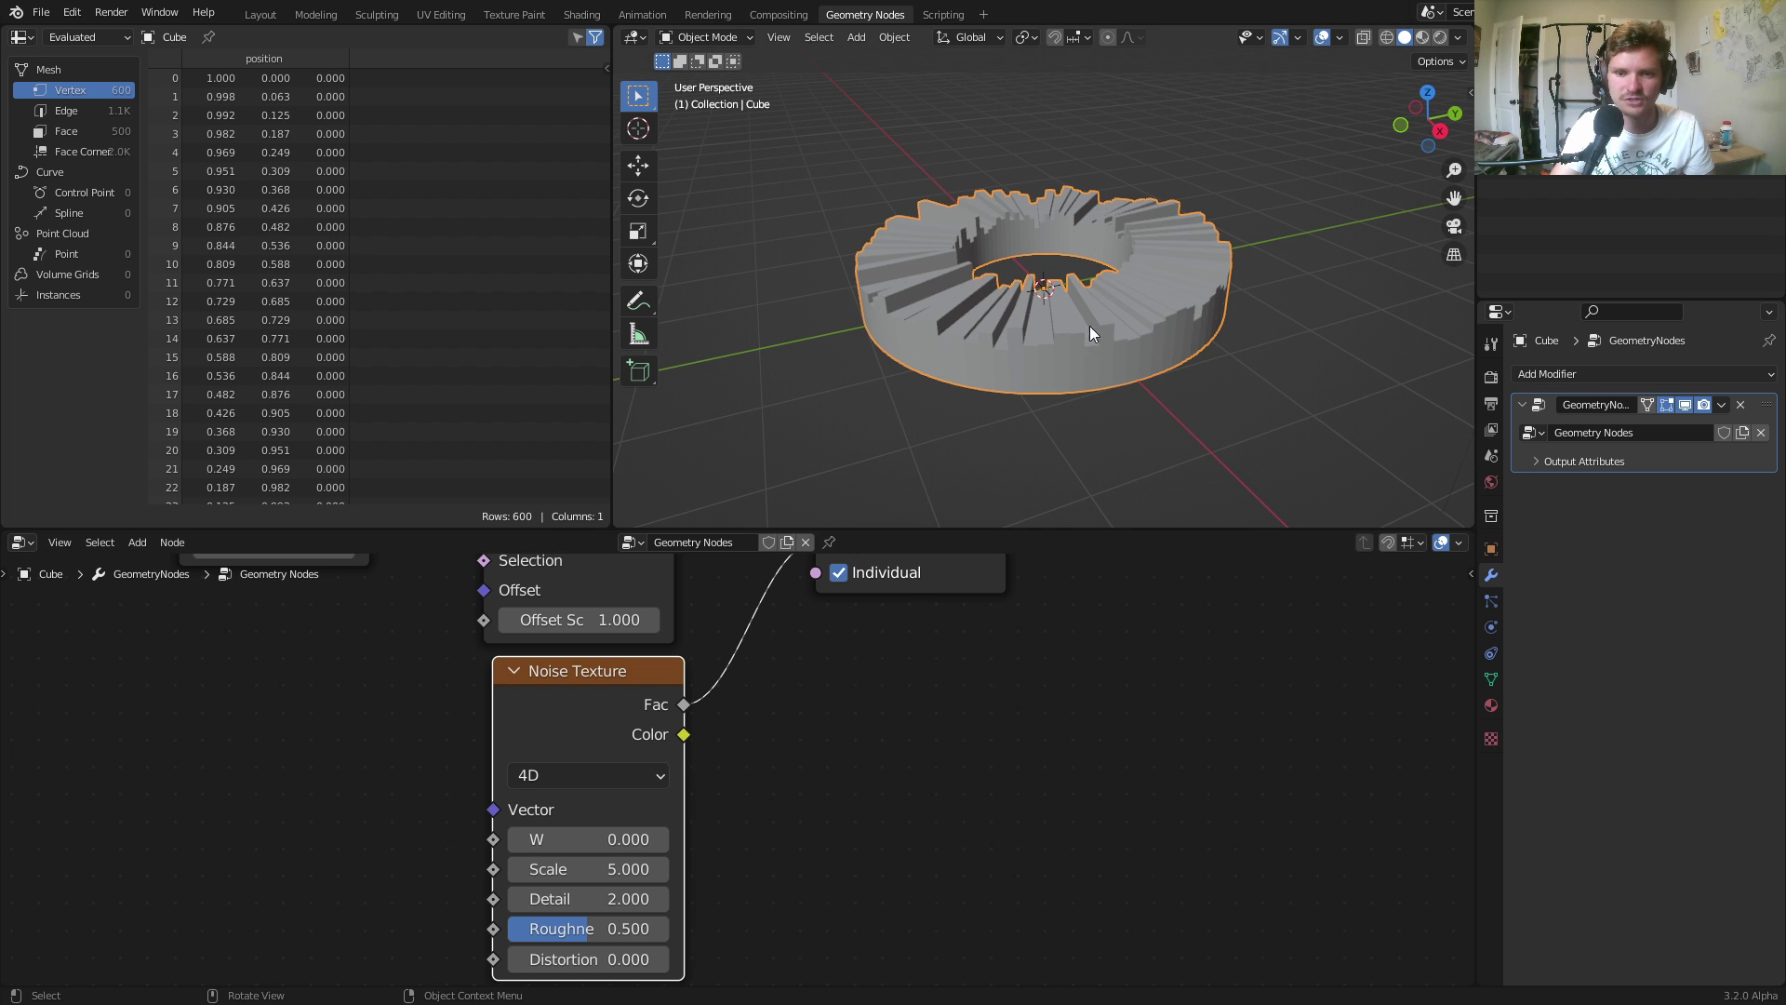
# Try different W values on the Noise Texture and undo the change.
pyautogui.scroll(2, 1088, 330)
pyautogui.keyDown('shift'); pyautogui.moveTo(609, 839); pyautogui.dragTo(790, 839); pyautogui.keyUp('shift')
pyautogui.hotkey('ctrl', 'z')
# Set the Noise Texture's Scale to 2.
pyautogui.scroll(-4, 648, 774)
pyautogui.click(640, 848)
pyautogui.write('2')
pyautogui.press('Return')
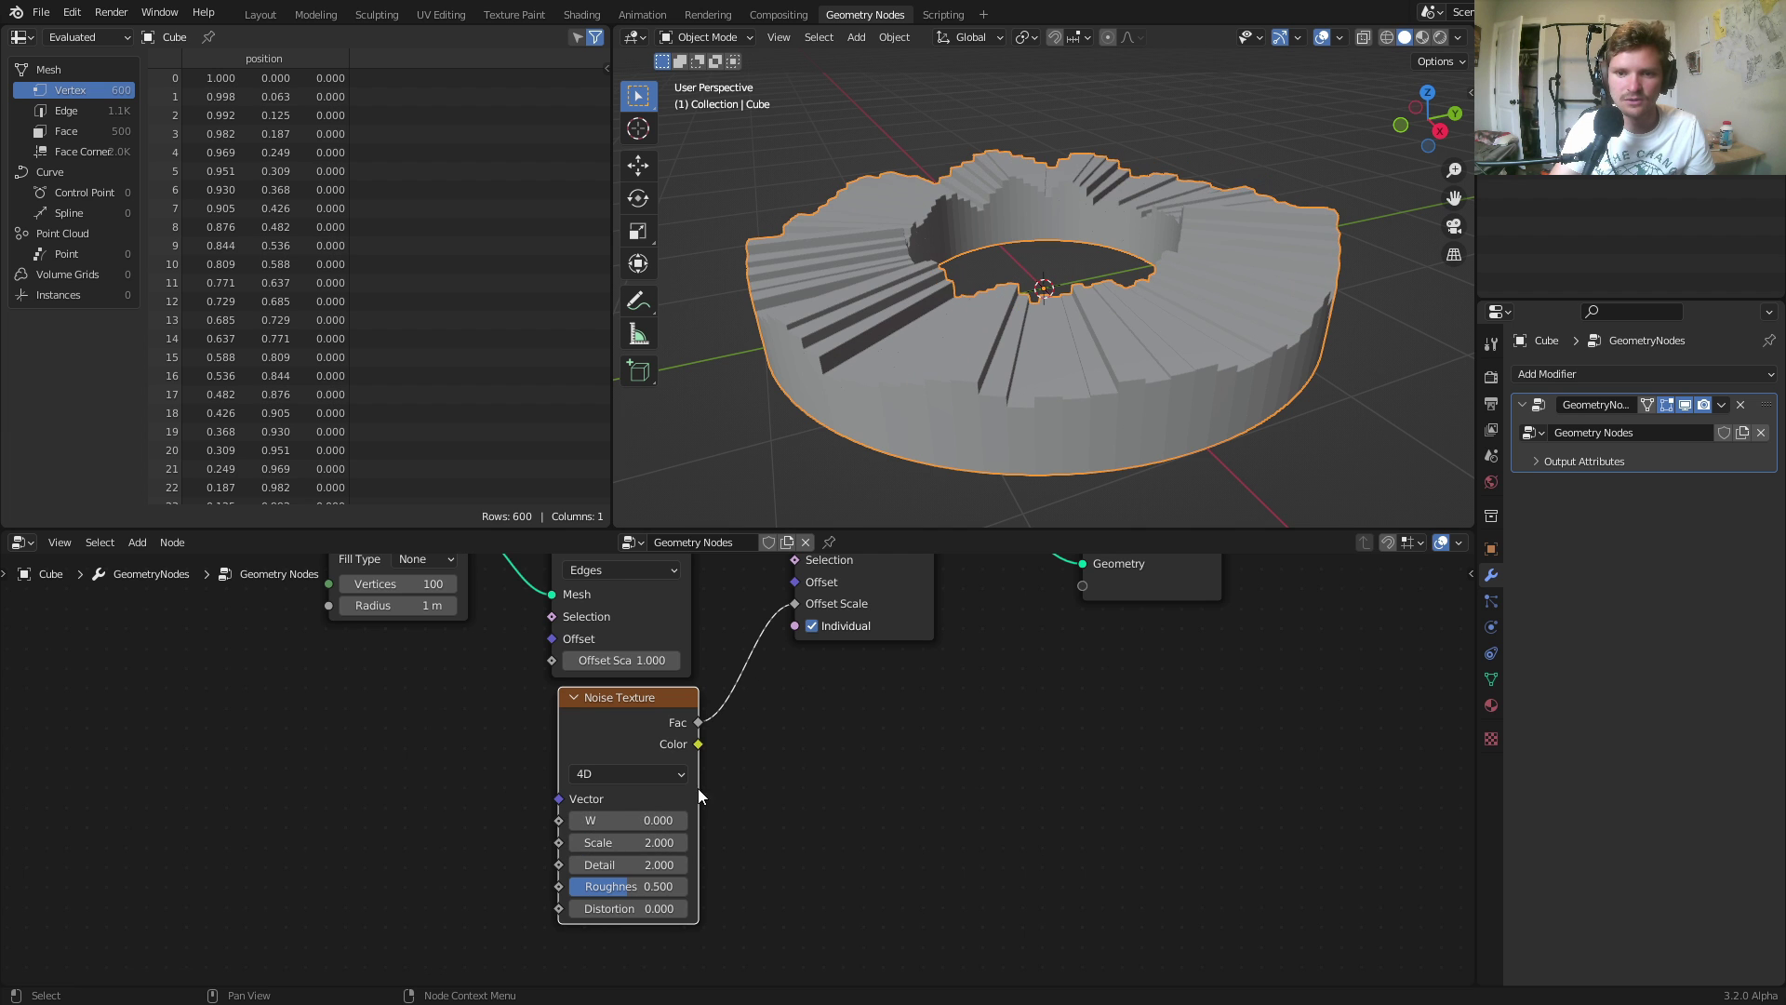
# Insert a Map Range node between the Noise Texture's Fac output and the face extrusion's Offset Scale.
pyautogui.moveTo(624, 735); pyautogui.dragTo(441, 778)
pyautogui.hotkey('shift', 'a')
pyautogui.write('map range')
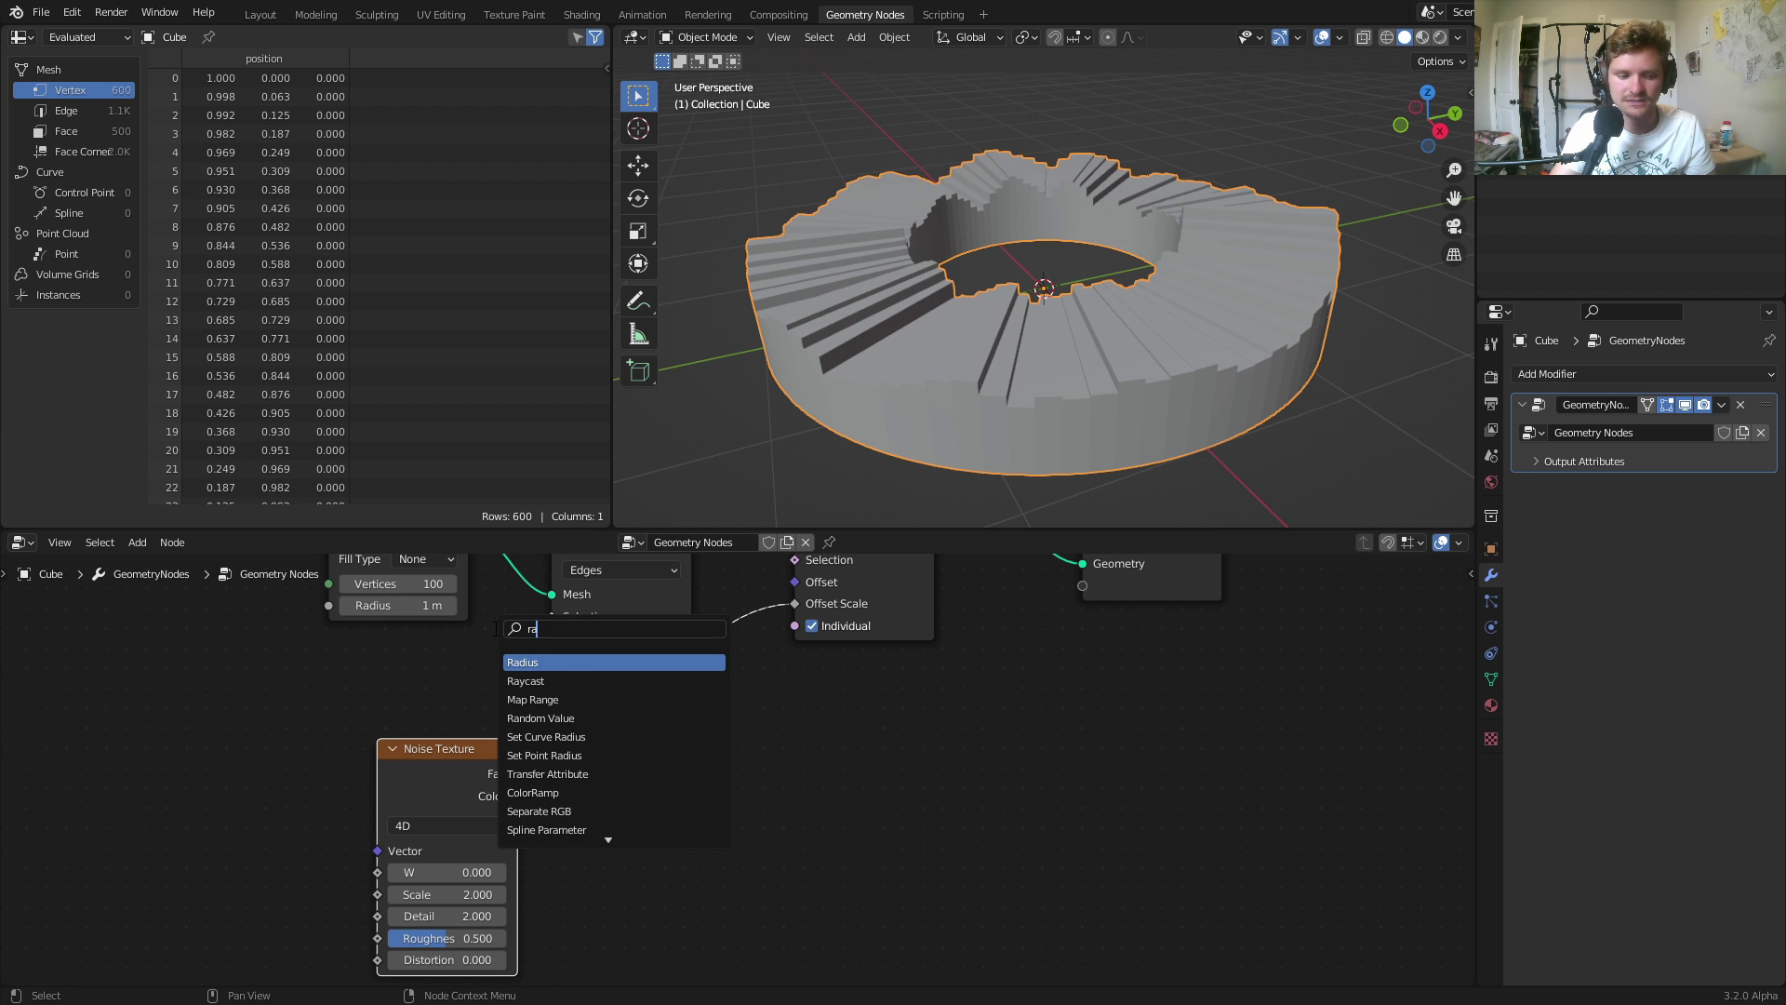
pyautogui.press('Return')
pyautogui.click(614, 729)
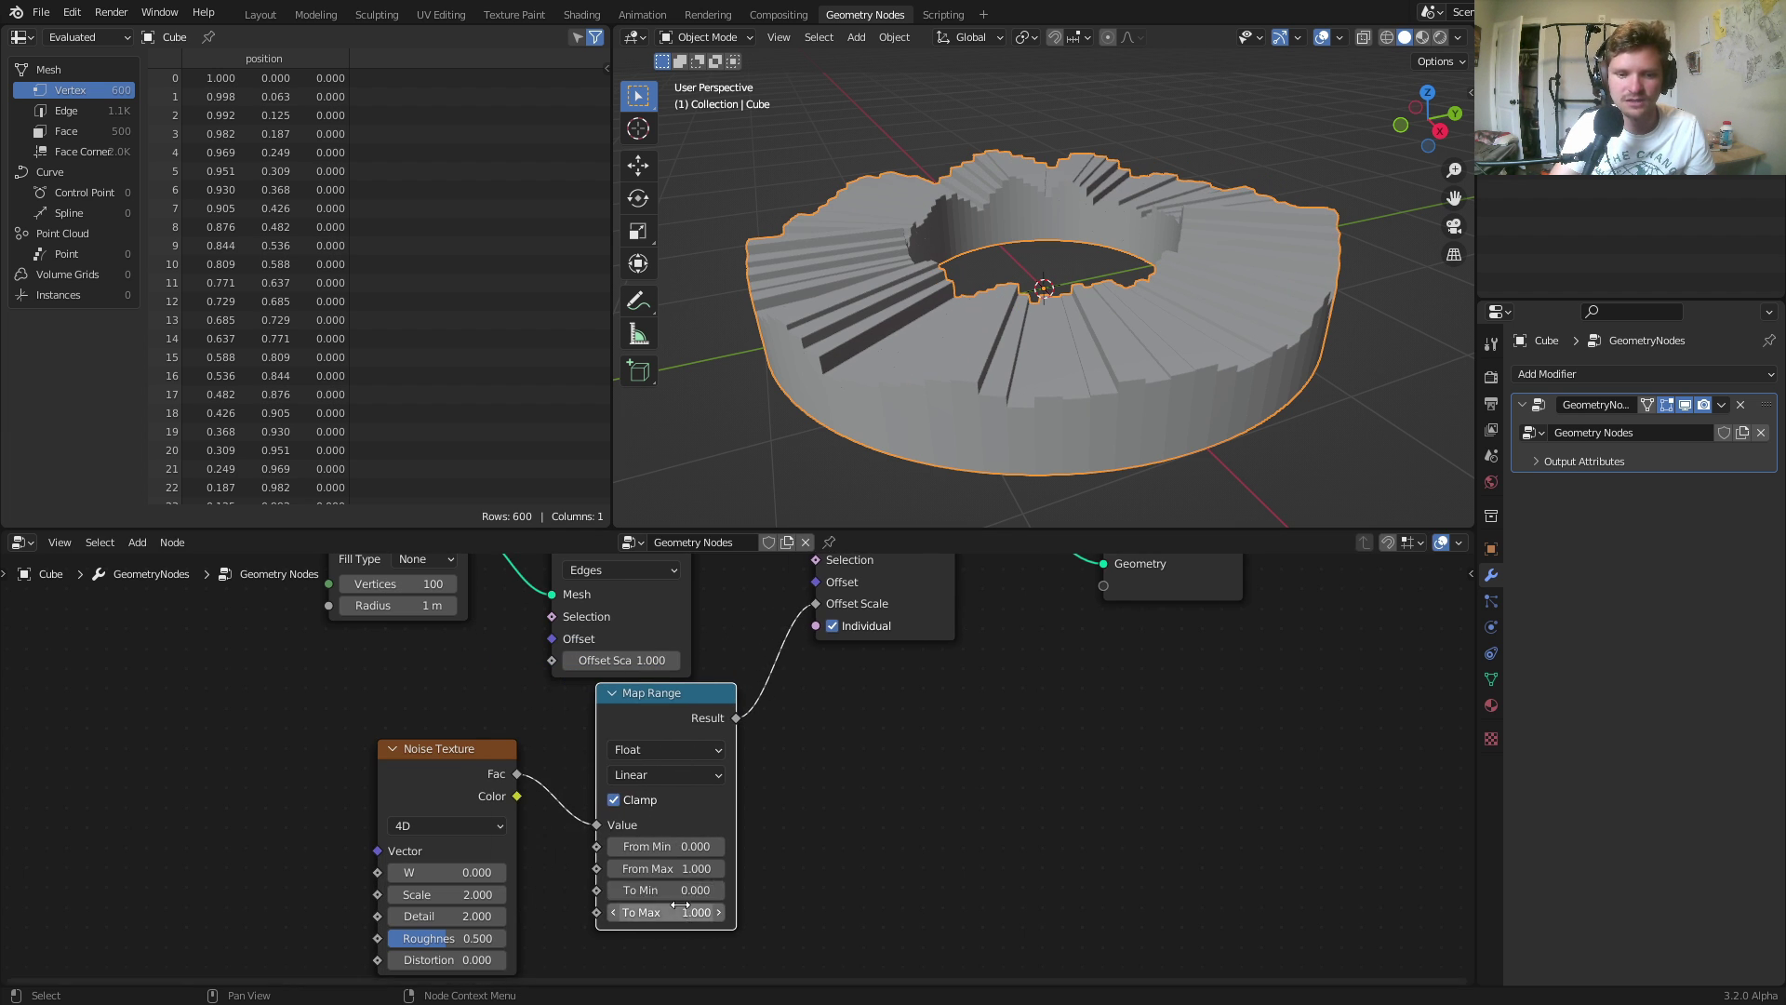
# Set the Map Range's To Min to -0.62 and To Max to 1.62, and set the Noise Texture's Scale to 1.
pyautogui.moveTo(665, 907); pyautogui.dragTo(613, 889)
pyautogui.moveTo(450, 872); pyautogui.dragTo(535, 871)
pyautogui.click(459, 901)
pyautogui.write('1')
pyautogui.click(555, 902)
# Set the Mesh Circle's Radius to 0.5 m, keeping its vertex count at 100.
pyautogui.moveTo(496, 759); pyautogui.dragTo(492, 899, button='middle')
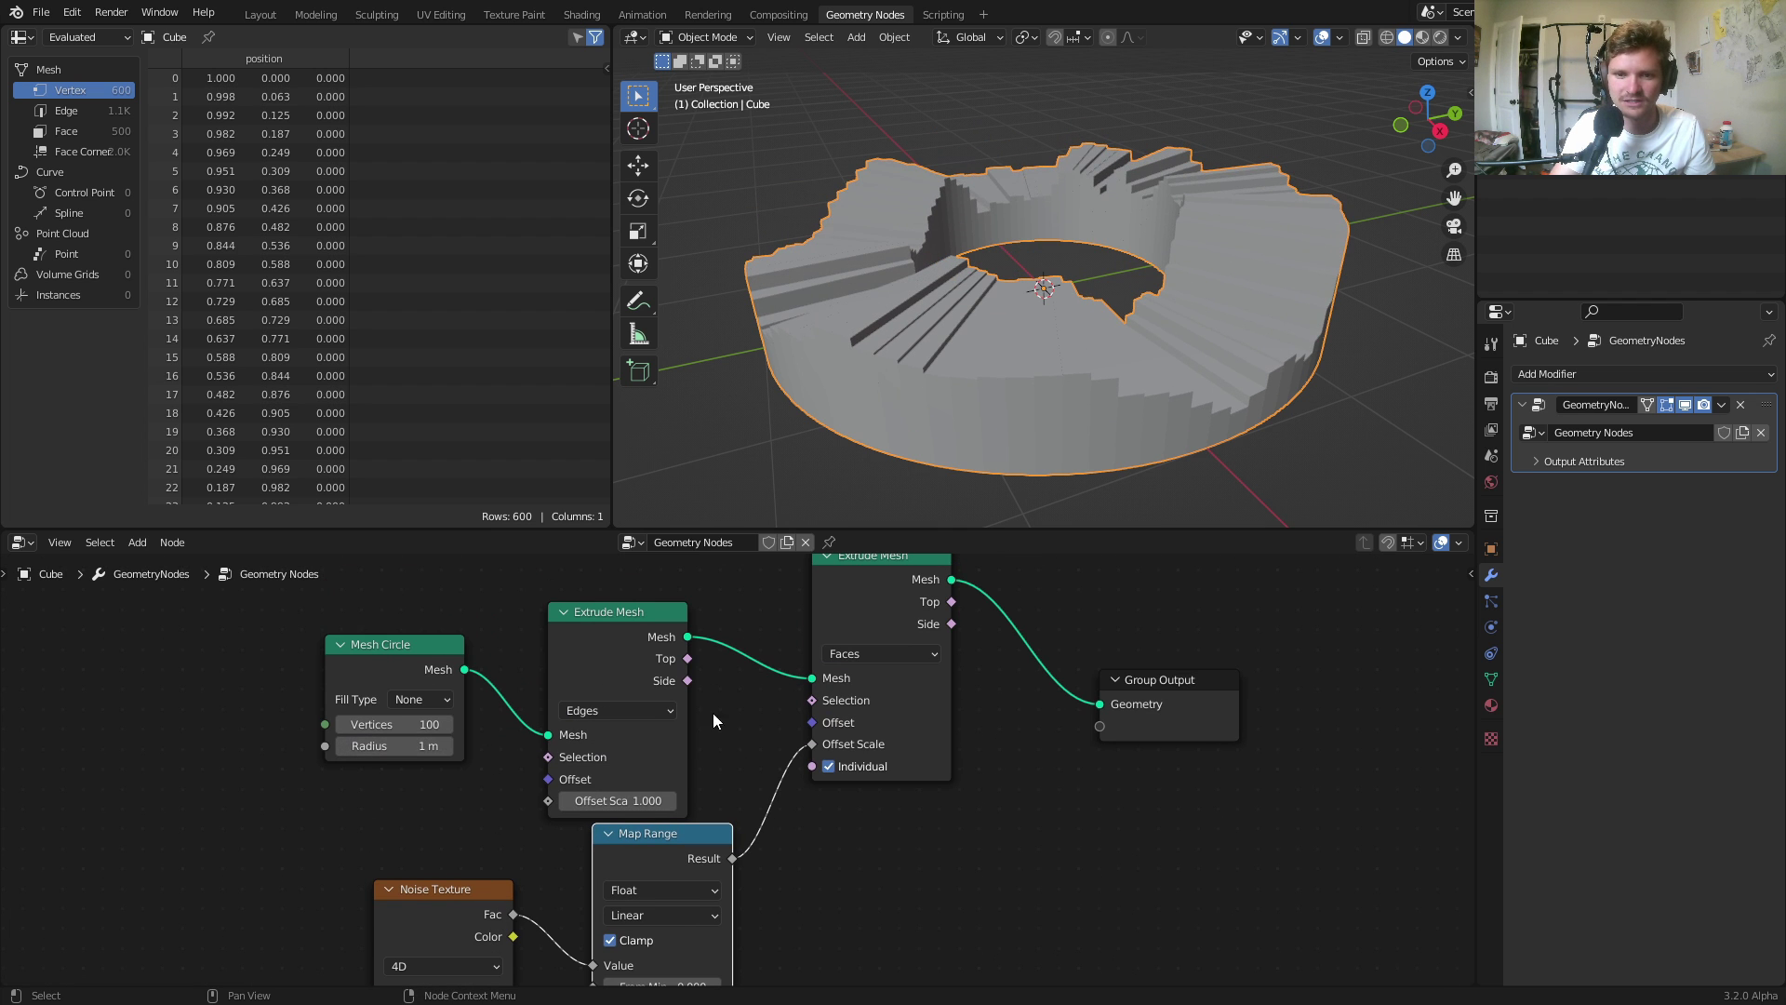
pyautogui.moveTo(520, 840)
pyautogui.mouseDown(button='middle')
pyautogui.moveTo(566, 694)
pyautogui.moveTo(546, 826)
pyautogui.mouseUp(button='middle')
pyautogui.moveTo(442, 701)
pyautogui.mouseDown()
pyautogui.moveTo(484, 700)
pyautogui.moveTo(415, 722)
pyautogui.mouseUp()
pyautogui.hotkey('ctrl', 'z')
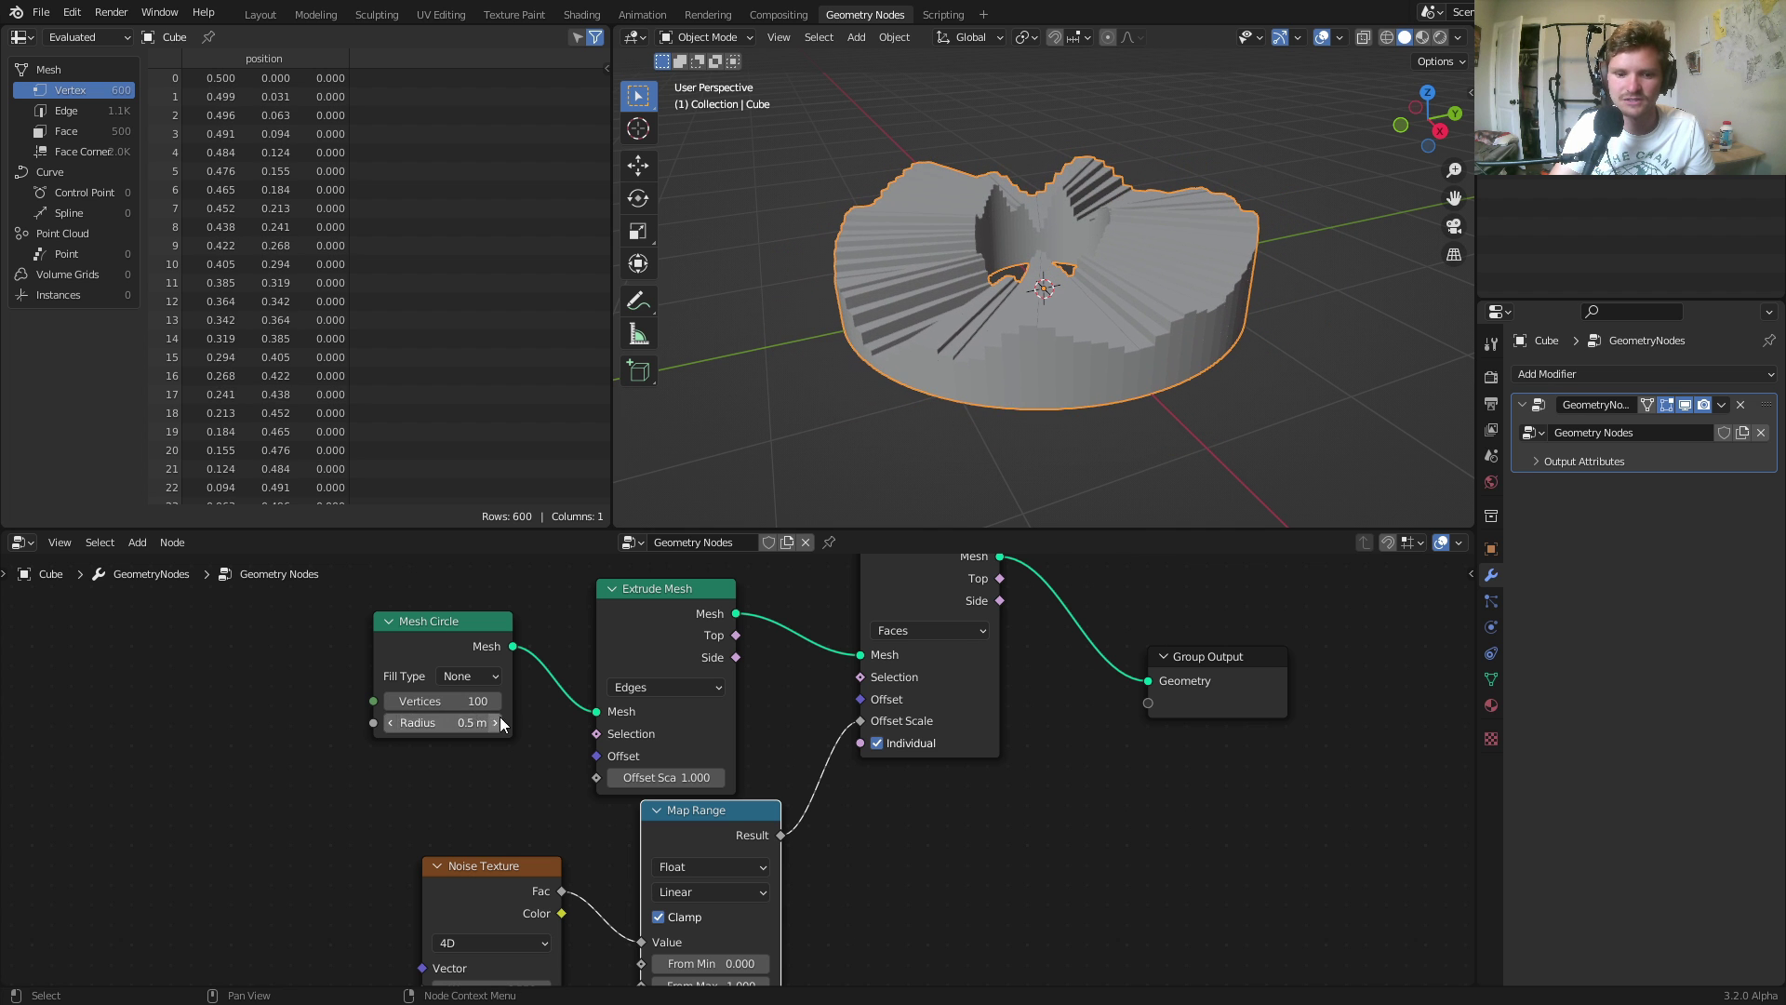
# Try different W values on the Noise Texture and set its Roughness to 1.
pyautogui.moveTo(487, 934); pyautogui.dragTo(514, 815, button='middle')
pyautogui.moveTo(521, 870); pyautogui.dragTo(651, 870)
pyautogui.scroll(1, 558, 901)
pyautogui.scroll(1, 581, 870)
pyautogui.moveTo(472, 852); pyautogui.dragTo(560, 846)
pyautogui.moveTo(502, 758); pyautogui.dragTo(582, 758)
pyautogui.moveTo(393, 774); pyautogui.dragTo(600, 840, button='middle')
# Drive the Noise Texture's W with the Seconds output of a new Scene Time node and play the animation.
pyautogui.moveTo(571, 831); pyautogui.dragTo(295, 795)
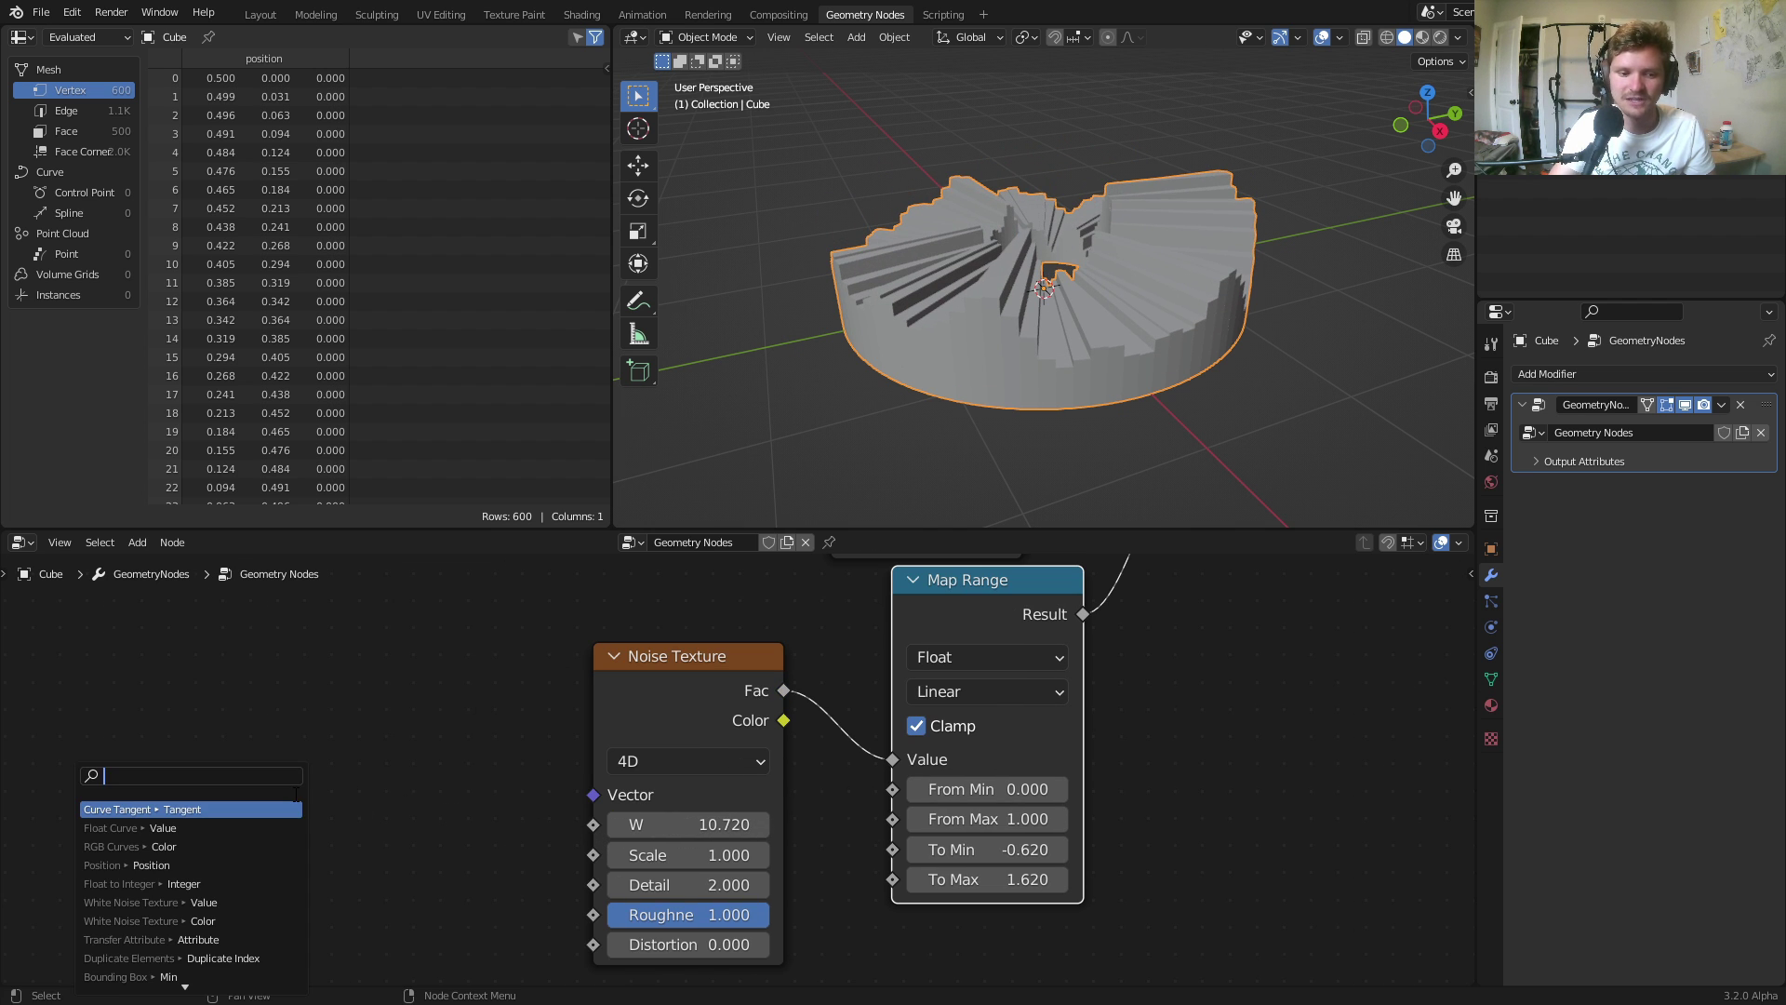
pyautogui.write('seconds')
pyautogui.press('Return')
pyautogui.press('space')
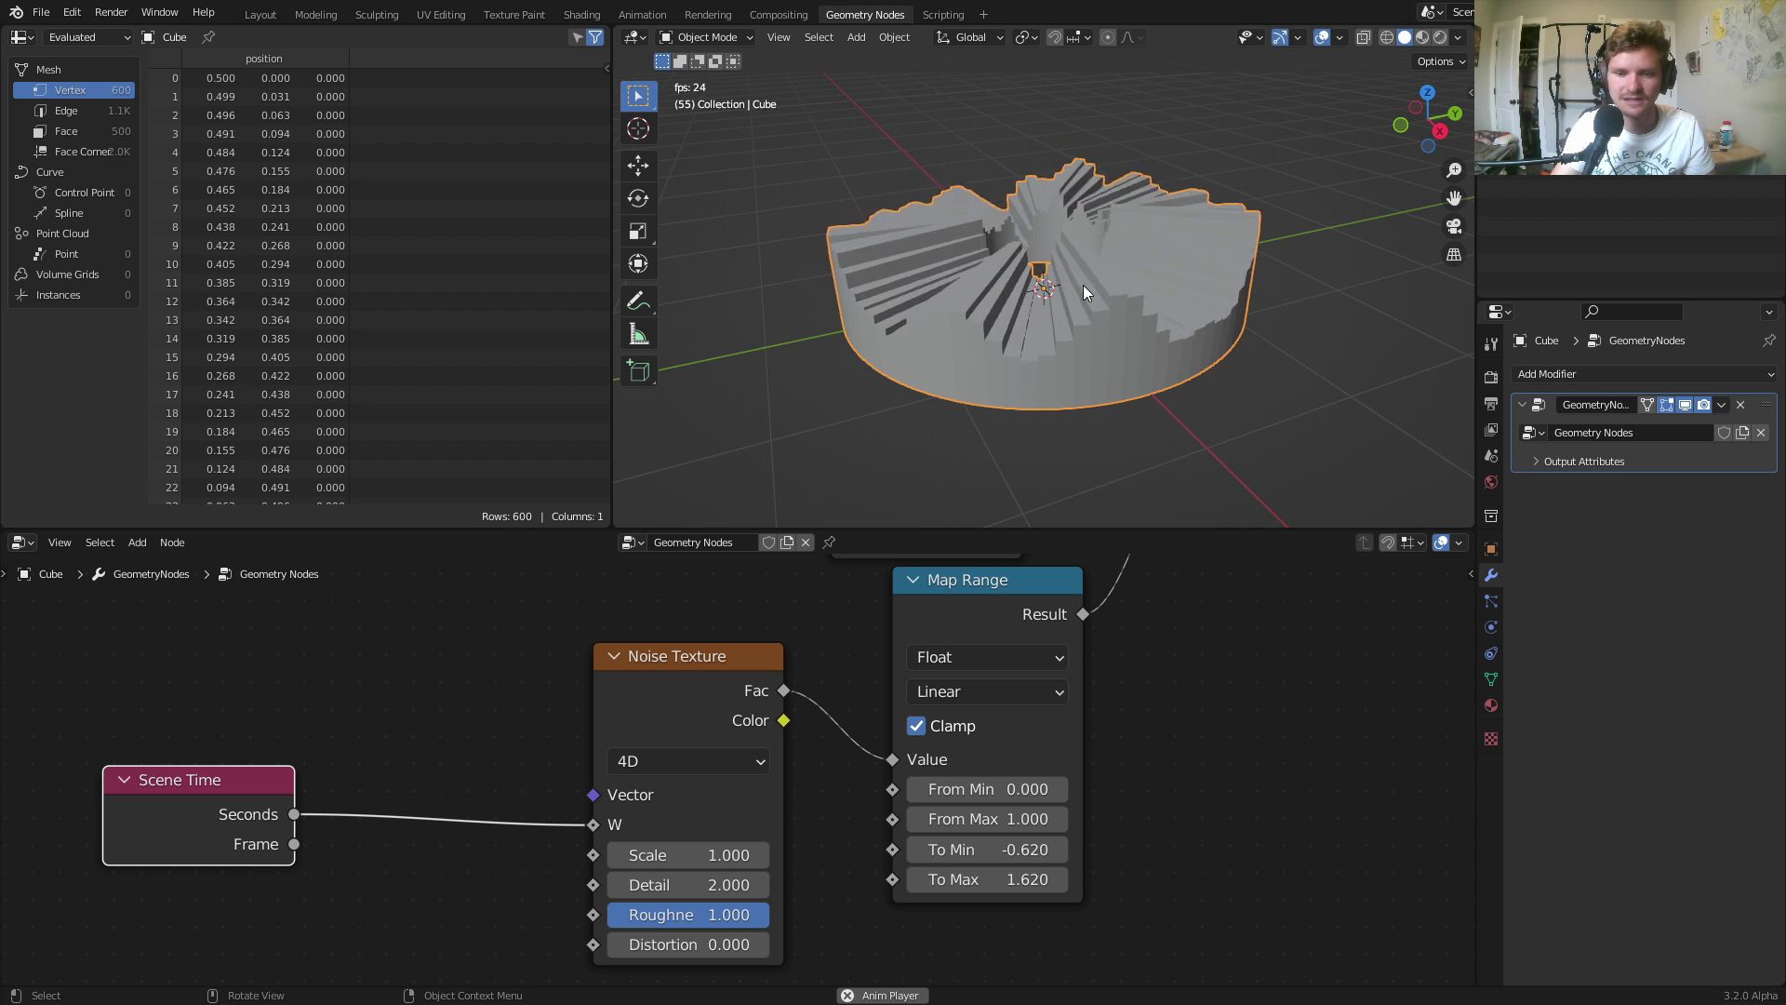
pyautogui.moveTo(1083, 285); pyautogui.dragTo(1161, 320, button='middle')
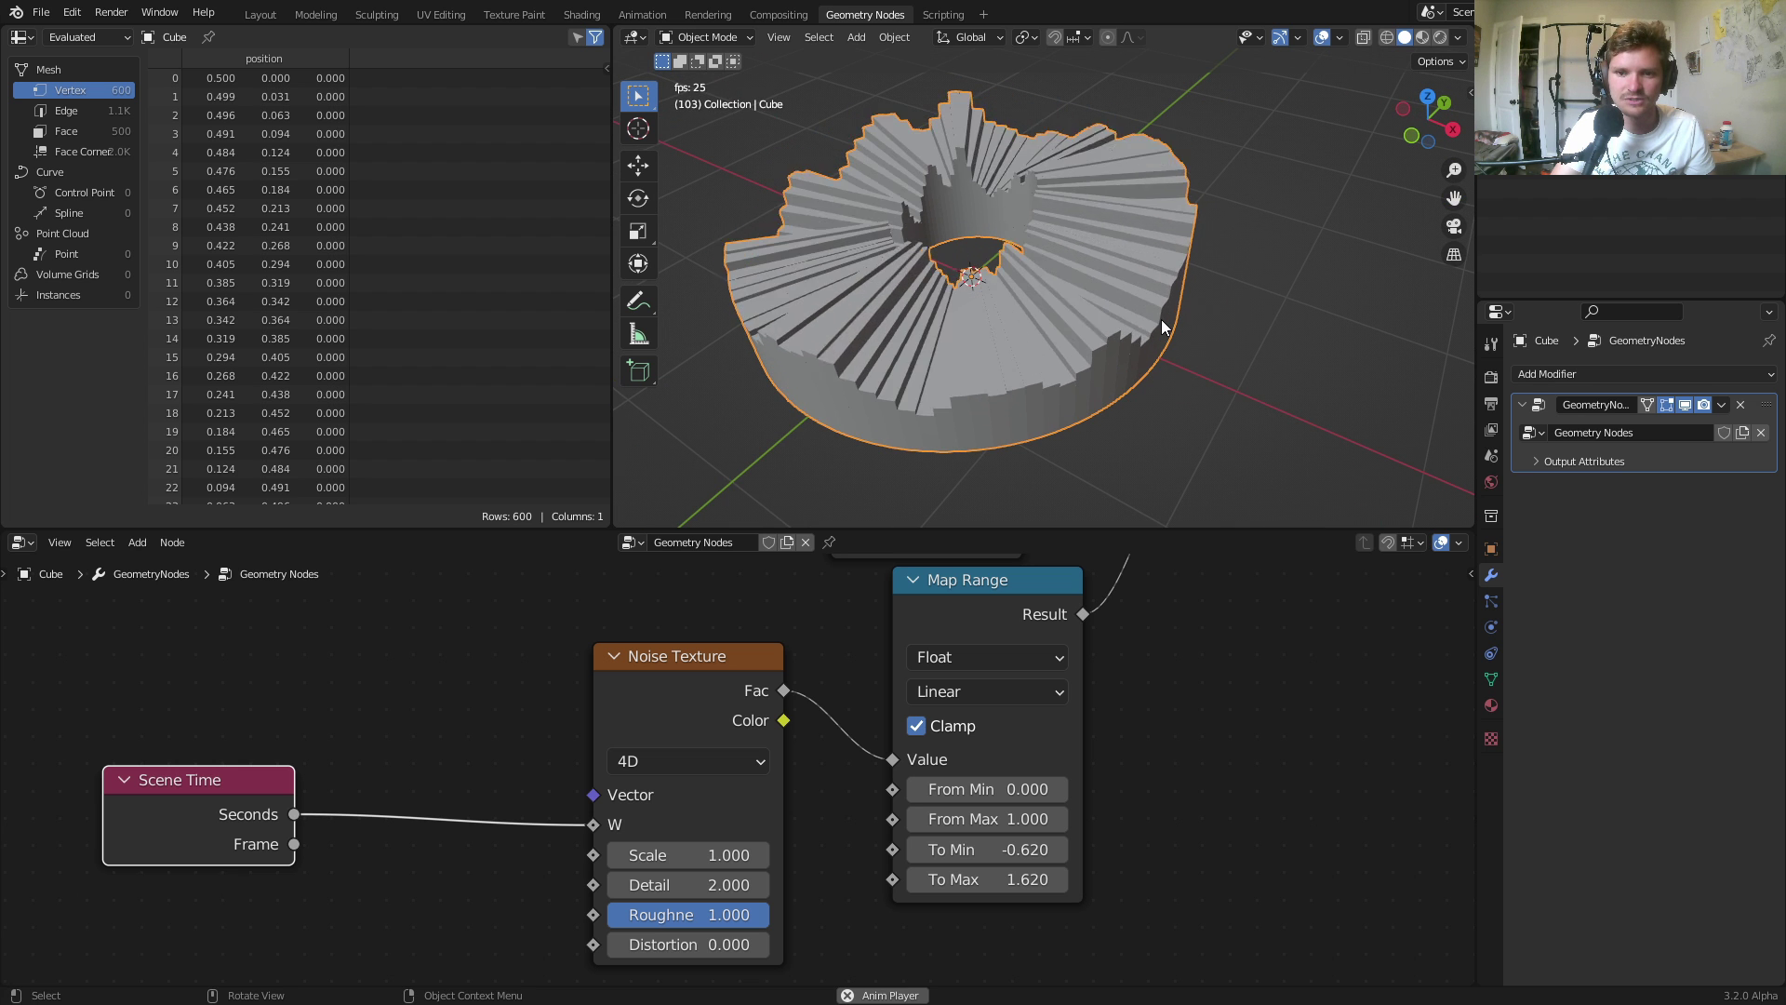
pyautogui.press('space')
# Insert a Scale Elements node before the Group Output and link the face extrusion's Top output to its Selection.
pyautogui.scroll(-6, 1172, 828)
pyautogui.moveTo(1115, 726); pyautogui.dragTo(962, 866, button='middle')
pyautogui.moveTo(1105, 756); pyautogui.dragTo(854, 868, button='middle')
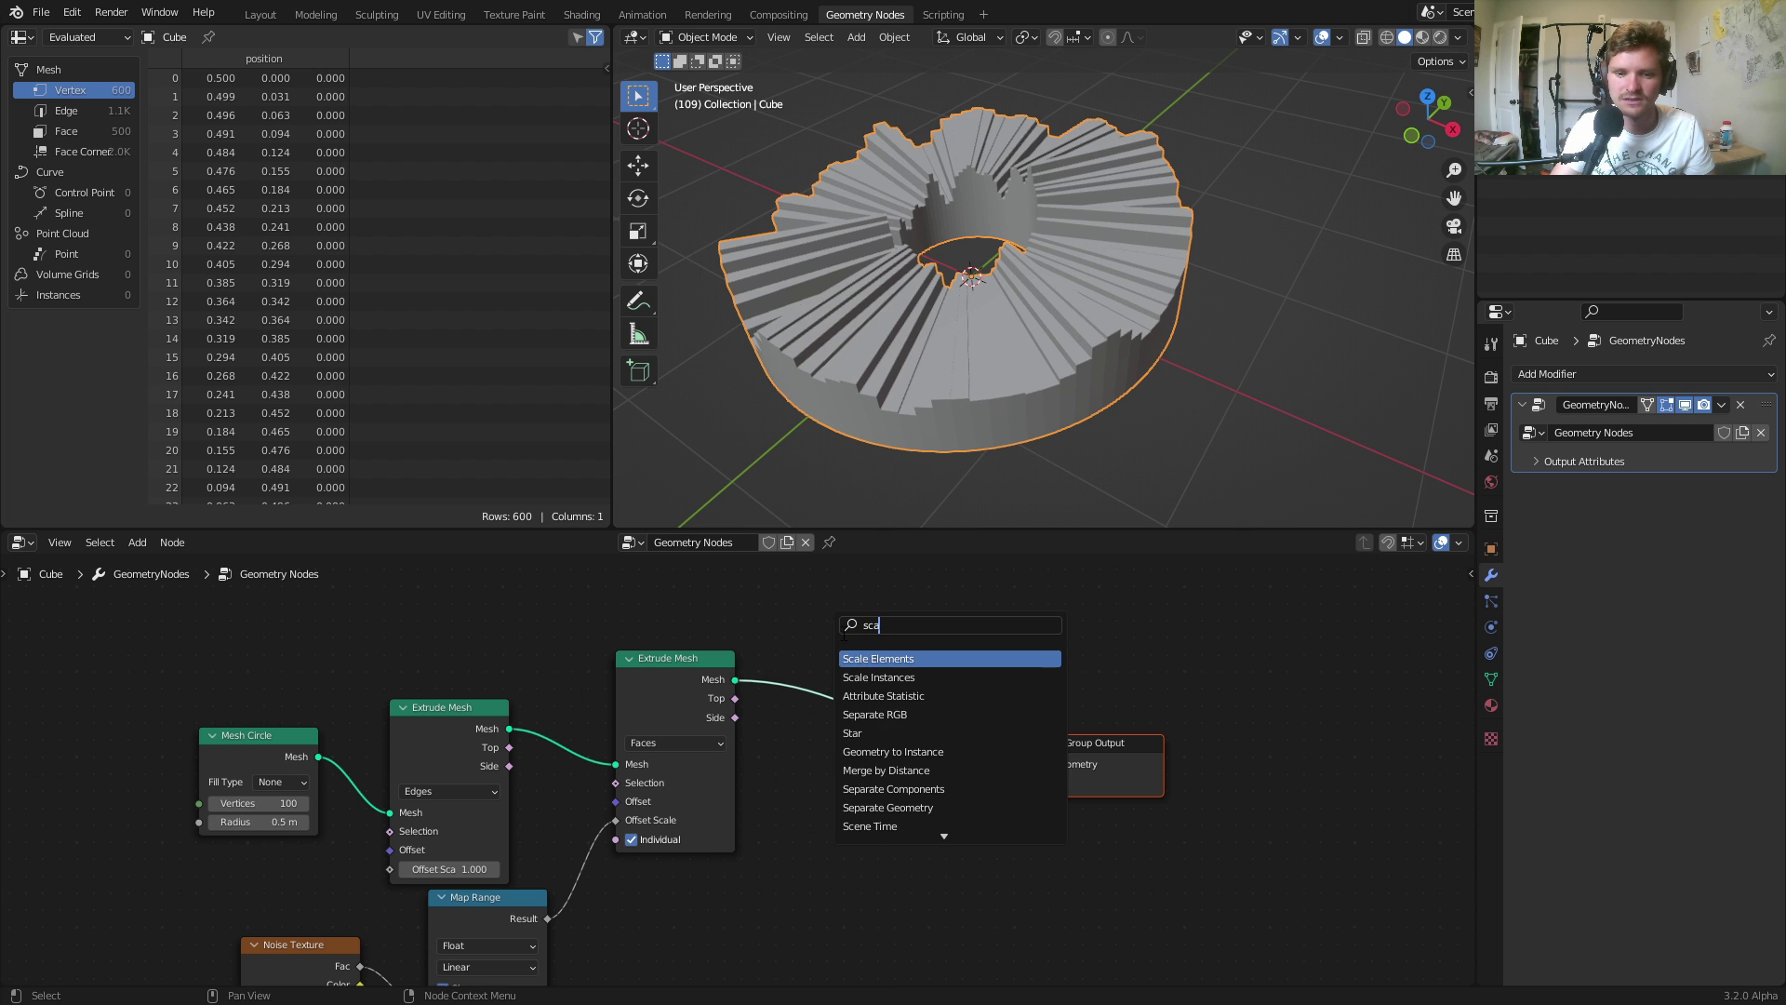
pyautogui.press('Return')
pyautogui.click(846, 642)
pyautogui.scroll(2, 735, 668)
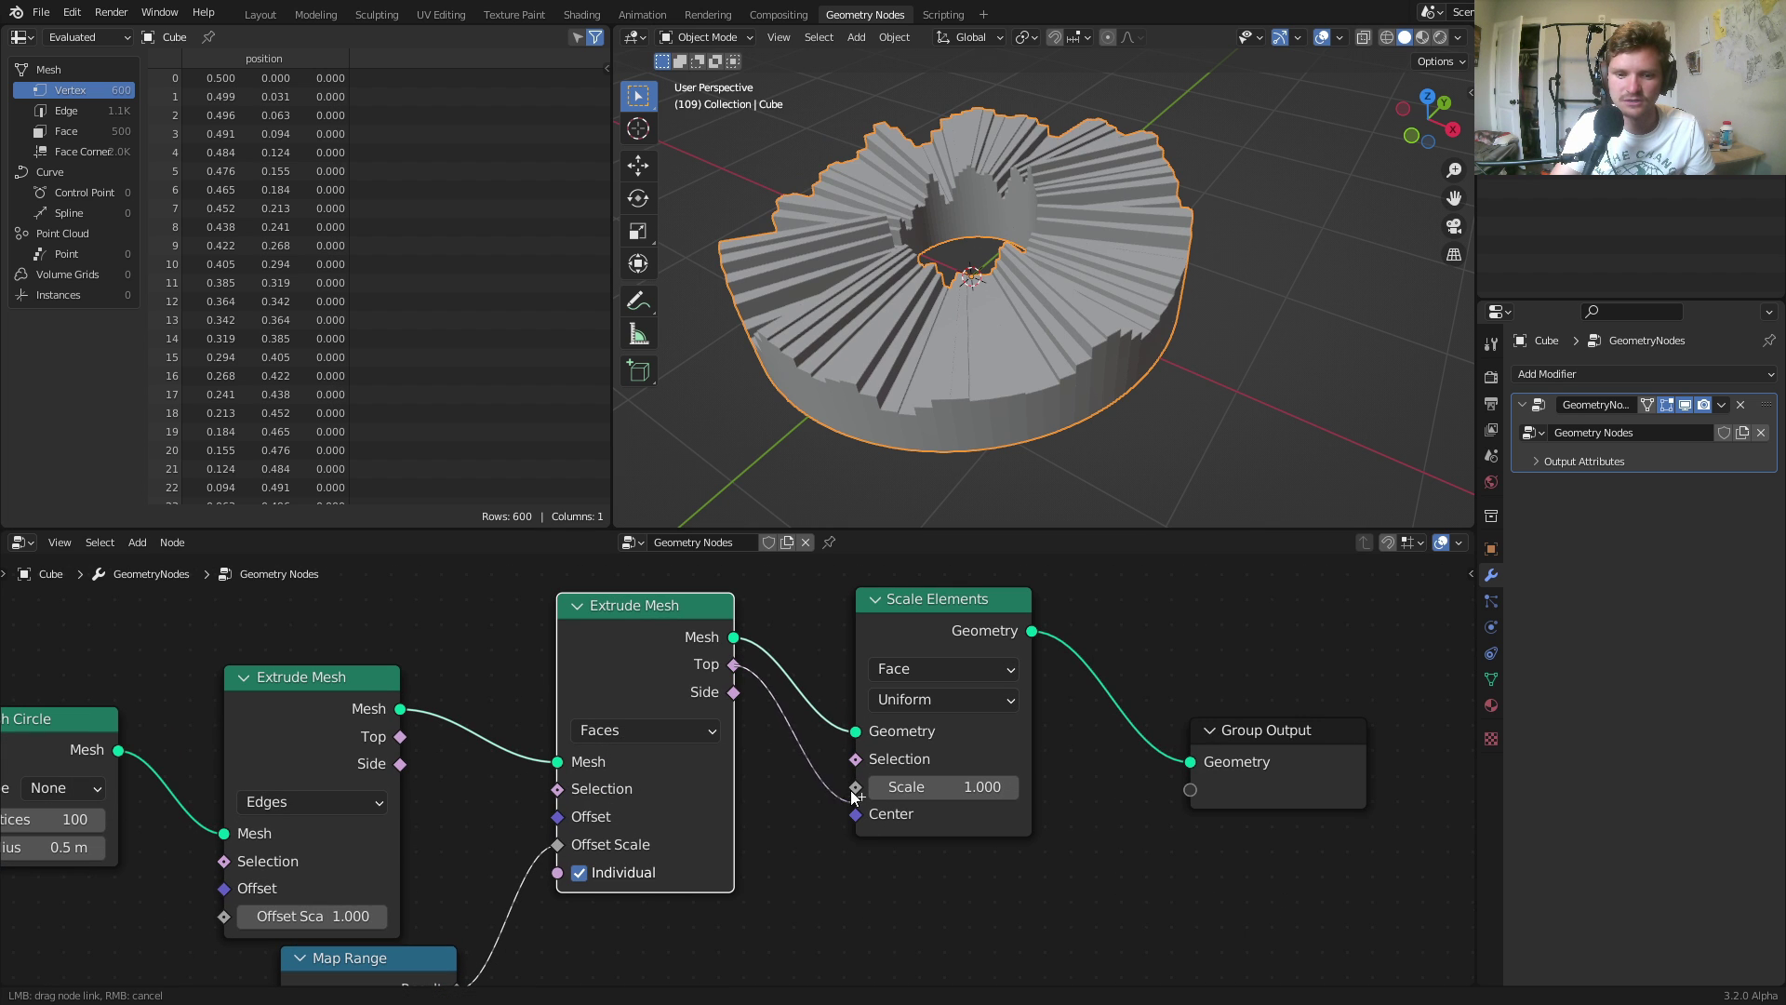
# Try smaller Scale values on the Scale Elements node, preview the unscaled face extrusion for comparison, and undo the changes.
pyautogui.moveTo(907, 789); pyautogui.dragTo(865, 789)
pyautogui.hotkey('ctrl', 'z')
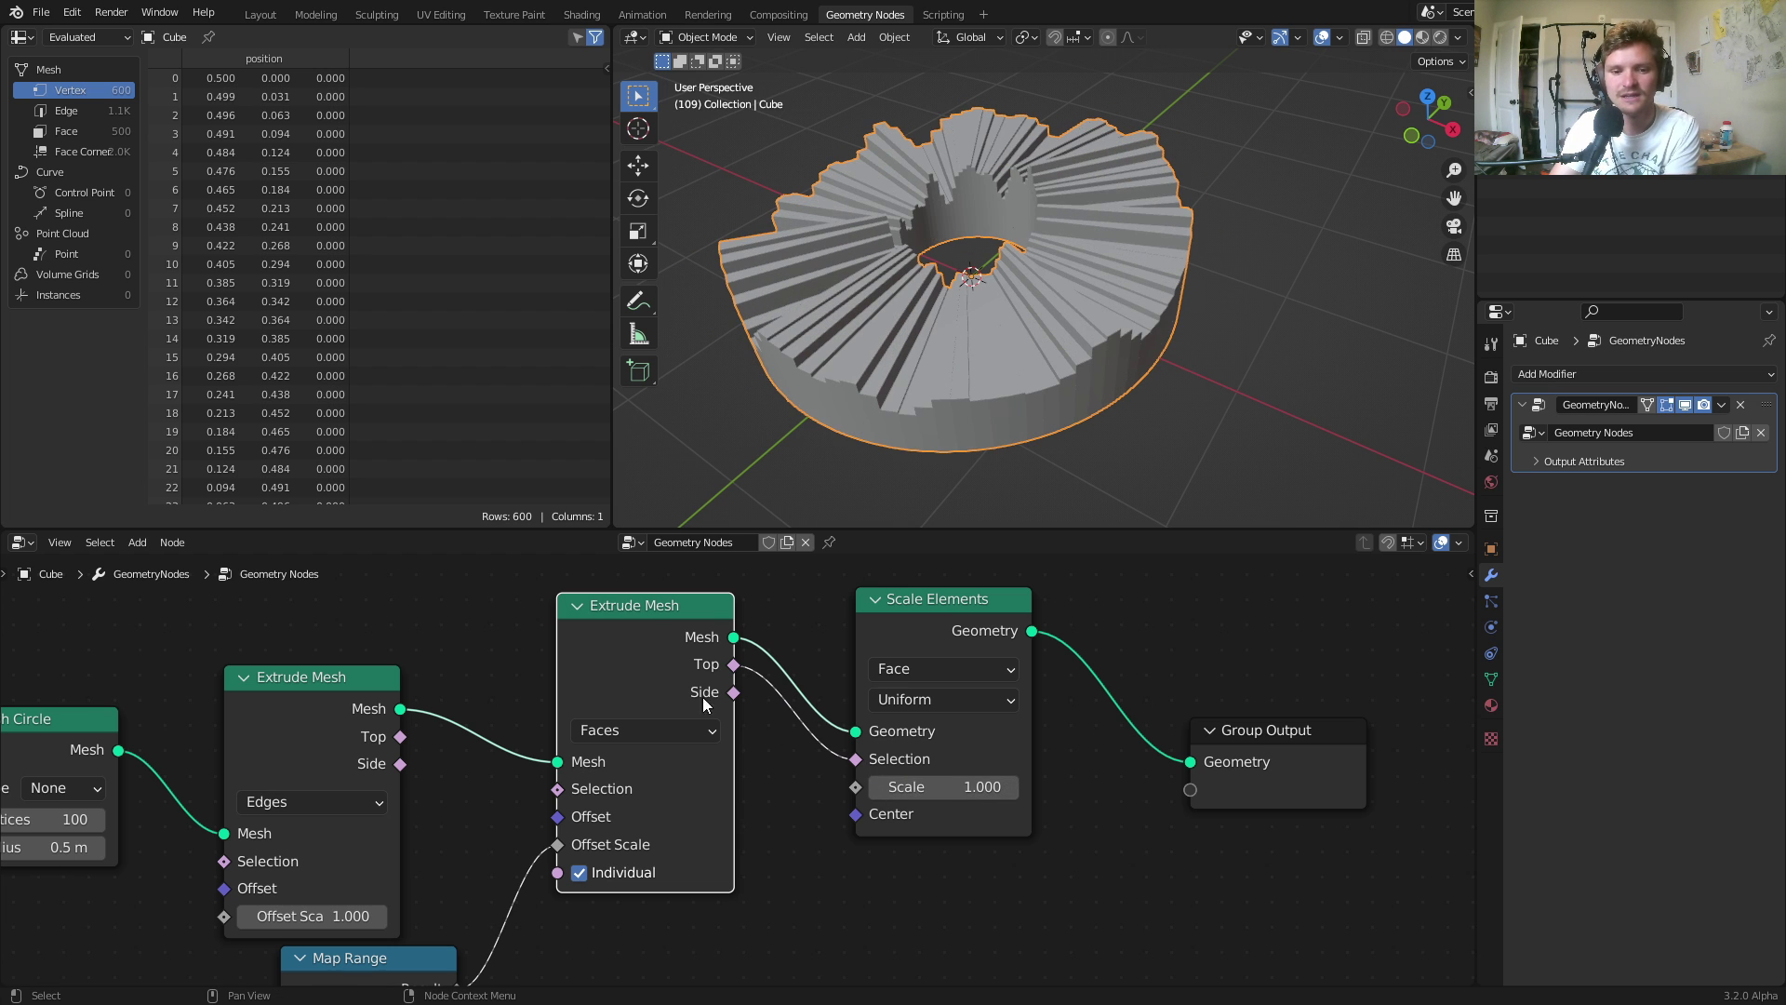
pyautogui.keyDown('ctrl'); pyautogui.keyDown('shift'); pyautogui.click(649, 620); pyautogui.keyUp('shift'); pyautogui.keyUp('ctrl')
pyautogui.scroll(3, 912, 393)
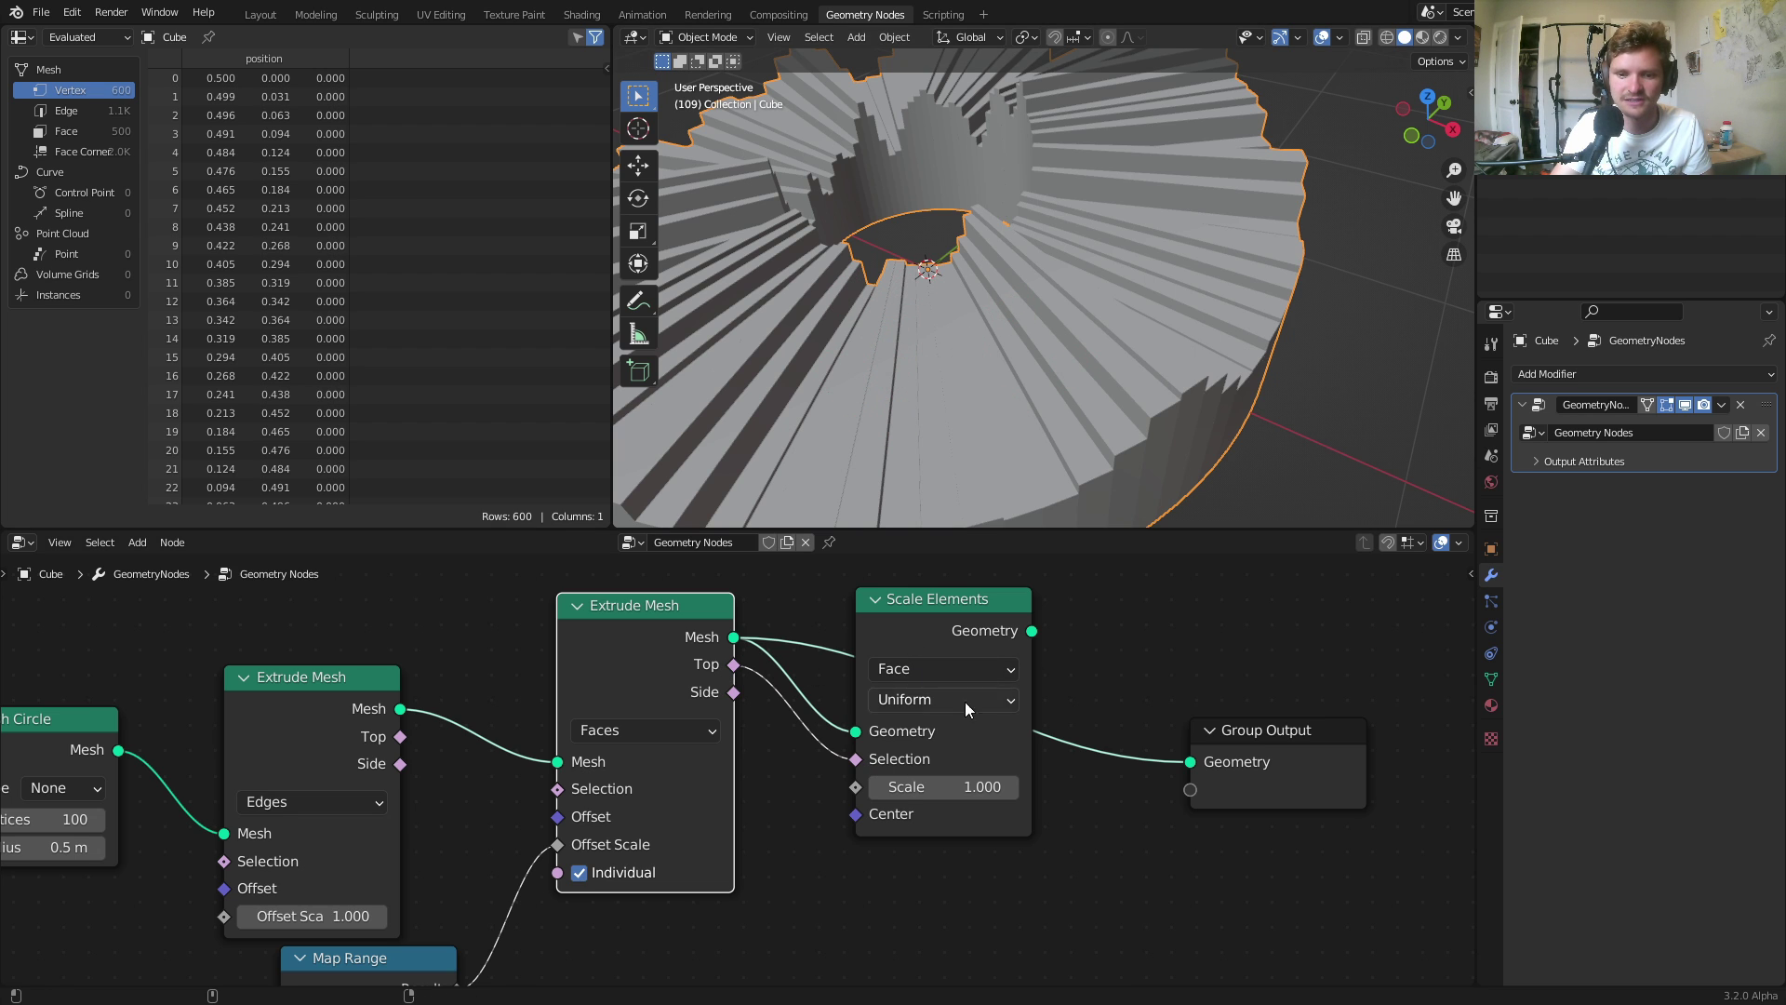
pyautogui.moveTo(973, 787); pyautogui.dragTo(877, 786)
pyautogui.hotkey('ctrl', 'z')
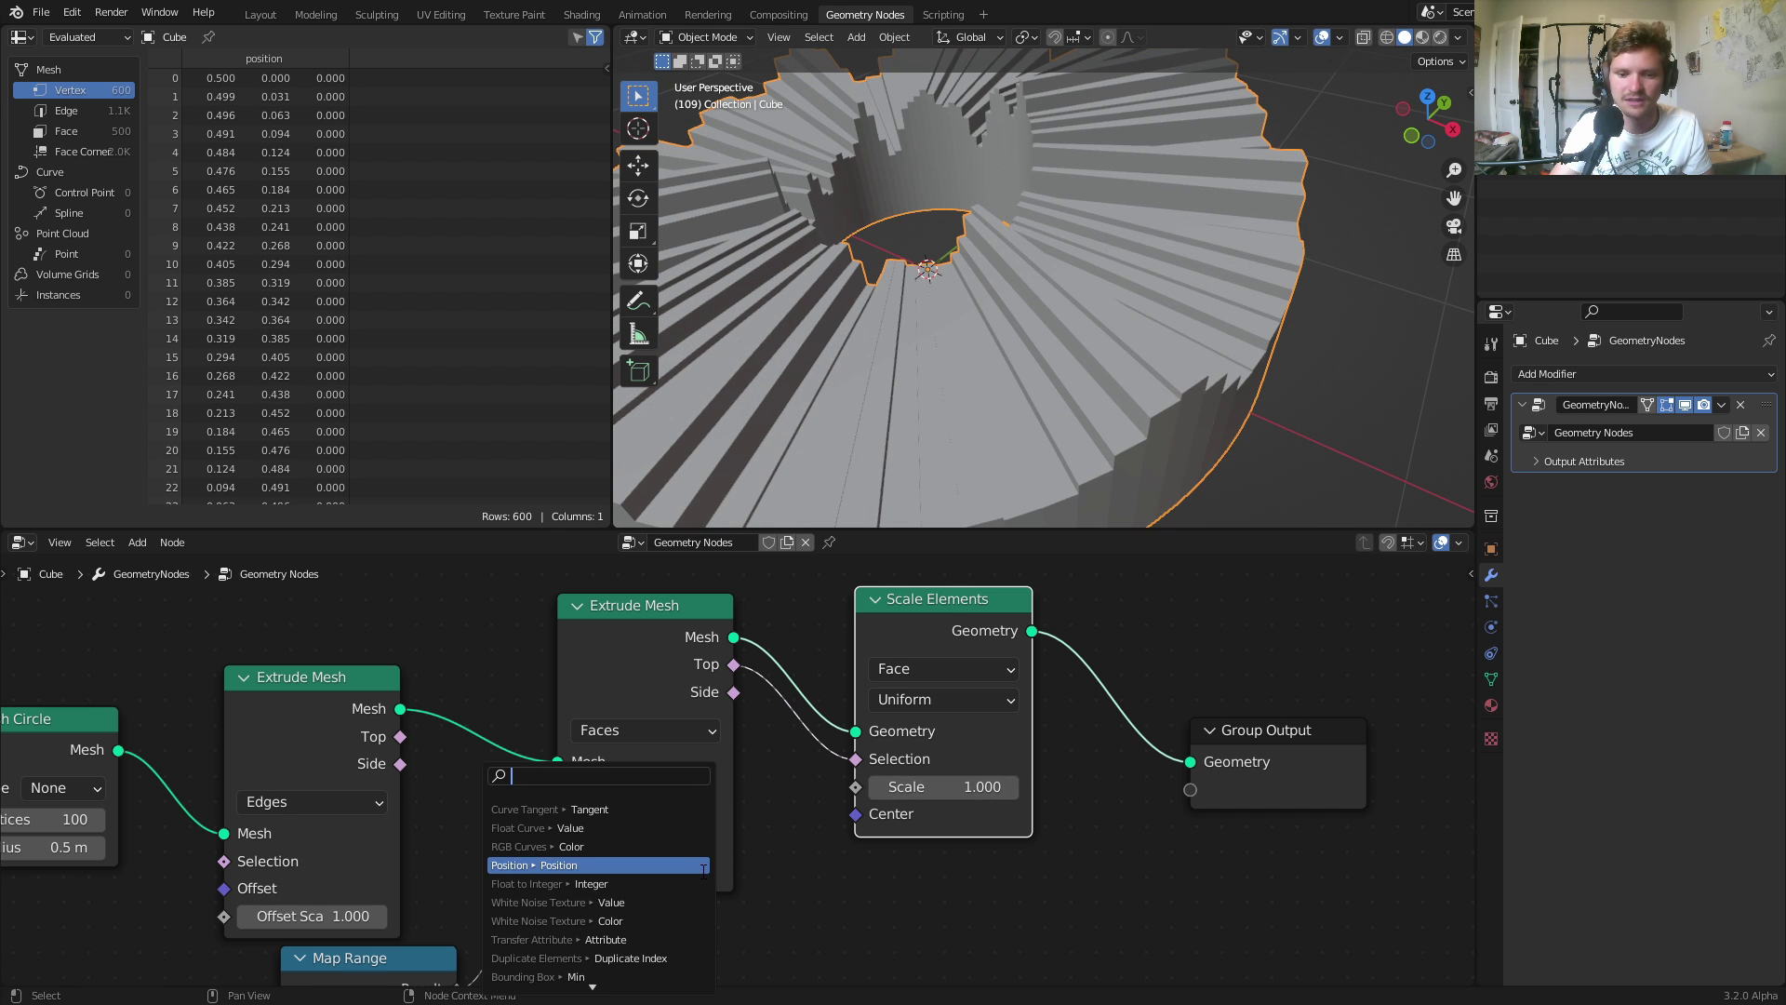
# Drive the Scale Elements node's Scale with a new Random Value node and play the animation to check the ring.
pyautogui.press('Return')
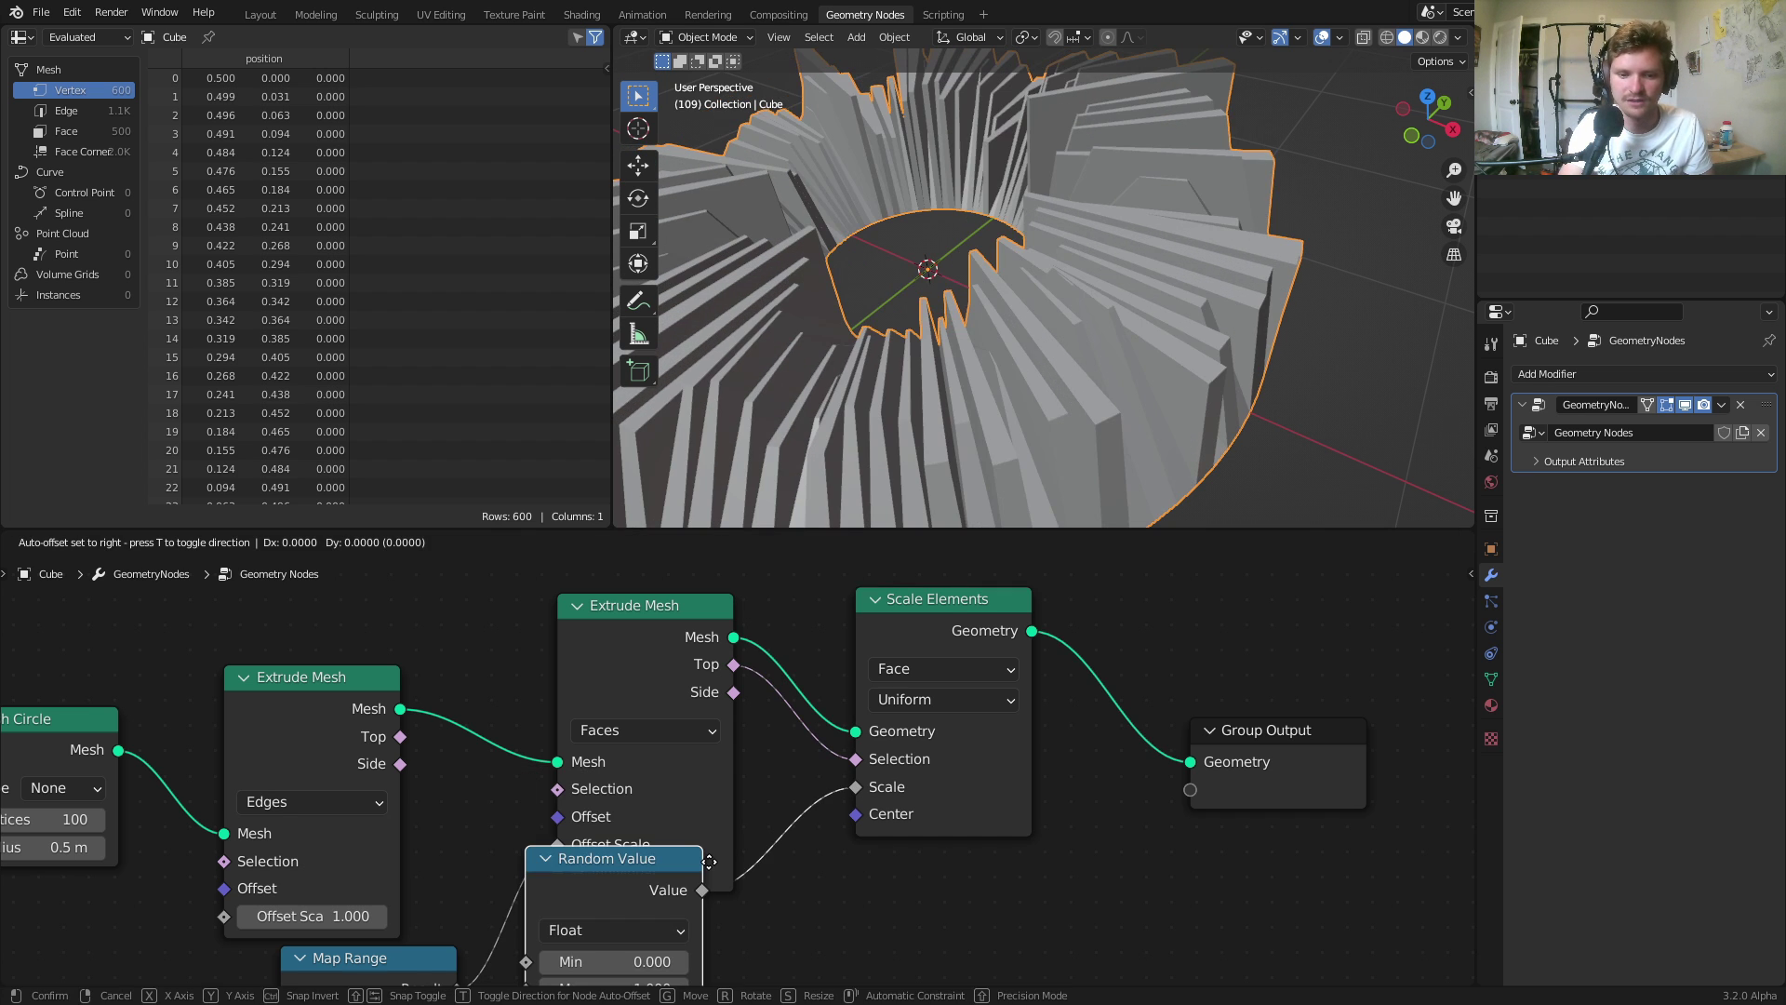
pyautogui.press('space')
pyautogui.scroll(-4, 1083, 238)
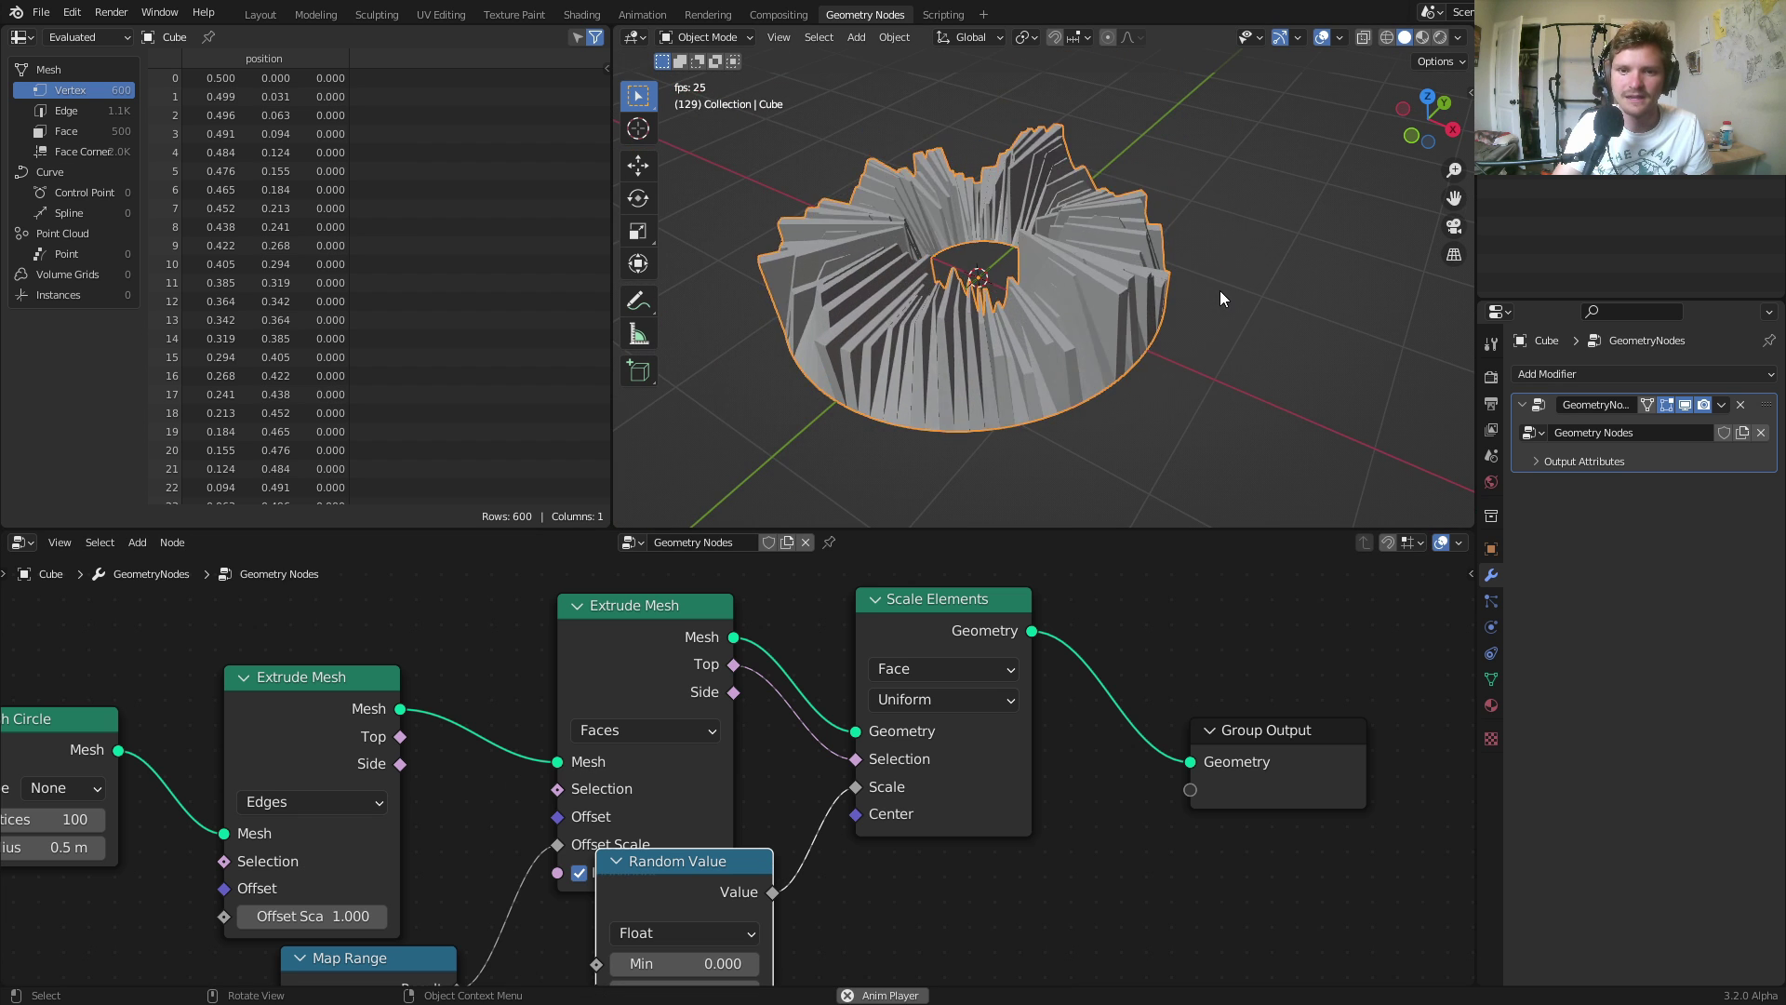
pyautogui.click(1219, 290)
pyautogui.moveTo(1141, 314)
pyautogui.mouseDown(button='middle')
pyautogui.moveTo(1159, 274)
pyautogui.moveTo(1111, 299)
pyautogui.mouseUp(button='middle')
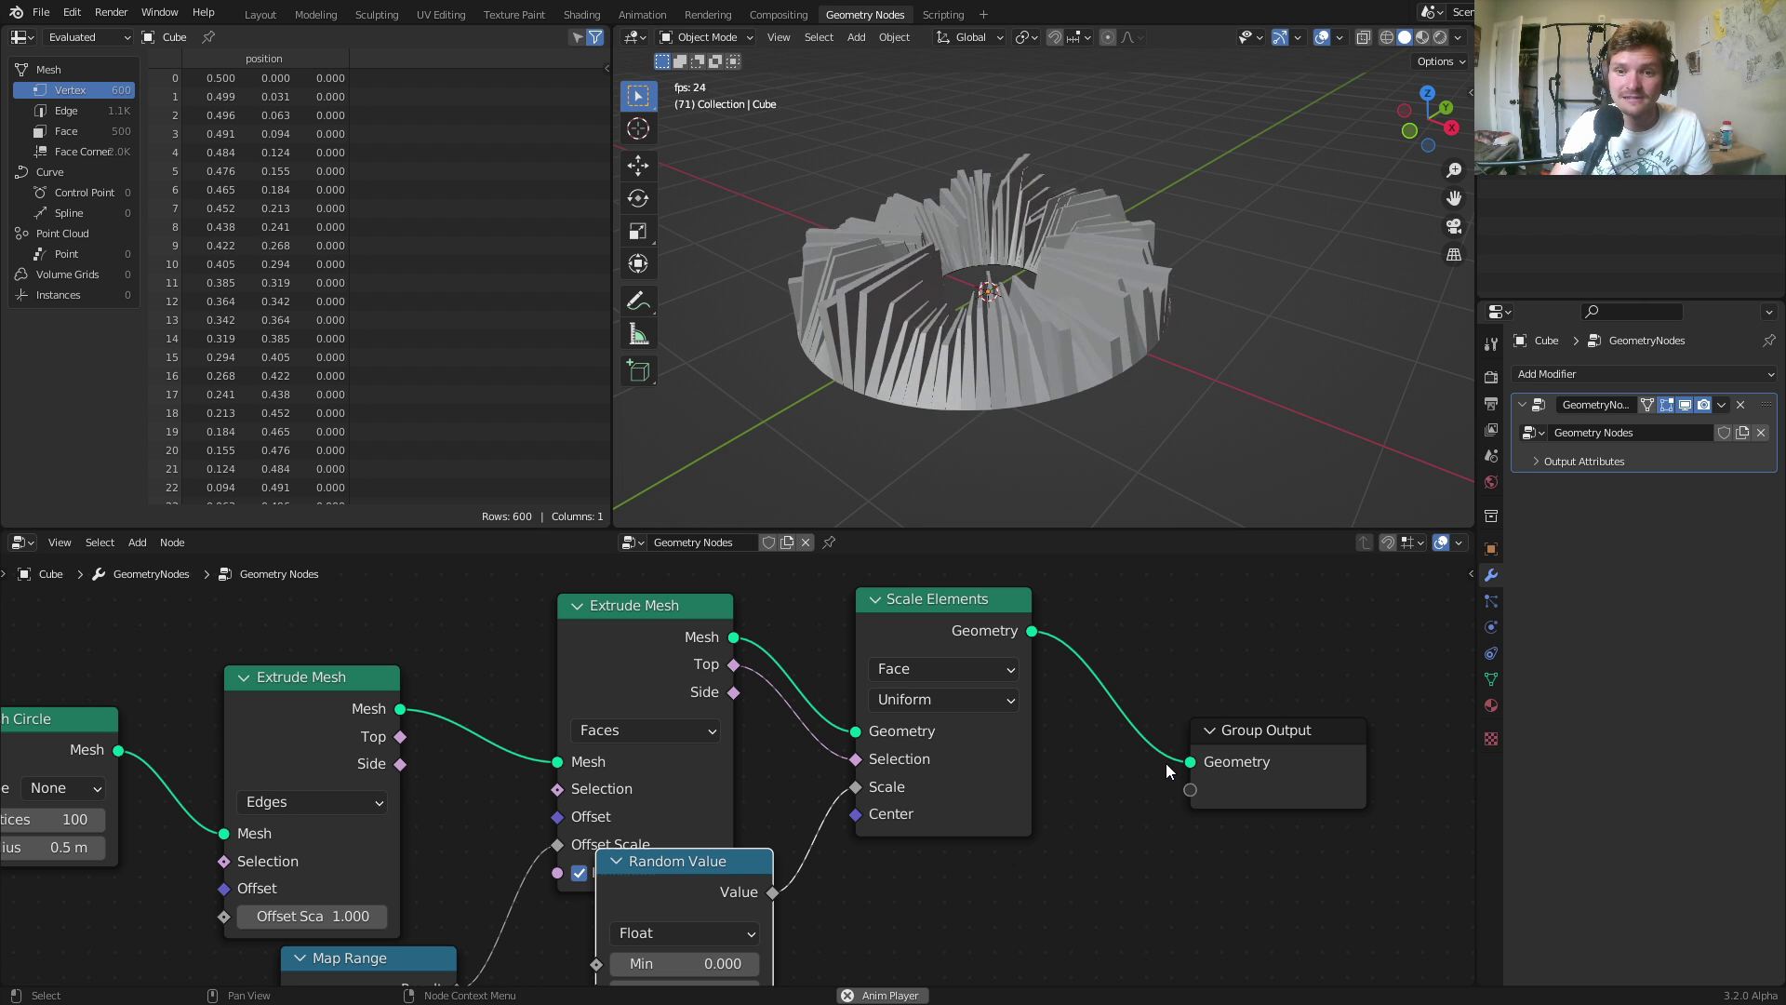
pyautogui.press('space')
# Make room between the Scale Elements and Group Output nodes and add a Transform node there.
pyautogui.moveTo(1163, 719); pyautogui.dragTo(699, 711, button='middle')
pyautogui.moveTo(907, 864); pyautogui.dragTo(622, 677)
pyautogui.press('g')
pyautogui.click(1015, 654)
pyautogui.moveTo(625, 570); pyautogui.dragTo(717, 601, button='middle')
pyautogui.hotkey('shift', 'a')
pyautogui.click(717, 602)
pyautogui.write('transform')
pyautogui.press('Return')
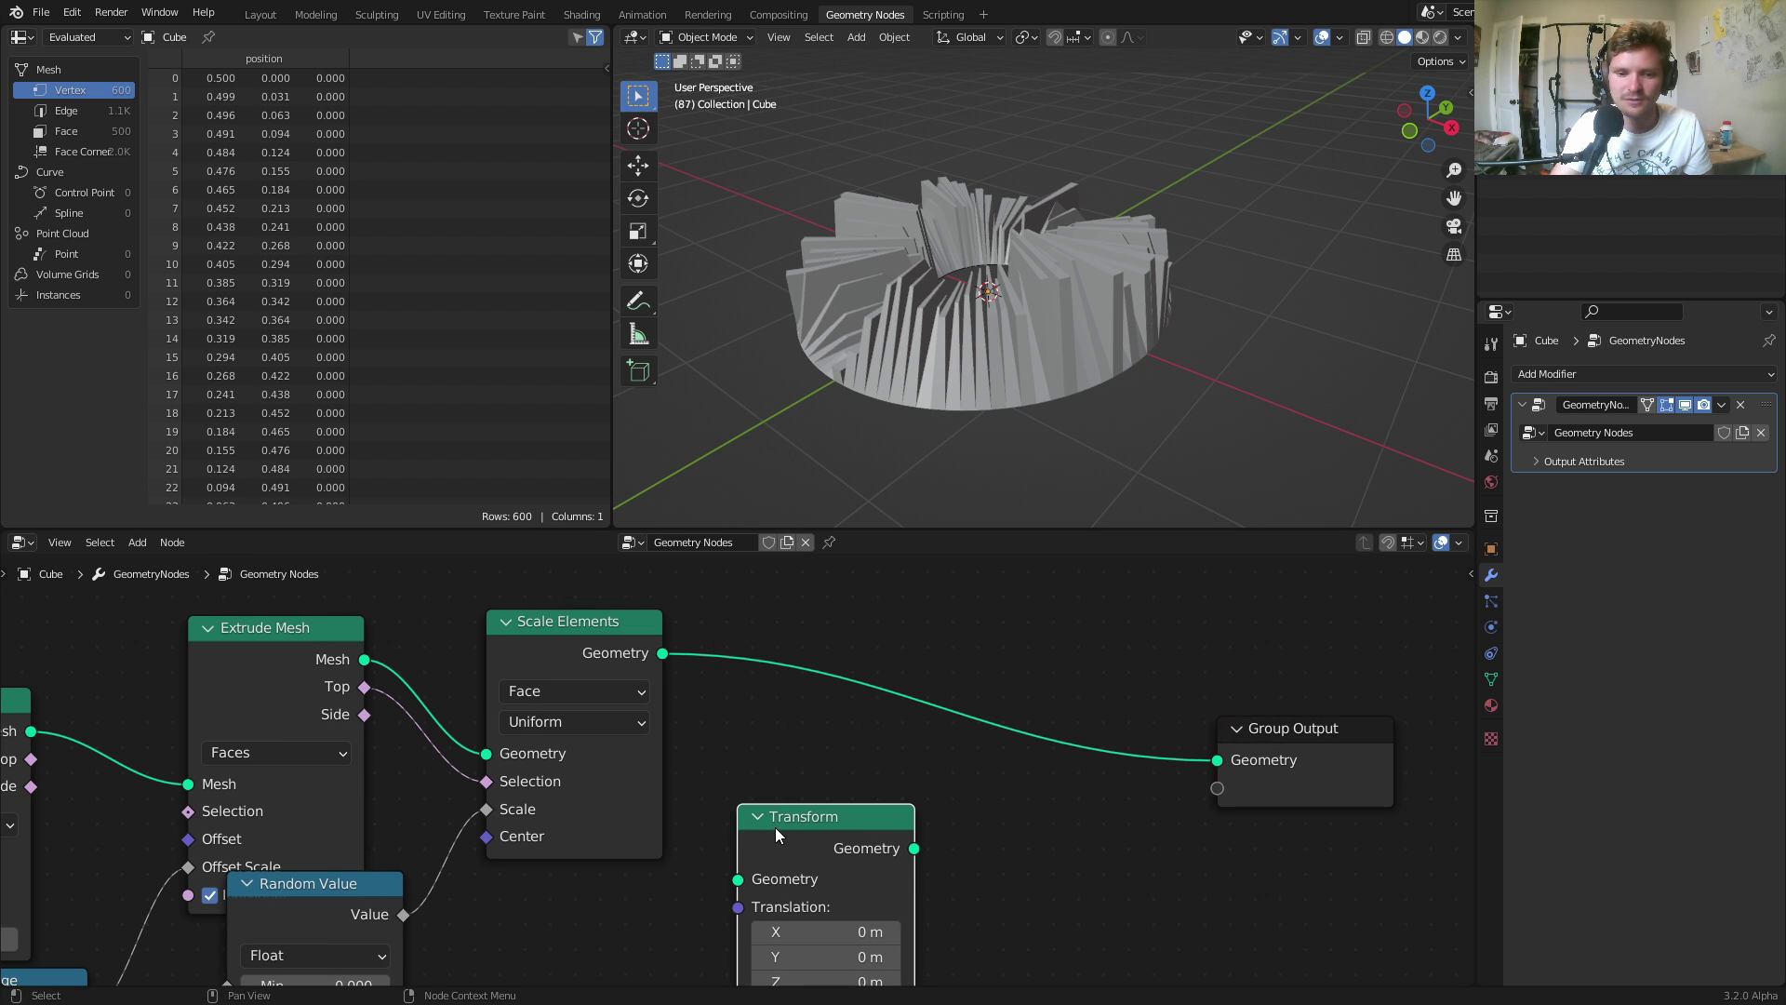
# Feed the Scale Elements geometry into the Transform node and combine both branches with a Join Geometry node before the Group Output.
pyautogui.keyDown('alt'); pyautogui.moveTo(854, 818); pyautogui.dragTo(689, 731, button='right'); pyautogui.keyUp('alt')
pyautogui.moveTo(852, 878); pyautogui.dragTo(701, 761, button='middle')
pyautogui.scroll(3, 701, 761)
pyautogui.scroll(-6, 731, 772)
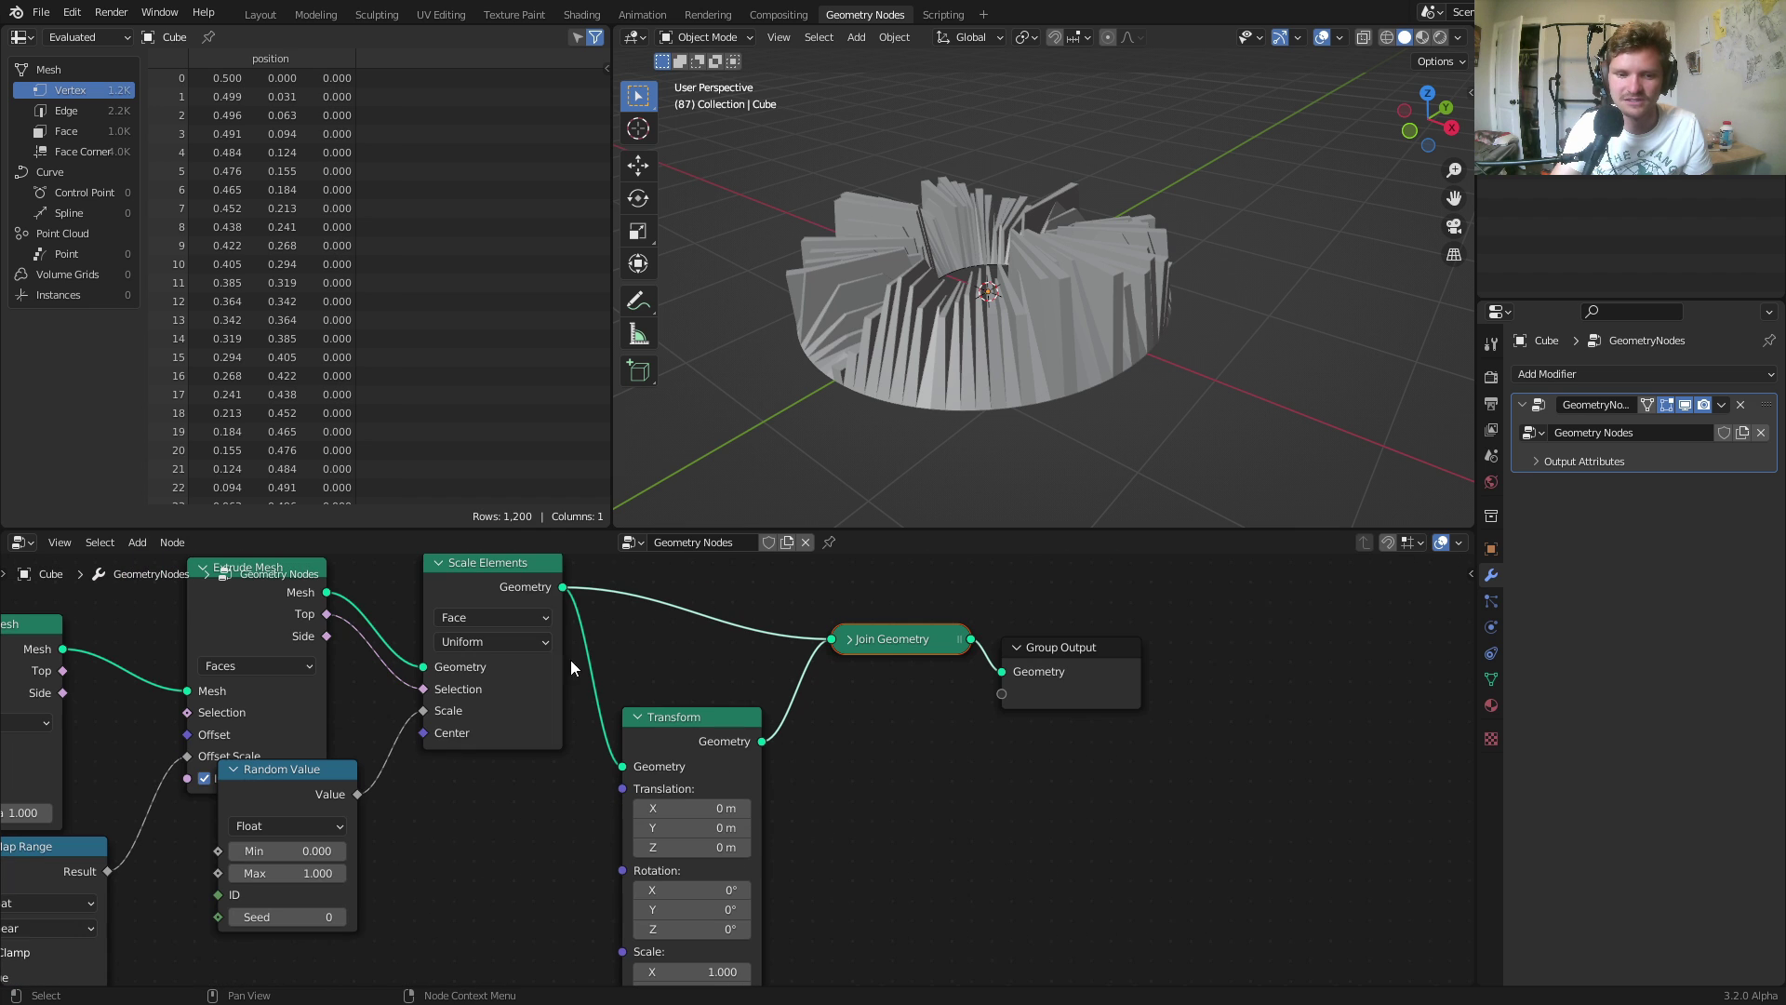
# Flip the ring's copy with a 180° Y rotation and raise it 2.15 m in Z on the Transform node.
pyautogui.moveTo(751, 828); pyautogui.dragTo(763, 750, button='middle')
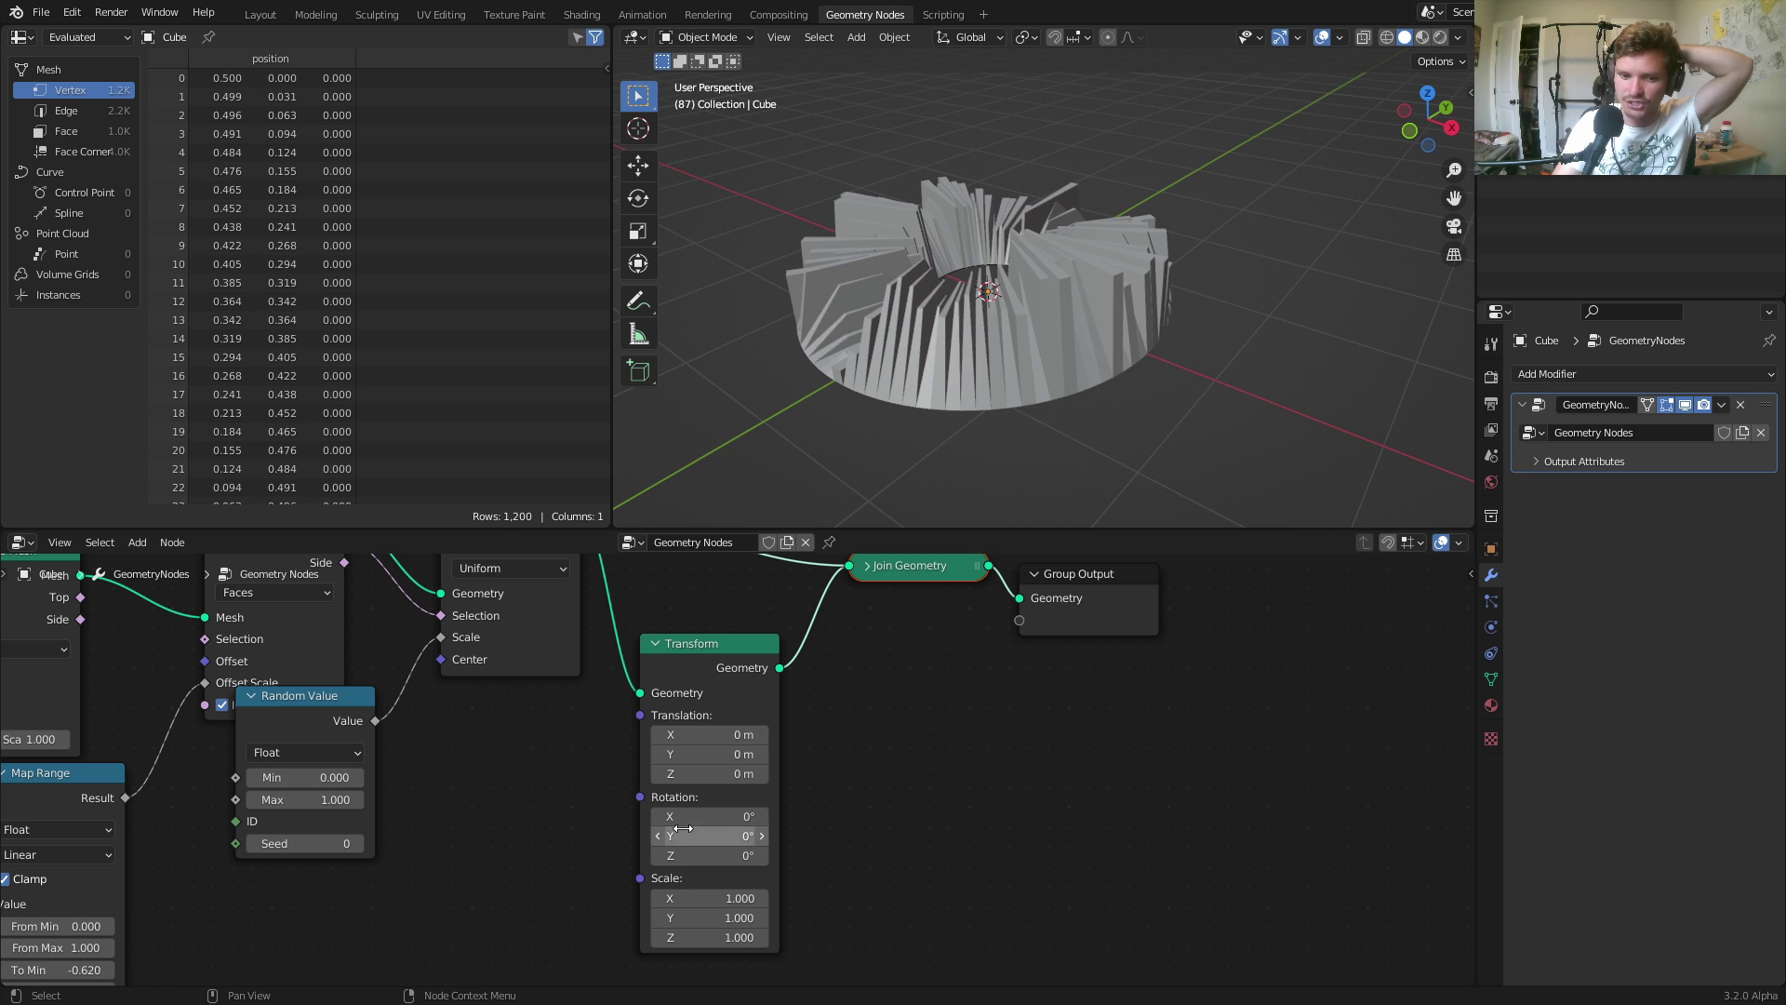
pyautogui.moveTo(682, 828); pyautogui.dragTo(789, 828)
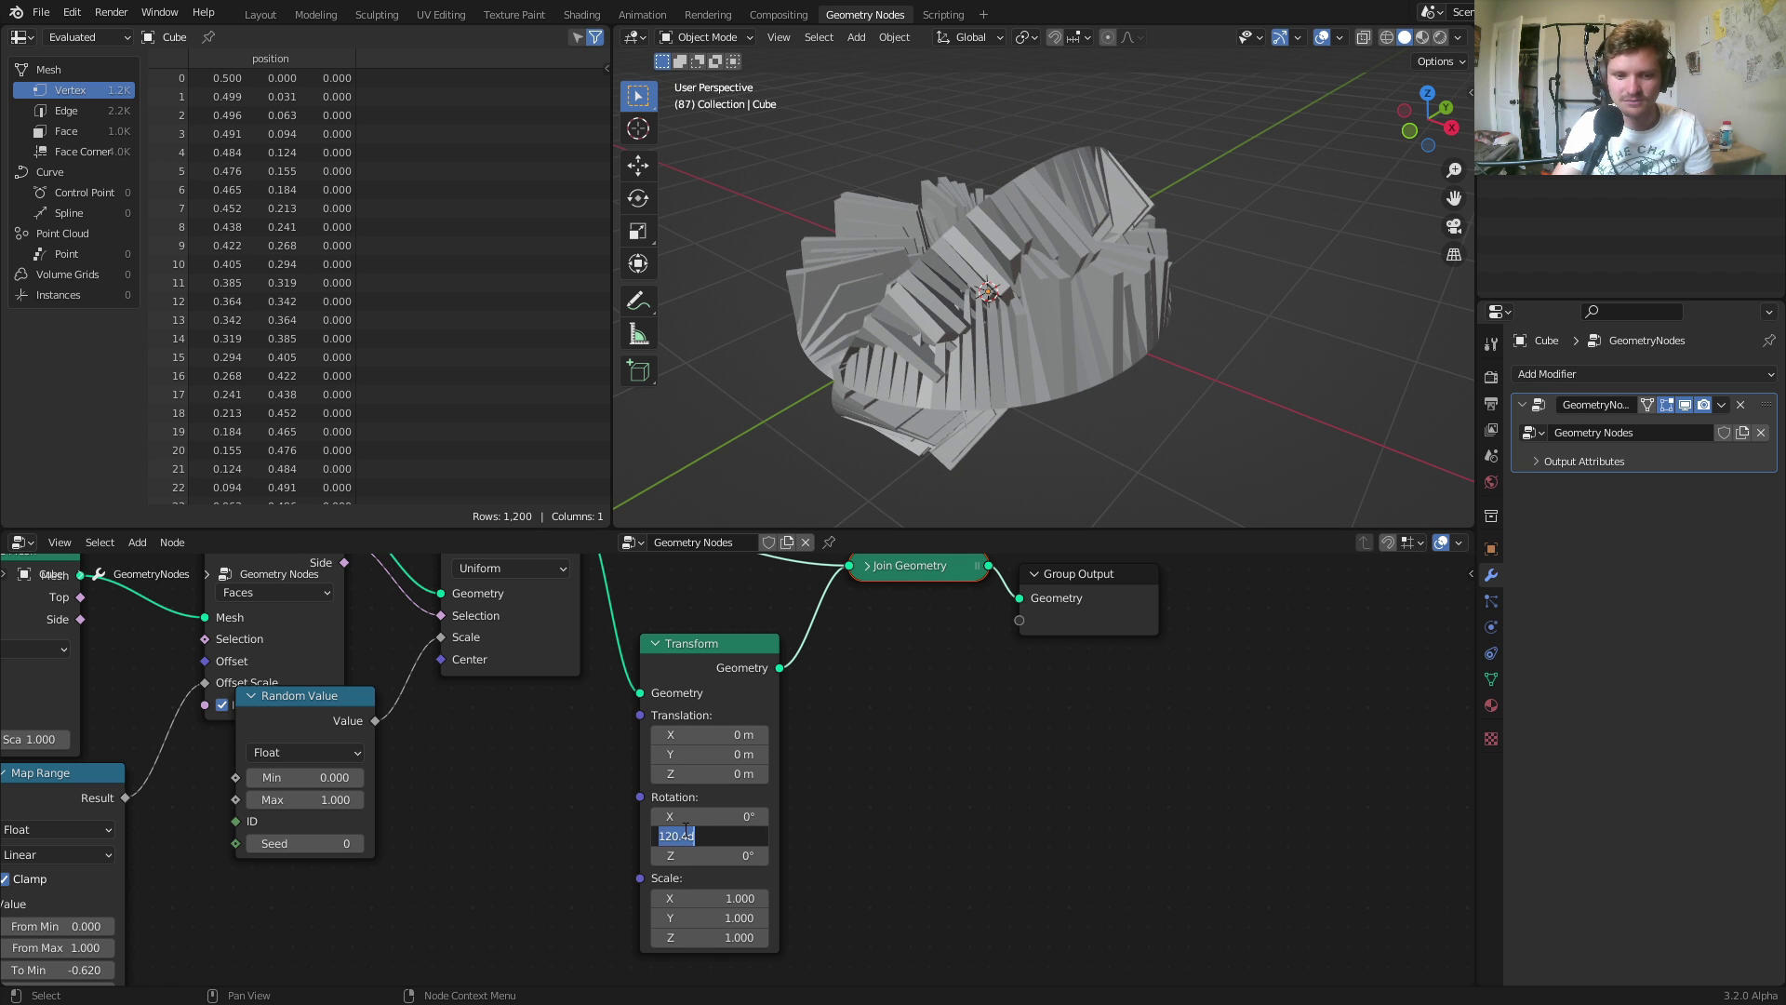
pyautogui.press('Return')
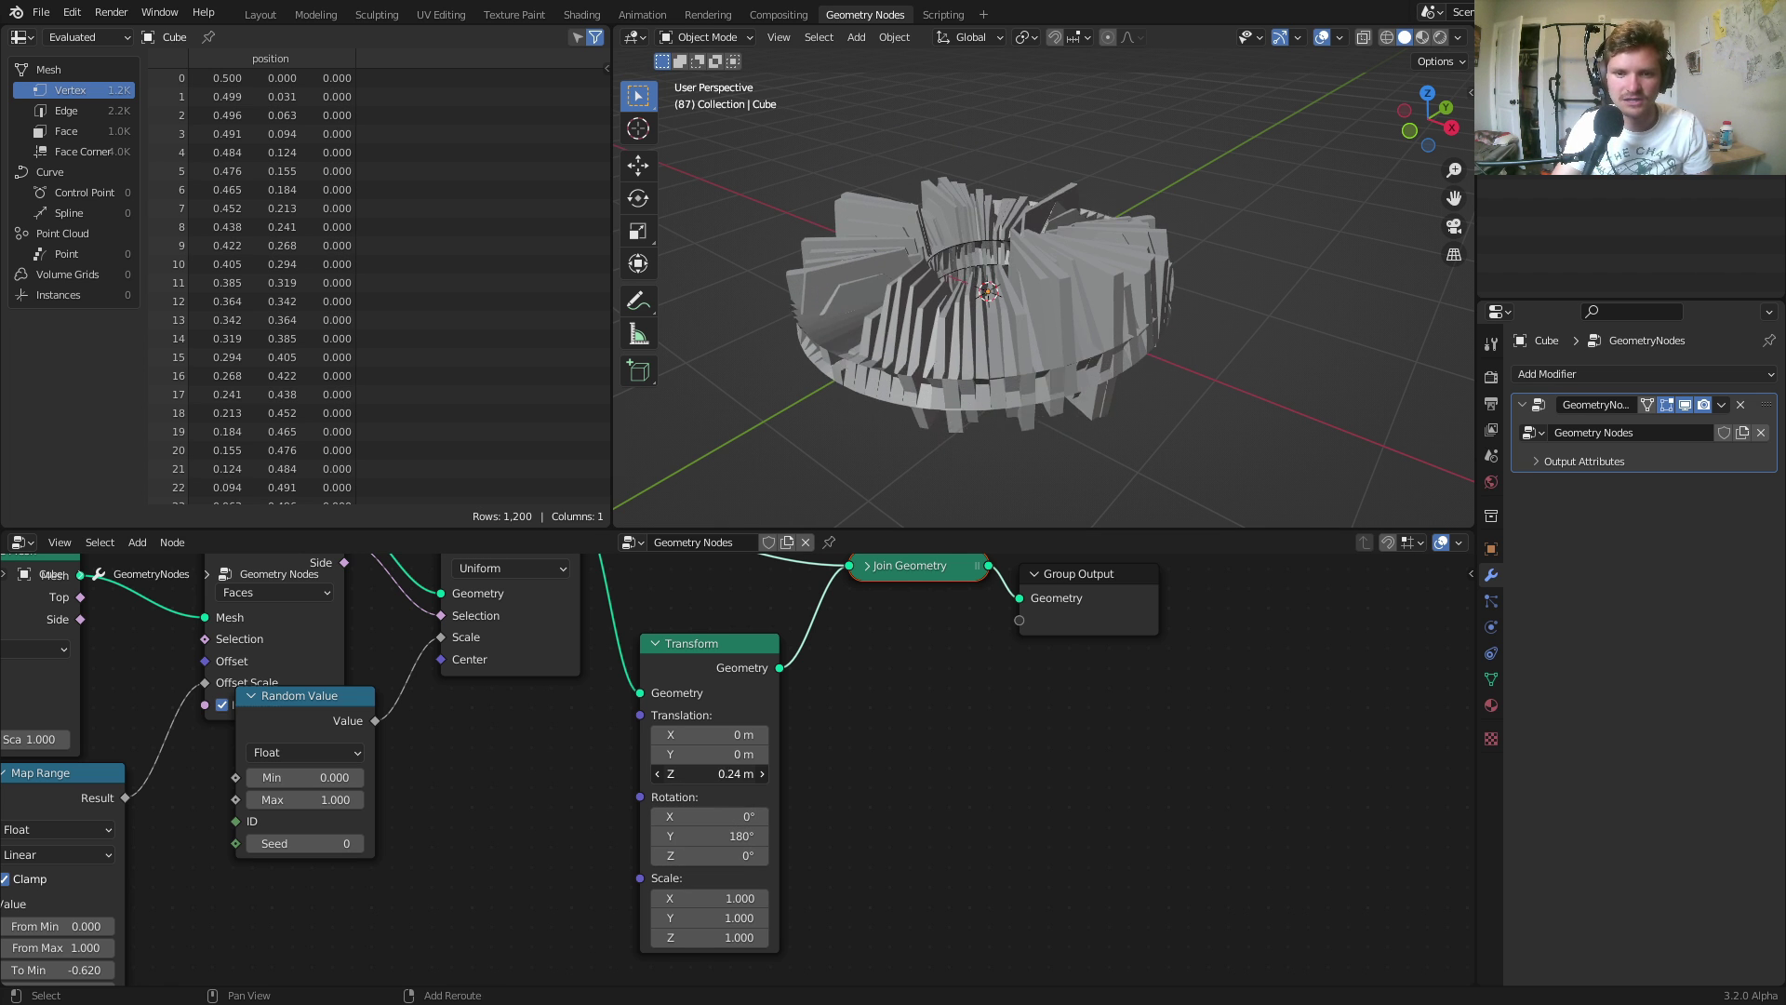
pyautogui.moveTo(712, 773); pyautogui.dragTo(888, 773)
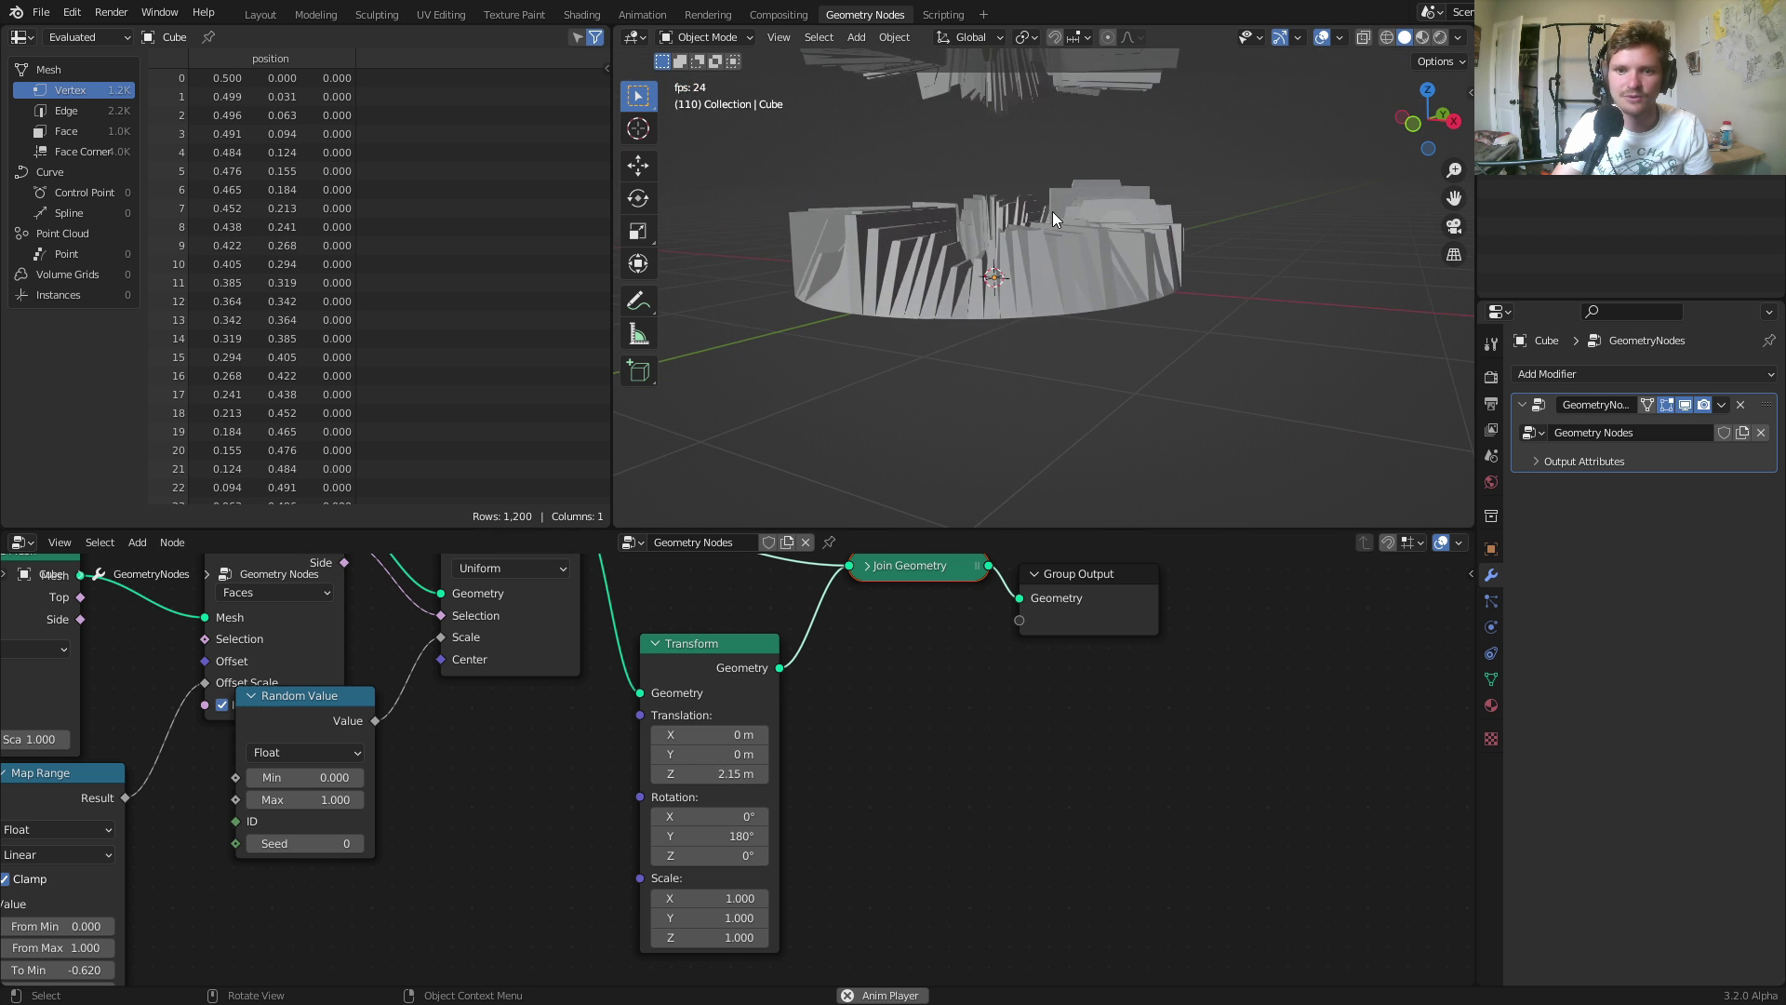
# Set the Transform node's Z rotation to 59.1° and inspect the facing rings during playback.
pyautogui.keyDown('shift'); pyautogui.moveTo(985, 300); pyautogui.dragTo(939, 459, button='middle'); pyautogui.keyUp('shift')
pyautogui.moveTo(709, 864); pyautogui.dragTo(765, 864)
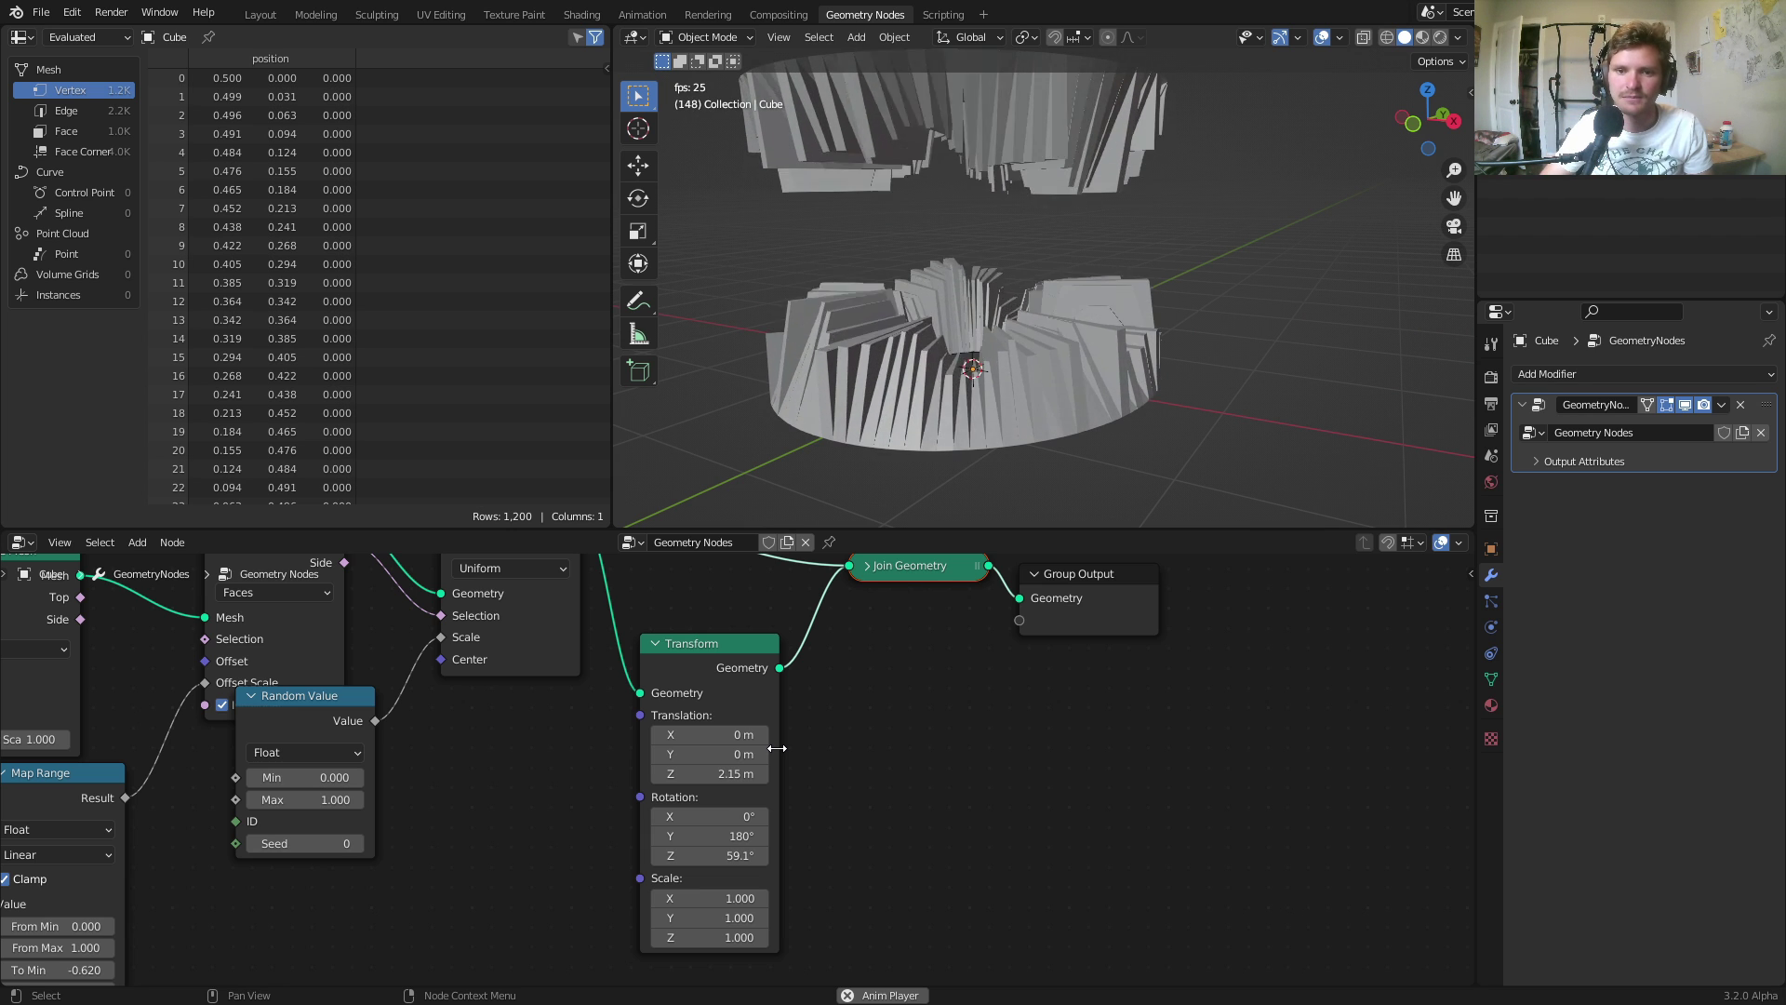
pyautogui.scroll(2, 968, 351)
pyautogui.keyDown('shift'); pyautogui.moveTo(969, 350); pyautogui.dragTo(1058, 354, button='middle'); pyautogui.keyUp('shift')
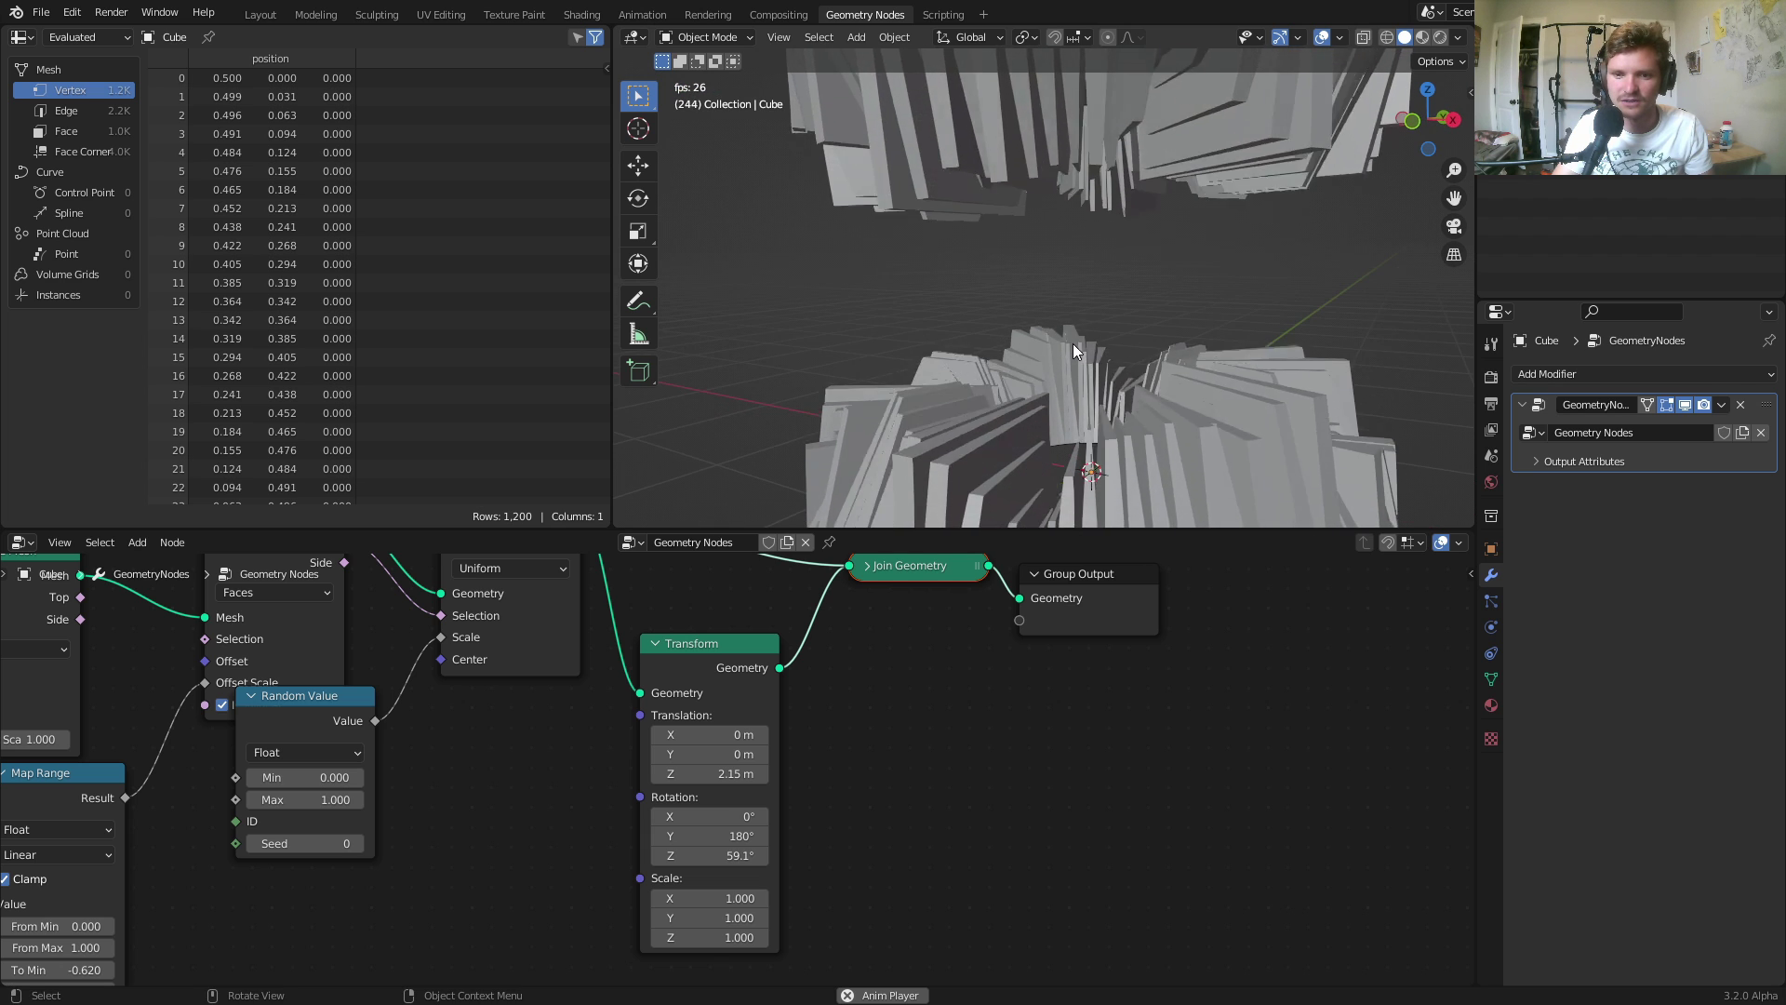
# Set the Noise Texture's Roughness to 0.65 and the Random Value's Min to 0.33.
pyautogui.scroll(-5, 1030, 385)
pyautogui.moveTo(260, 650); pyautogui.dragTo(917, 524, button='middle')
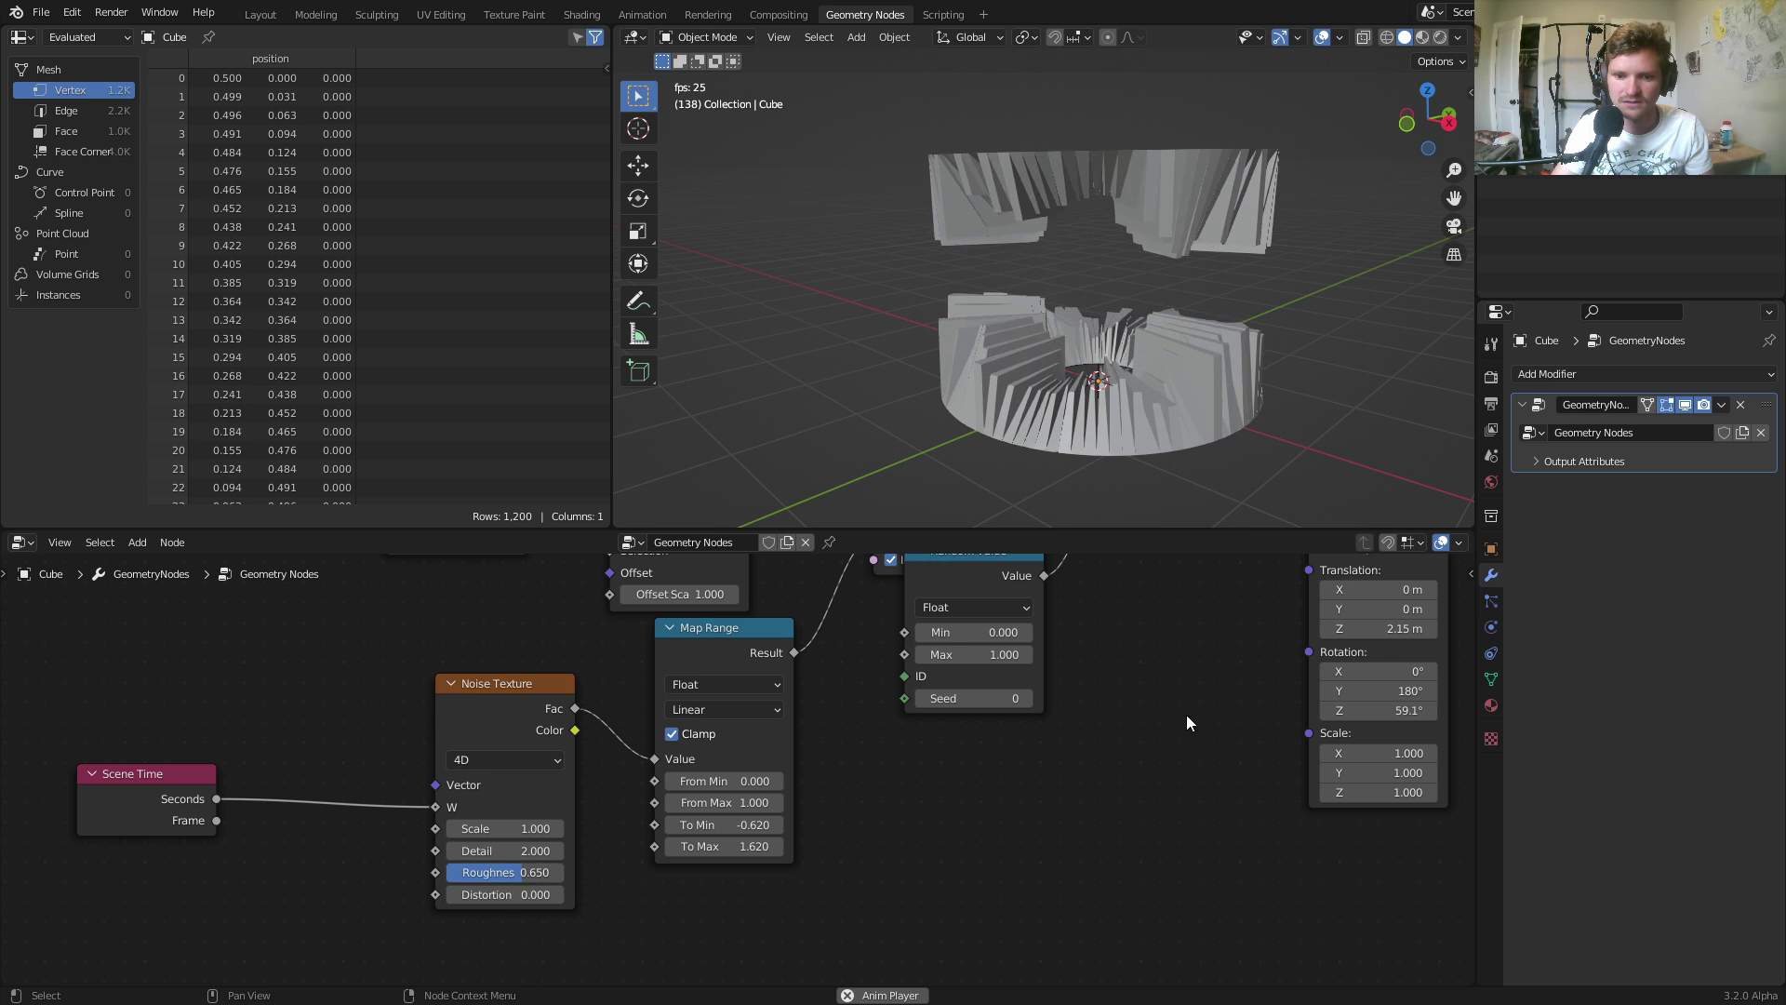
pyautogui.moveTo(1164, 722); pyautogui.dragTo(943, 847, button='middle')
pyautogui.moveTo(744, 754); pyautogui.dragTo(762, 754)
pyautogui.scroll(3, 1237, 283)
# Insert a Math node set to Multiply between the Scene Time's Seconds output and the Noise Texture's W.
pyautogui.moveTo(256, 737); pyautogui.dragTo(824, 672, button='middle')
pyautogui.moveTo(424, 828); pyautogui.dragTo(184, 791)
pyautogui.hotkey('shift', 'a')
pyautogui.click(398, 620)
pyautogui.write('math')
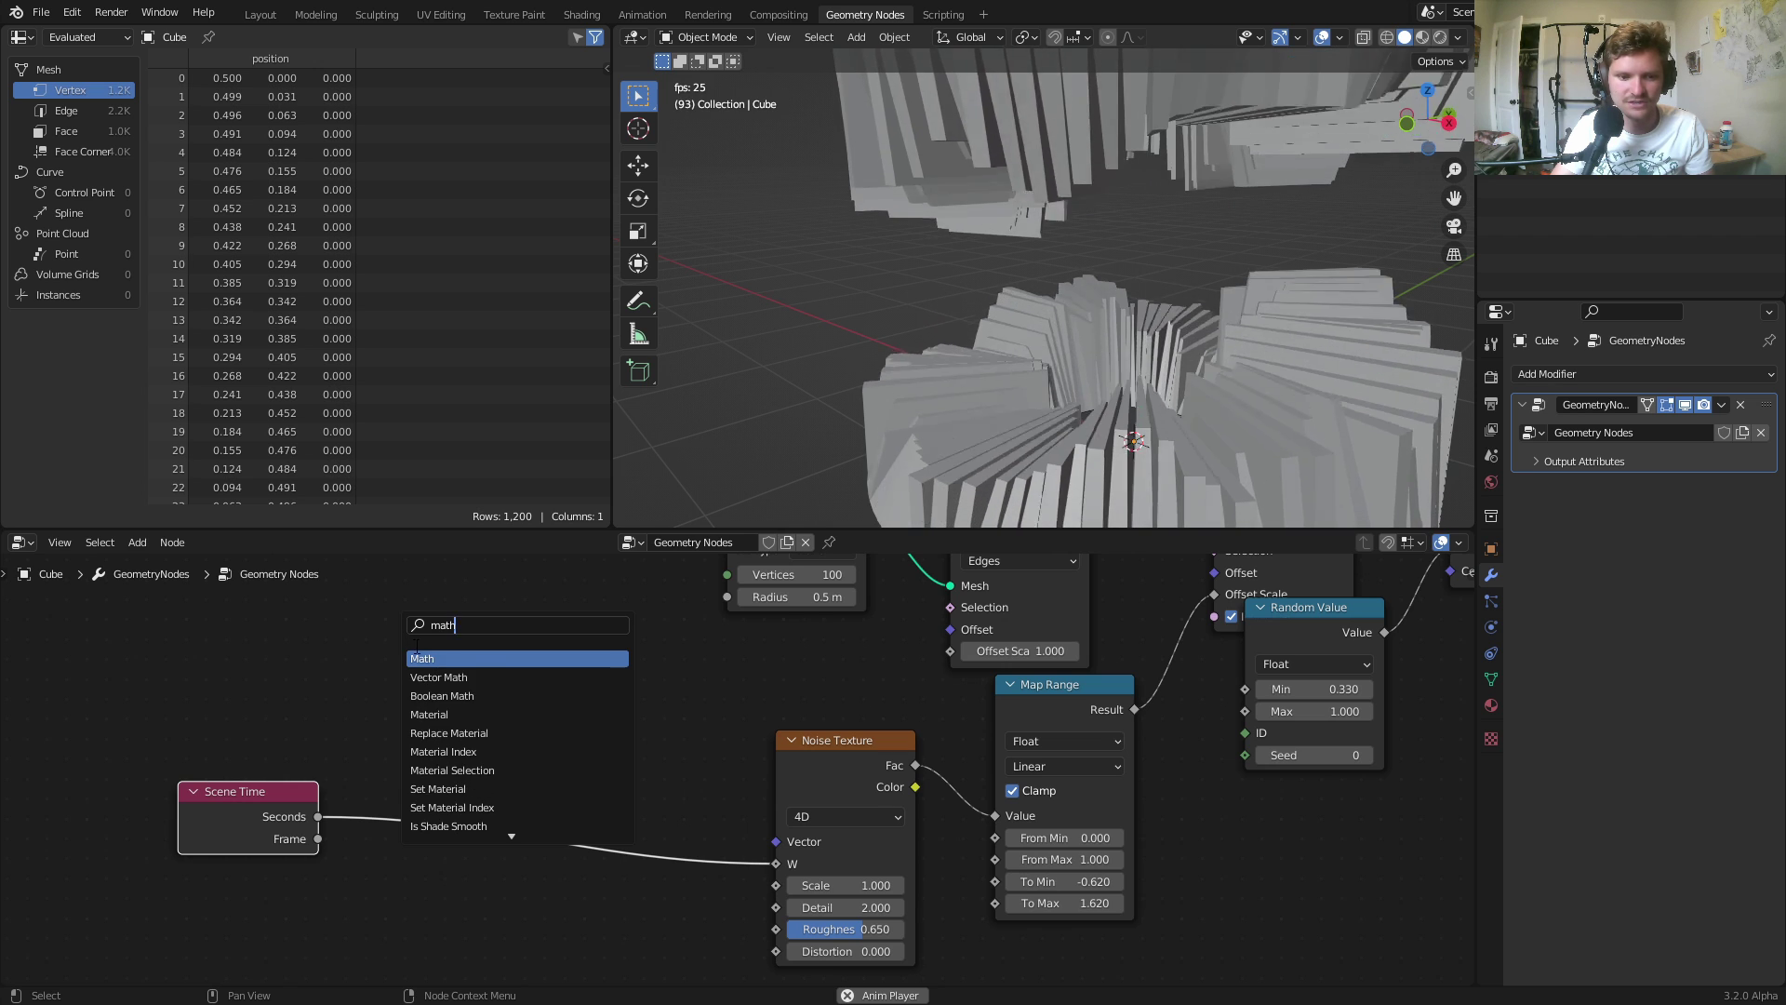
pyautogui.press('Return')
pyautogui.click(446, 756)
pyautogui.click(482, 797)
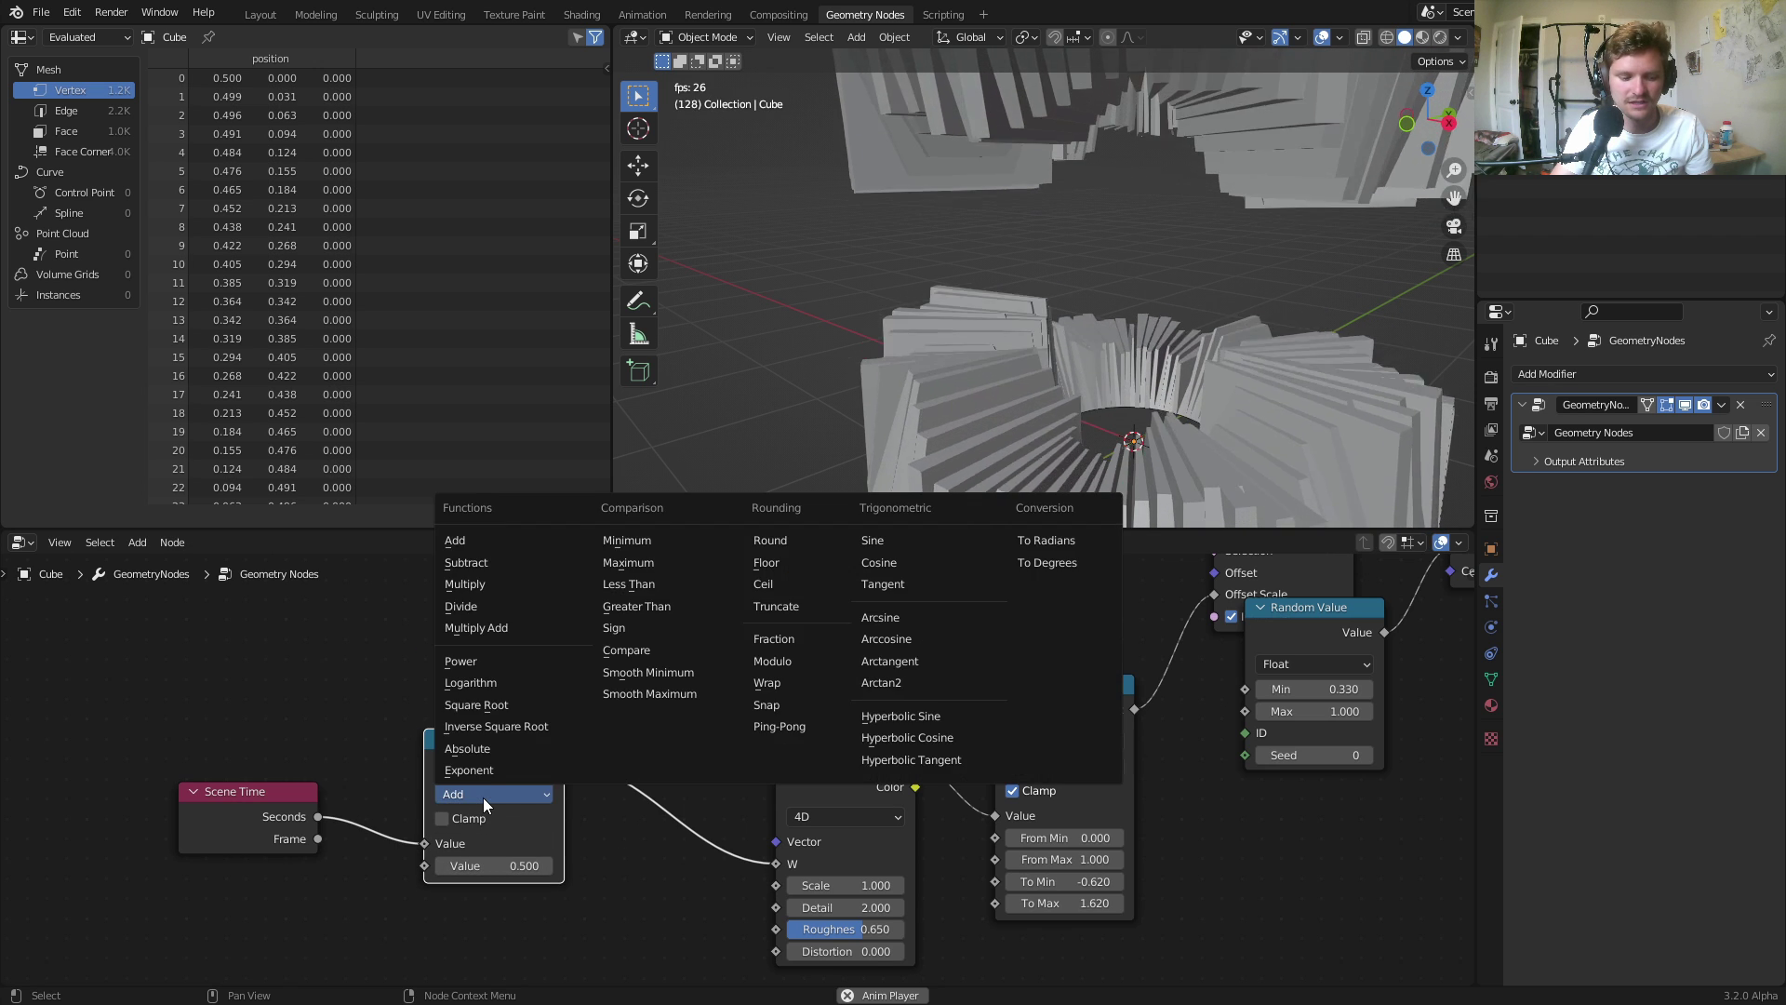
pyautogui.click(465, 458)
# Try 1 and 2 as the Multiply node's factor and settle on 1.3.
pyautogui.click(498, 866)
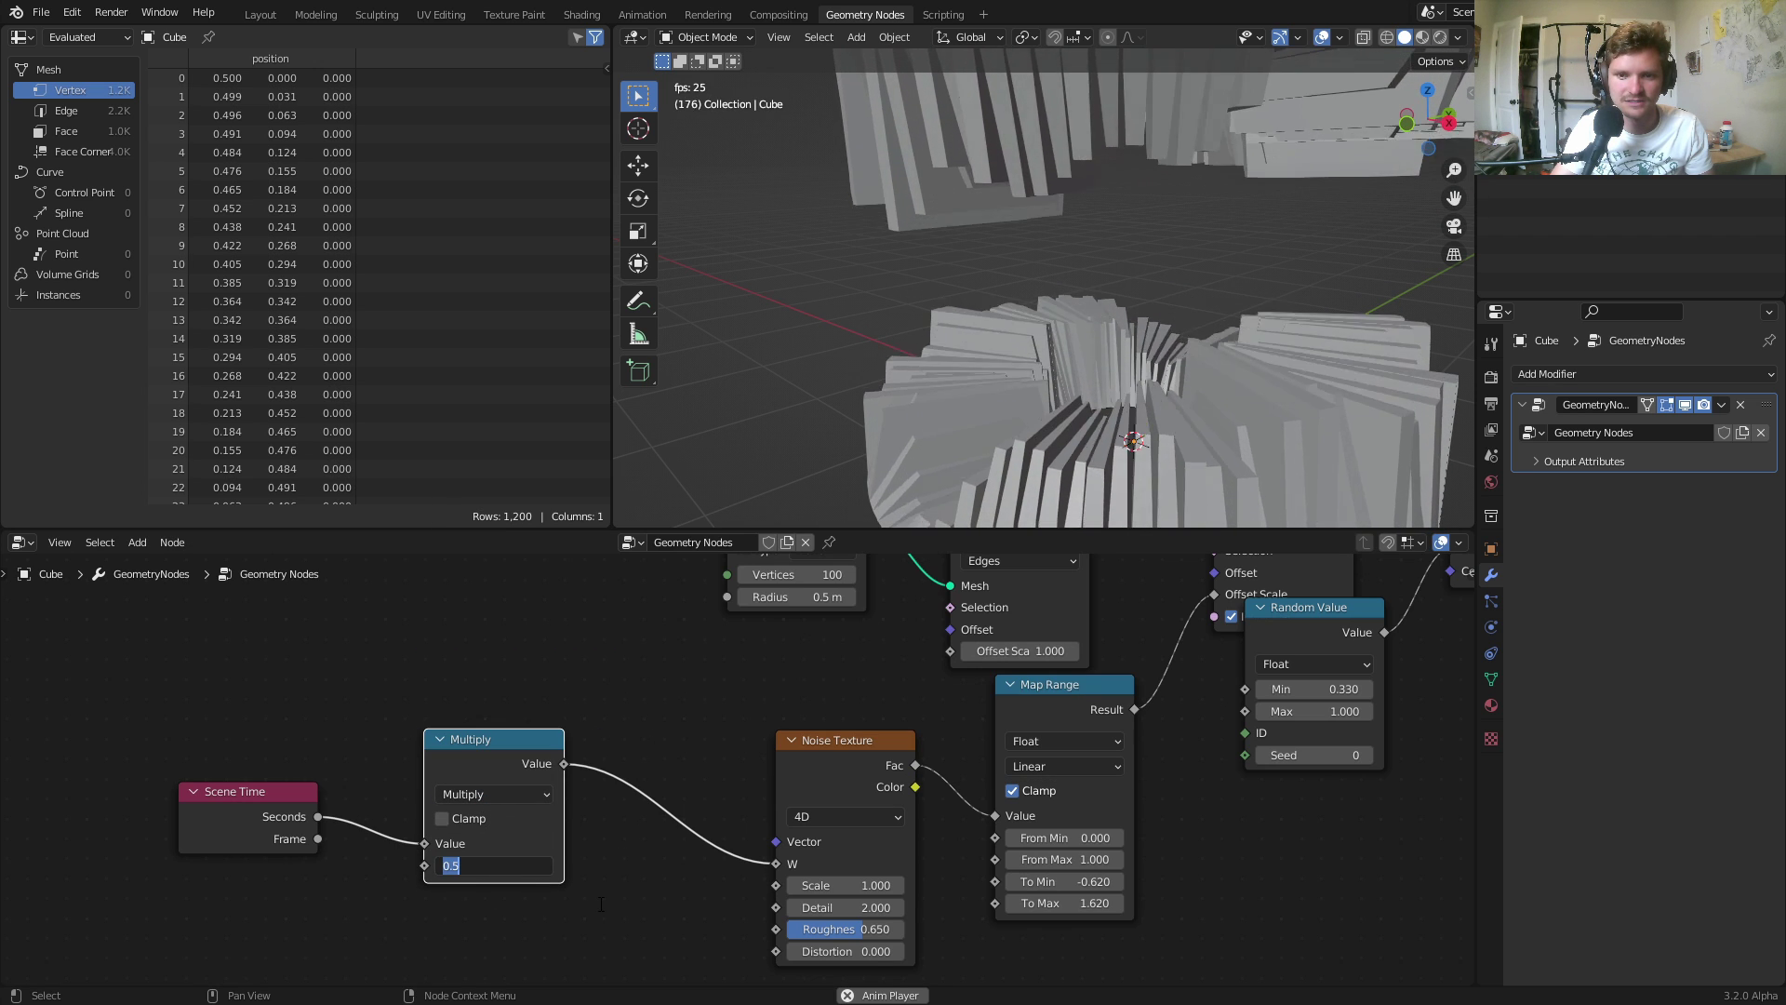
pyautogui.write('1')
pyautogui.press('Return')
pyautogui.click(503, 865)
pyautogui.write('2')
pyautogui.press('Return')
pyautogui.click(502, 865)
pyautogui.write('1.3')
pyautogui.press('Return')
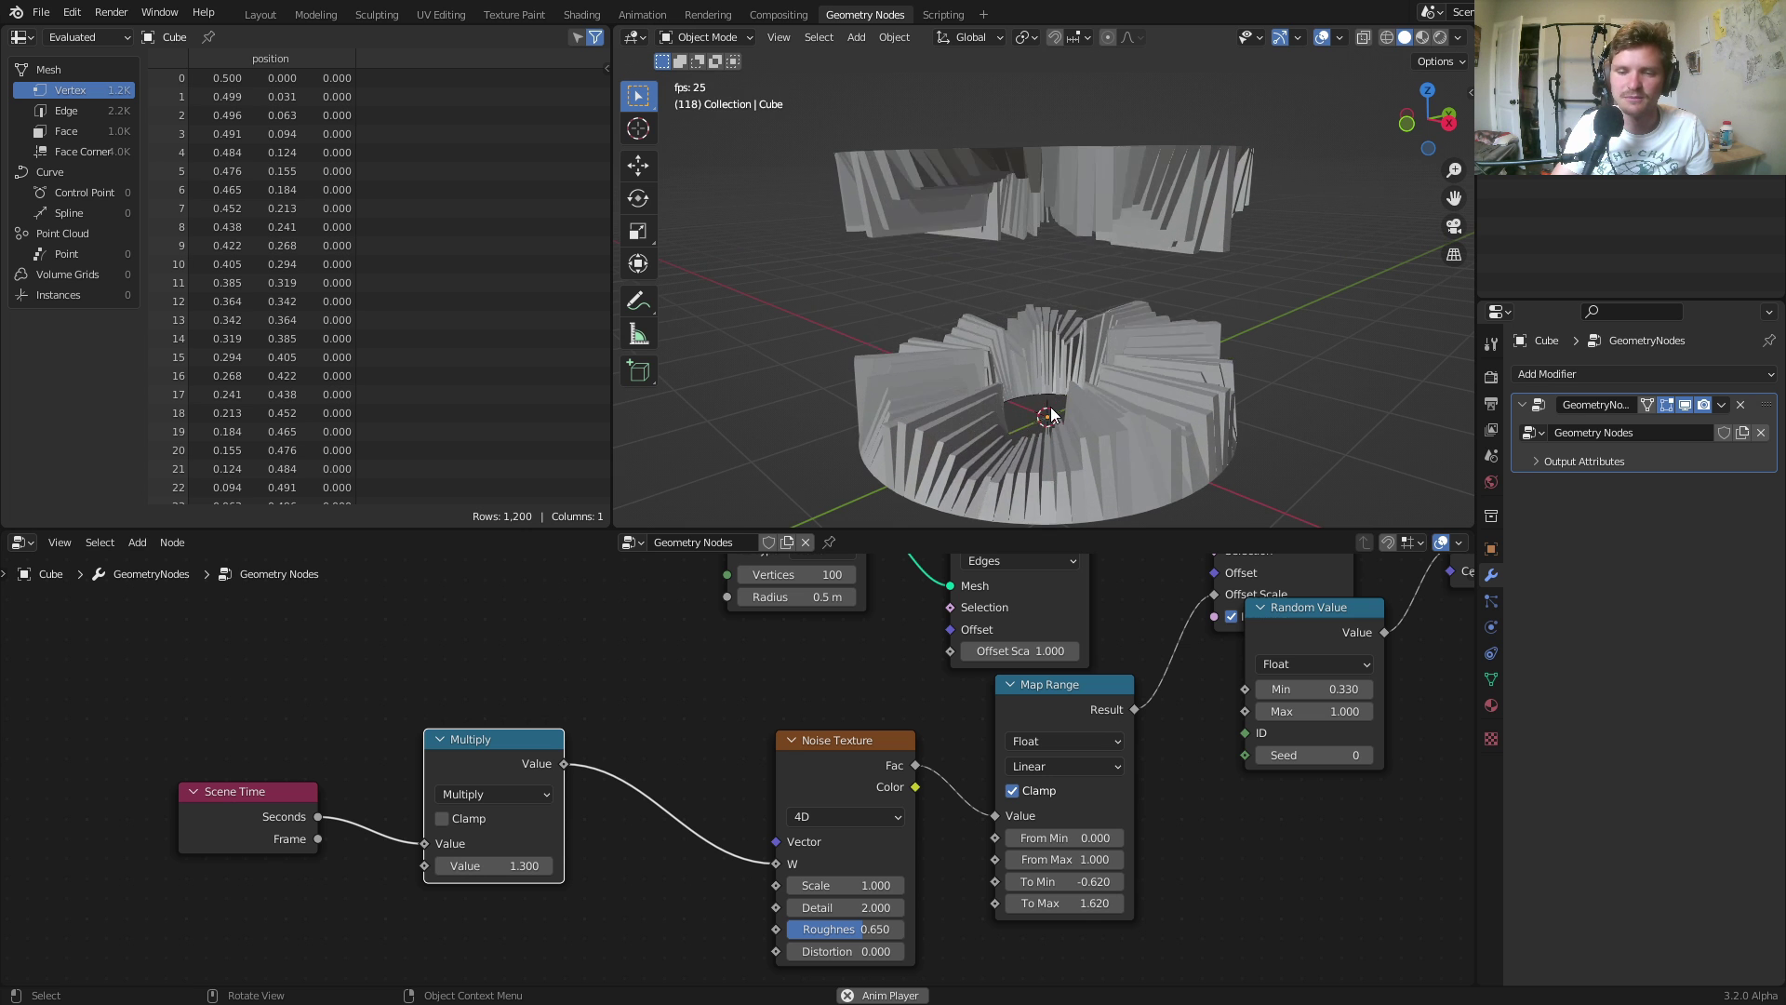
# Set the edge extrusion's Offset Scale to 0.67 and check the rings from the side.
pyautogui.moveTo(1055, 650)
pyautogui.mouseDown()
pyautogui.moveTo(1079, 650)
pyautogui.moveTo(989, 650)
pyautogui.moveTo(1024, 650)
pyautogui.mouseUp()
pyautogui.moveTo(1164, 253); pyautogui.dragTo(1176, 247, button='middle')
pyautogui.scroll(-6, 1209, 680)
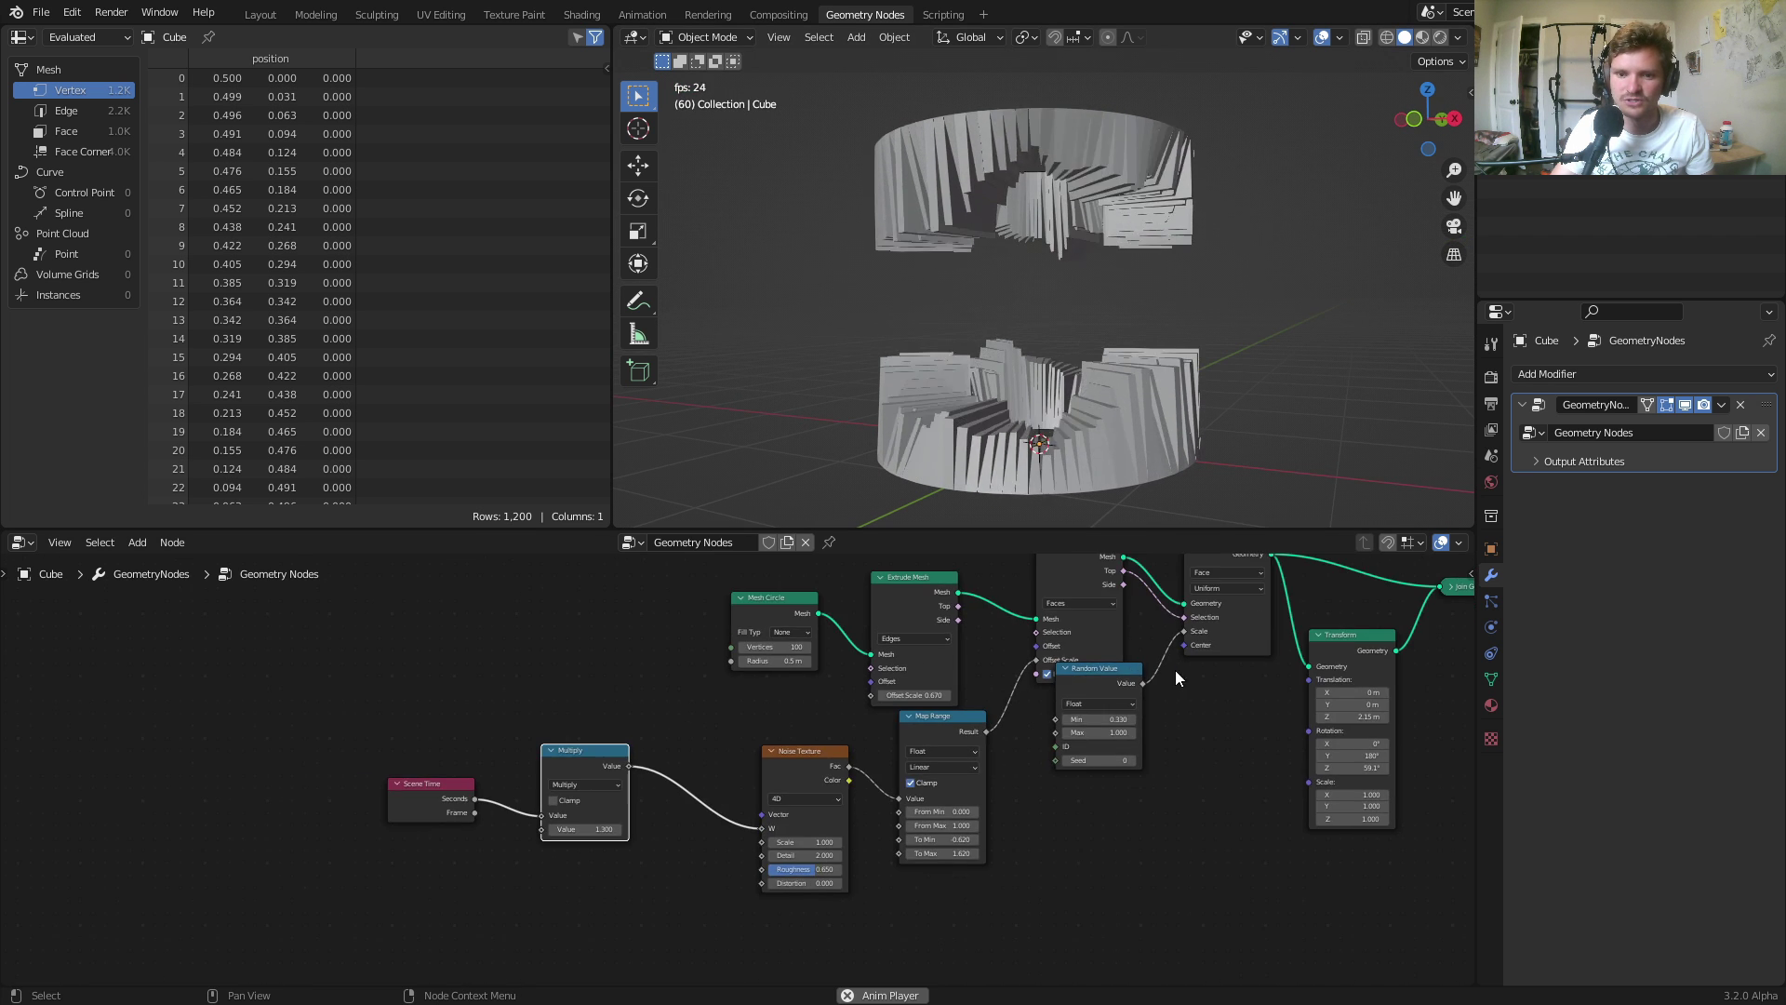
# Move the Join Geometry and Group Output nodes away to make room and add a Curve Line node beside the Transform node.
pyautogui.moveTo(1340, 679); pyautogui.dragTo(763, 759, button='middle')
pyautogui.scroll(4, 1070, 773)
pyautogui.moveTo(1133, 790); pyautogui.dragTo(911, 597)
pyautogui.press('g')
pyautogui.click(1241, 601)
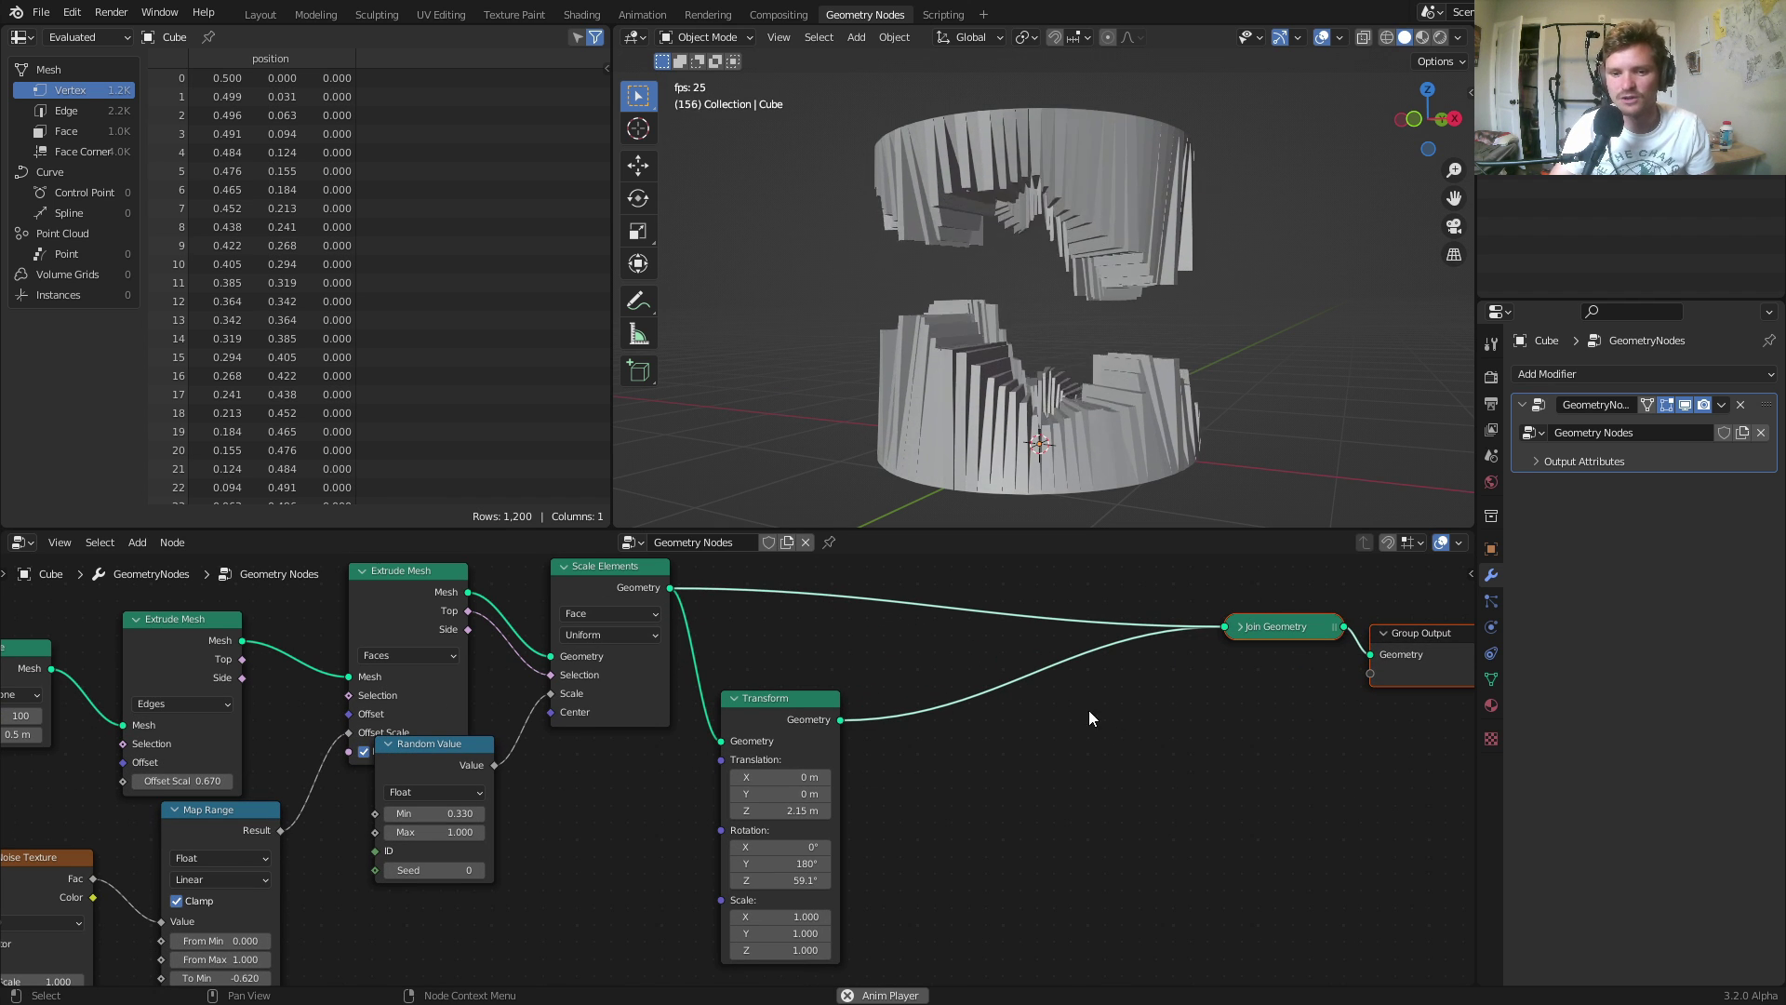
pyautogui.hotkey('shift', 'a')
pyautogui.click(945, 618)
pyautogui.write('curve line')
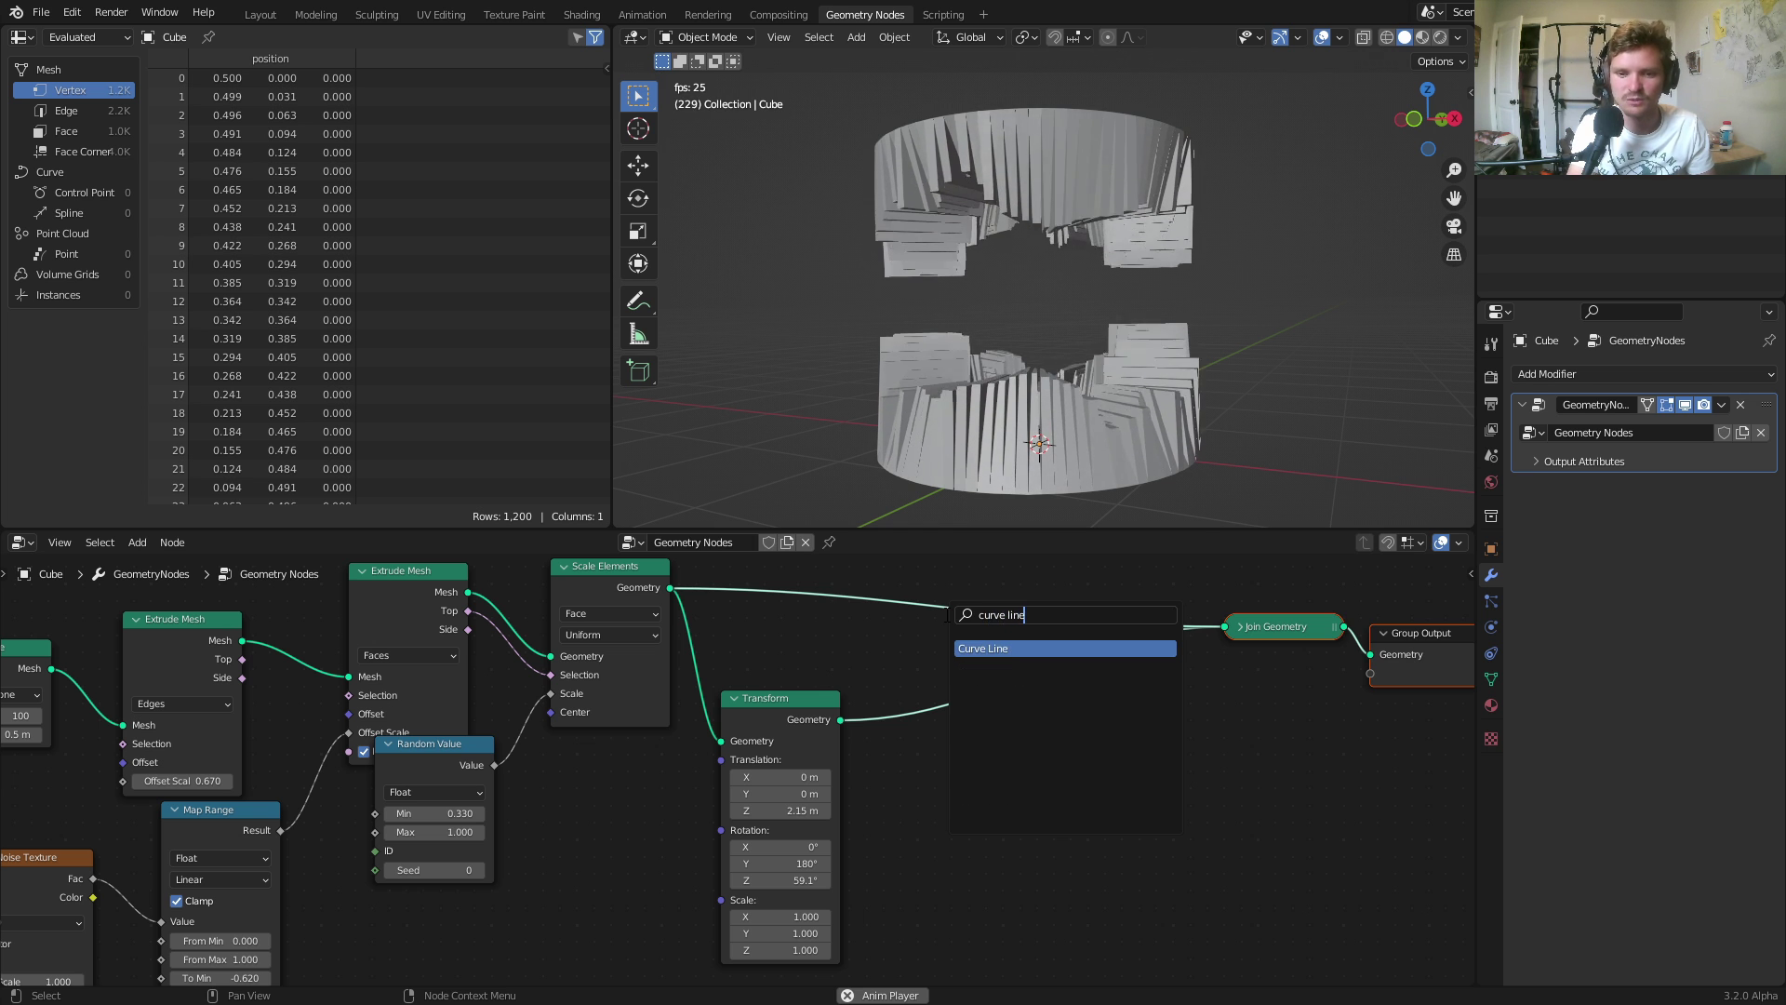
pyautogui.press('Return')
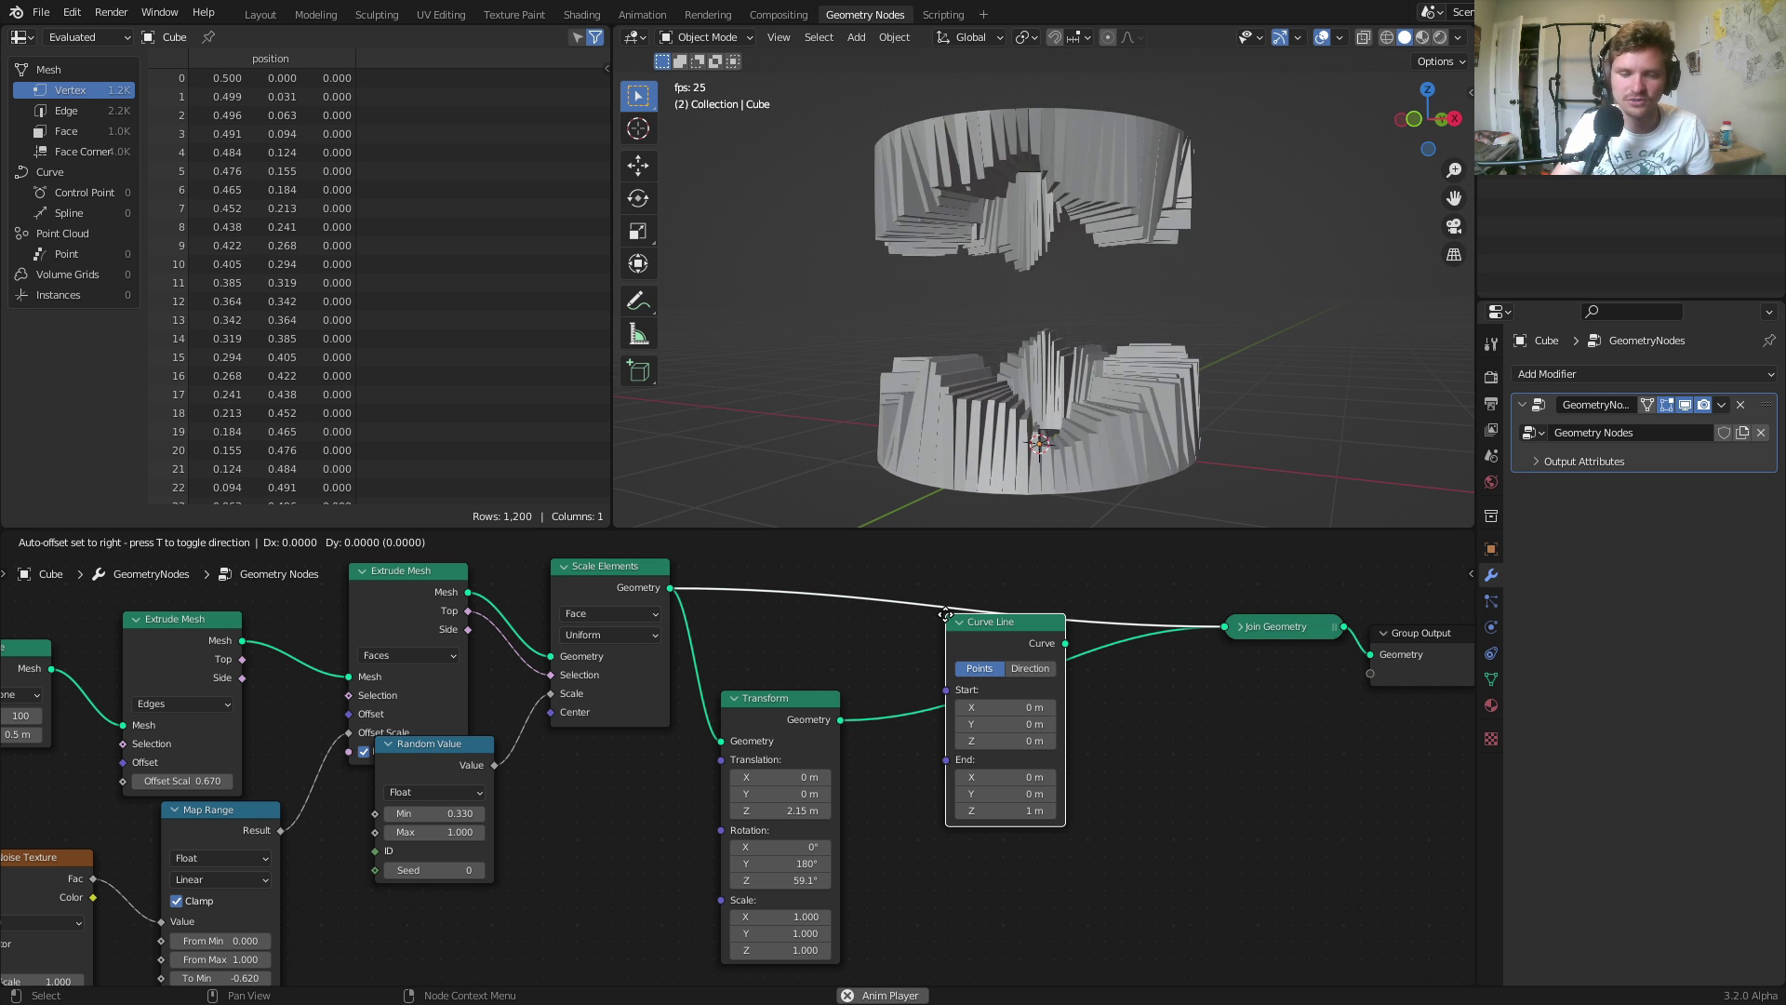
pyautogui.click(958, 733)
pyautogui.scroll(1, 1146, 728)
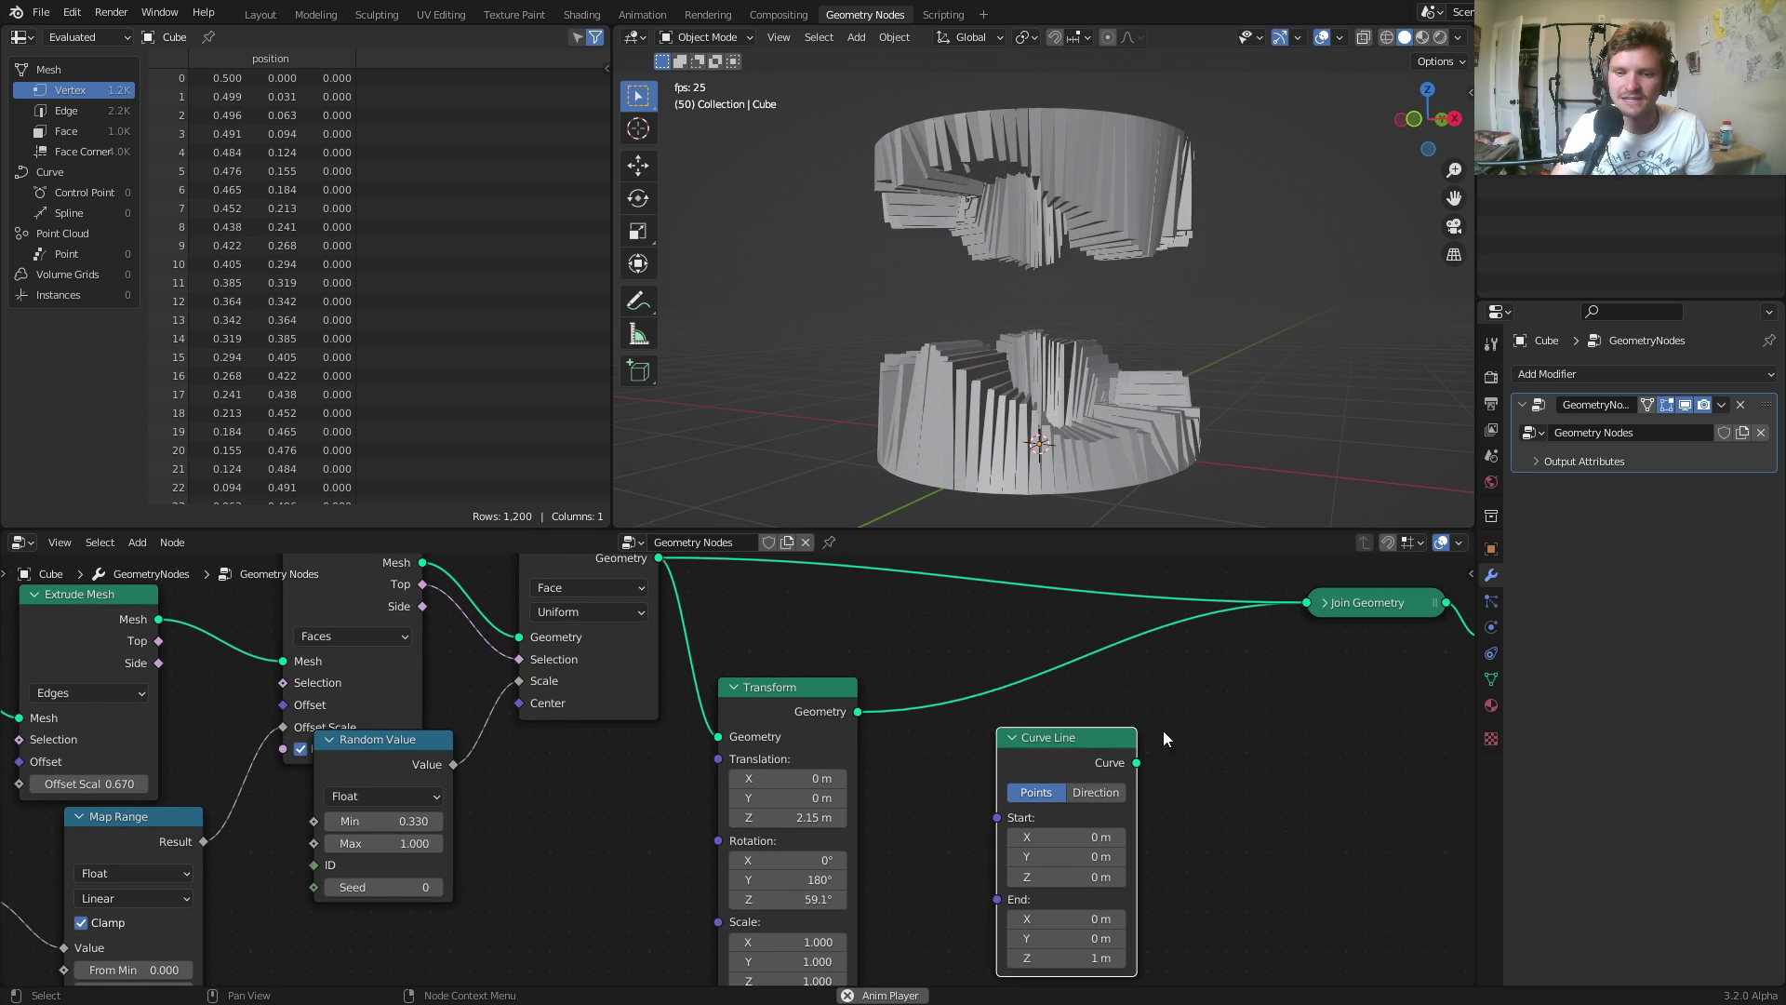
# Link the Curve Line into the Join Geometry node and set its End Z to 1.78 m.
pyautogui.moveTo(1146, 727); pyautogui.dragTo(890, 797, button='middle')
pyautogui.moveTo(880, 829); pyautogui.dragTo(1050, 670)
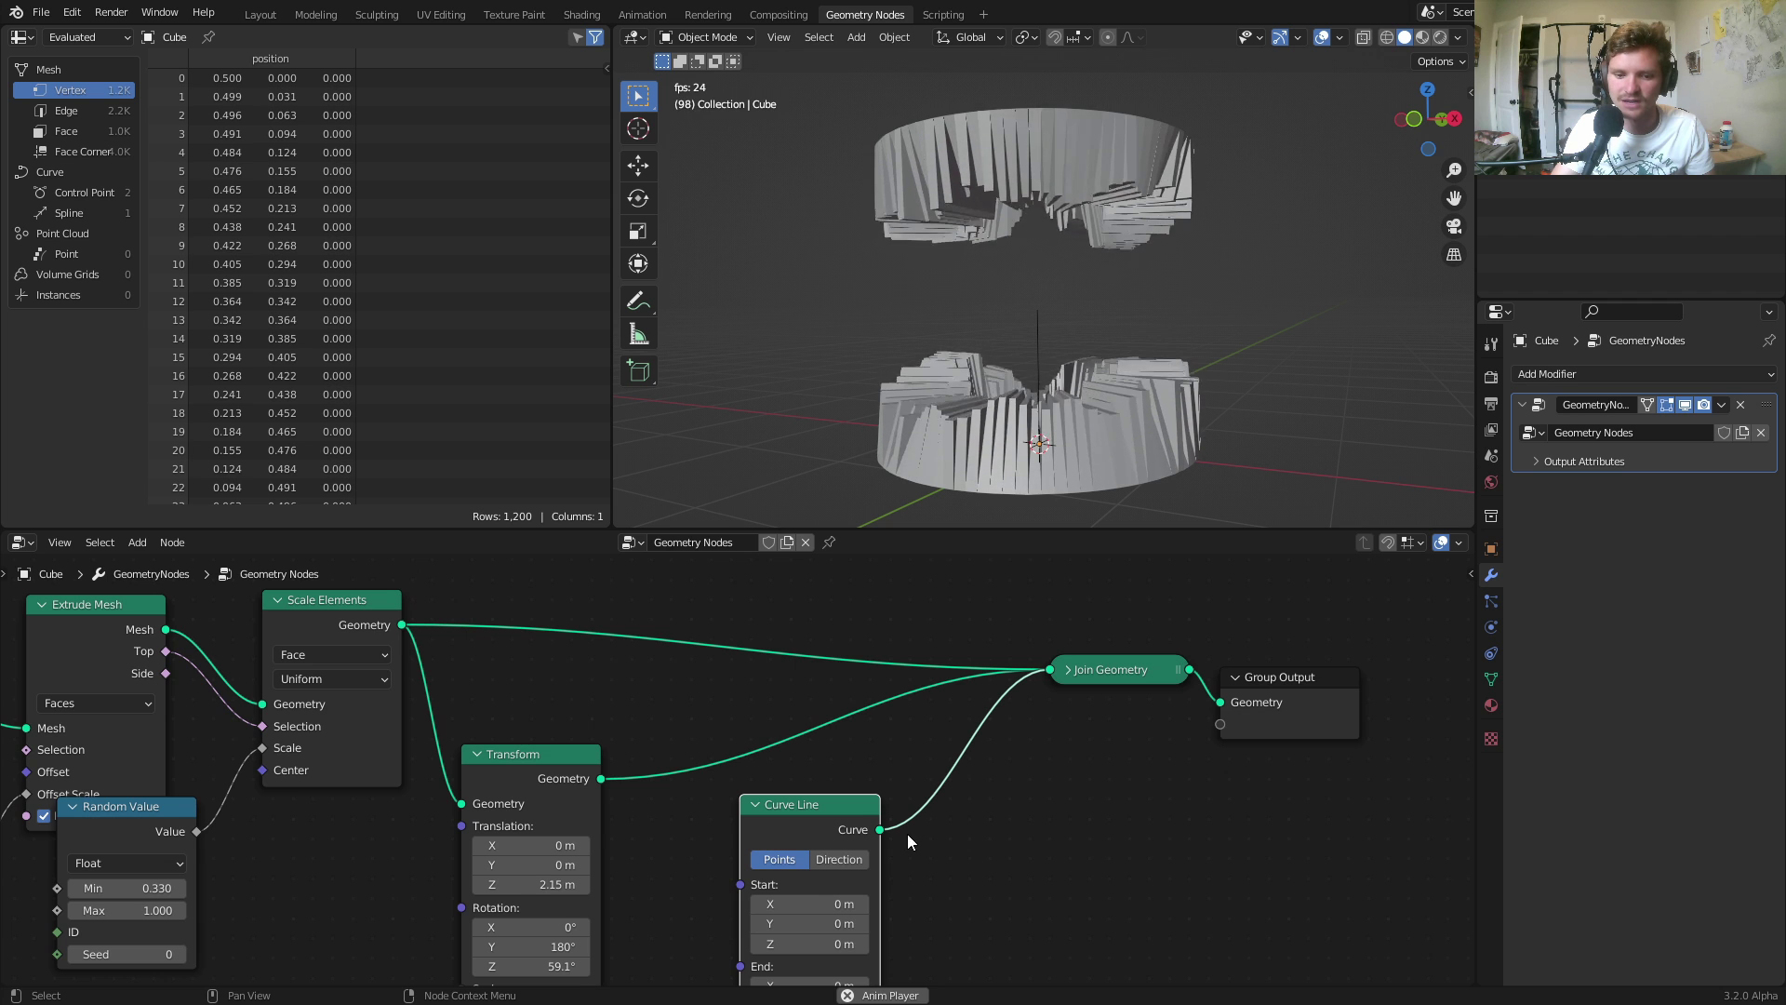
pyautogui.moveTo(917, 832); pyautogui.dragTo(924, 731, button='middle')
pyautogui.moveTo(828, 921); pyautogui.dragTo(901, 923)
pyautogui.scroll(3, 1017, 303)
pyautogui.click(1030, 294)
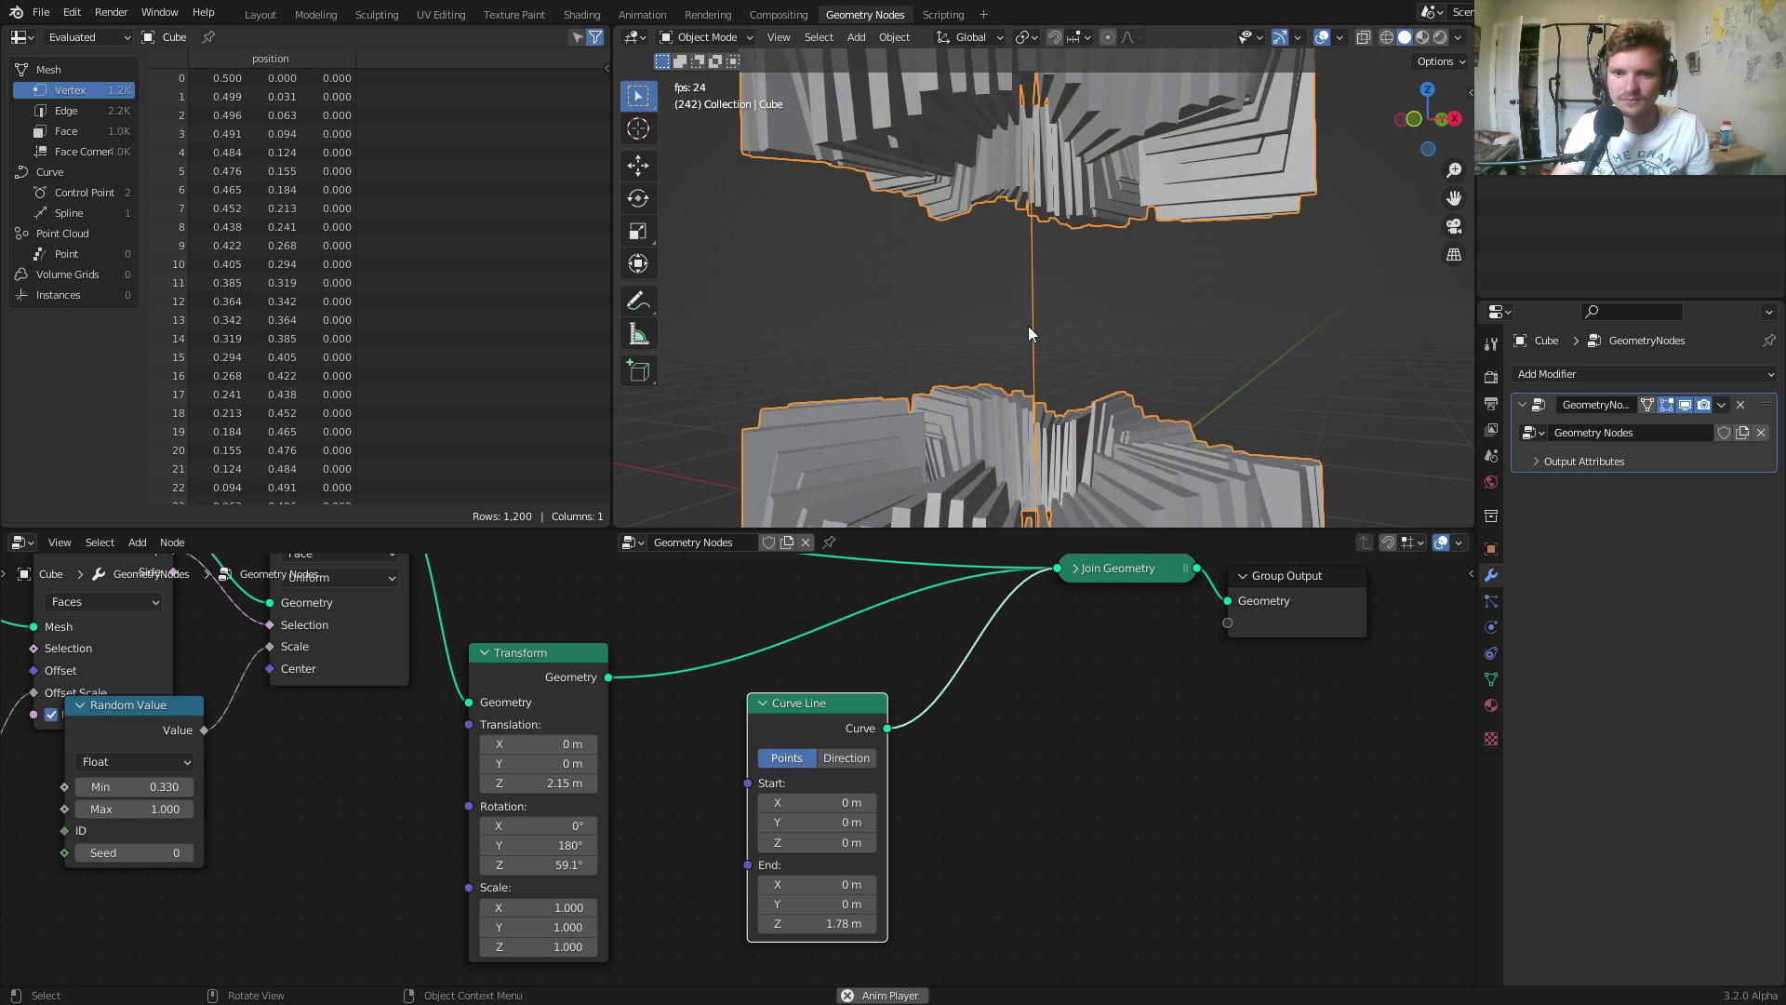
# Insert a Curve to Mesh node between the Curve Line and Join Geometry nodes, with the Curve Line node moved lower for room.
pyautogui.scroll(-3, 1118, 303)
pyautogui.click(1119, 303)
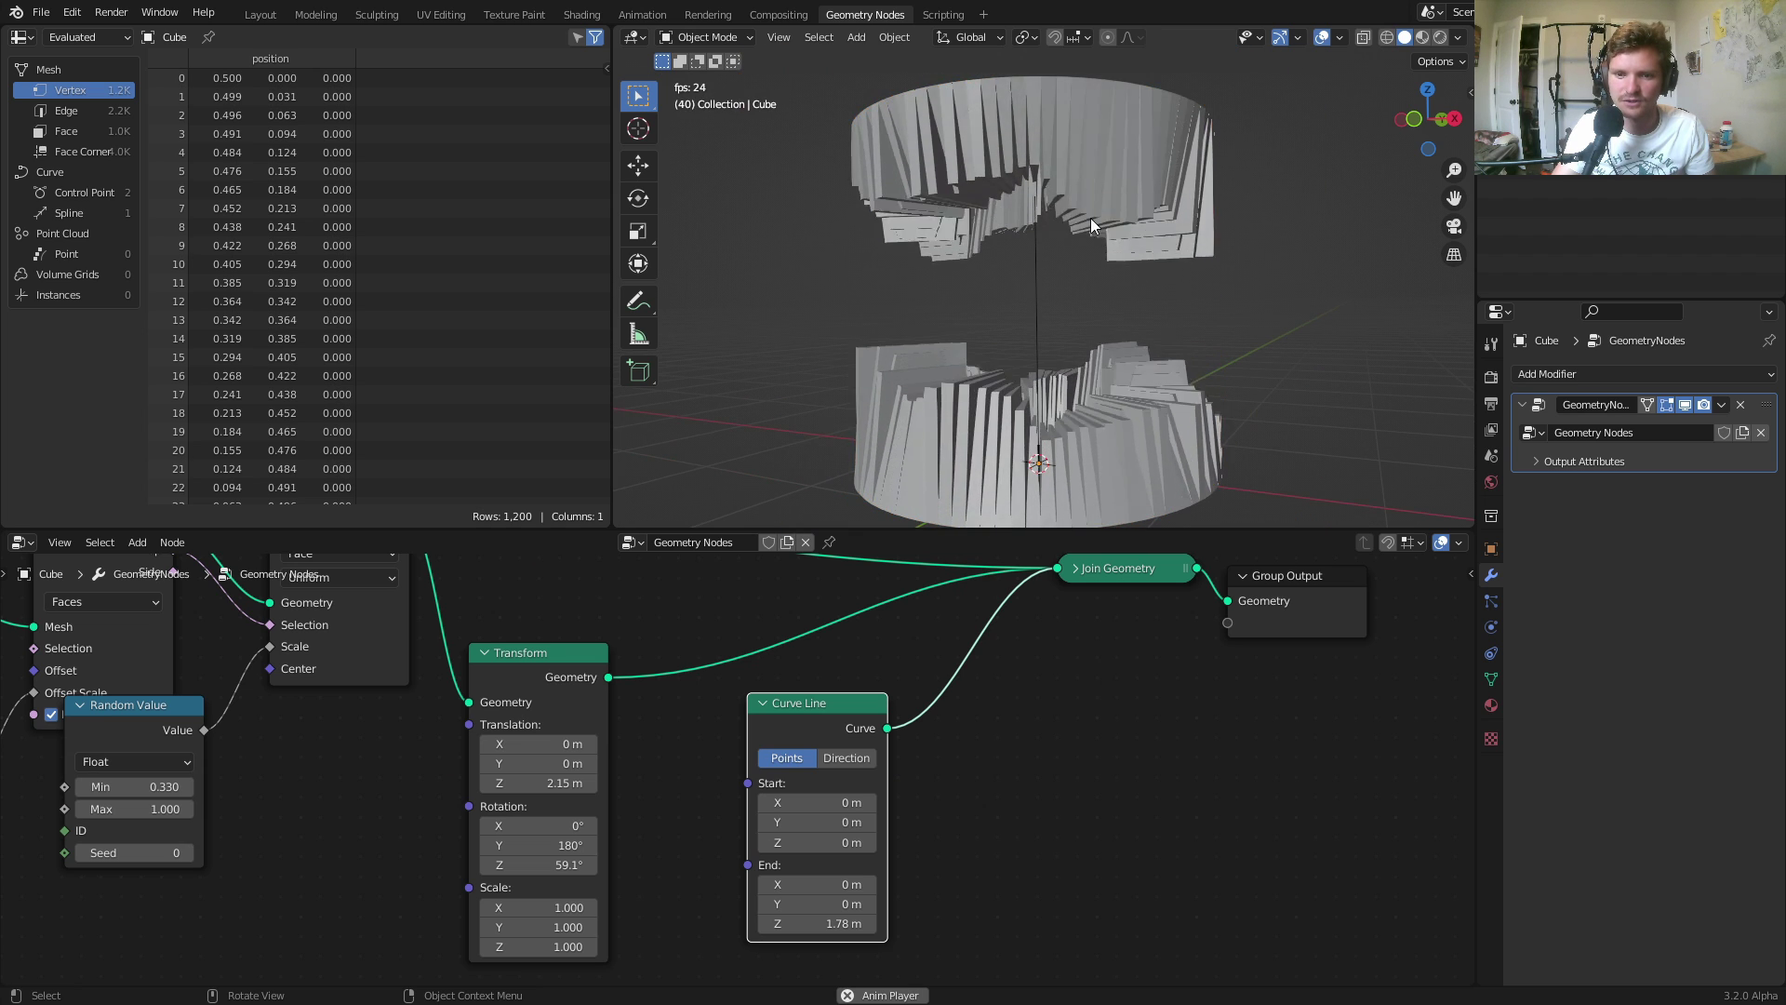
pyautogui.moveTo(848, 710); pyautogui.dragTo(774, 773)
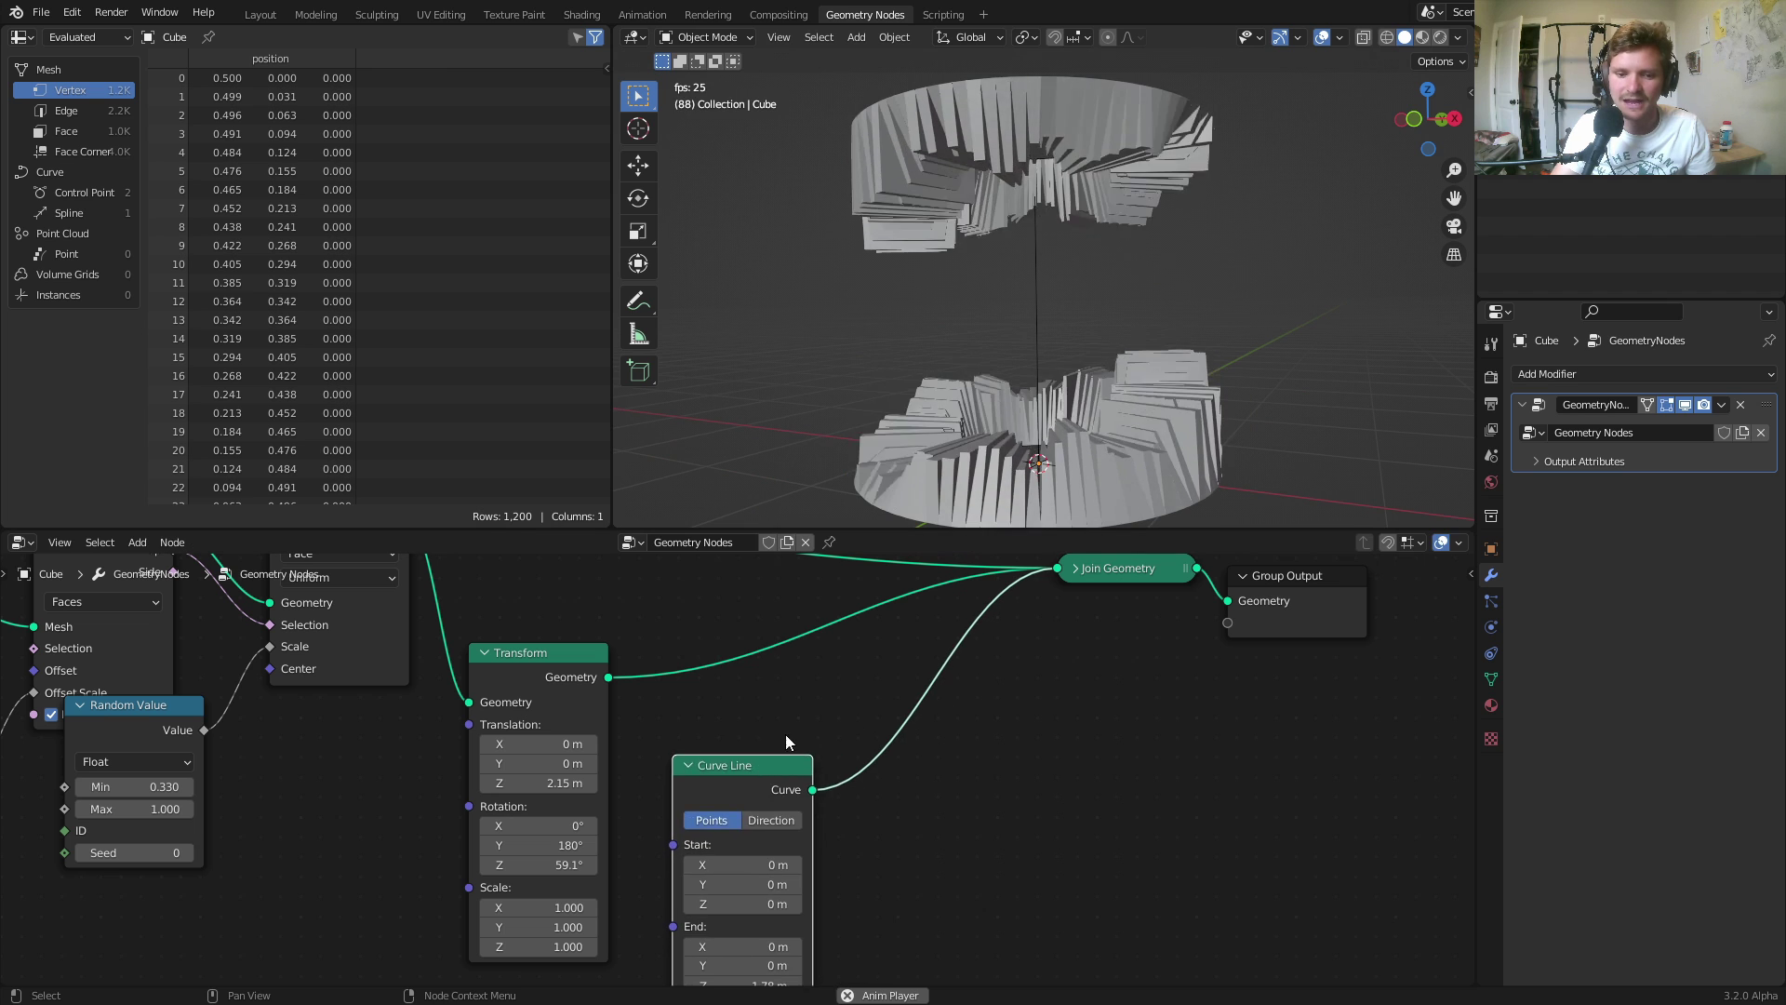
pyautogui.hotkey('shift', 'a')
pyautogui.click(806, 621)
pyautogui.write('curve to me')
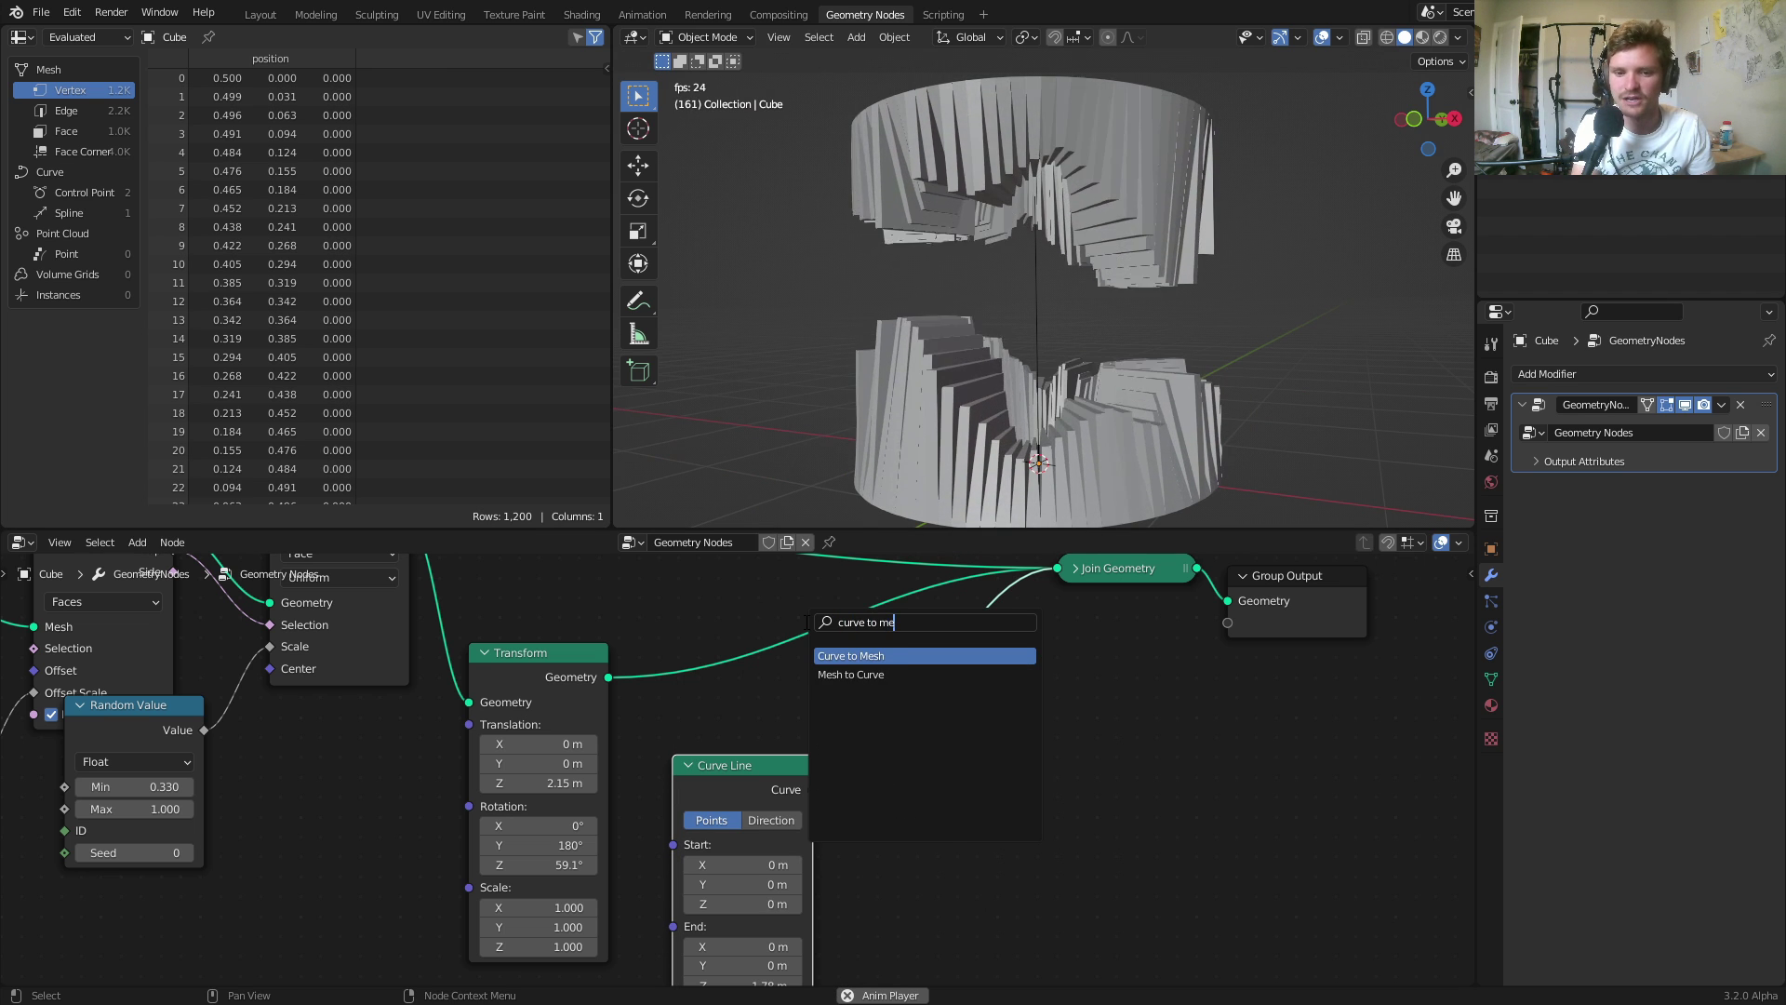
pyautogui.press('Return')
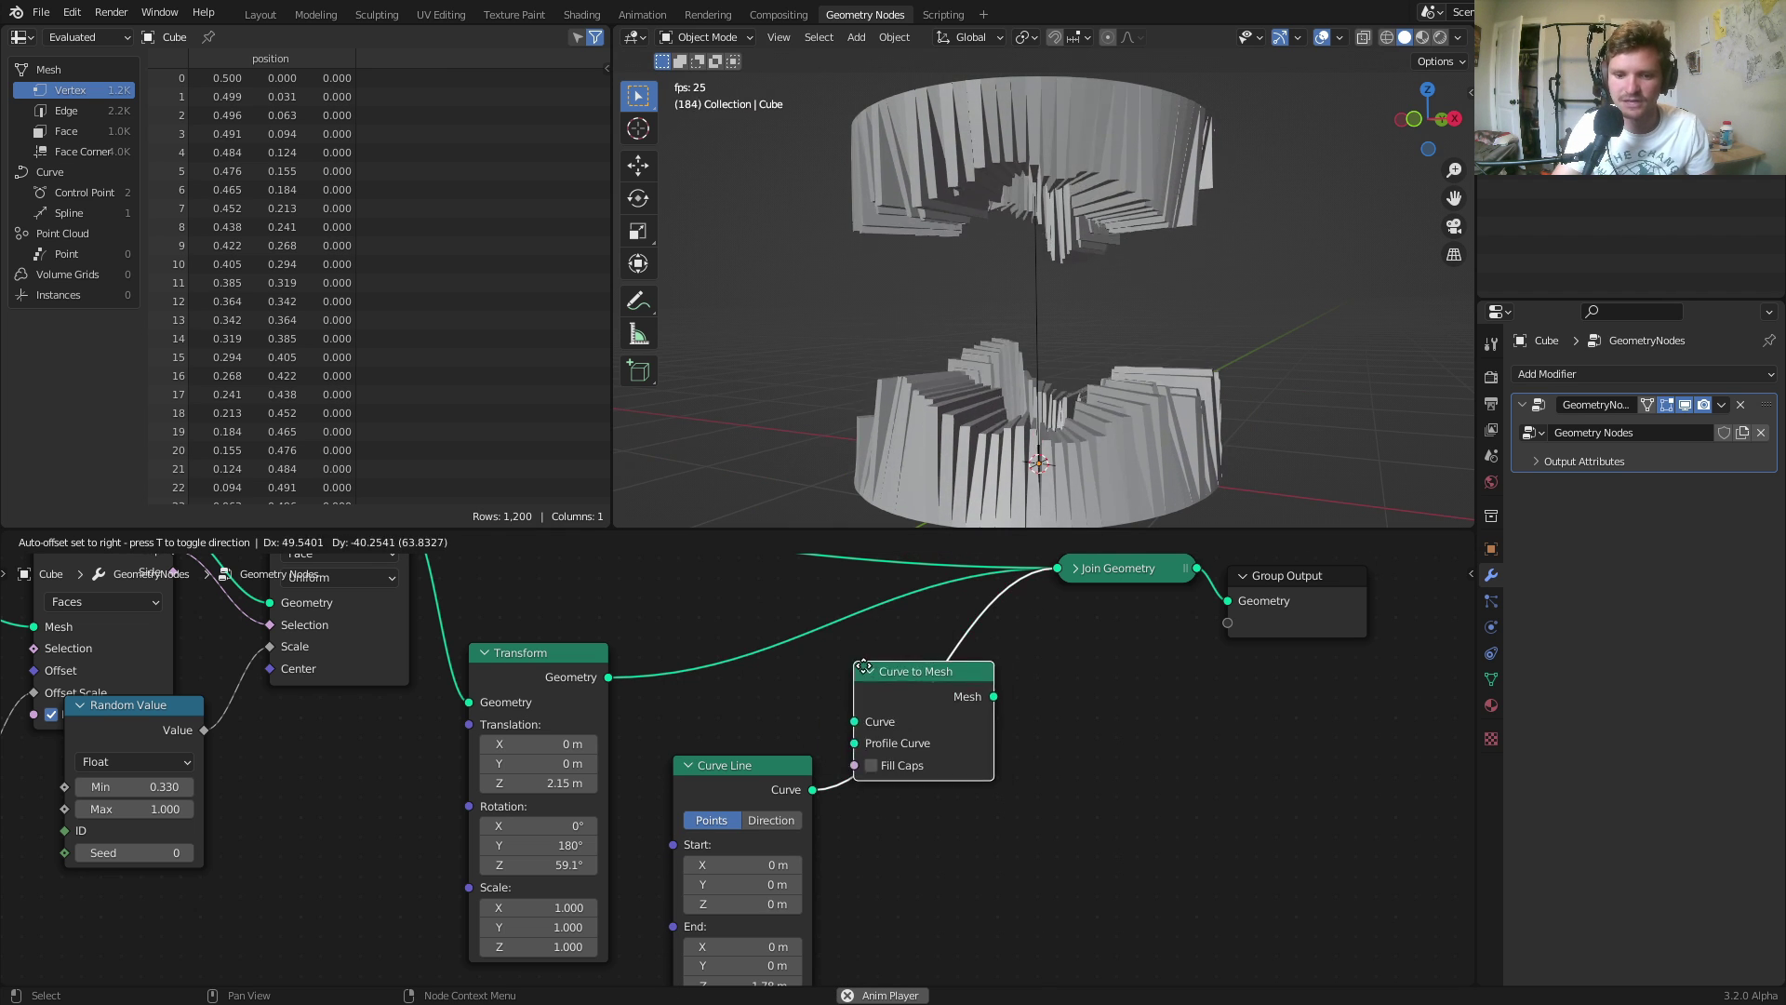
pyautogui.click(931, 688)
# Link a new Curve Circle node into Curve to Mesh's Profile Curve and space the two nodes apart.
pyautogui.moveTo(921, 762); pyautogui.dragTo(874, 850)
pyautogui.write('circle')
pyautogui.press('Down')
pyautogui.press('Return')
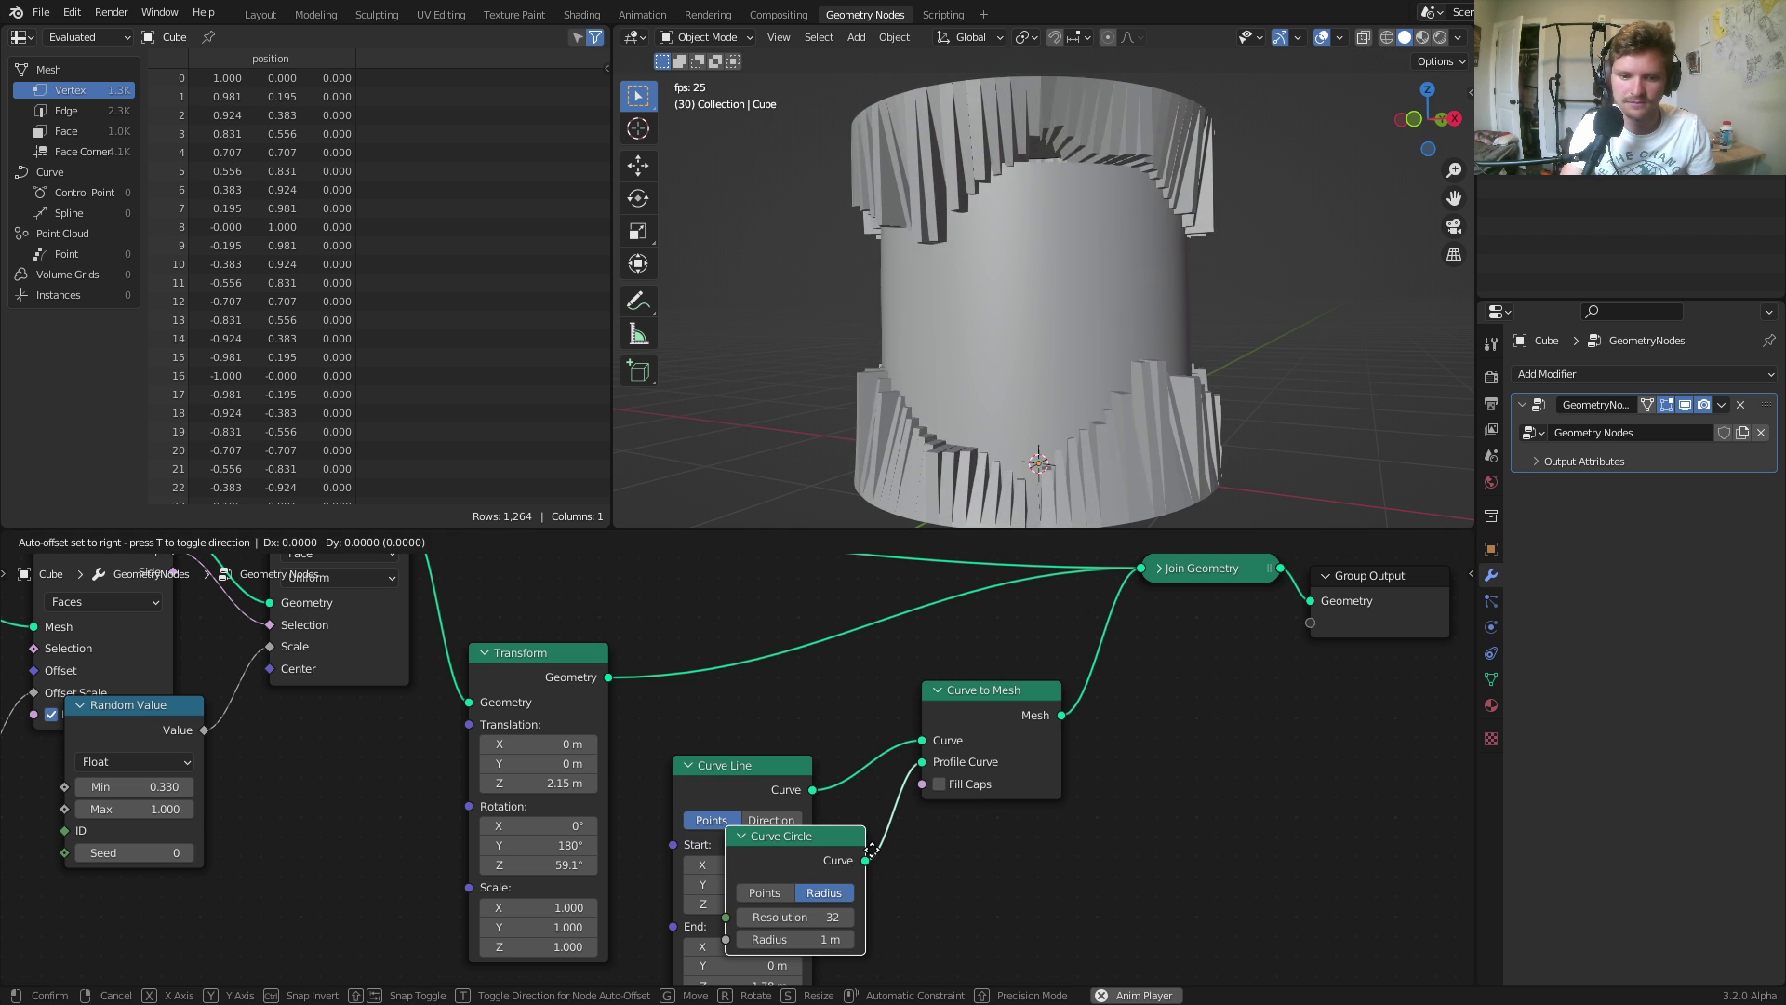
pyautogui.click(1025, 851)
pyautogui.moveTo(1016, 706); pyautogui.dragTo(1129, 698)
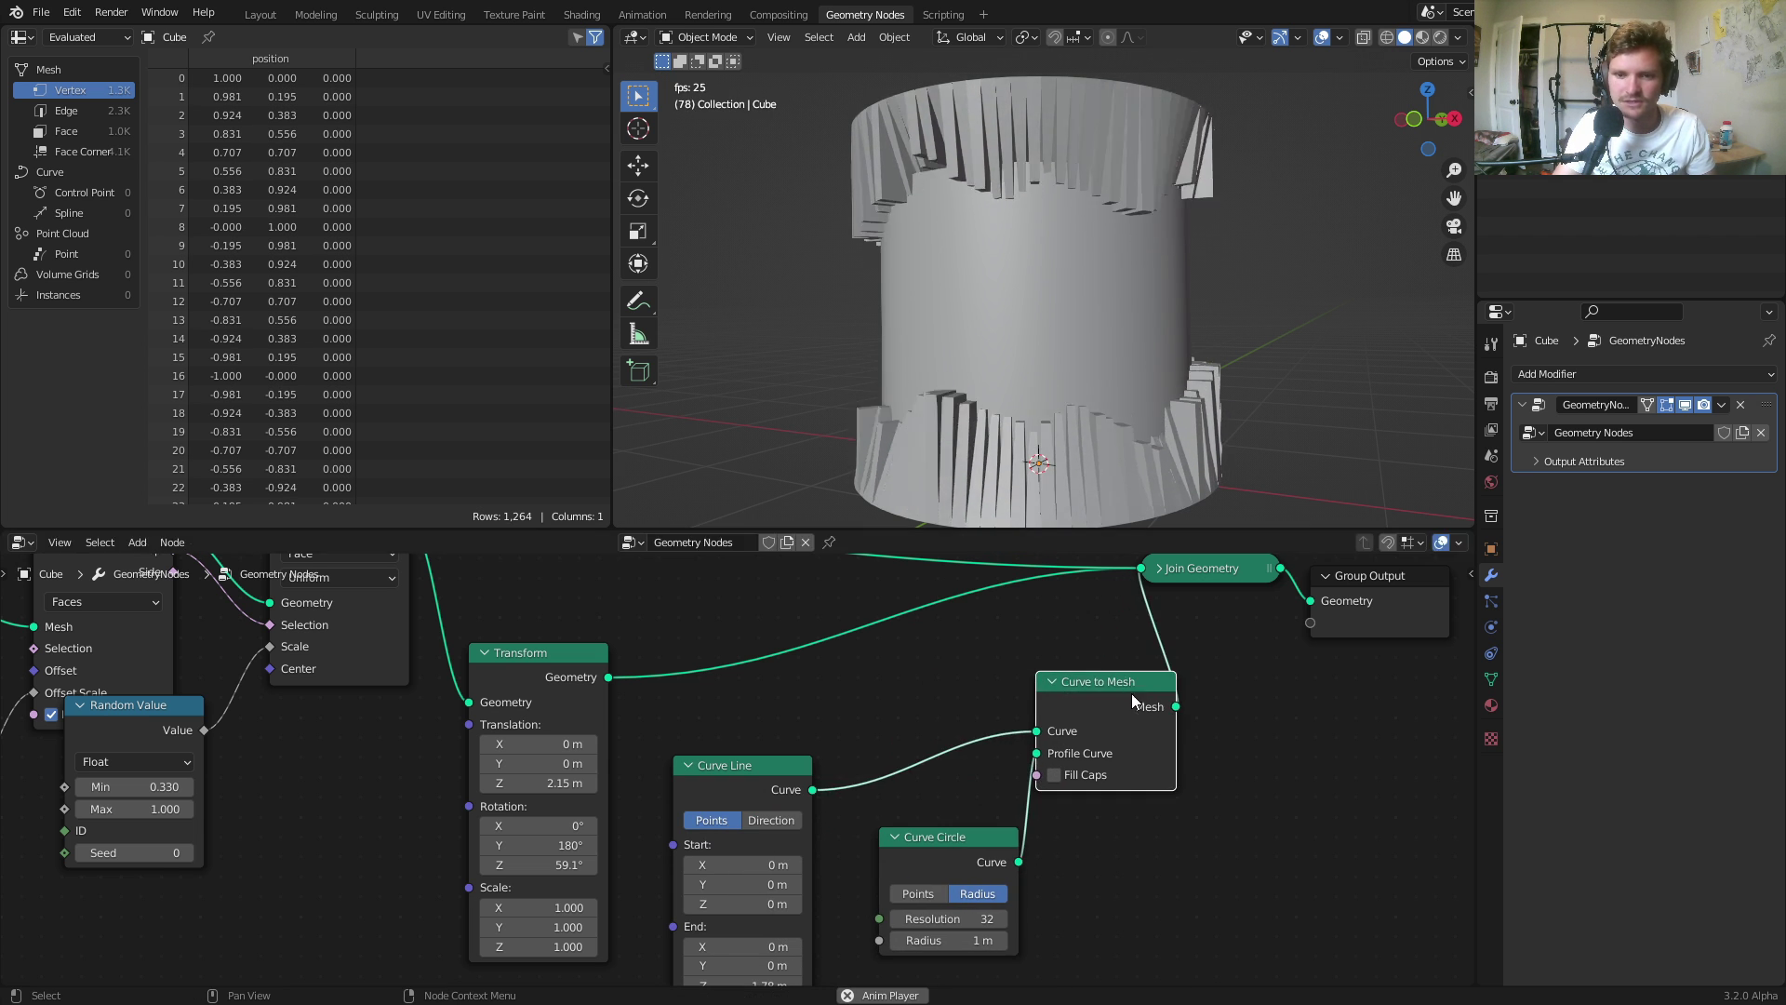
# Reduce the Curve Circle's Radius to 0.01 m to make a thin beam between the rings.
pyautogui.moveTo(1037, 759); pyautogui.dragTo(1094, 661, button='middle')
pyautogui.moveTo(1000, 843); pyautogui.dragTo(875, 843)
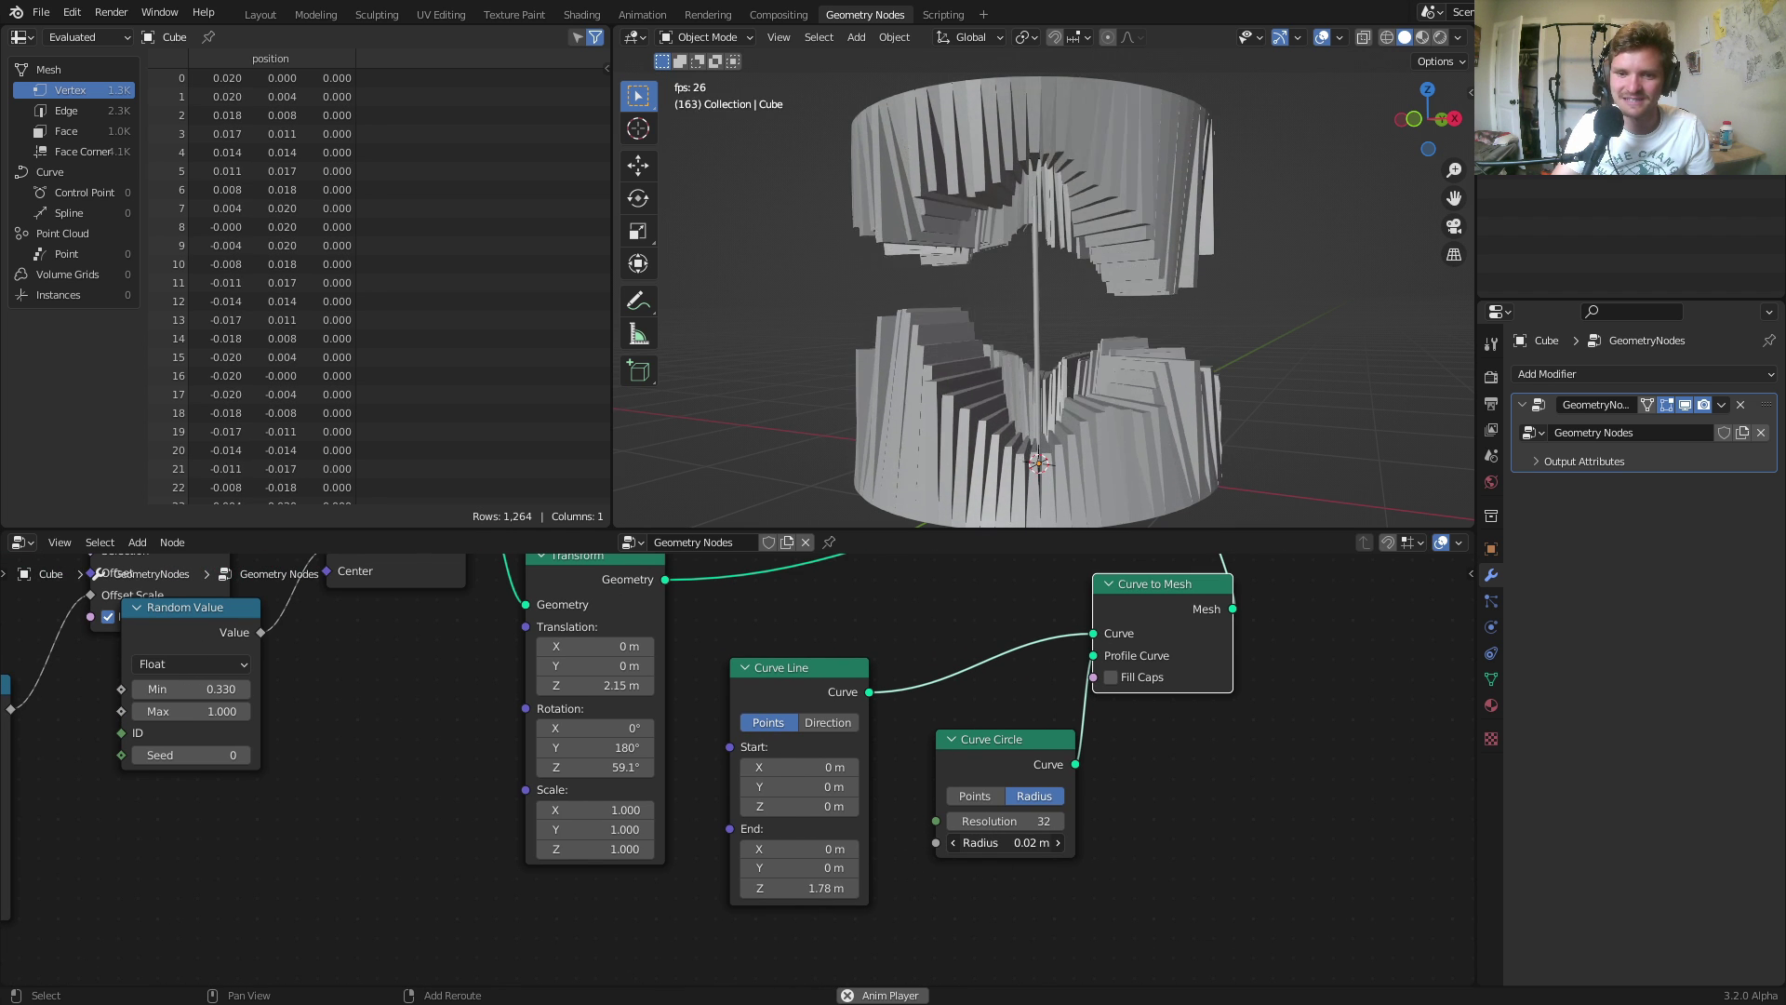
pyautogui.doubleClick(1020, 842)
pyautogui.write('/2')
pyautogui.press('Return')
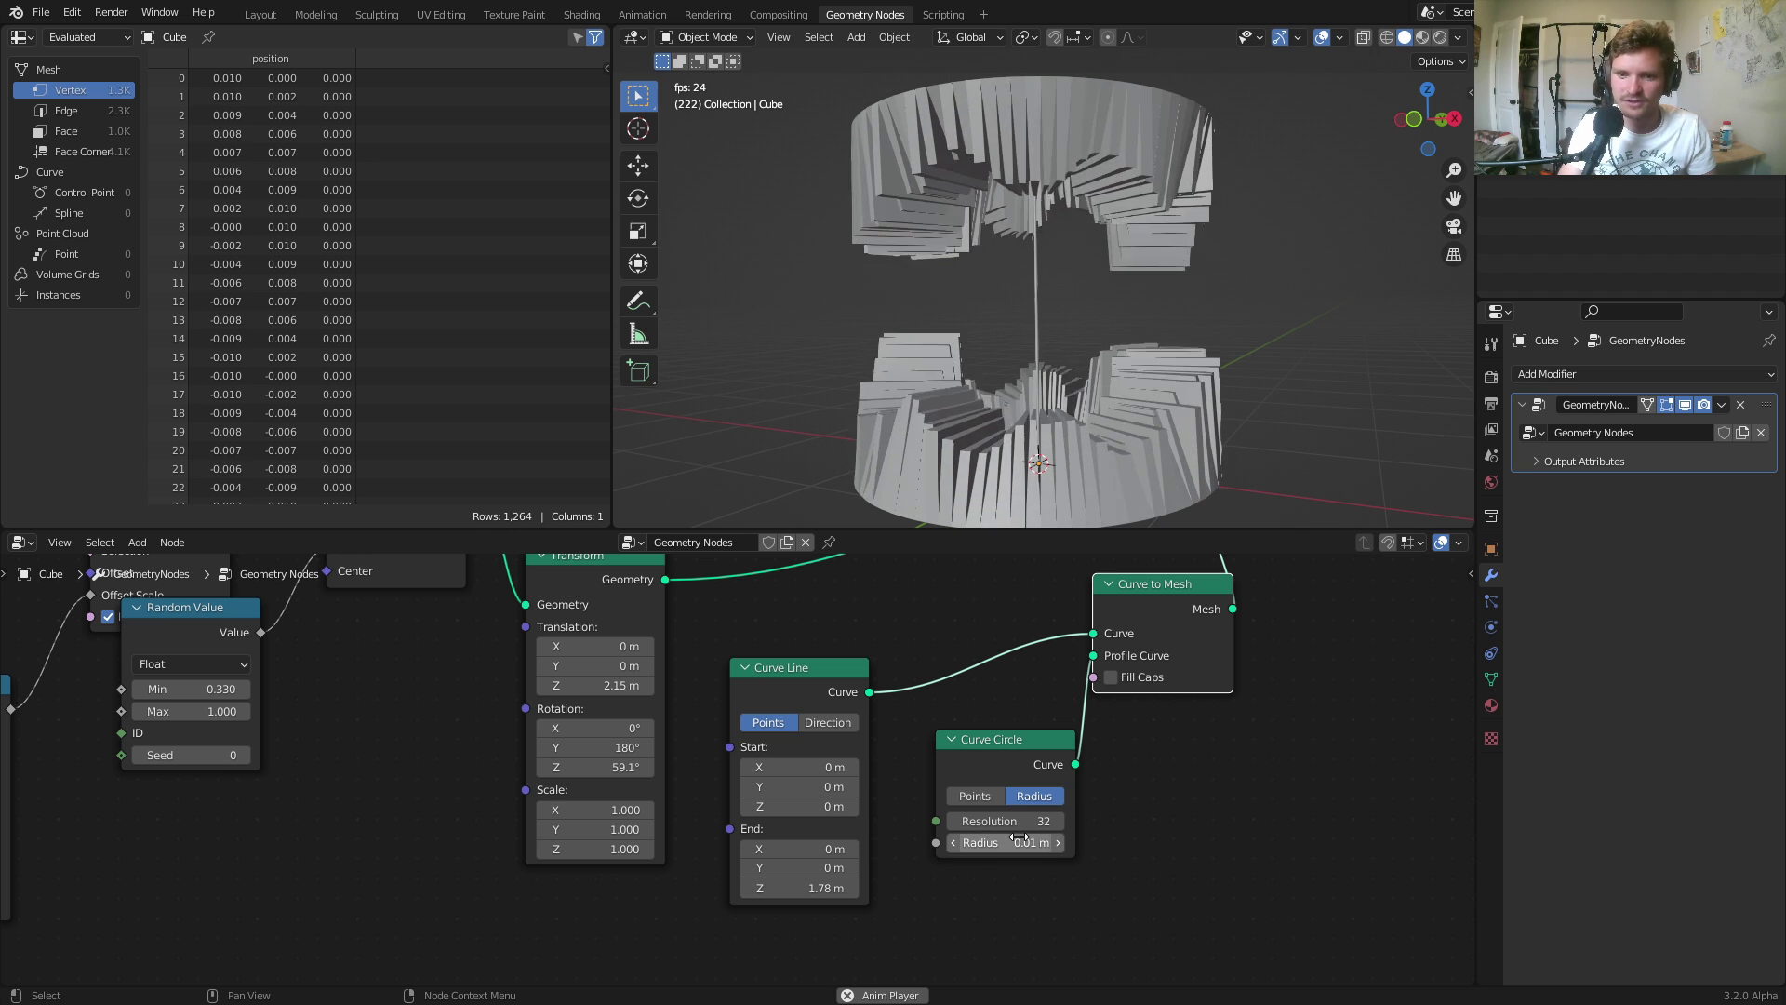
pyautogui.scroll(3, 1094, 298)
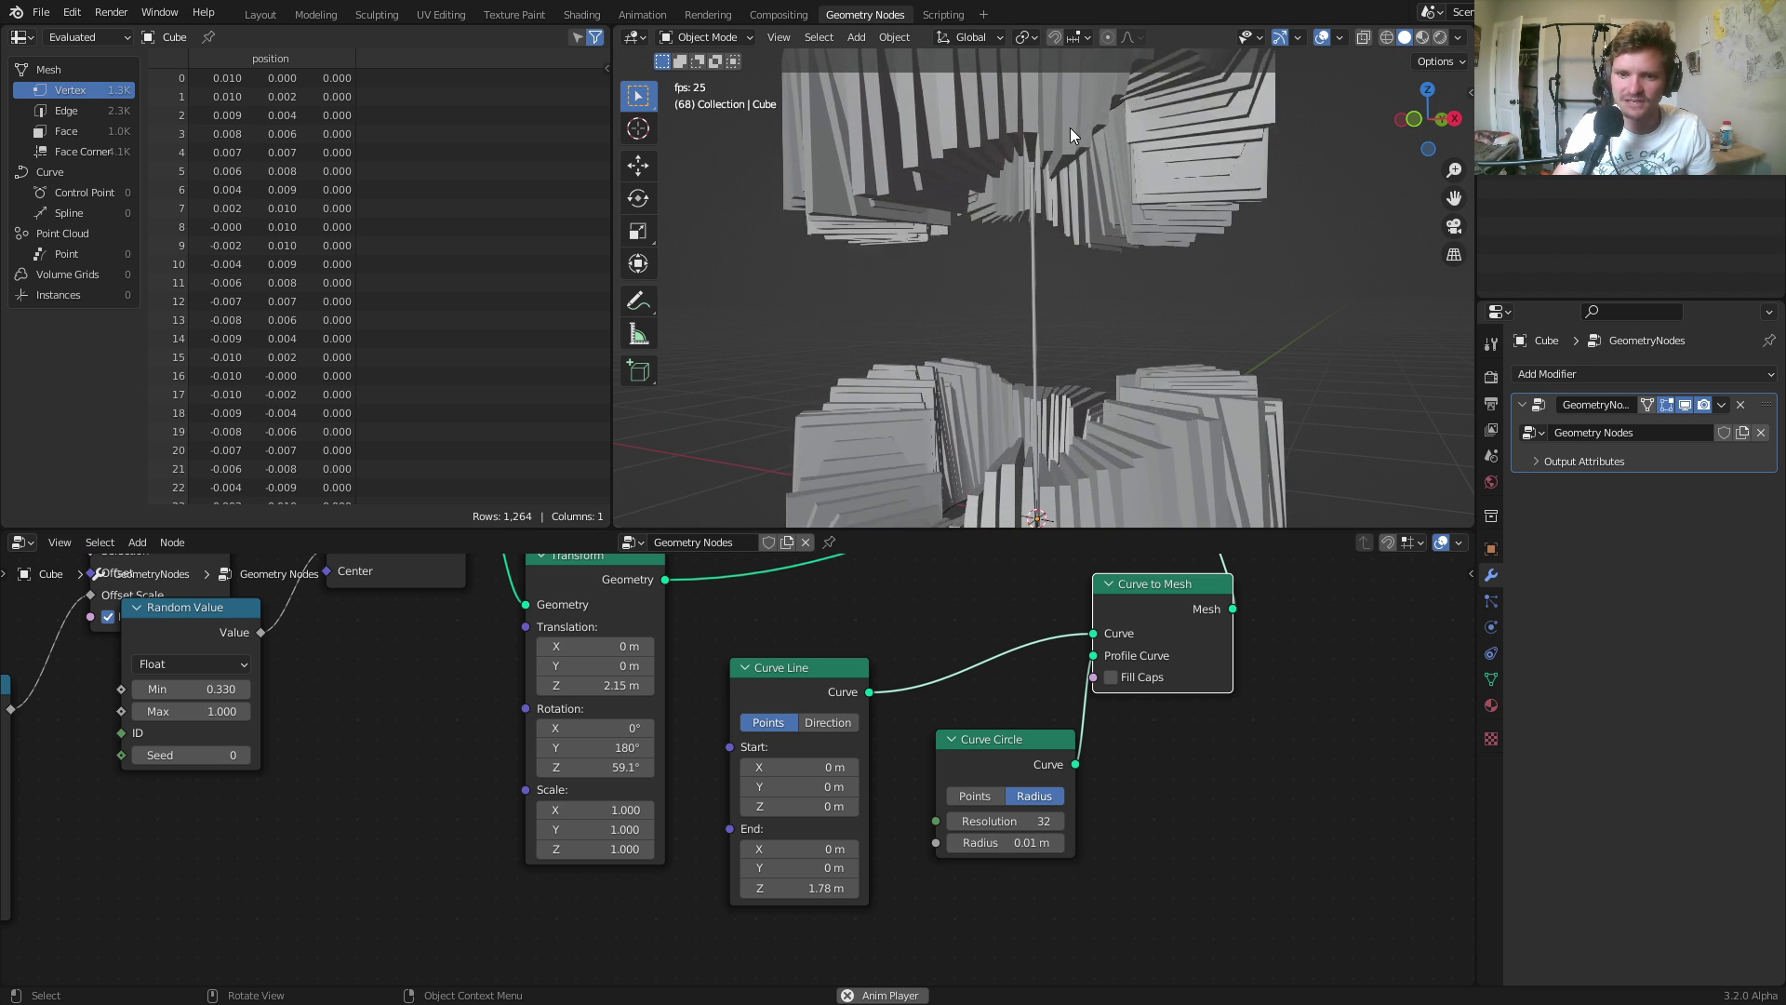
# Make room before Join Geometry with playback stopped, and insert a Set Material node after Curve to Mesh using the existing material.
pyautogui.press('space')
pyautogui.scroll(-1, 1204, 627)
pyautogui.moveTo(1203, 627); pyautogui.dragTo(958, 862, button='middle')
pyautogui.moveTo(1052, 766); pyautogui.dragTo(910, 755, button='middle')
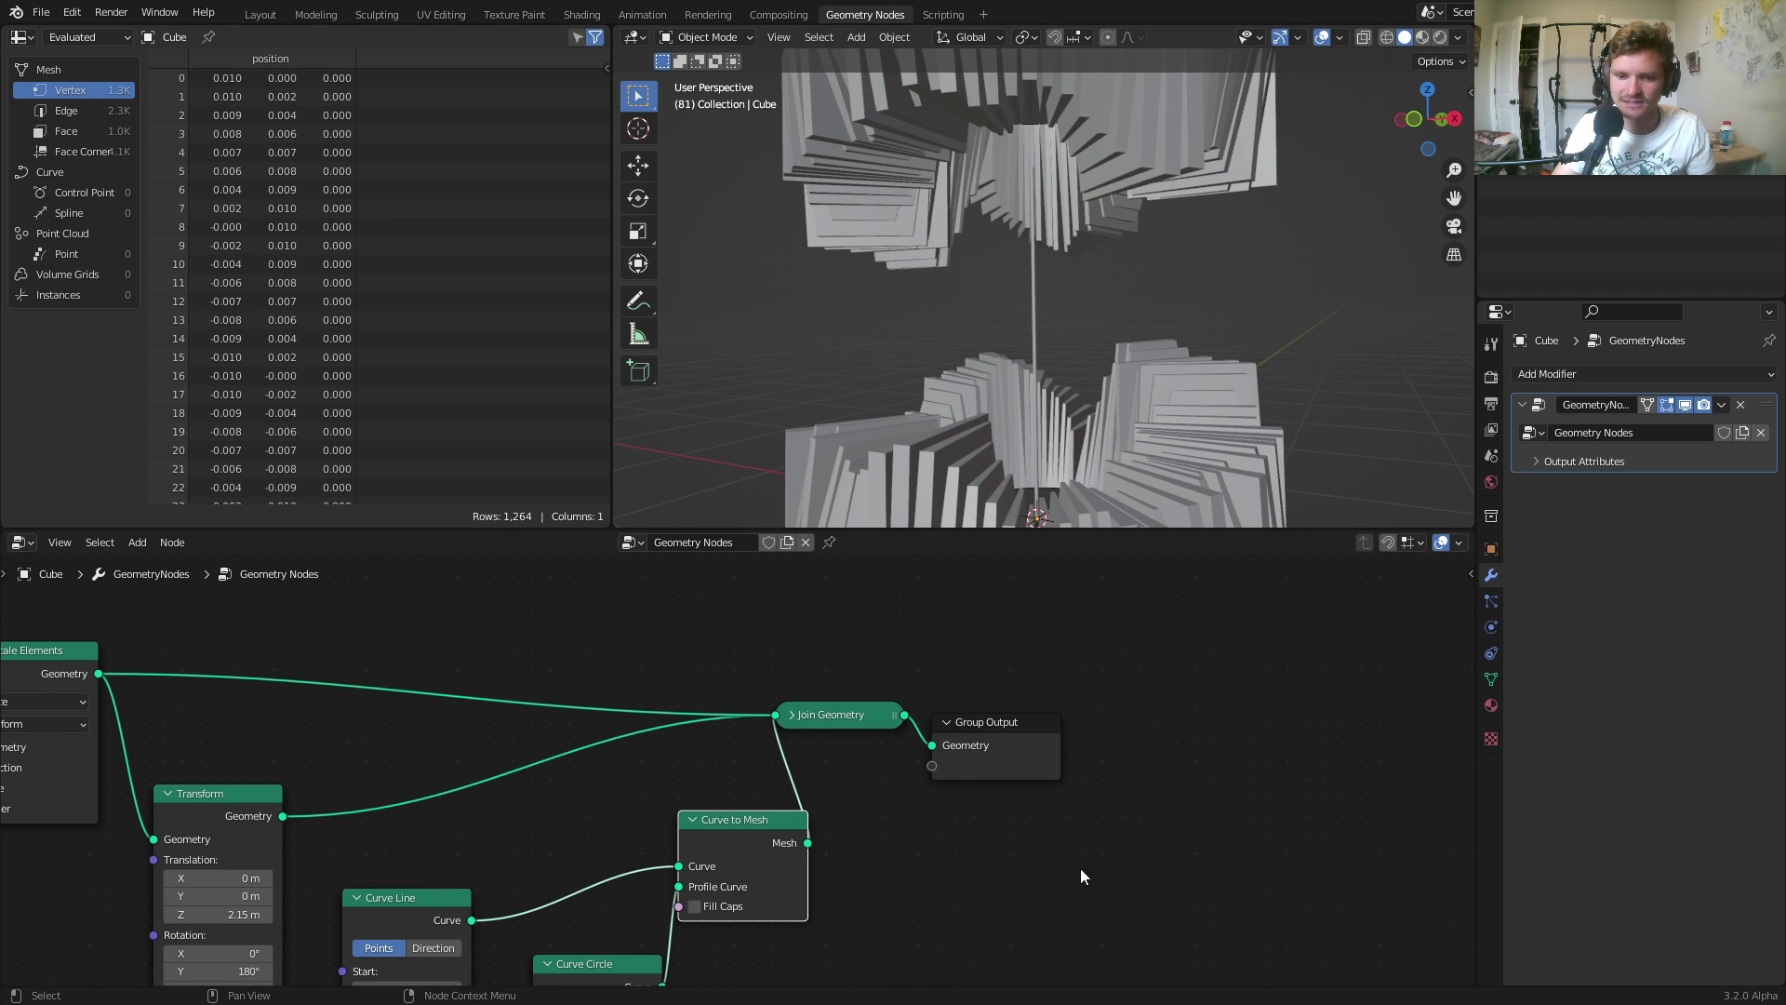
pyautogui.moveTo(1078, 858); pyautogui.dragTo(845, 664)
pyautogui.press('g')
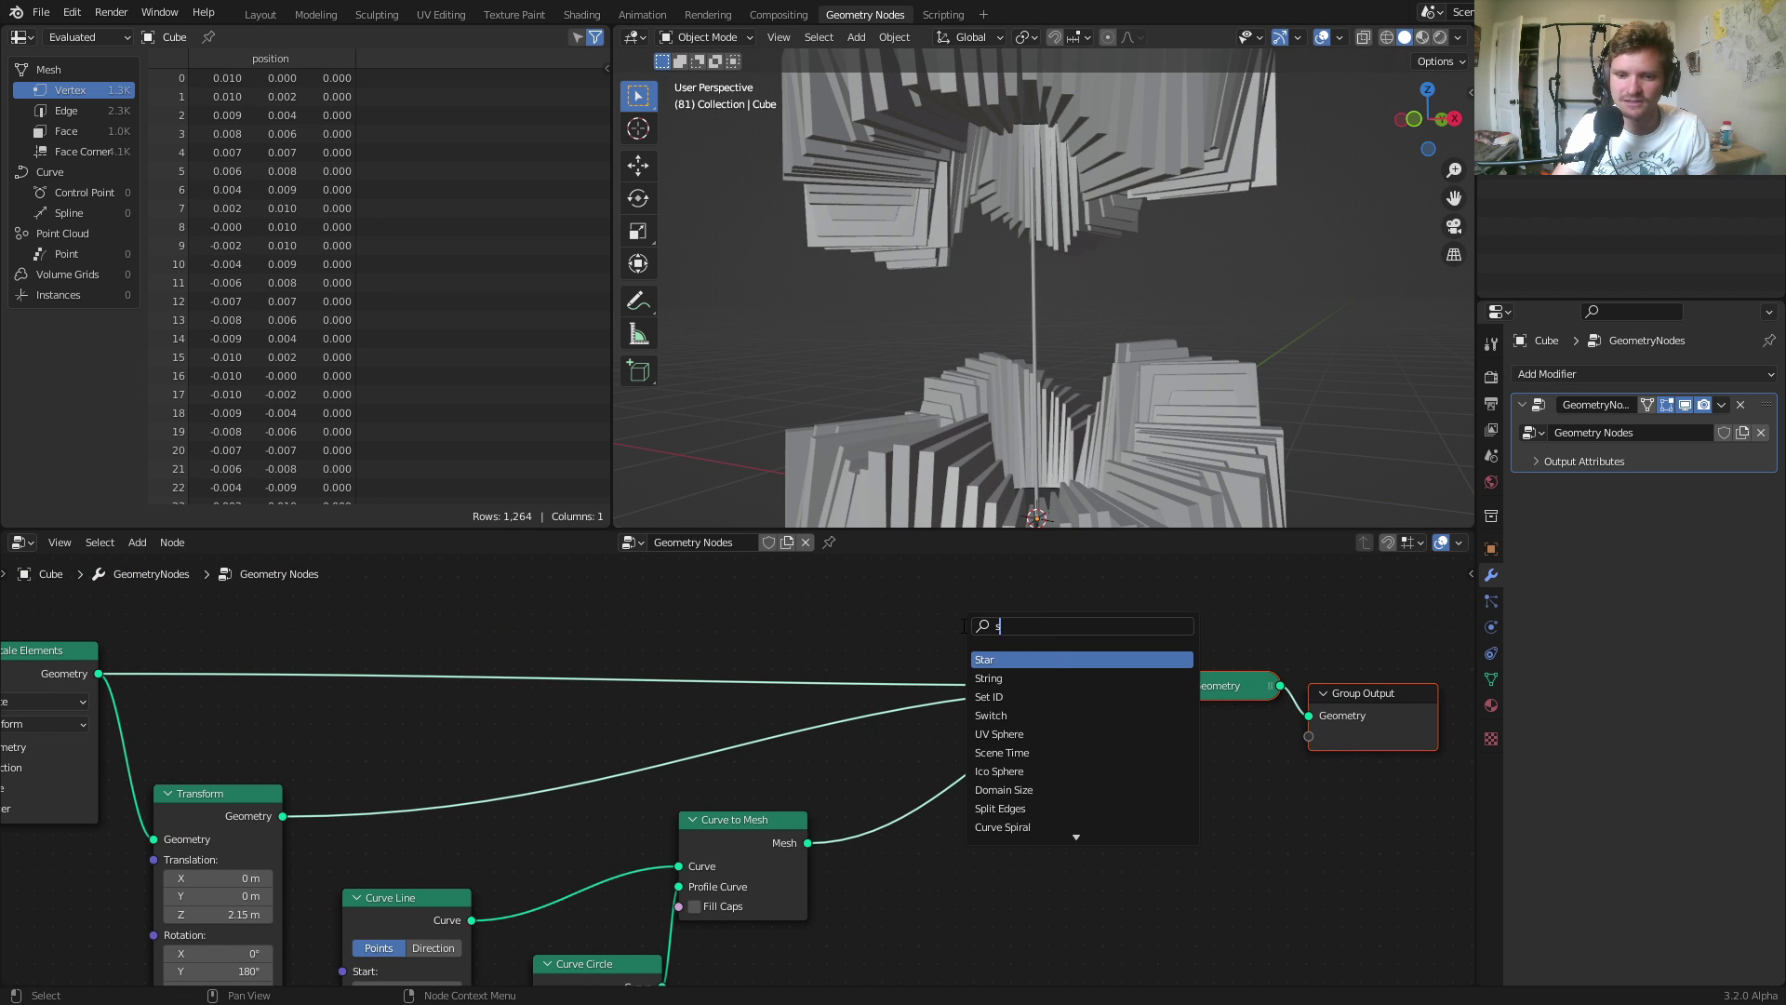
pyautogui.click(1026, 696)
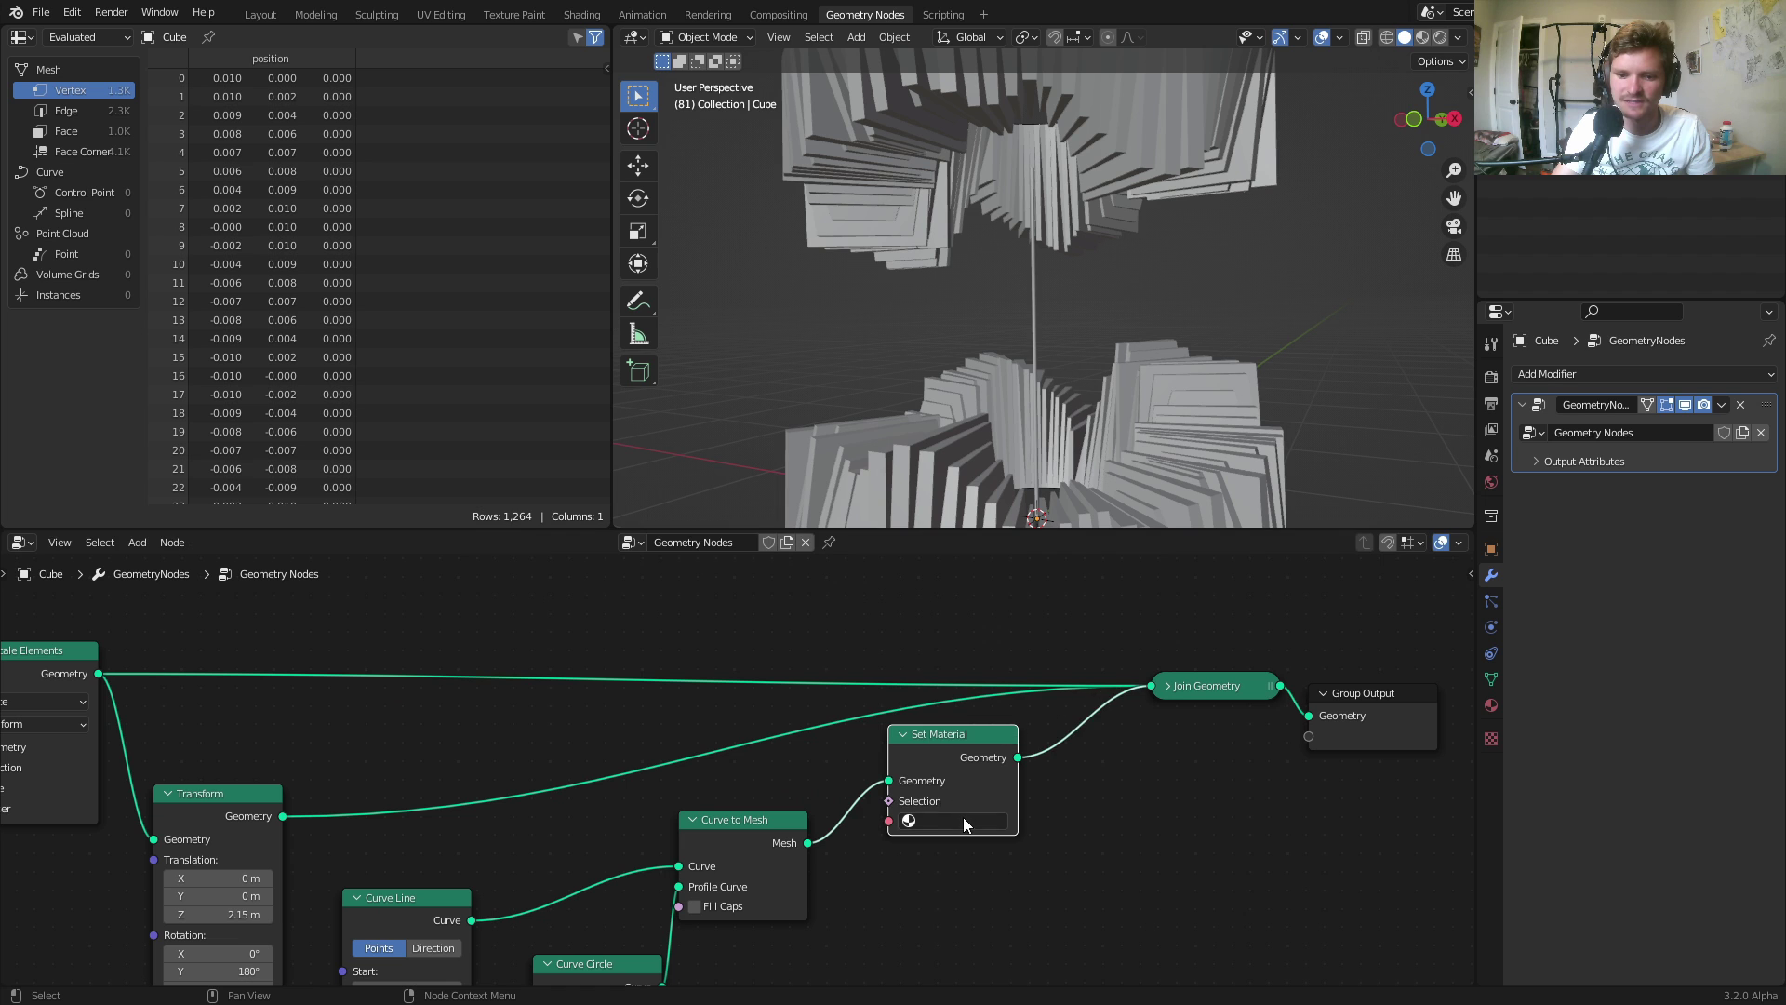
# Switch to the Shading workspace with rendered viewport shading and delete the scene's light.
pyautogui.click(603, 15)
pyautogui.click(1440, 35)
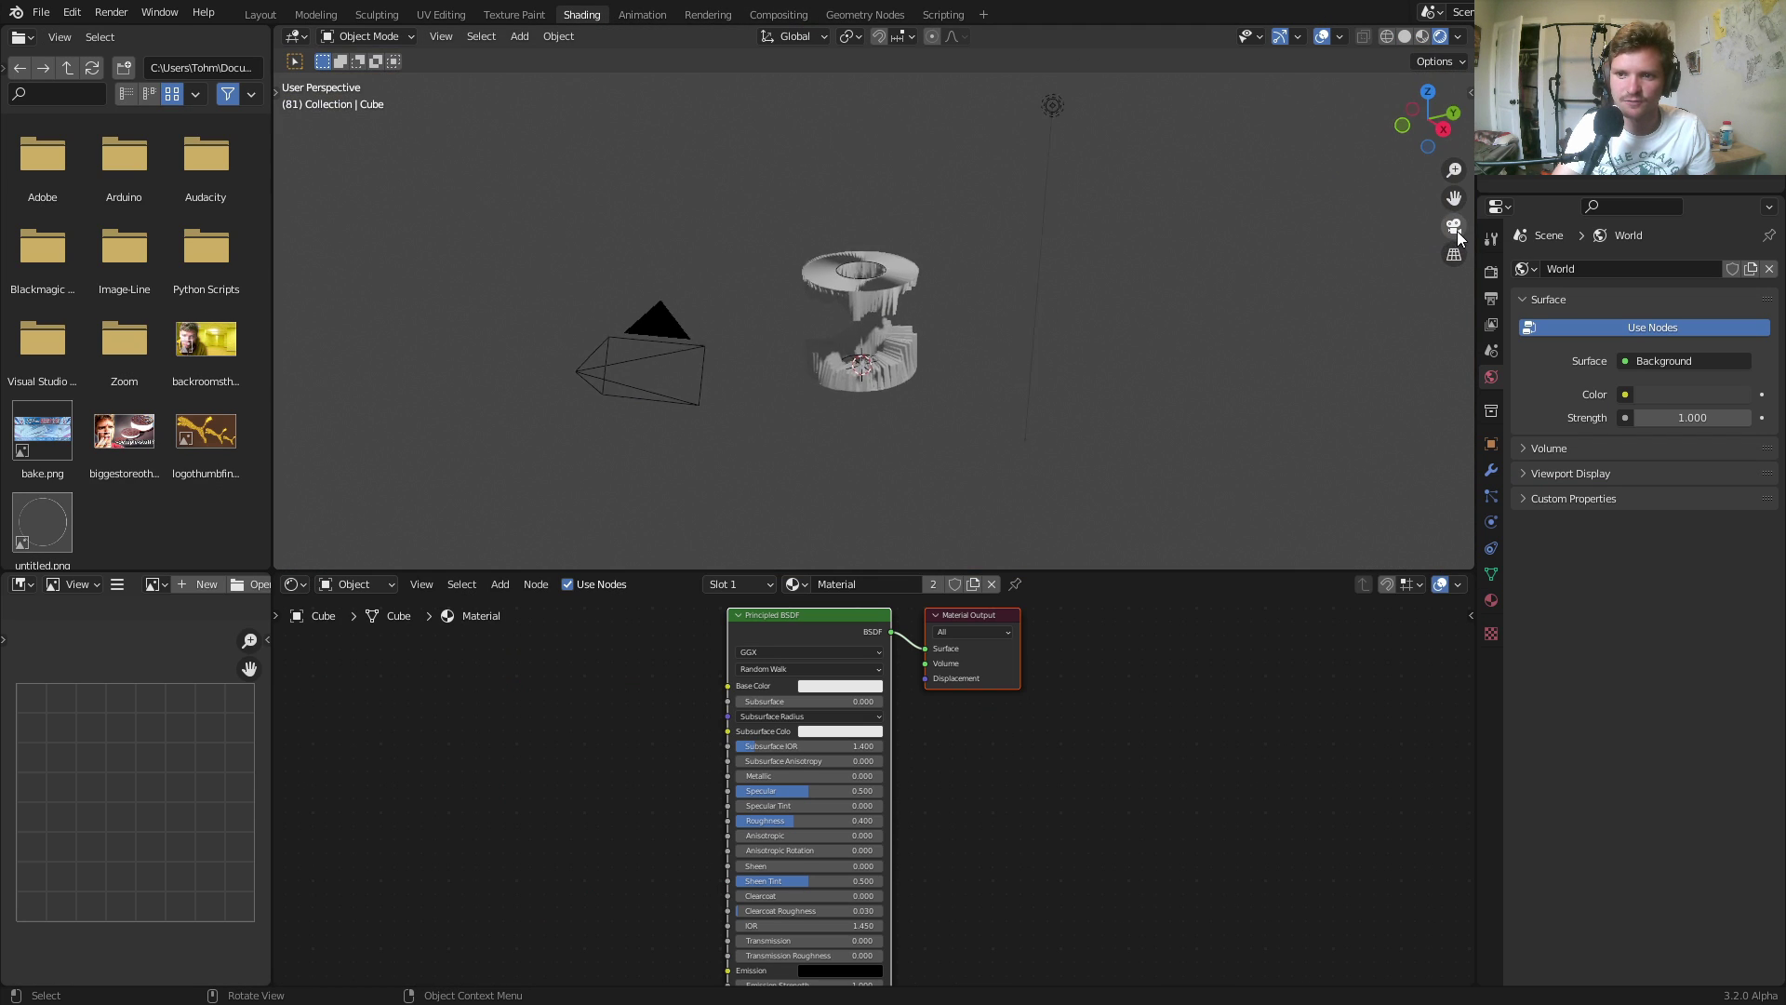
pyautogui.click(1455, 227)
pyautogui.click(1563, 119)
pyautogui.click(1561, 136)
pyautogui.press('x')
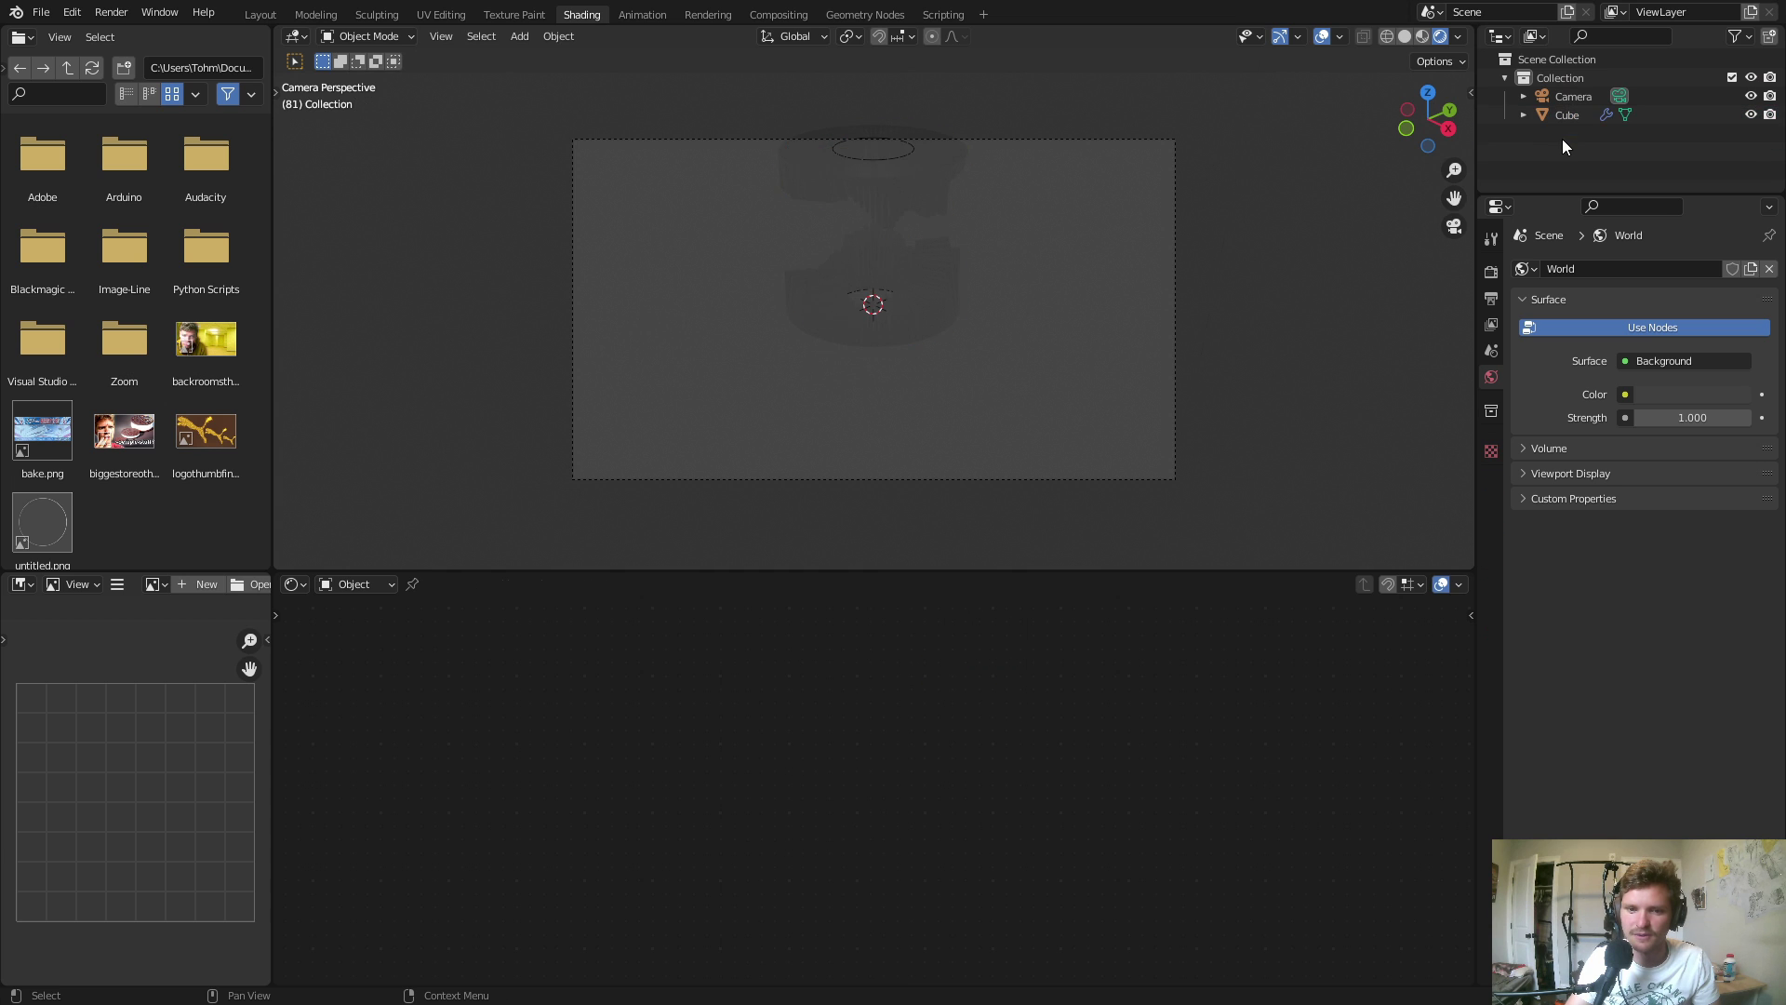
pyautogui.moveTo(930, 216); pyautogui.dragTo(945, 208, button='middle')
# Set the render engine to Cycles and the device to GPU Compute.
pyautogui.click(1491, 271)
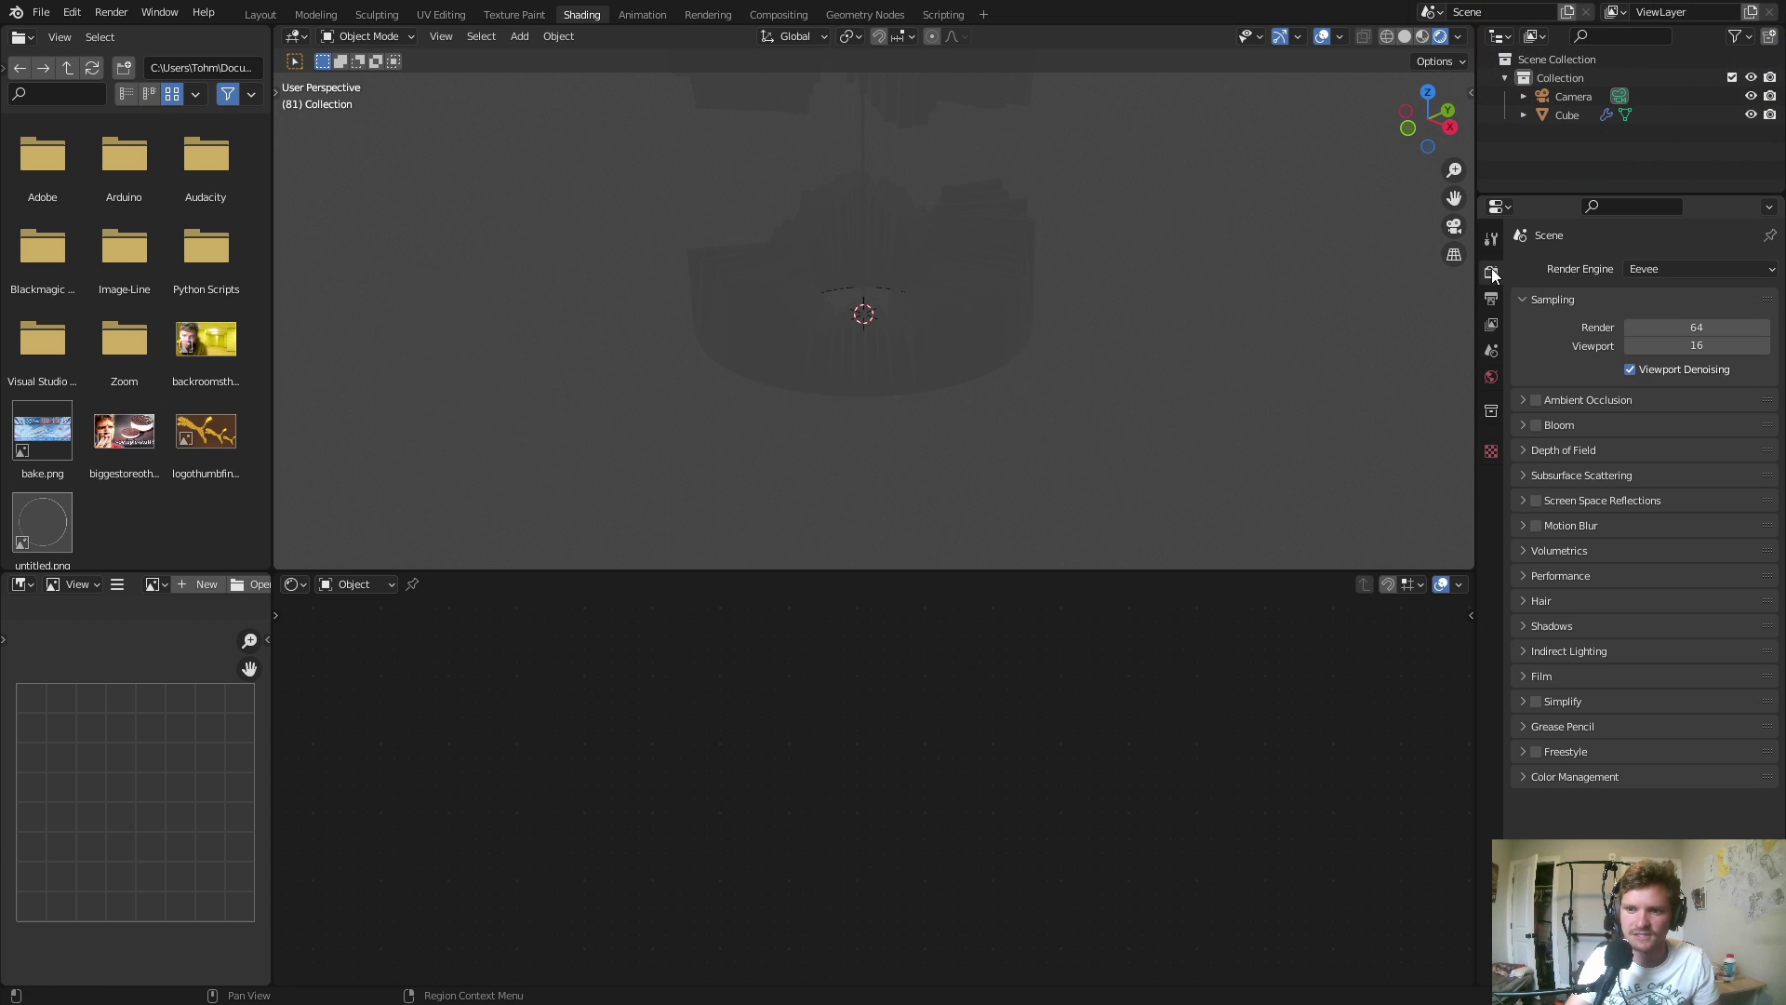
pyautogui.click(1644, 330)
pyautogui.click(1650, 315)
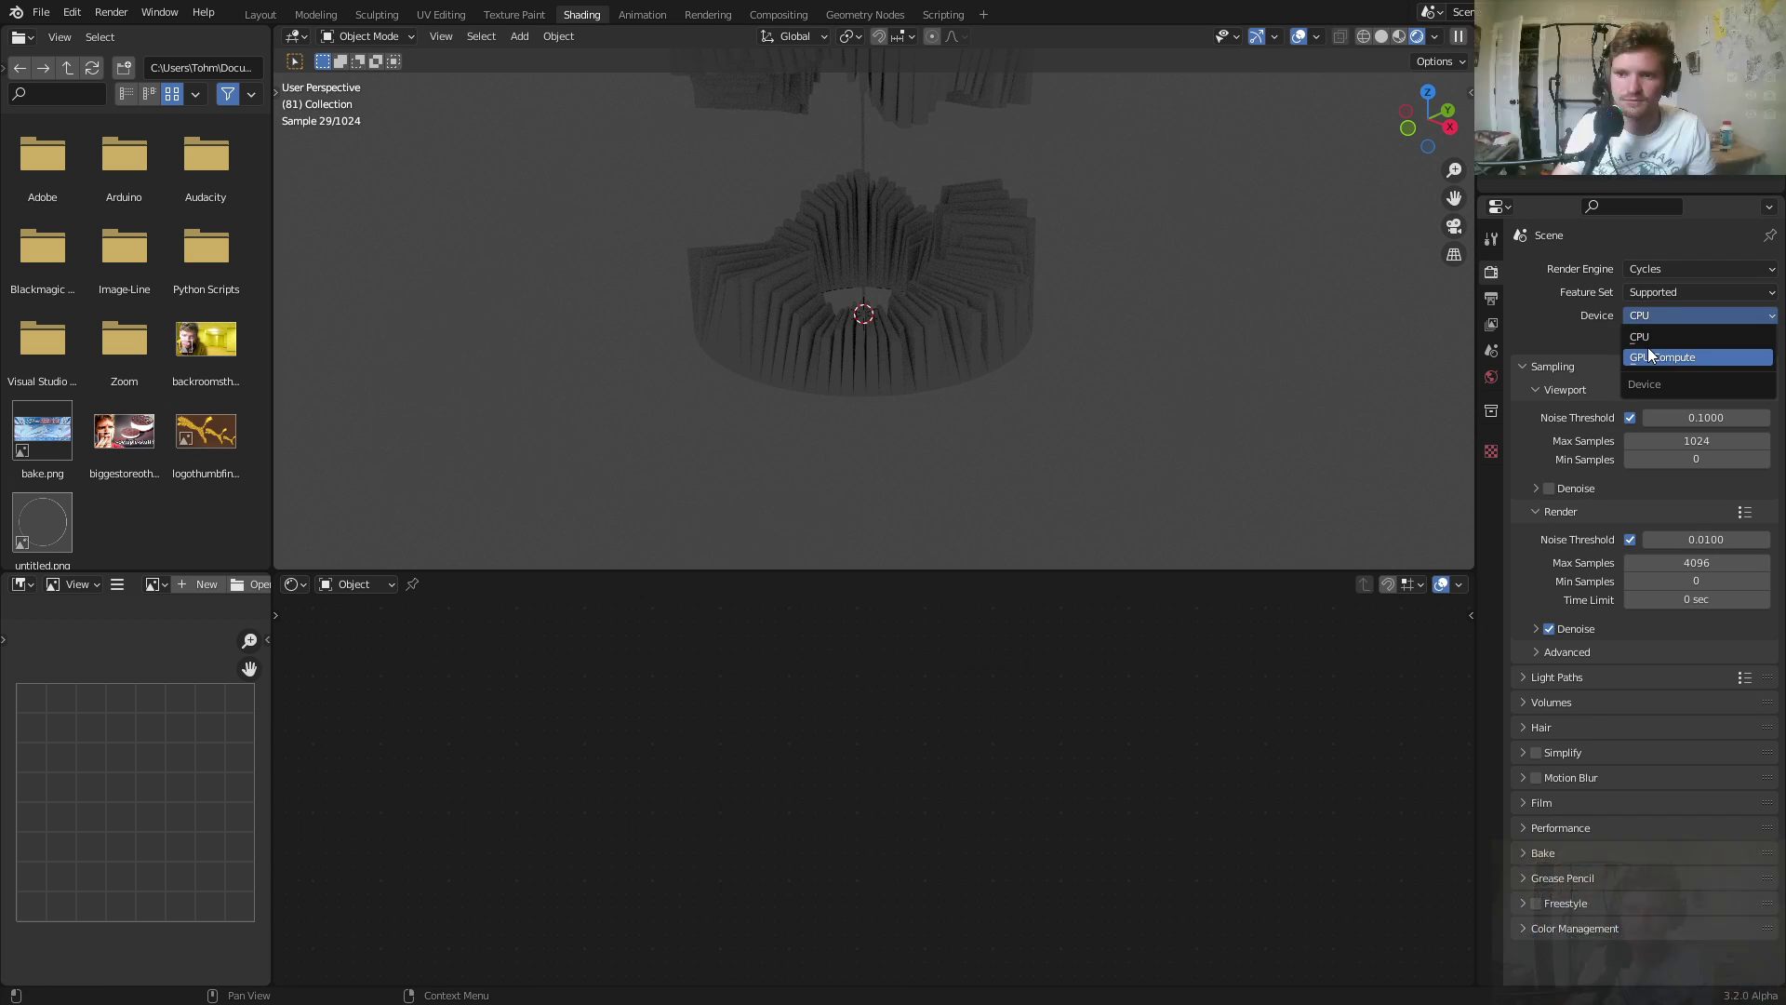
pyautogui.click(1661, 344)
pyautogui.moveTo(1051, 278); pyautogui.dragTo(1035, 402, button='middle')
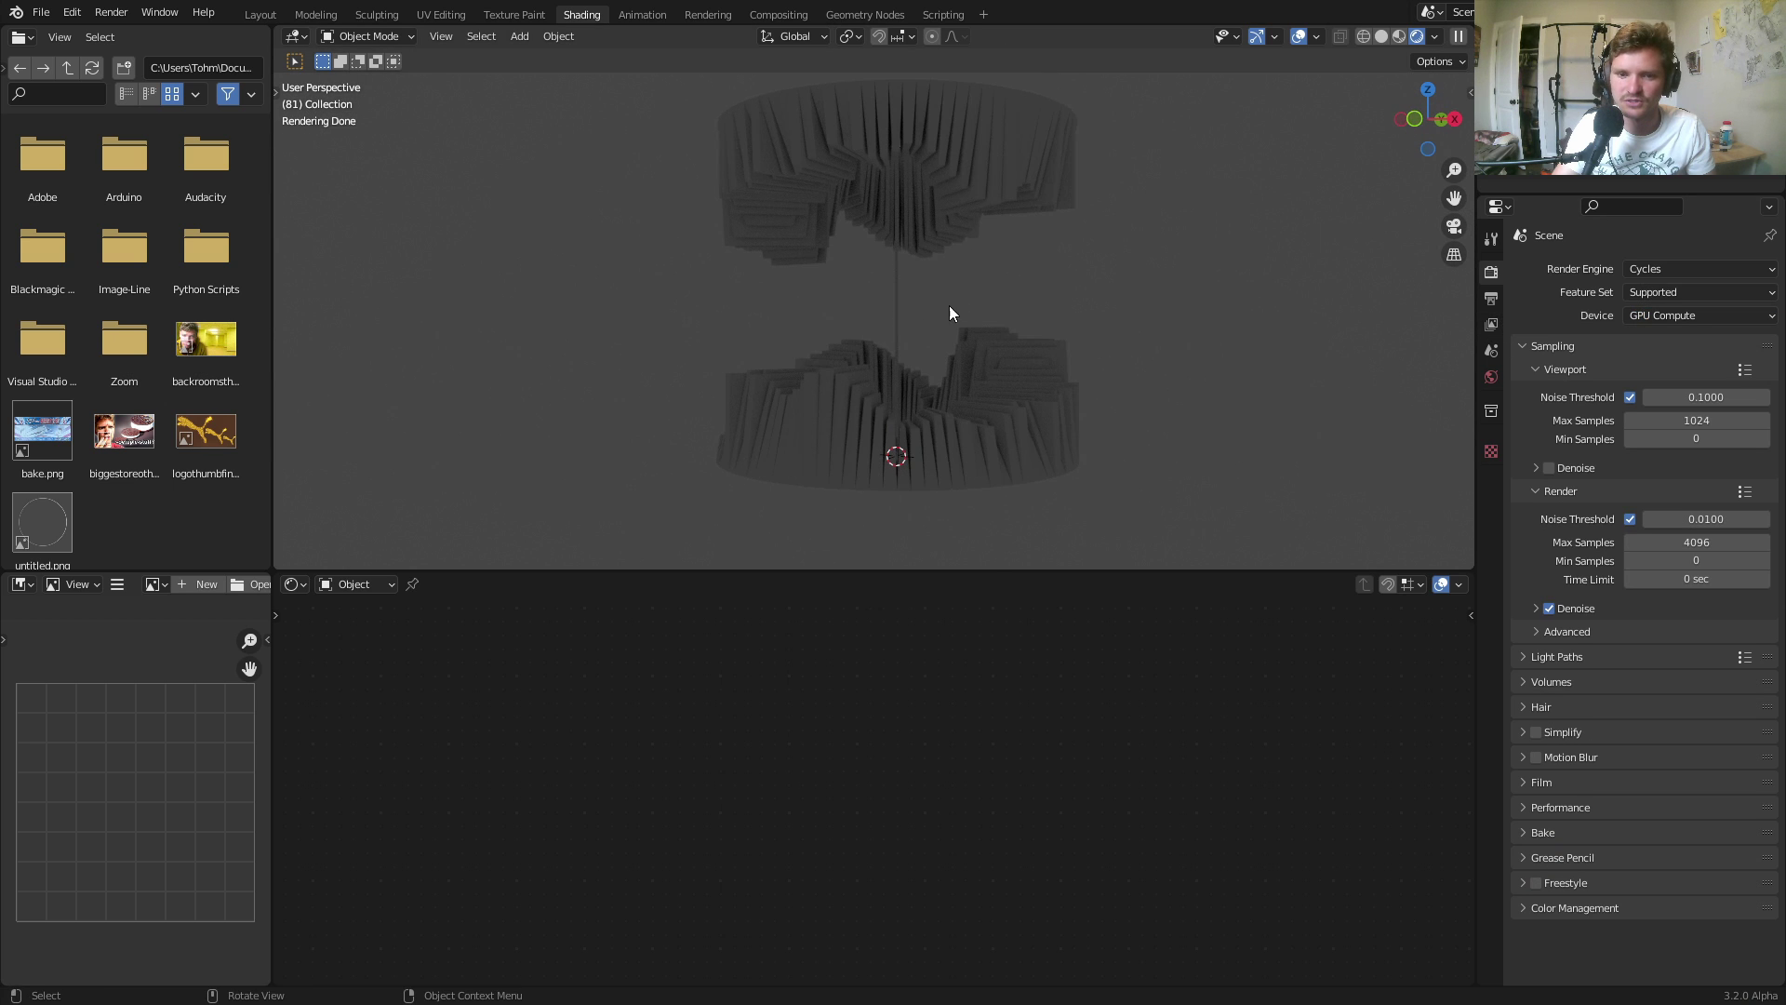
# Rename the cube's material as emission and give it a blue emission color (hue 0.645, saturation 1, value 1) with strength 200.
pyautogui.click(891, 282)
pyautogui.scroll(2, 867, 693)
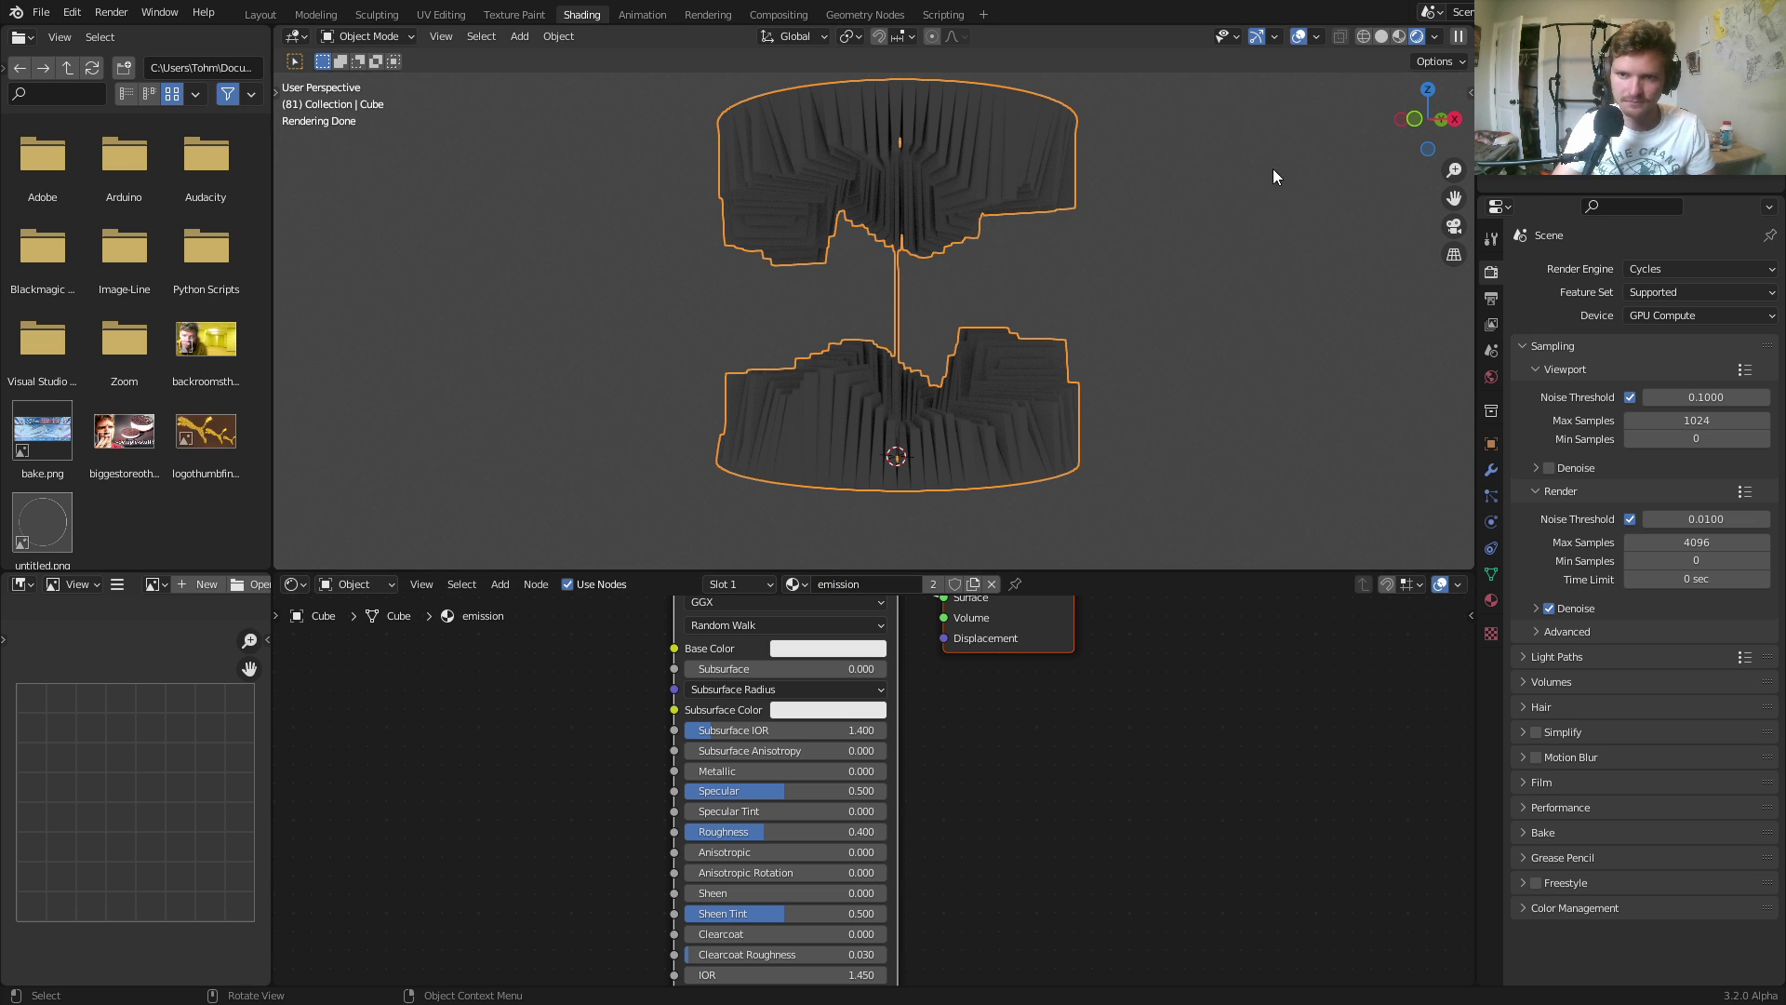
pyautogui.moveTo(843, 967); pyautogui.dragTo(912, 722, button='middle')
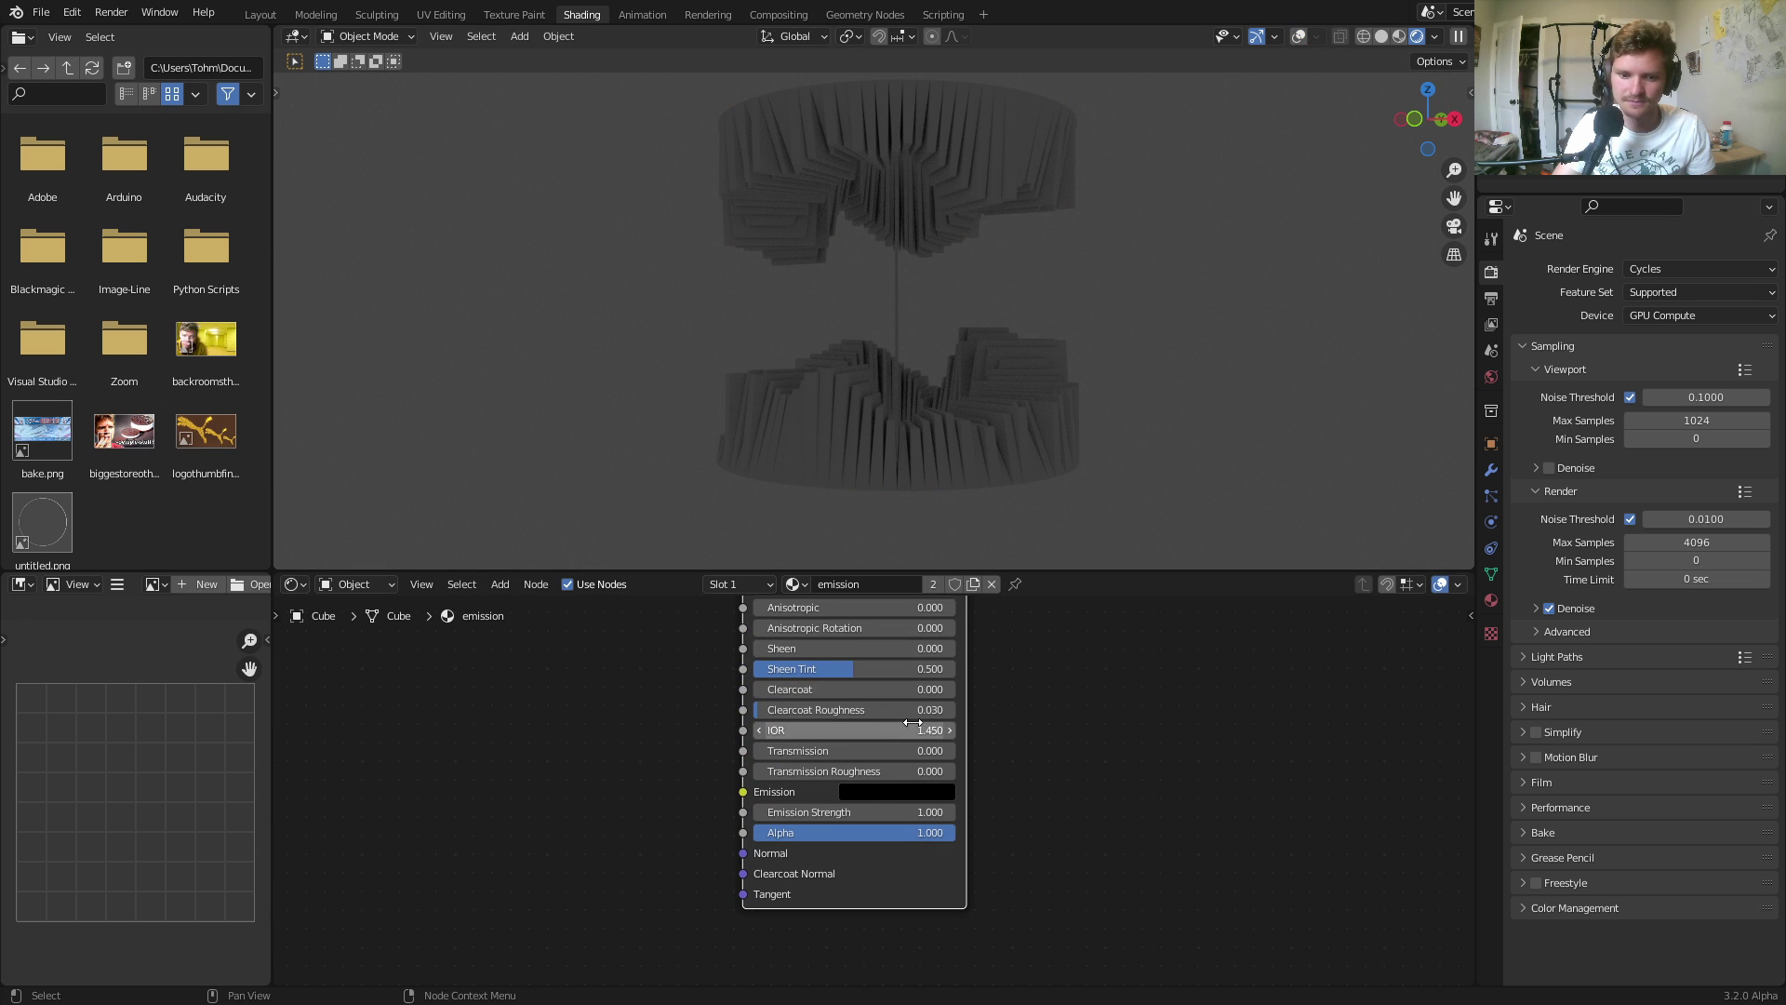
pyautogui.click(875, 797)
pyautogui.moveTo(998, 604); pyautogui.dragTo(998, 560)
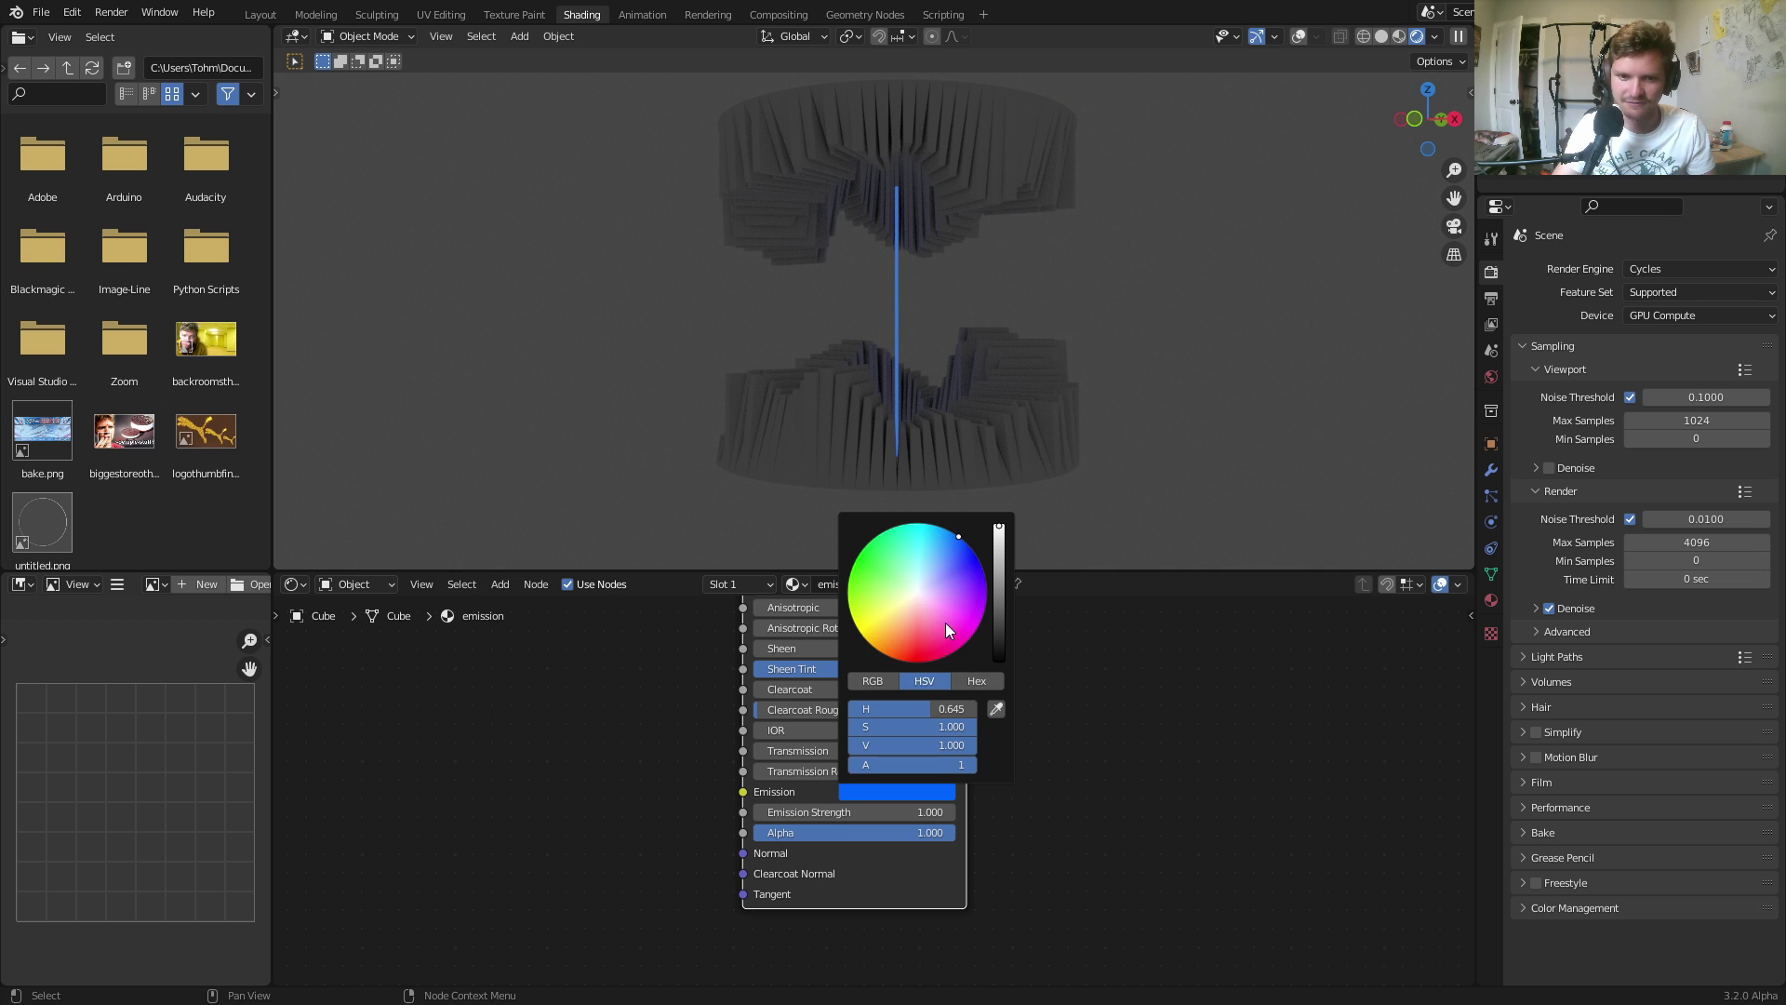
pyautogui.click(837, 811)
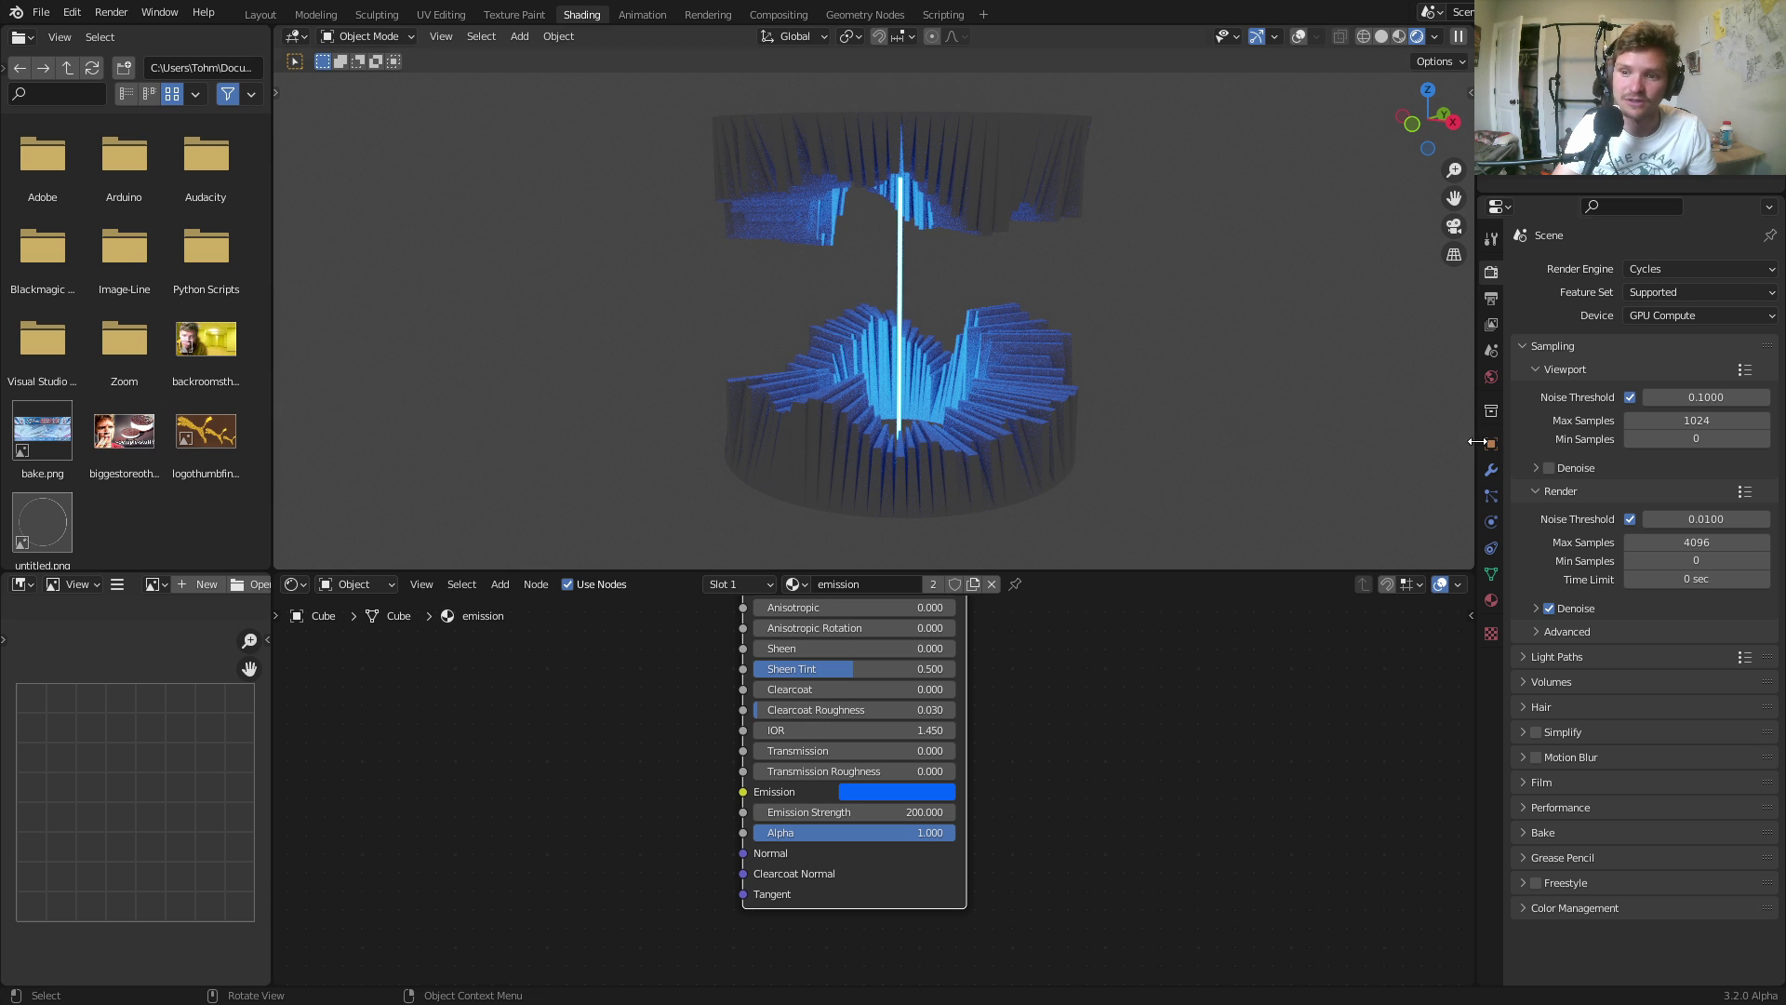
# Set the world background color to black.
pyautogui.click(1491, 377)
pyautogui.click(1685, 387)
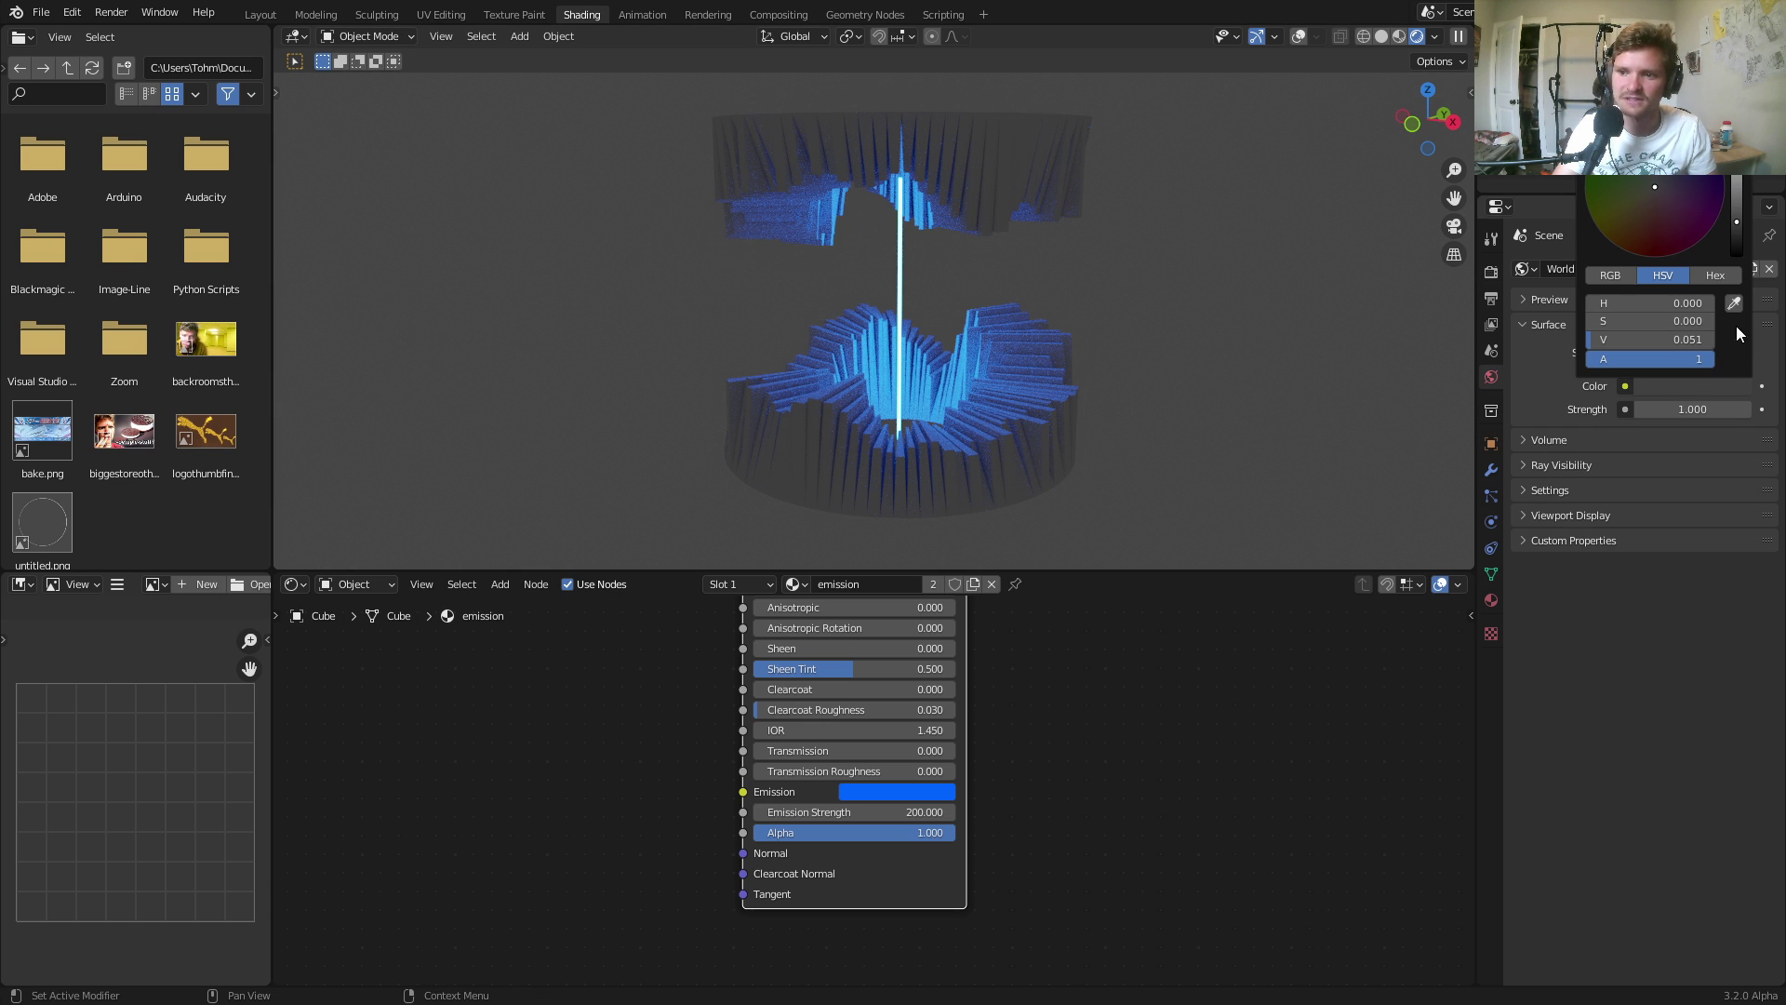
pyautogui.moveTo(1728, 250); pyautogui.dragTo(1737, 258)
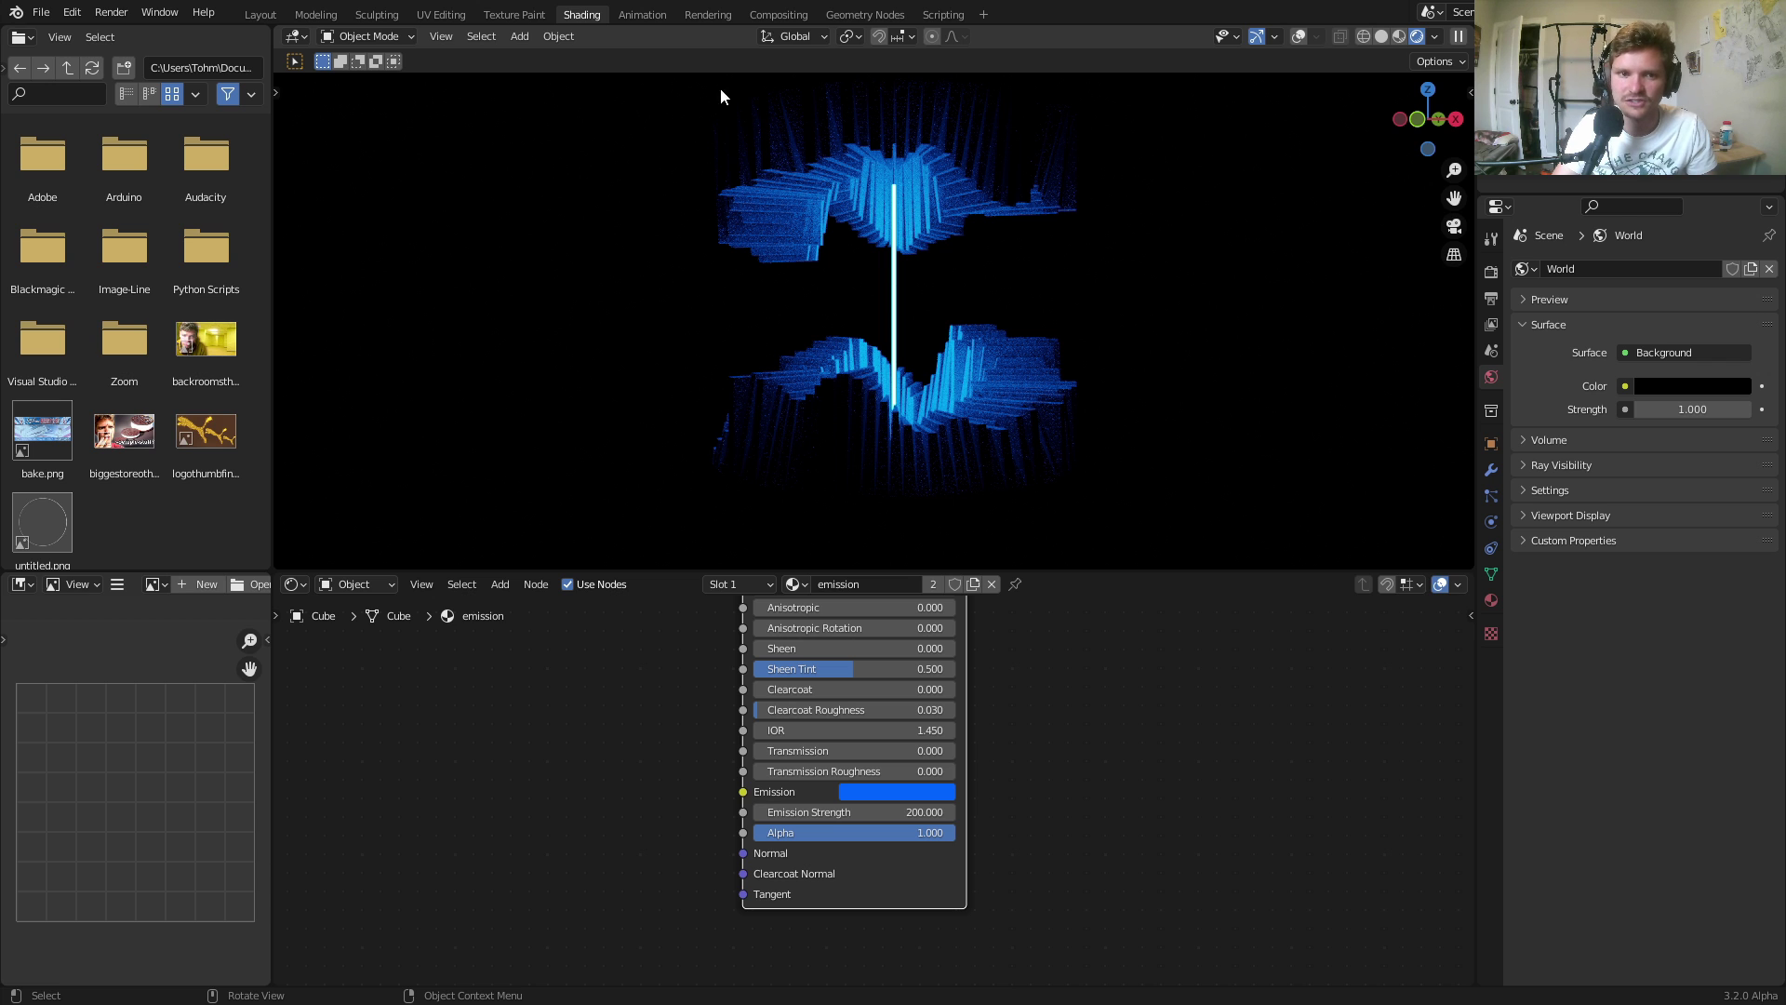
# Return to the Geometry Nodes workspace and extend the Curve Line to End Z 2.07 m and Start Z -0.25 m.
pyautogui.click(861, 15)
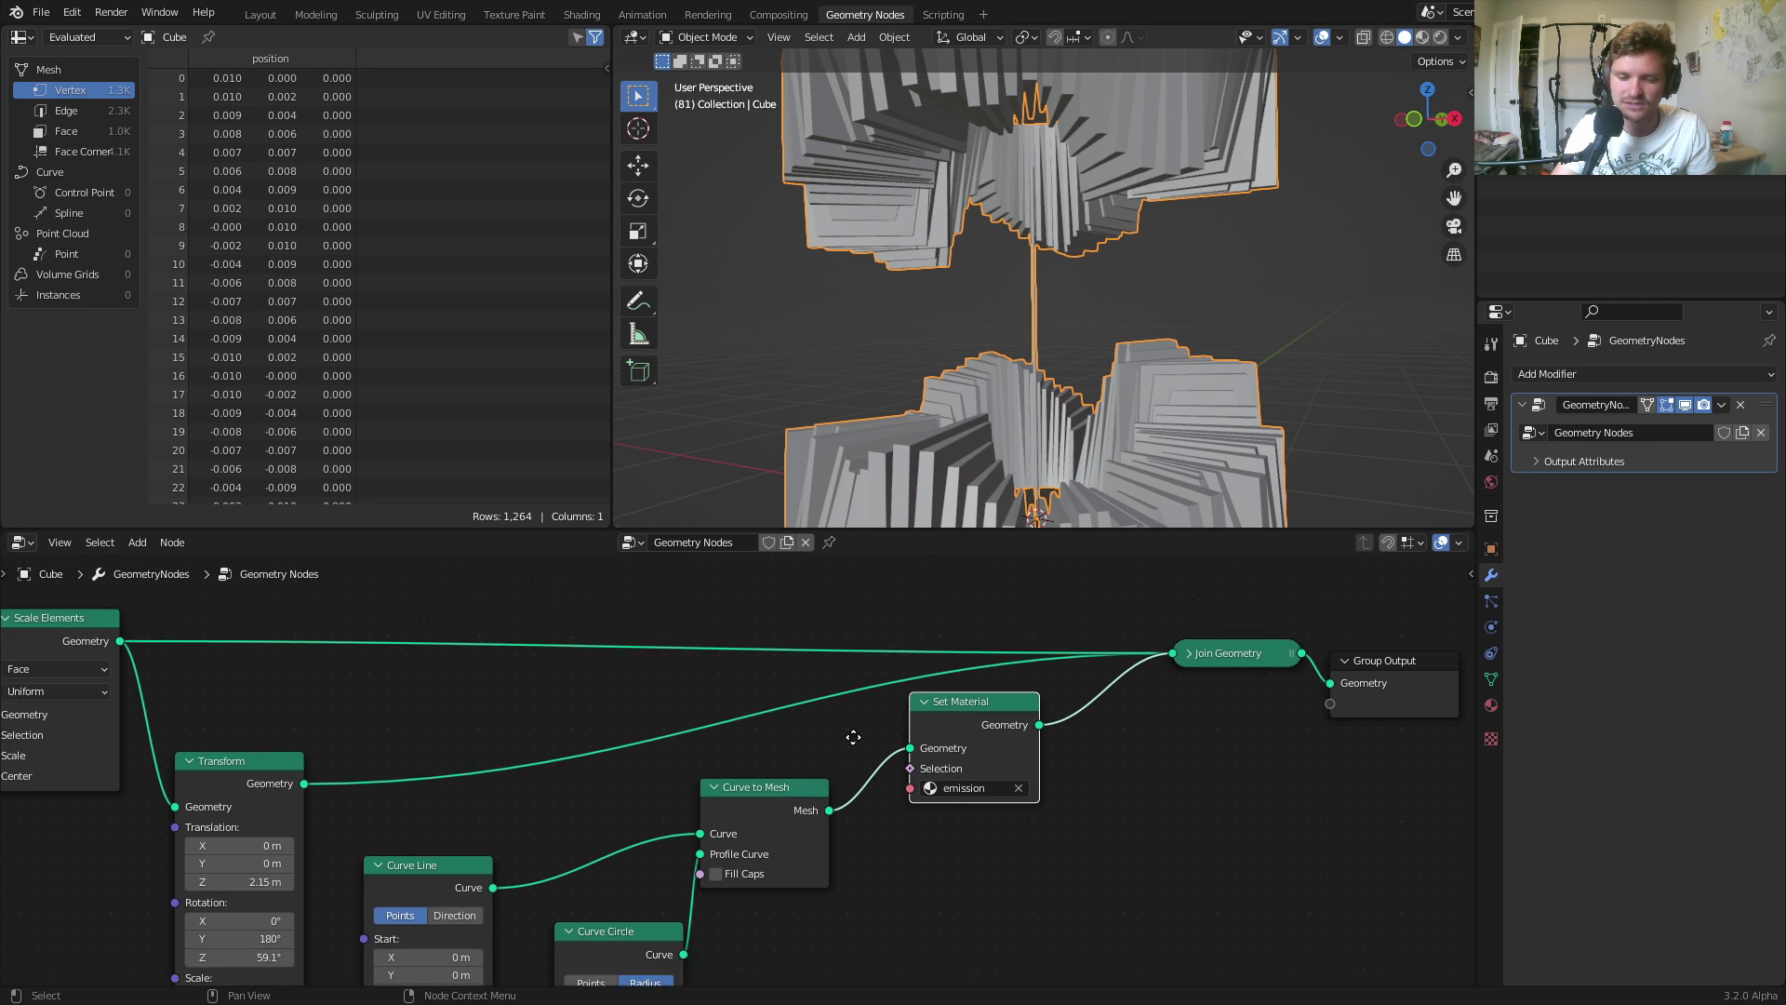
pyautogui.moveTo(913, 647); pyautogui.dragTo(1052, 500, button='middle')
pyautogui.moveTo(1103, 114); pyautogui.dragTo(1174, 128, button='middle')
pyautogui.moveTo(662, 796); pyautogui.dragTo(695, 746, button='middle')
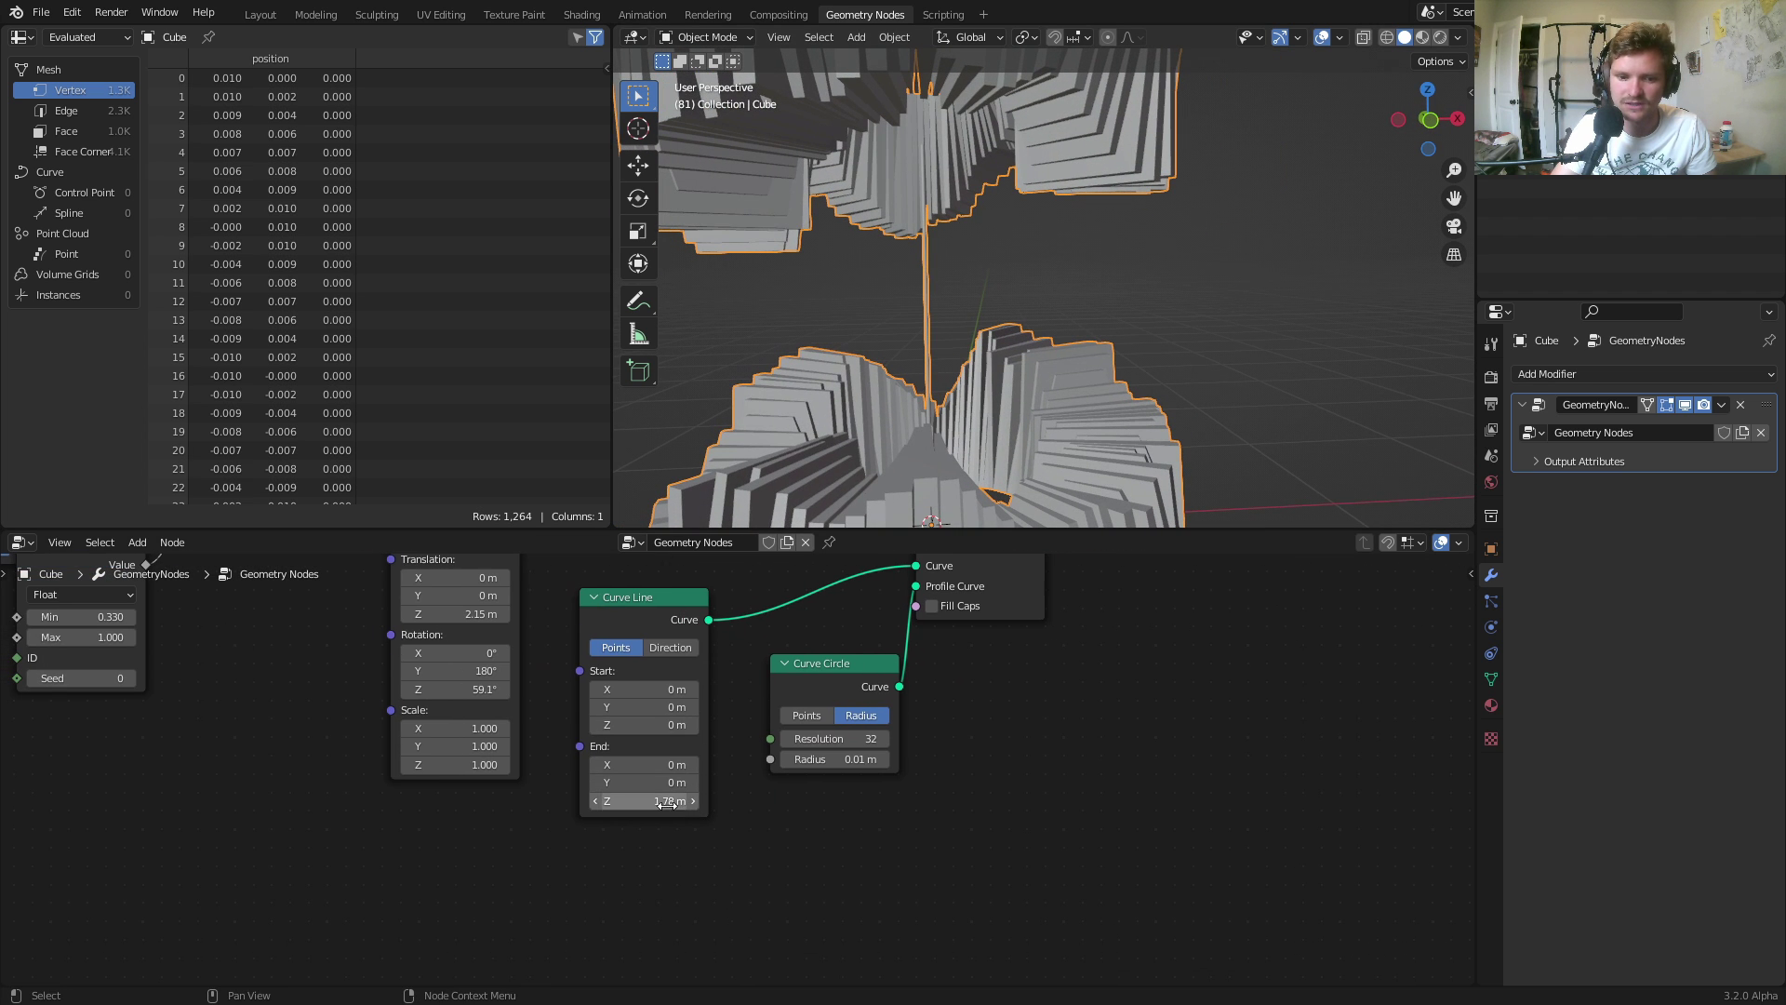
pyautogui.moveTo(664, 802); pyautogui.dragTo(698, 803)
pyautogui.scroll(-3, 982, 421)
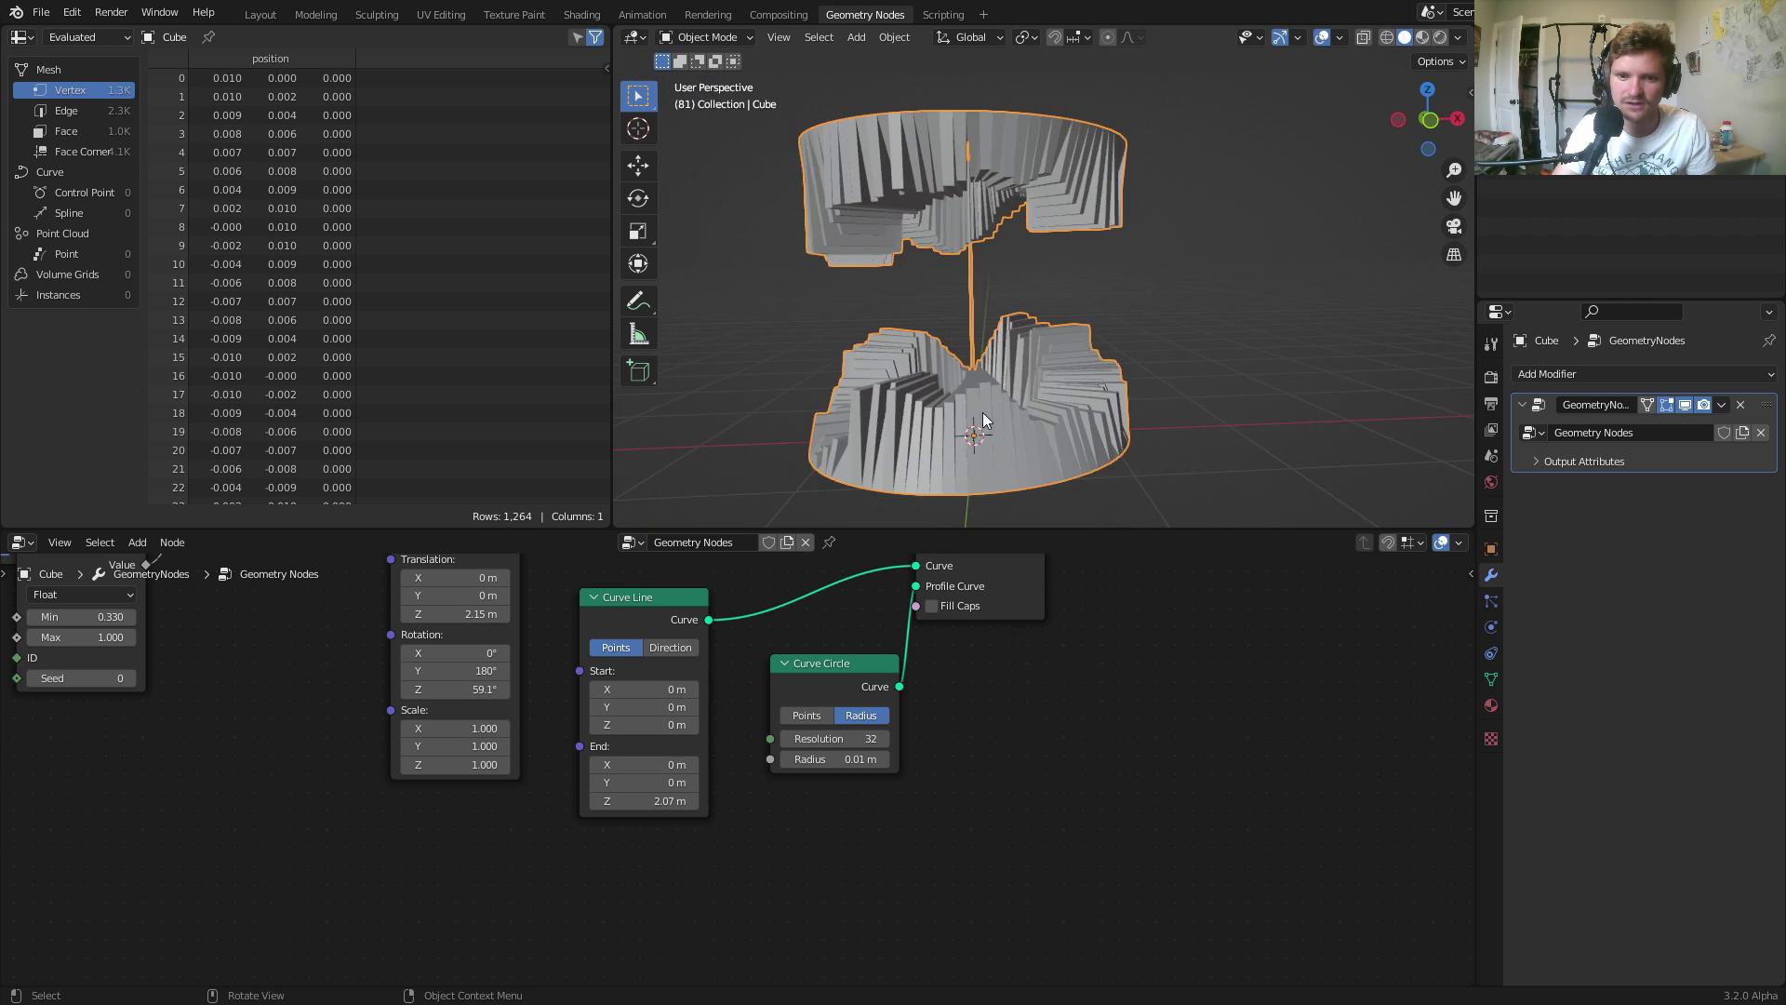
pyautogui.moveTo(986, 420); pyautogui.dragTo(916, 476, button='middle')
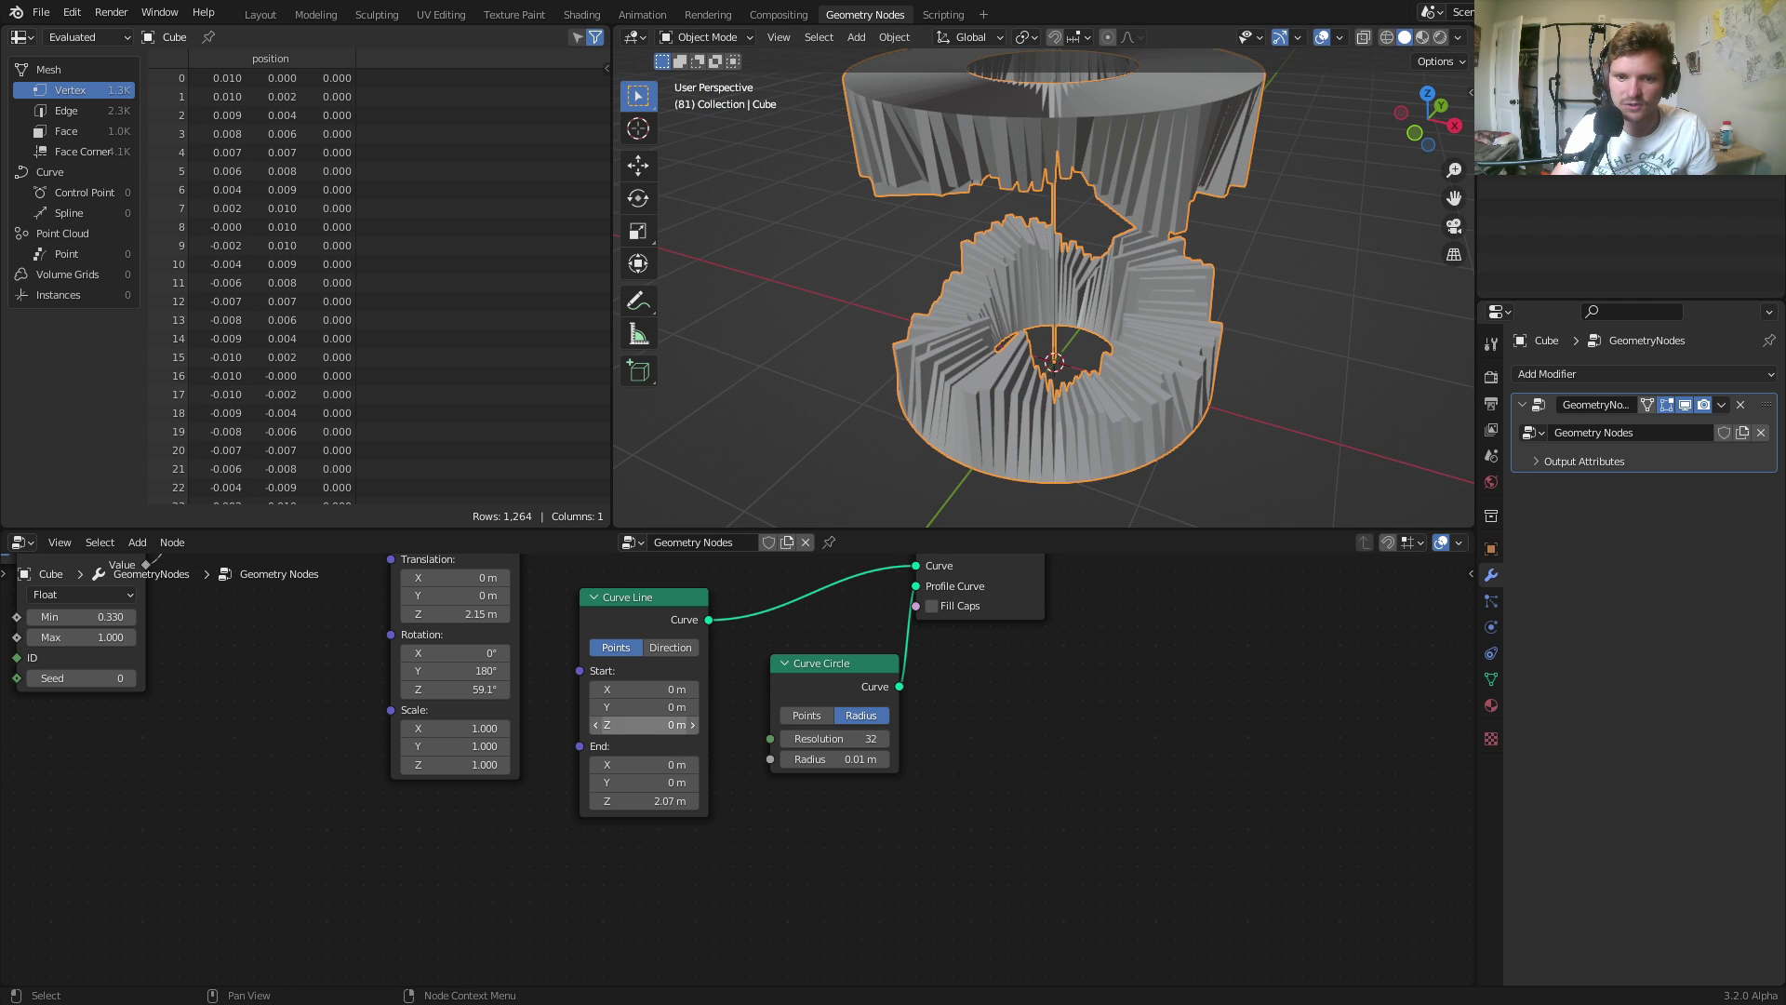
pyautogui.moveTo(662, 725); pyautogui.dragTo(639, 724)
# Preview the Set Material node's output alone and switch the output back to Join Geometry.
pyautogui.scroll(-4, 835, 666)
pyautogui.moveTo(828, 654); pyautogui.dragTo(757, 711, button='middle')
pyautogui.keyDown('ctrl'); pyautogui.keyDown('shift'); pyautogui.click(996, 606); pyautogui.keyUp('shift'); pyautogui.keyUp('ctrl')
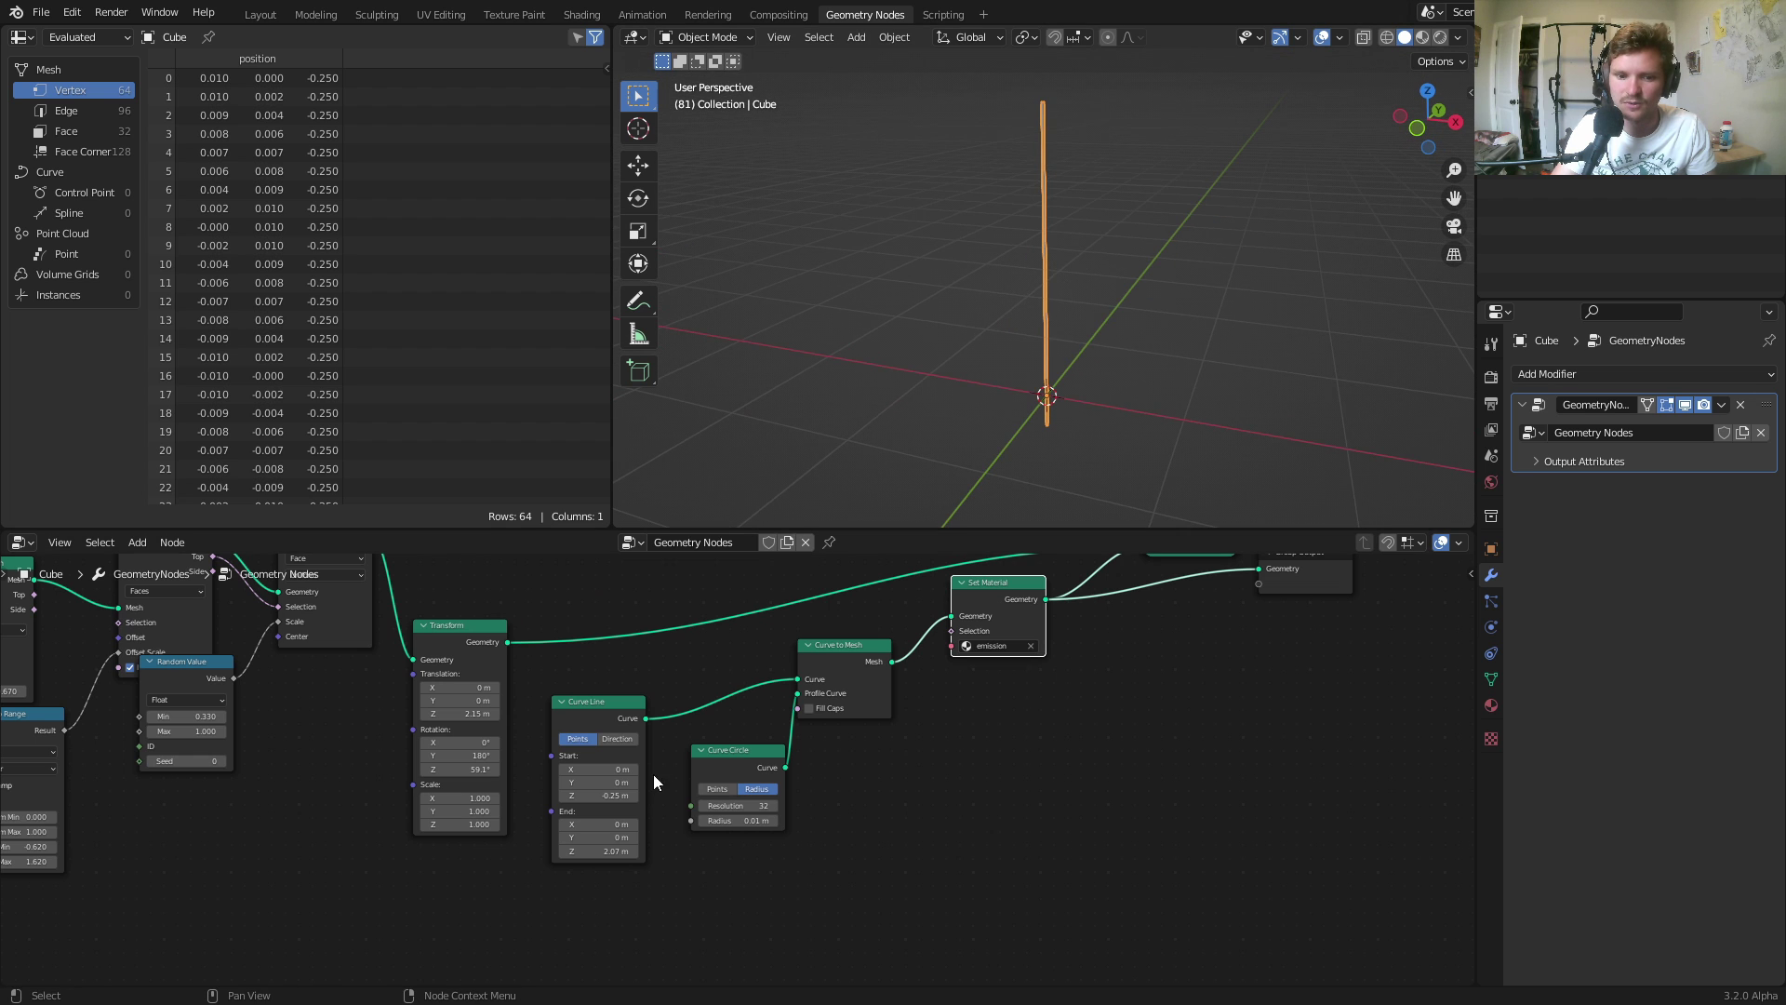
pyautogui.moveTo(1206, 644); pyautogui.dragTo(920, 805, button='middle')
pyautogui.keyDown('ctrl'); pyautogui.keyDown('shift'); pyautogui.click(922, 702); pyautogui.keyUp('shift'); pyautogui.keyUp('ctrl')
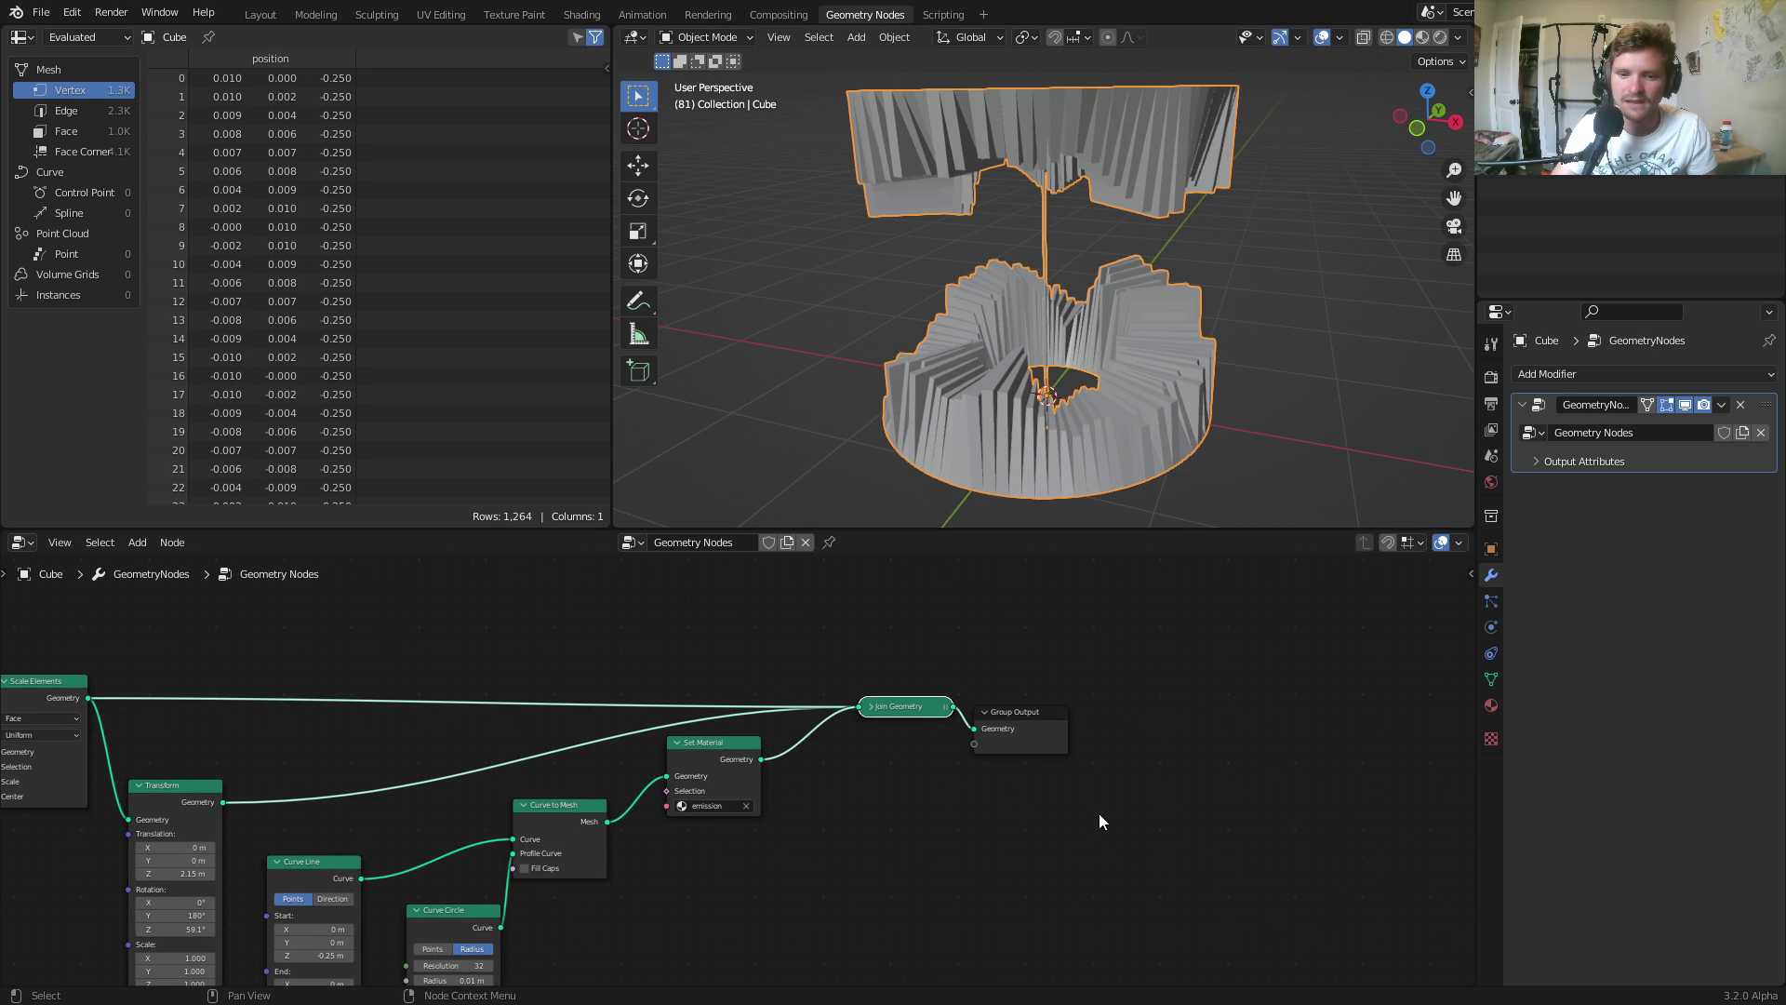
# Move the output, Set Material, Curve to Mesh and Curve Circle nodes away to open up space after the Curve Line.
pyautogui.press('g')
pyautogui.click(1171, 633)
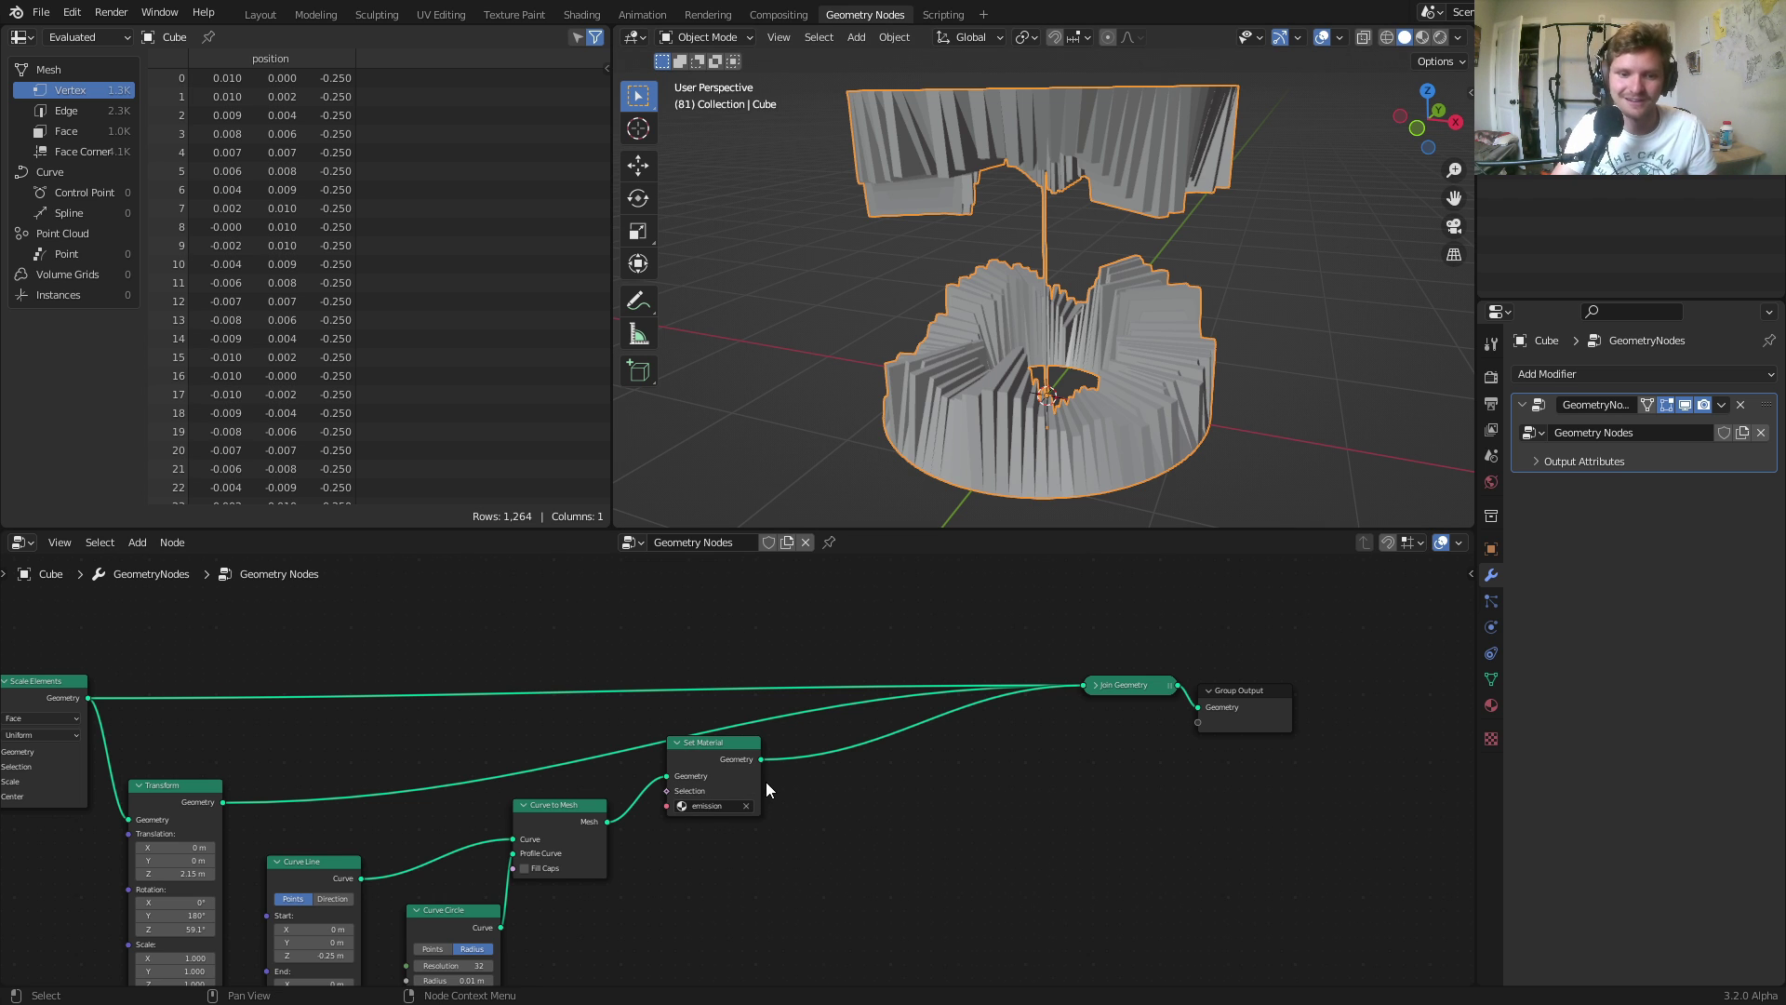
pyautogui.scroll(2, 767, 782)
pyautogui.moveTo(808, 843); pyautogui.dragTo(536, 666)
pyautogui.press('g')
pyautogui.click(934, 687)
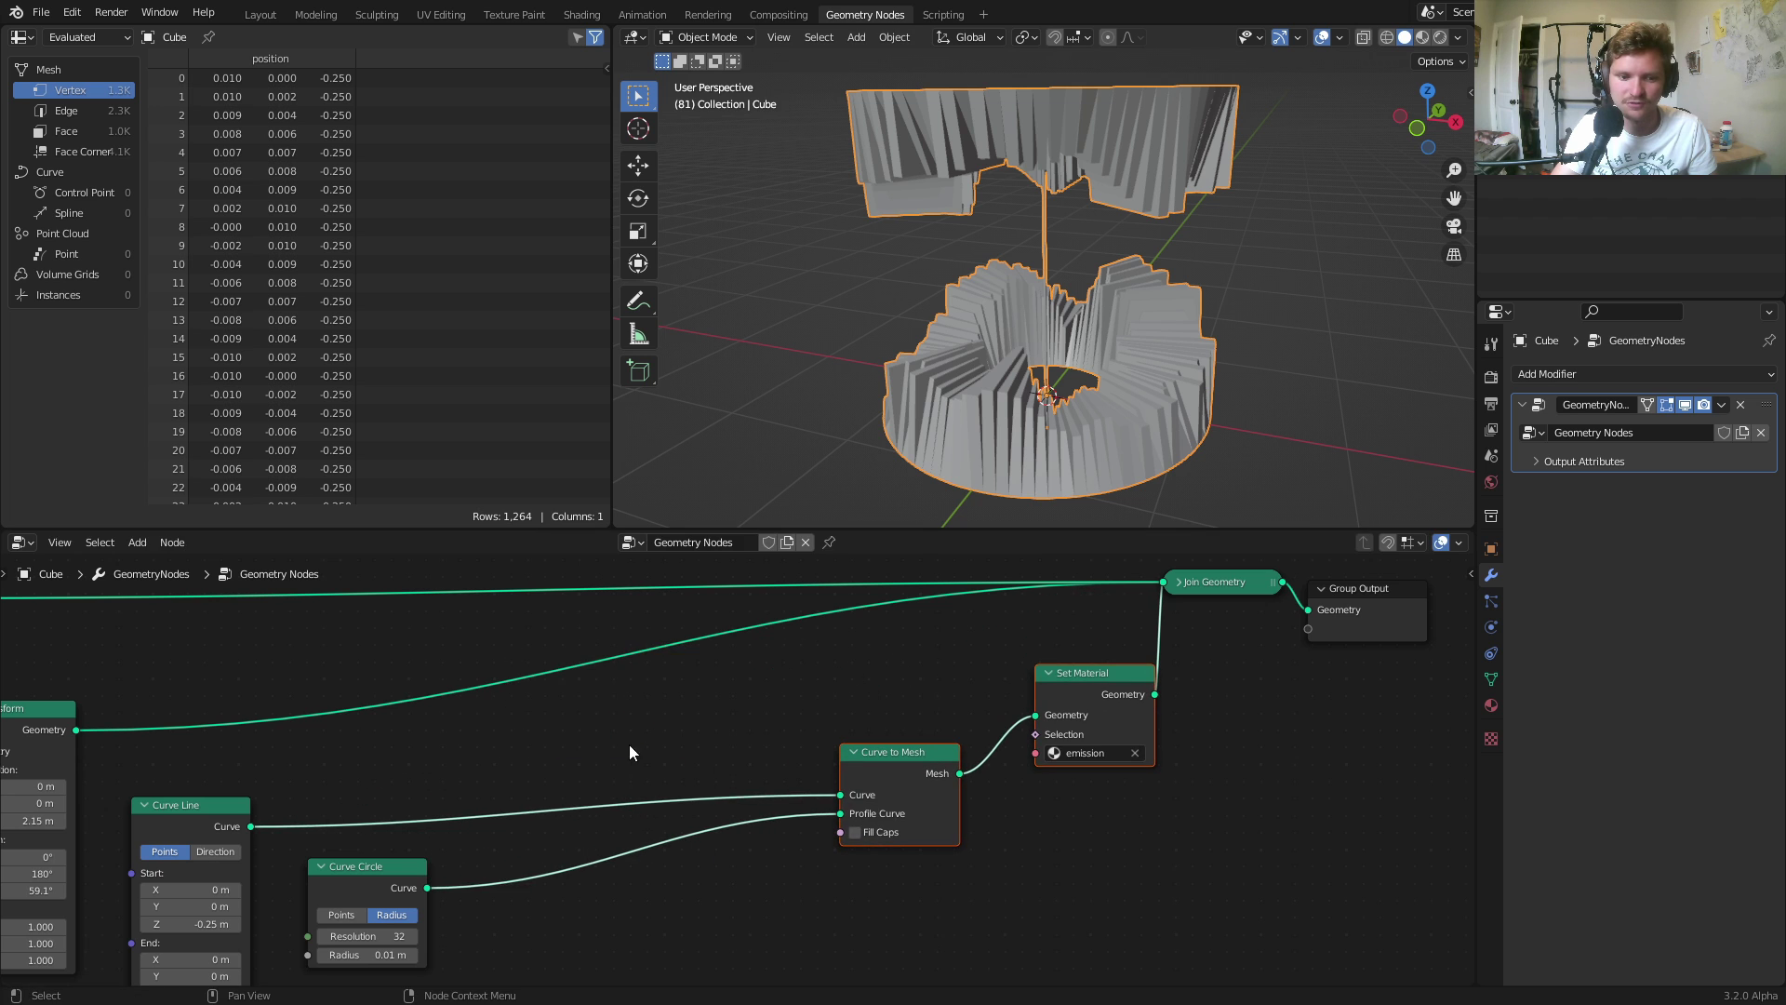
pyautogui.moveTo(400, 869); pyautogui.dragTo(946, 929)
# Insert a Set Curve Radius node between the Curve Line and Curve to Mesh nodes.
pyautogui.moveTo(607, 687); pyautogui.dragTo(618, 620, button='middle')
pyautogui.hotkey('shift', 'a')
pyautogui.write('set r')
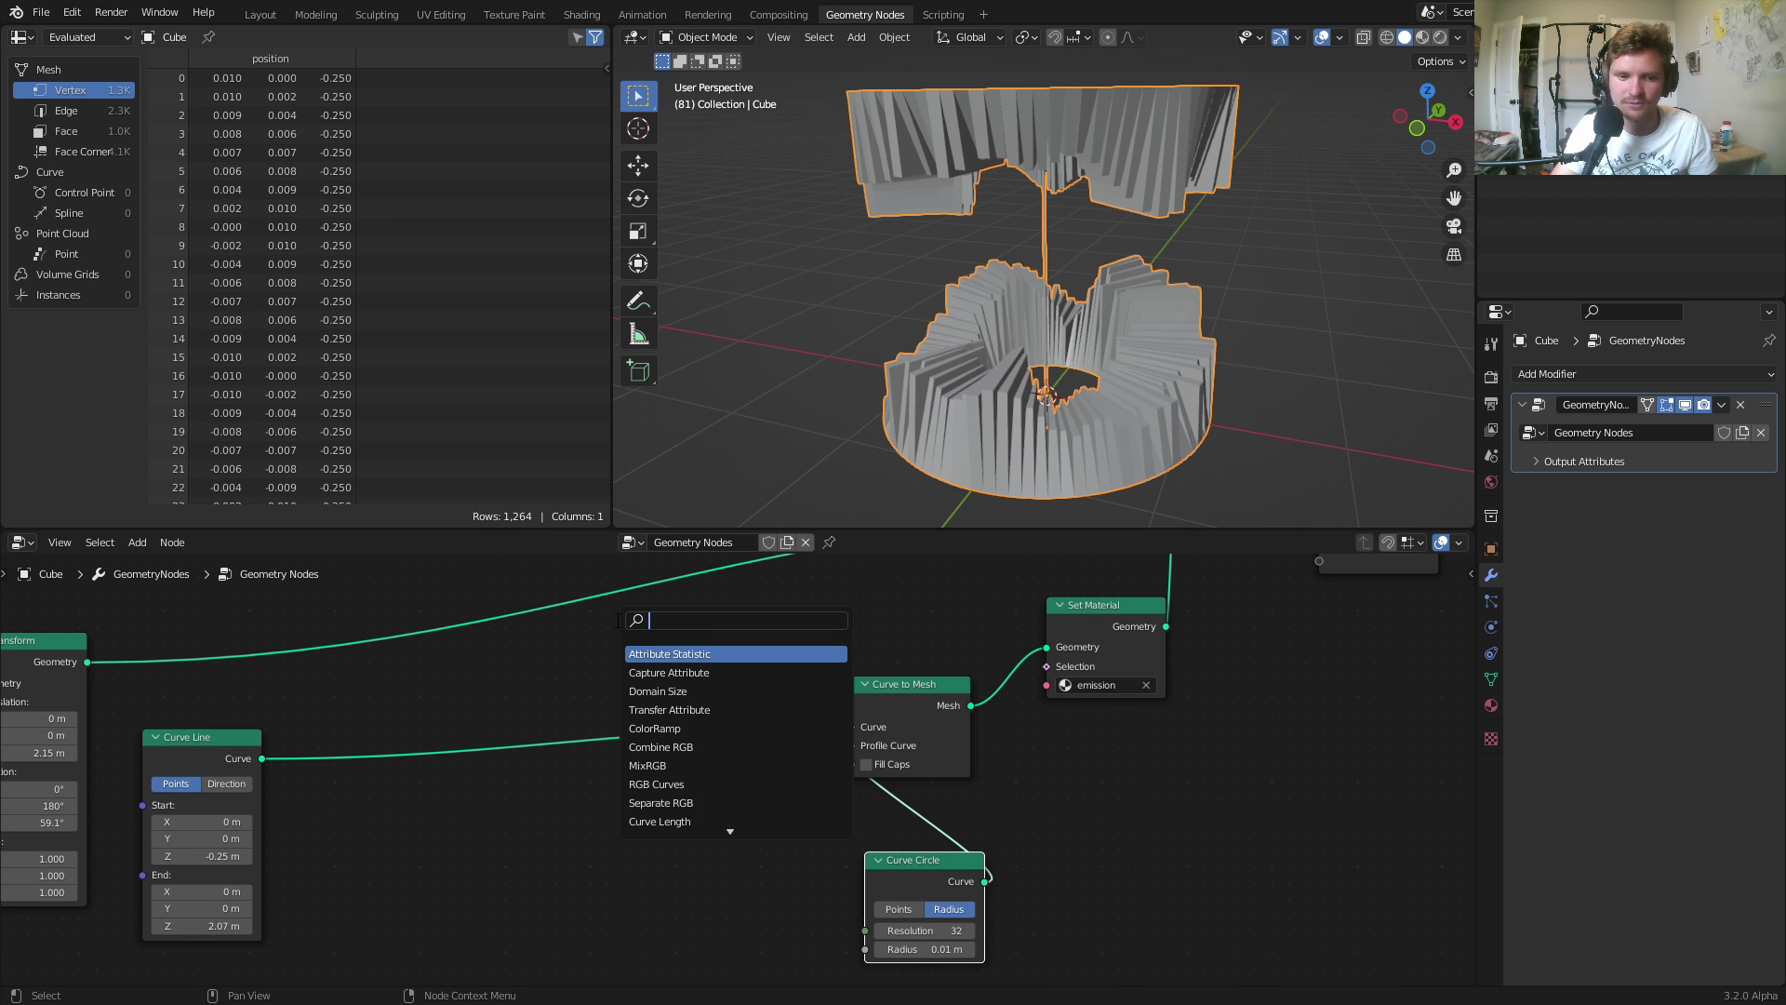
pyautogui.write('ad')
pyautogui.click(689, 654)
pyautogui.click(573, 744)
# Try a different Radius on the Set Curve Radius node and undo the change.
pyautogui.moveTo(540, 748); pyautogui.dragTo(738, 657, button='middle')
pyautogui.scroll(4, 749, 680)
pyautogui.moveTo(756, 690); pyautogui.dragTo(824, 672)
pyautogui.hotkey('ctrl', 'z')
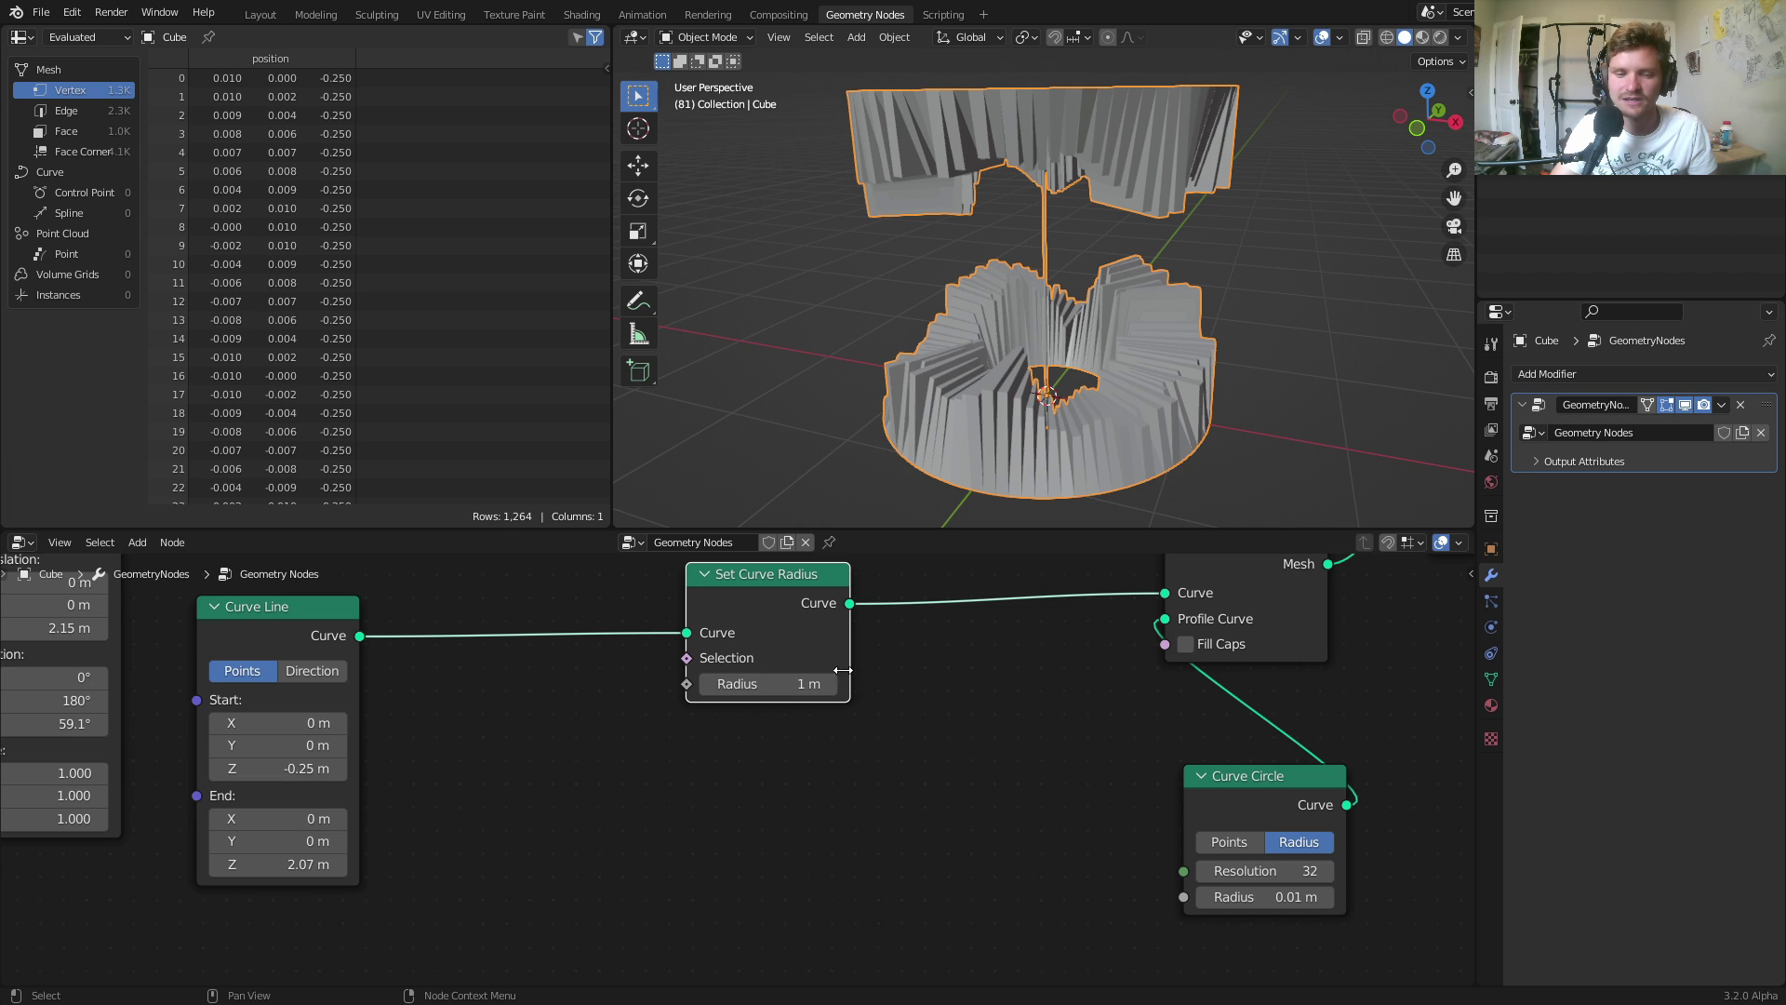
# Add an Index node in the free space below the Set Curve Radius node.
pyautogui.moveTo(685, 685); pyautogui.dragTo(642, 719)
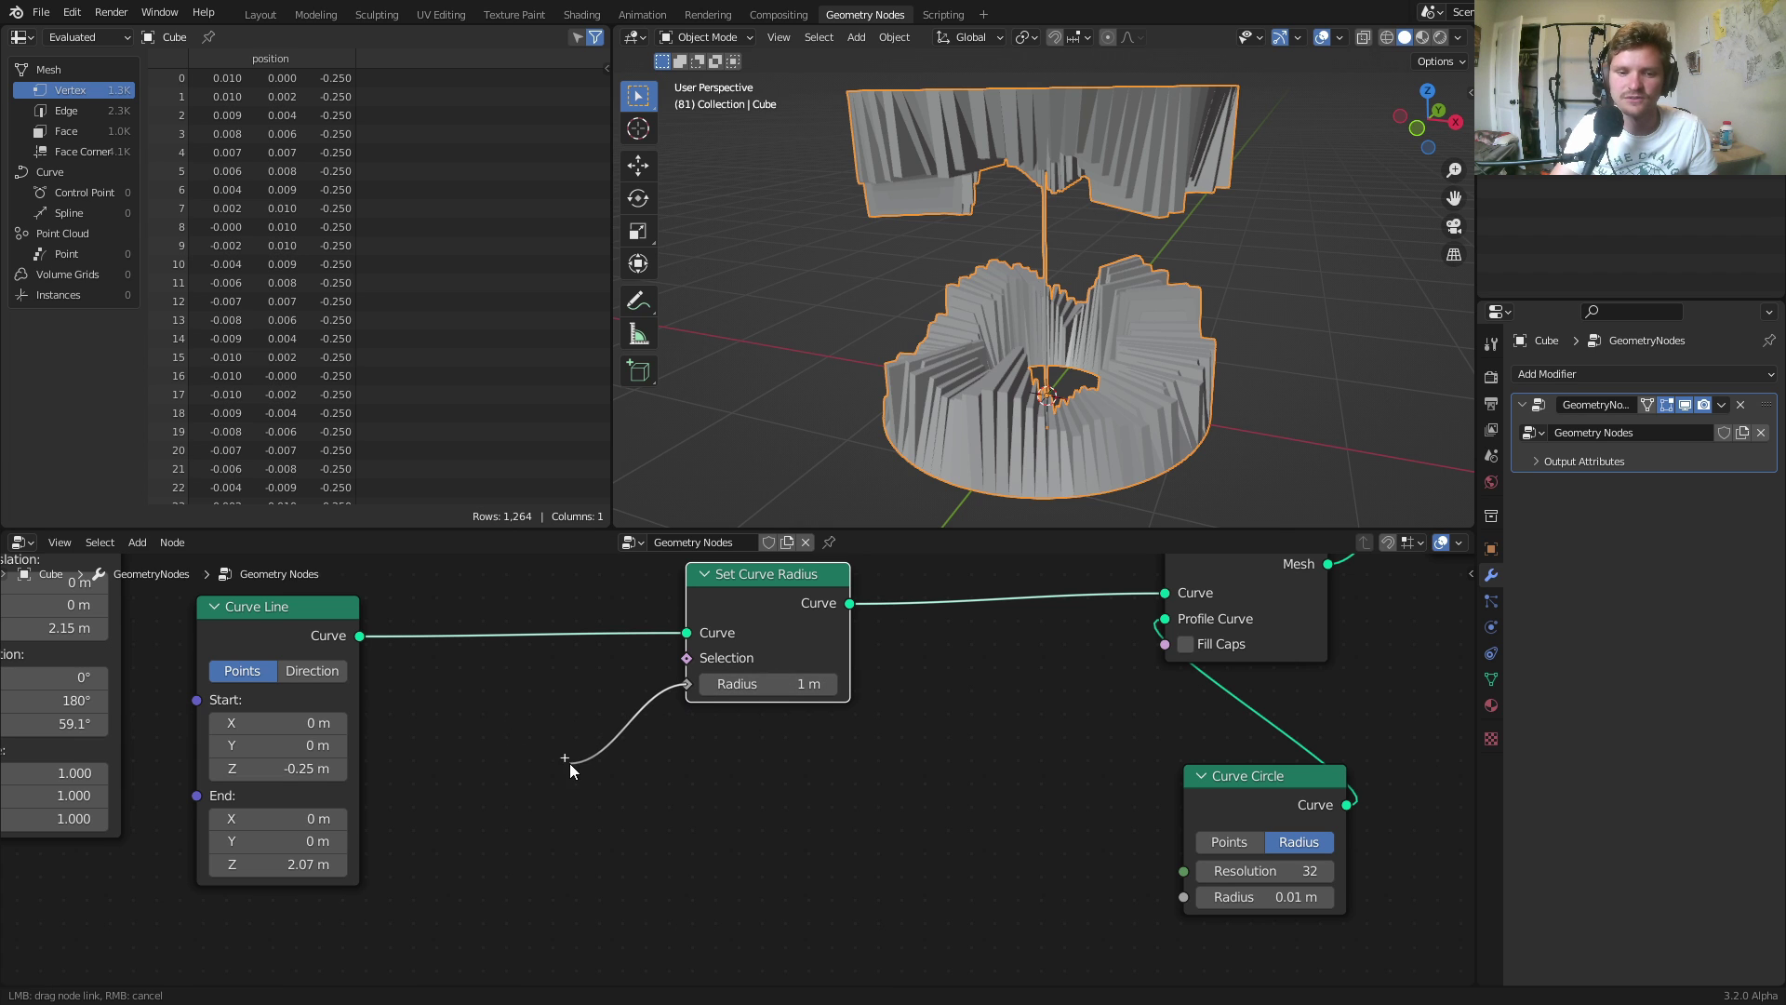
pyautogui.moveTo(561, 769); pyautogui.dragTo(561, 768)
pyautogui.moveTo(527, 773); pyautogui.dragTo(653, 629, button='middle')
pyautogui.hotkey('shift', 'a')
pyautogui.click(586, 600)
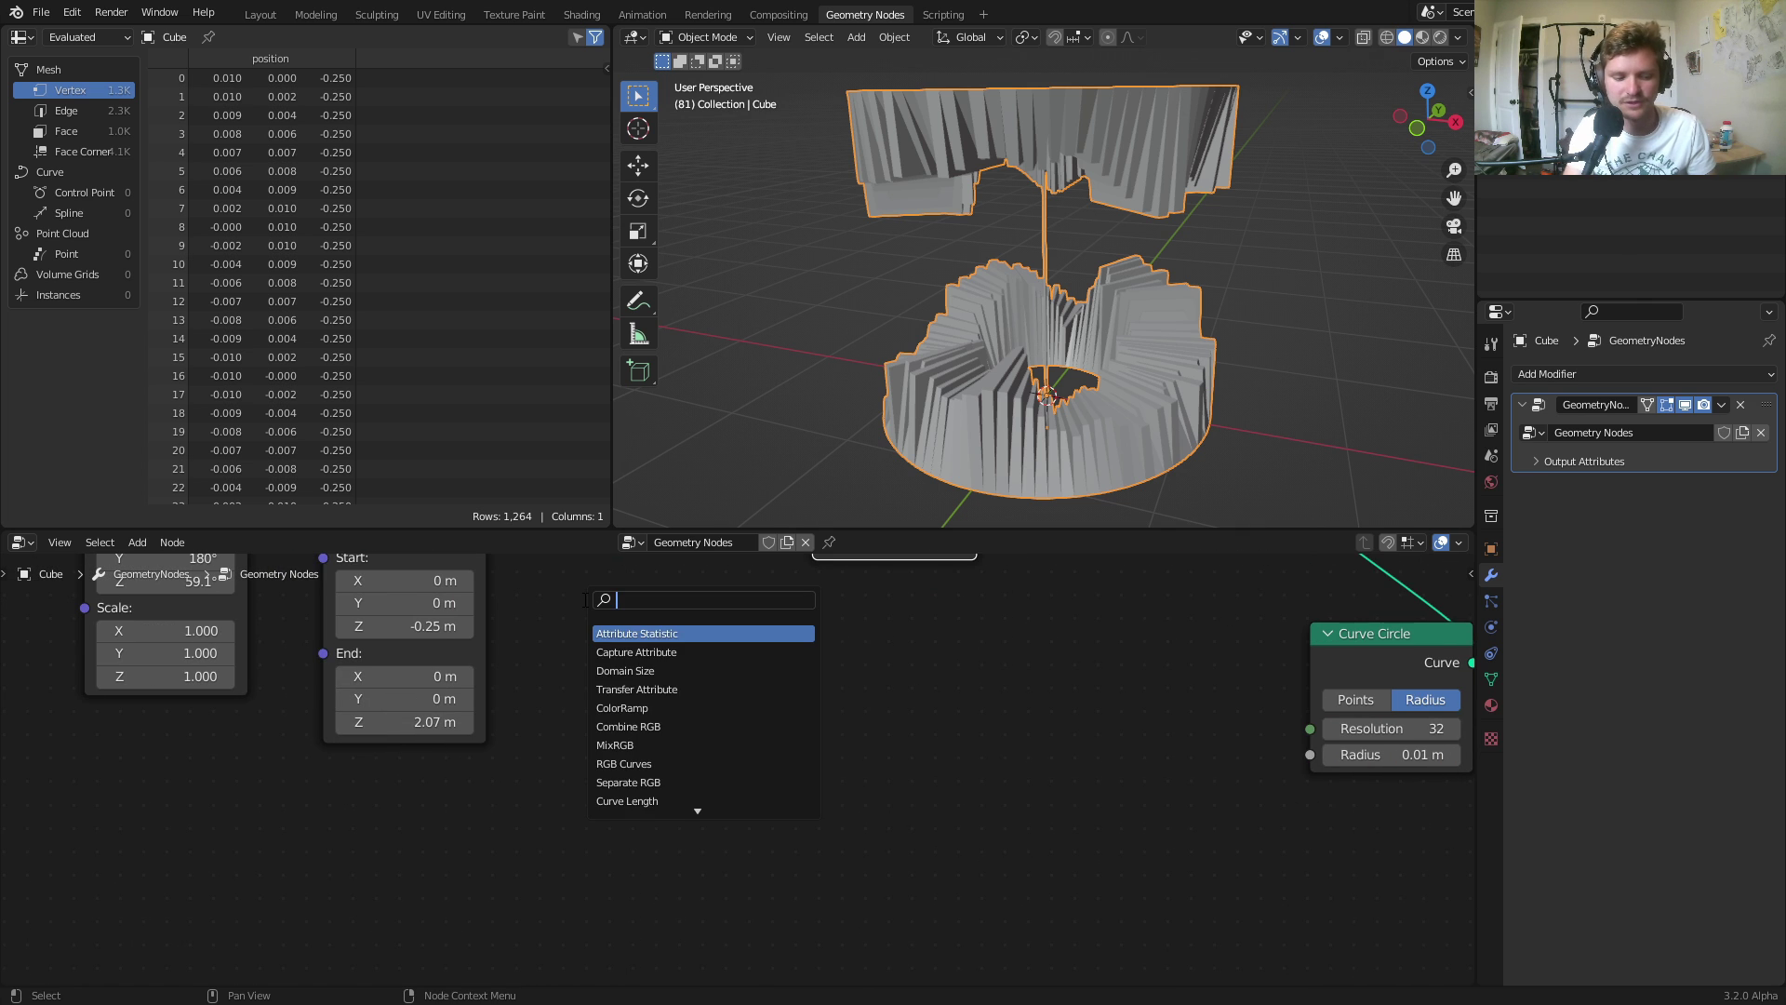
pyautogui.write('index')
pyautogui.press('Return')
pyautogui.click(584, 600)
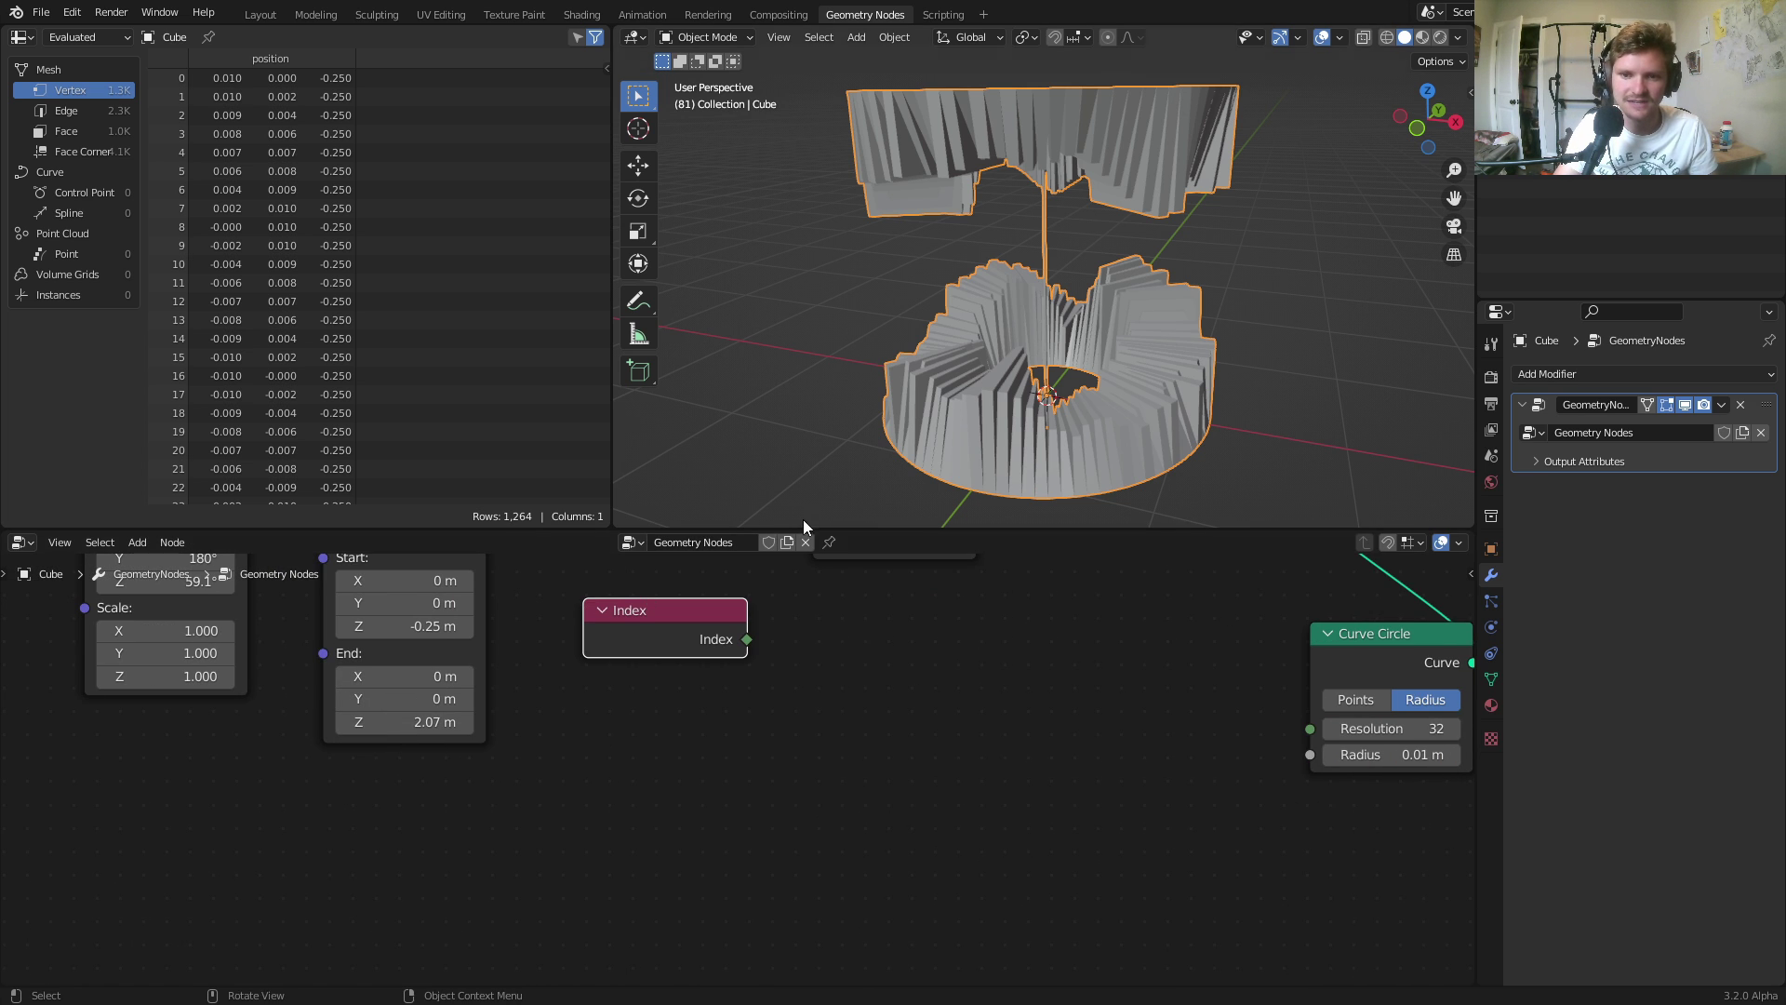
# Insert a Resample Curve node between the Curve Line and Set Curve Radius nodes and set its Count to 200.
pyautogui.scroll(-2, 679, 594)
pyautogui.moveTo(657, 649); pyautogui.dragTo(666, 693, button='middle')
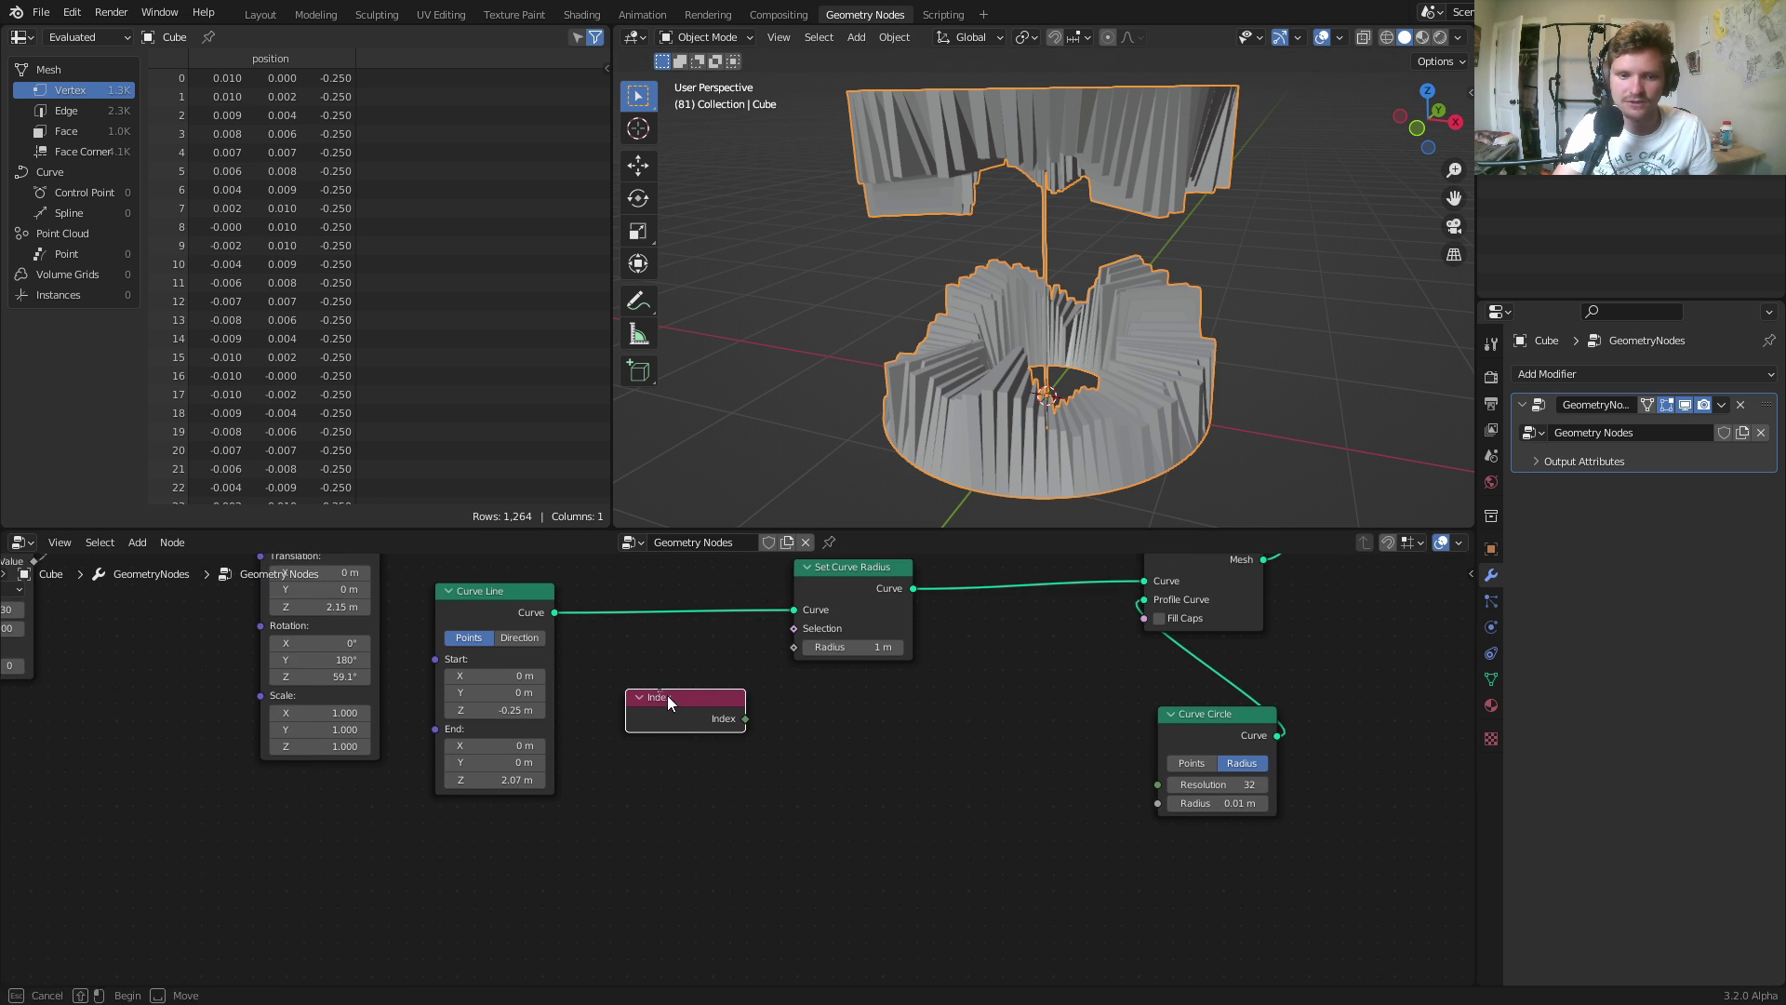
pyautogui.click(476, 601)
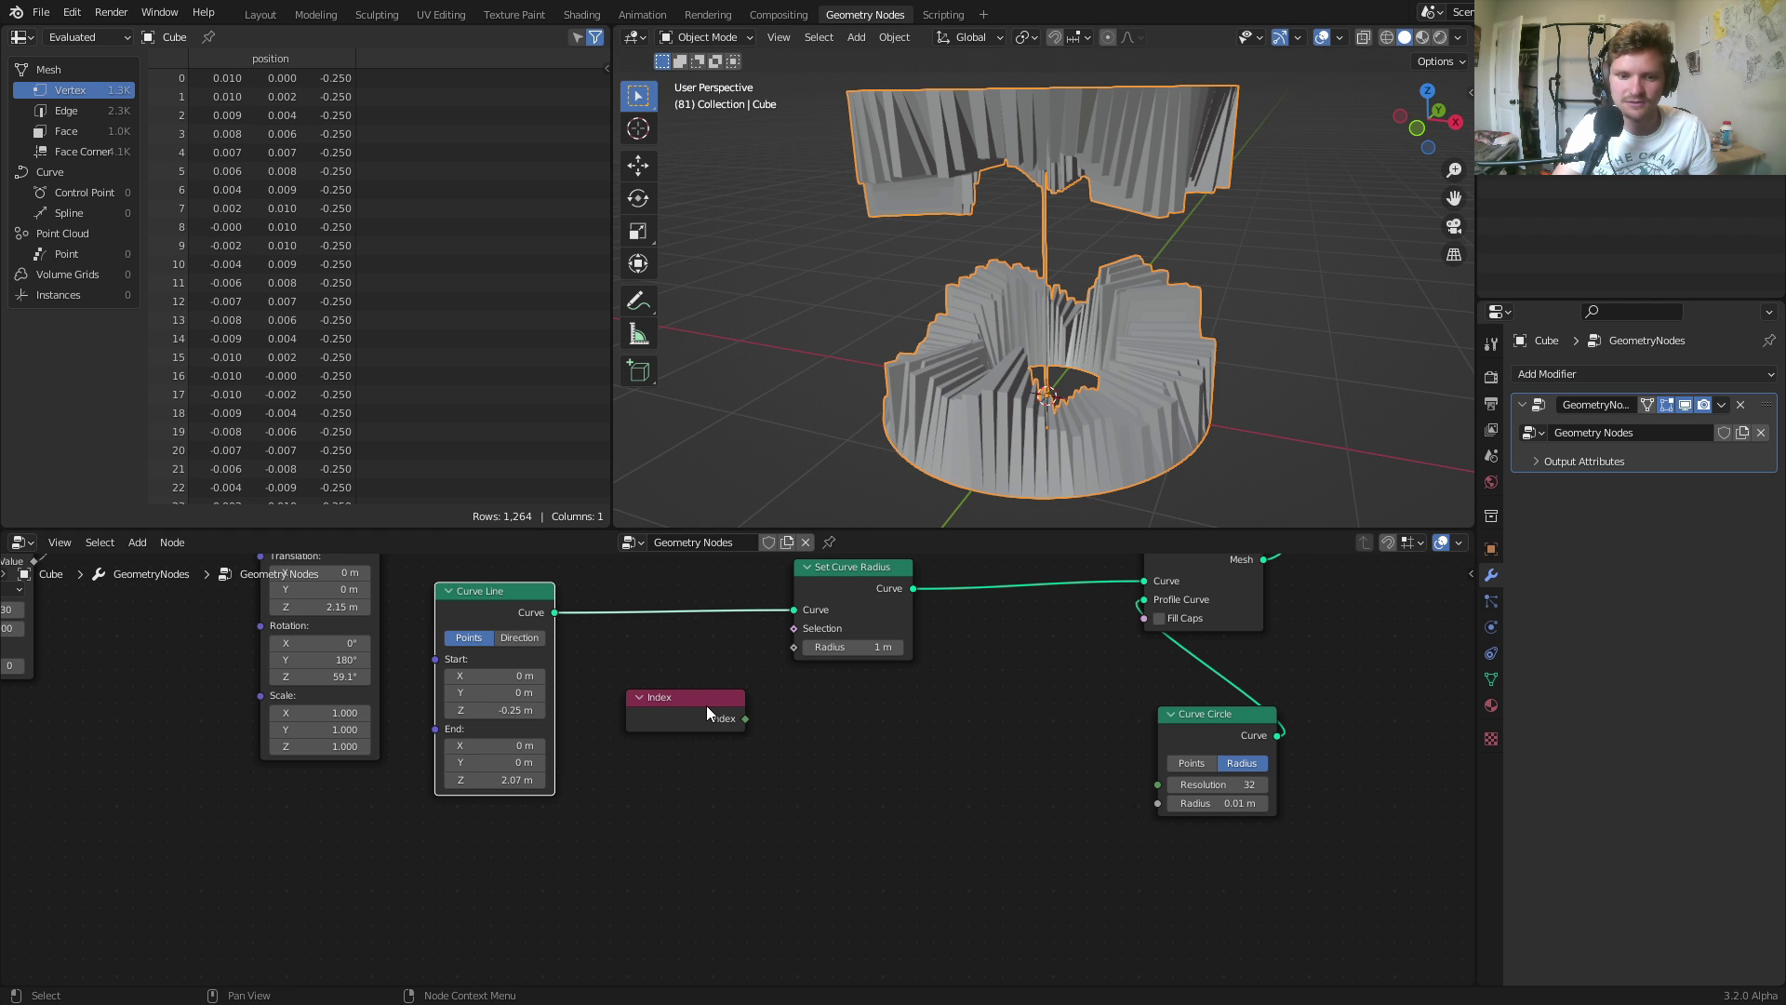
pyautogui.moveTo(706, 706); pyautogui.dragTo(923, 792)
pyautogui.hotkey('shift', 'a')
pyautogui.write('resample')
pyautogui.press('Return')
pyautogui.click(671, 605)
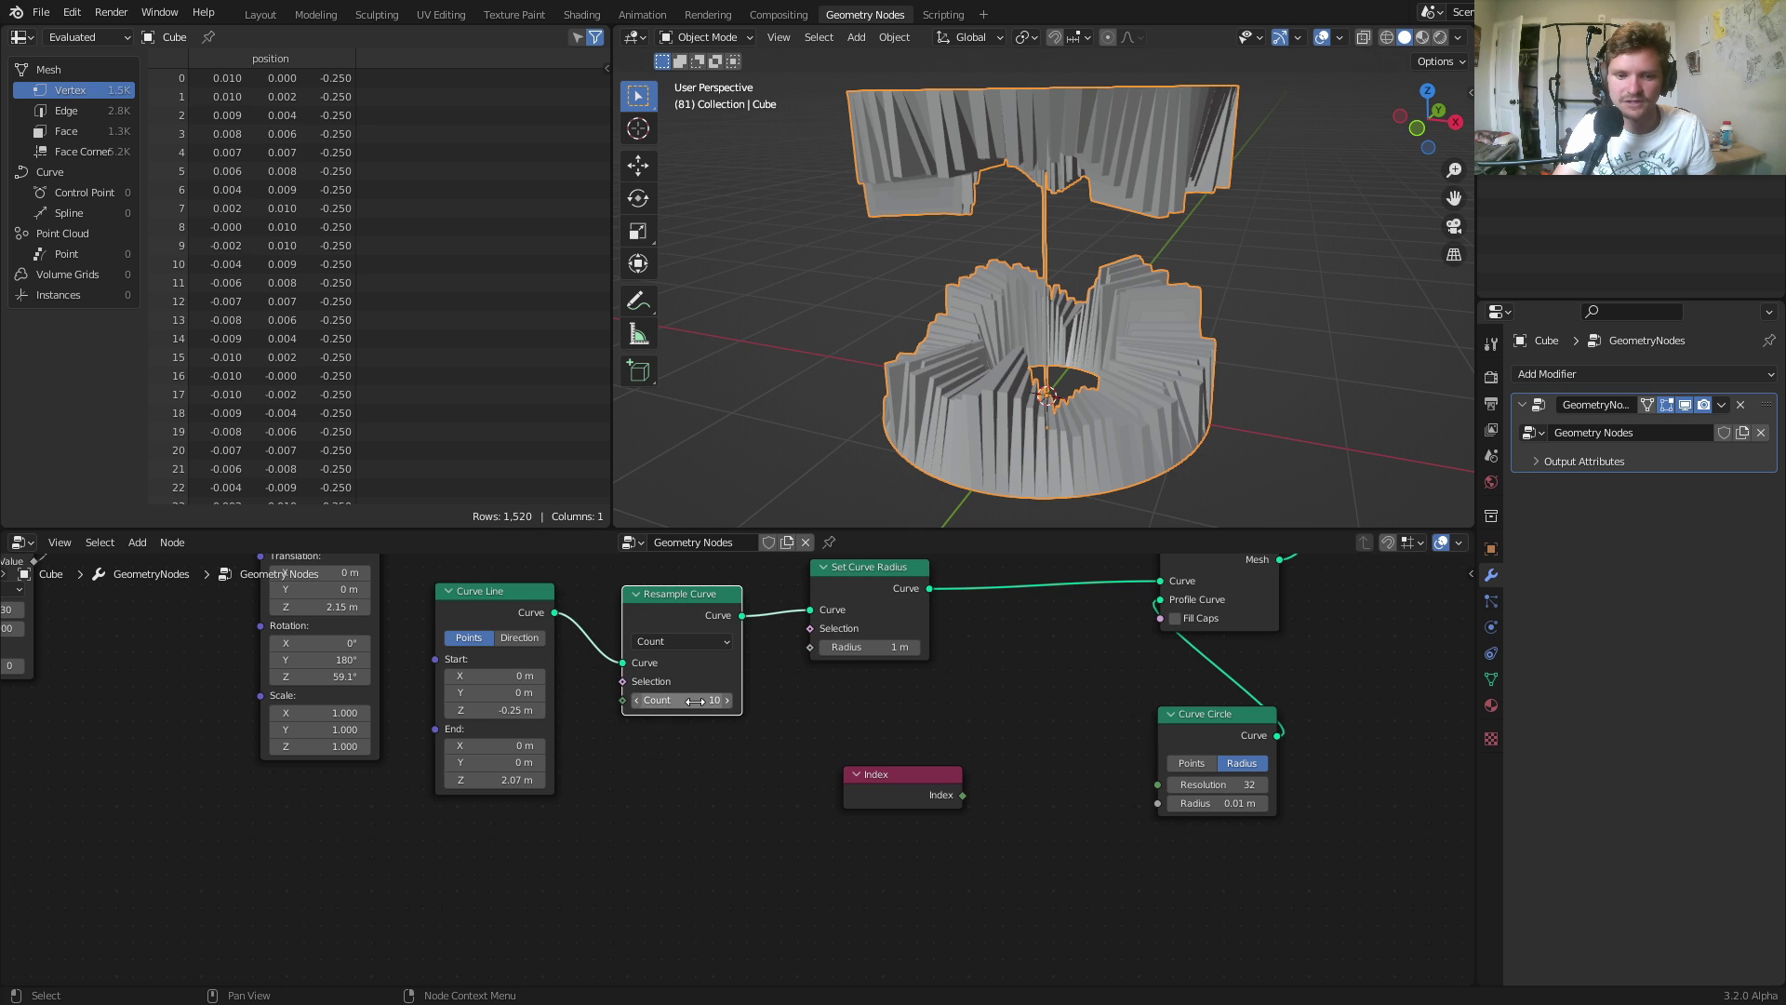
pyautogui.click(696, 701)
pyautogui.write('200')
pyautogui.press('Return')
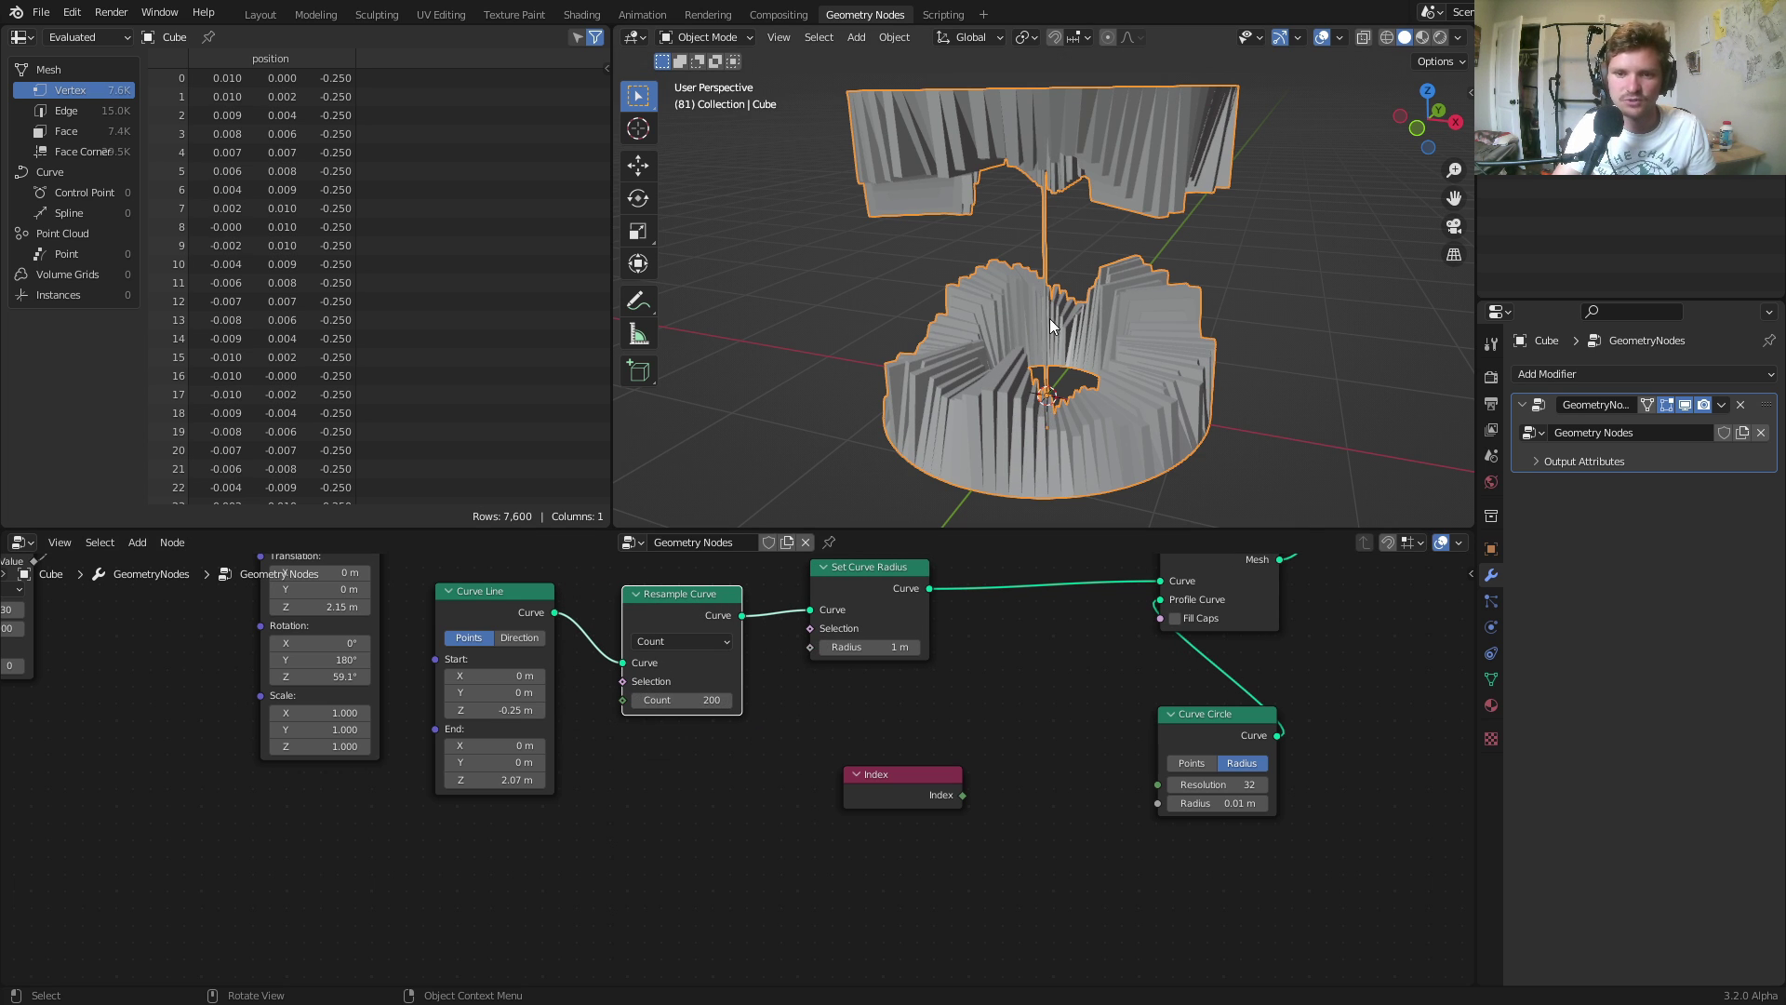
# Move the Index node under the Resample Curve node and connect it to a new Math node.
pyautogui.moveTo(943, 810); pyautogui.dragTo(645, 744)
pyautogui.hotkey('shift', 'a')
pyautogui.click(683, 622)
pyautogui.write('math')
pyautogui.click(733, 655)
pyautogui.click(801, 734)
pyautogui.moveTo(712, 767); pyautogui.dragTo(748, 798)
# Set the Math node to Divide with a second value of 200.
pyautogui.click(821, 752)
pyautogui.press('d')
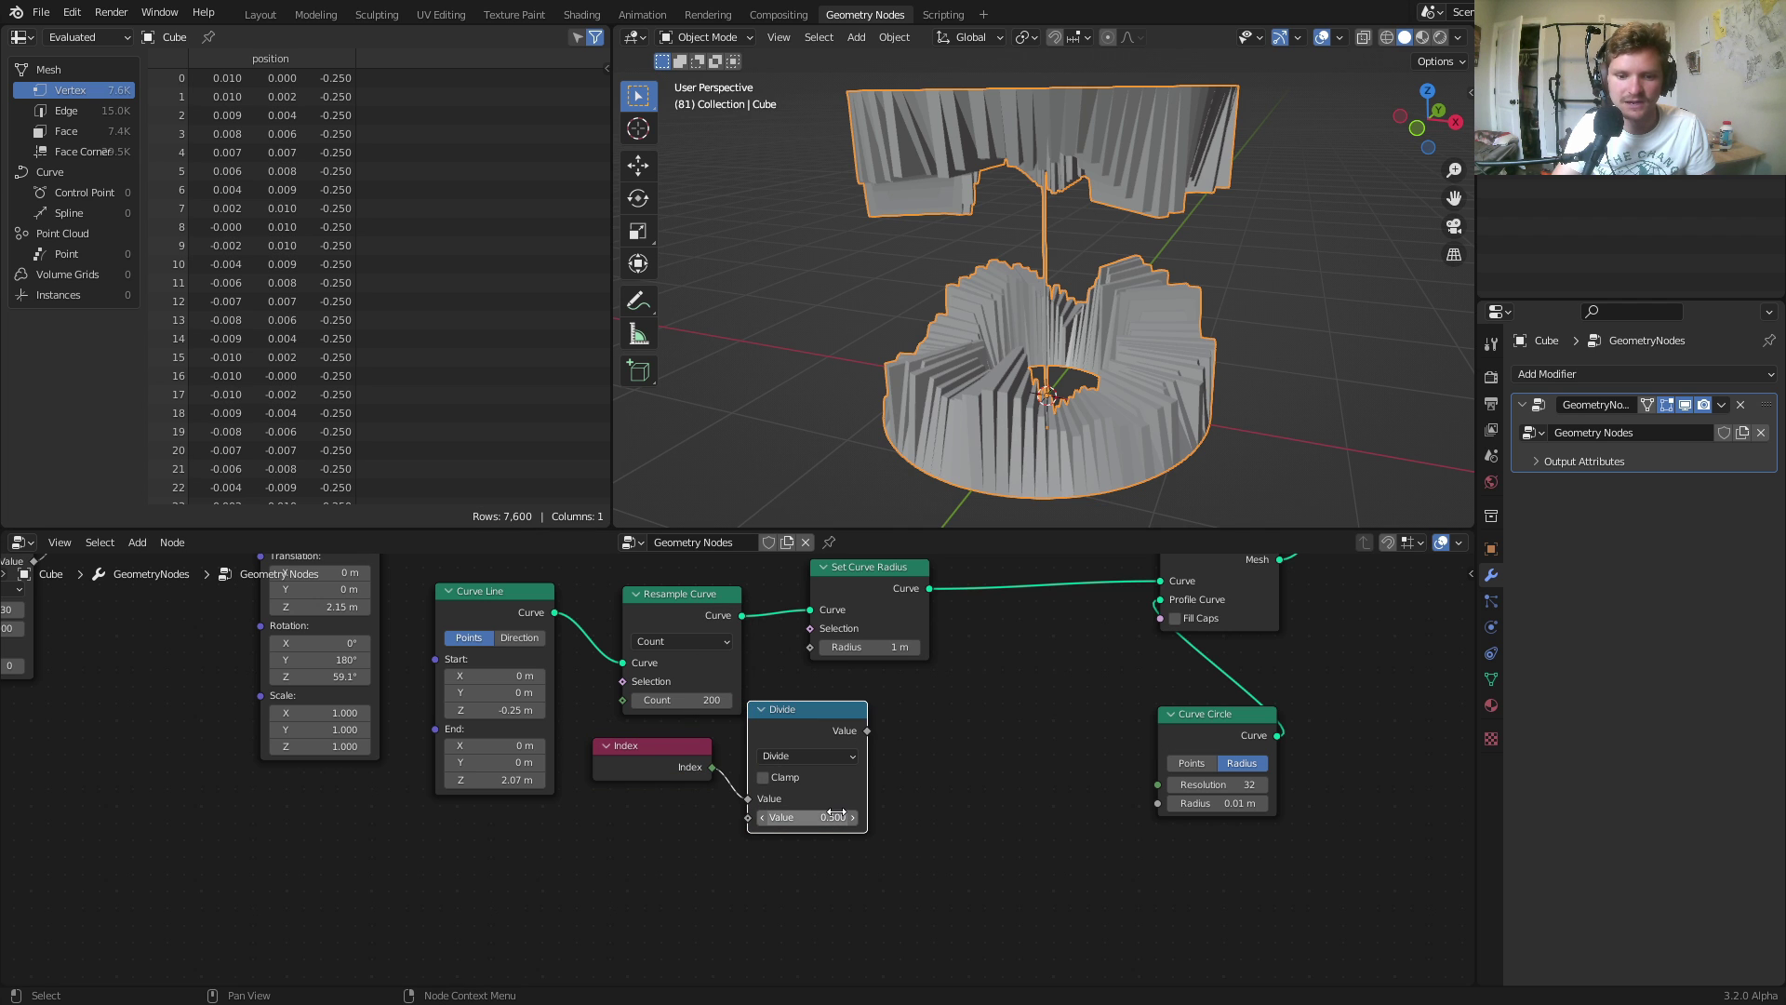
pyautogui.click(837, 816)
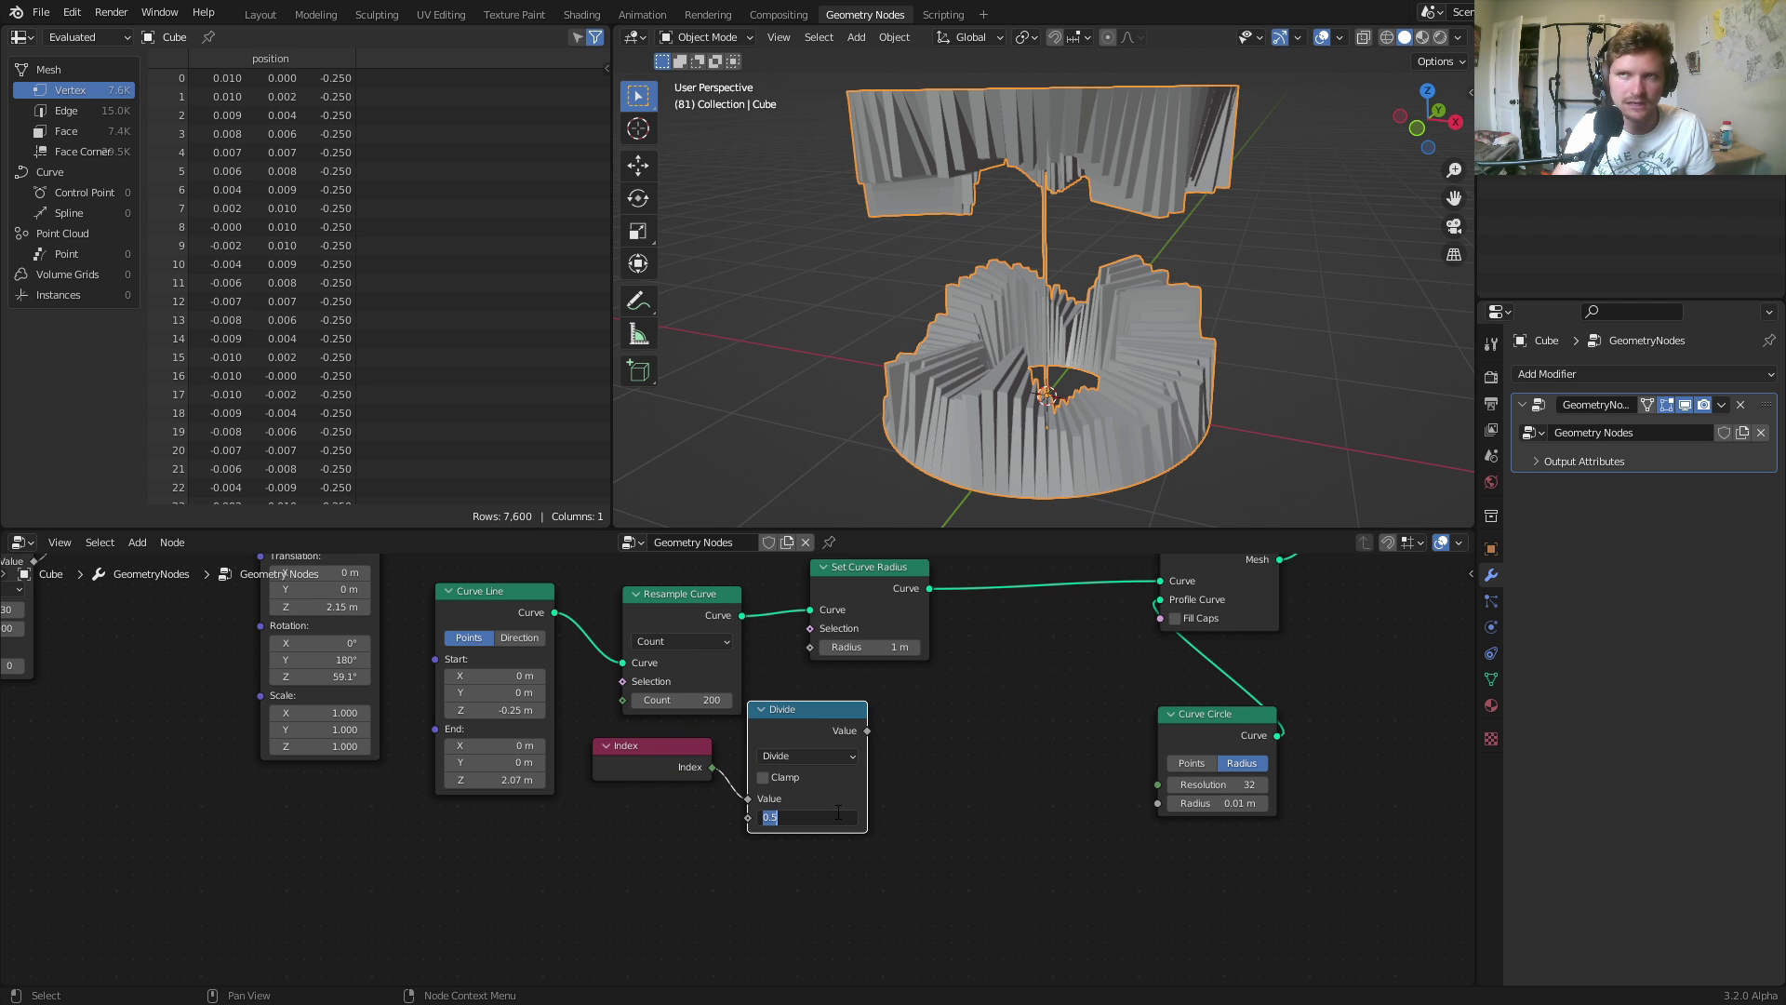
pyautogui.press('Return')
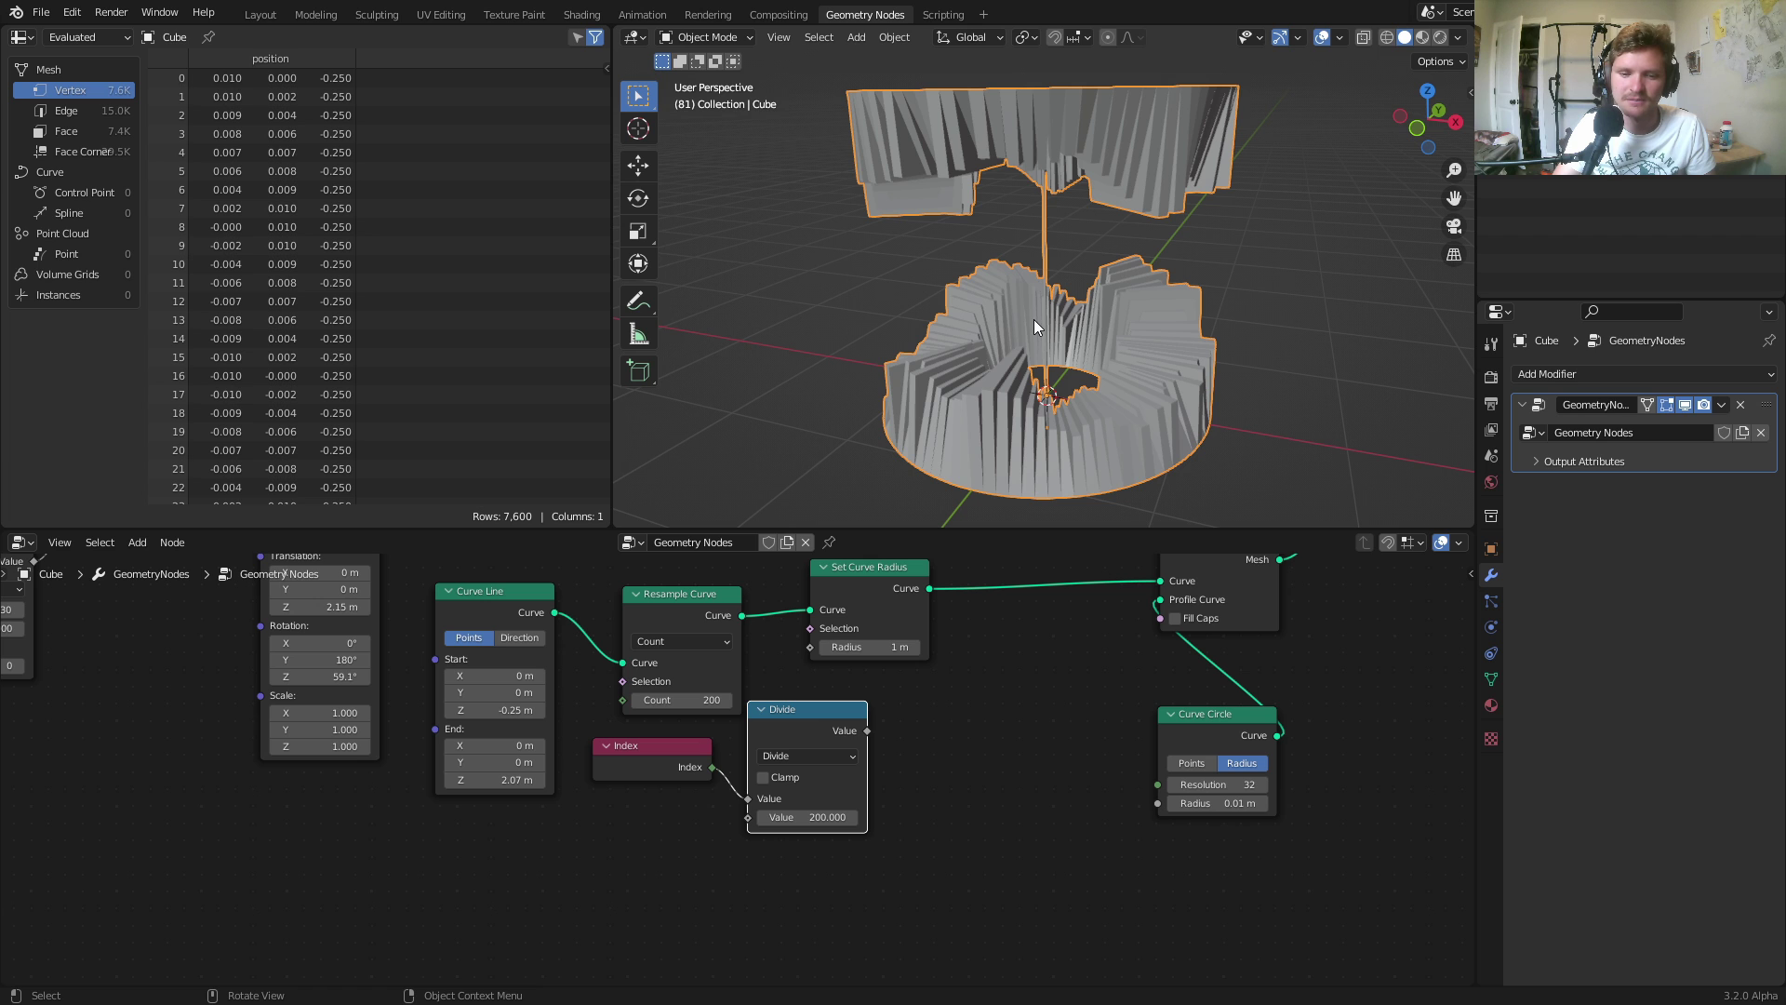
# Delete the Index and Divide nodes.
pyautogui.moveTo(806, 735); pyautogui.dragTo(802, 742)
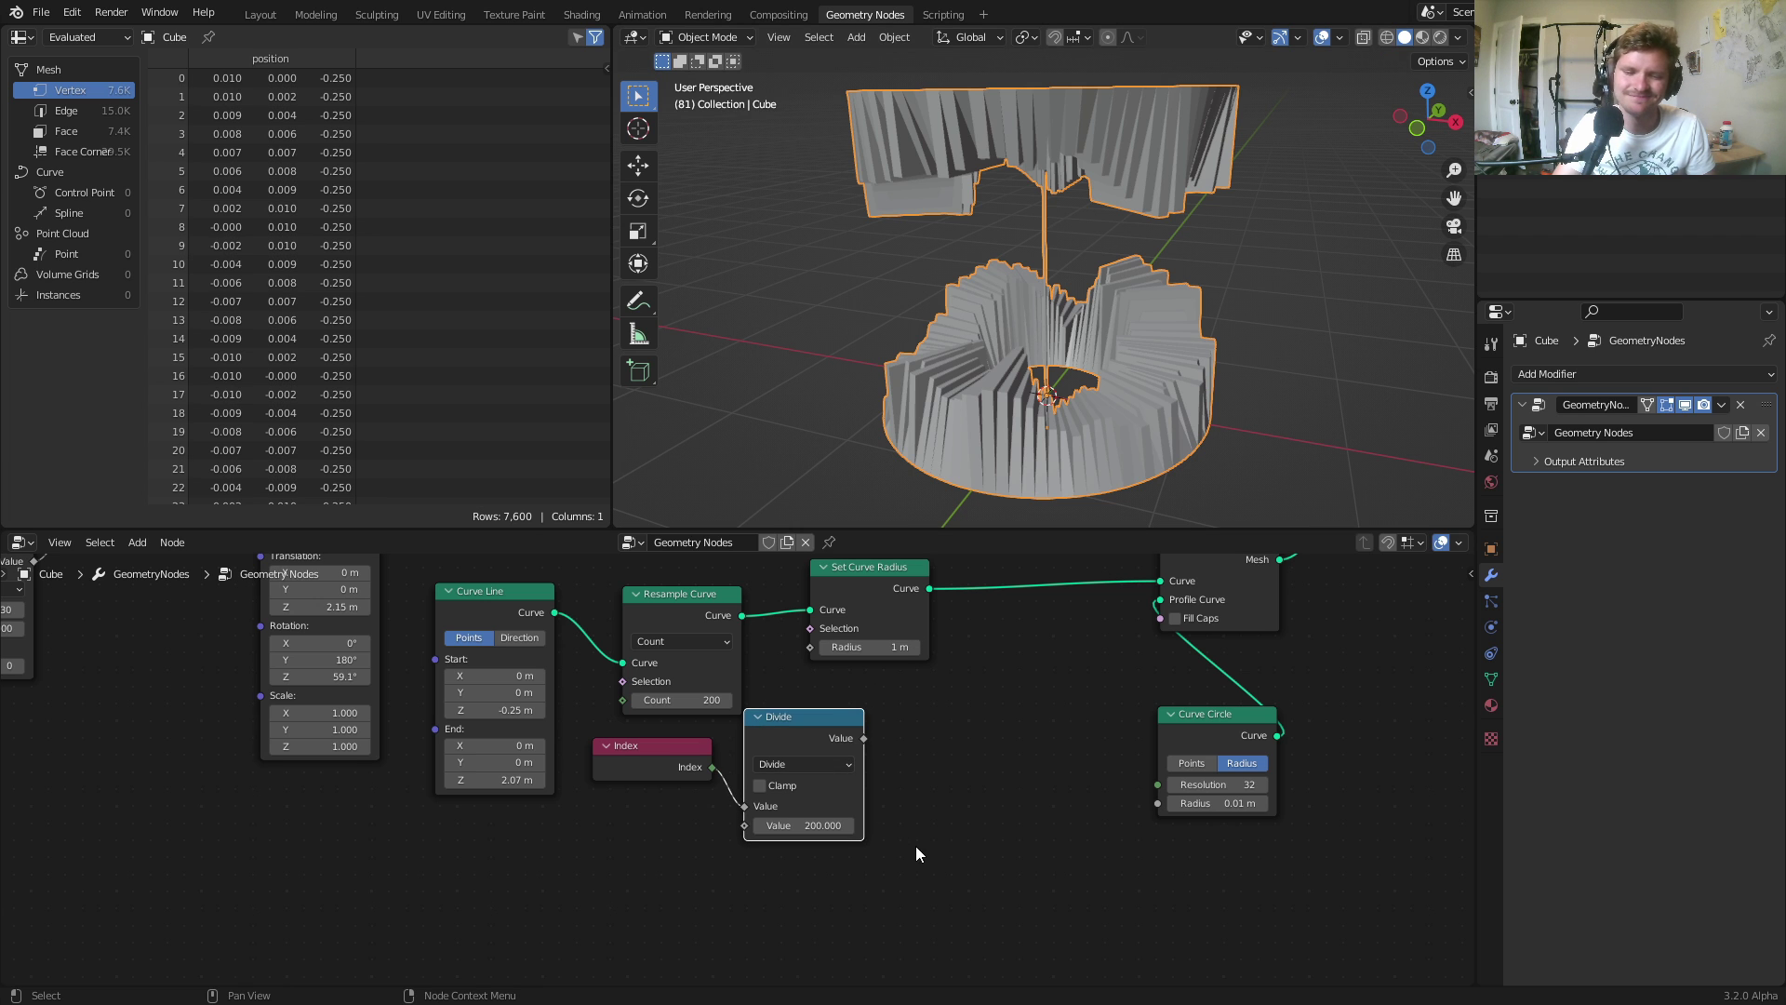
pyautogui.moveTo(915, 853); pyautogui.dragTo(651, 757)
pyautogui.press('x')
# Add a Spline Parameter node below the Resample Curve node.
pyautogui.hotkey('shift', 'a')
pyautogui.click(693, 613)
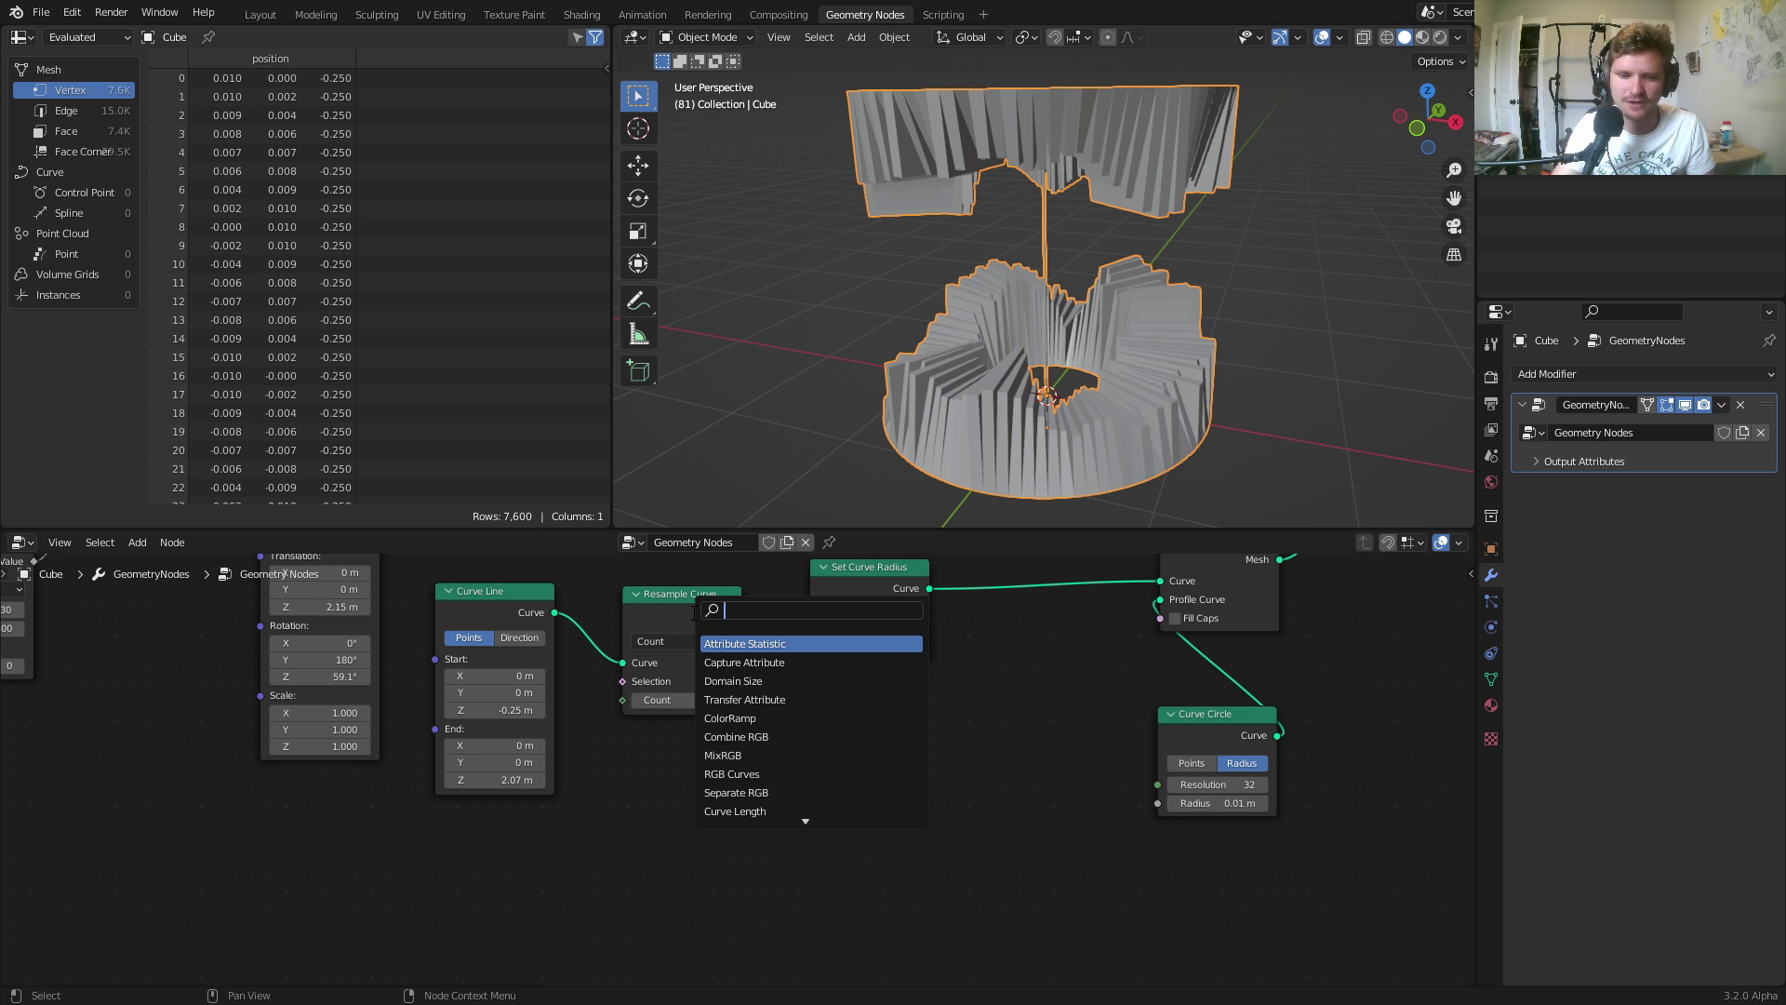
pyautogui.write('curve para')
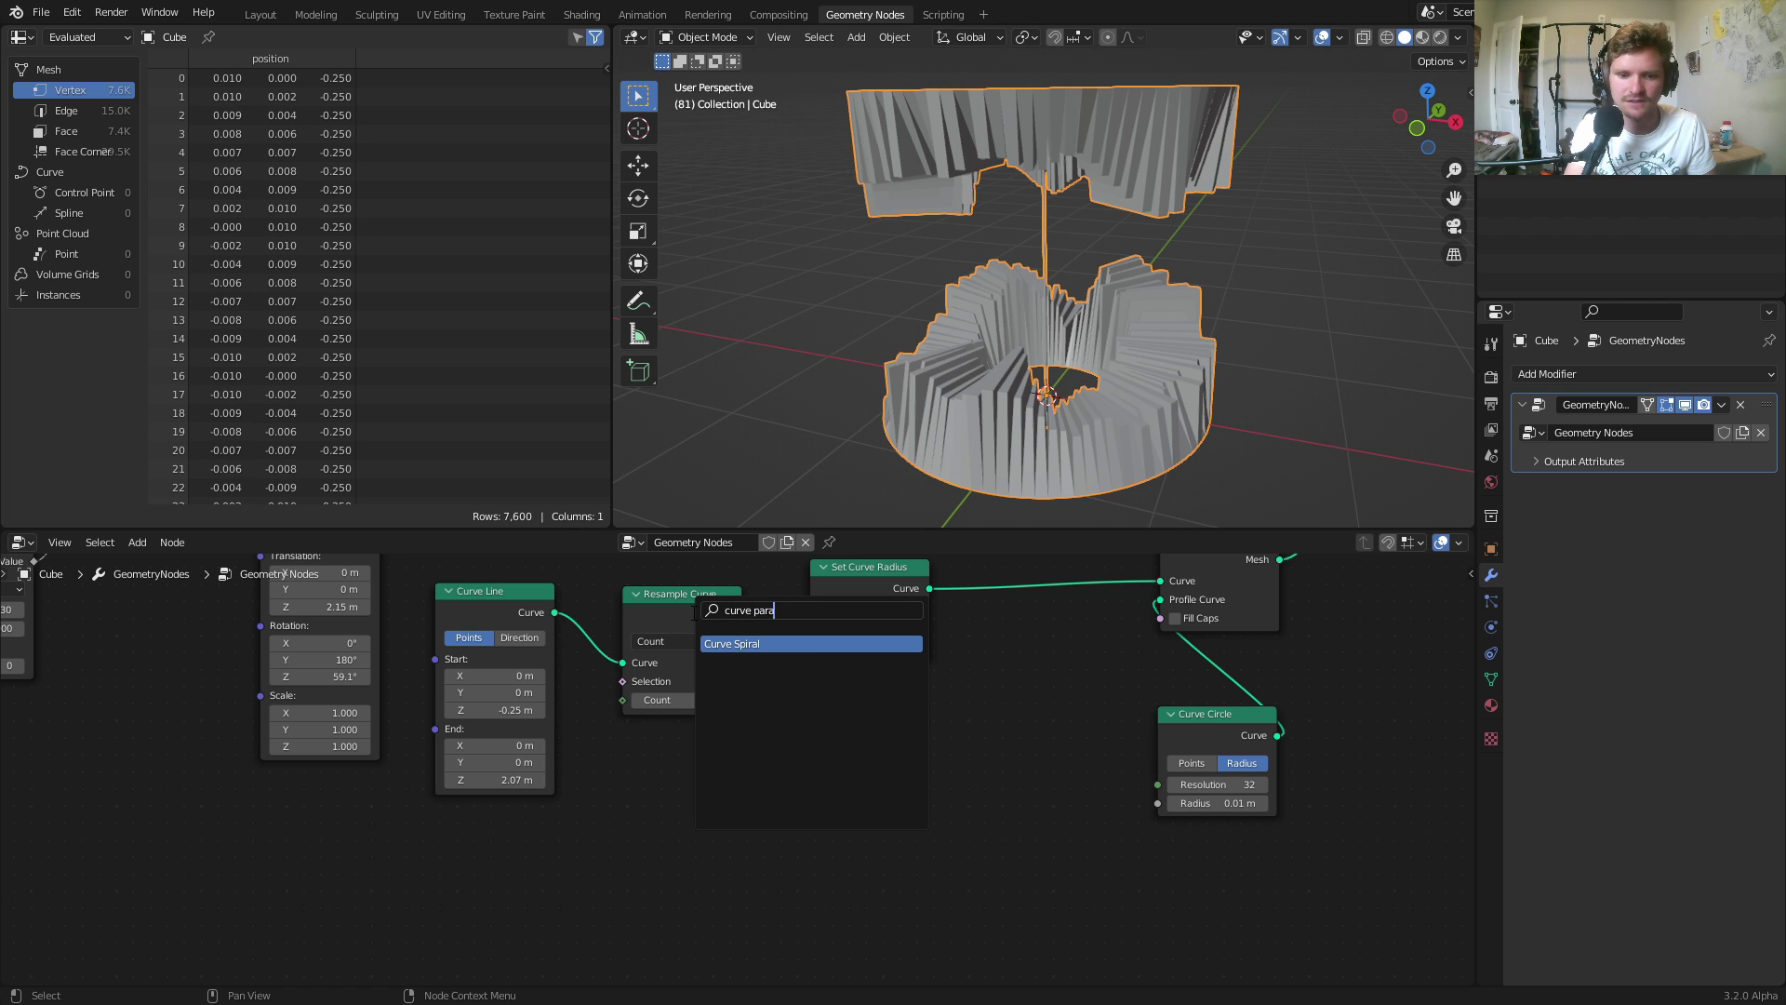
pyautogui.hotkey('ctrl', 'a')
pyautogui.write('spline sp')
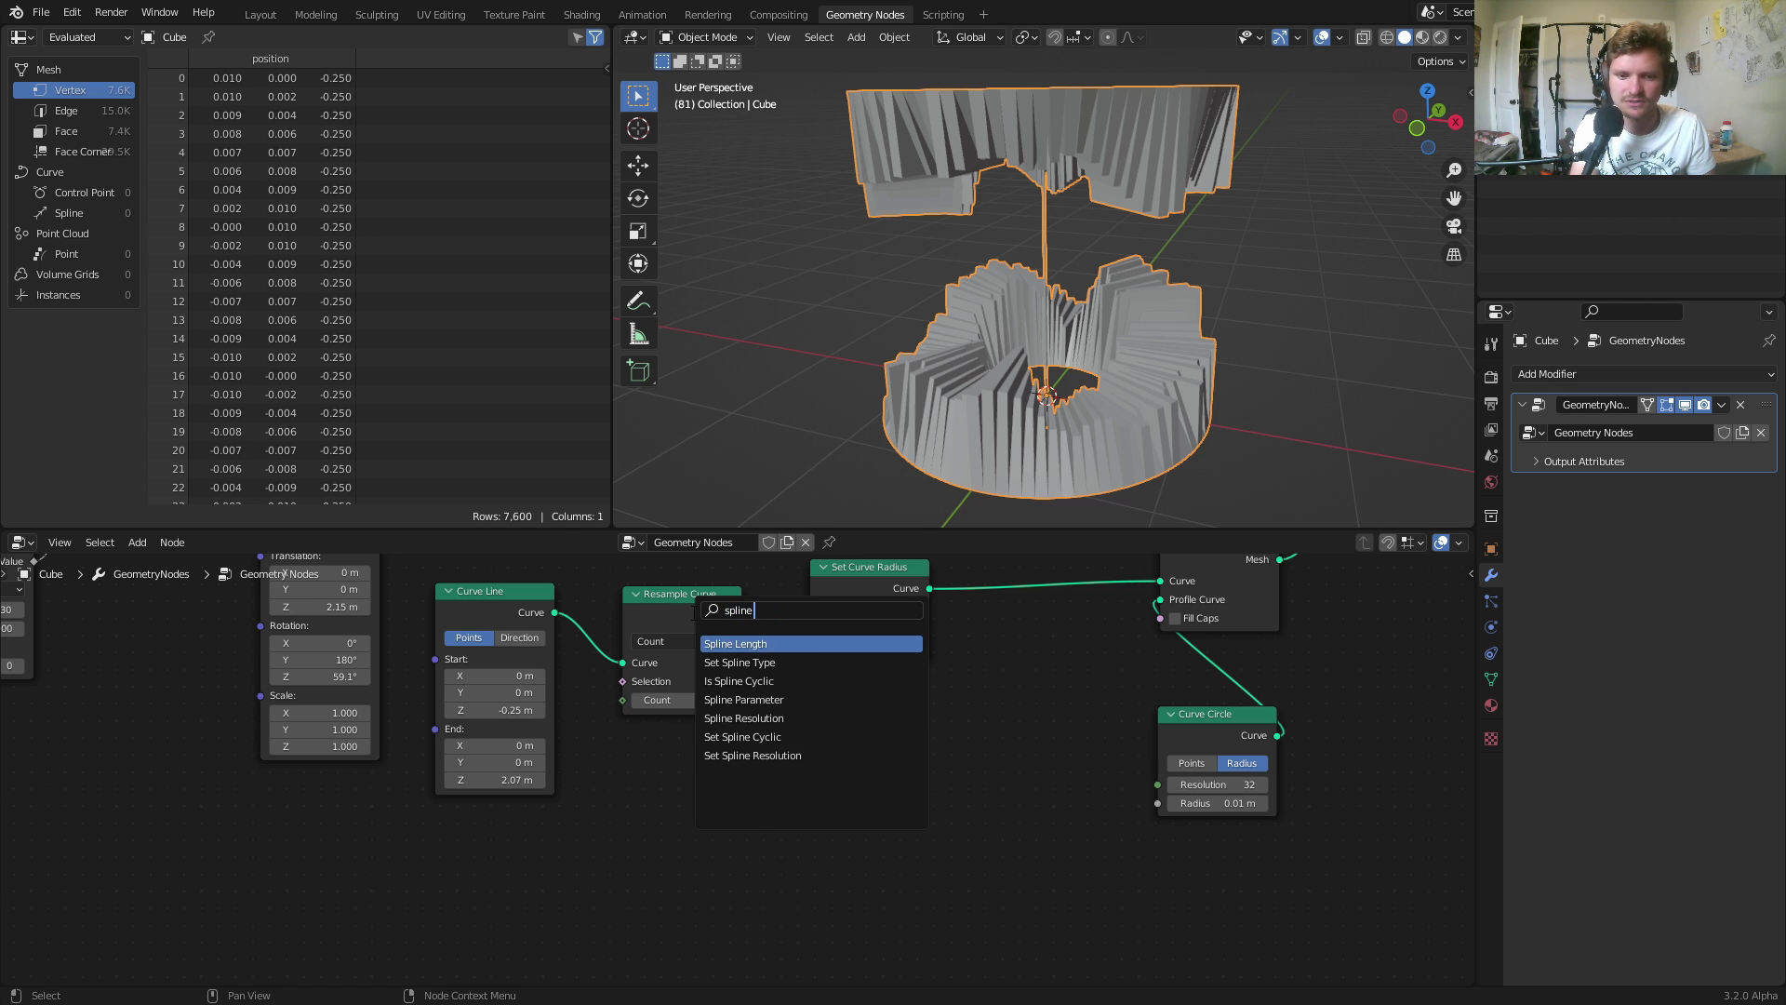
pyautogui.press('BackSpace')
pyautogui.press('BackSpace')
pyautogui.write('par')
pyautogui.press('Return')
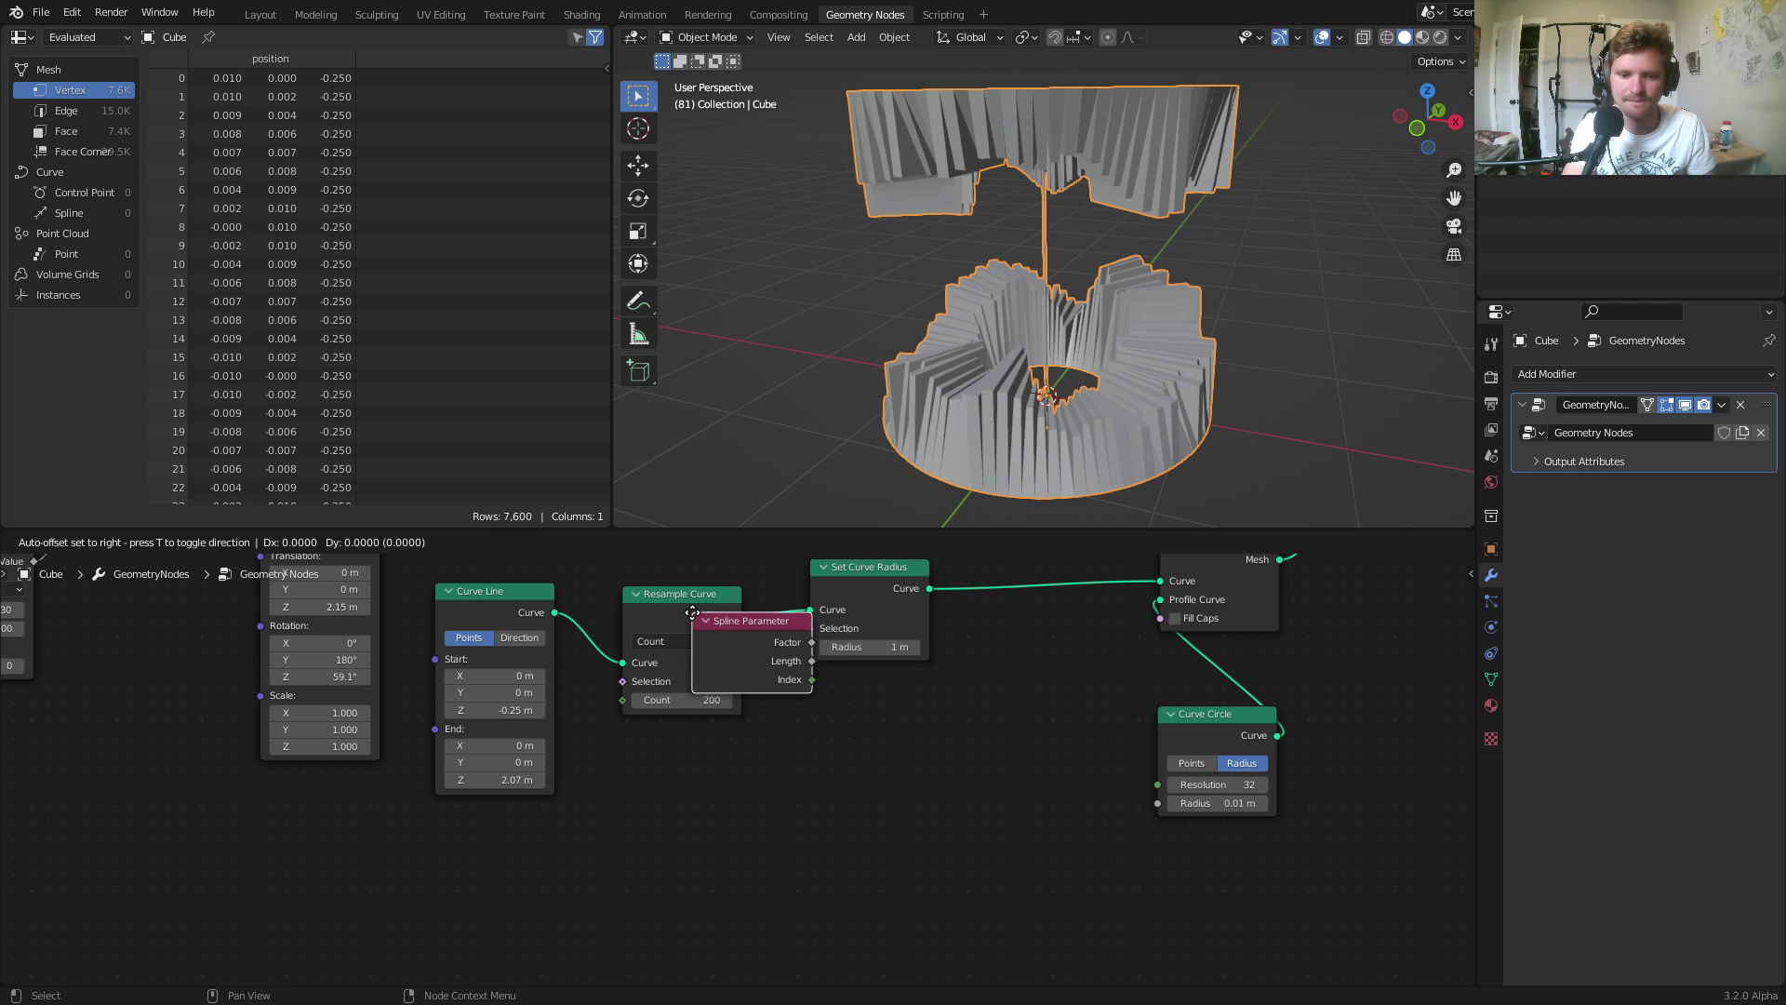
pyautogui.click(620, 750)
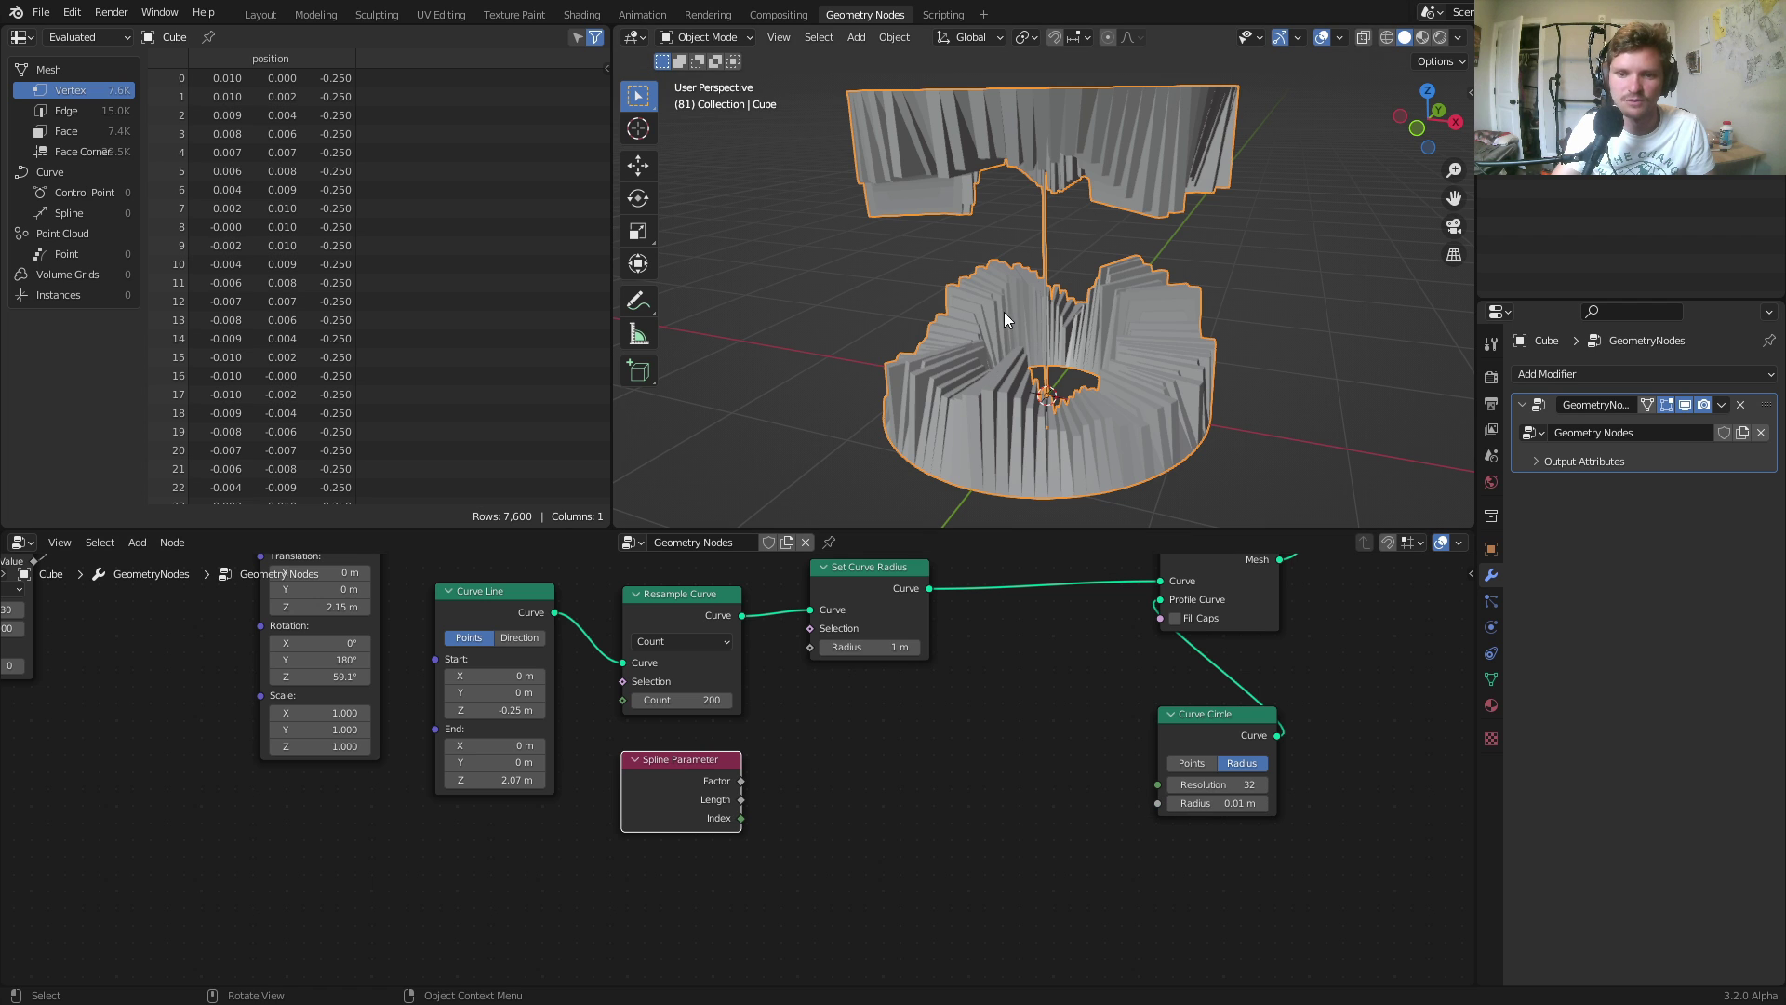
# Shift the Spline Parameter node outward and add a ColorRamp node beside it.
pyautogui.scroll(2, 744, 763)
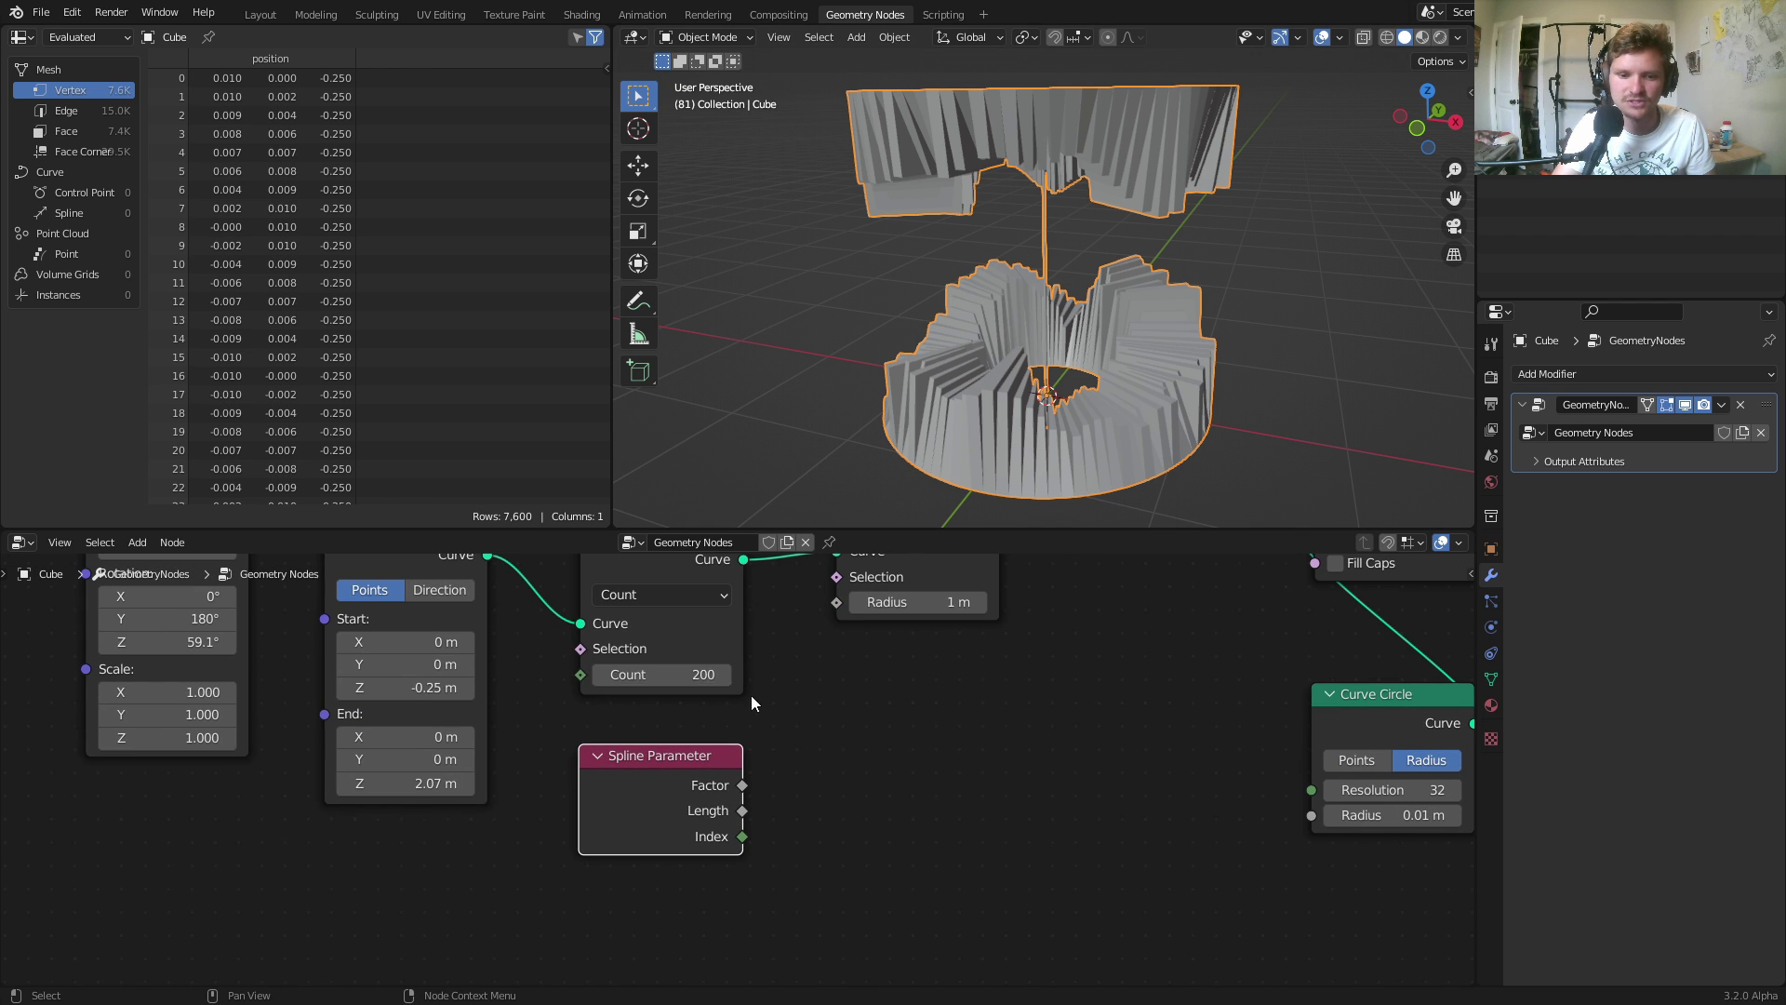
pyautogui.click(694, 675)
pyautogui.click(882, 740)
pyautogui.moveTo(718, 777); pyautogui.dragTo(644, 809)
pyautogui.hotkey('shift', 'a')
pyautogui.click(802, 620)
pyautogui.write('c')
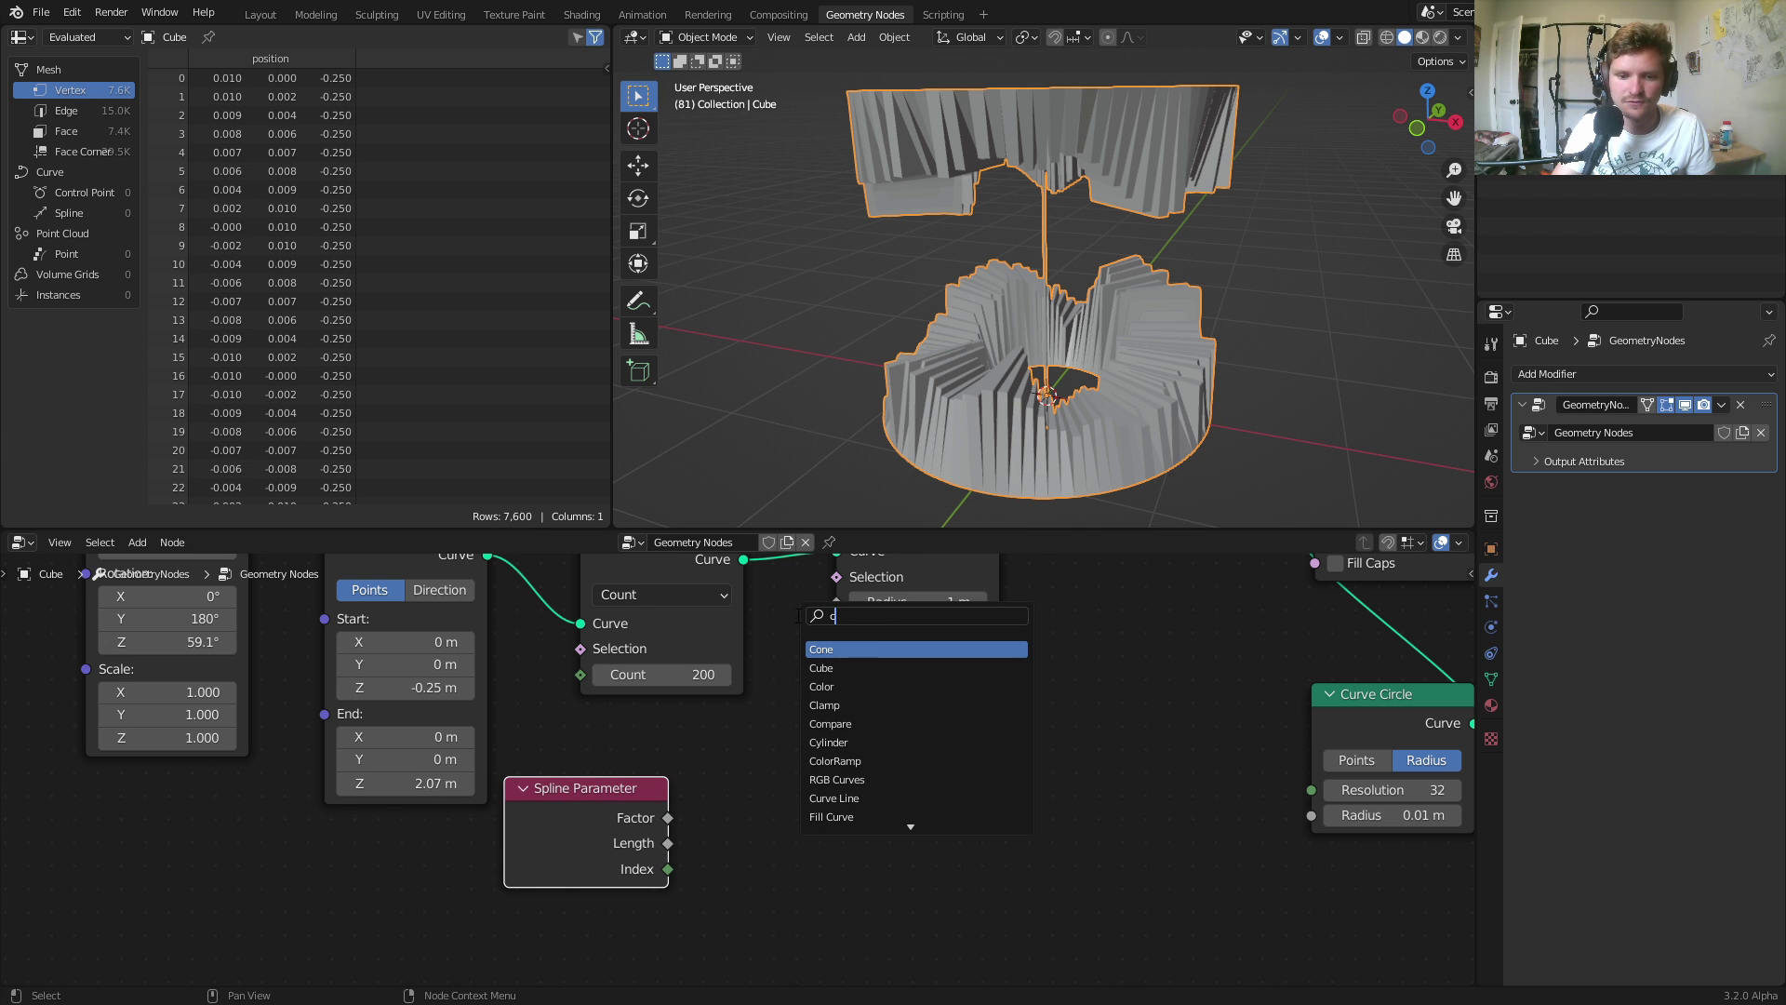
pyautogui.write('ol')
pyautogui.click(822, 668)
pyautogui.click(791, 778)
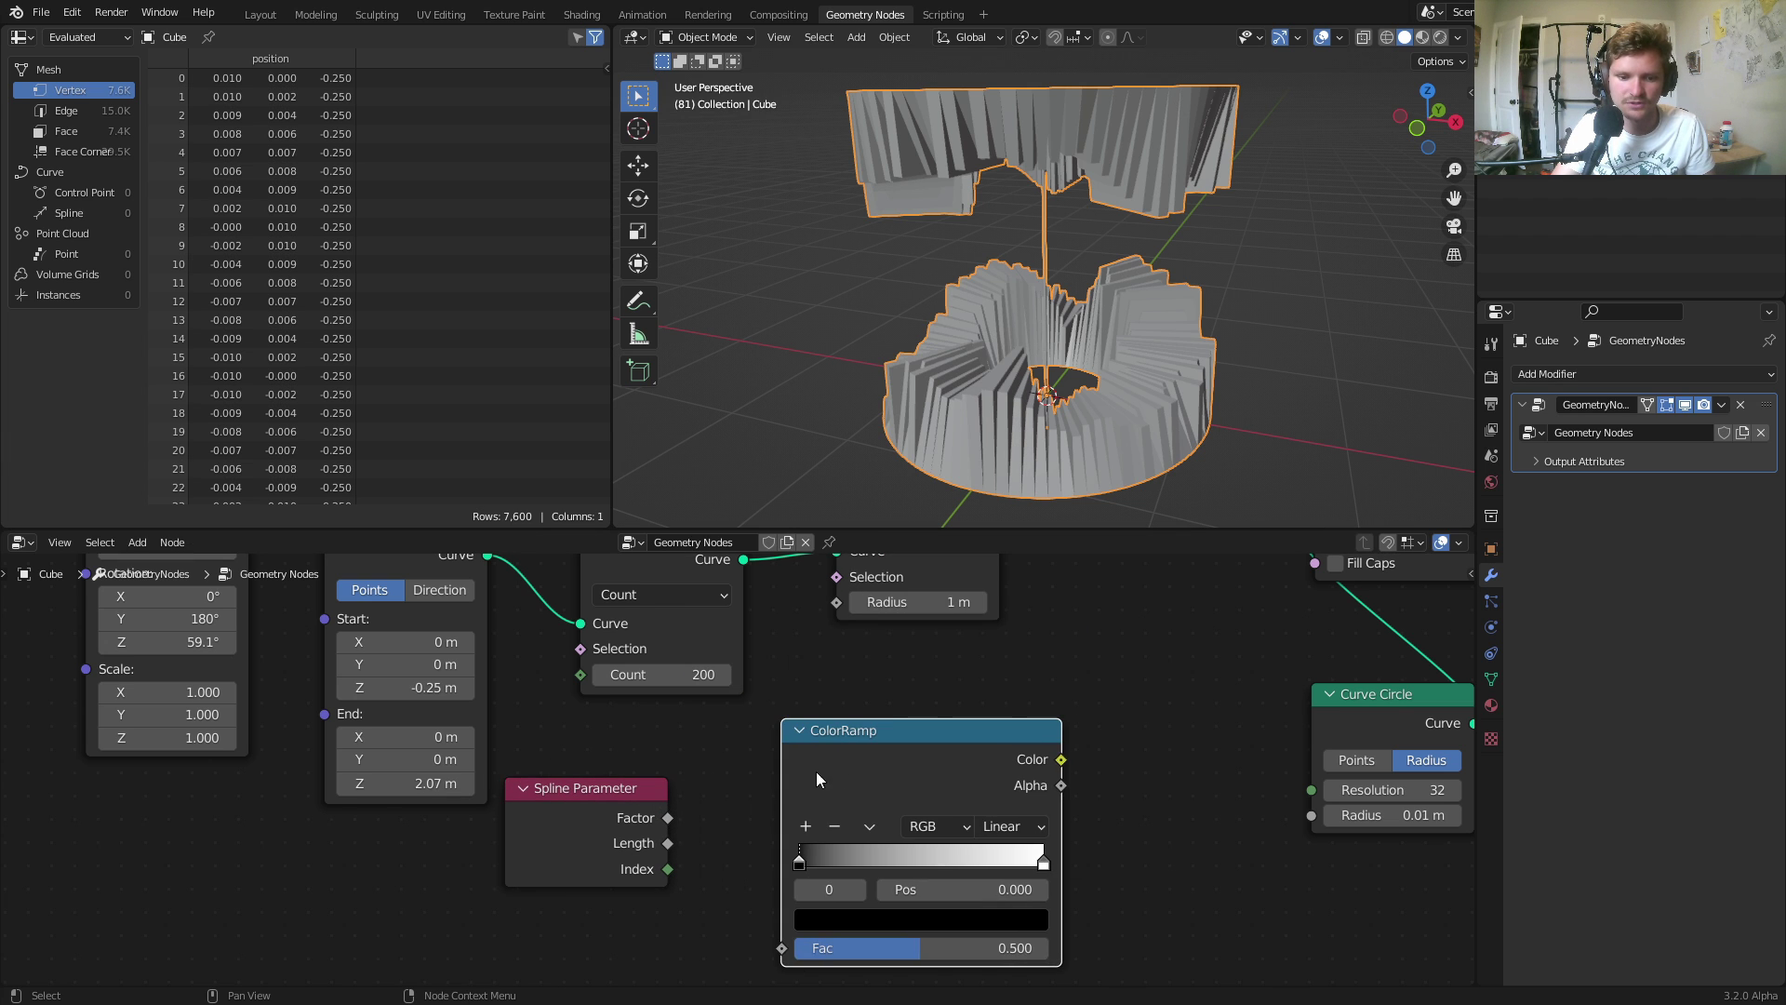
# Feed the Spline Parameter's Factor through the ColorRamp's Color into the Set Curve Radius node's Radius, and hide the viewport overlays.
pyautogui.keyDown('alt'); pyautogui.moveTo(642, 819); pyautogui.dragTo(957, 849, button='right'); pyautogui.keyUp('alt')
pyautogui.moveTo(1052, 801); pyautogui.dragTo(697, 945, button='middle')
pyautogui.moveTo(708, 904); pyautogui.dragTo(486, 750)
pyautogui.moveTo(555, 680); pyautogui.dragTo(615, 651)
pyautogui.click(1317, 42)
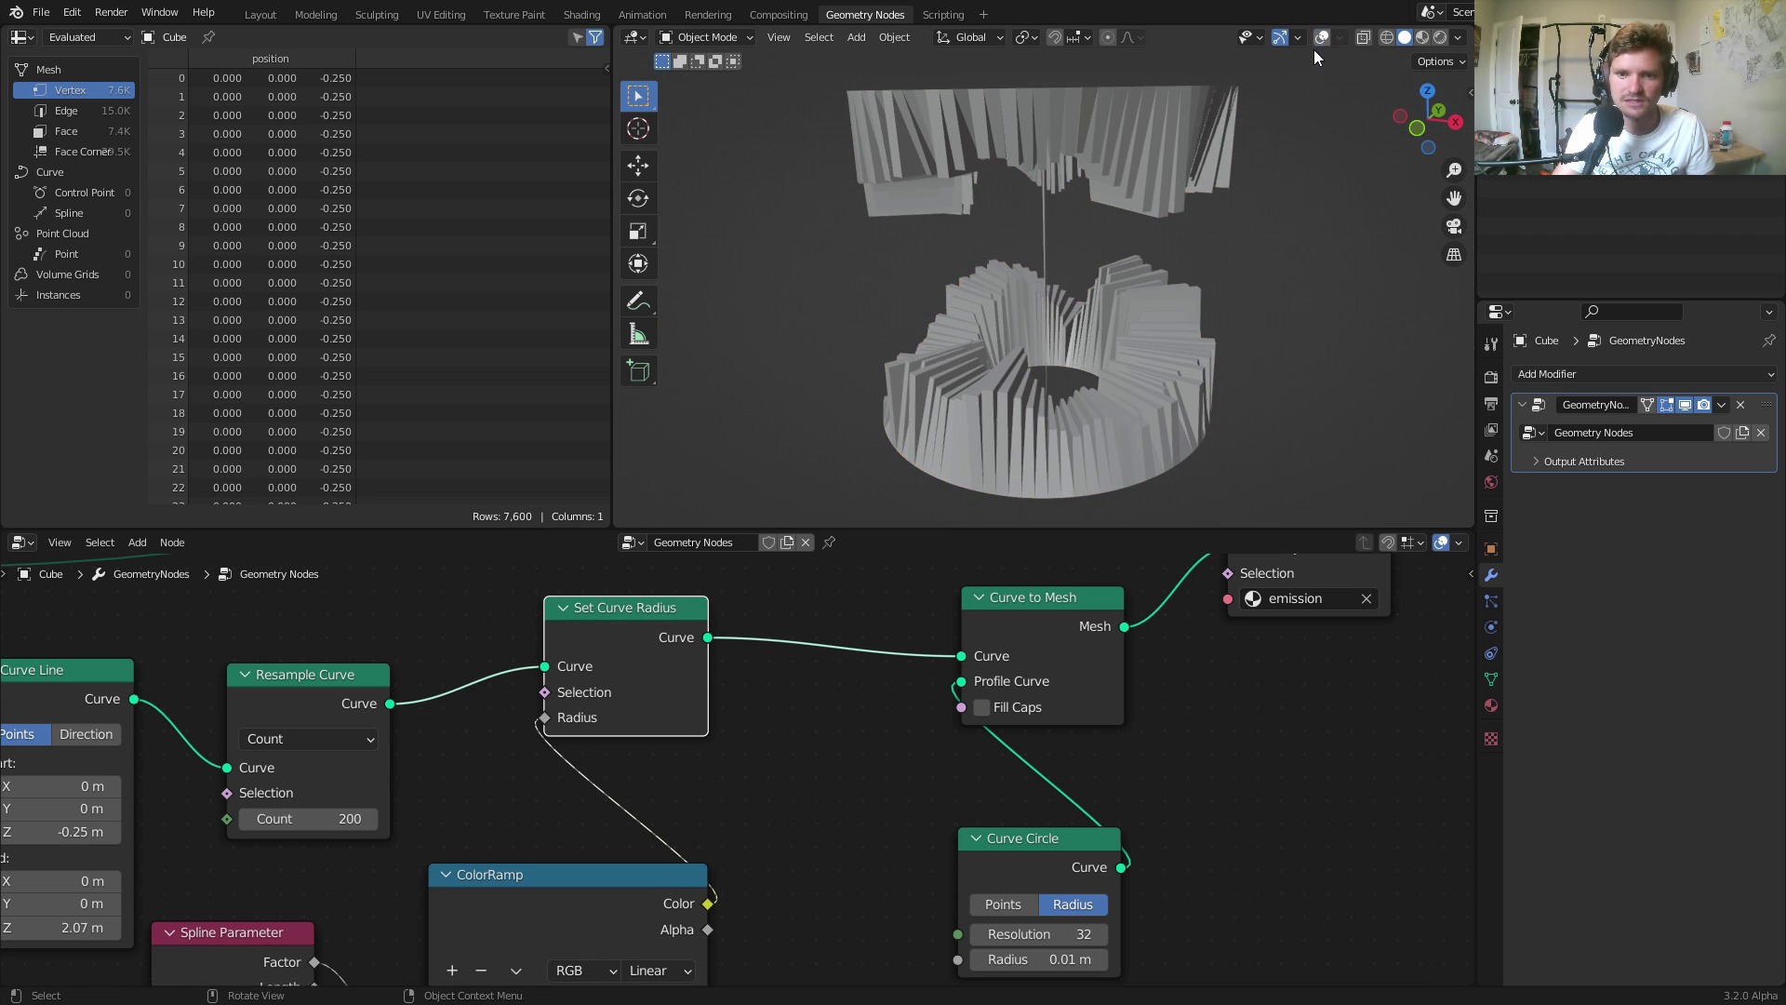
# Try an HSV value of 5 for the color of the ColorRamp's white end stop.
pyautogui.moveTo(813, 721); pyautogui.dragTo(926, 482, button='middle')
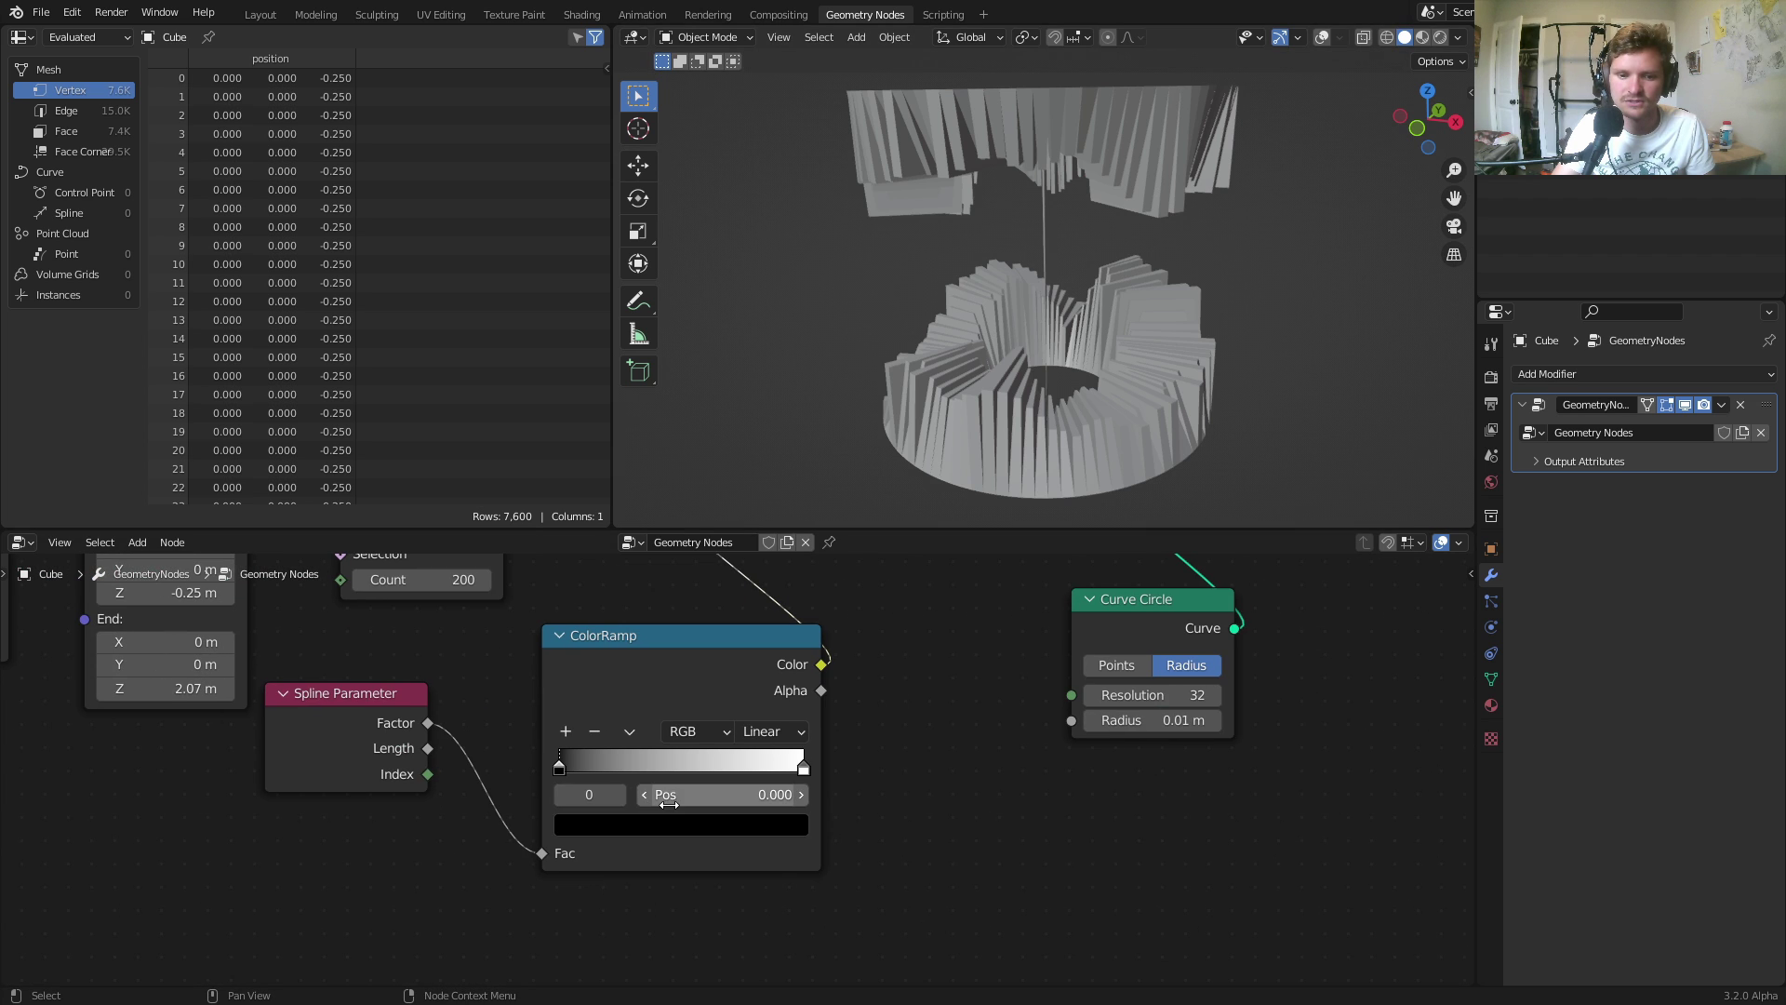
pyautogui.moveTo(679, 794)
pyautogui.mouseDown()
pyautogui.moveTo(786, 795)
pyautogui.moveTo(671, 795)
pyautogui.moveTo(664, 815)
pyautogui.mouseUp()
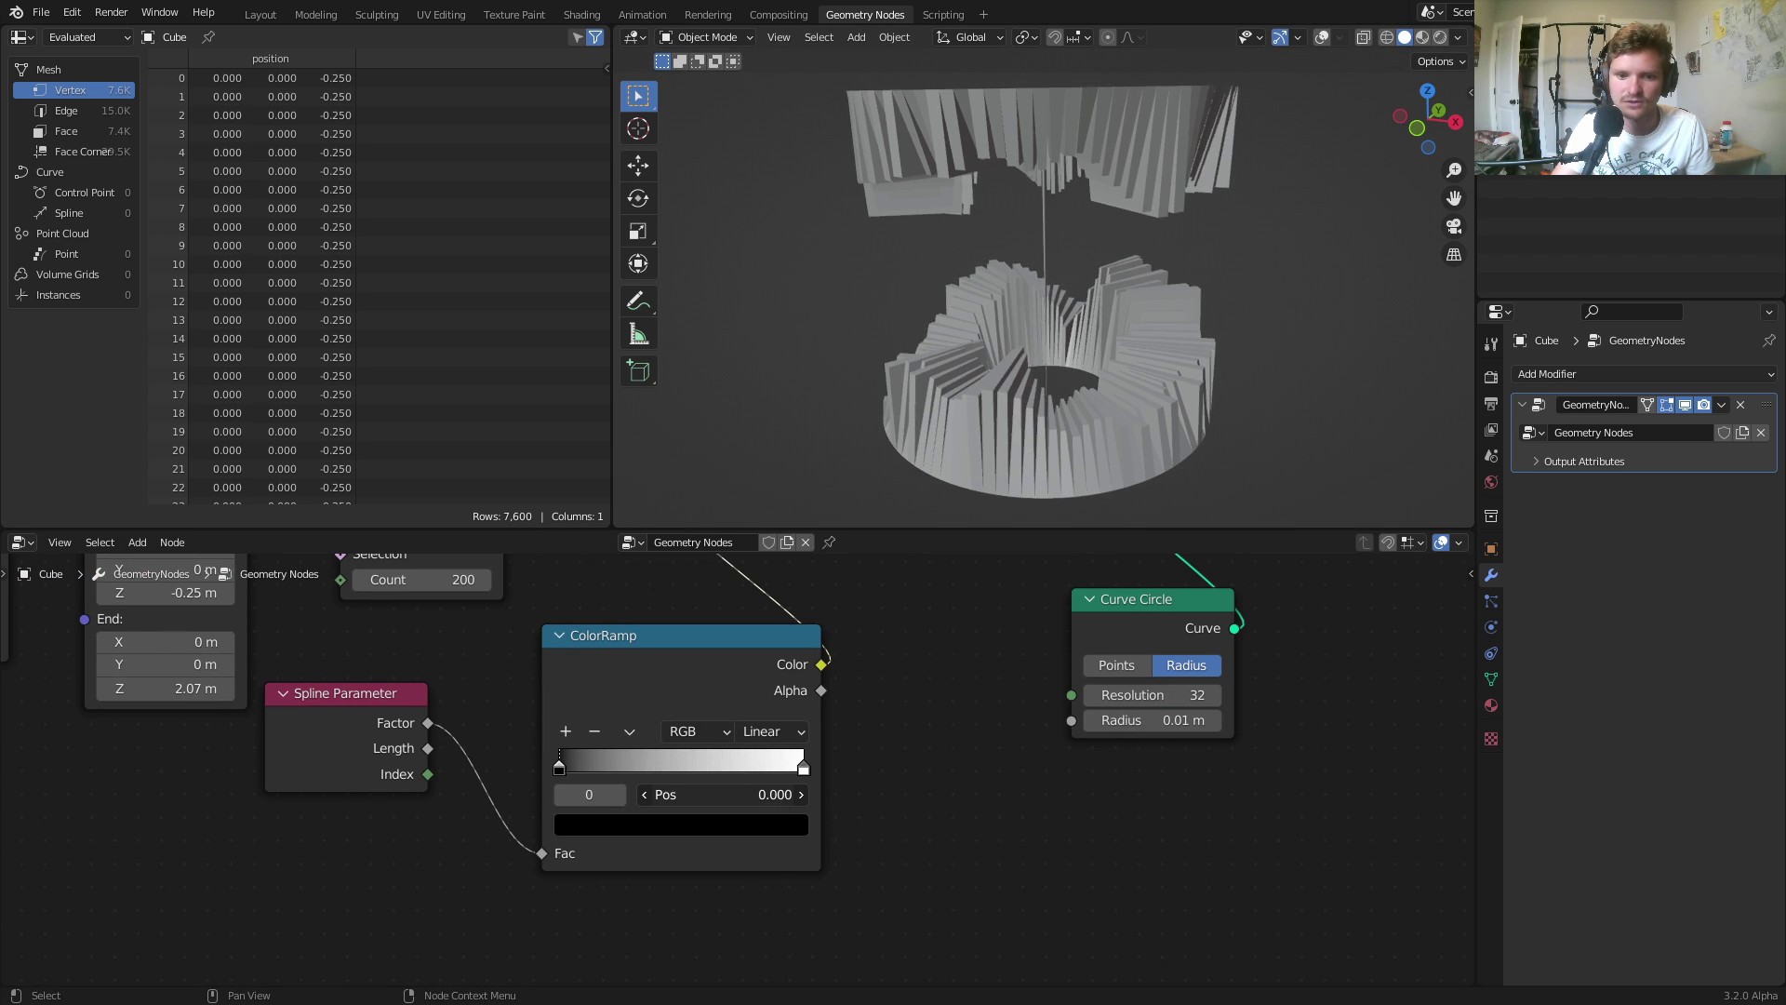
pyautogui.click(617, 796)
pyautogui.click(638, 824)
pyautogui.click(711, 768)
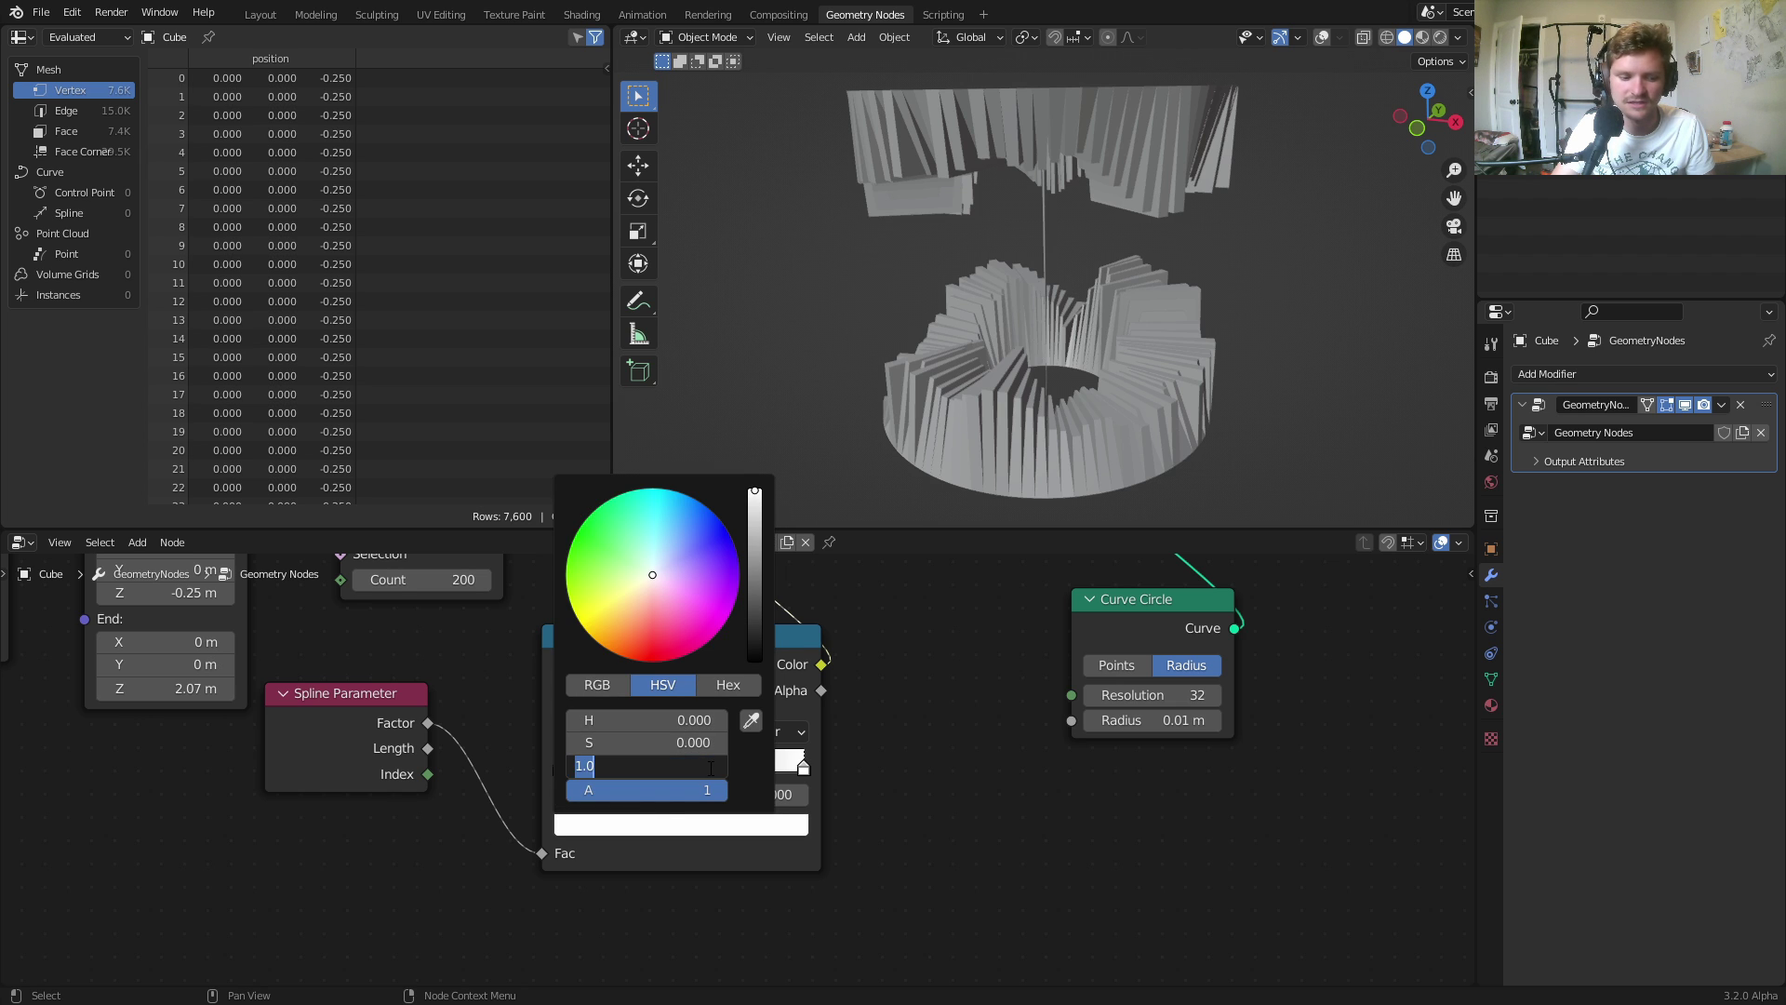
pyautogui.write('5')
pyautogui.press('Return')
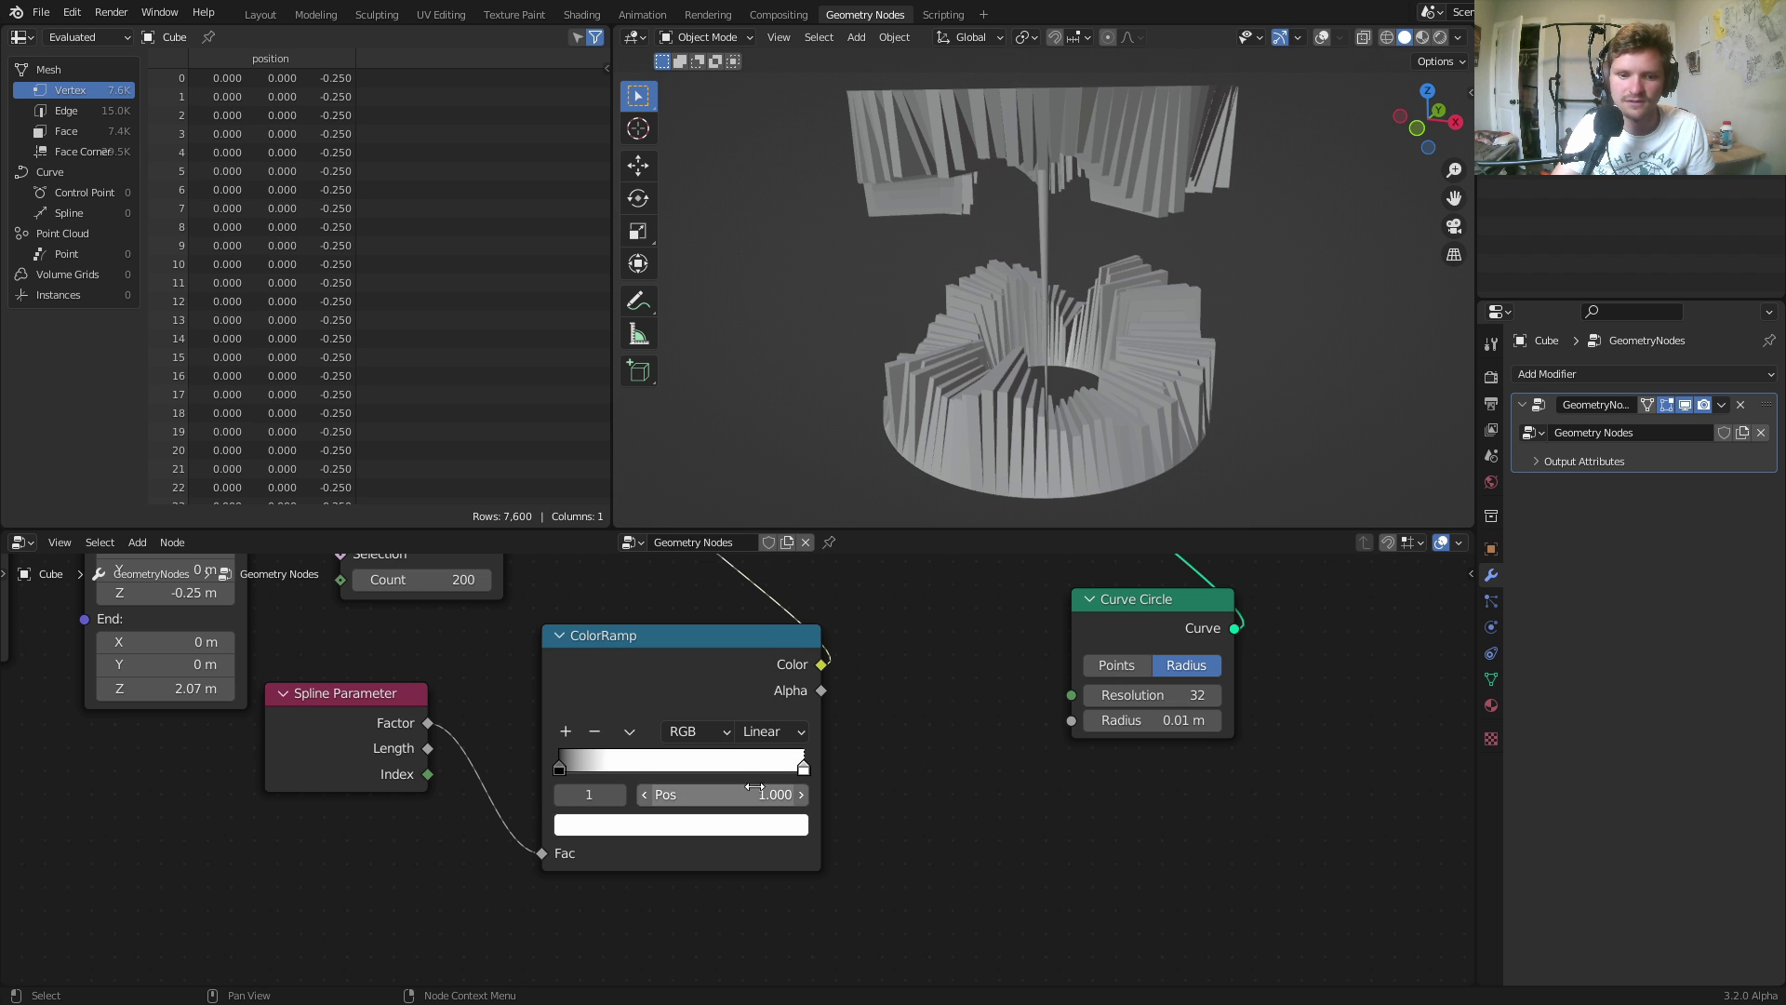
# Make the ColorRamp's end stop black and add a white middle stop at position 0.500.
pyautogui.moveTo(723, 795)
pyautogui.mouseDown()
pyautogui.moveTo(295, 795)
pyautogui.moveTo(723, 794)
pyautogui.mouseUp()
pyautogui.click(638, 839)
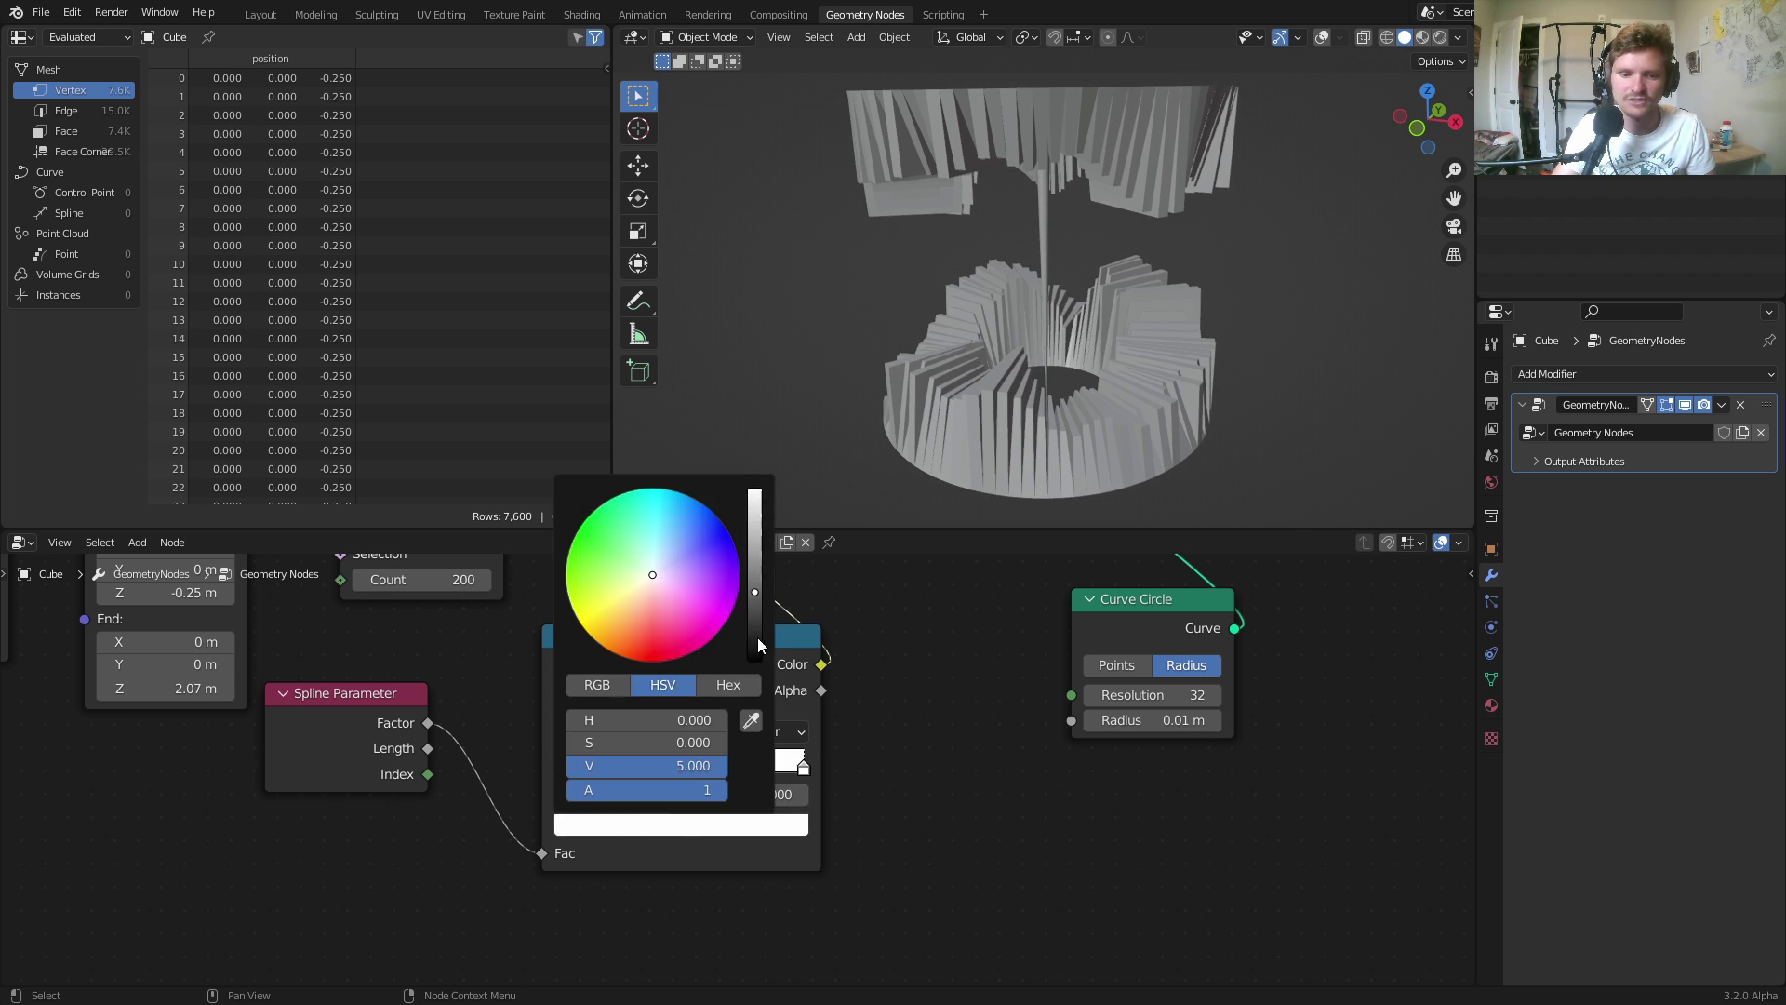
pyautogui.moveTo(757, 632); pyautogui.dragTo(749, 677)
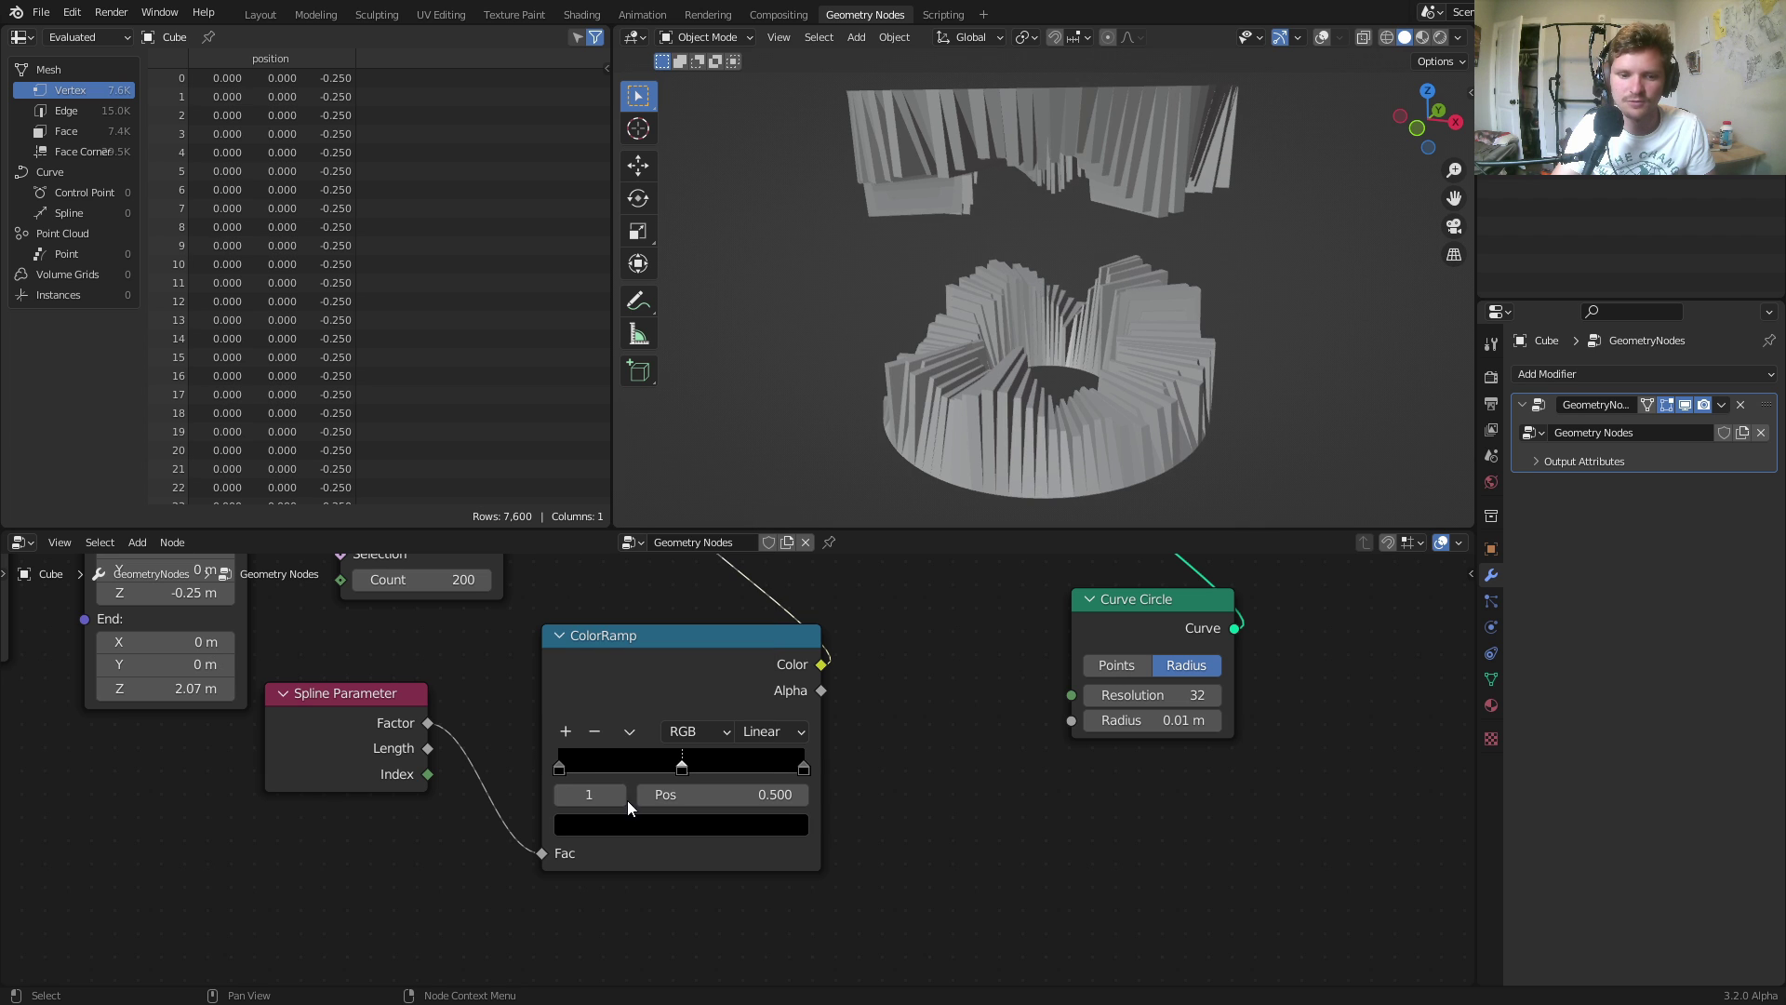
pyautogui.click(647, 823)
pyautogui.moveTo(754, 642); pyautogui.dragTo(754, 490)
# Set the position of the ColorRamp's black end stop to 0.550.
pyautogui.click(804, 764)
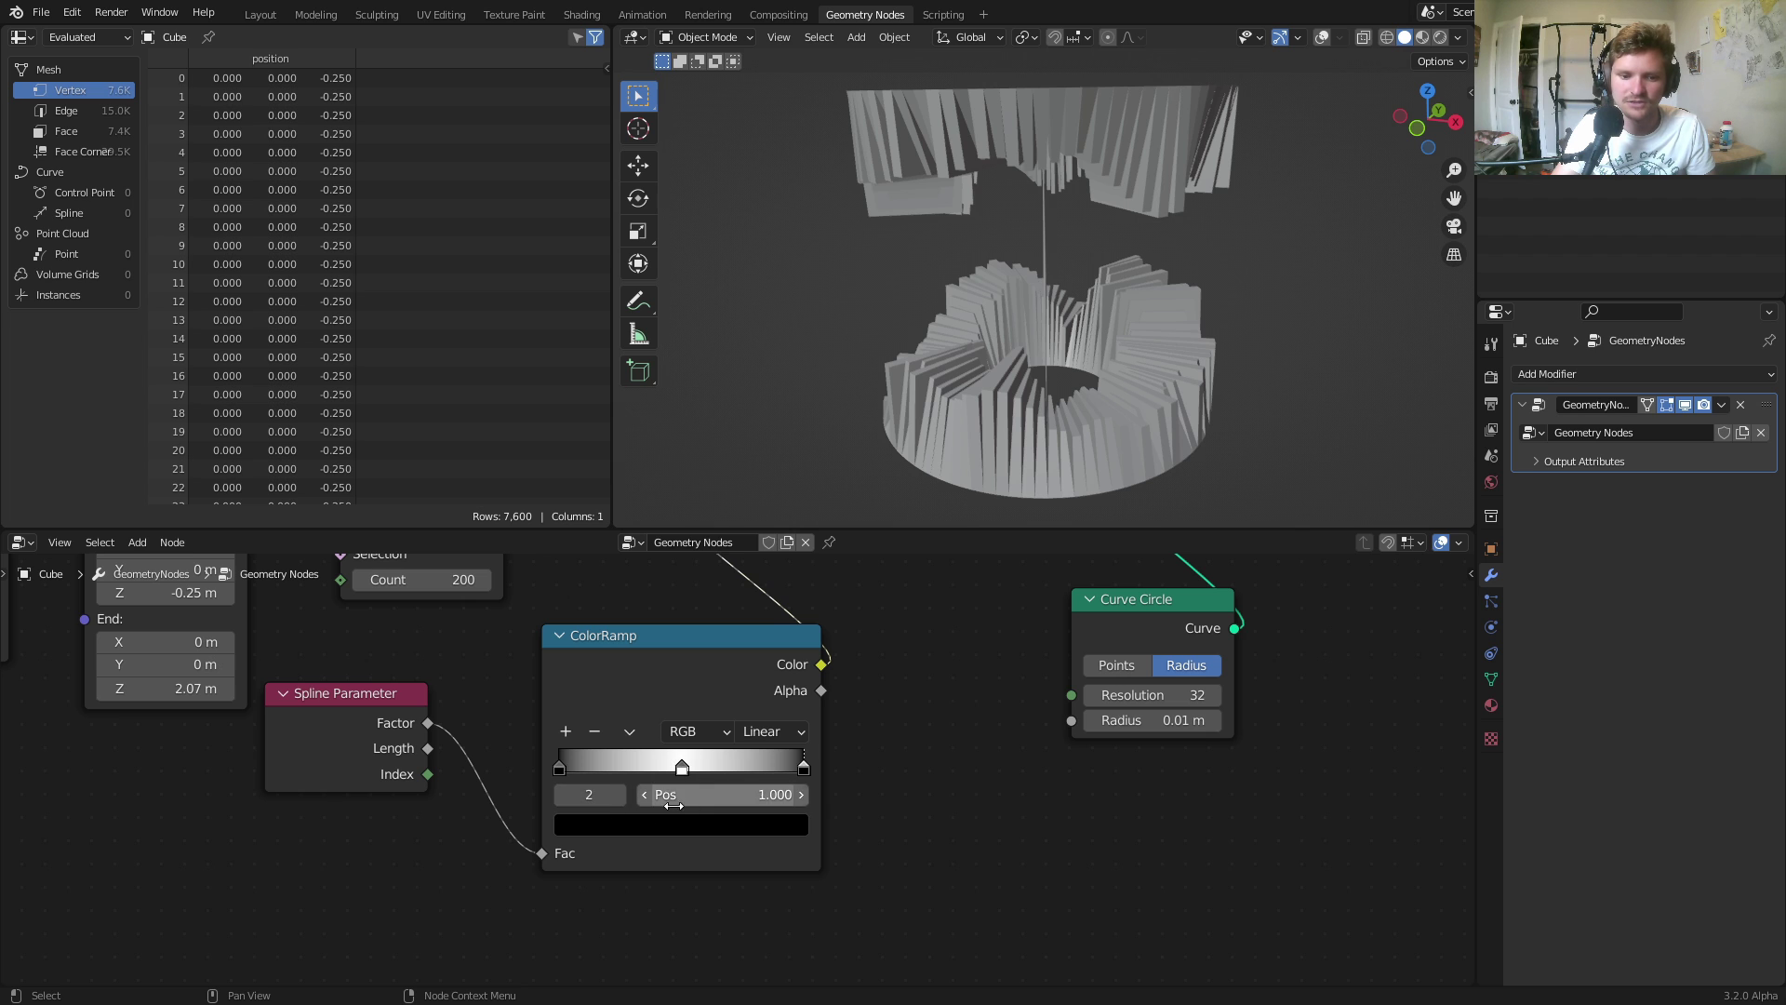
pyautogui.click(718, 795)
pyautogui.write('.5')
pyautogui.press('Return')
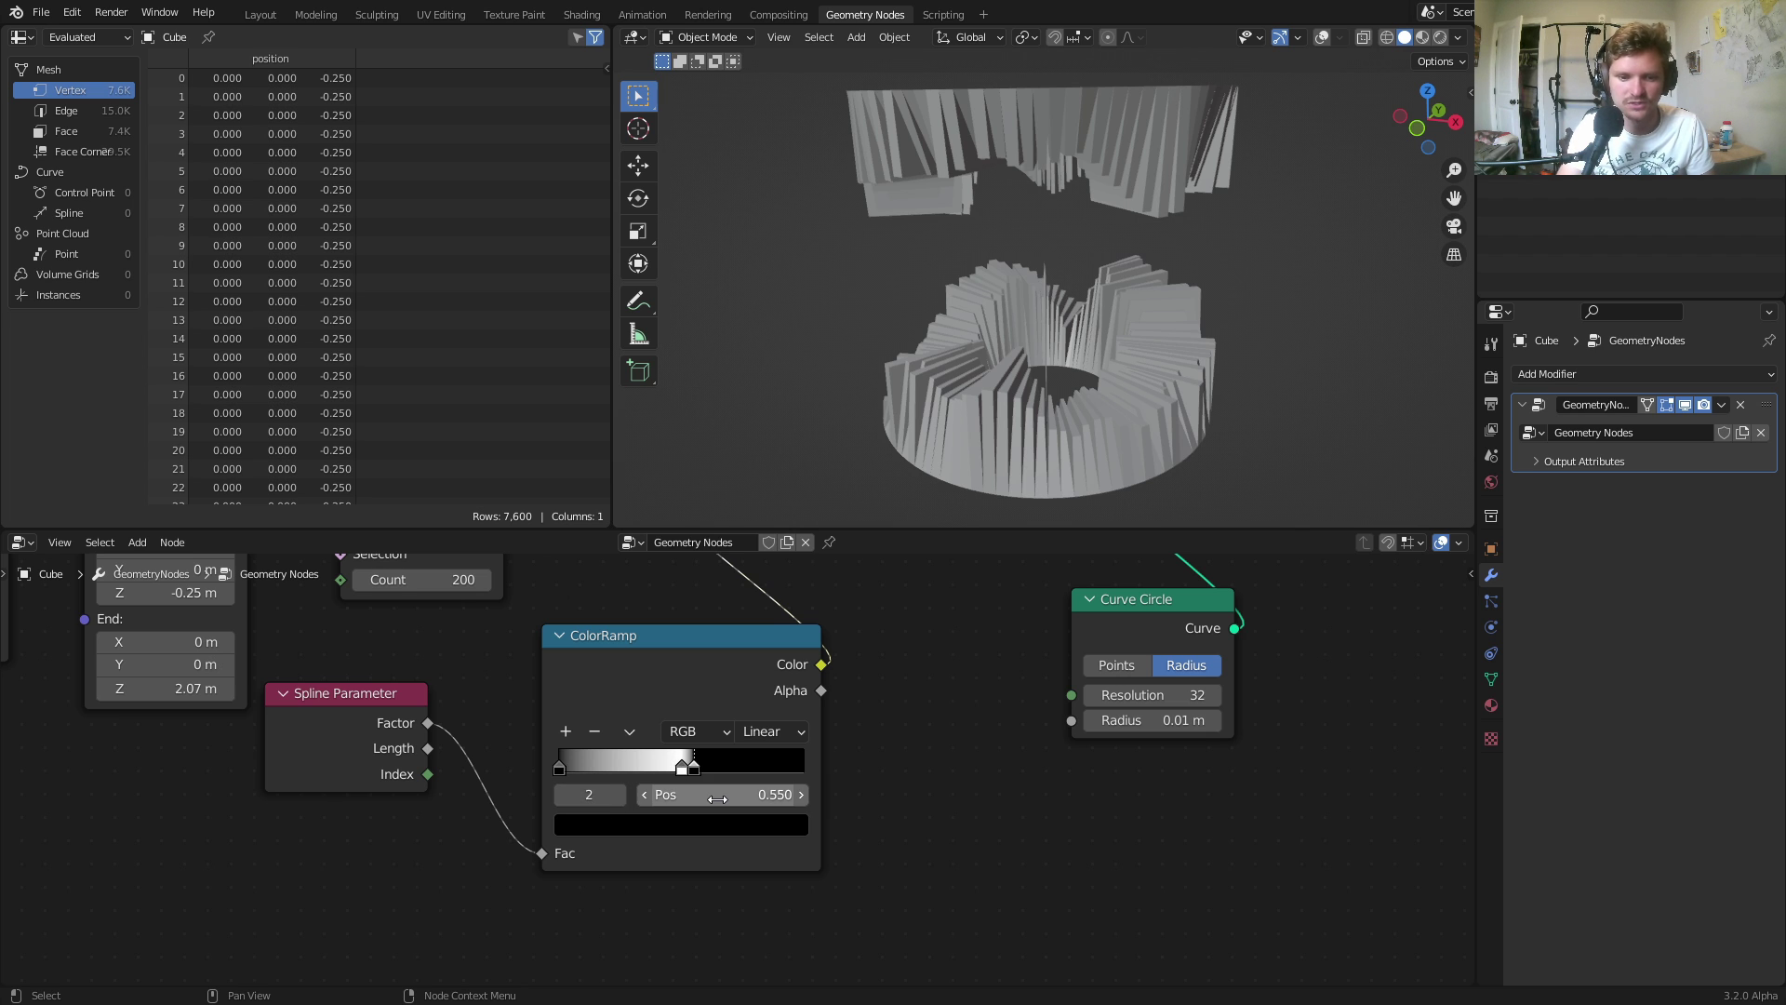
# Try position 0.45 for the ColorRamp's white middle stop and undo the change.
pyautogui.click(561, 796)
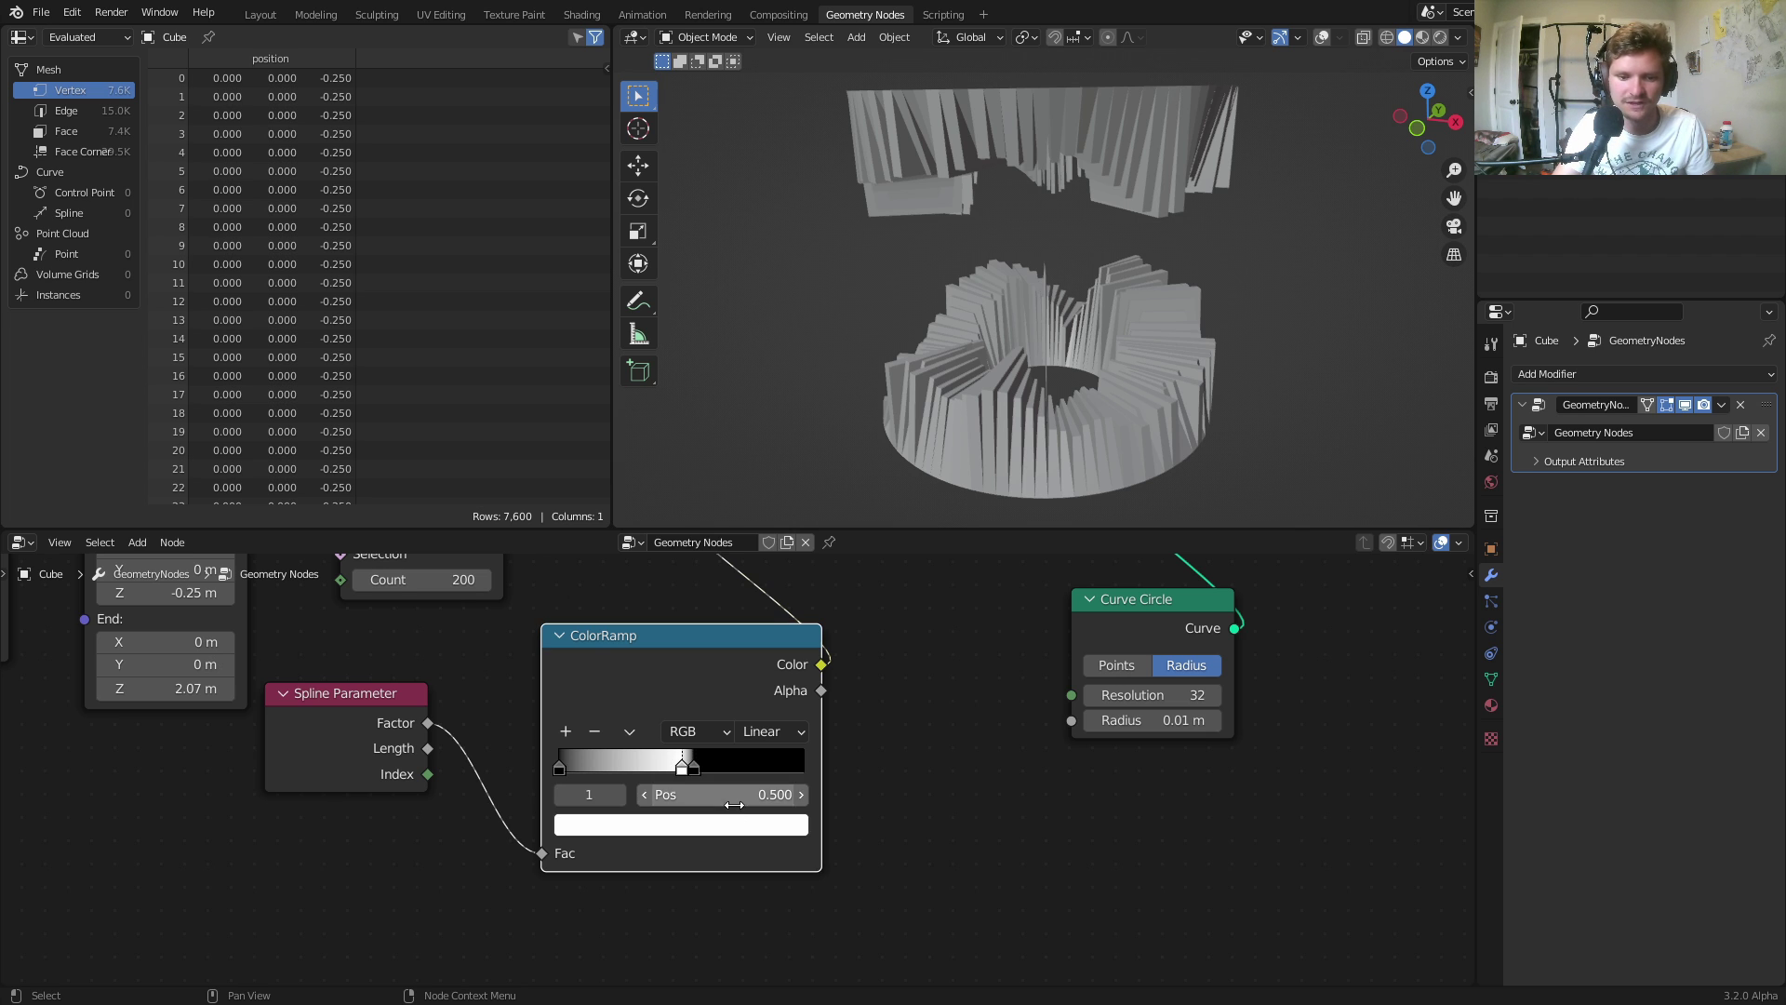
pyautogui.click(731, 797)
pyautogui.write('.45')
pyautogui.press('Return')
pyautogui.moveTo(1193, 230); pyautogui.dragTo(1042, 265, button='middle')
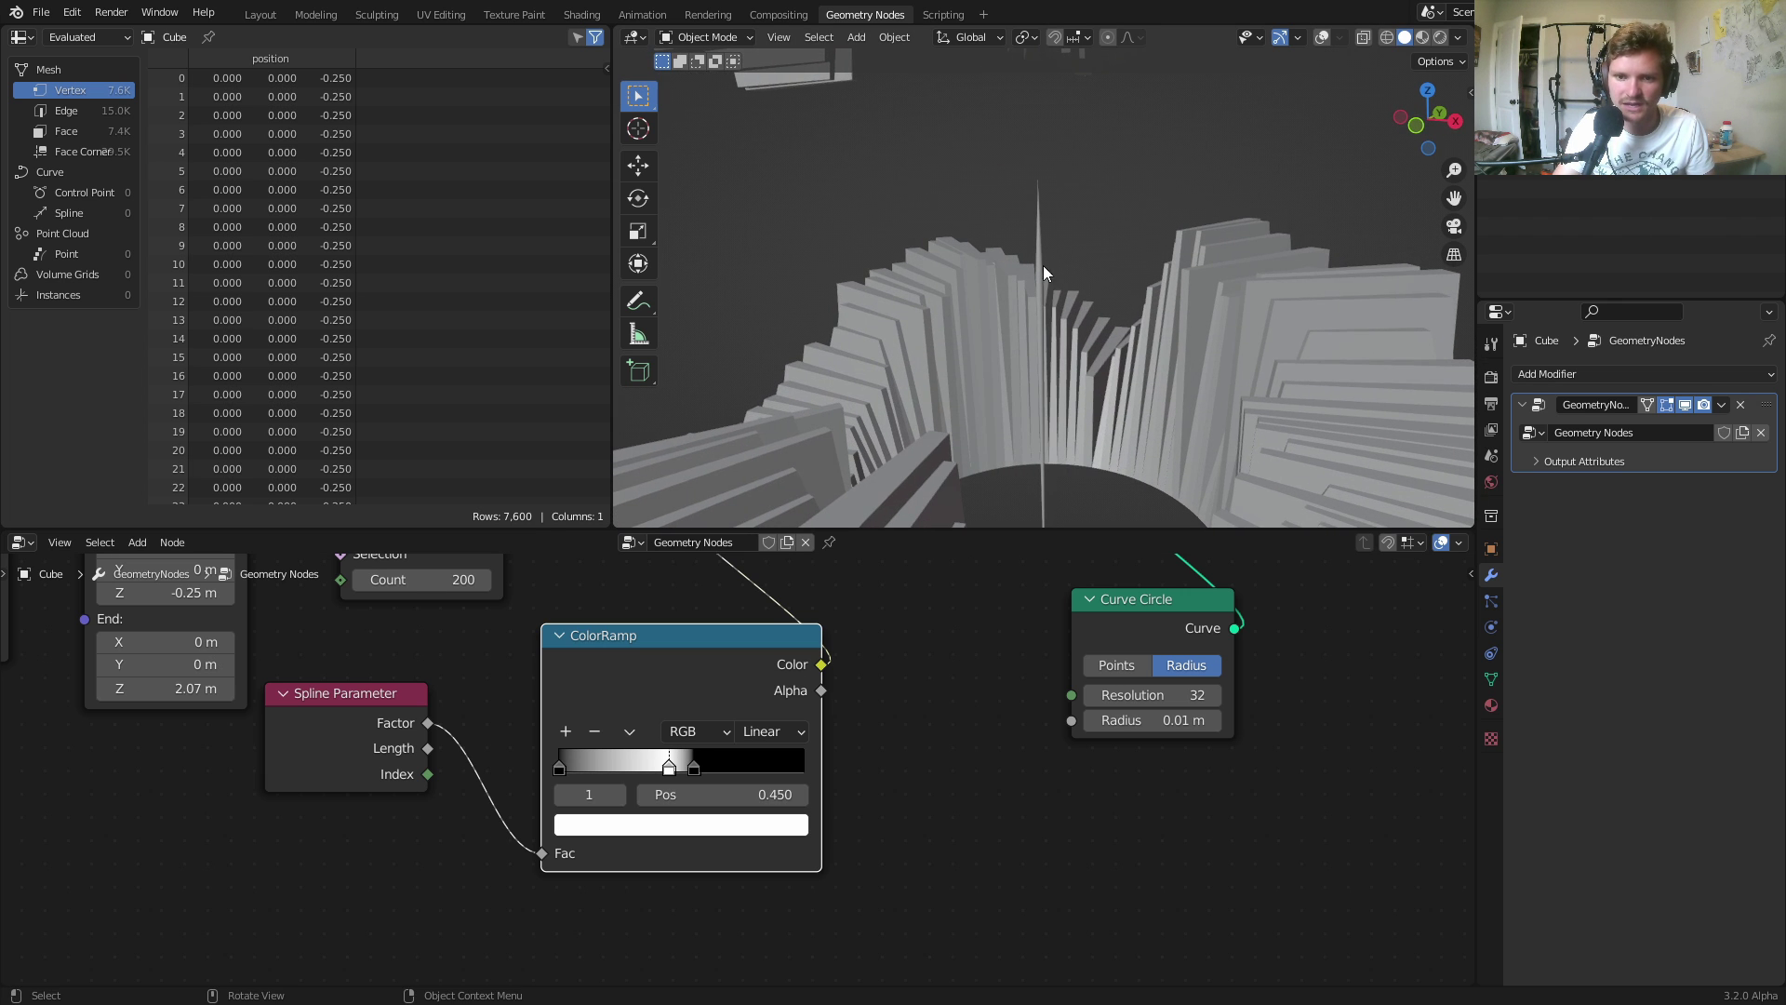
pyautogui.hotkey('ctrl', 'z')
# Set the position of the ColorRamp's first black stop to 0.45.
pyautogui.click(559, 797)
pyautogui.click(725, 794)
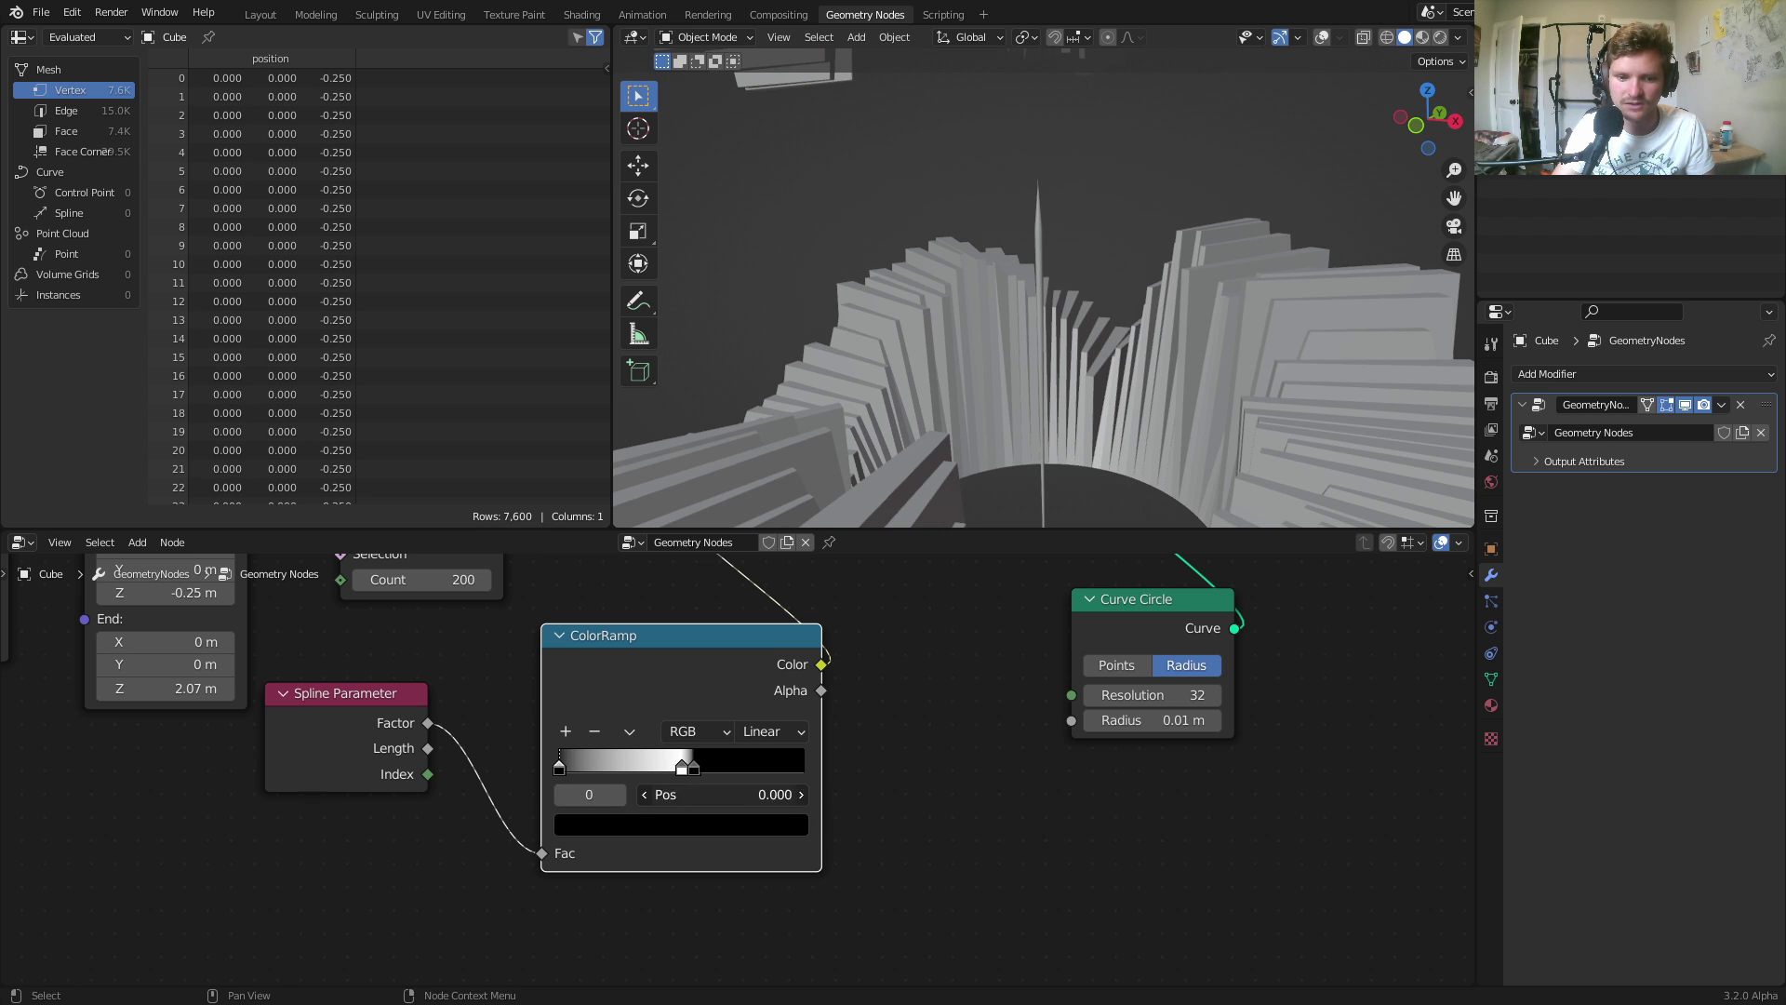
pyautogui.write('.45')
pyautogui.press('Return')
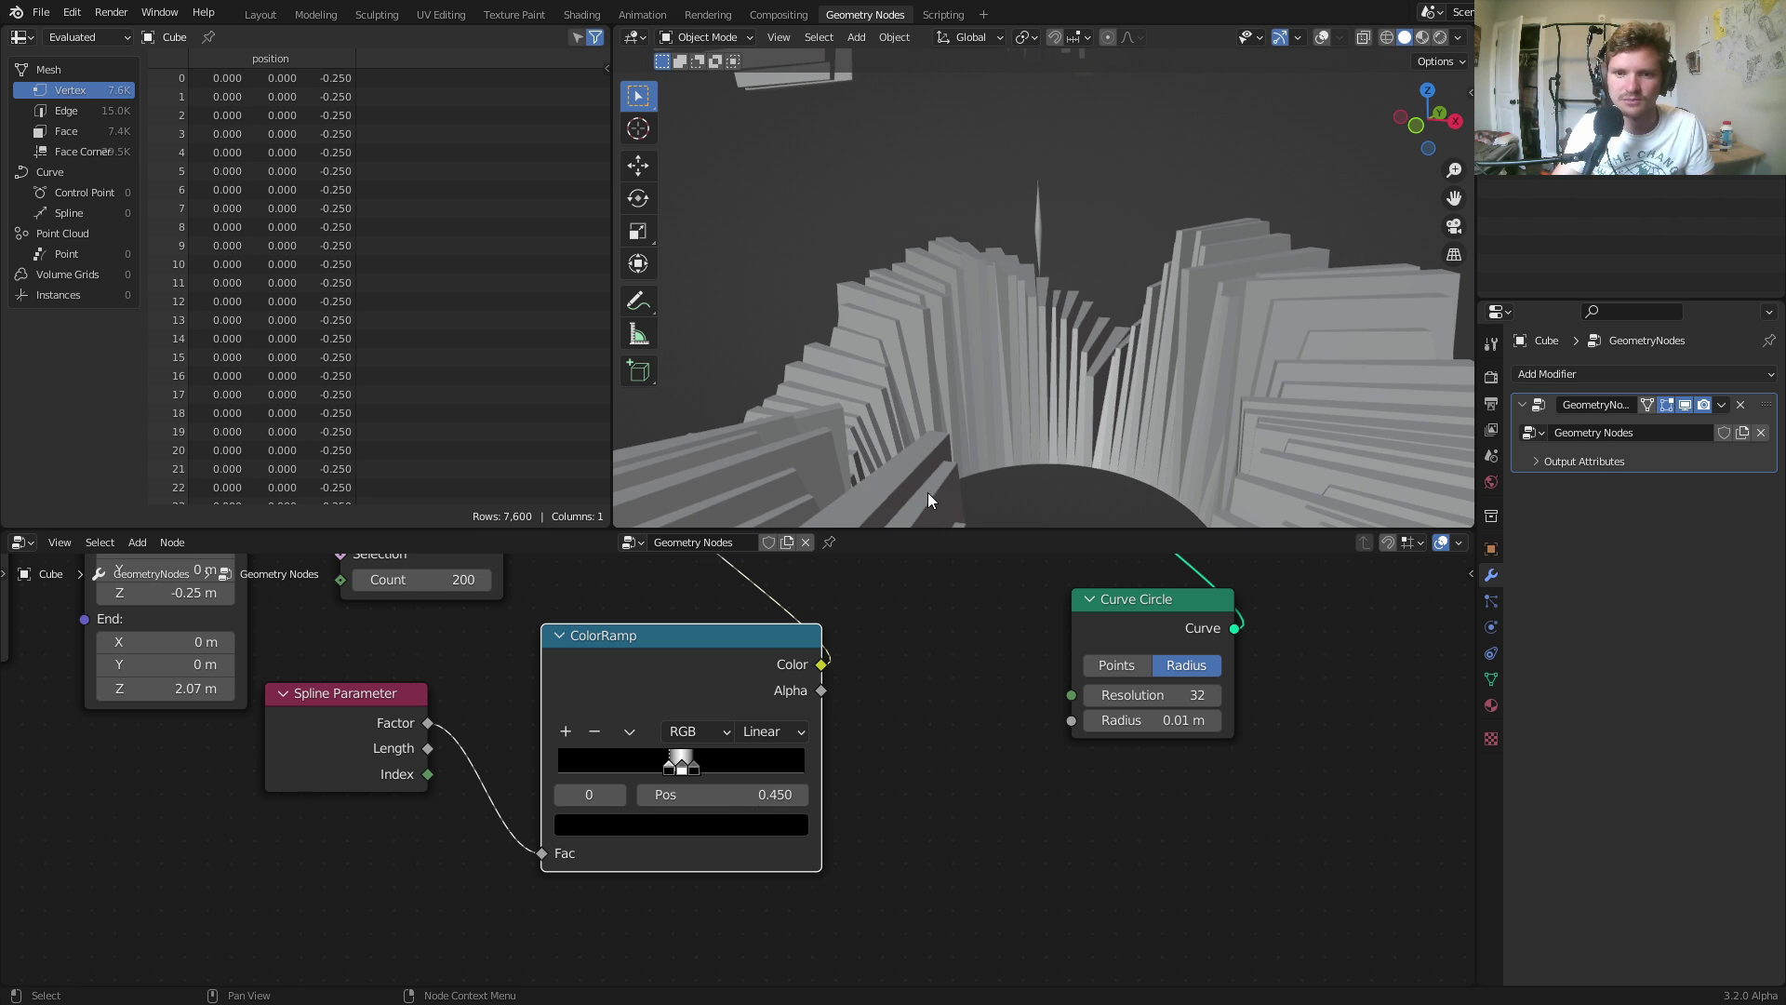
pyautogui.moveTo(1046, 248); pyautogui.dragTo(1062, 243, button='middle')
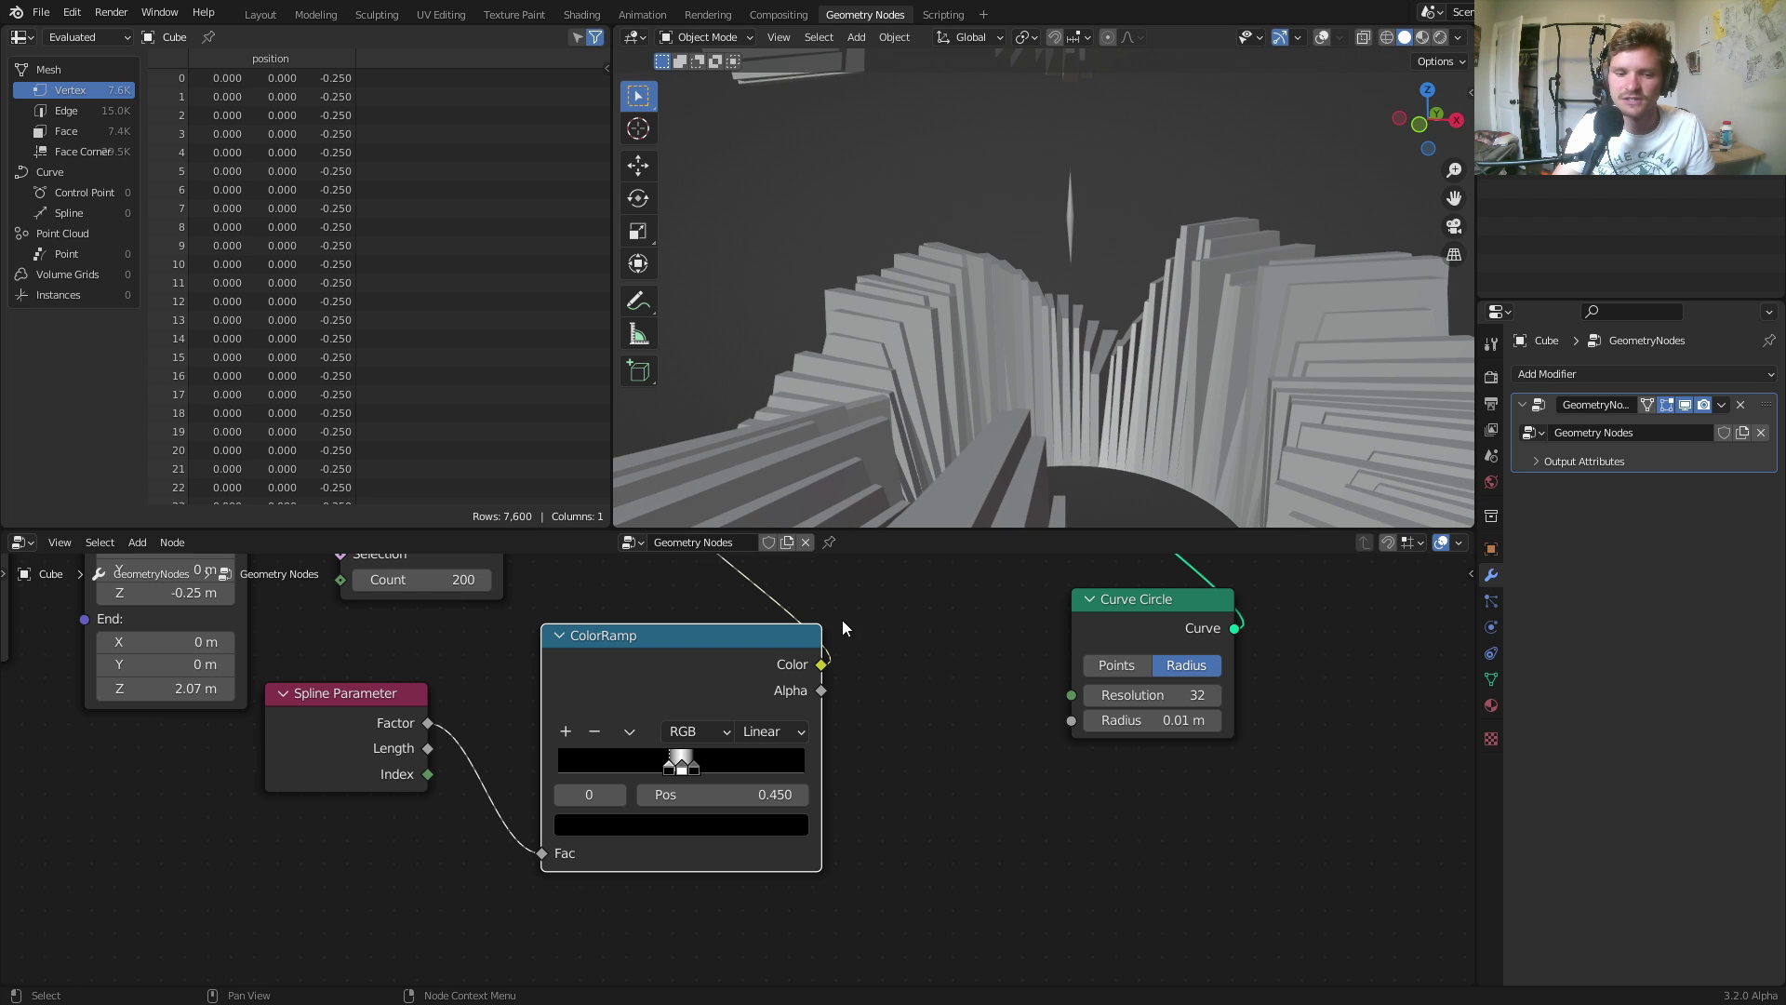
# Move the Spline Parameter node away and insert a Math node set to Add between it and the ColorRamp.
pyautogui.moveTo(416, 711); pyautogui.dragTo(162, 824)
pyautogui.hotkey('shift', 'a')
pyautogui.click(242, 623)
pyautogui.write('add')
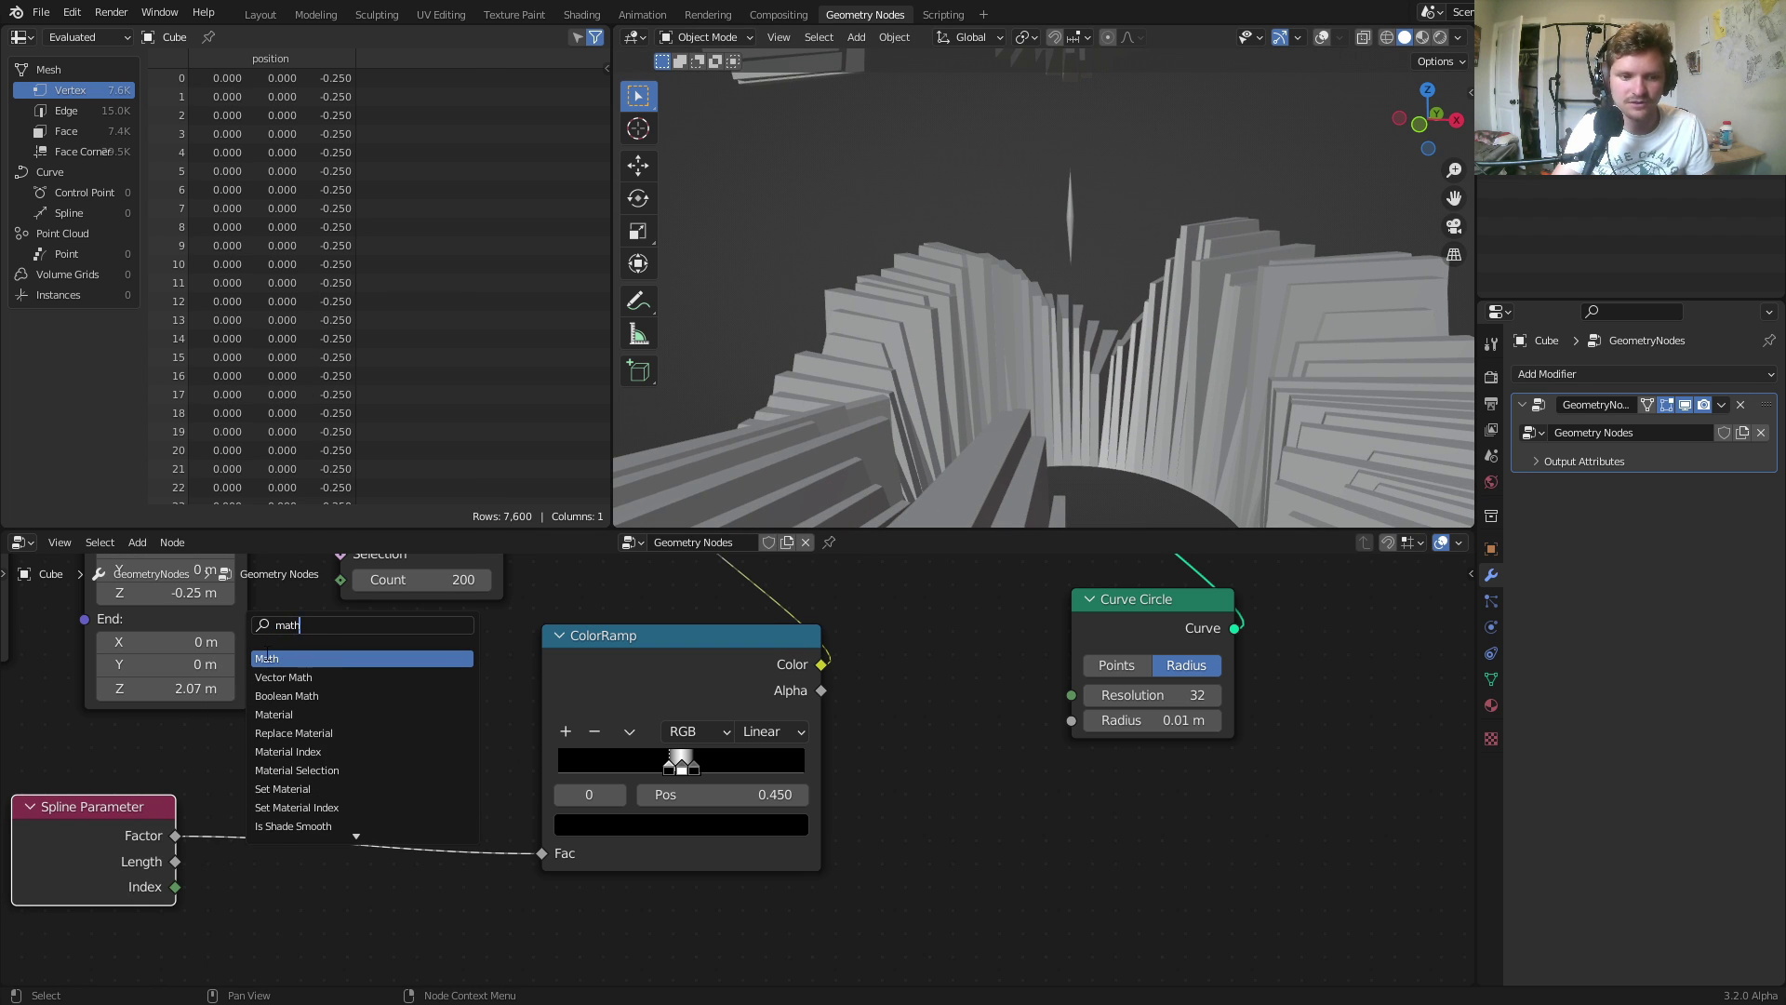
pyautogui.press('Return')
pyautogui.click(389, 873)
pyautogui.moveTo(383, 914); pyautogui.dragTo(338, 913)
# Move the Set Curve Radius node closer to the Curve to Mesh node to free space after the Resample Curve.
pyautogui.moveTo(870, 521); pyautogui.dragTo(1076, 364, button='middle')
pyautogui.scroll(-3, 634, 796)
pyautogui.moveTo(651, 772); pyautogui.dragTo(494, 979, button='middle')
pyautogui.moveTo(582, 685); pyautogui.dragTo(761, 728)
pyautogui.scroll(-2, 760, 728)
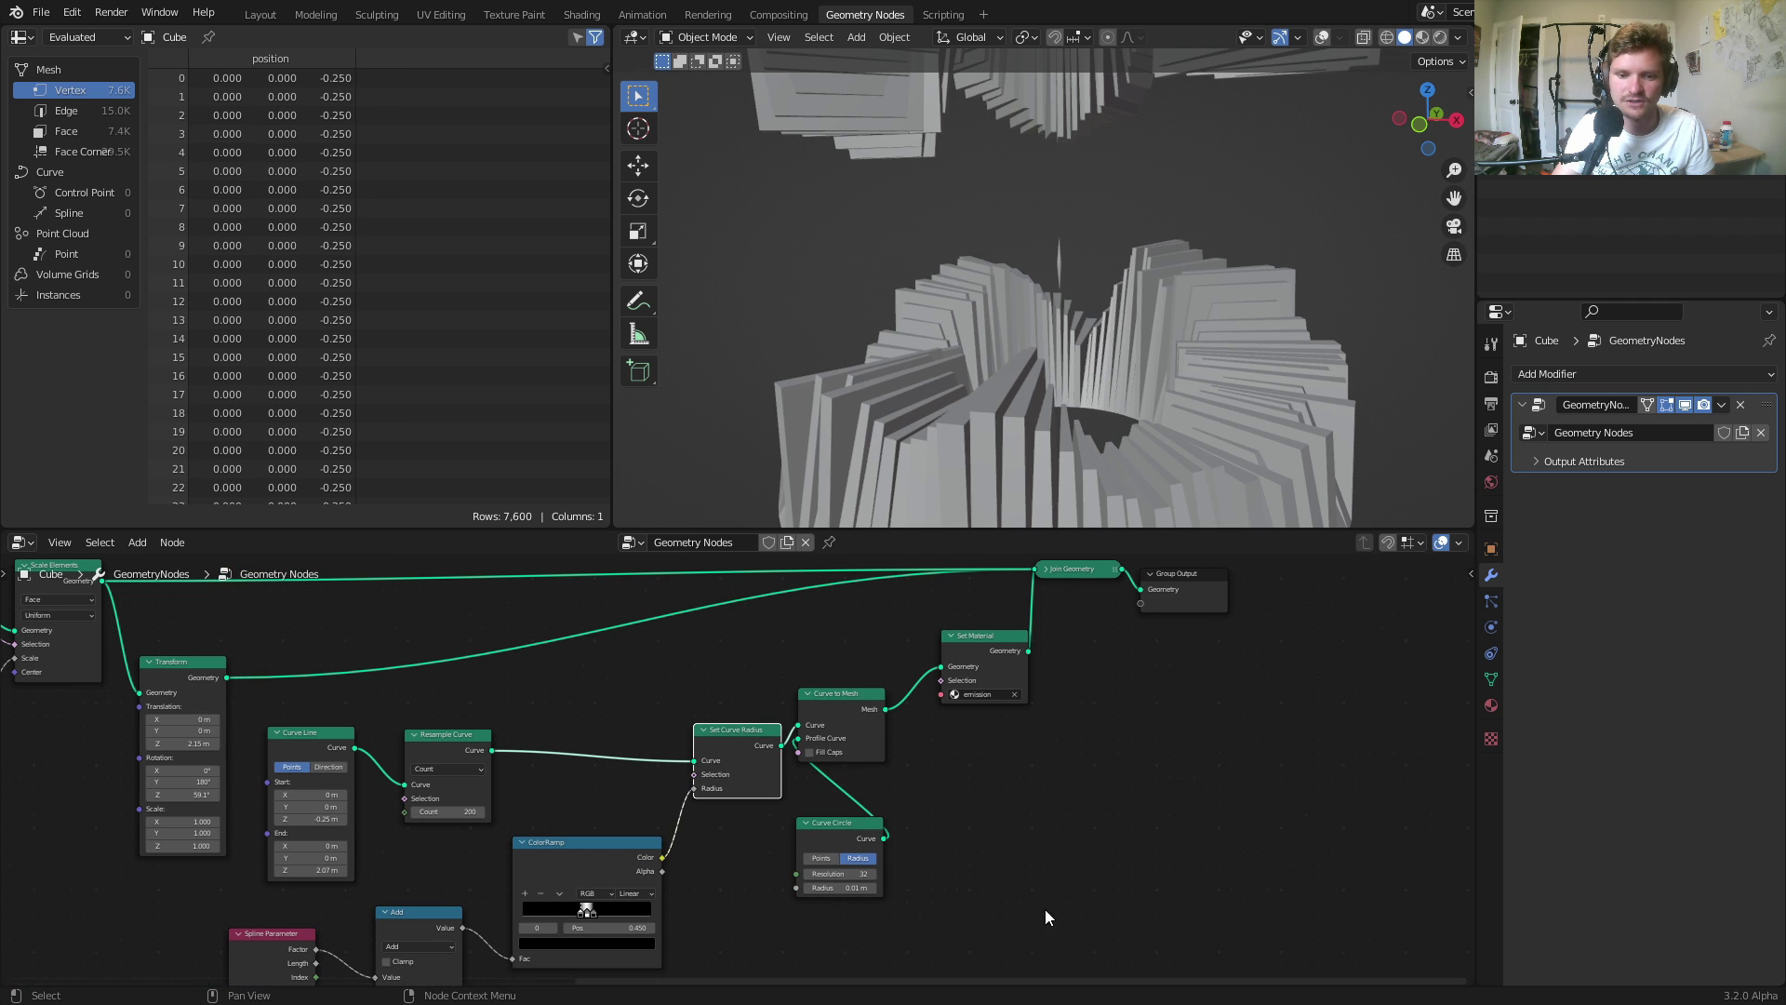
# Shift the Set Curve Radius, Curve to Mesh, Curve Circle and Set Material nodes away from the ColorRamp to make room.
pyautogui.moveTo(1048, 913); pyautogui.dragTo(729, 644)
pyautogui.hotkey('shift', 'd')
pyautogui.click(912, 674)
pyautogui.hotkey('ctrl', 'z')
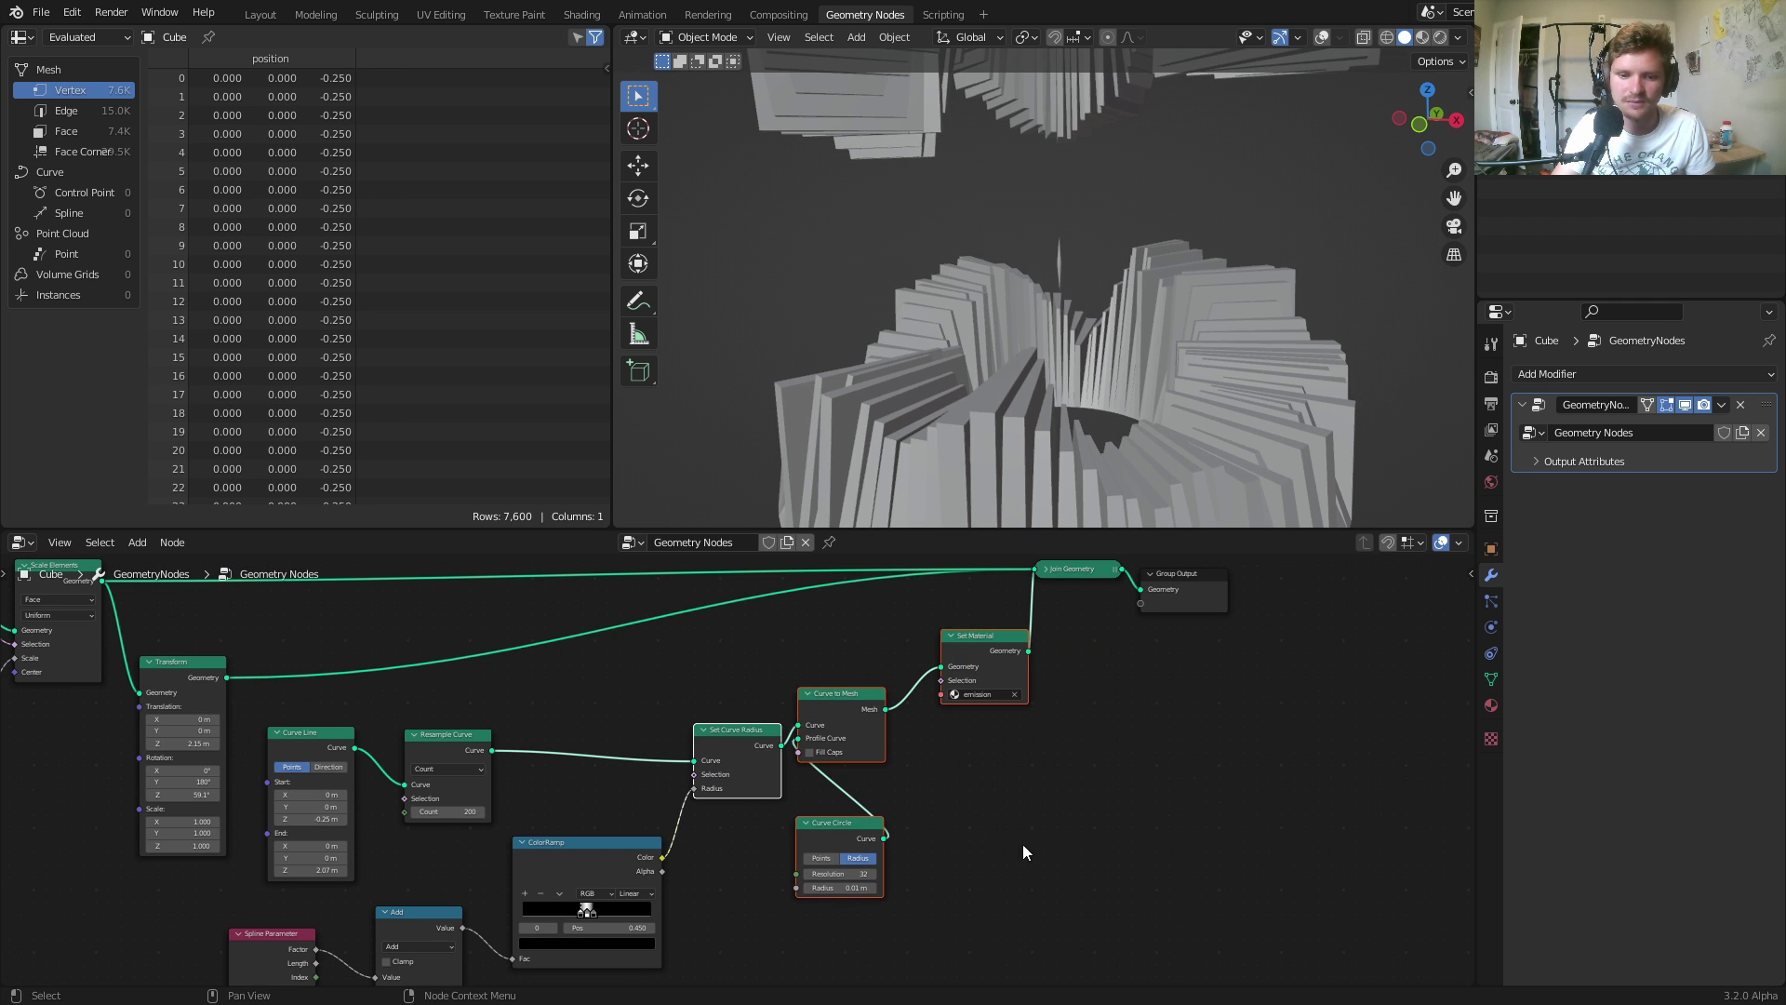
pyautogui.press('g')
pyautogui.click(995, 803)
# Duplicate the Add node onto the link between the ColorRamp and Set Curve Radius and set it to Multiply.
pyautogui.keyDown('shift'); pyautogui.scroll(-2, 774, 727); pyautogui.keyUp('shift')
pyautogui.scroll(2, 714, 733)
pyautogui.click(364, 805)
pyautogui.hotkey('shift', 'd')
pyautogui.click(959, 685)
pyautogui.click(867, 705)
pyautogui.click(869, 746)
# Set the Multiply node's value to 5.540 to thicken the beam's bulge.
pyautogui.click(881, 777)
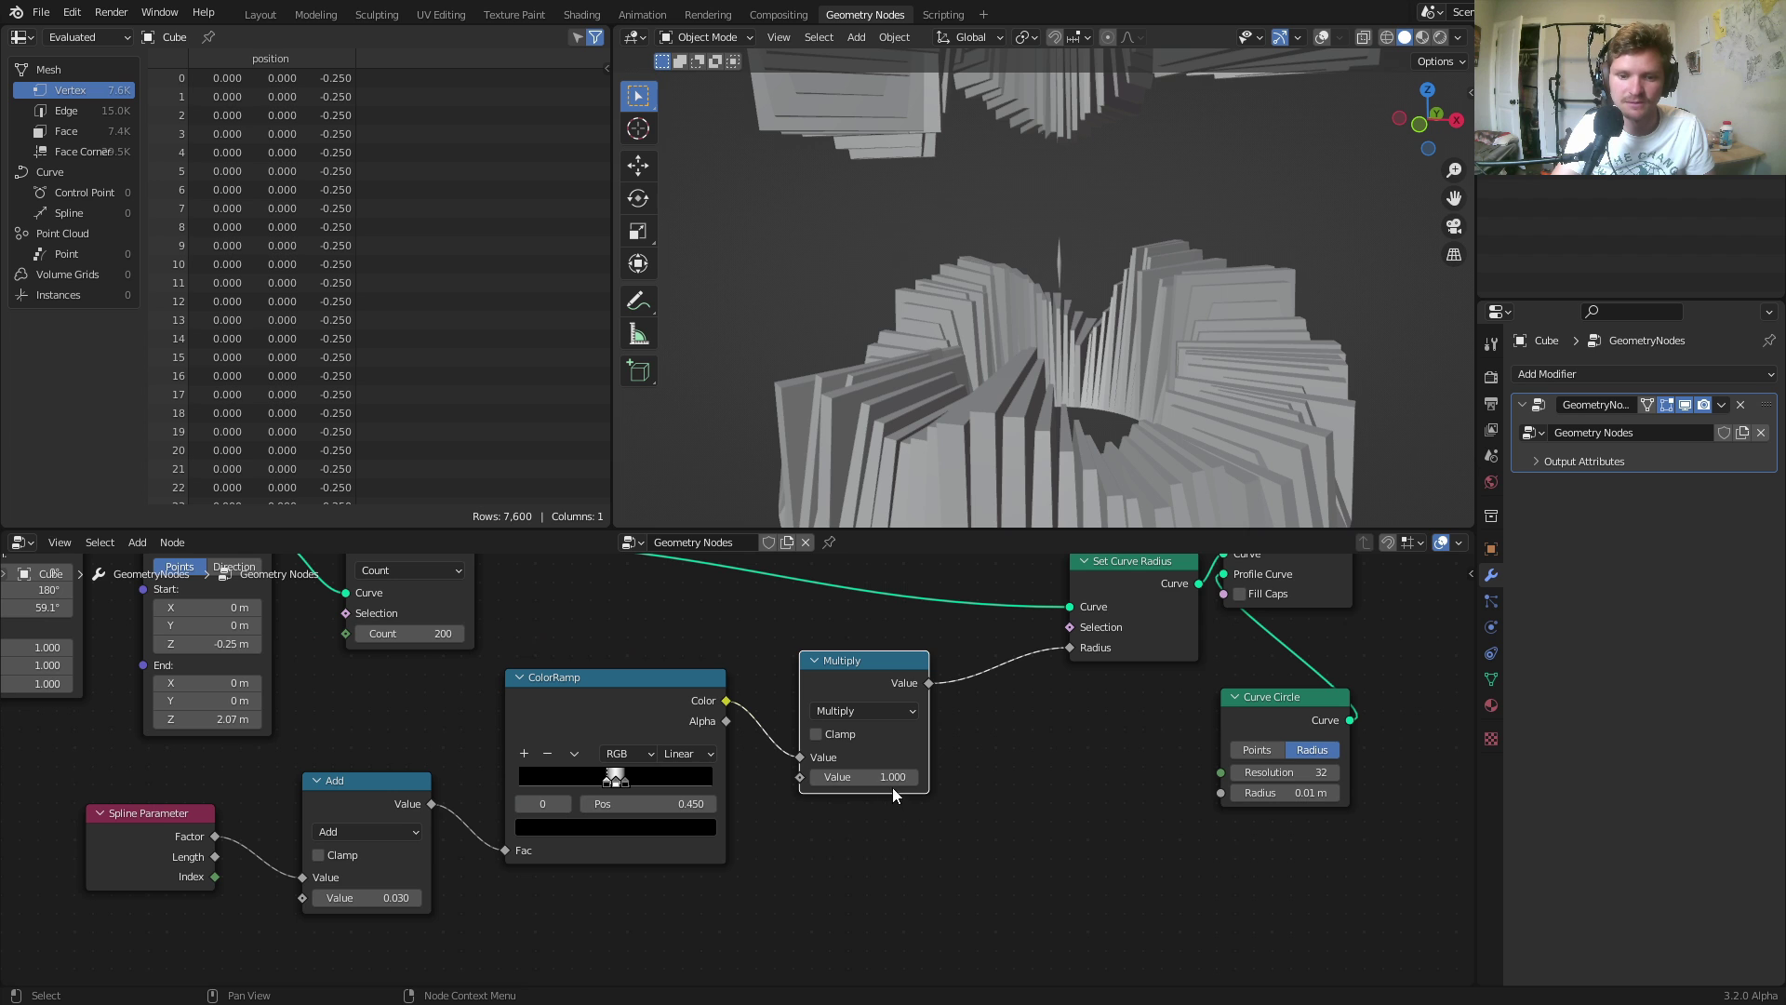
pyautogui.write('1.11')
pyautogui.press('Return')
pyautogui.moveTo(864, 776); pyautogui.dragTo(1004, 776)
# Set the Add node's value to 0.010 and the ColorRamp's interpolation to Ease.
pyautogui.moveTo(366, 898)
pyautogui.mouseDown()
pyautogui.moveTo(409, 898)
pyautogui.moveTo(382, 879)
pyautogui.mouseUp()
pyautogui.click(694, 752)
pyautogui.click(694, 772)
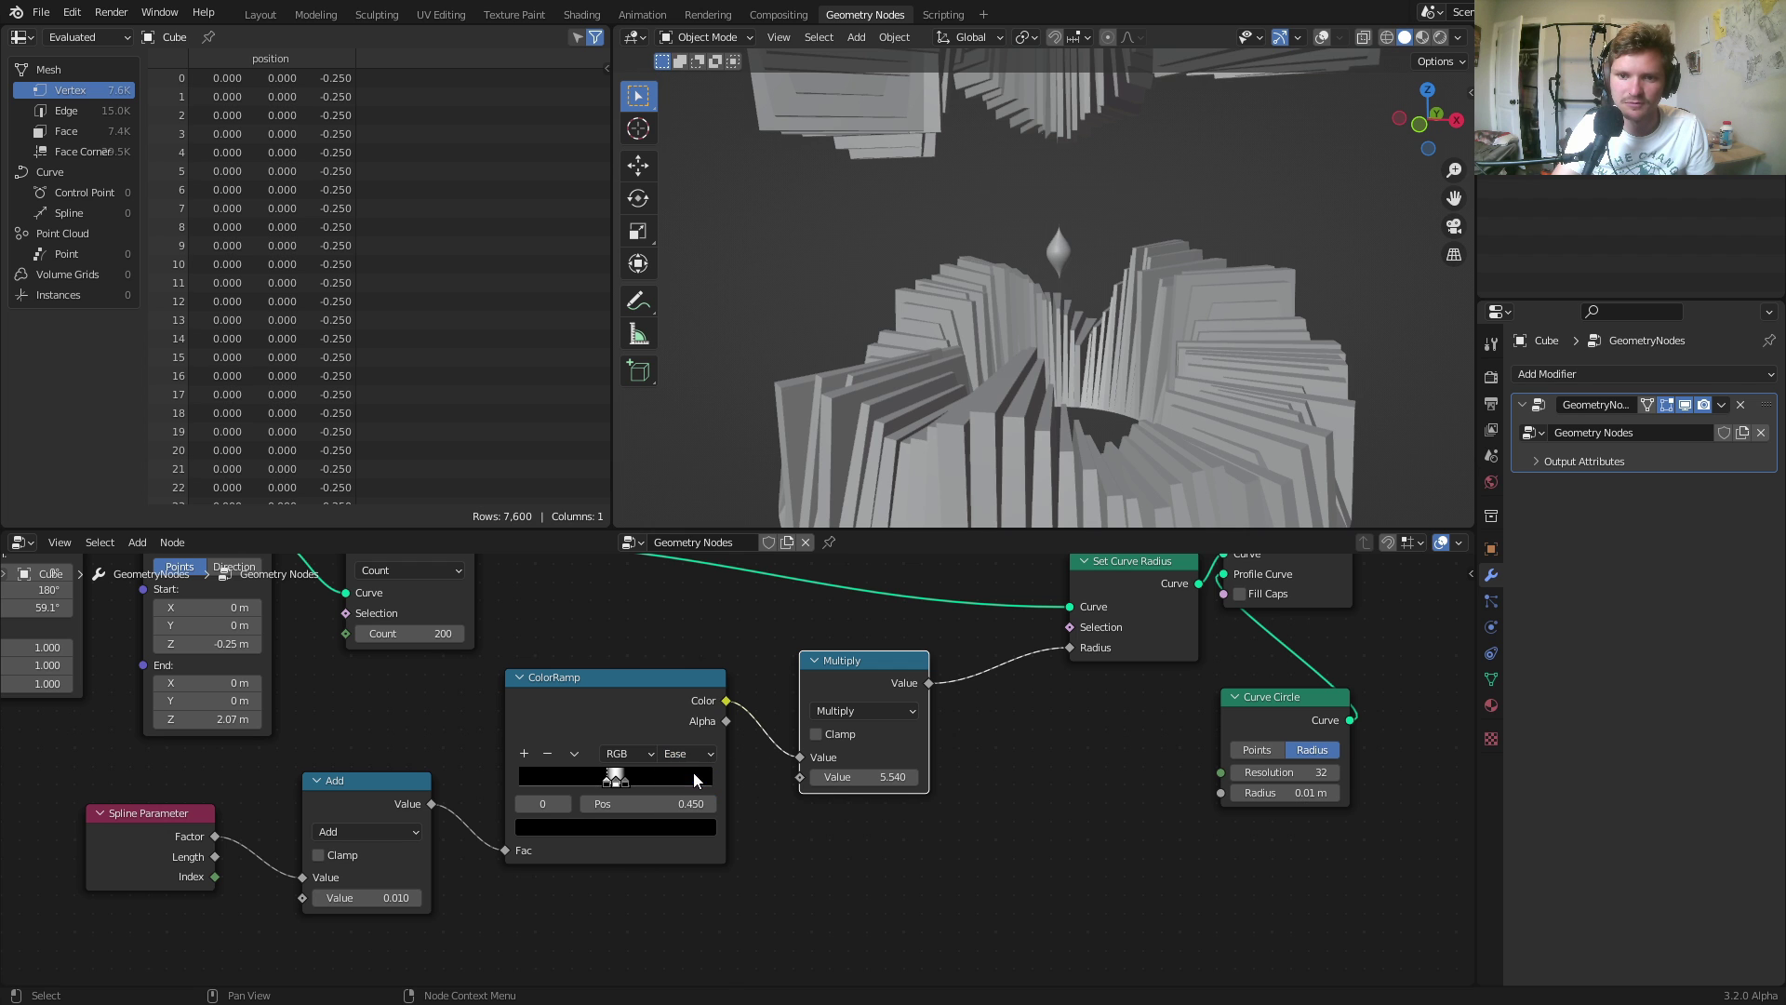
# Try Cardinal interpolation on the ColorRamp and undo the change.
pyautogui.moveTo(1001, 311); pyautogui.dragTo(973, 398, button='middle')
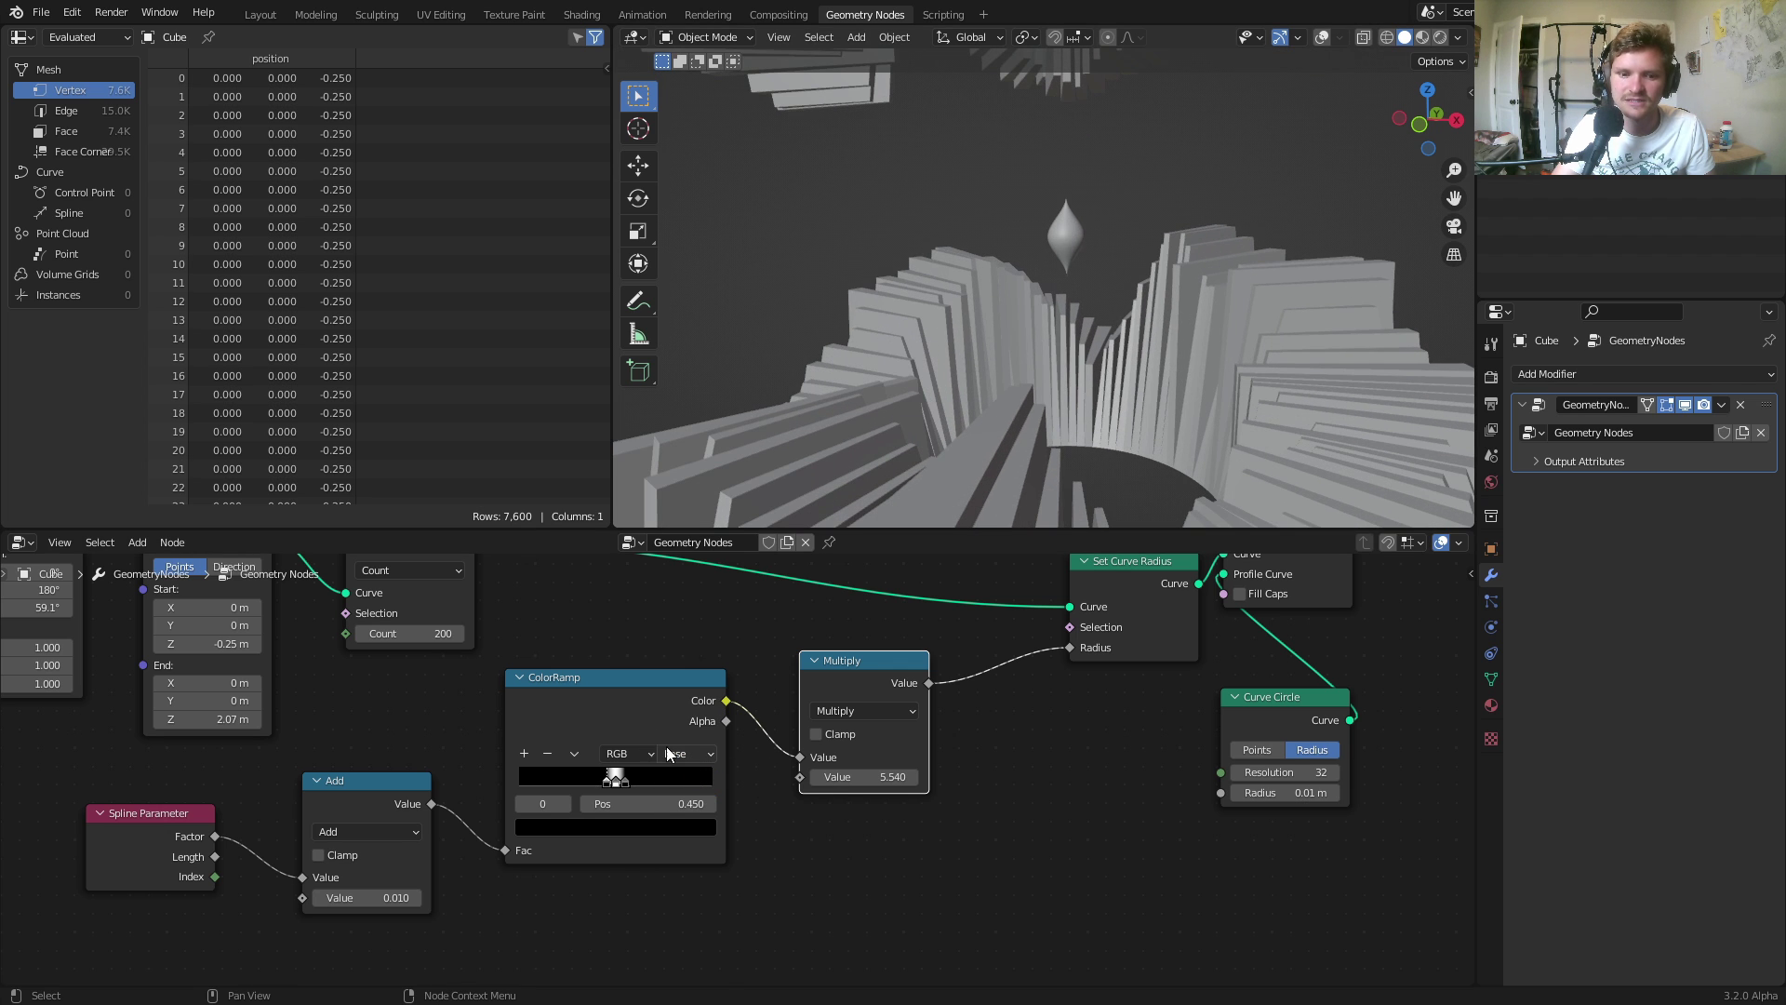
pyautogui.click(674, 753)
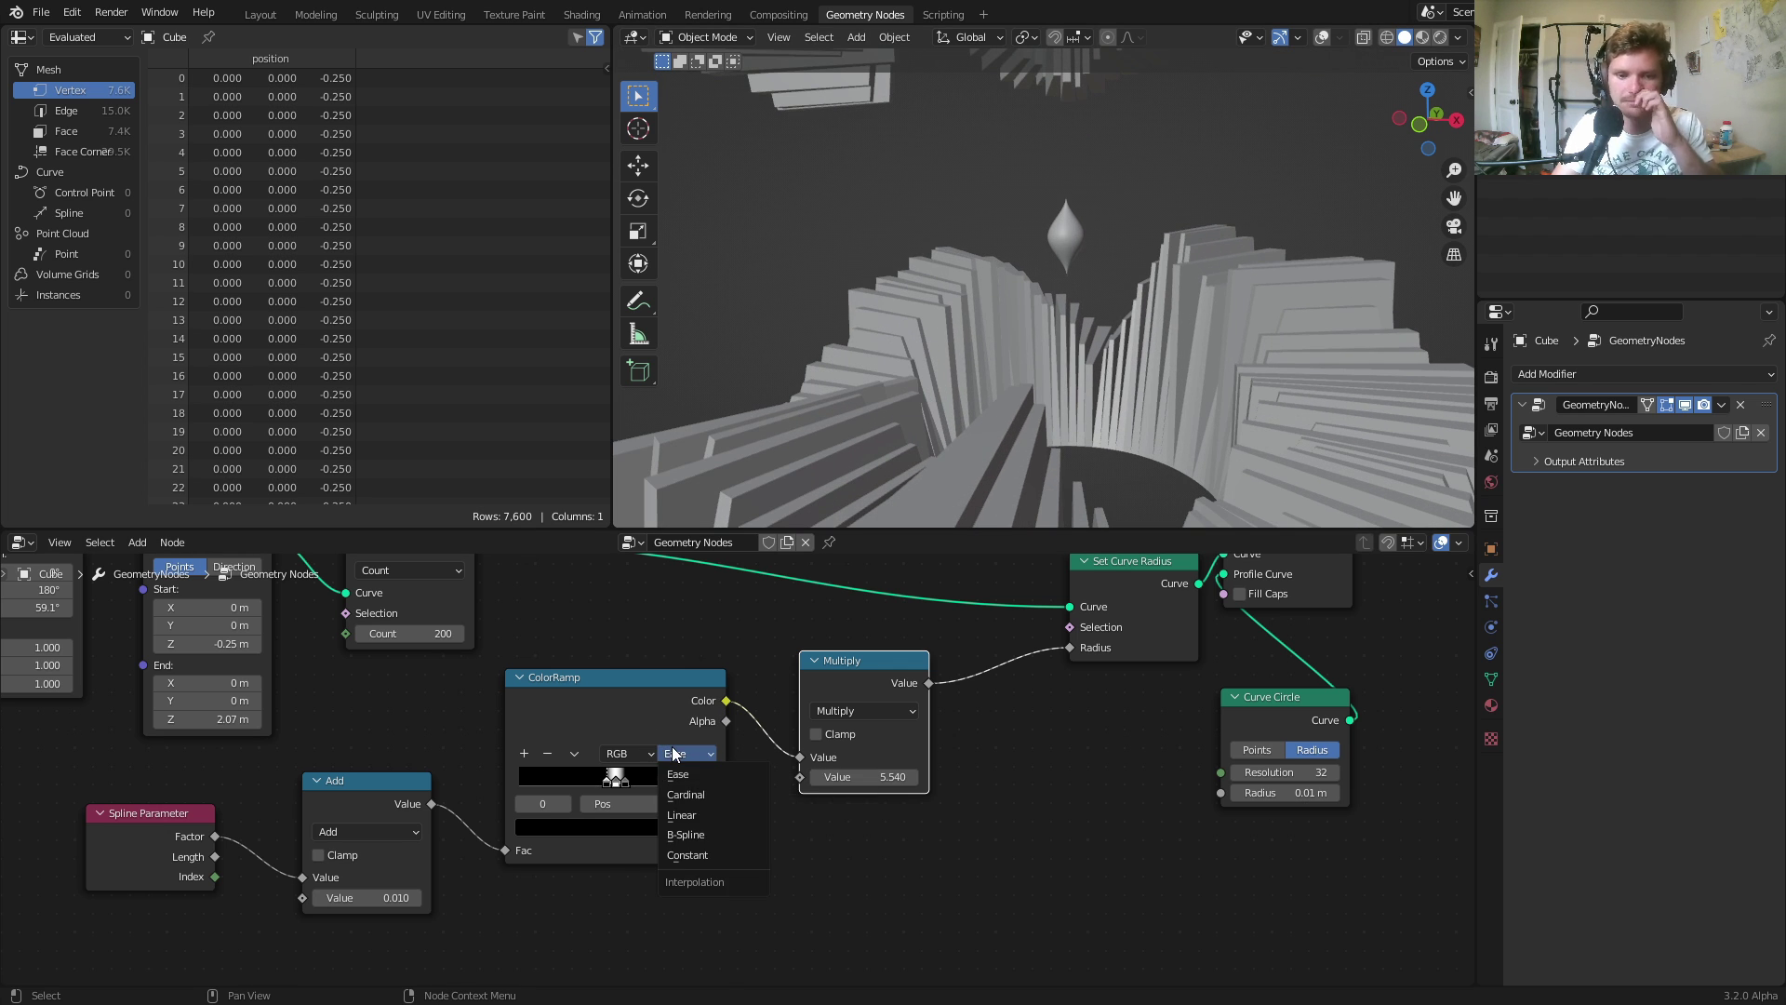
pyautogui.click(705, 797)
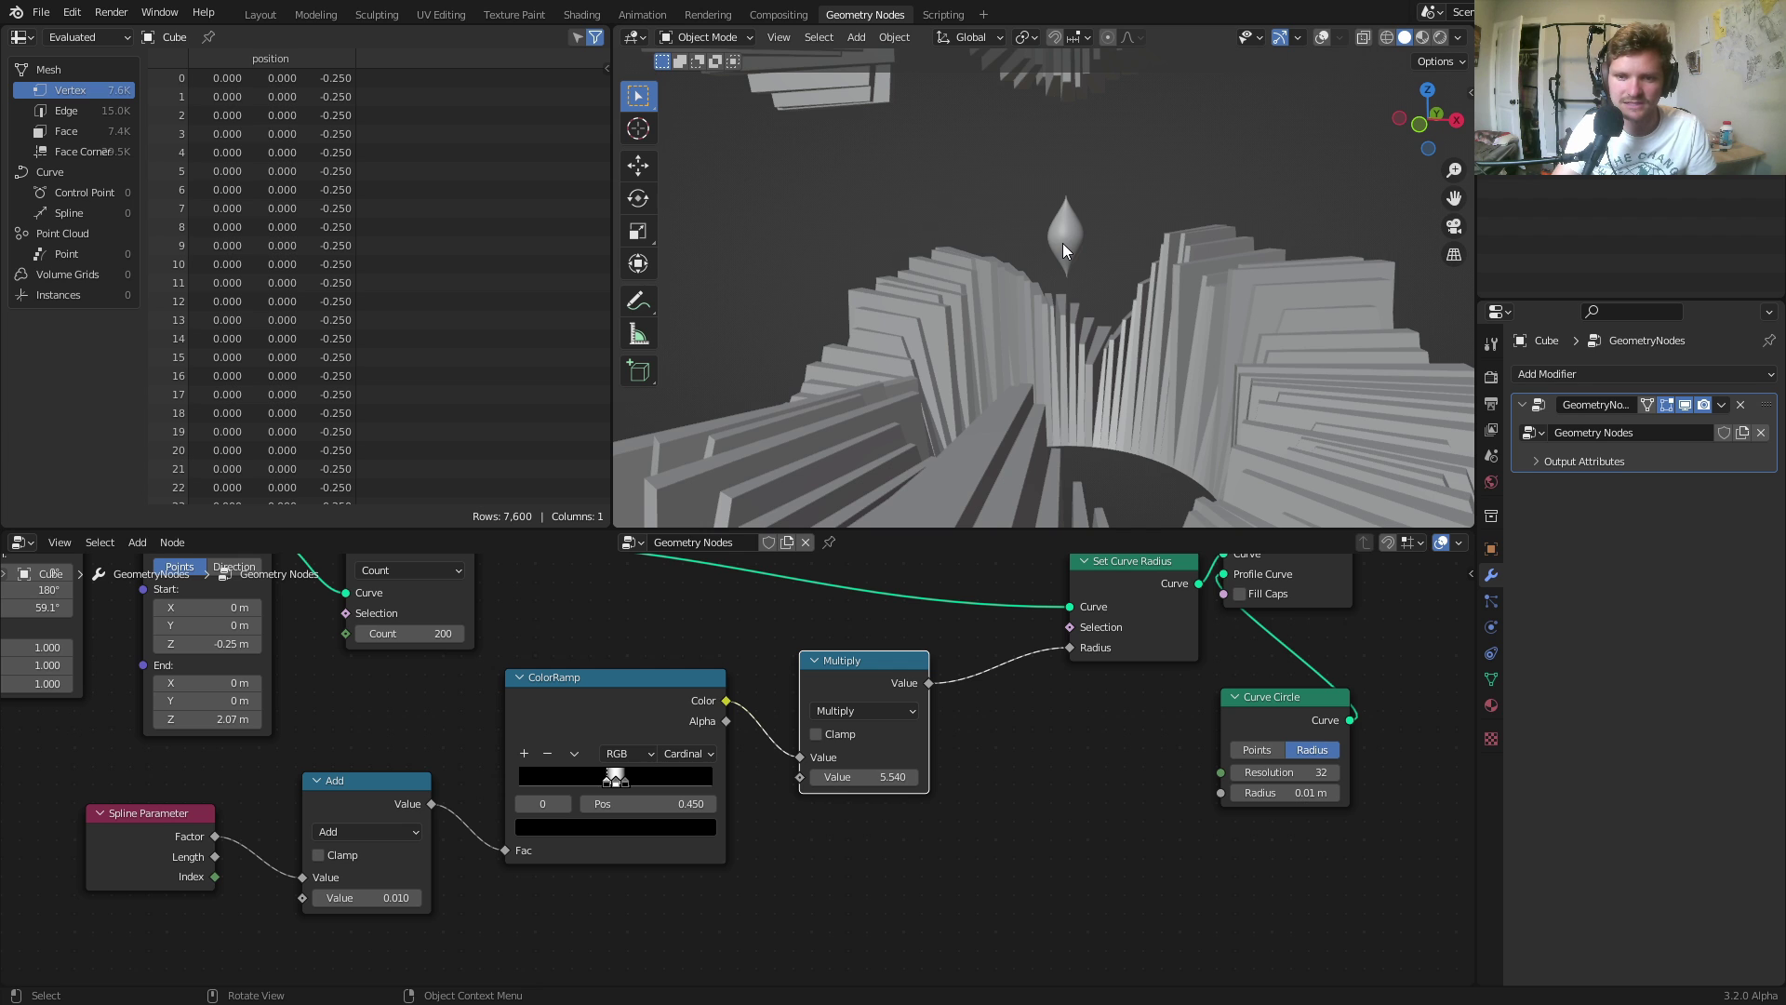
pyautogui.hotkey('ctrl', 'z')
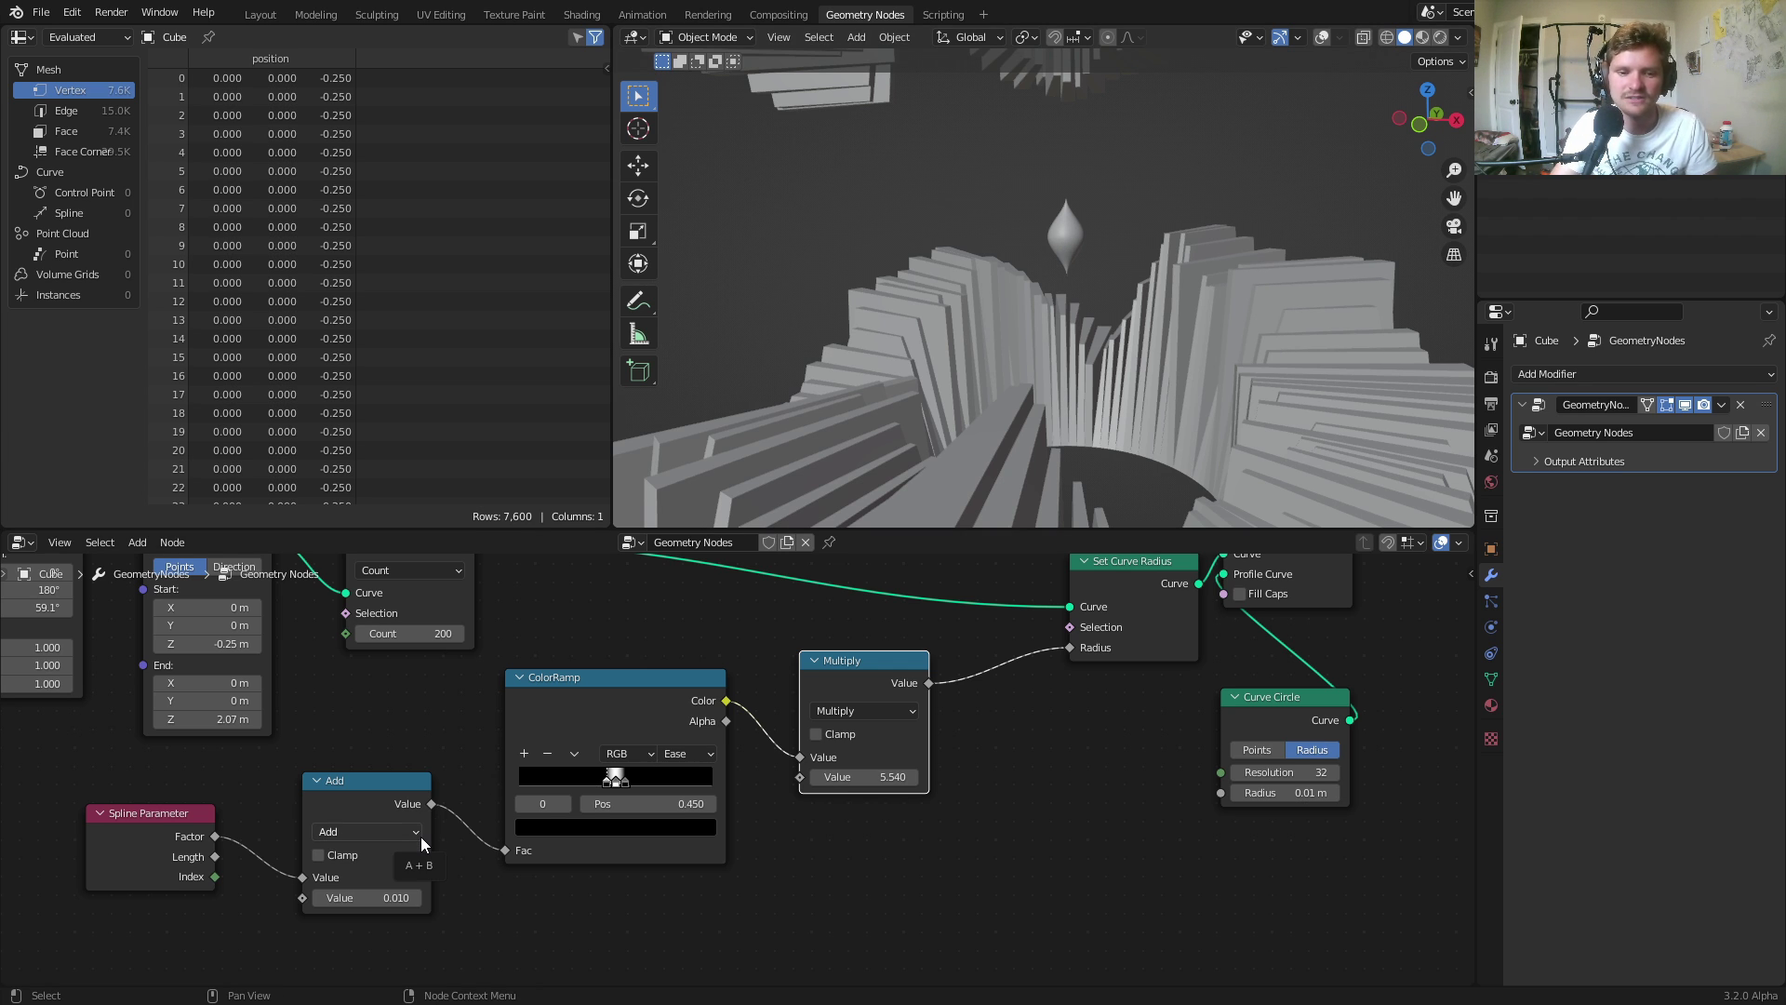
# Change the Multiply node's operation to Multiply Add and set its addend to 0.230.
pyautogui.scroll(1, 901, 691)
pyautogui.click(903, 700)
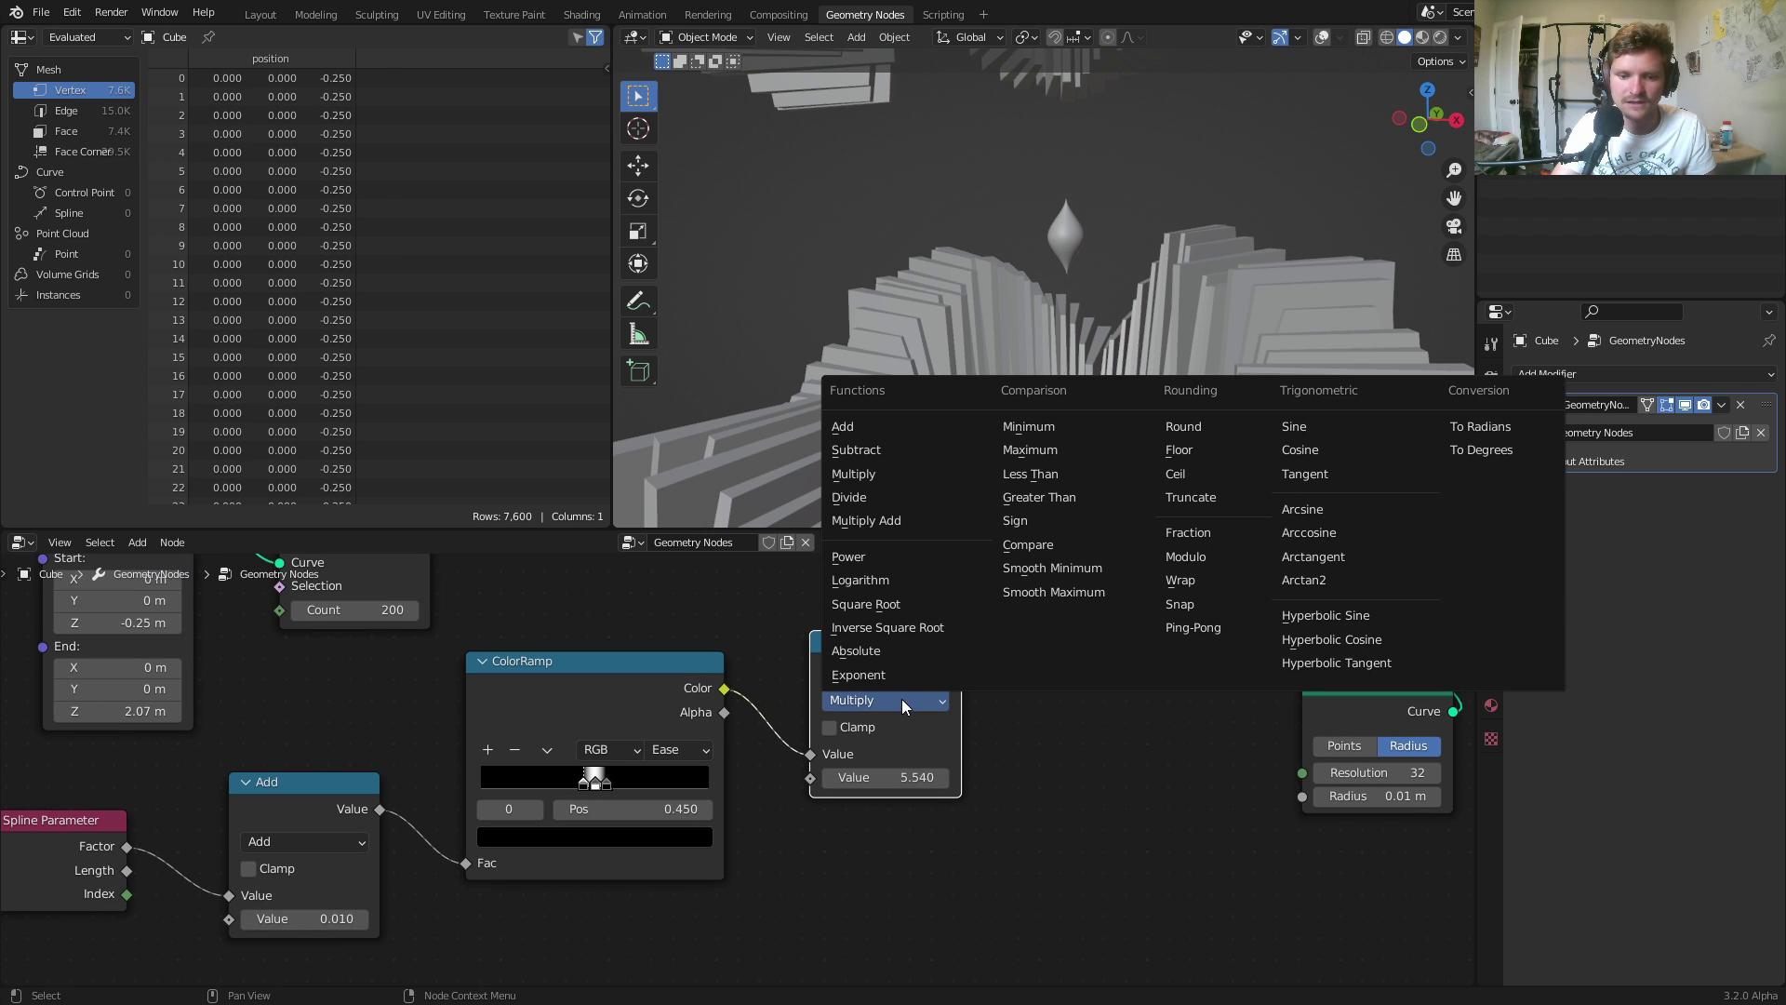
pyautogui.click(865, 519)
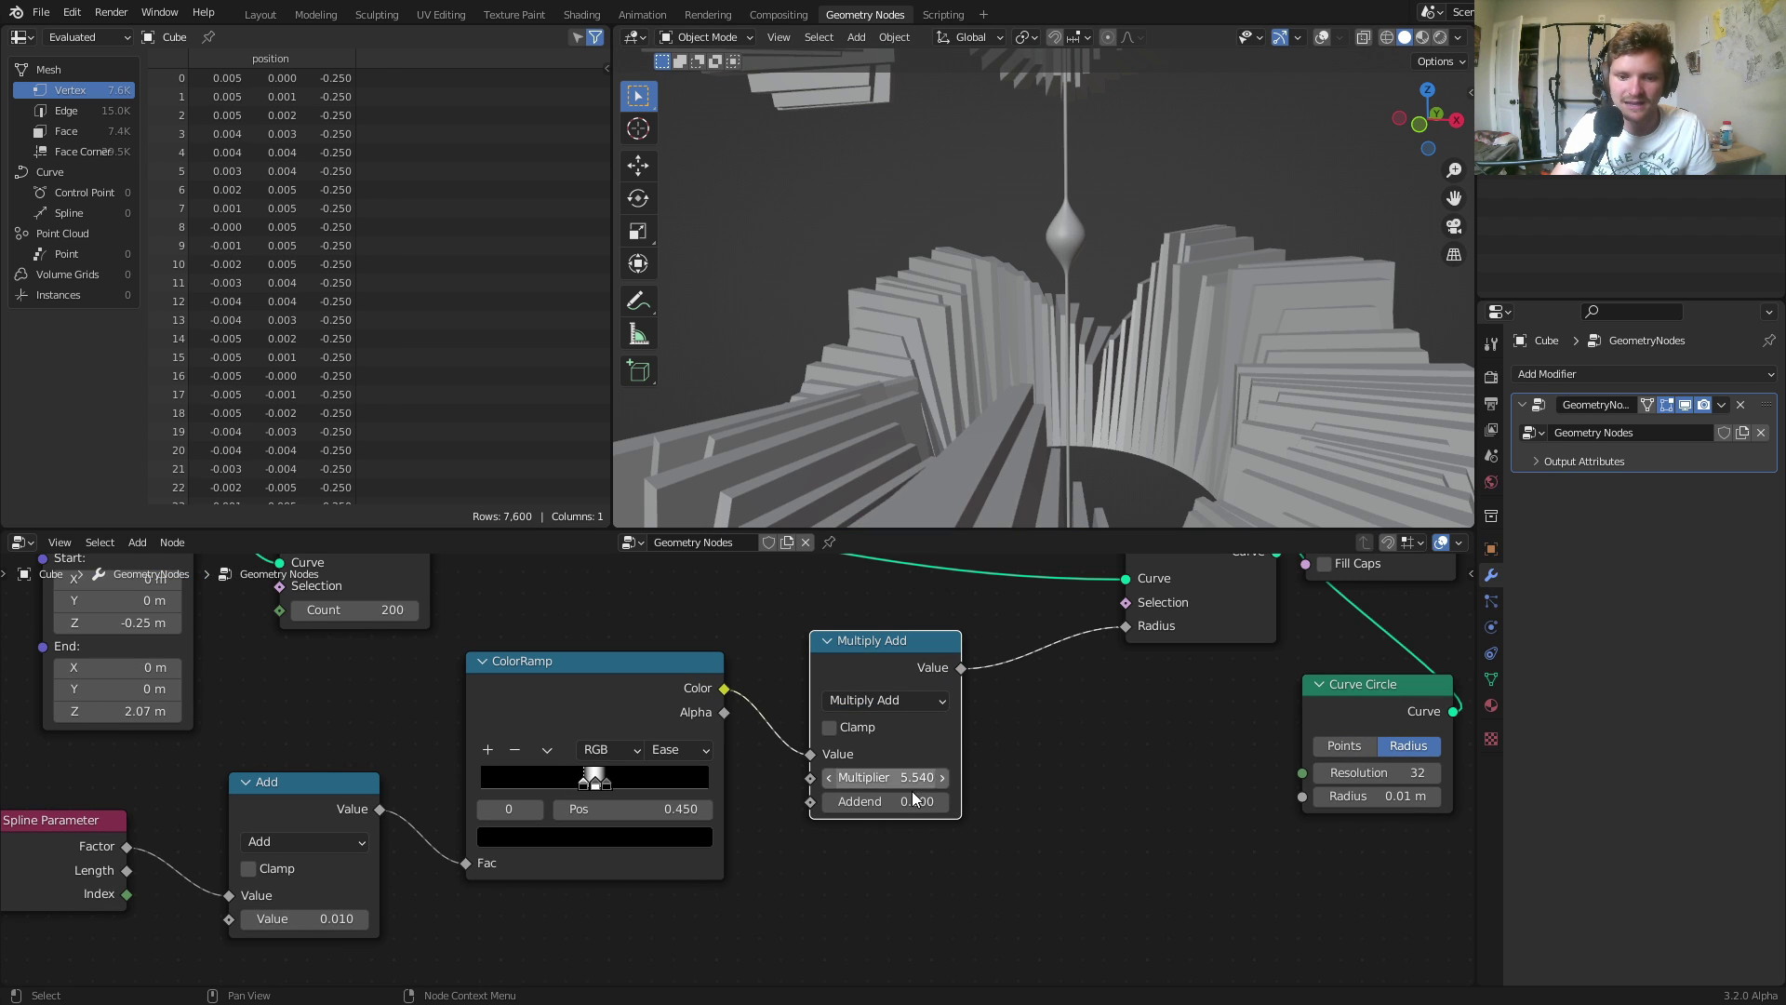
pyautogui.keyDown('shift'); pyautogui.moveTo(905, 804); pyautogui.dragTo(905, 805); pyautogui.keyUp('shift')
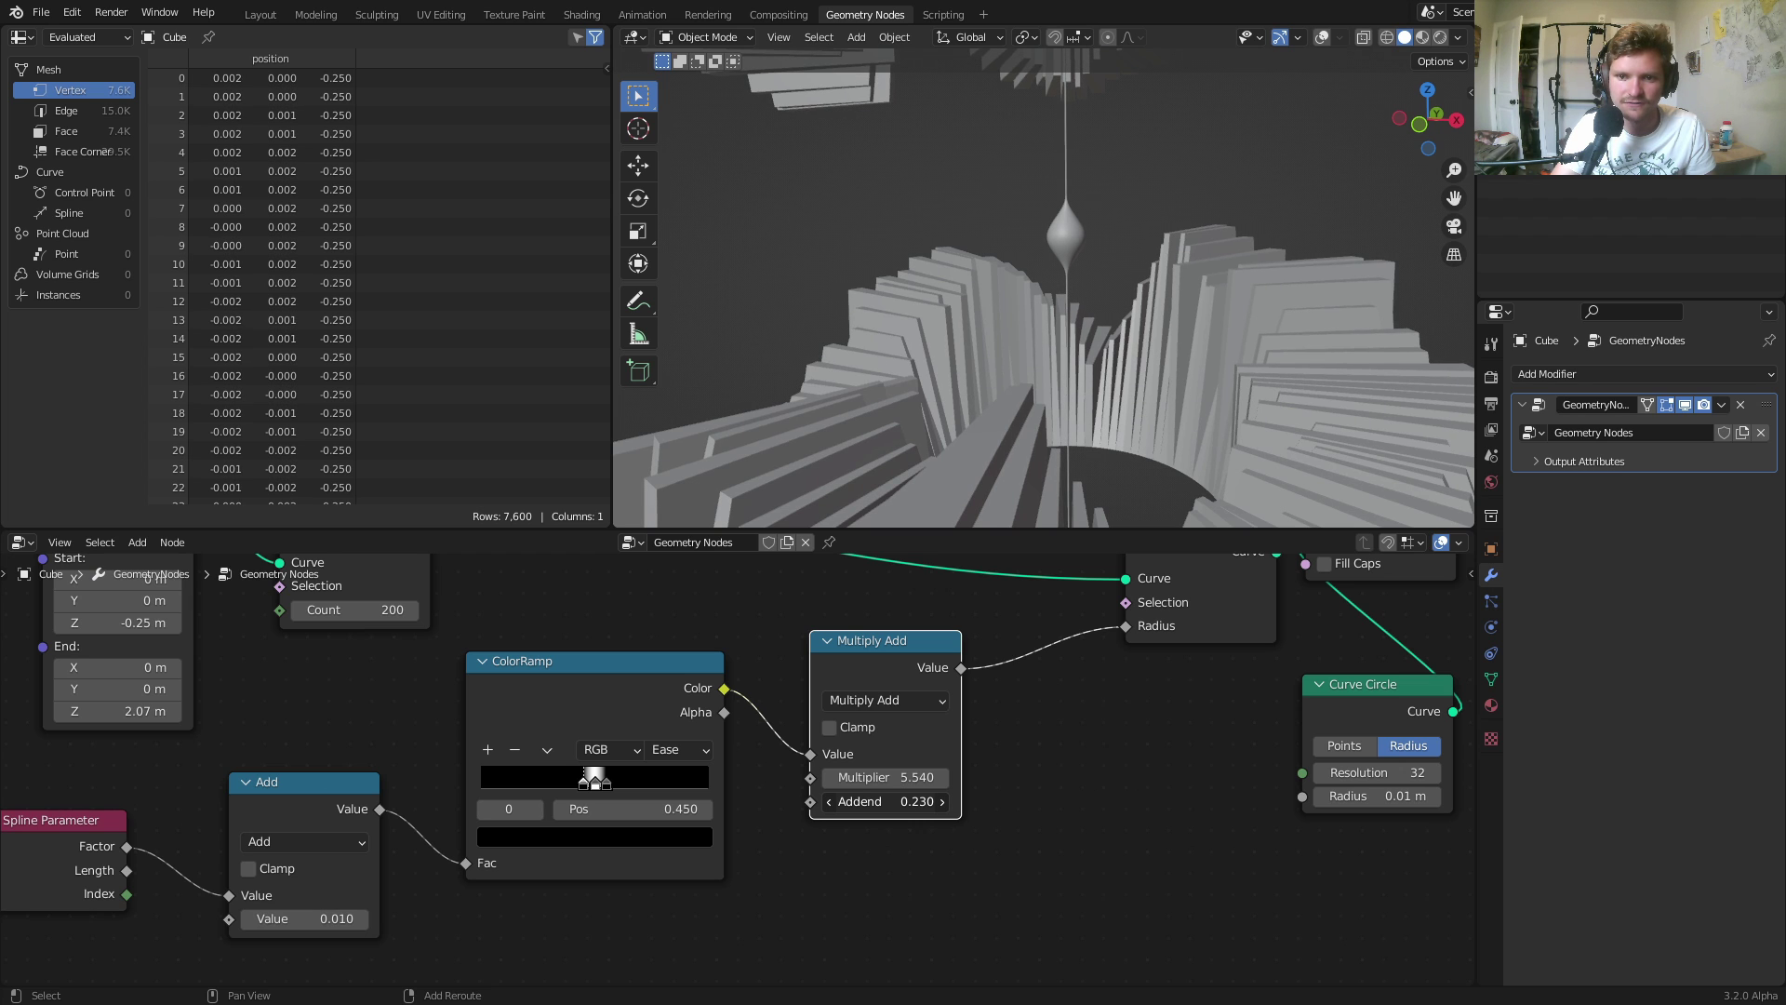
pyautogui.scroll(-3, 1115, 397)
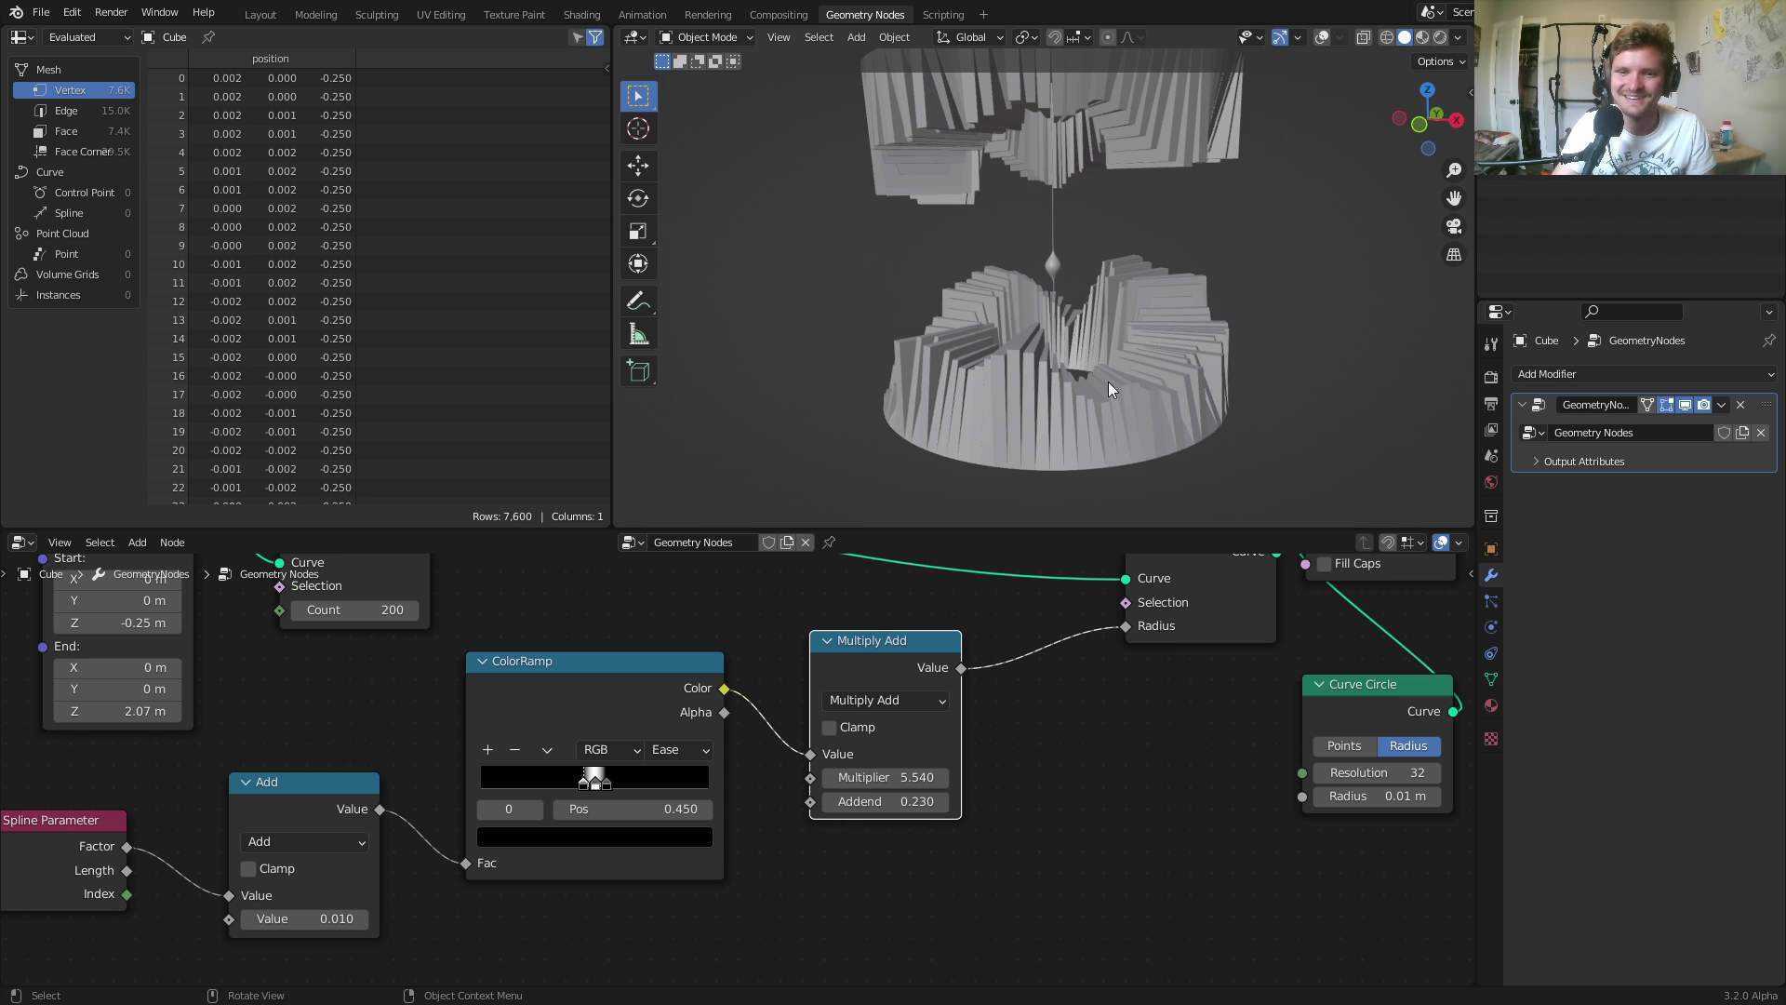
# Try sliding the bulge along the beam by varying the Add node's value, ending at -0.080.
pyautogui.moveTo(432, 802); pyautogui.dragTo(817, 699, button='middle')
pyautogui.moveTo(666, 819)
pyautogui.mouseDown()
pyautogui.moveTo(604, 818)
pyautogui.moveTo(668, 819)
pyautogui.mouseUp()
pyautogui.moveTo(1102, 381); pyautogui.dragTo(1080, 422, button='middle')
pyautogui.scroll(3, 1092, 347)
pyautogui.moveTo(1092, 348); pyautogui.dragTo(1082, 358, button='middle')
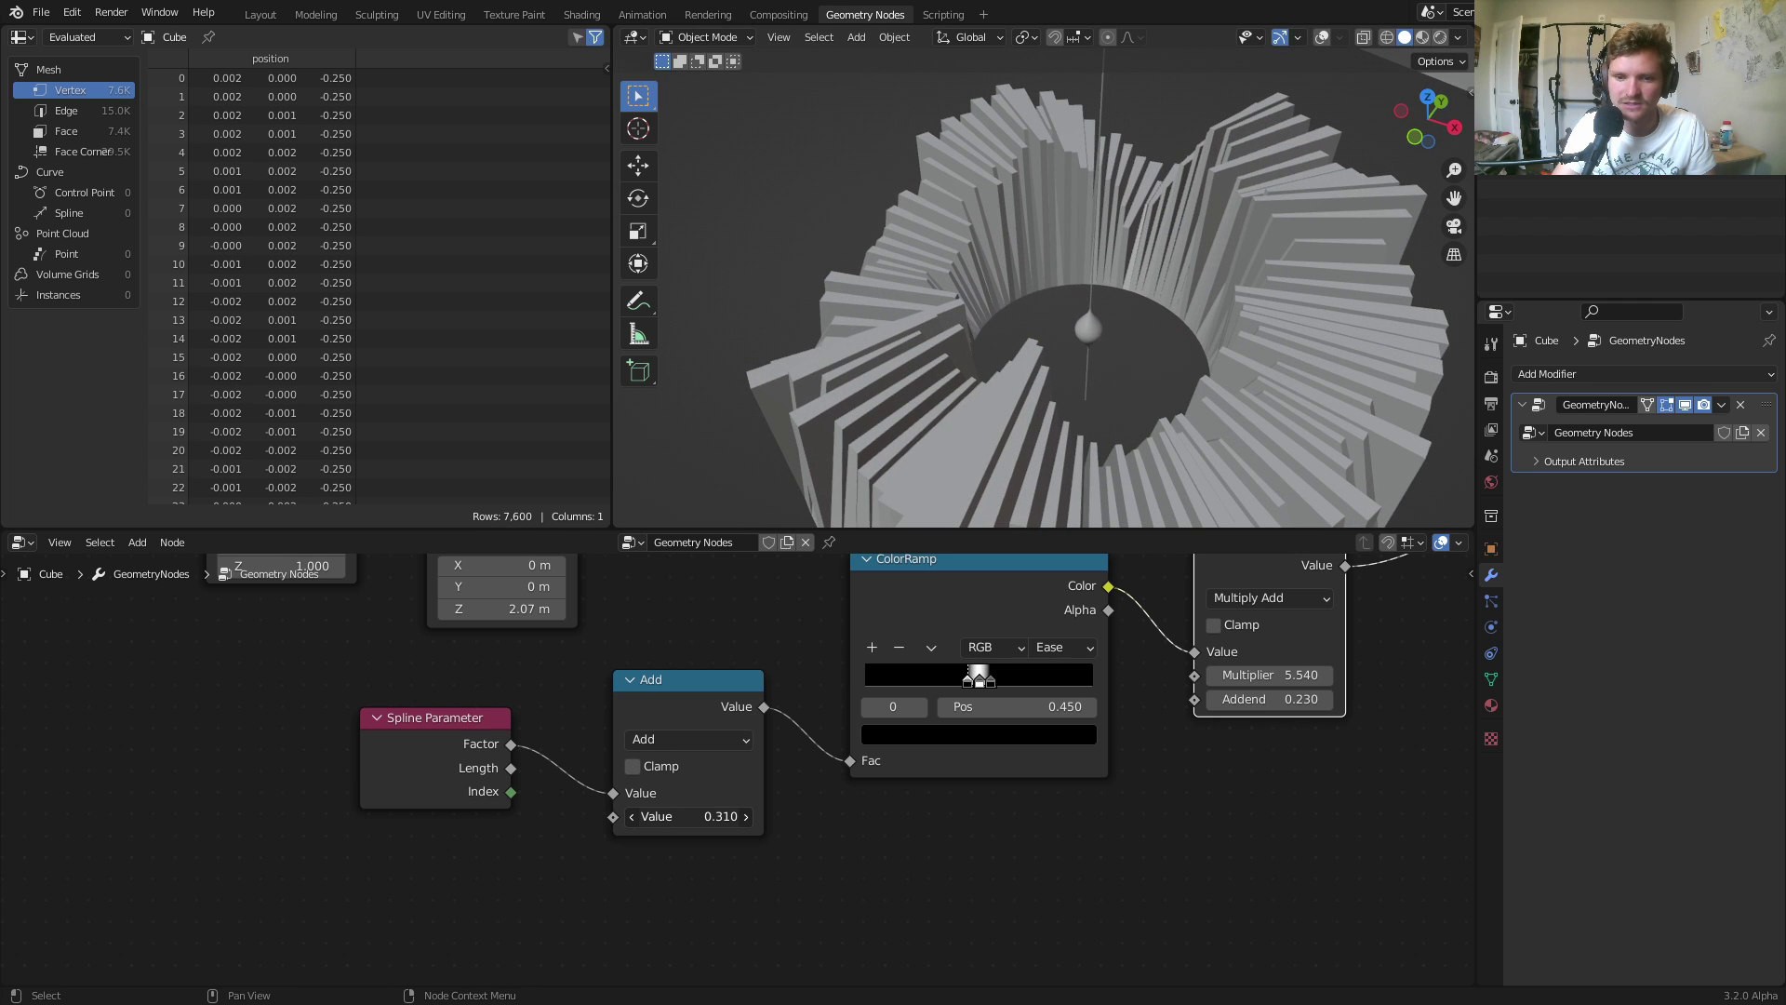
pyautogui.moveTo(688, 816); pyautogui.dragTo(642, 816)
pyautogui.moveTo(1042, 390); pyautogui.dragTo(1106, 288, button='middle')
pyautogui.moveTo(657, 763); pyautogui.dragTo(710, 723, button='middle')
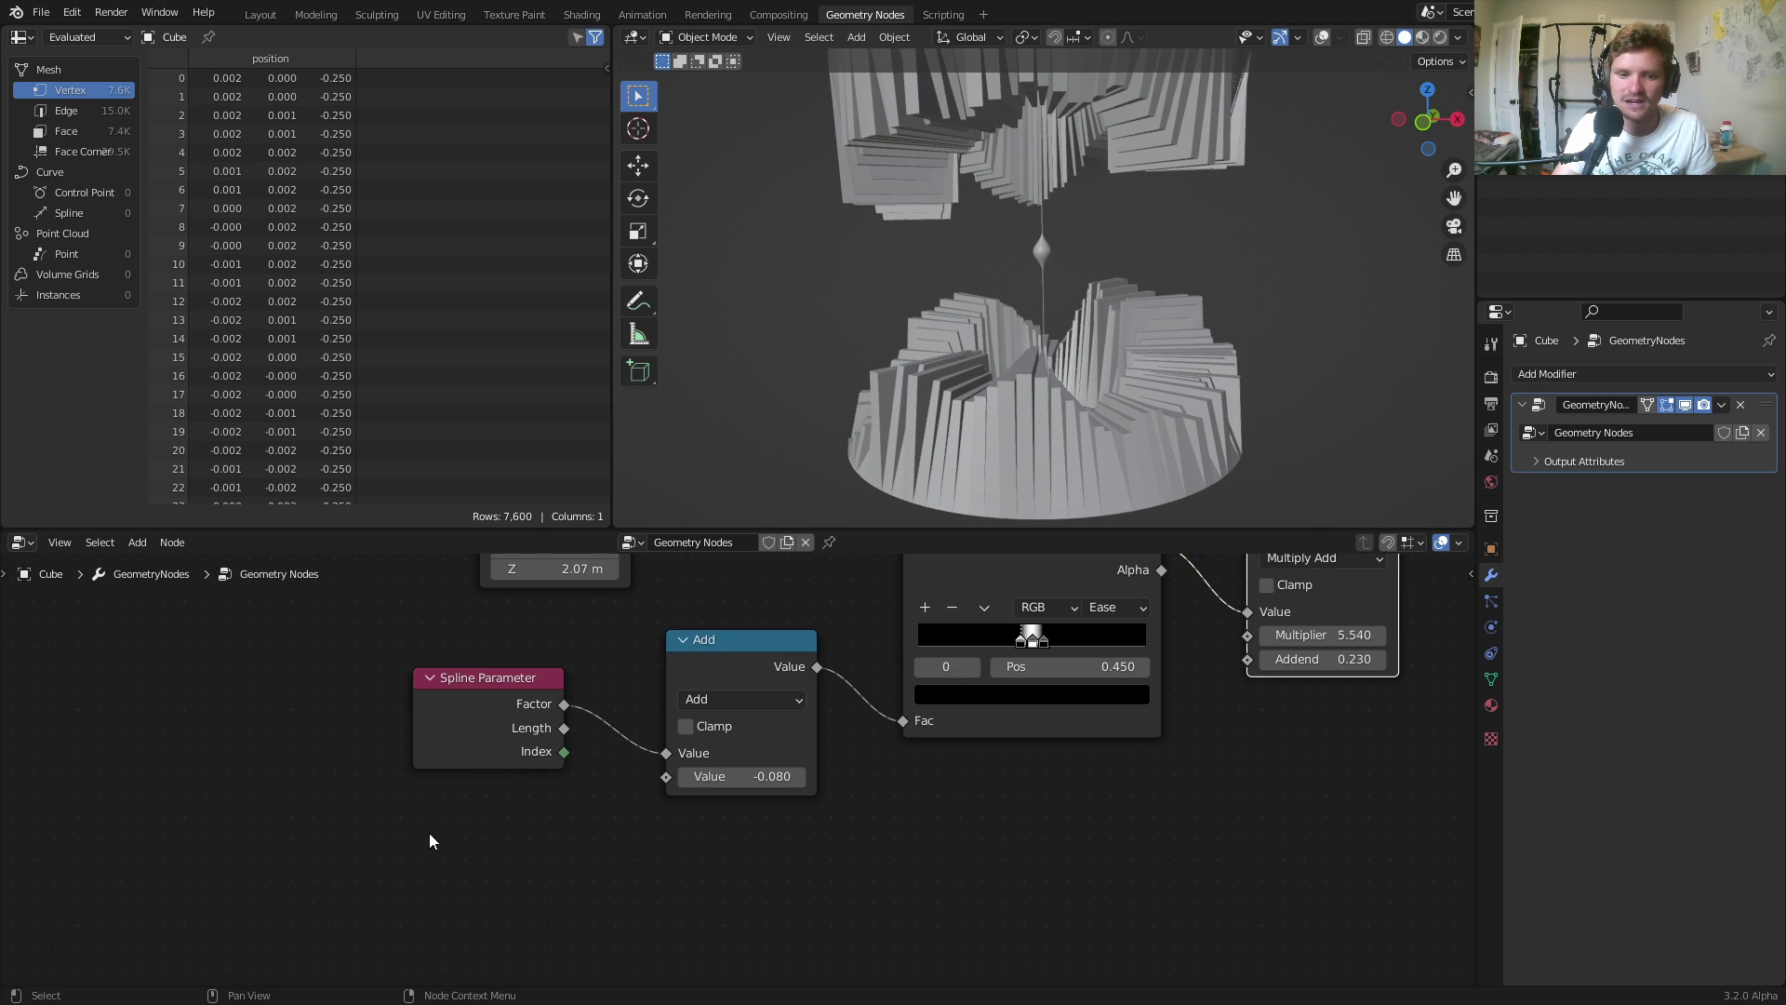
# Move Spline Parameter and Add away from the ColorRamp, and insert a duplicated Math node set to Fraction before the ColorRamp.
pyautogui.moveTo(405, 843); pyautogui.dragTo(711, 698)
pyautogui.press('g')
pyautogui.click(380, 735)
pyautogui.click(443, 698)
pyautogui.hotkey('shift', 'd')
pyautogui.click(705, 656)
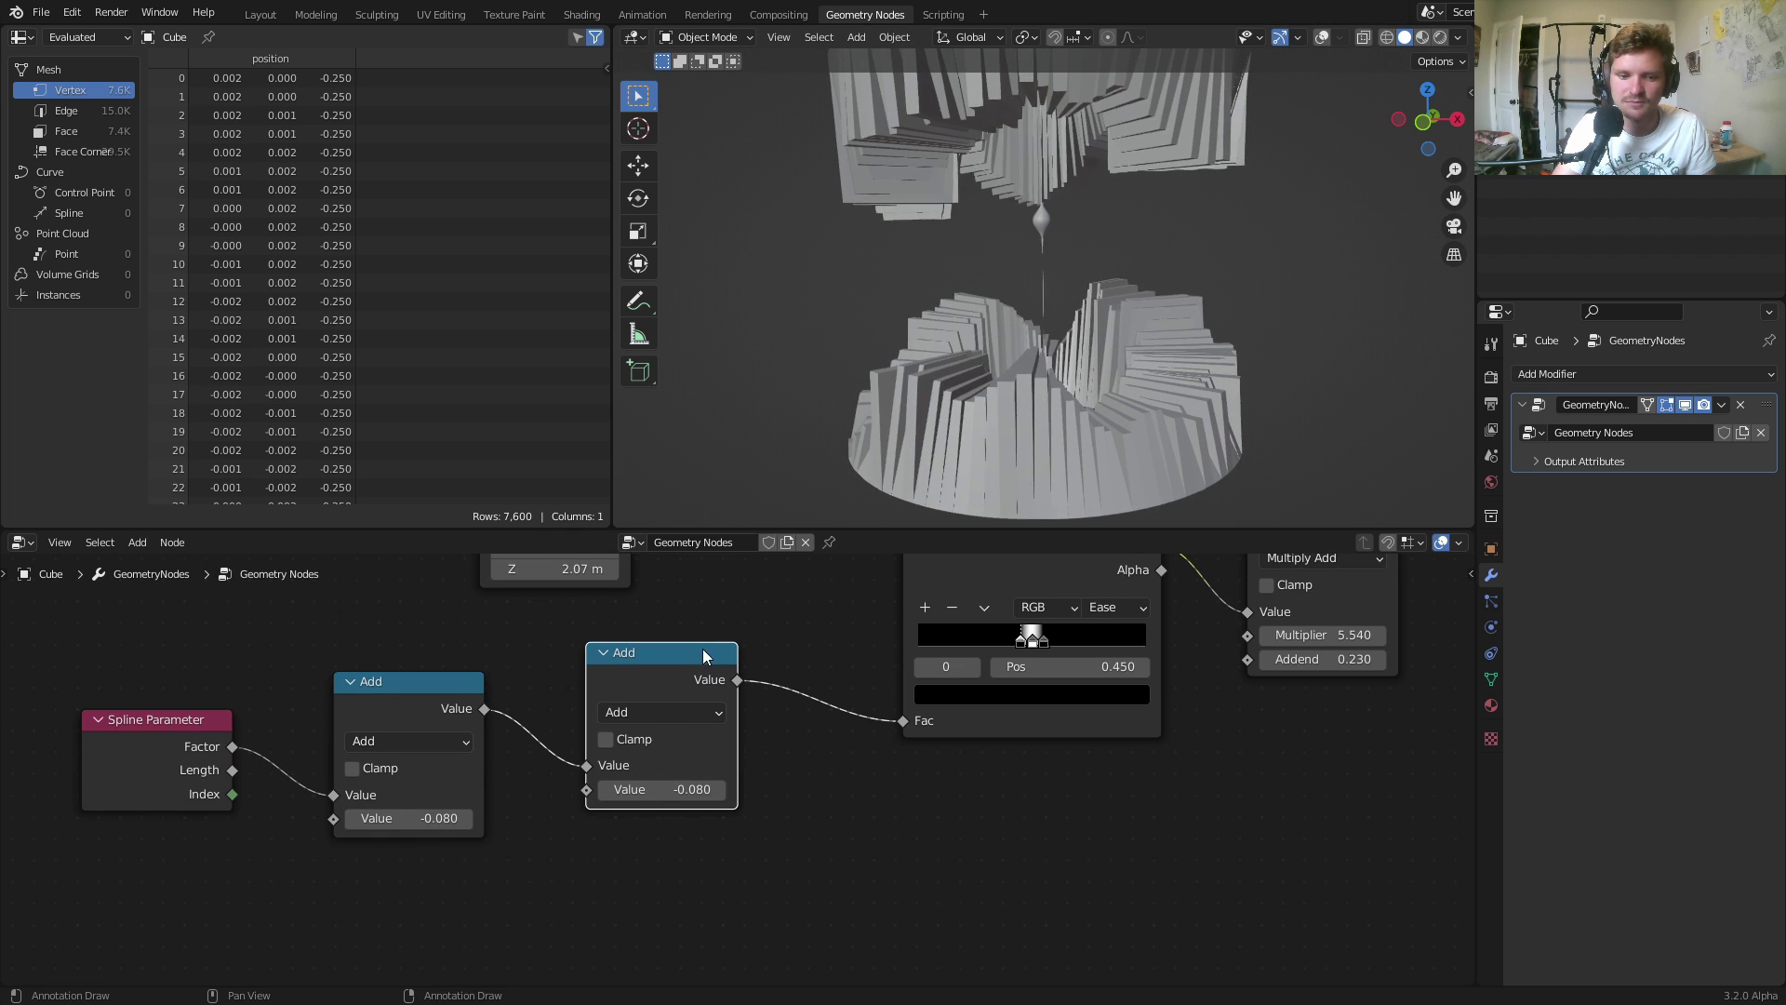
pyautogui.click(680, 713)
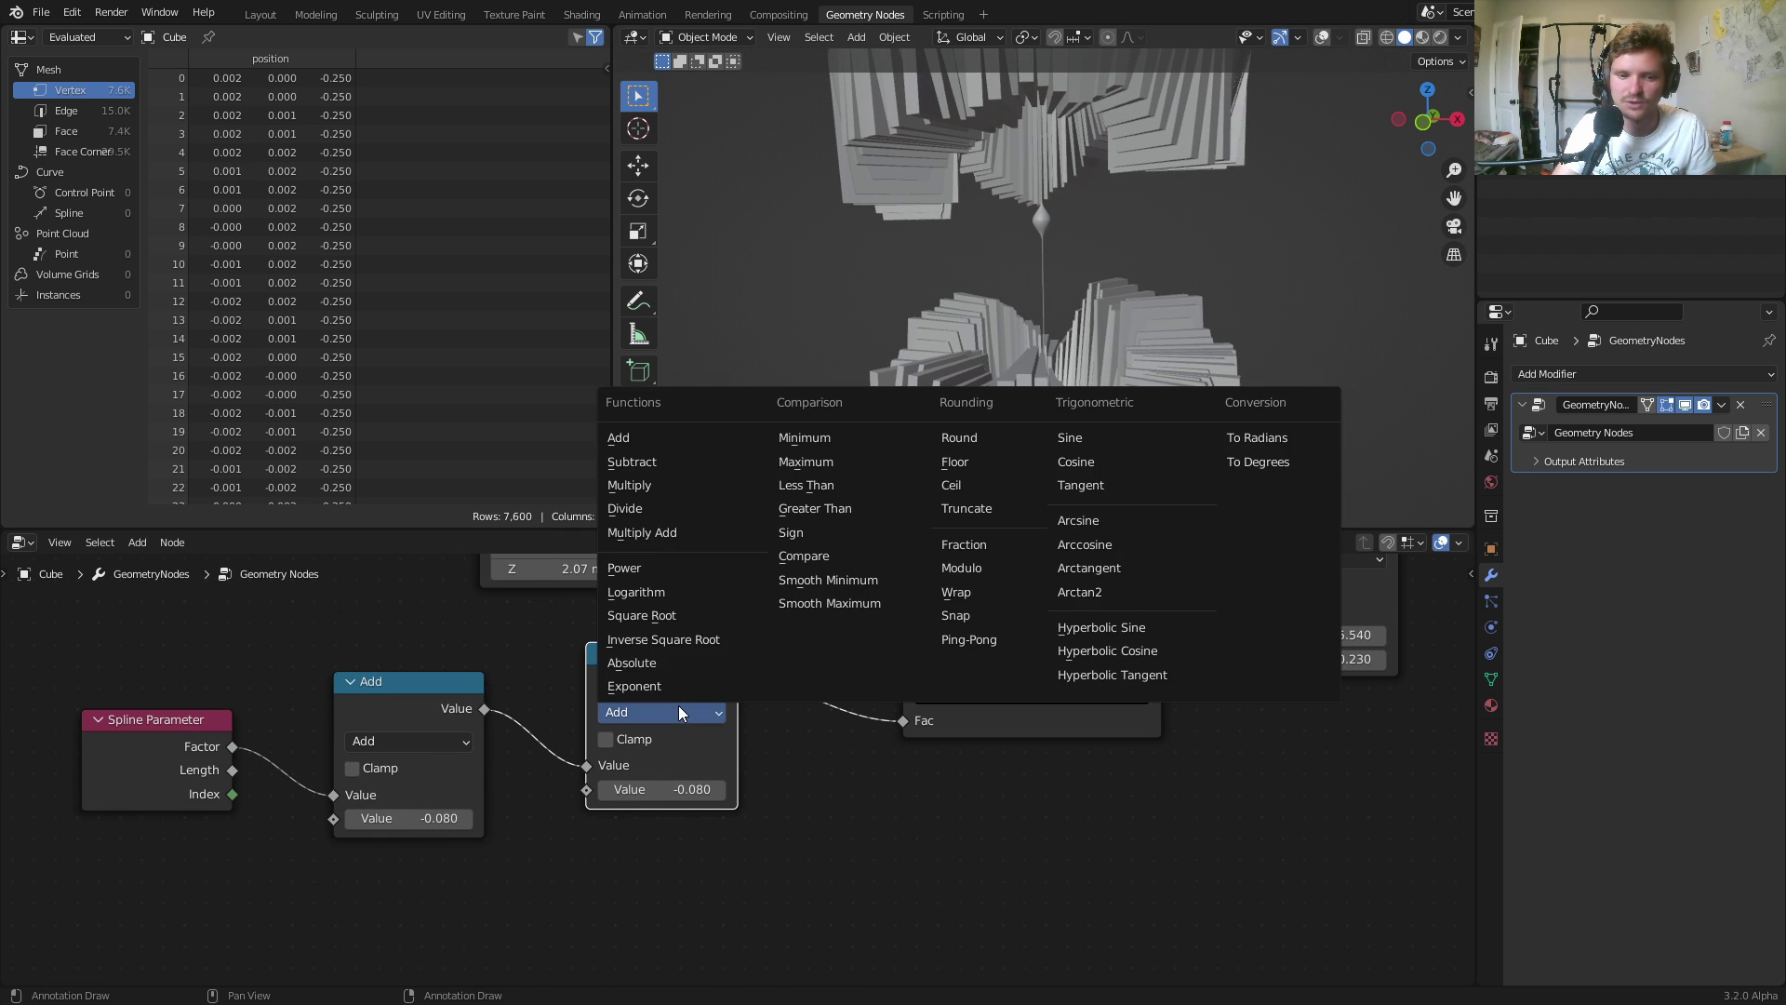
pyautogui.click(967, 544)
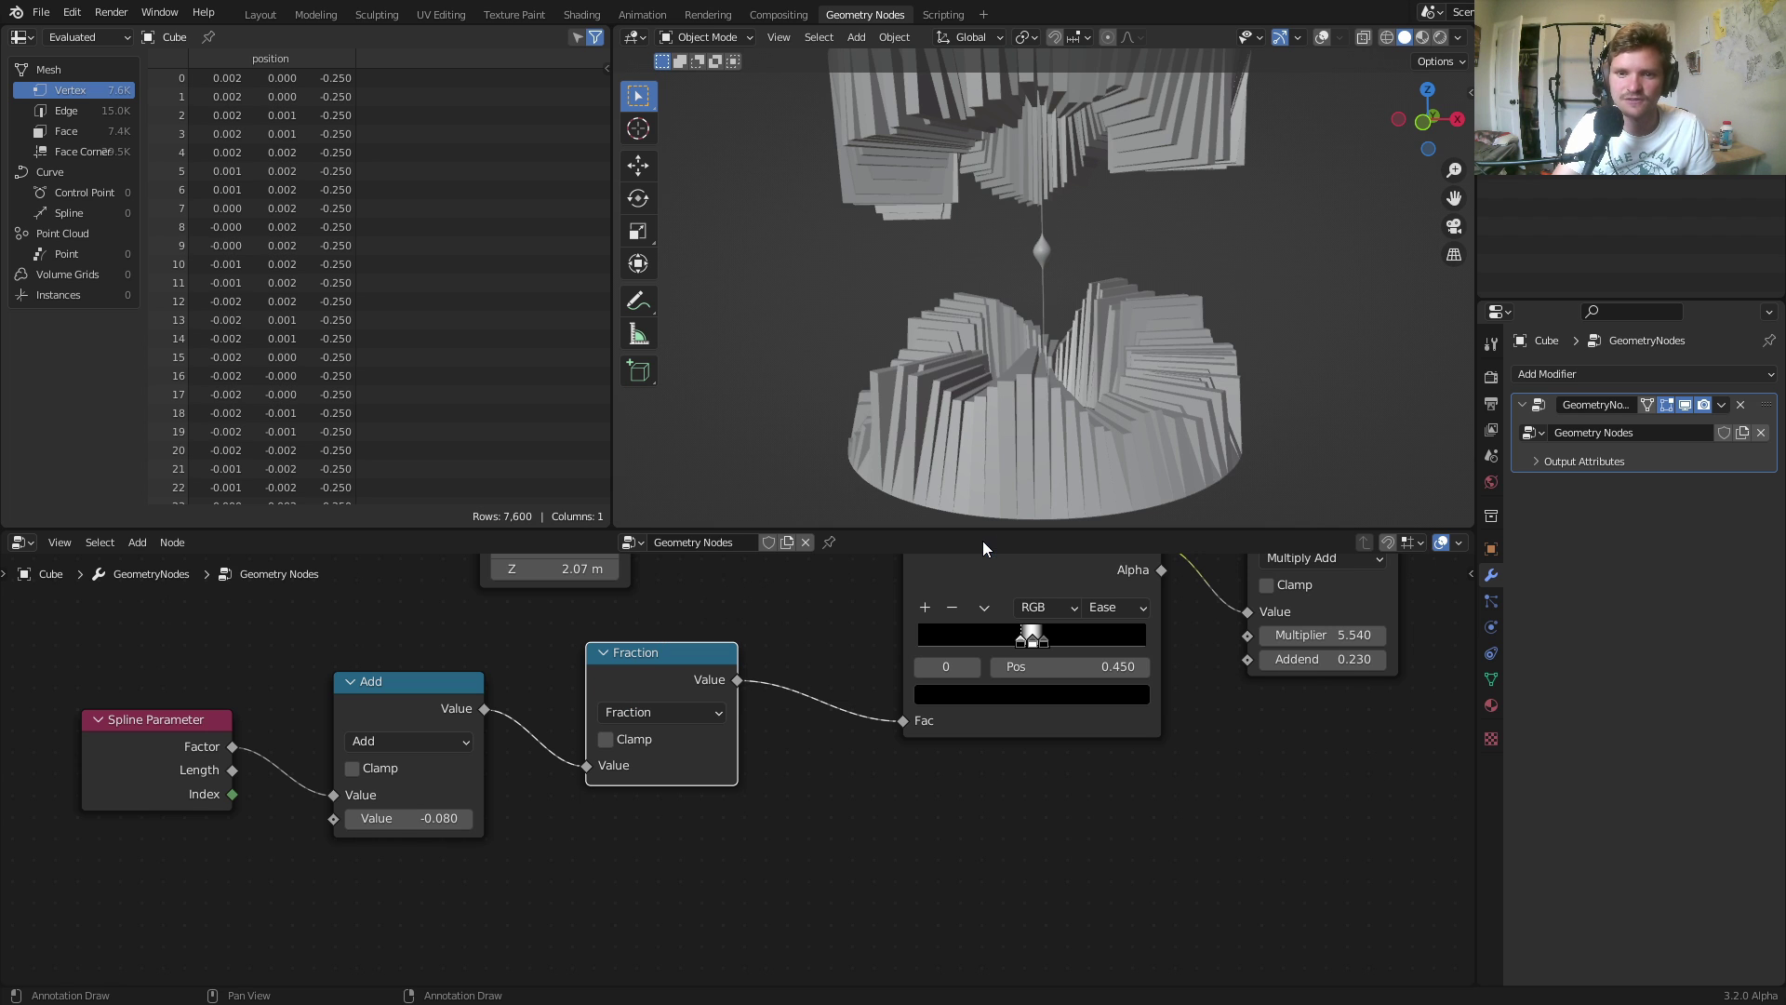
# Test a varying value on the Add node, and connect a Scene Time node's Seconds output to its second value.
pyautogui.moveTo(419, 823); pyautogui.dragTo(456, 823)
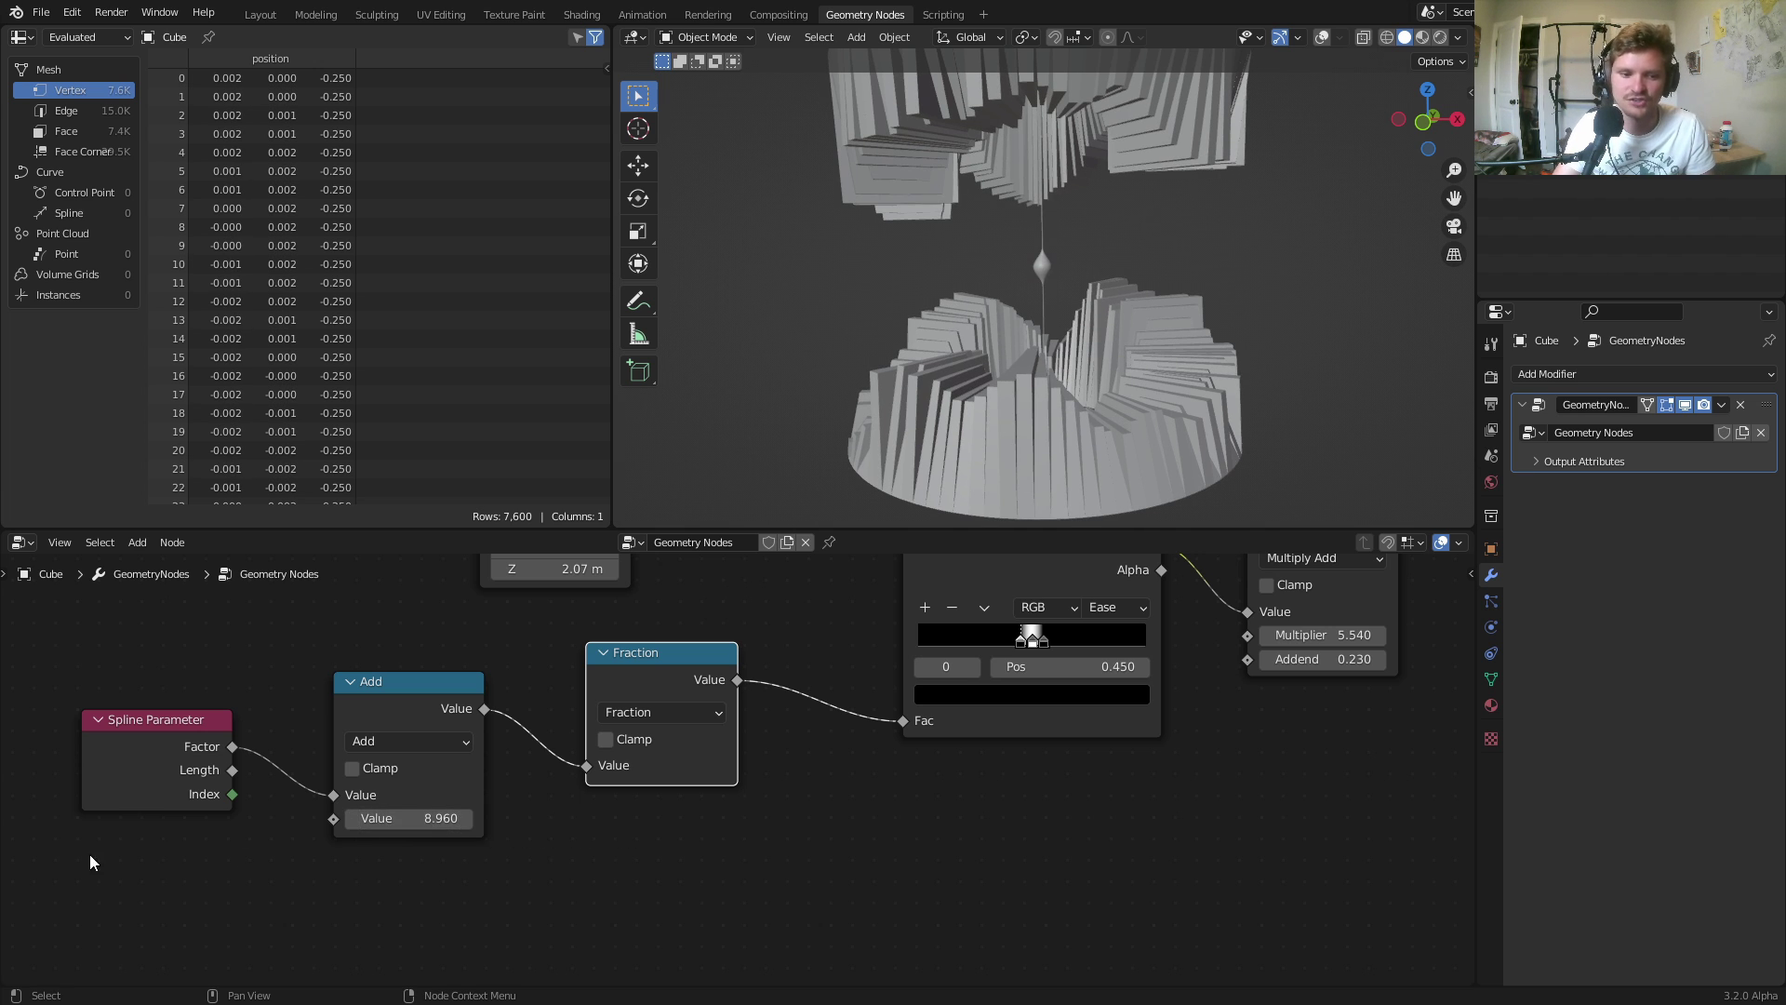
pyautogui.moveTo(270, 814); pyautogui.dragTo(524, 803, button='middle')
pyautogui.moveTo(509, 777); pyautogui.dragTo(112, 781)
pyautogui.write('seconds')
pyautogui.press('Return')
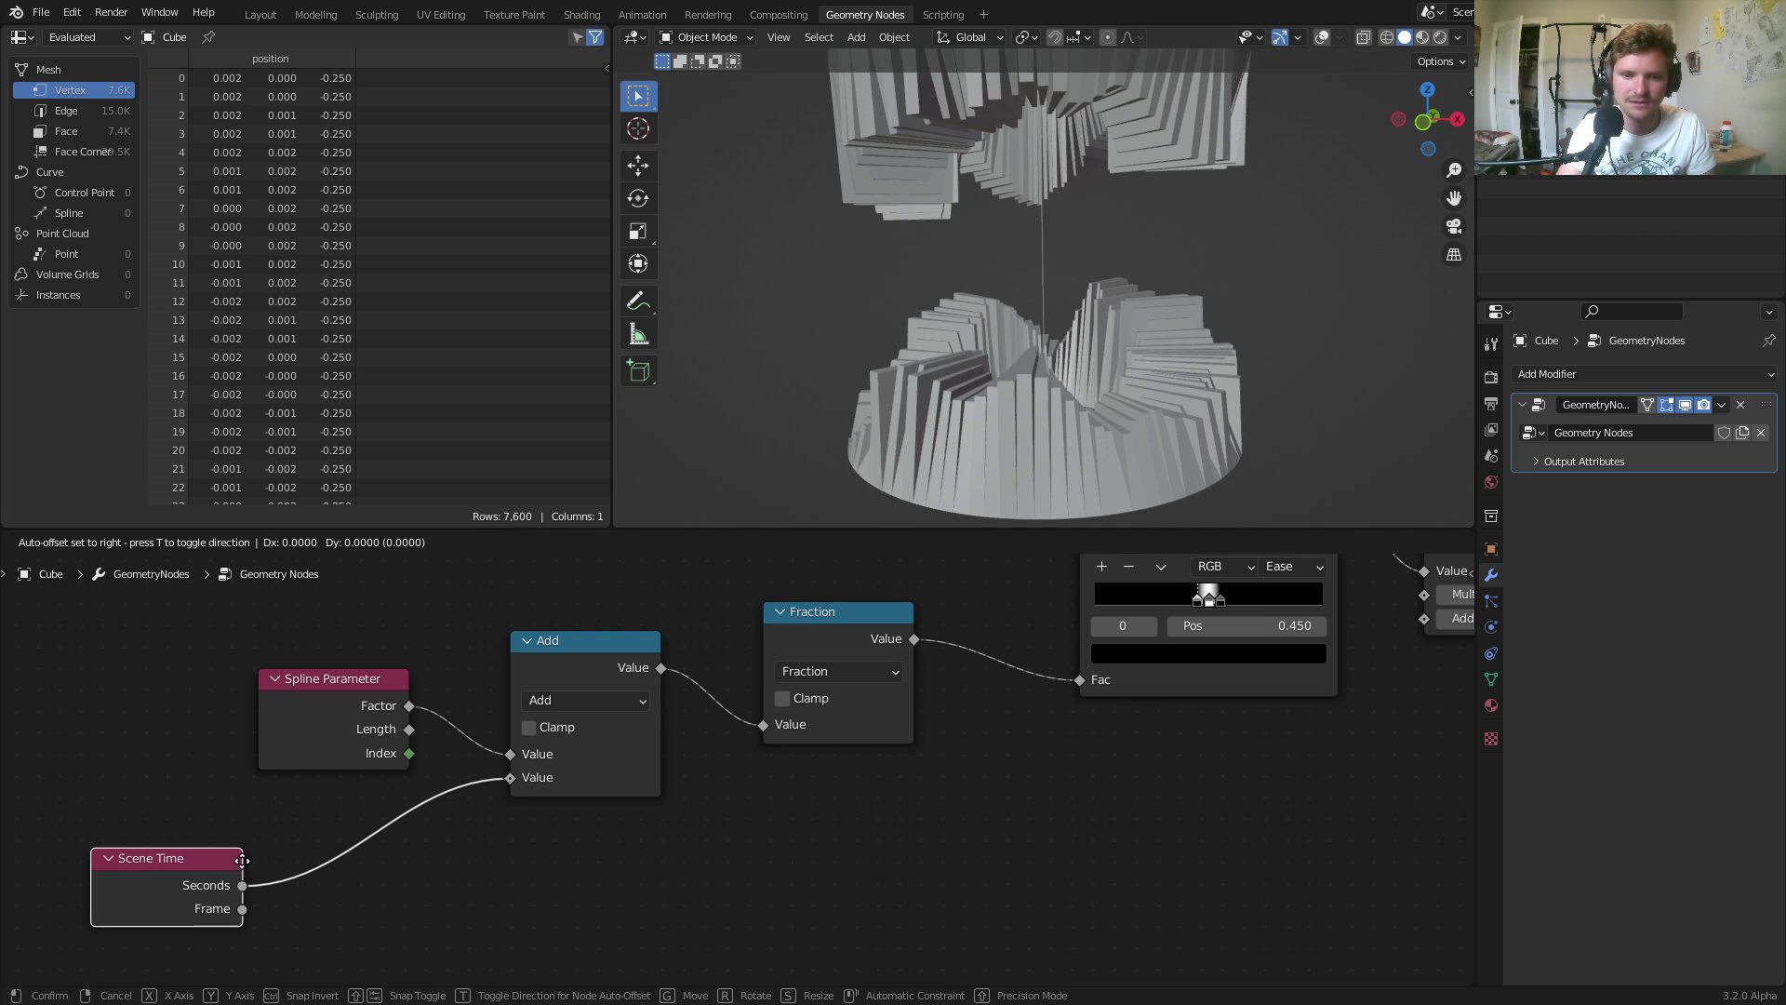
# Play the animation and switch the viewport to rendered shading to check the bulge travelling along the beam.
pyautogui.press('space')
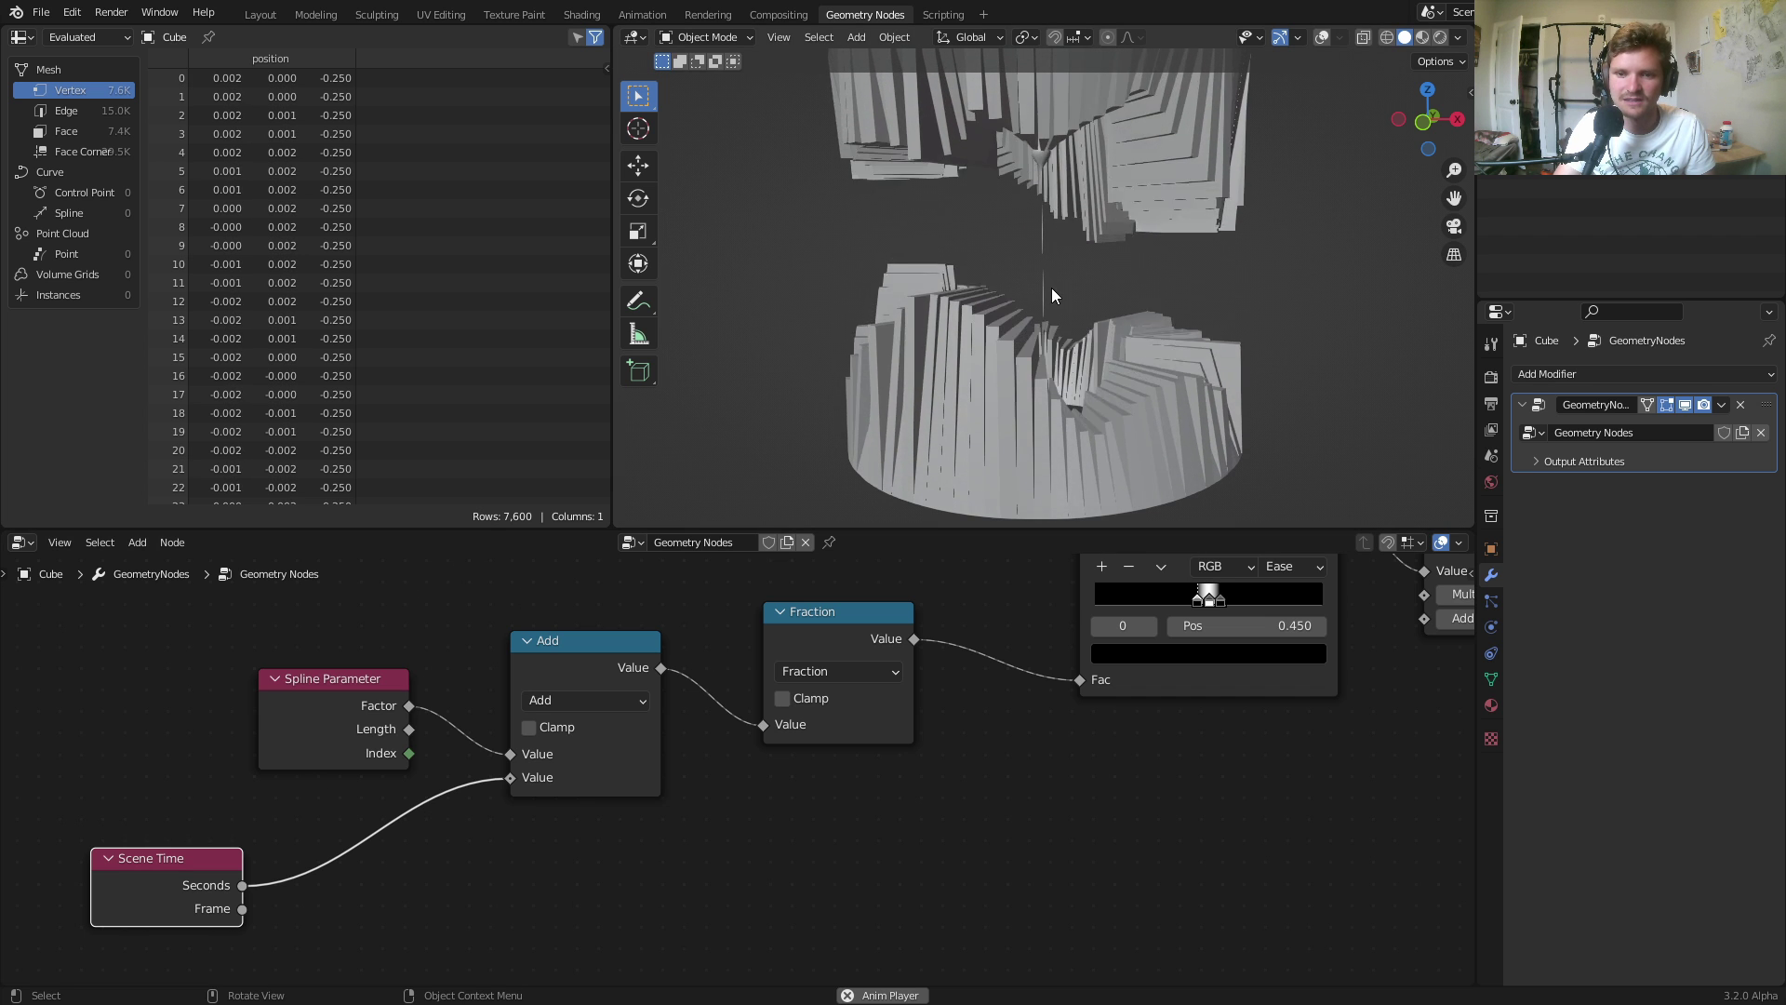
pyautogui.click(1441, 38)
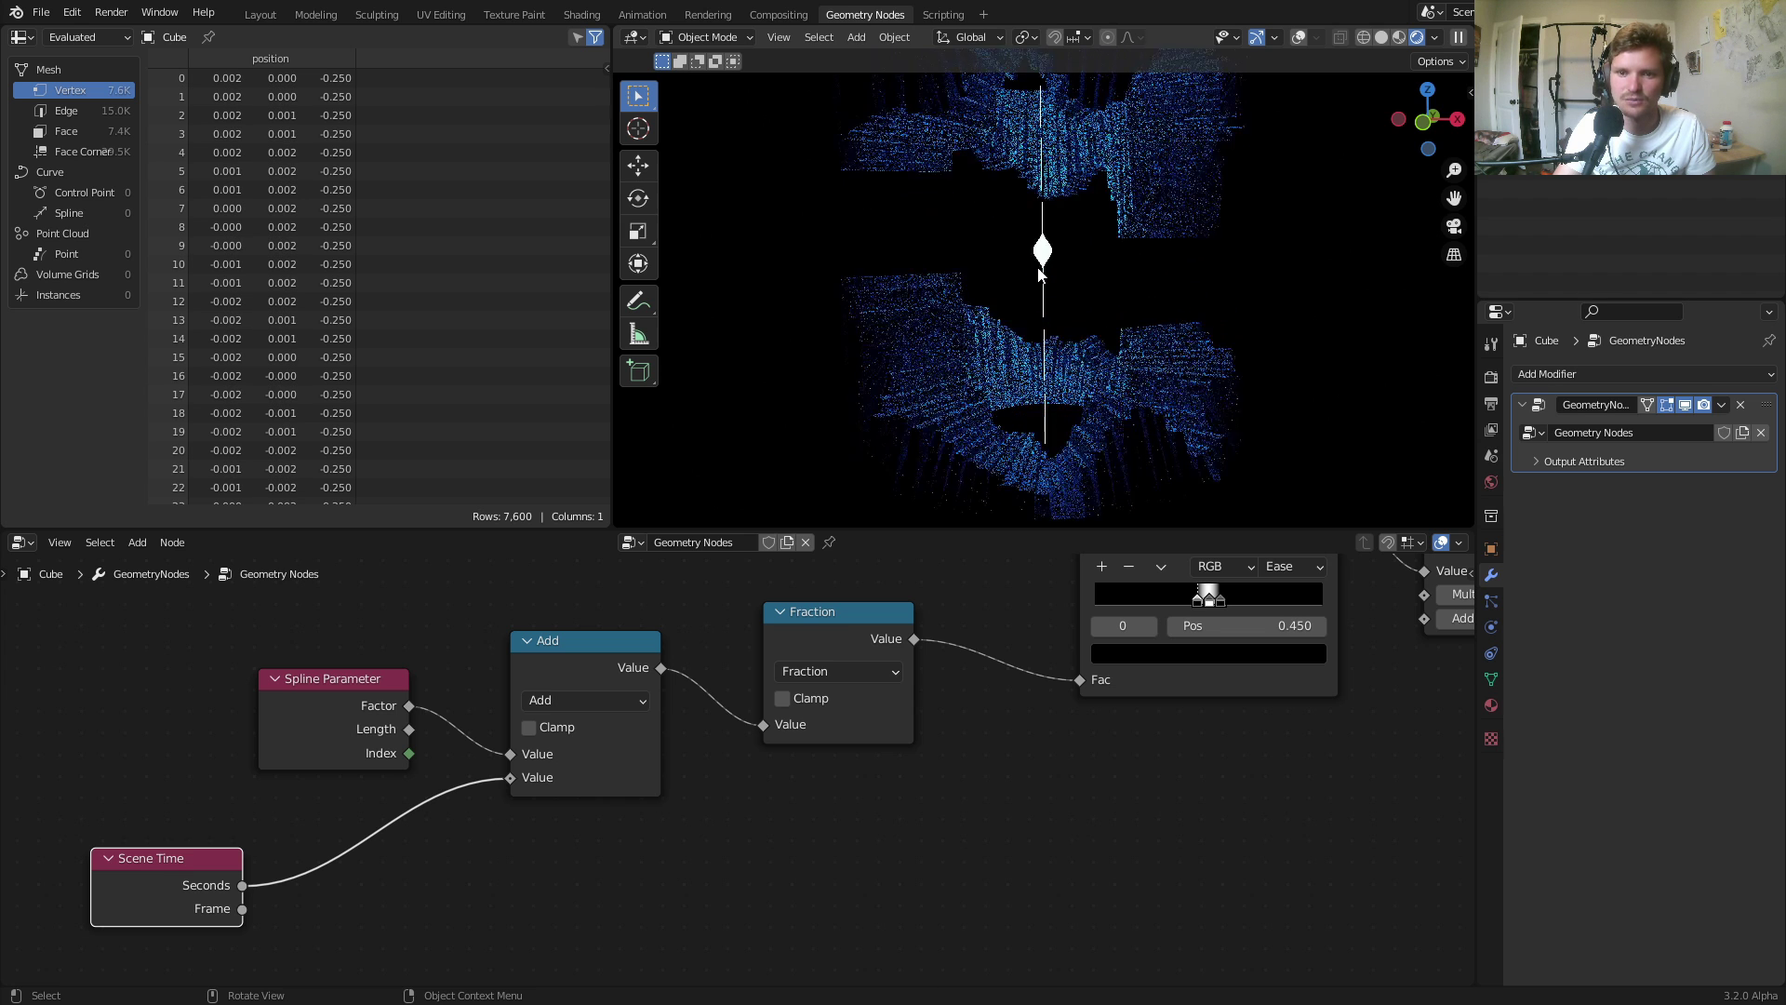
# Halve the Multiply Add node's addend twice, down to 0.058.
pyautogui.moveTo(1097, 753); pyautogui.dragTo(941, 762, button='middle')
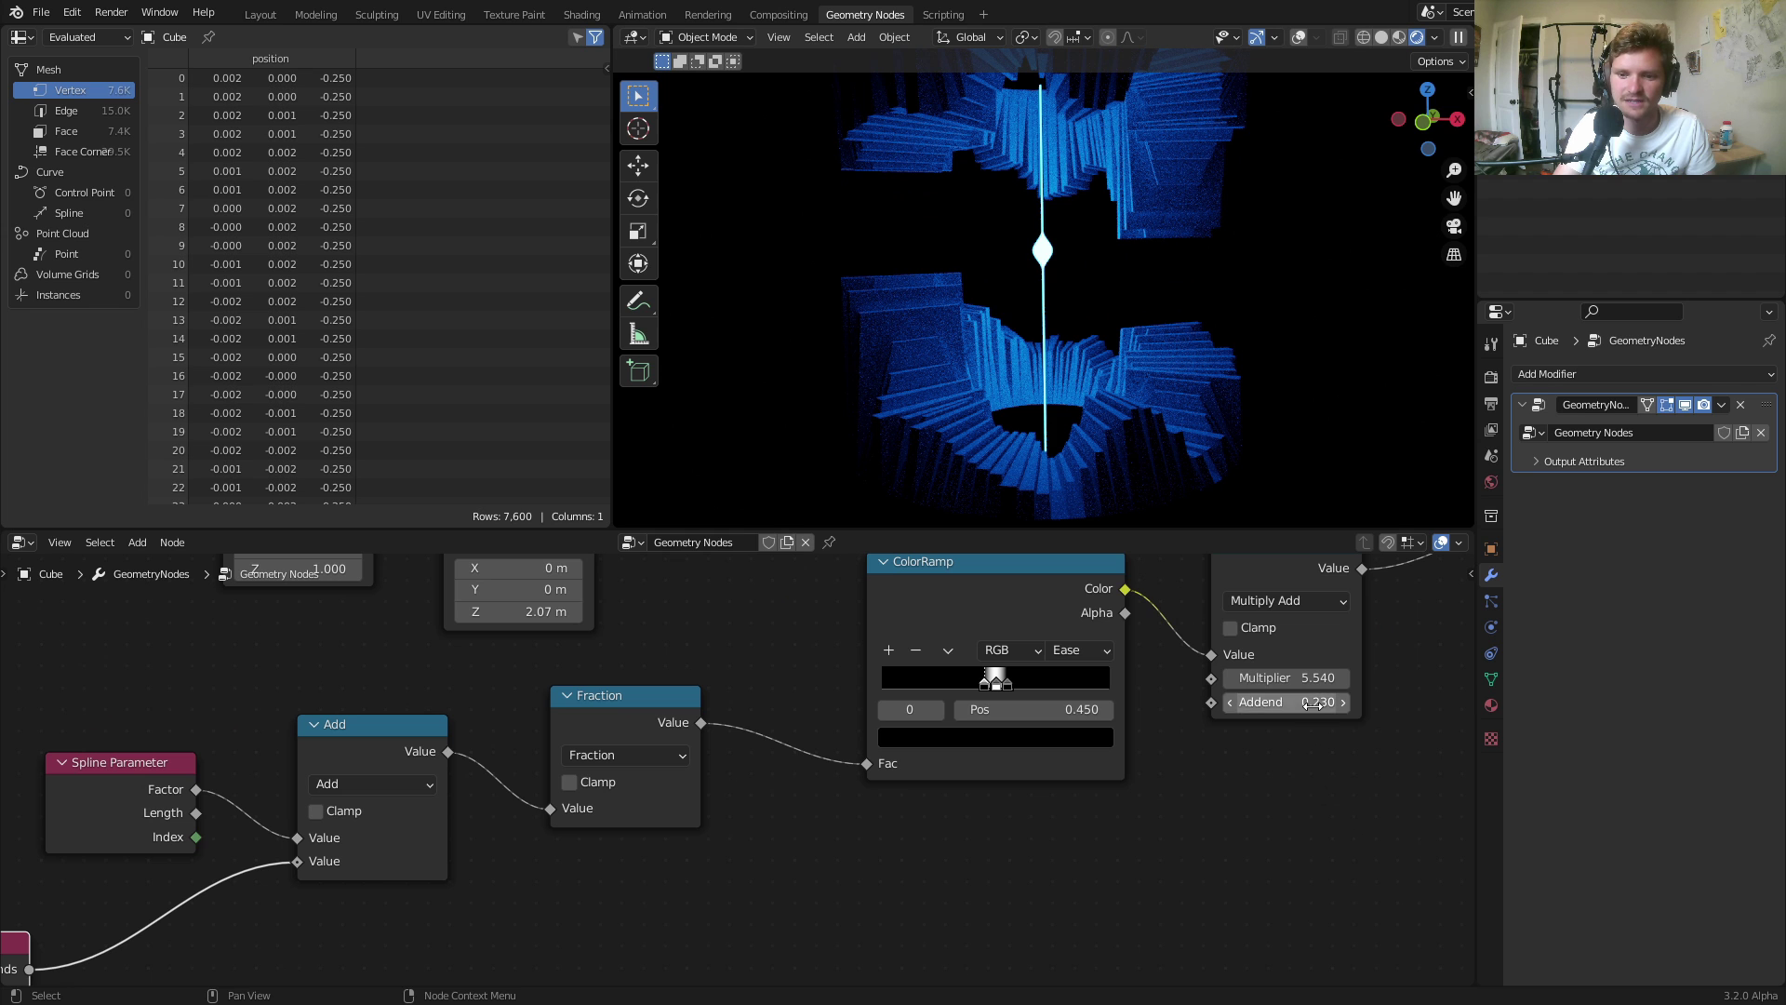
pyautogui.press('Return')
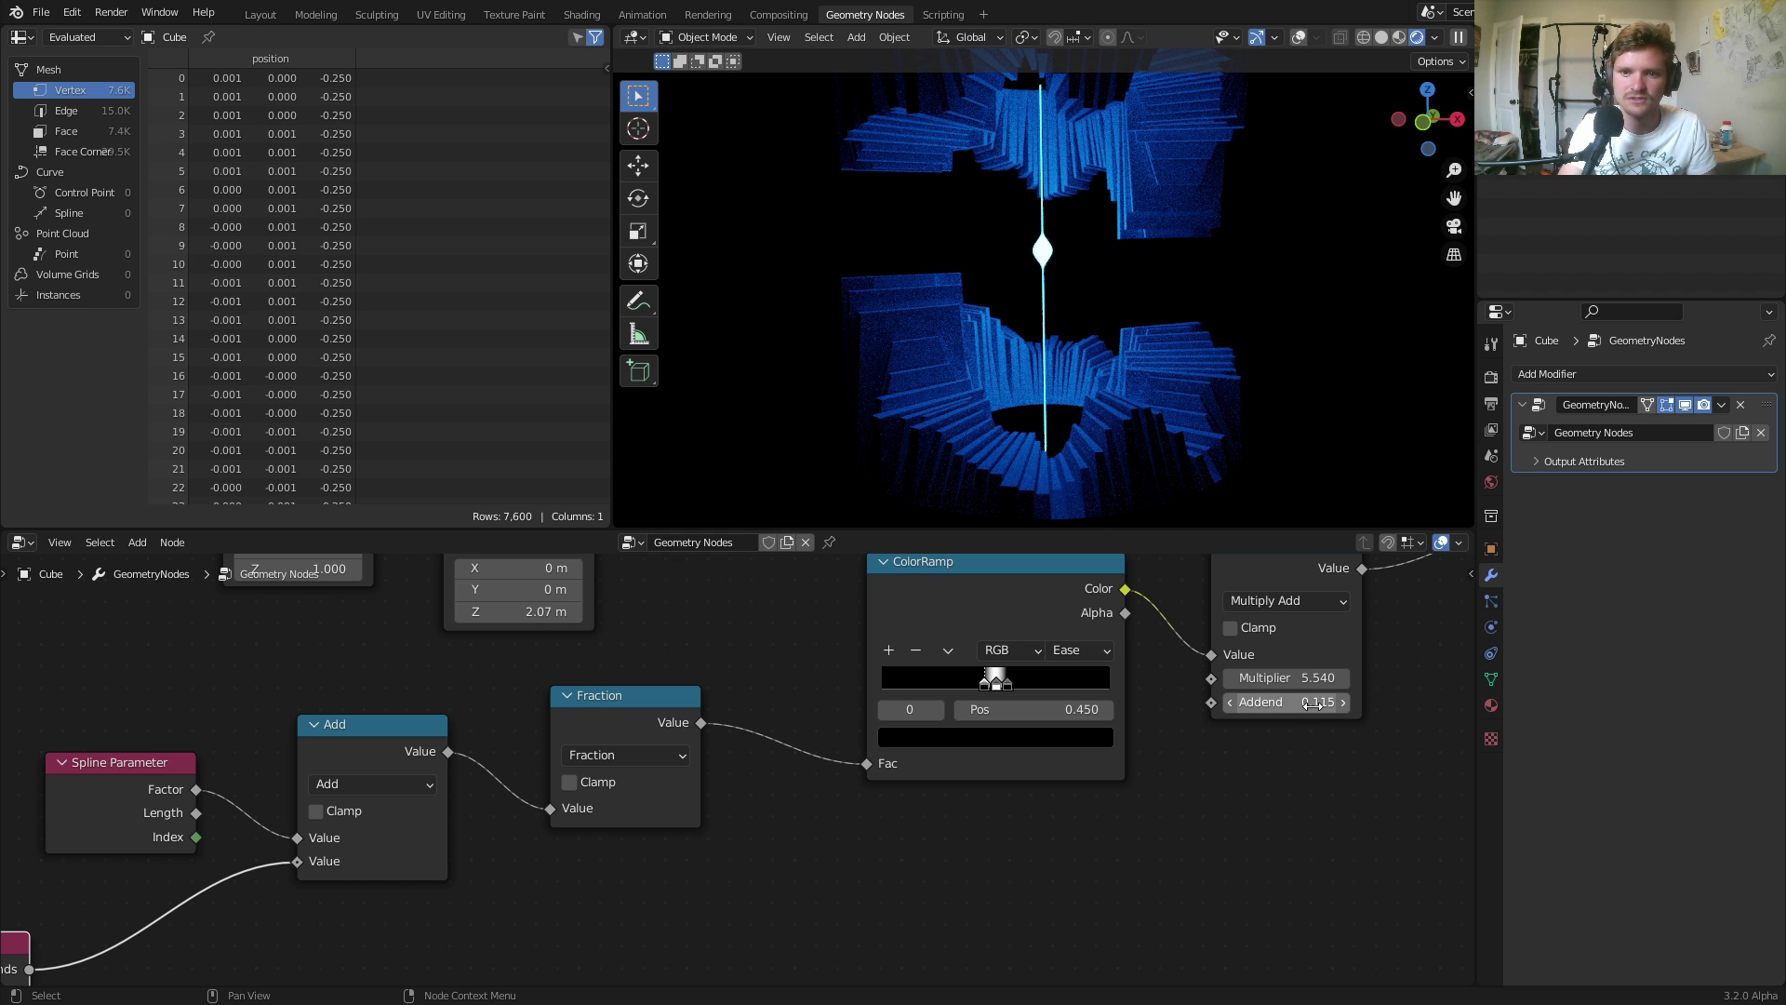
pyautogui.write('/2')
pyautogui.press('Return')
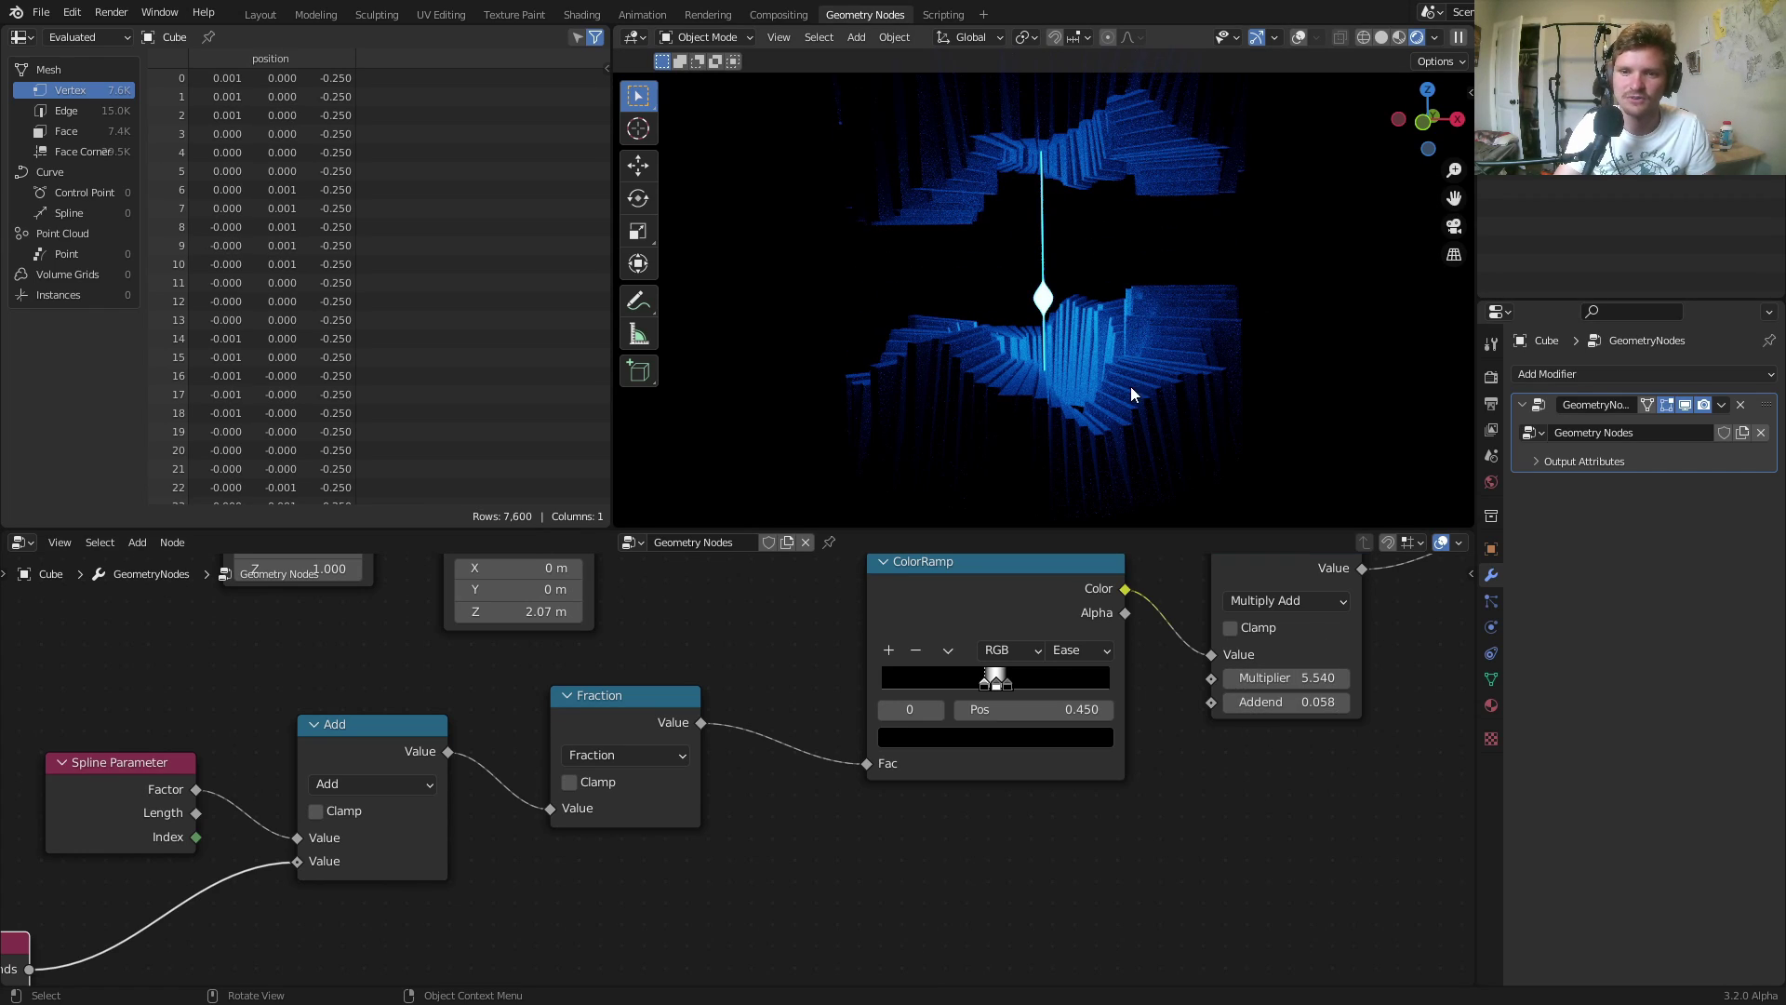
# Play back the animation and inspect the rings and beam in both solid and rendered shading.
pyautogui.press('space')
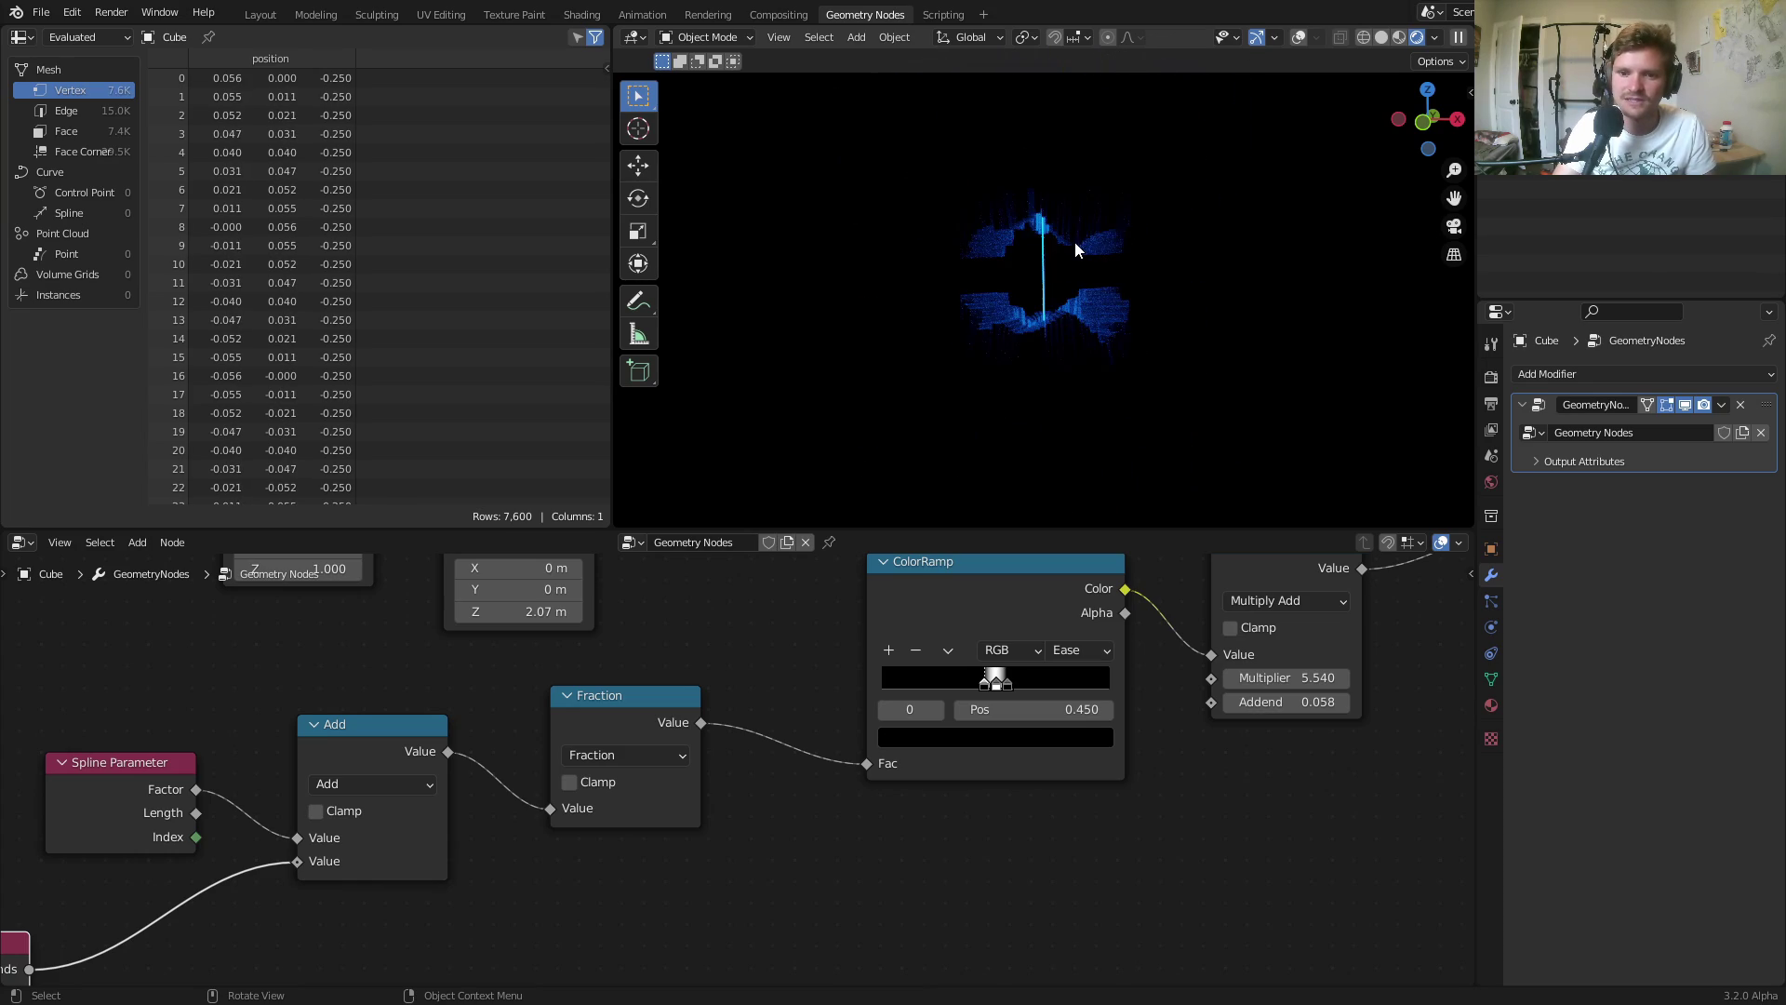
pyautogui.moveTo(1074, 241); pyautogui.dragTo(1043, 270, button='middle')
pyautogui.press('space')
pyautogui.scroll(5, 1120, 300)
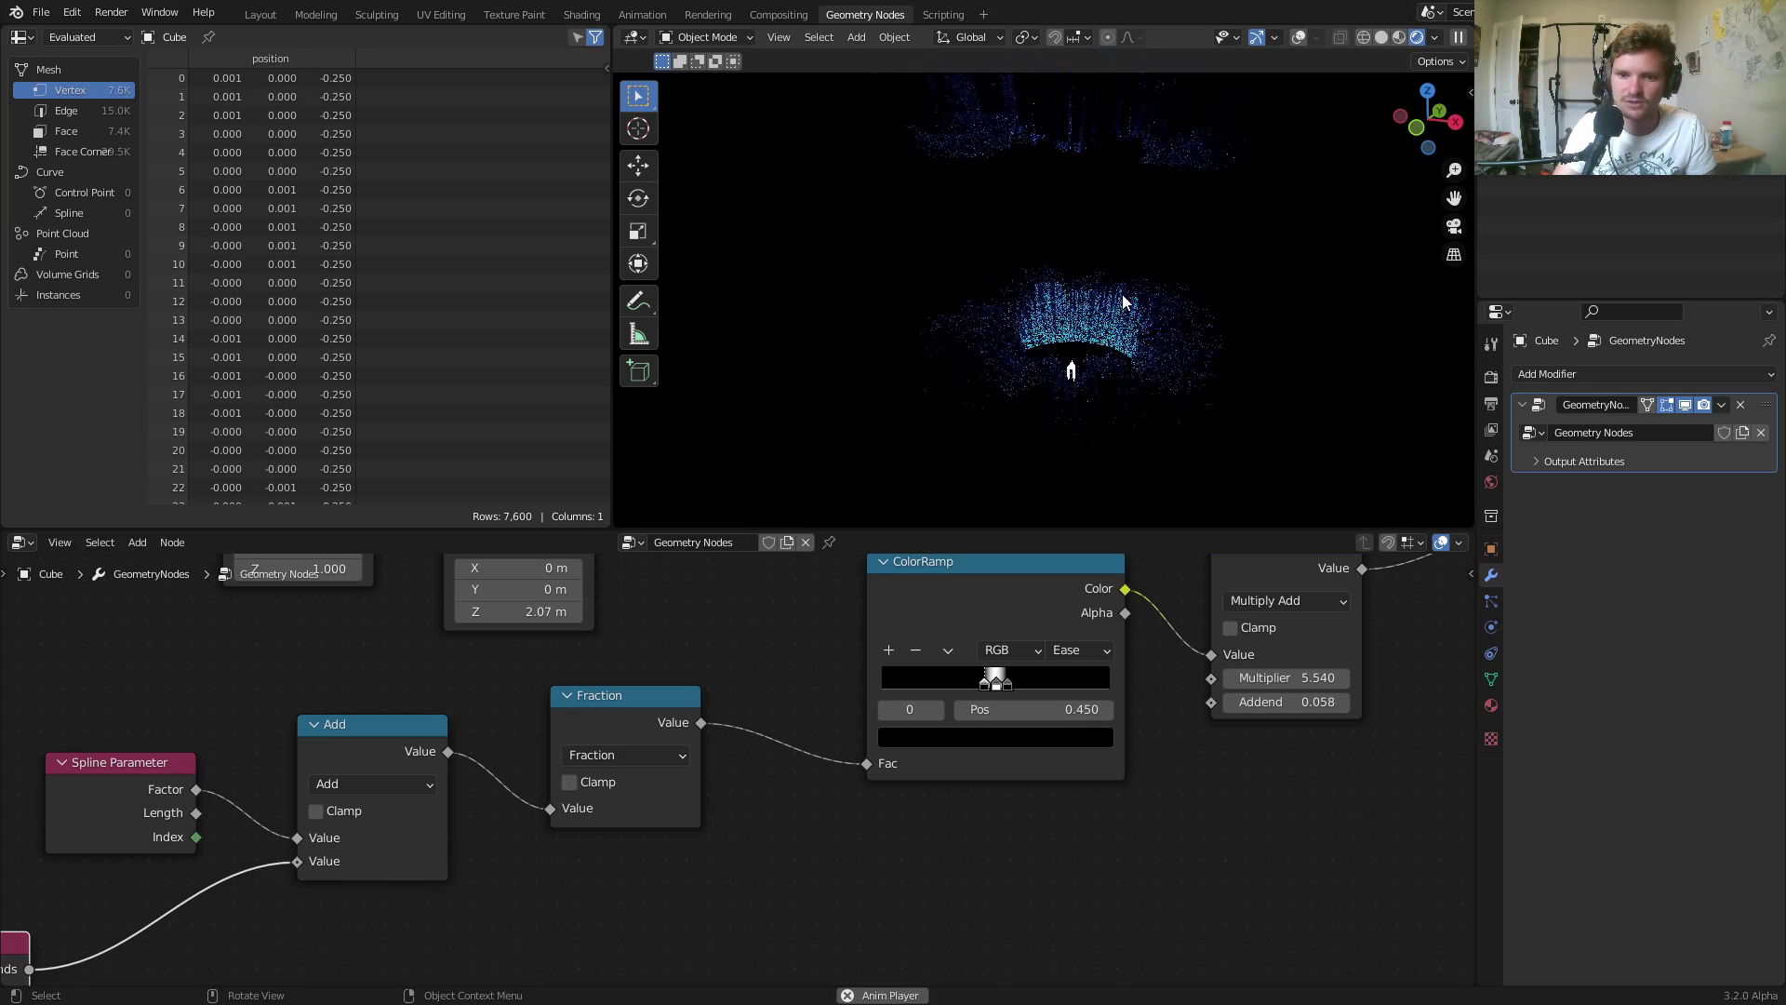
pyautogui.click(1378, 38)
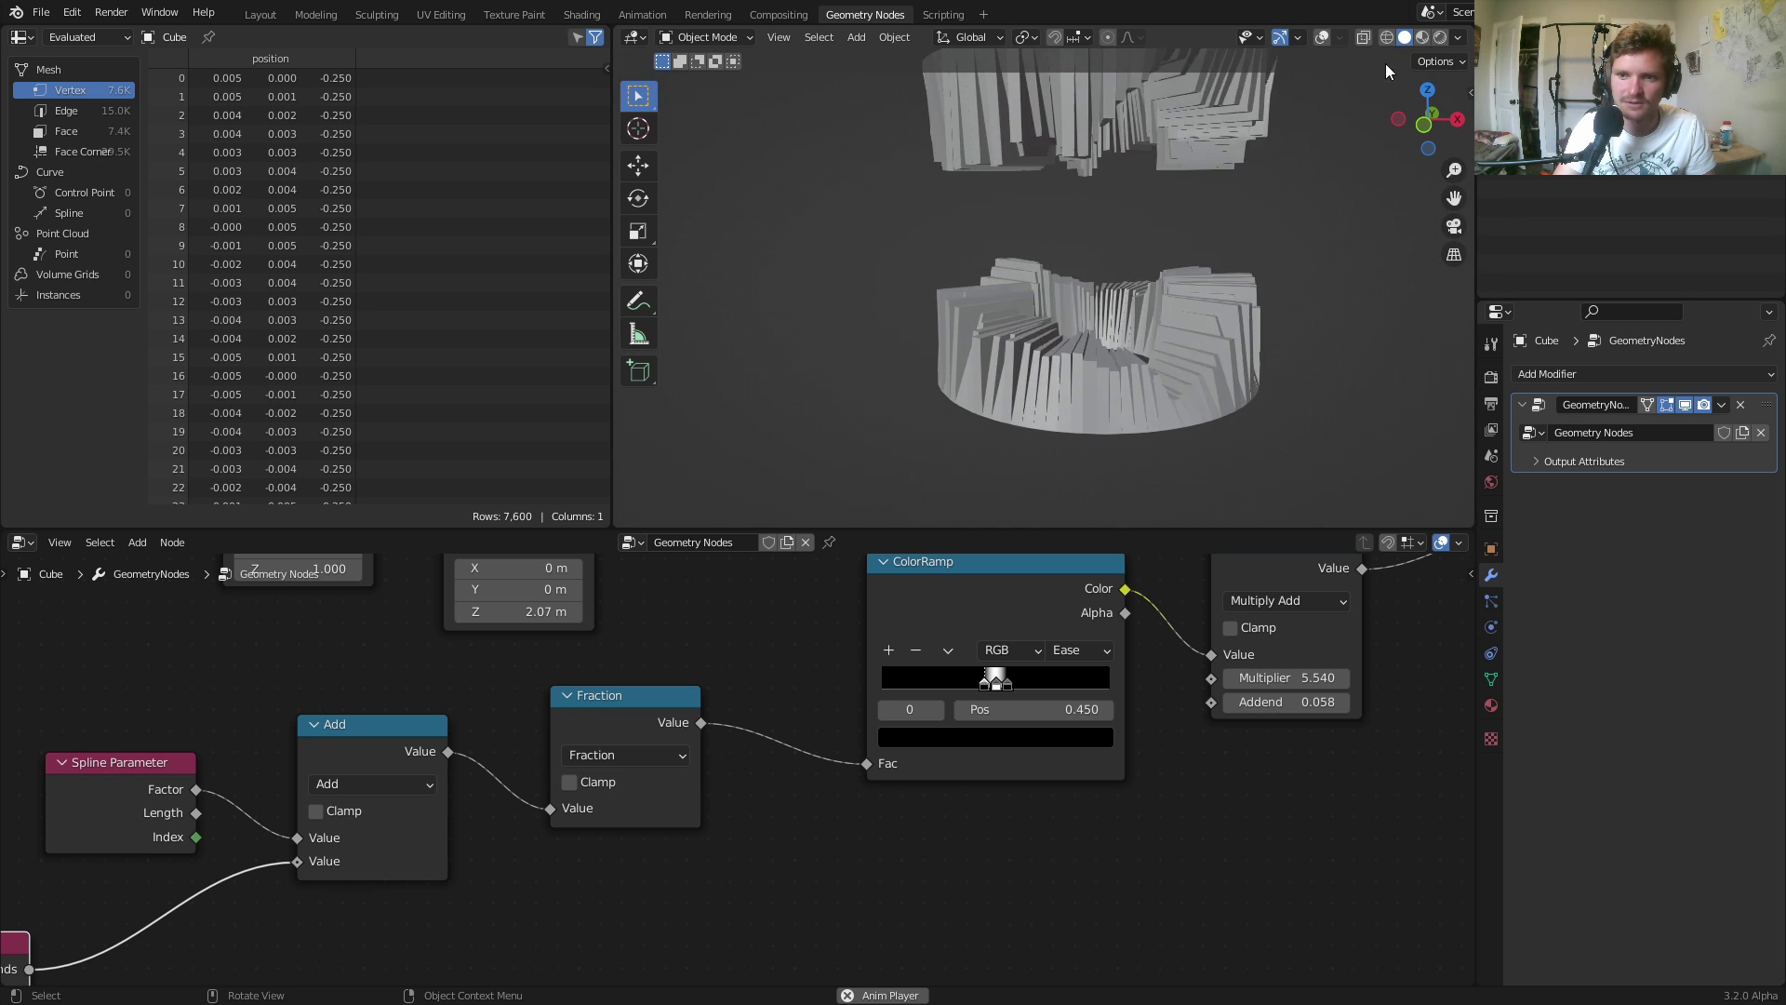
pyautogui.click(1441, 36)
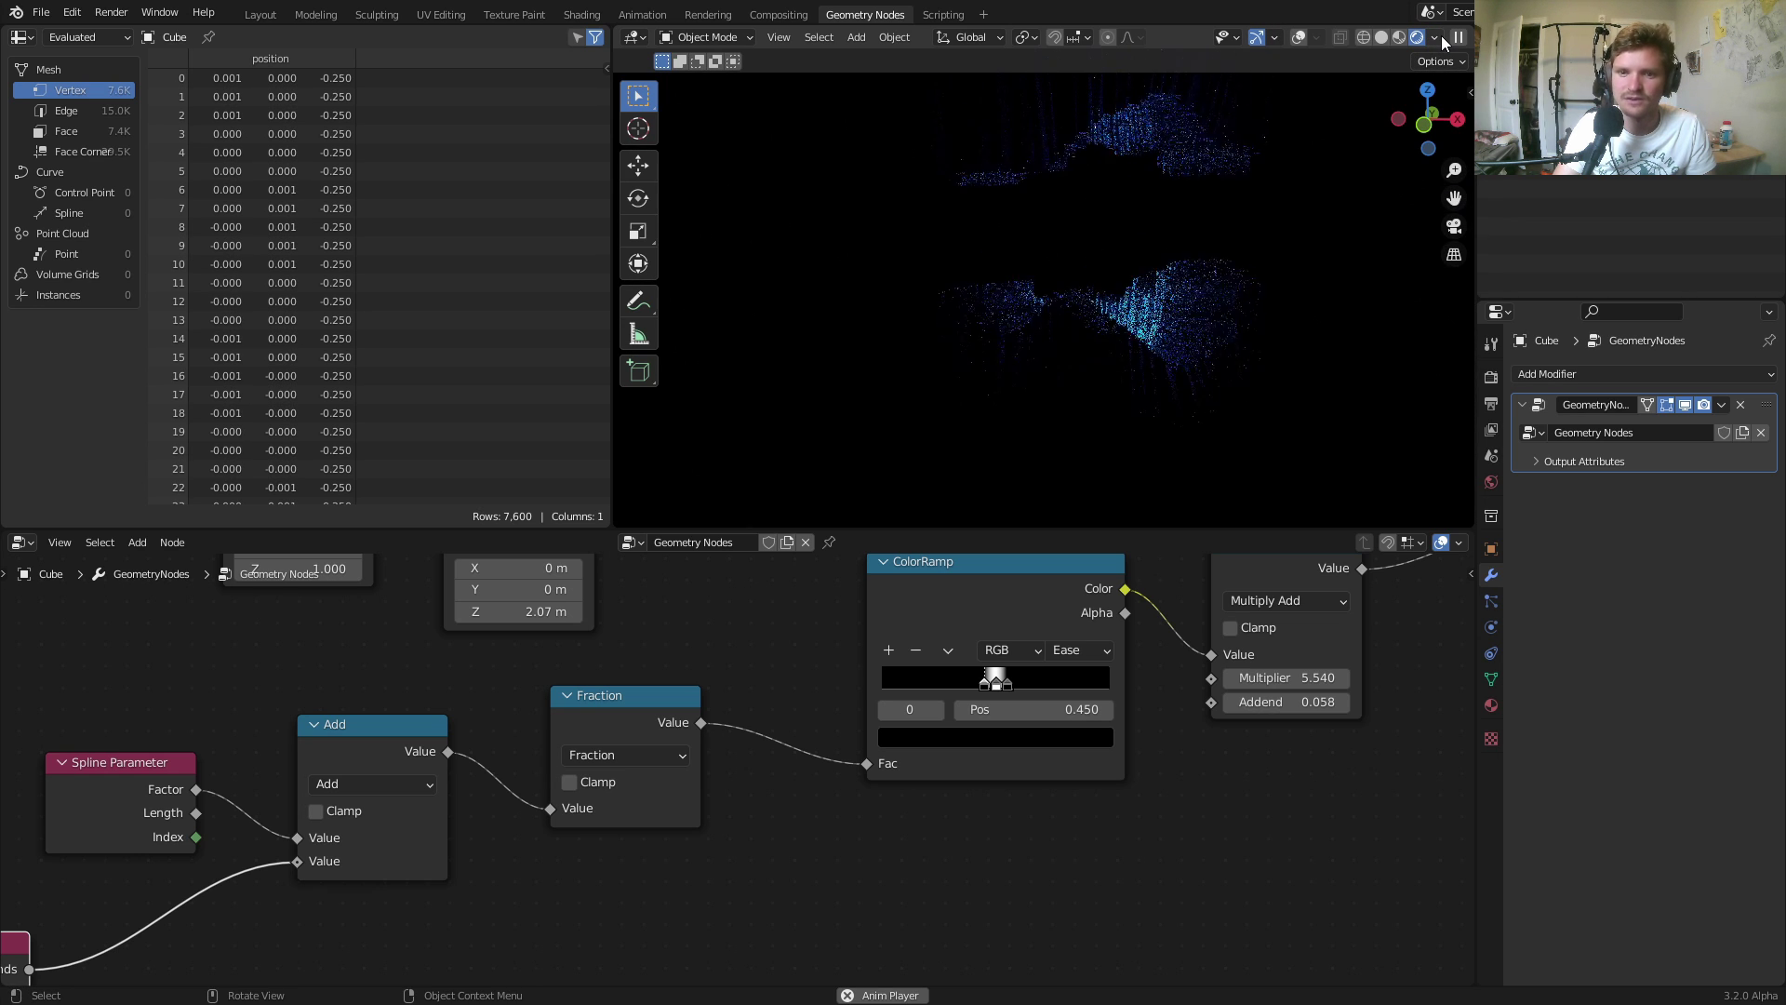
pyautogui.press('space')
# Switch to the Layout workspace and save the file to the Desktop as availableonpatreon.blend.
pyautogui.click(261, 14)
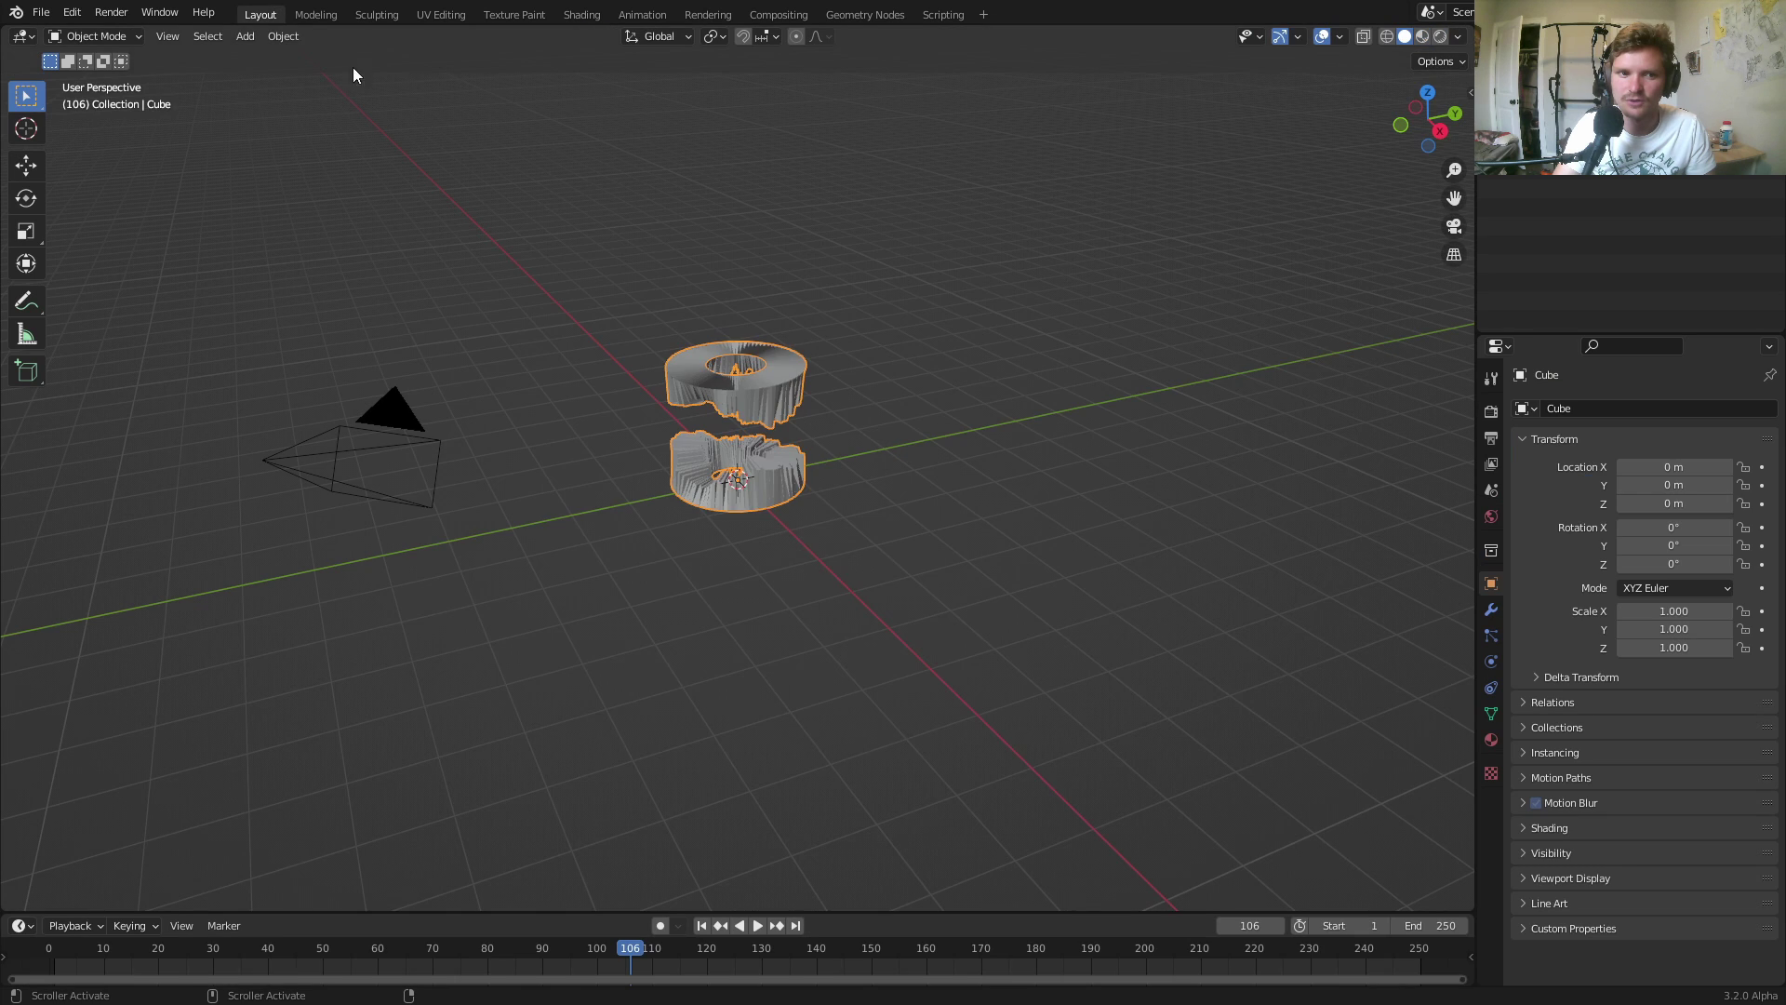
pyautogui.hotkey('ctrl', 's')
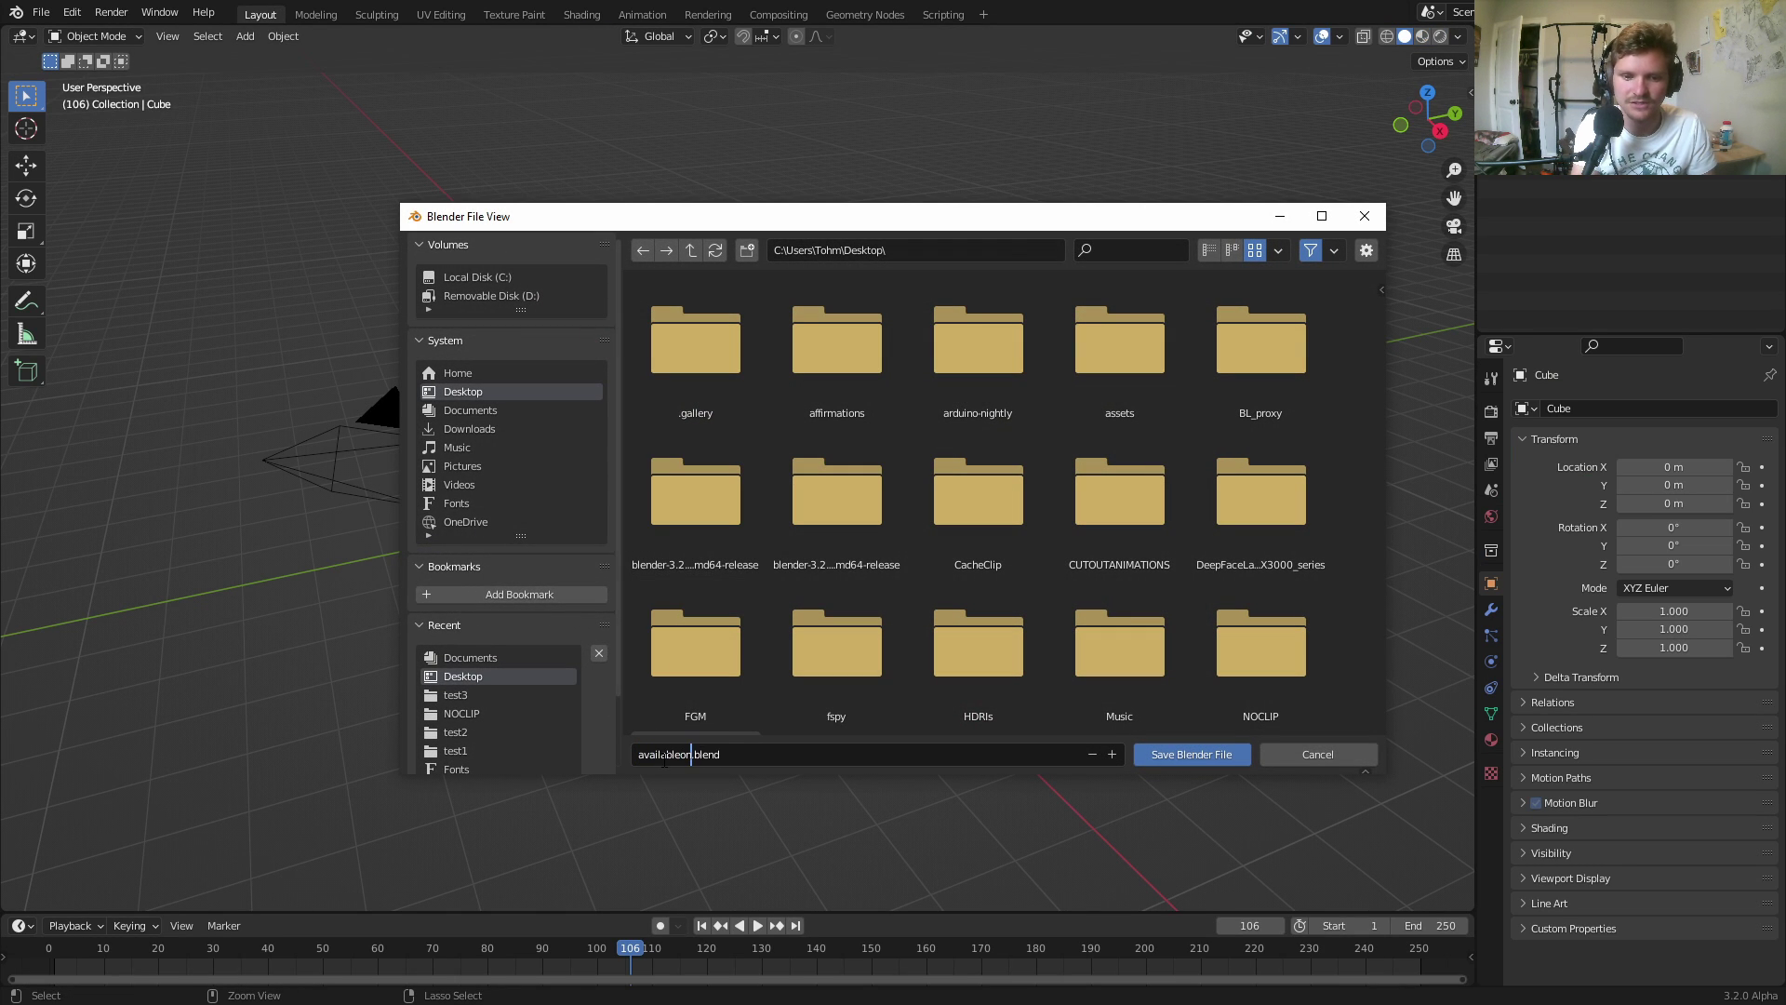
pyautogui.write('availableonpatreon')
pyautogui.press('Return')
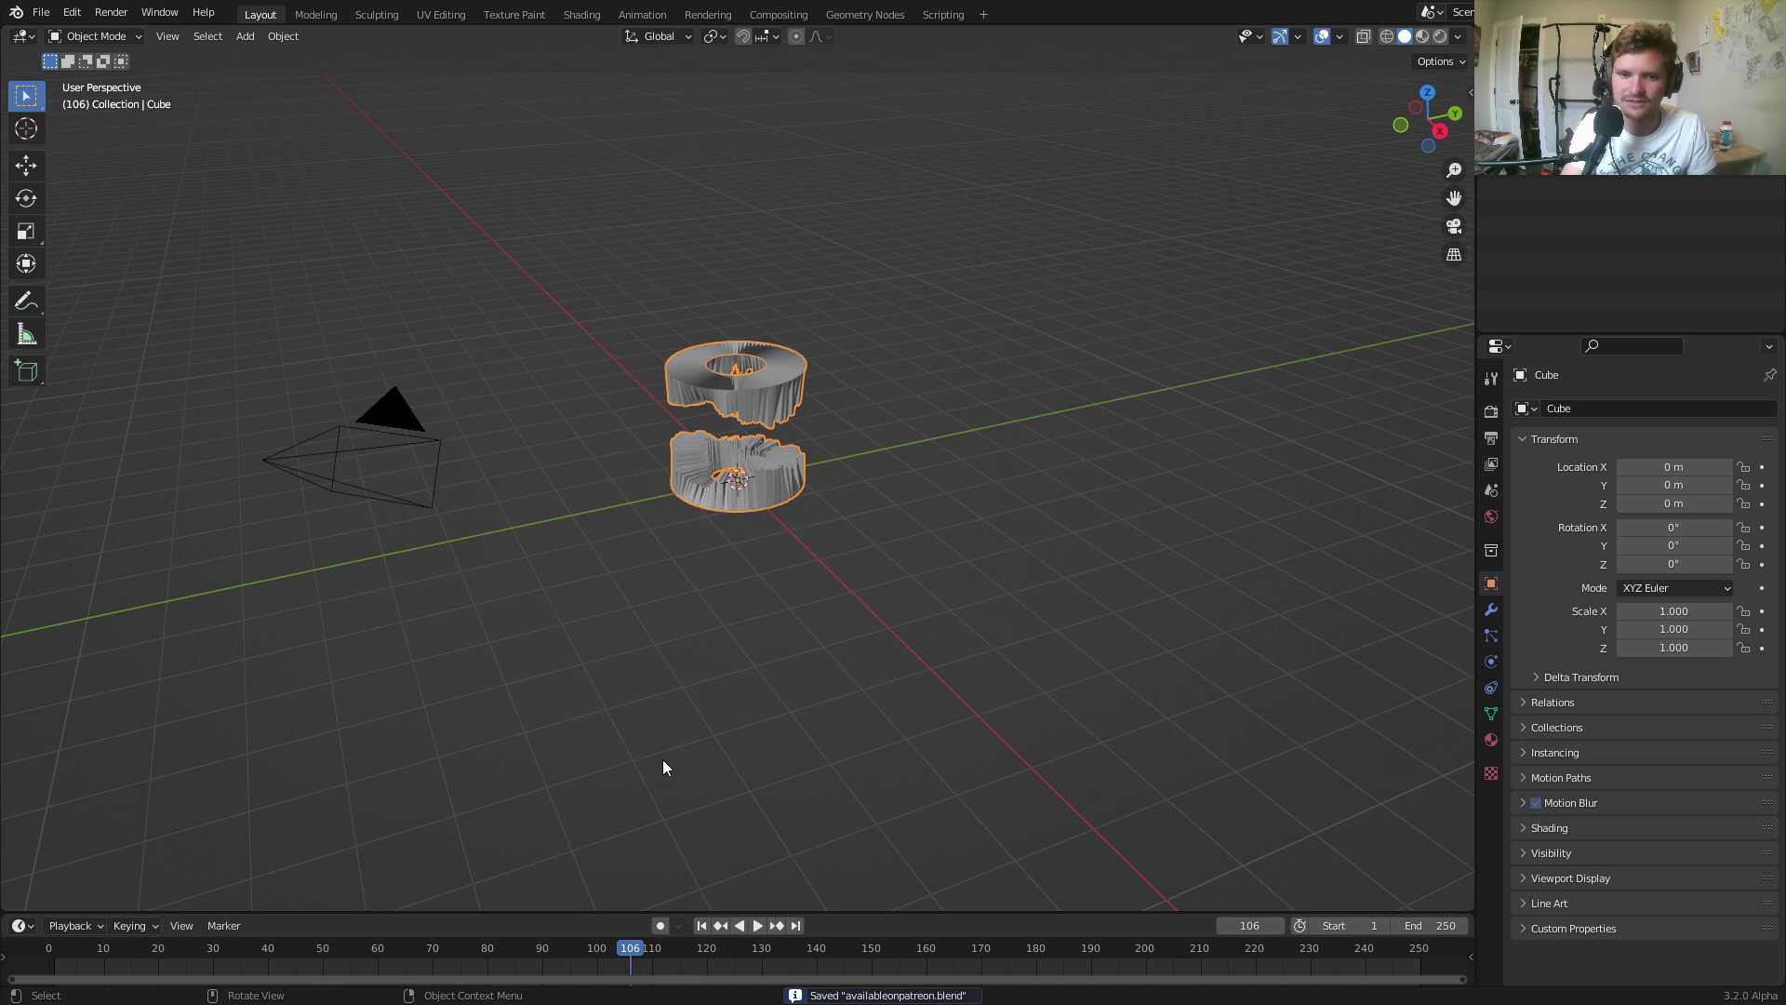
# Examine the generator up close during playback, and view it in rendered shading at different frames.
pyautogui.scroll(6, 762, 446)
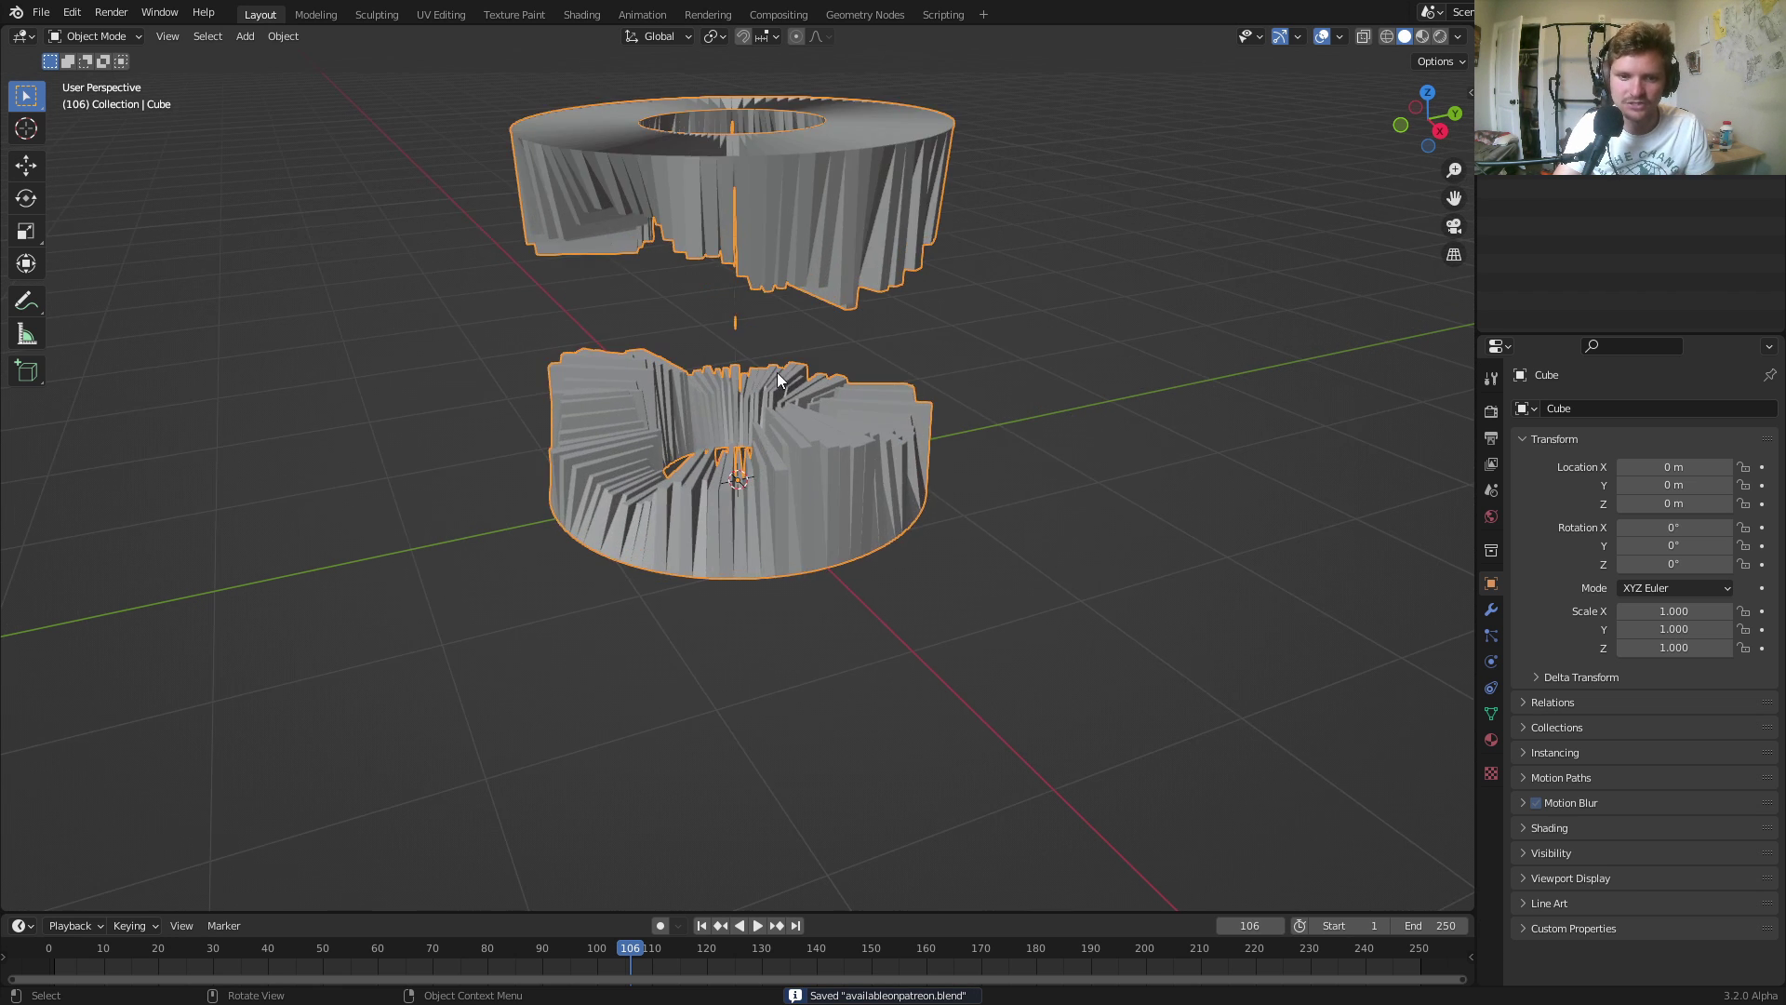
pyautogui.press('space')
pyautogui.moveTo(766, 380); pyautogui.dragTo(757, 498, button='middle')
pyautogui.scroll(5, 796, 282)
pyautogui.scroll(-2, 875, 327)
pyautogui.click(1458, 35)
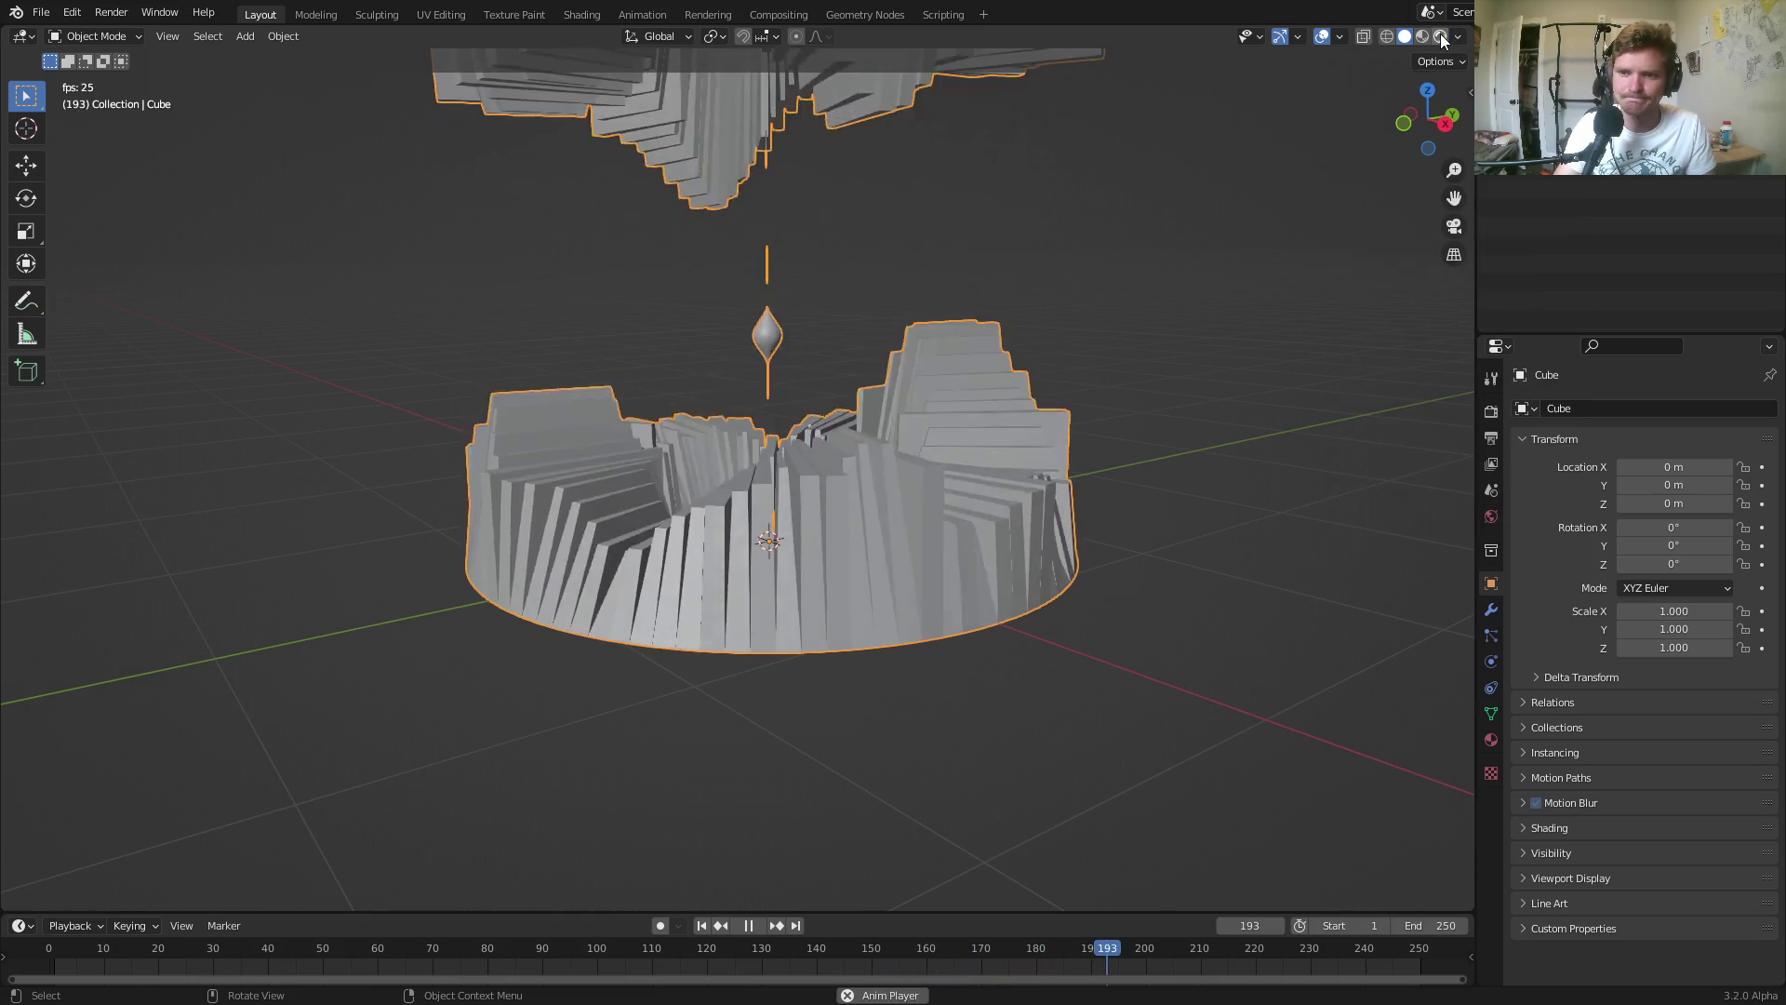
pyautogui.click(1440, 35)
pyautogui.press('space')
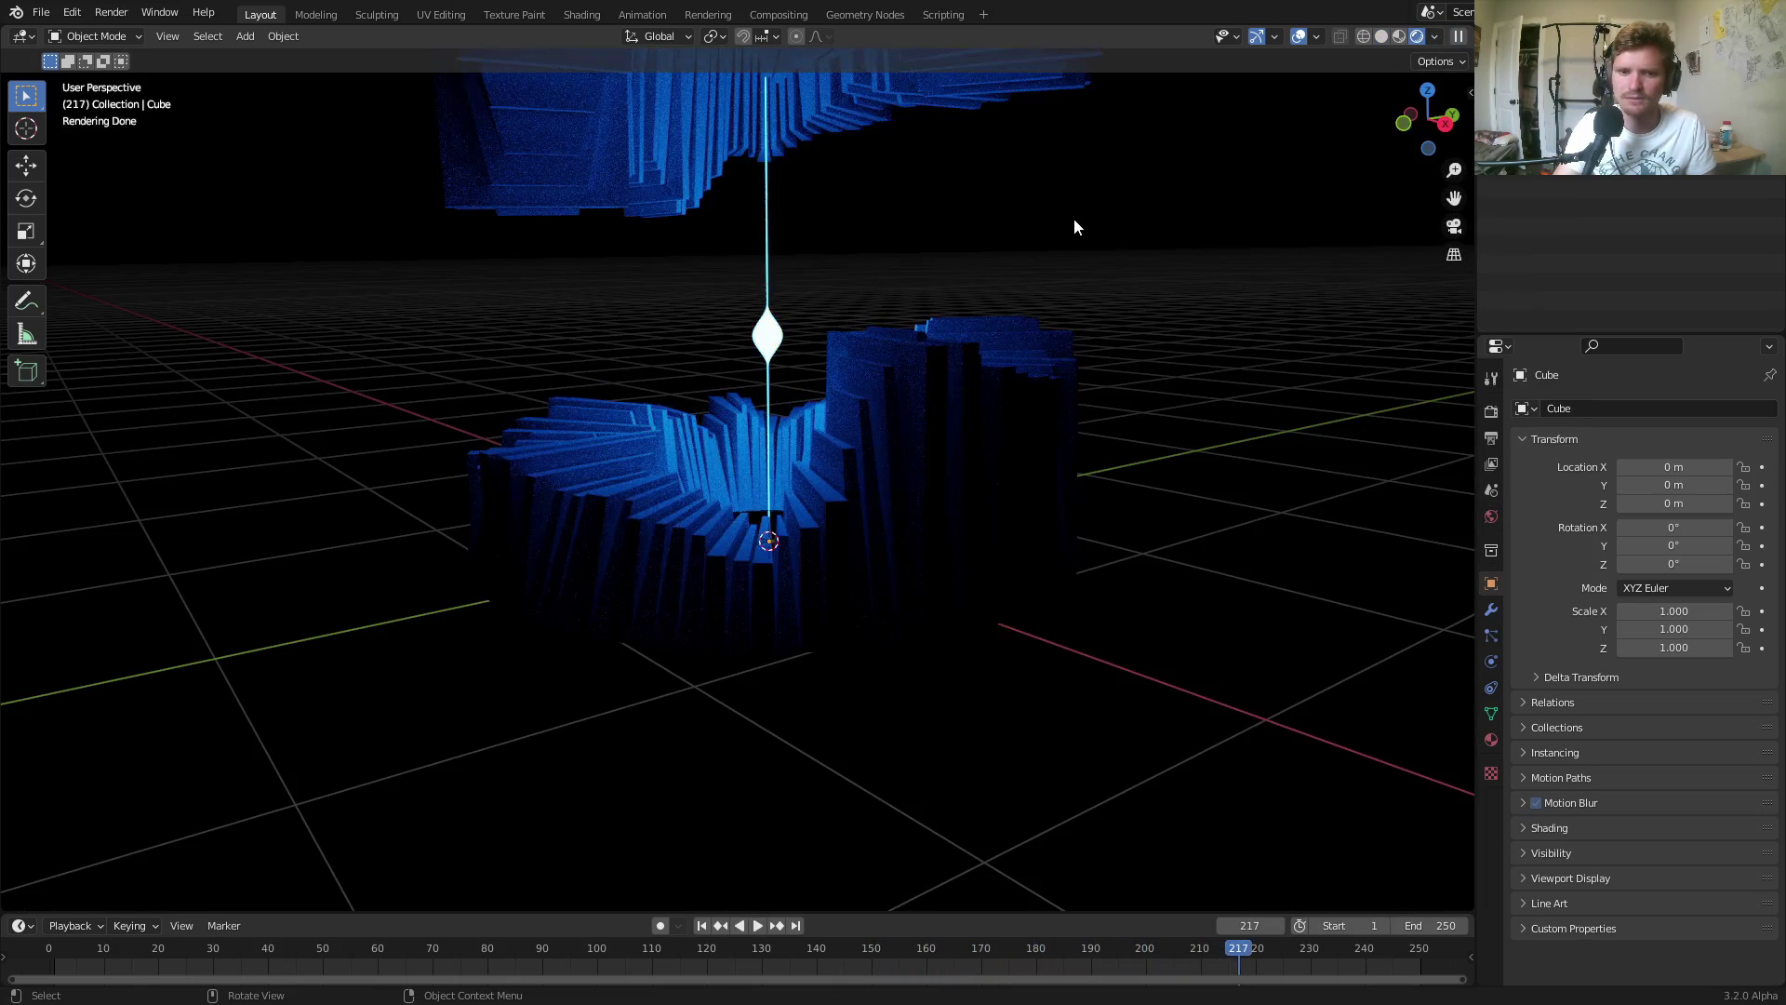
pyautogui.press('space')
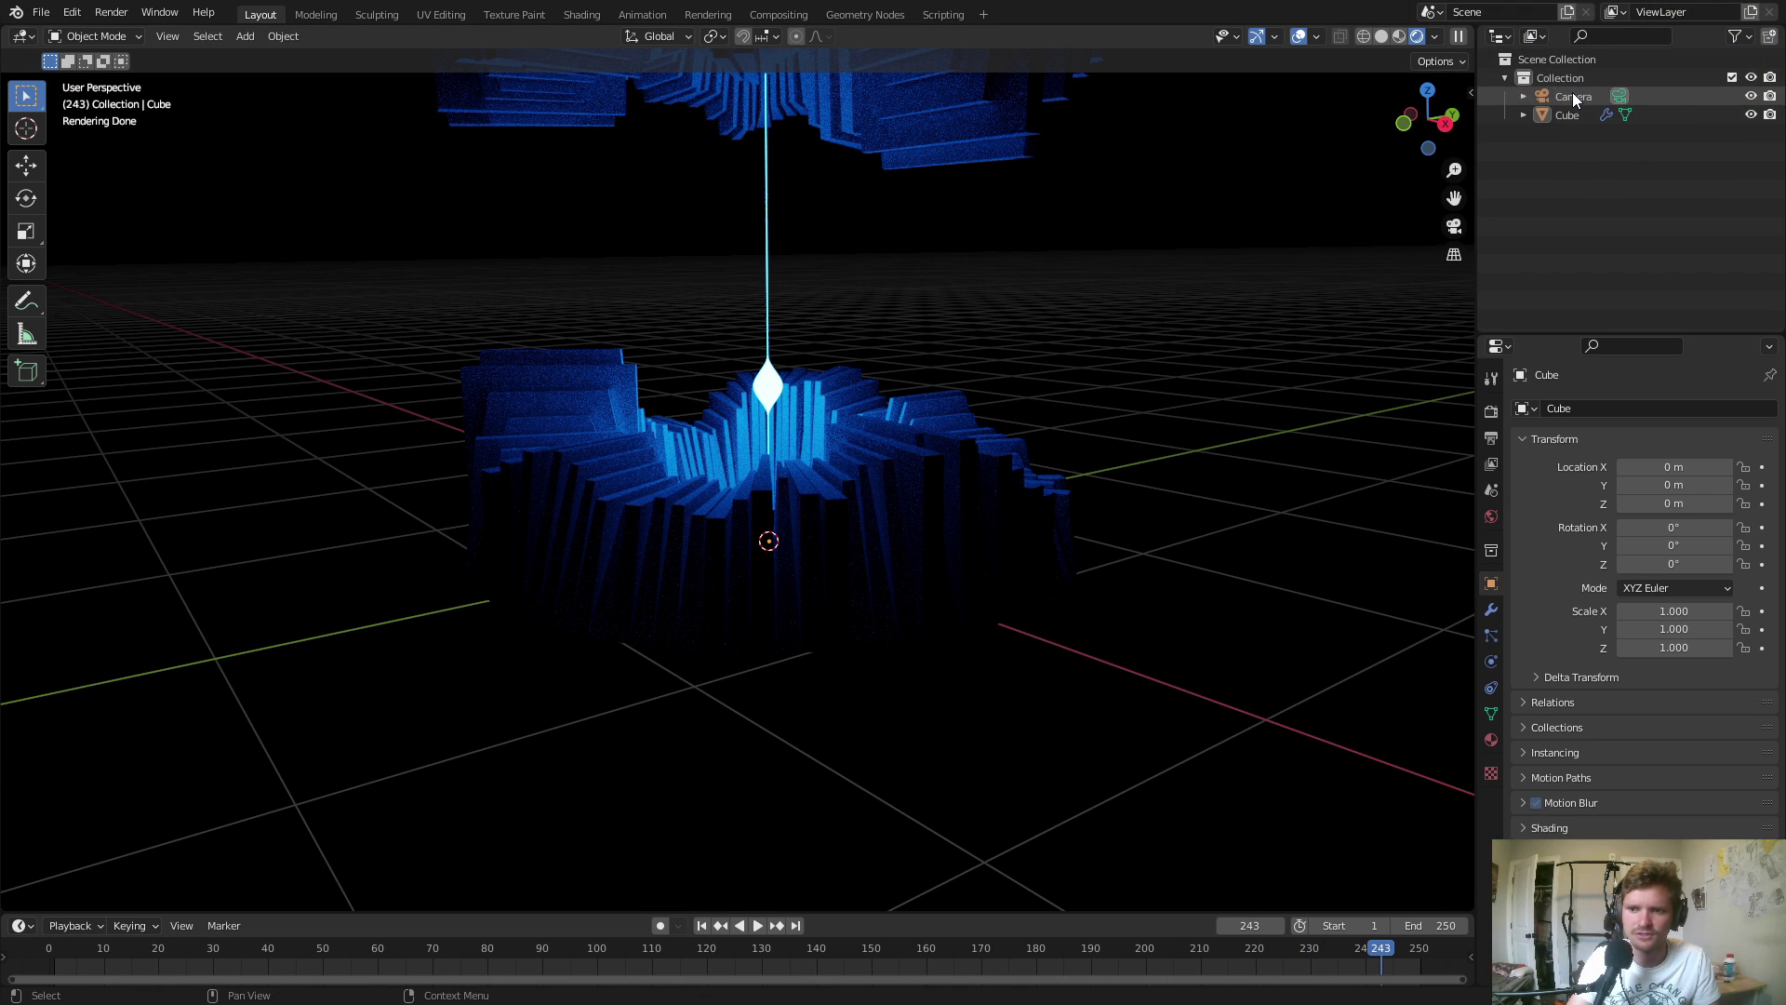
# Add a Bezier circle at the origin and raise it along Z to about 1.15 m, between the two rings.
pyautogui.click(1579, 98)
pyautogui.scroll(-3, 884, 294)
pyautogui.hotkey('shift', 'a')
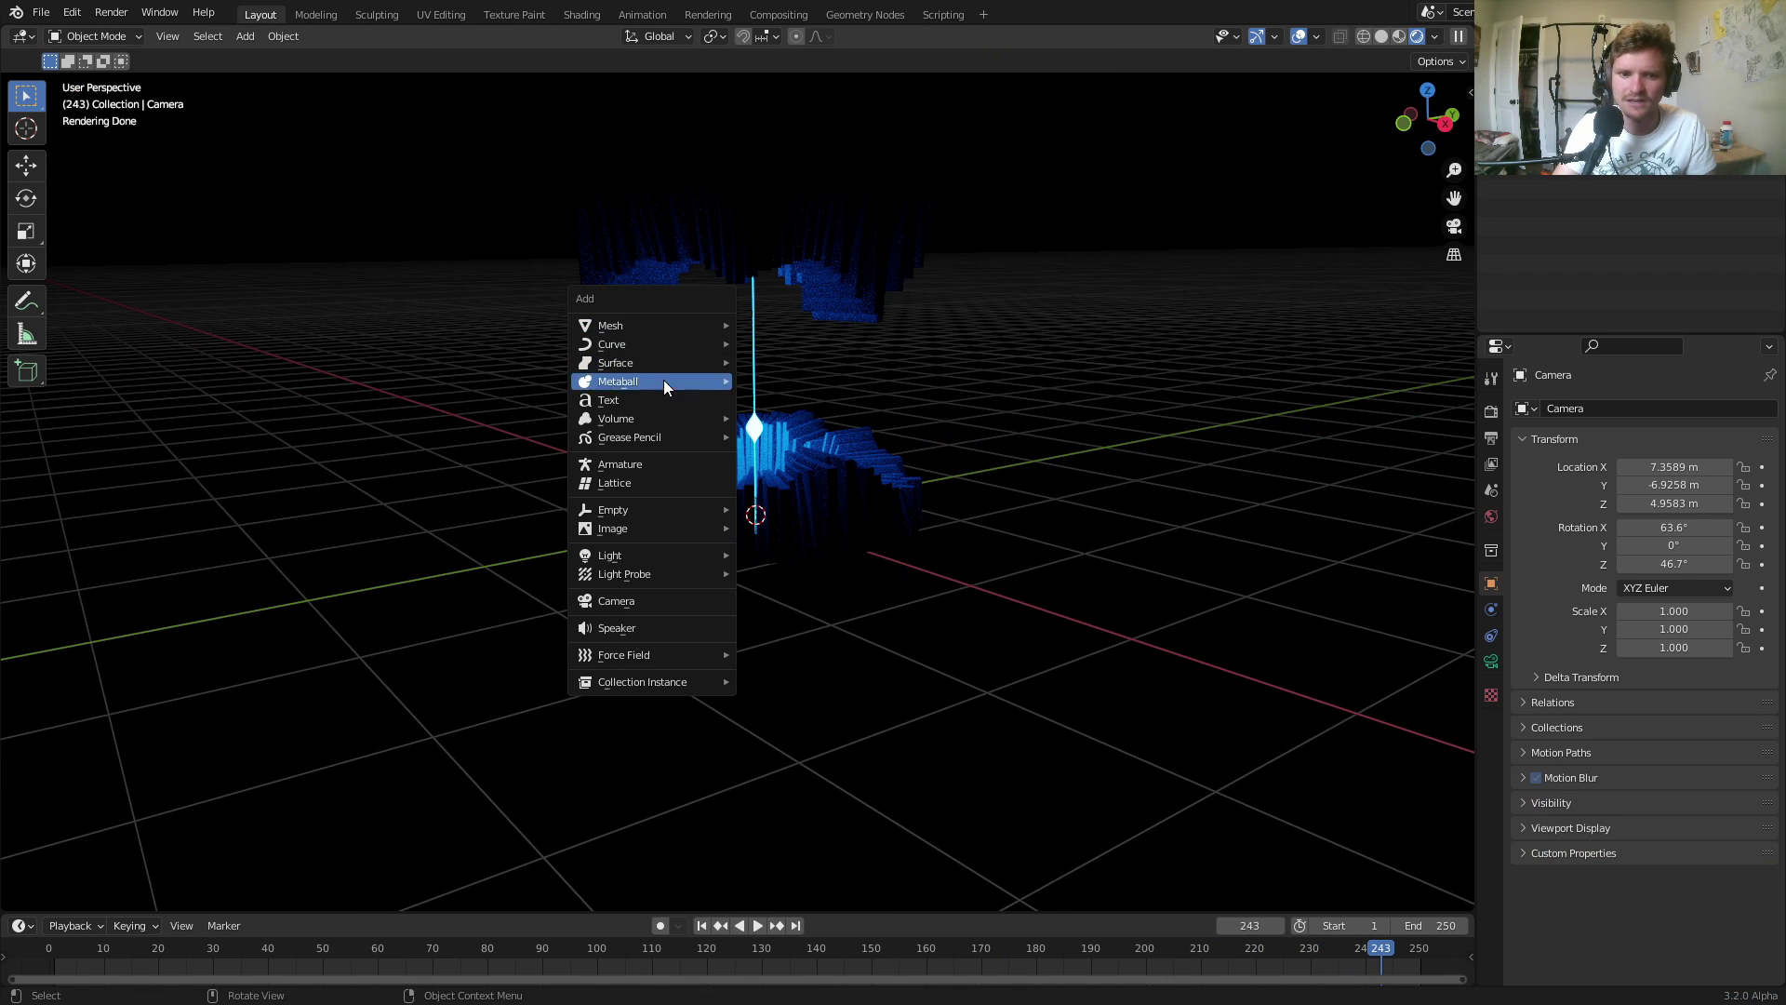
pyautogui.moveTo(657, 346)
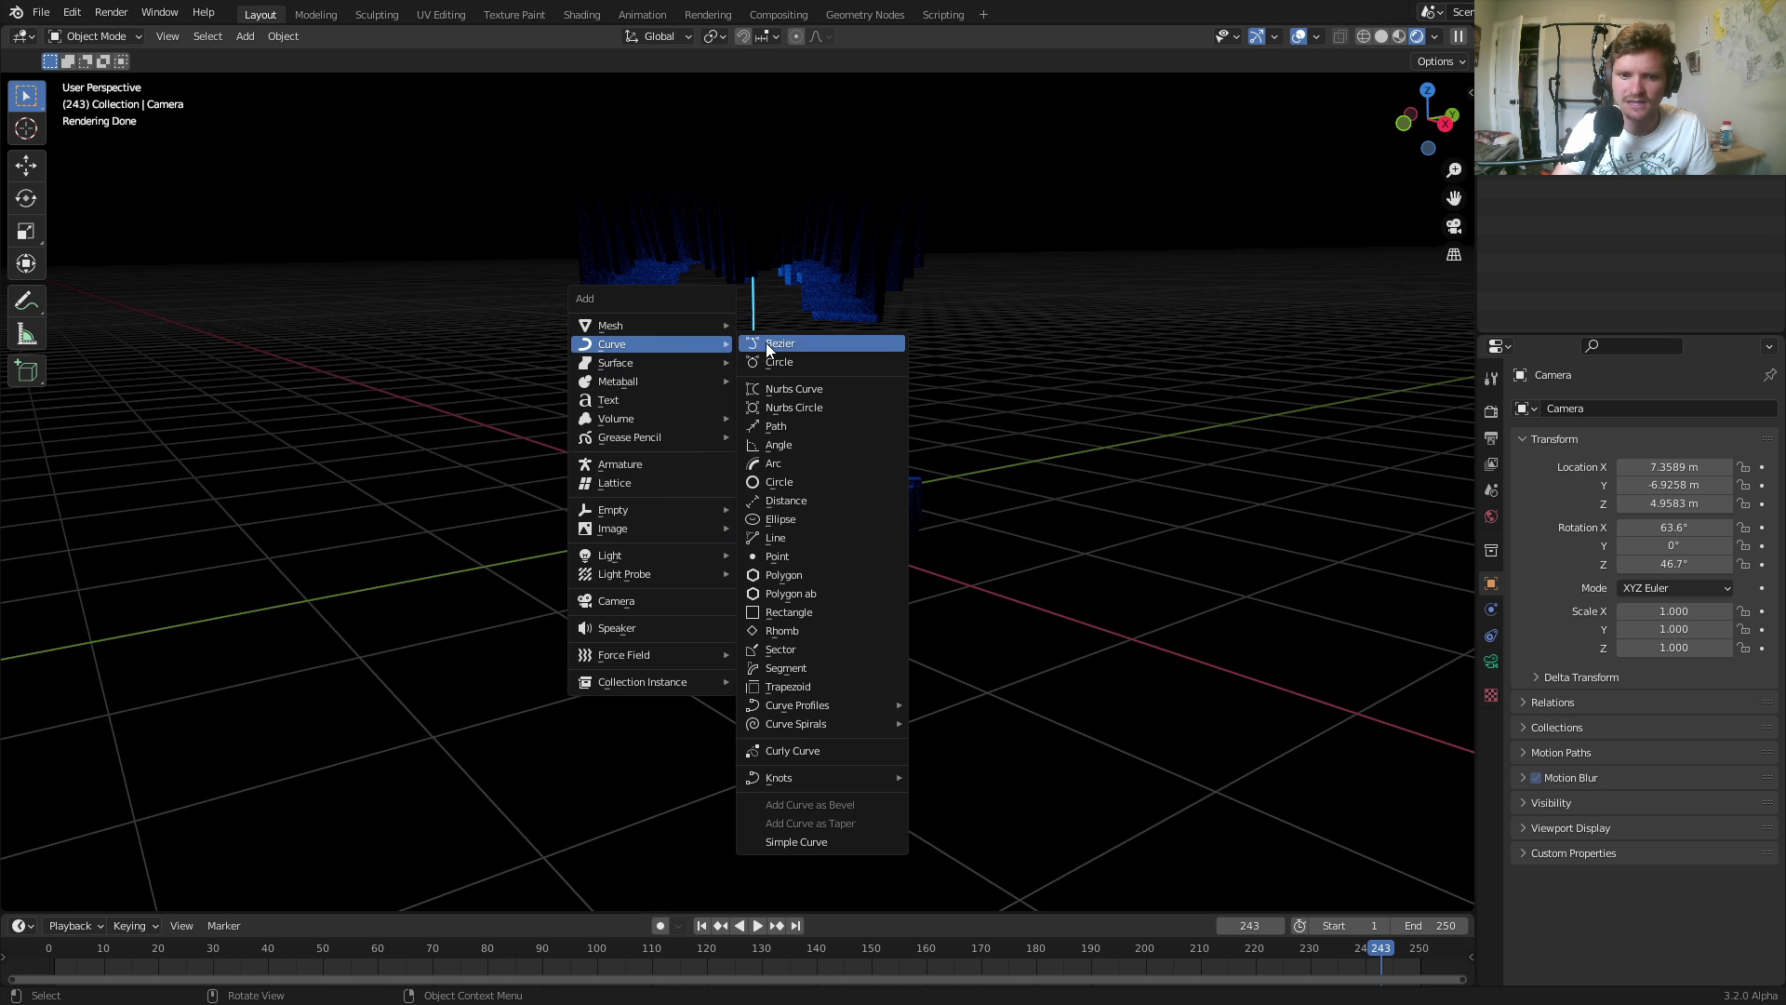
pyautogui.click(795, 364)
pyautogui.press('g')
pyautogui.press('z')
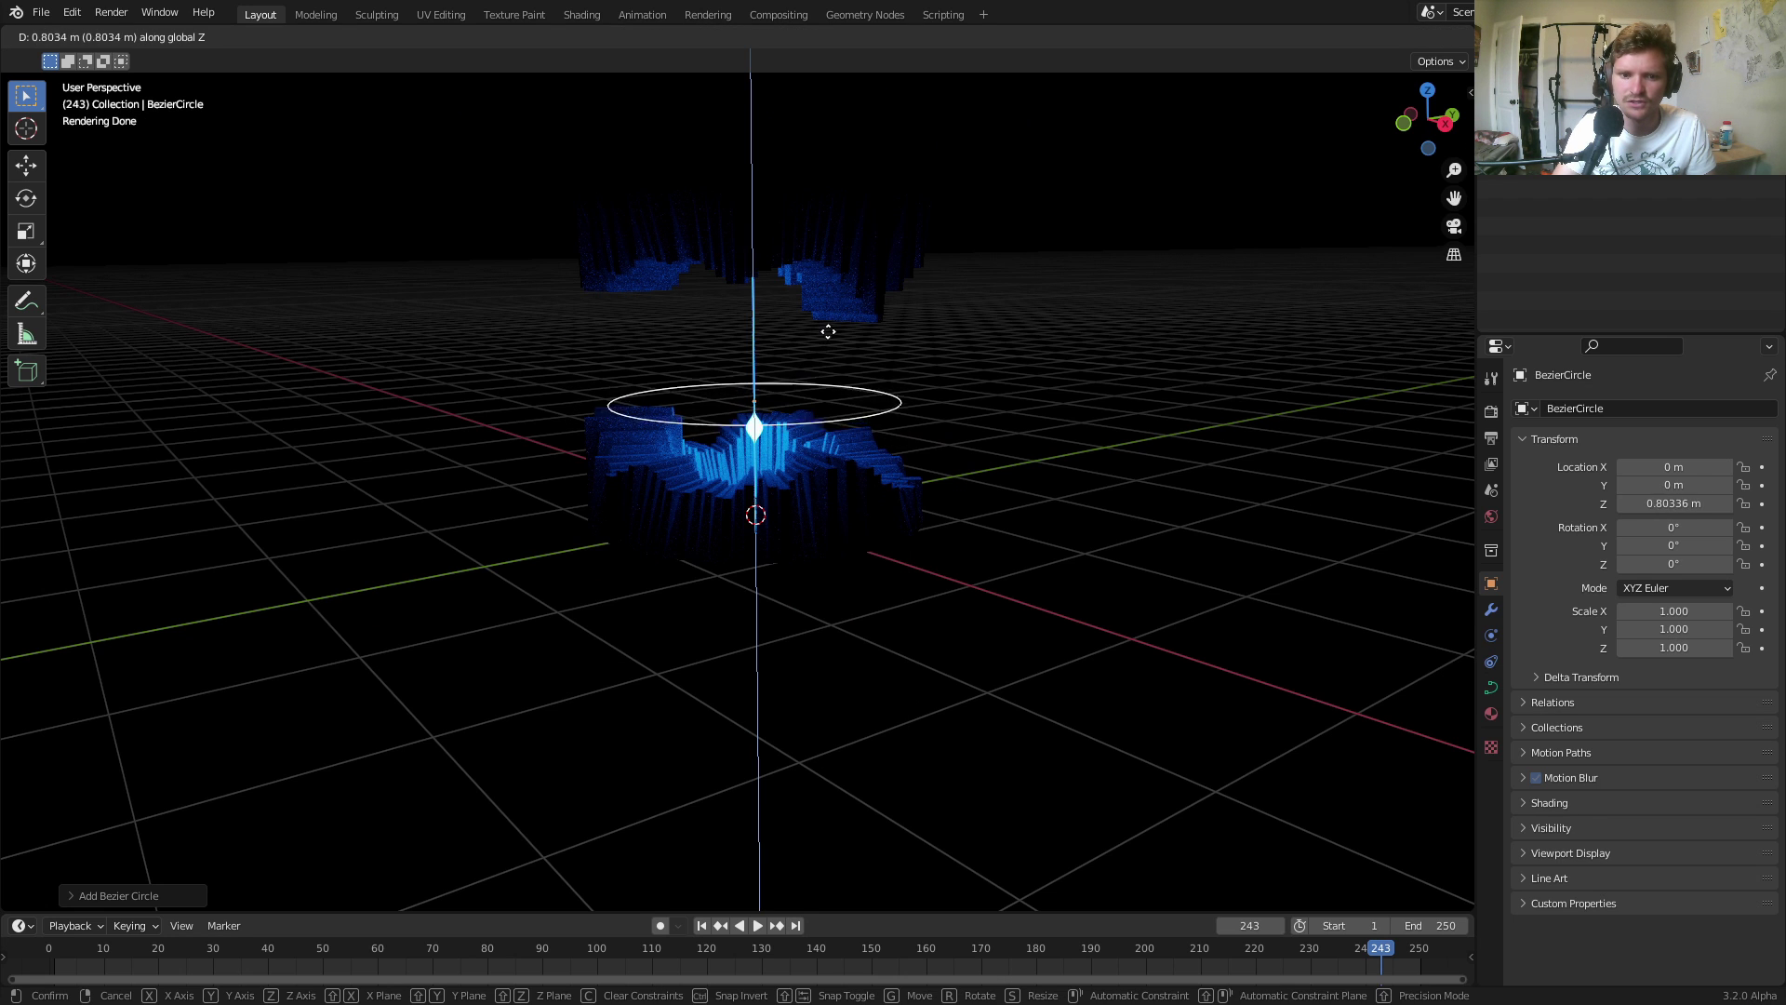
pyautogui.click(829, 288)
# Scale up the Bezier circle's control points in Edit Mode to a diameter of about 3.8 m around the generator.
pyautogui.press('Tab')
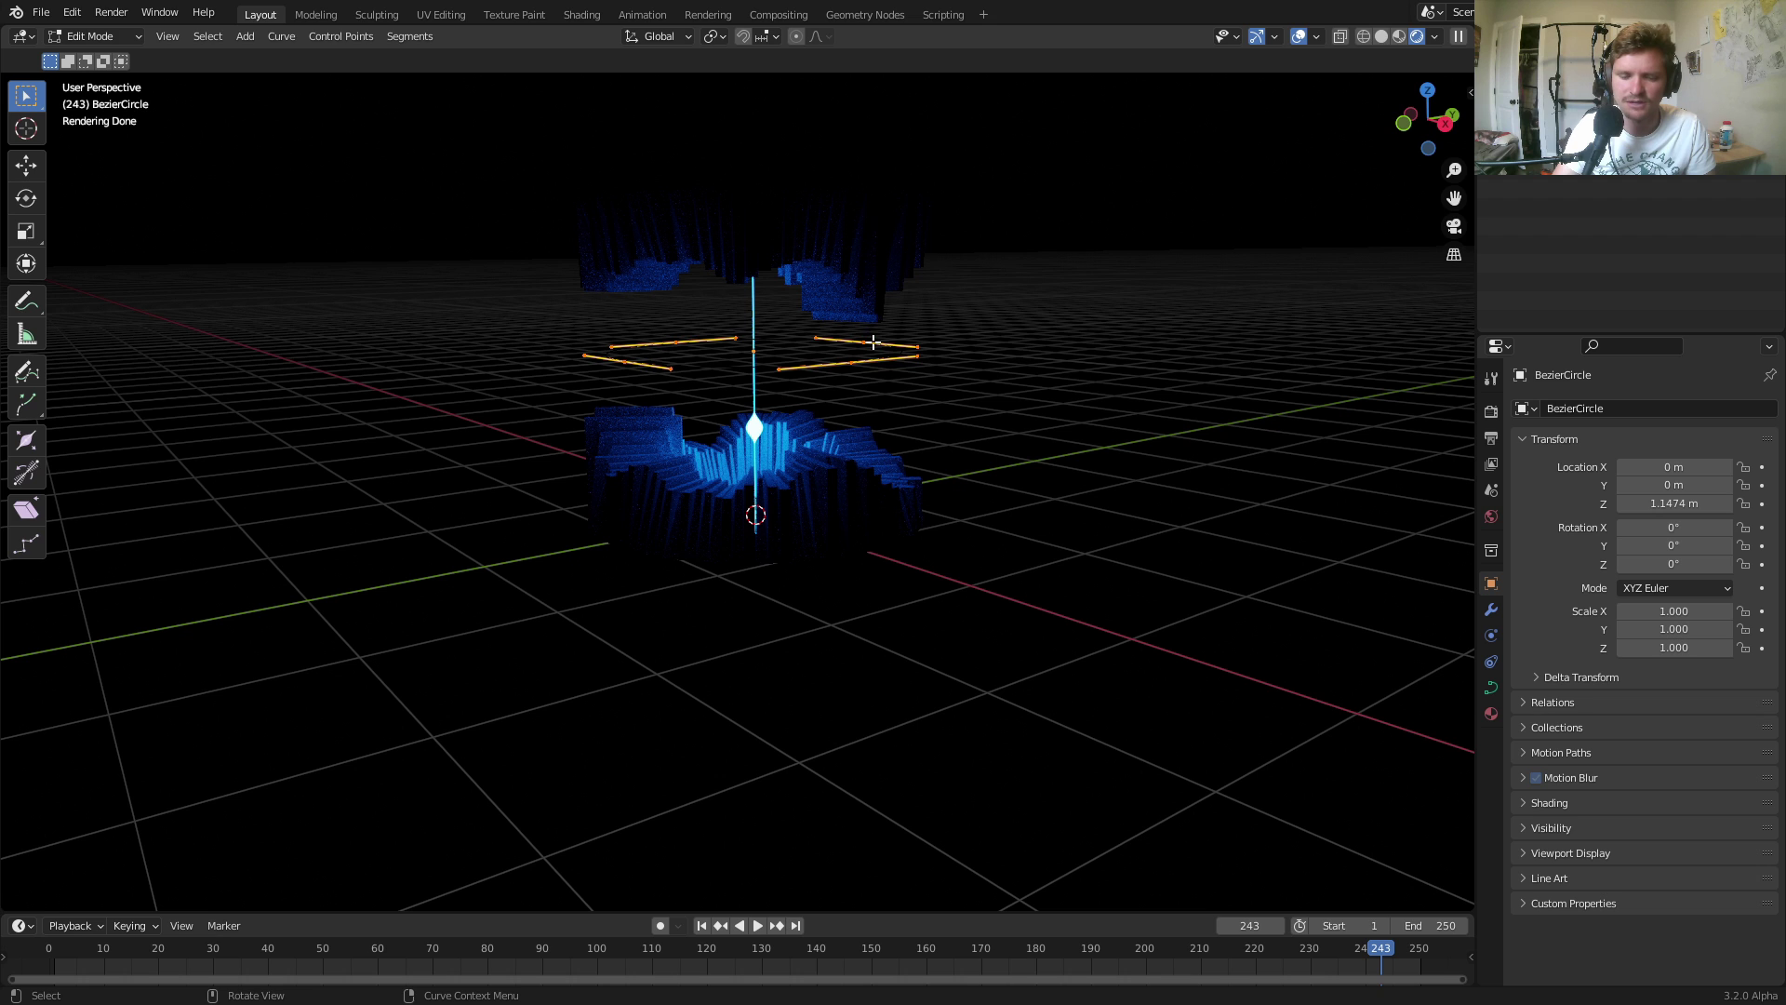
pyautogui.press('s')
pyautogui.click(977, 332)
pyautogui.press('Tab')
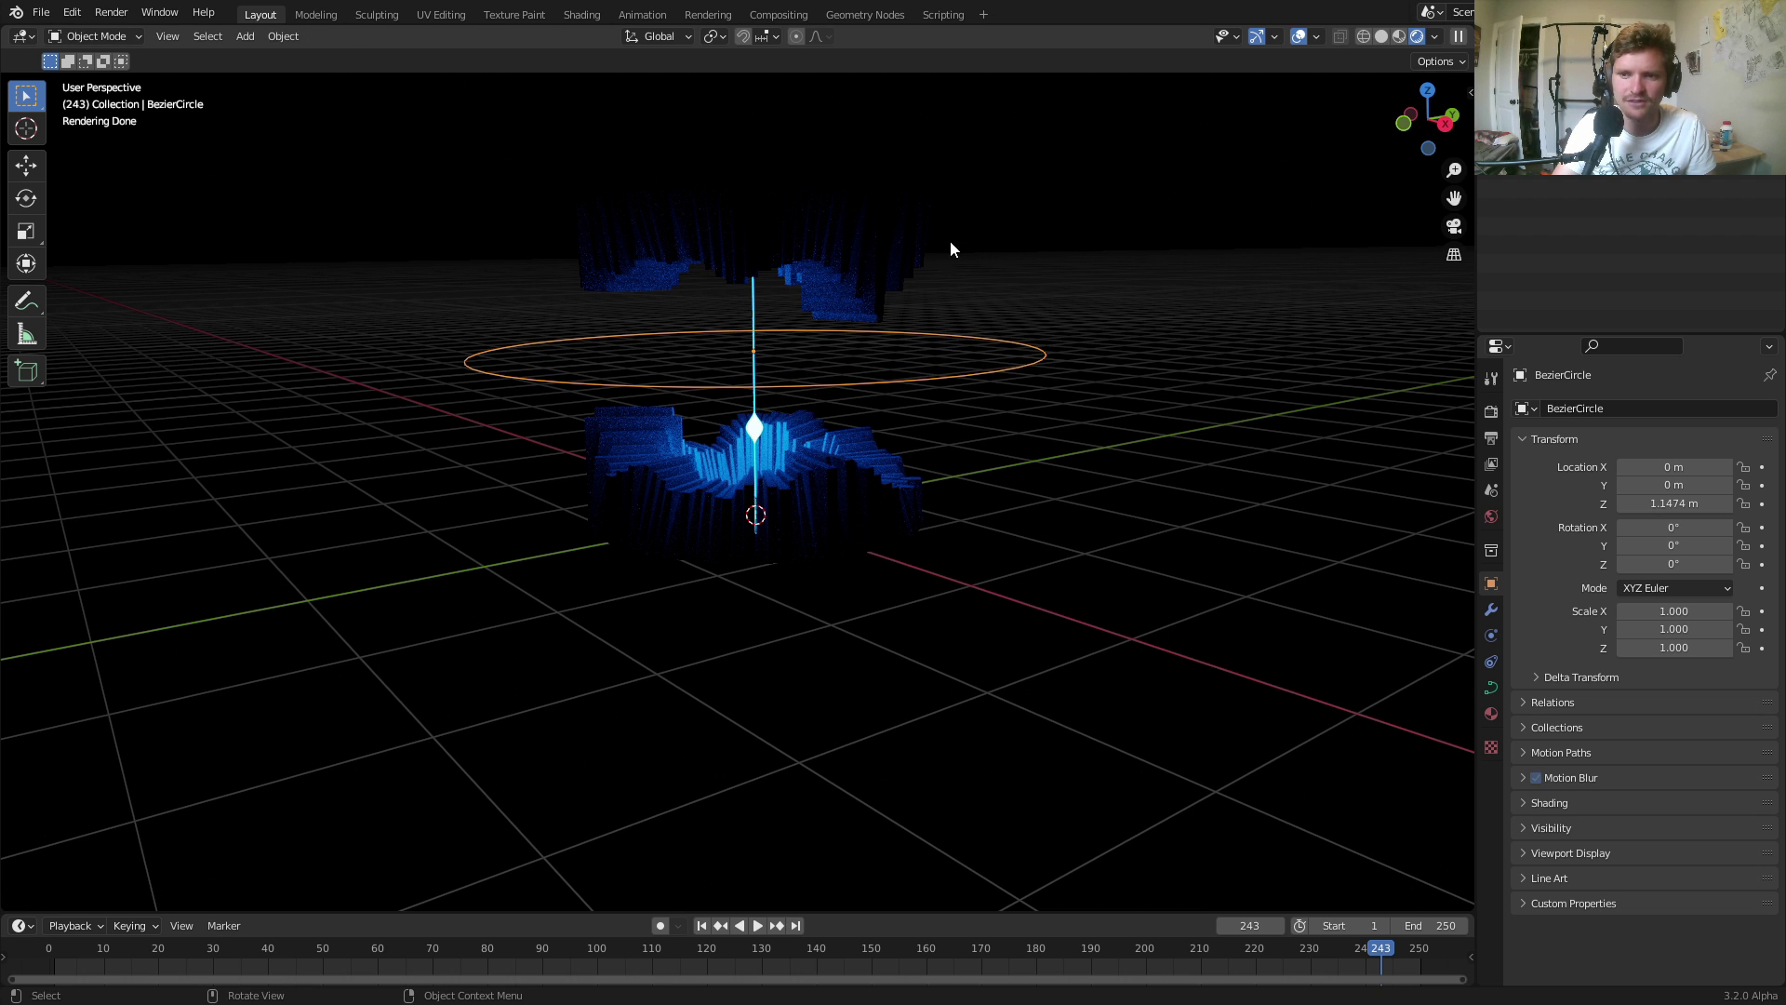
# Select the camera and reset its location and rotation to 0 on all axes.
pyautogui.click(1570, 121)
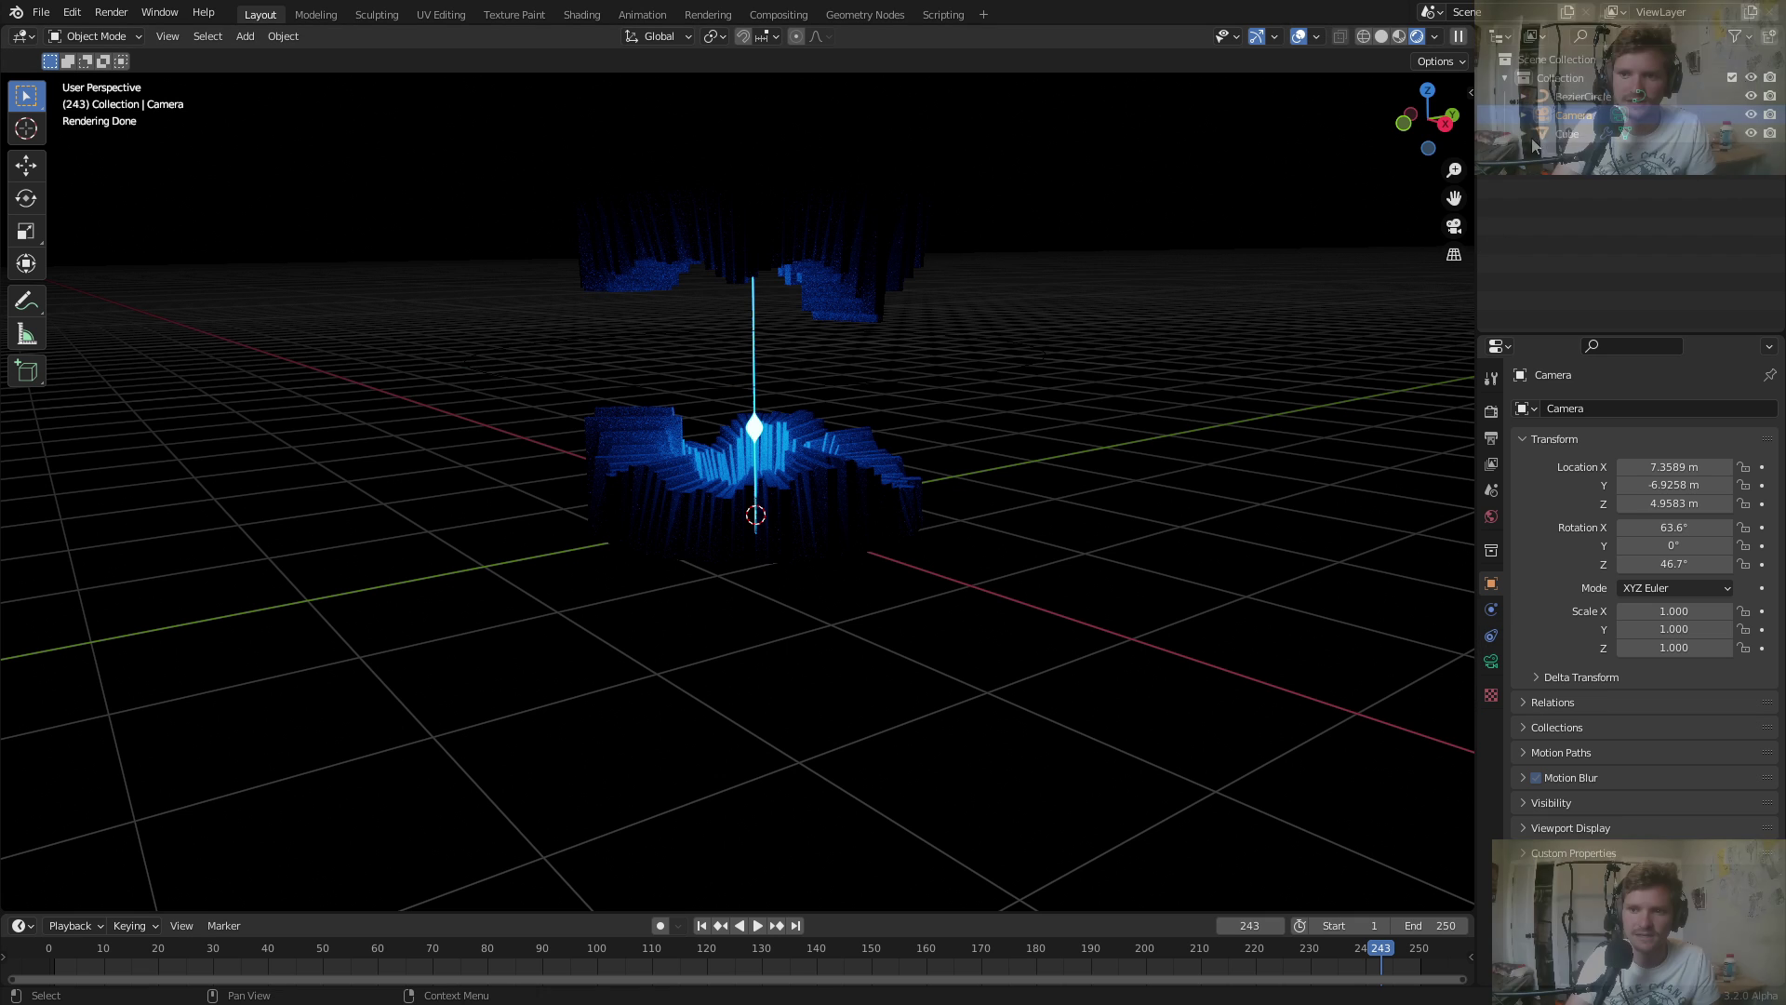
pyautogui.press('n')
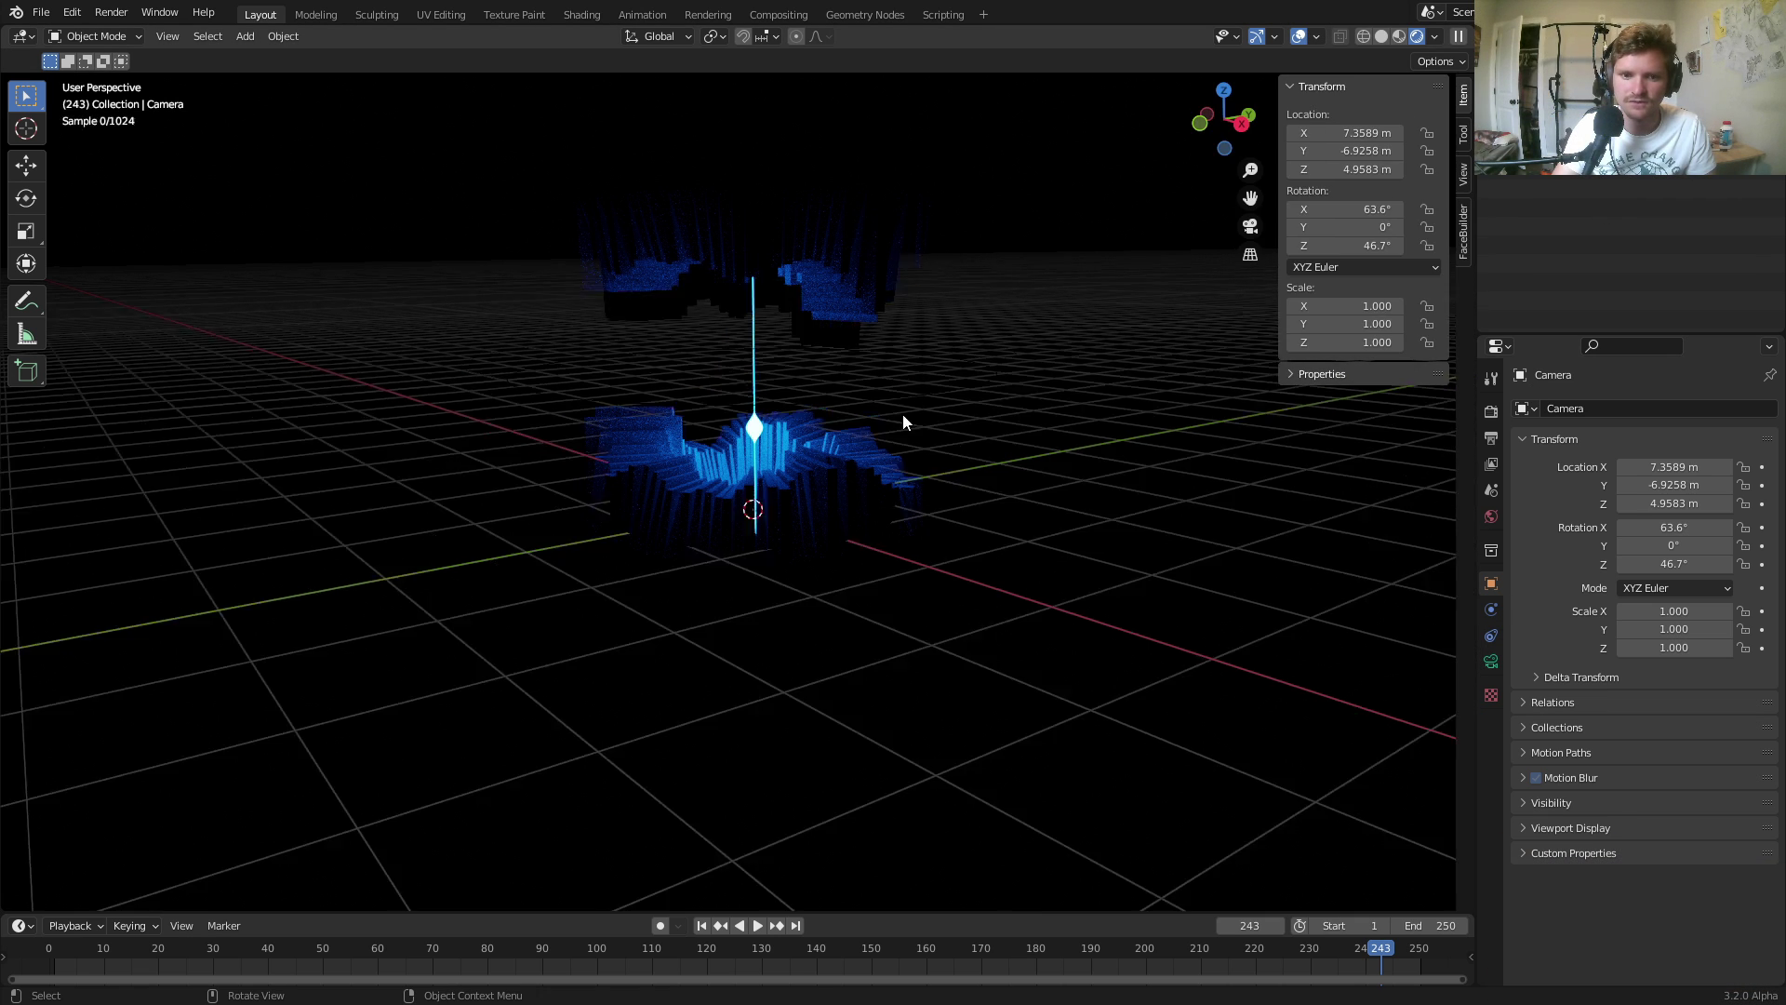
pyautogui.moveTo(880, 424)
pyautogui.mouseDown(button='middle')
pyautogui.moveTo(1002, 416)
pyautogui.moveTo(906, 428)
pyautogui.mouseUp(button='middle')
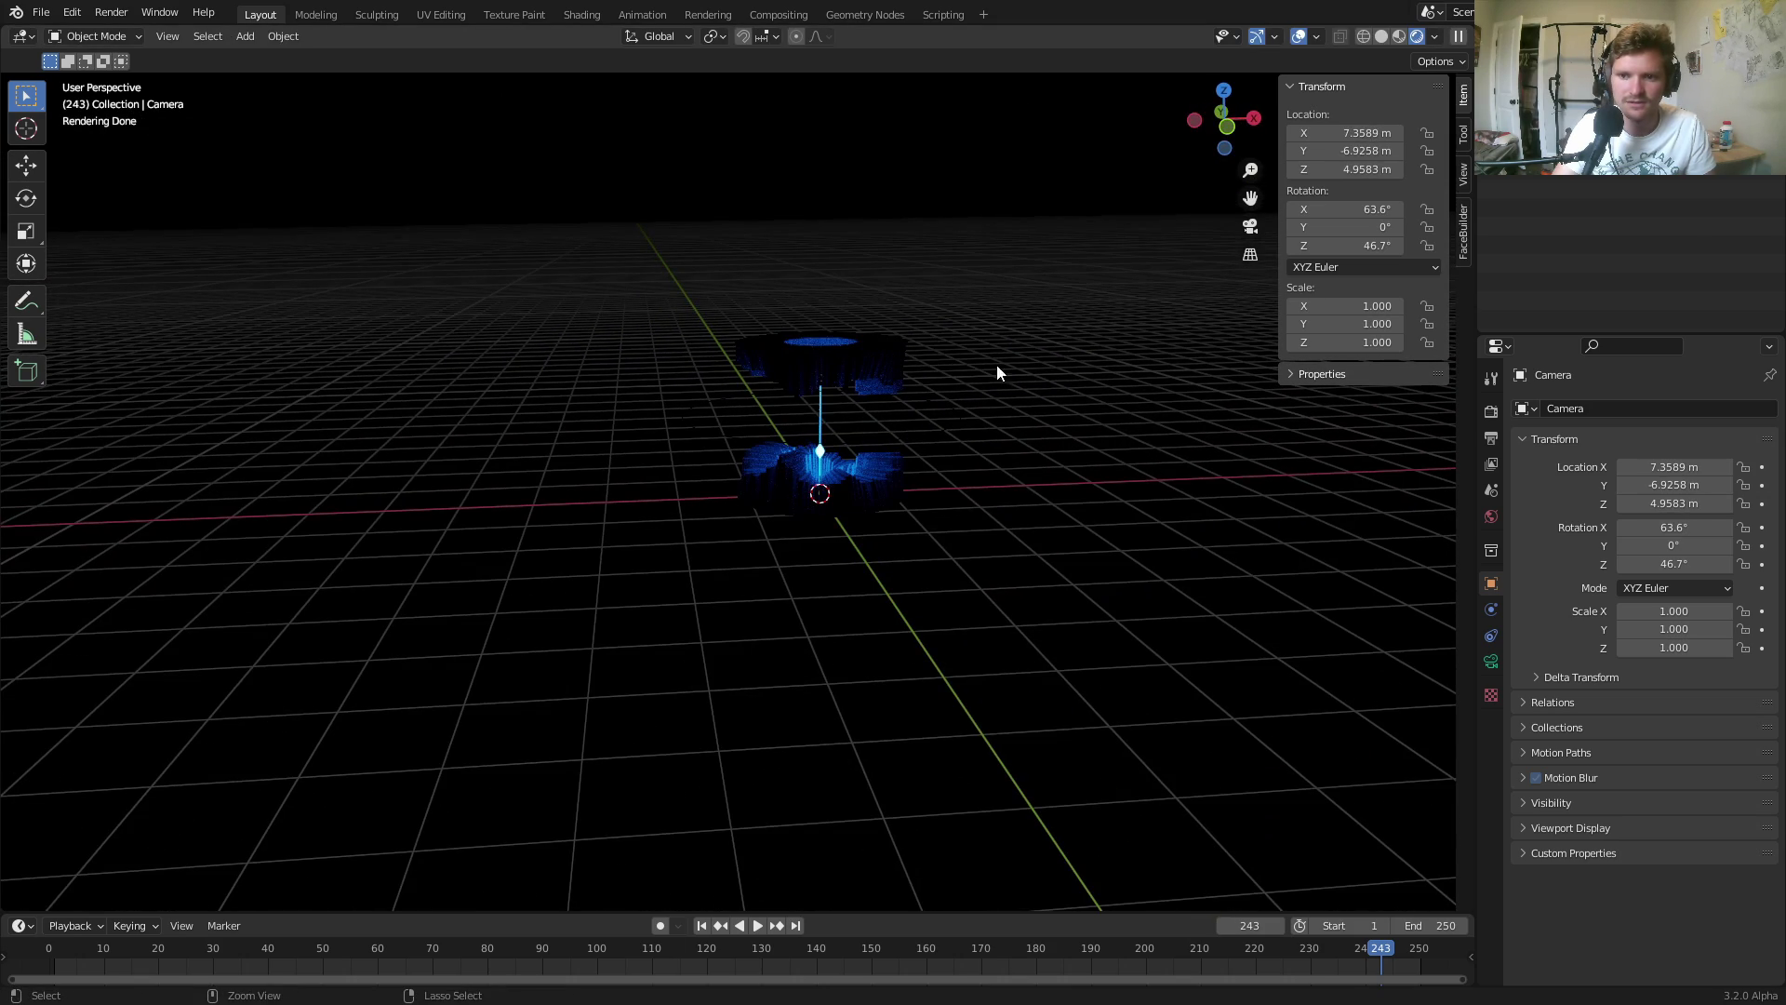
pyautogui.moveTo(1316, 132); pyautogui.dragTo(1332, 246)
pyautogui.write('0')
pyautogui.press('Return')
pyautogui.write('0')
pyautogui.press('Return')
pyautogui.scroll(3, 908, 506)
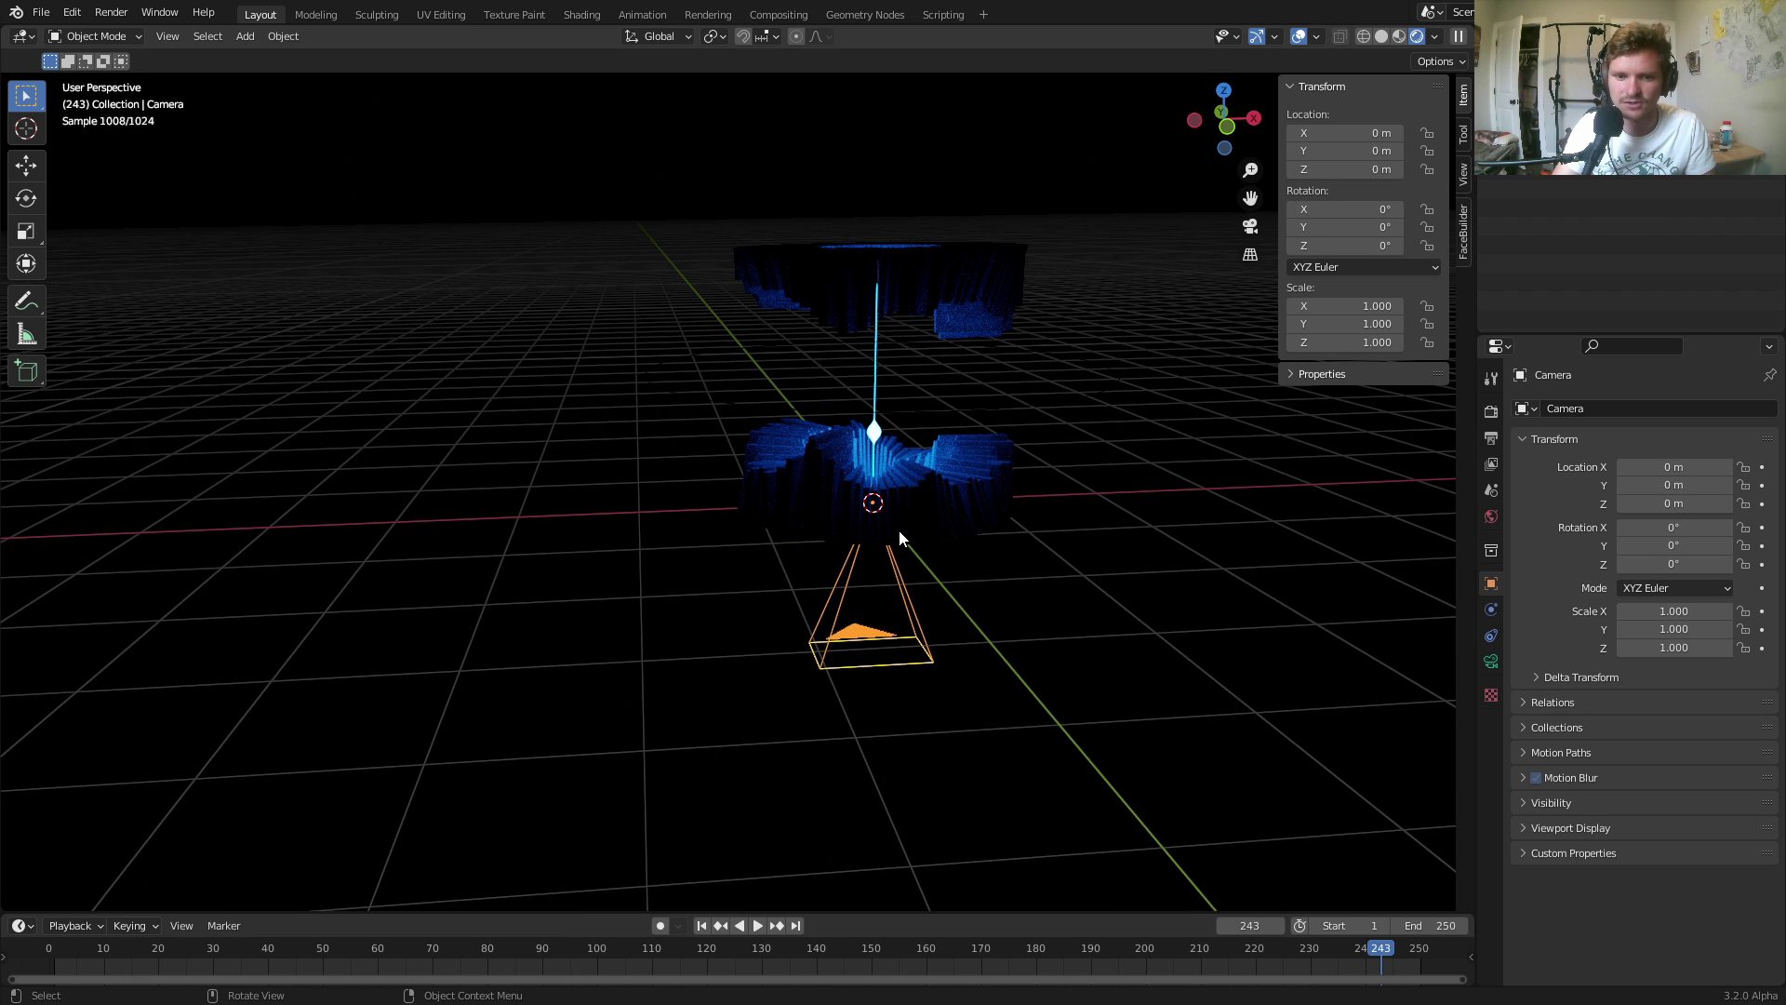
pyautogui.press('g')
pyautogui.press('Escape')
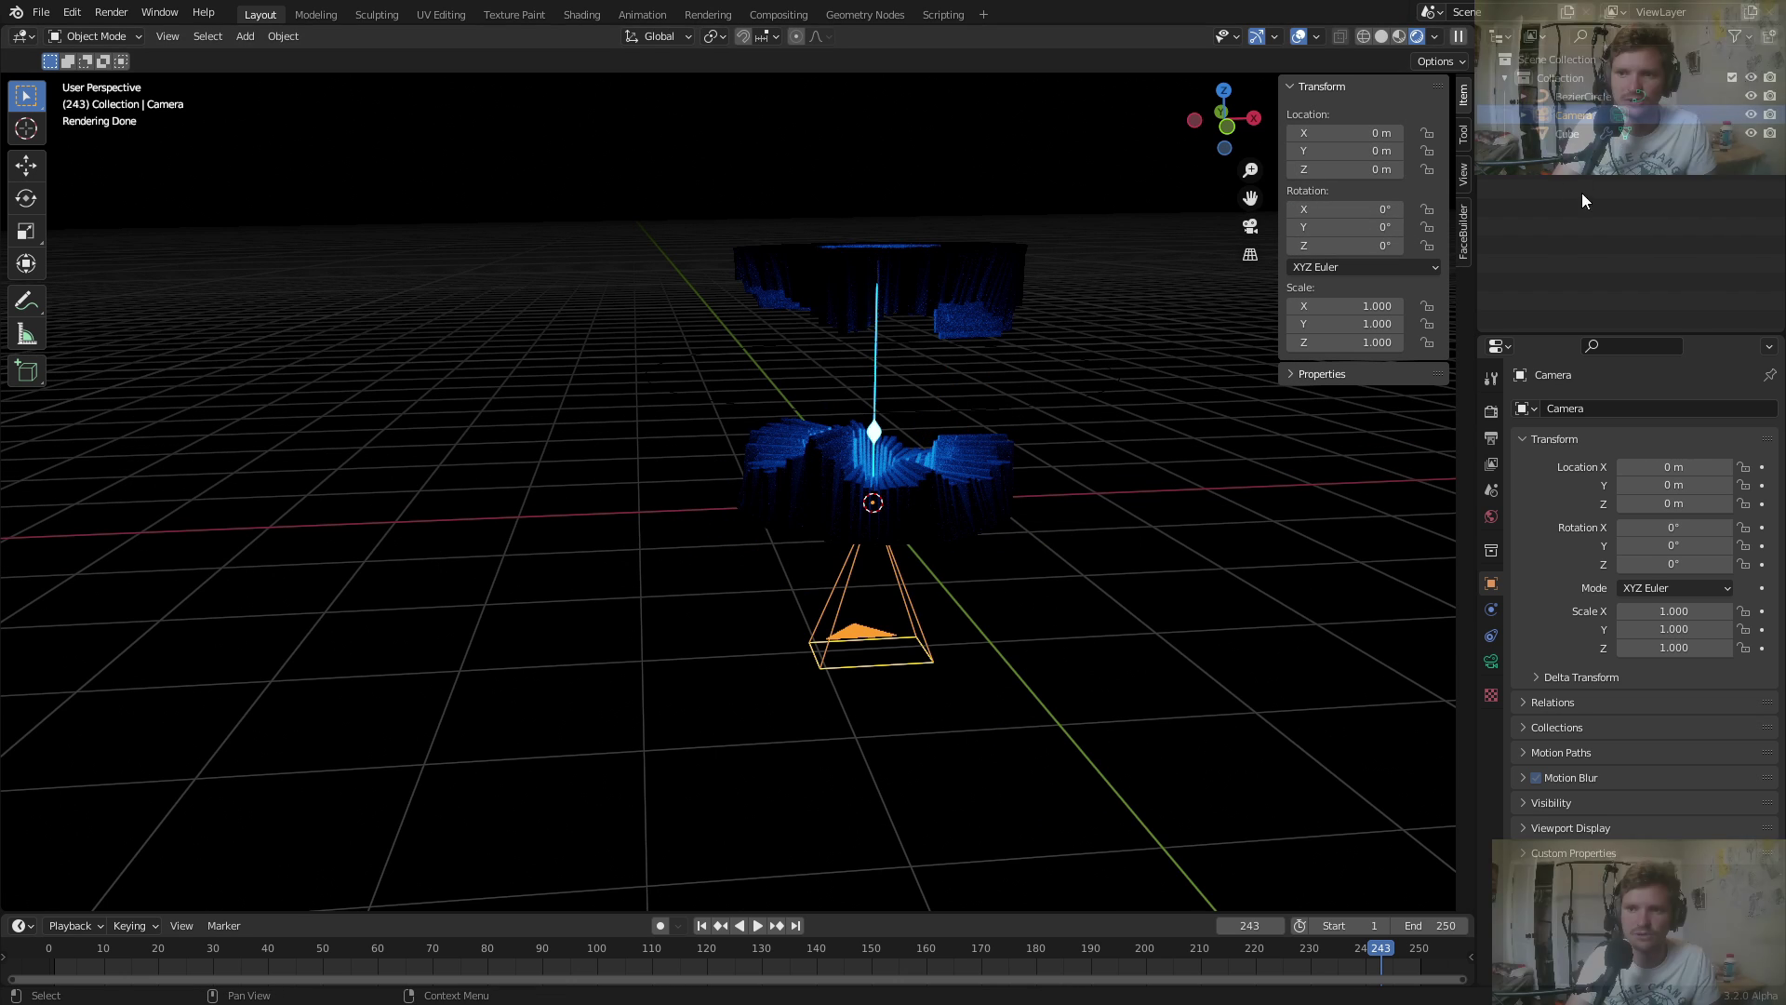
# Add a Follow Path constraint to the camera targeting BezierCircle, then try shifting its offset and undo that change.
pyautogui.click(1491, 663)
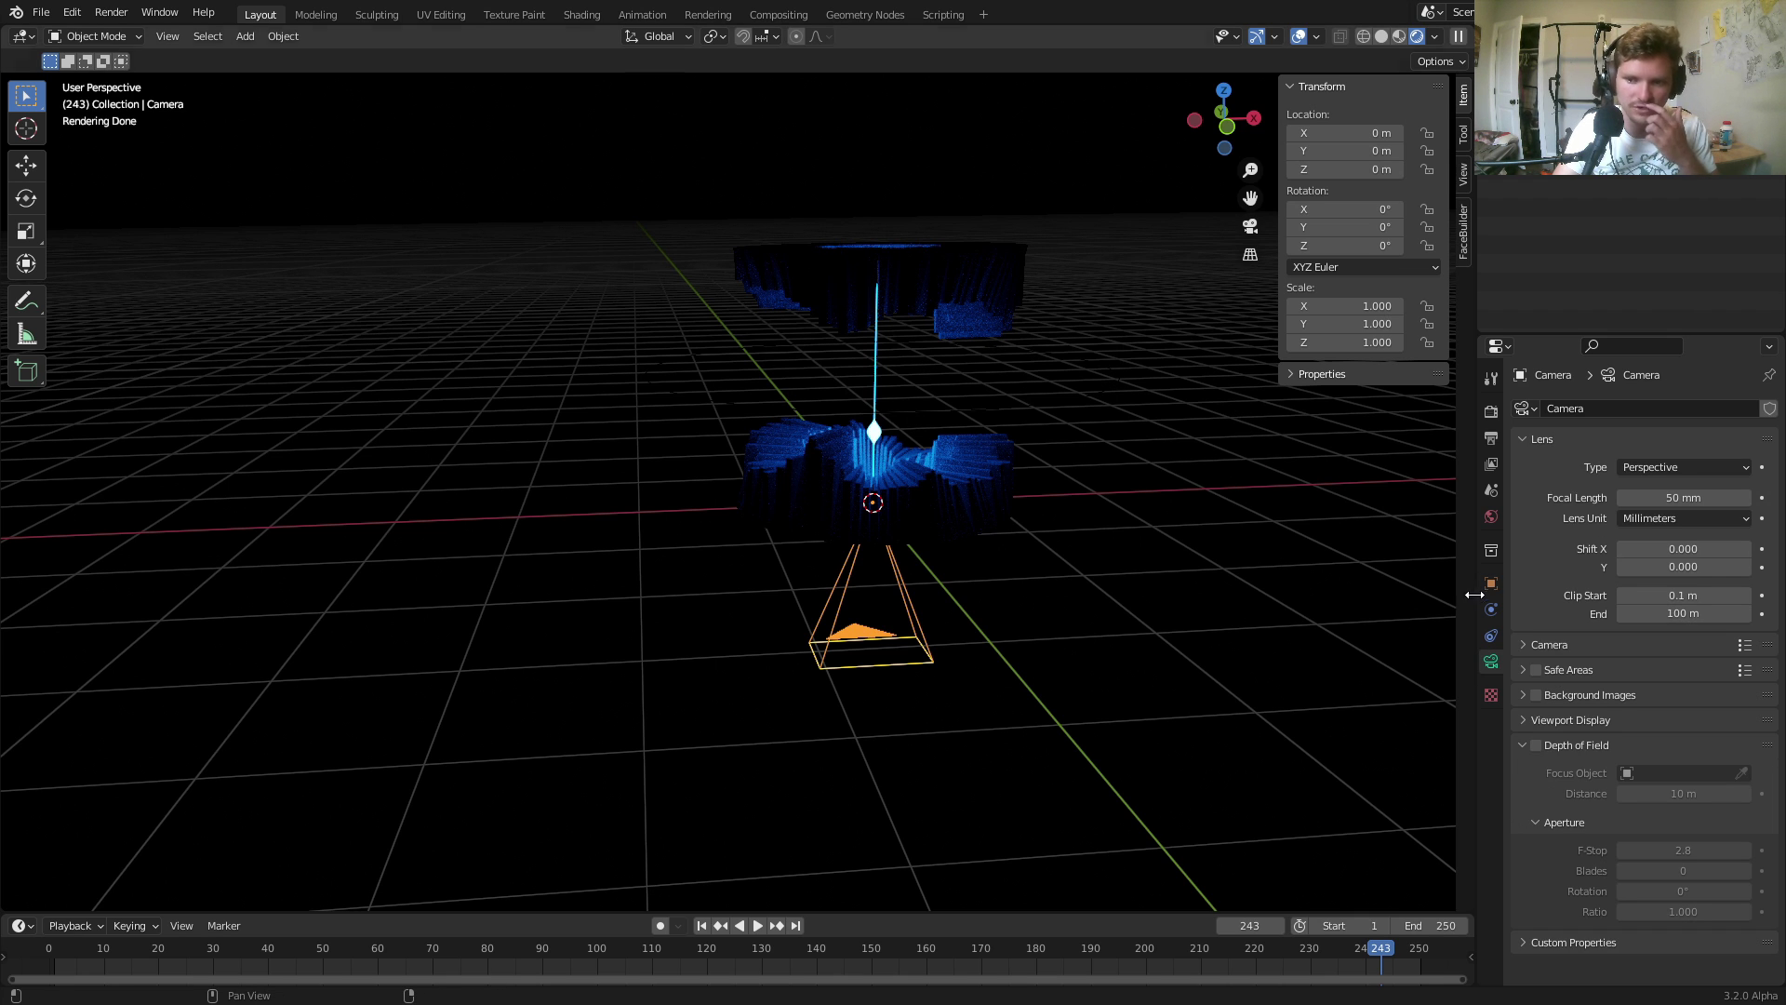
pyautogui.click(1491, 635)
pyautogui.click(1604, 407)
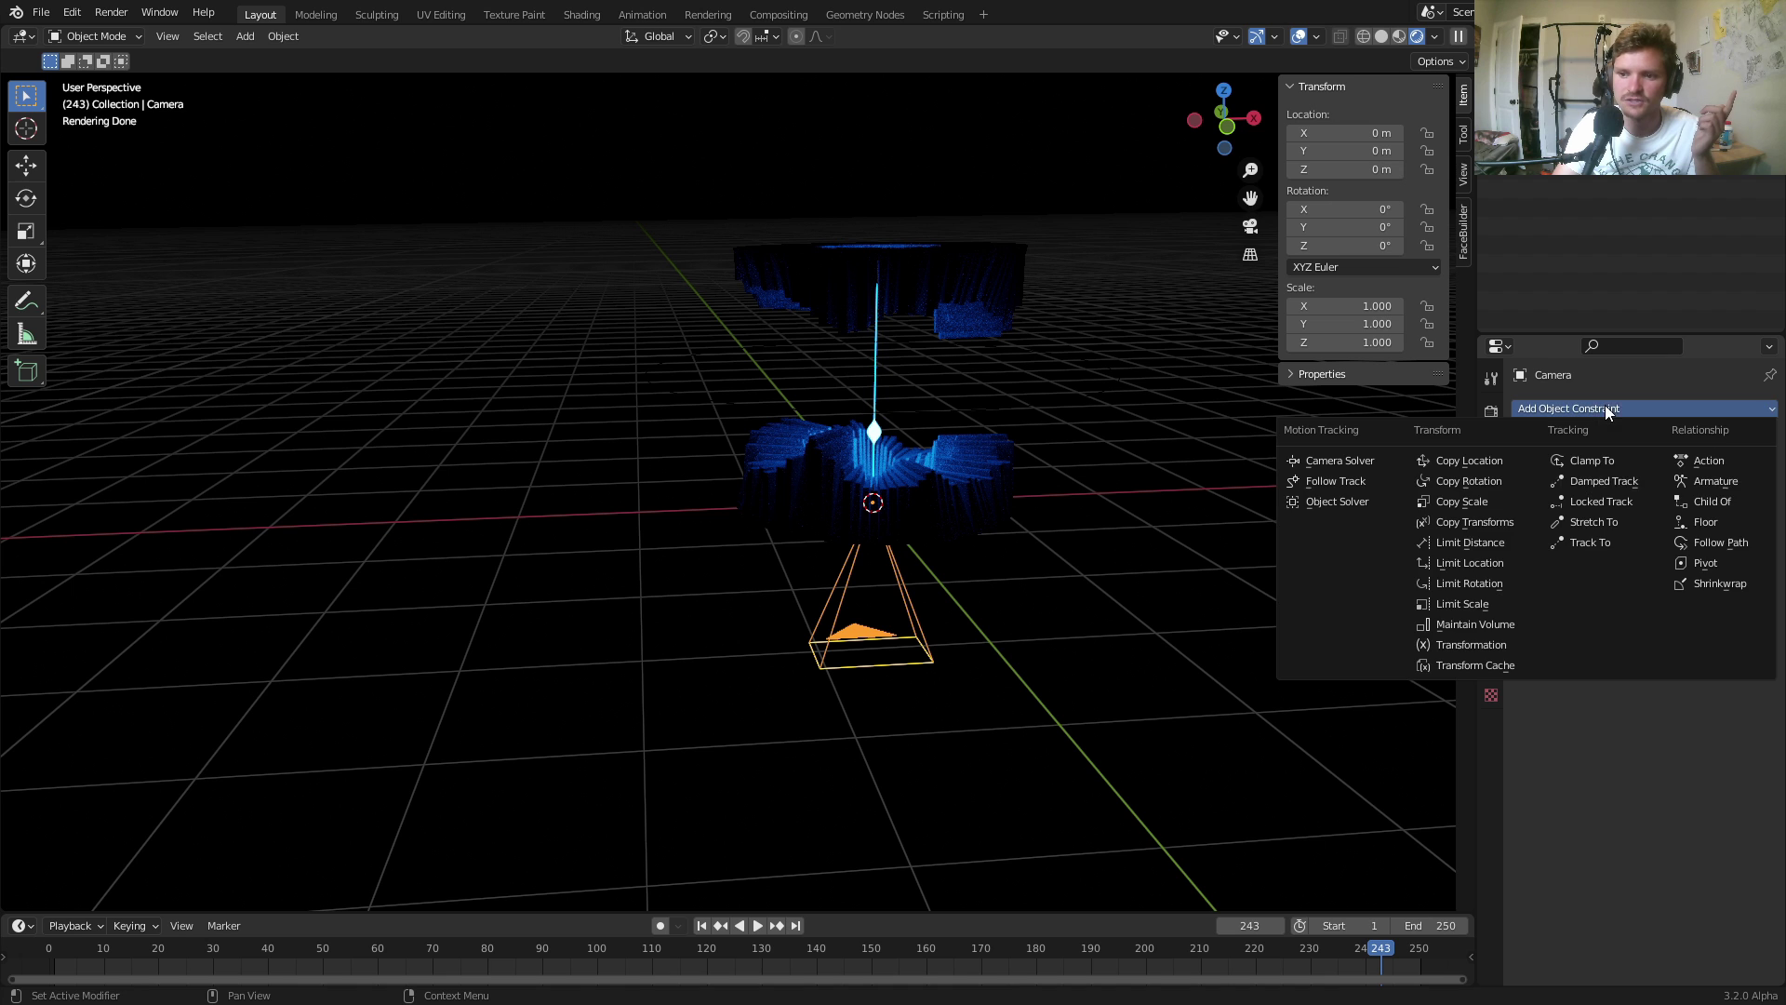
pyautogui.click(1726, 545)
pyautogui.click(1648, 465)
pyautogui.click(1628, 495)
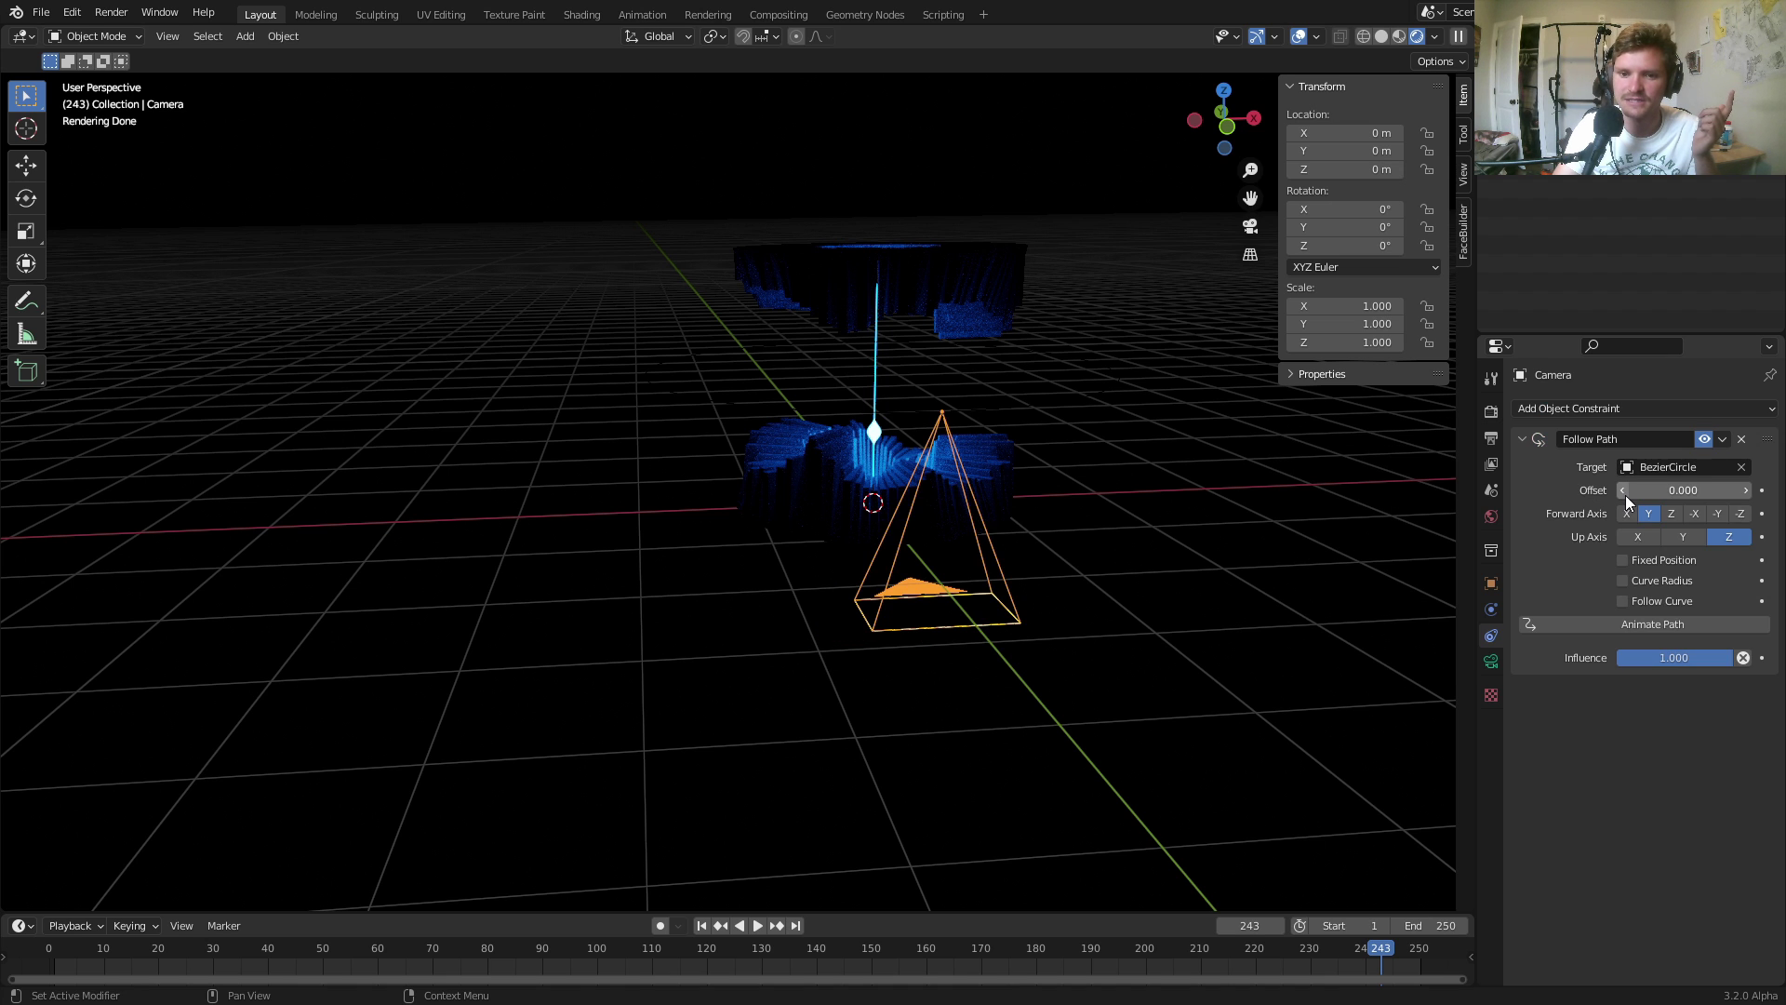
pyautogui.moveTo(1626, 494); pyautogui.dragTo(1768, 494)
pyautogui.hotkey('ctrl', 'z')
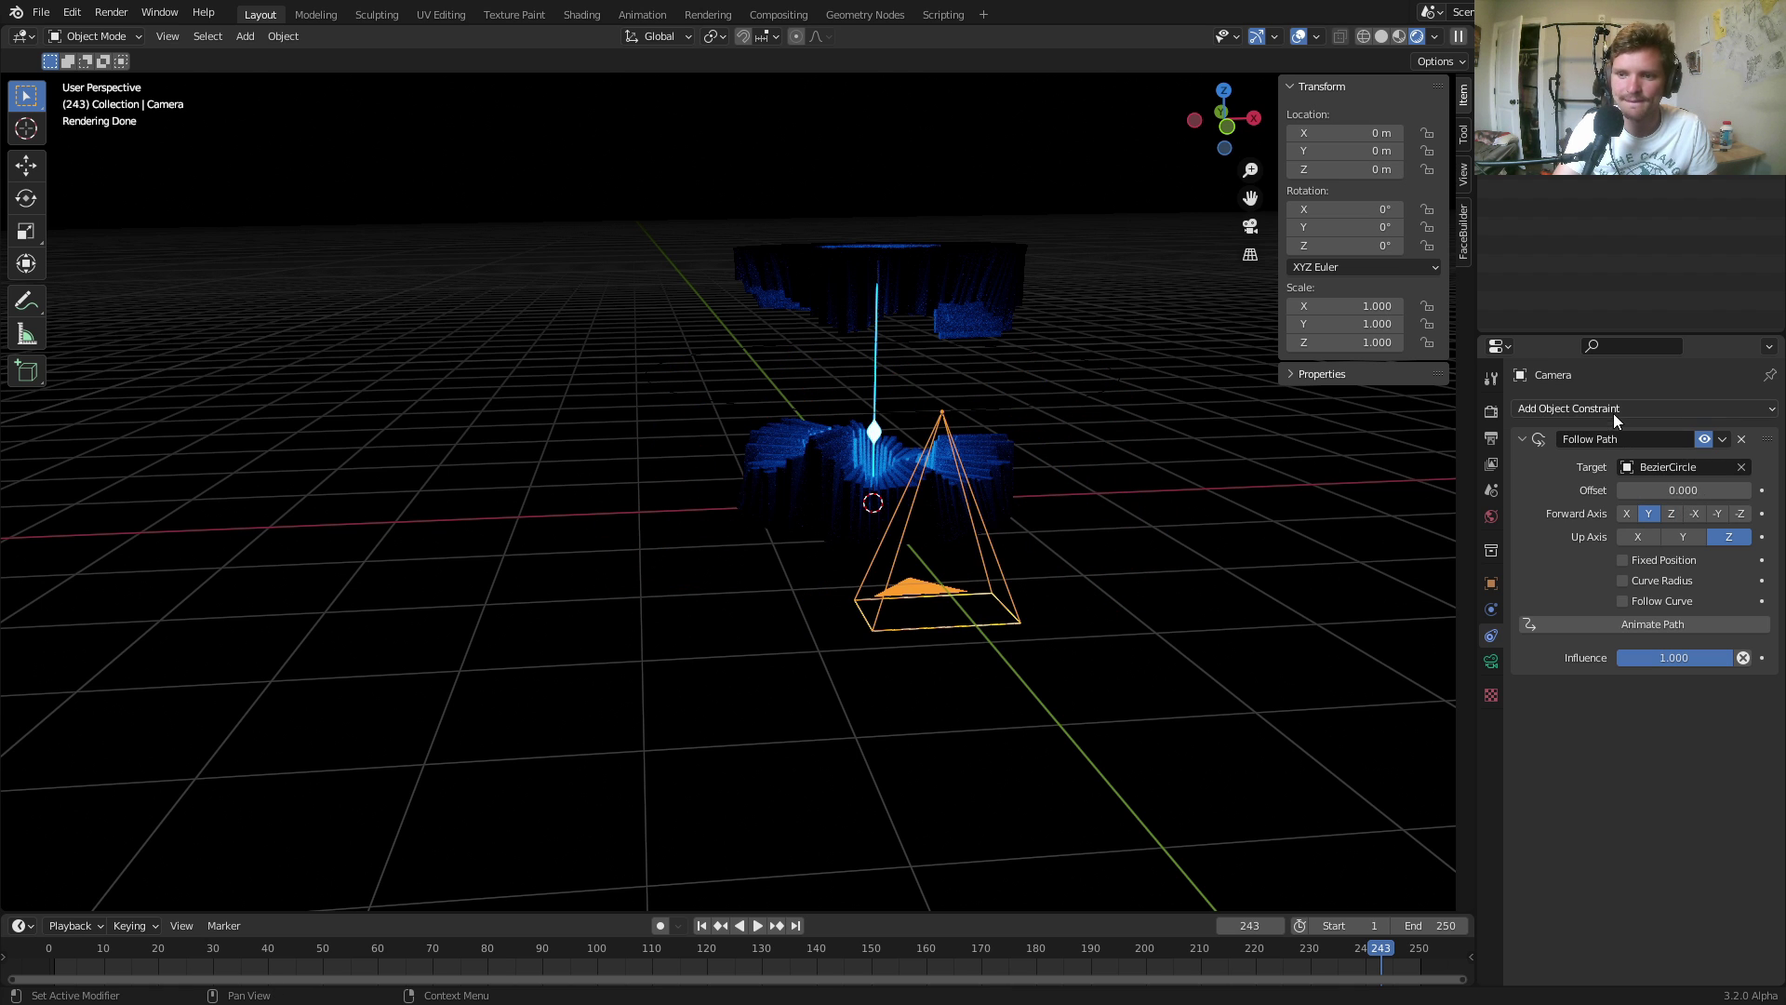
# Add a Damped Track constraint to the camera, then add an empty at the origin and raise it to about 0.93 m on Z.
pyautogui.click(1613, 413)
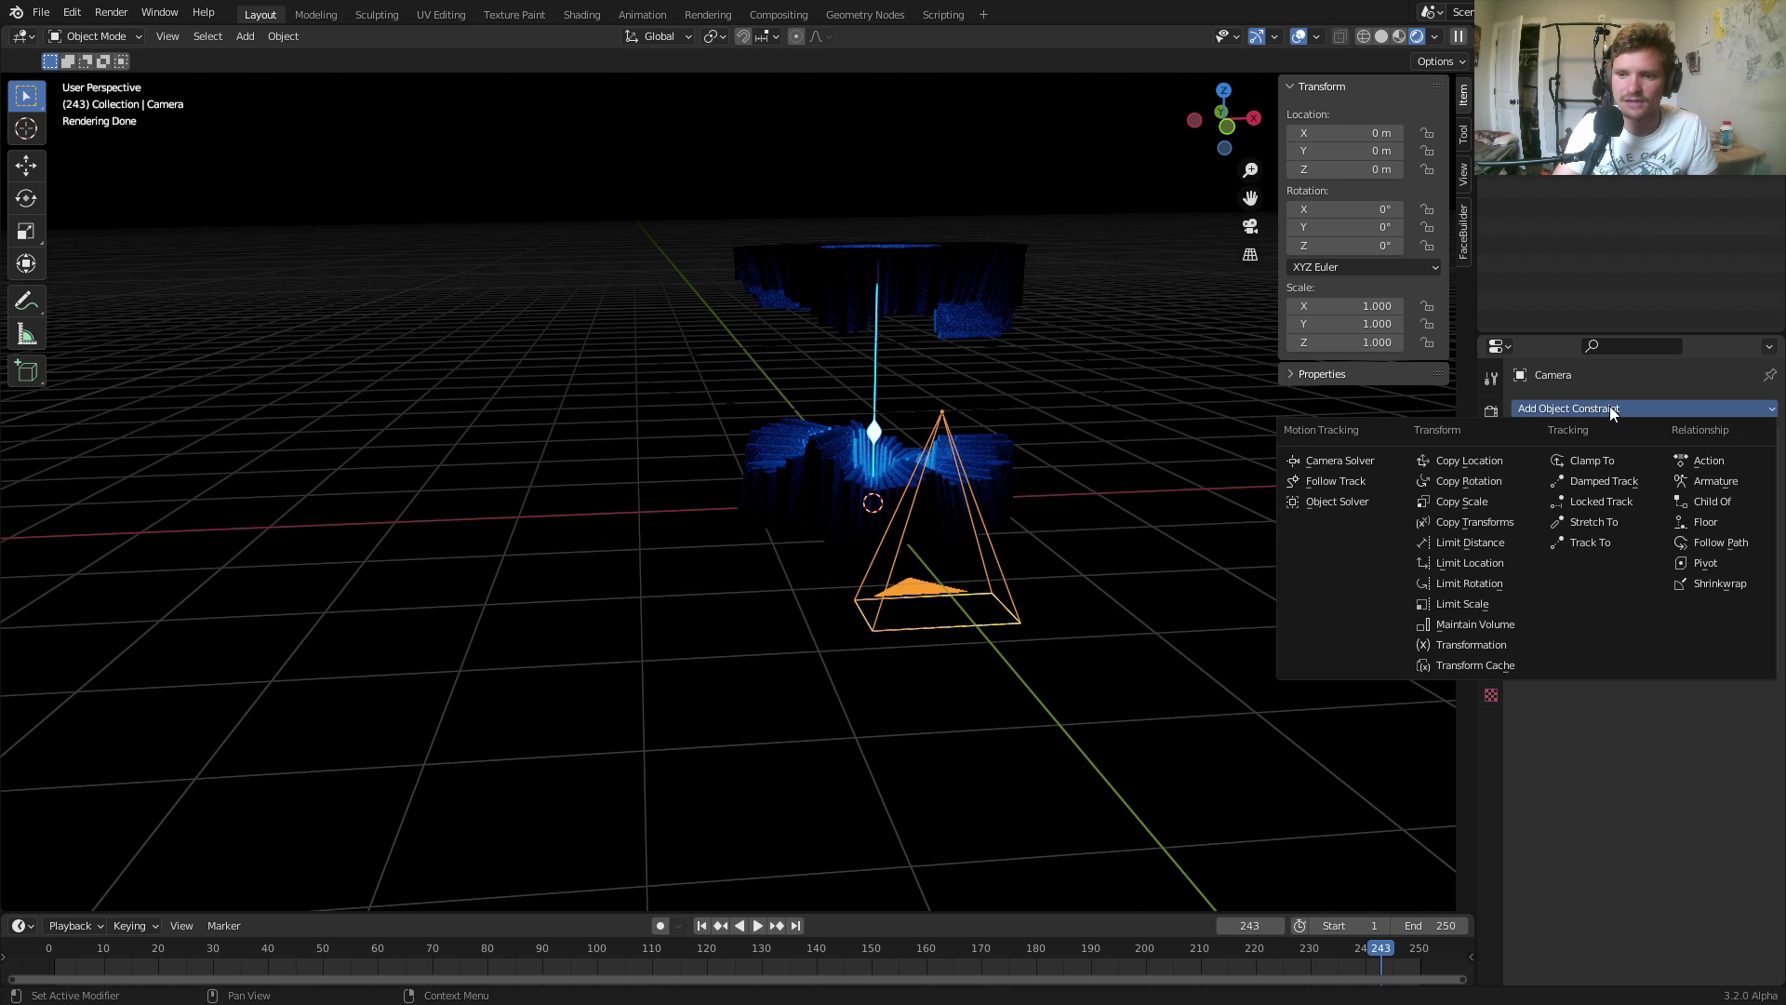
pyautogui.click(1609, 484)
pyautogui.hotkey('shift', 'a')
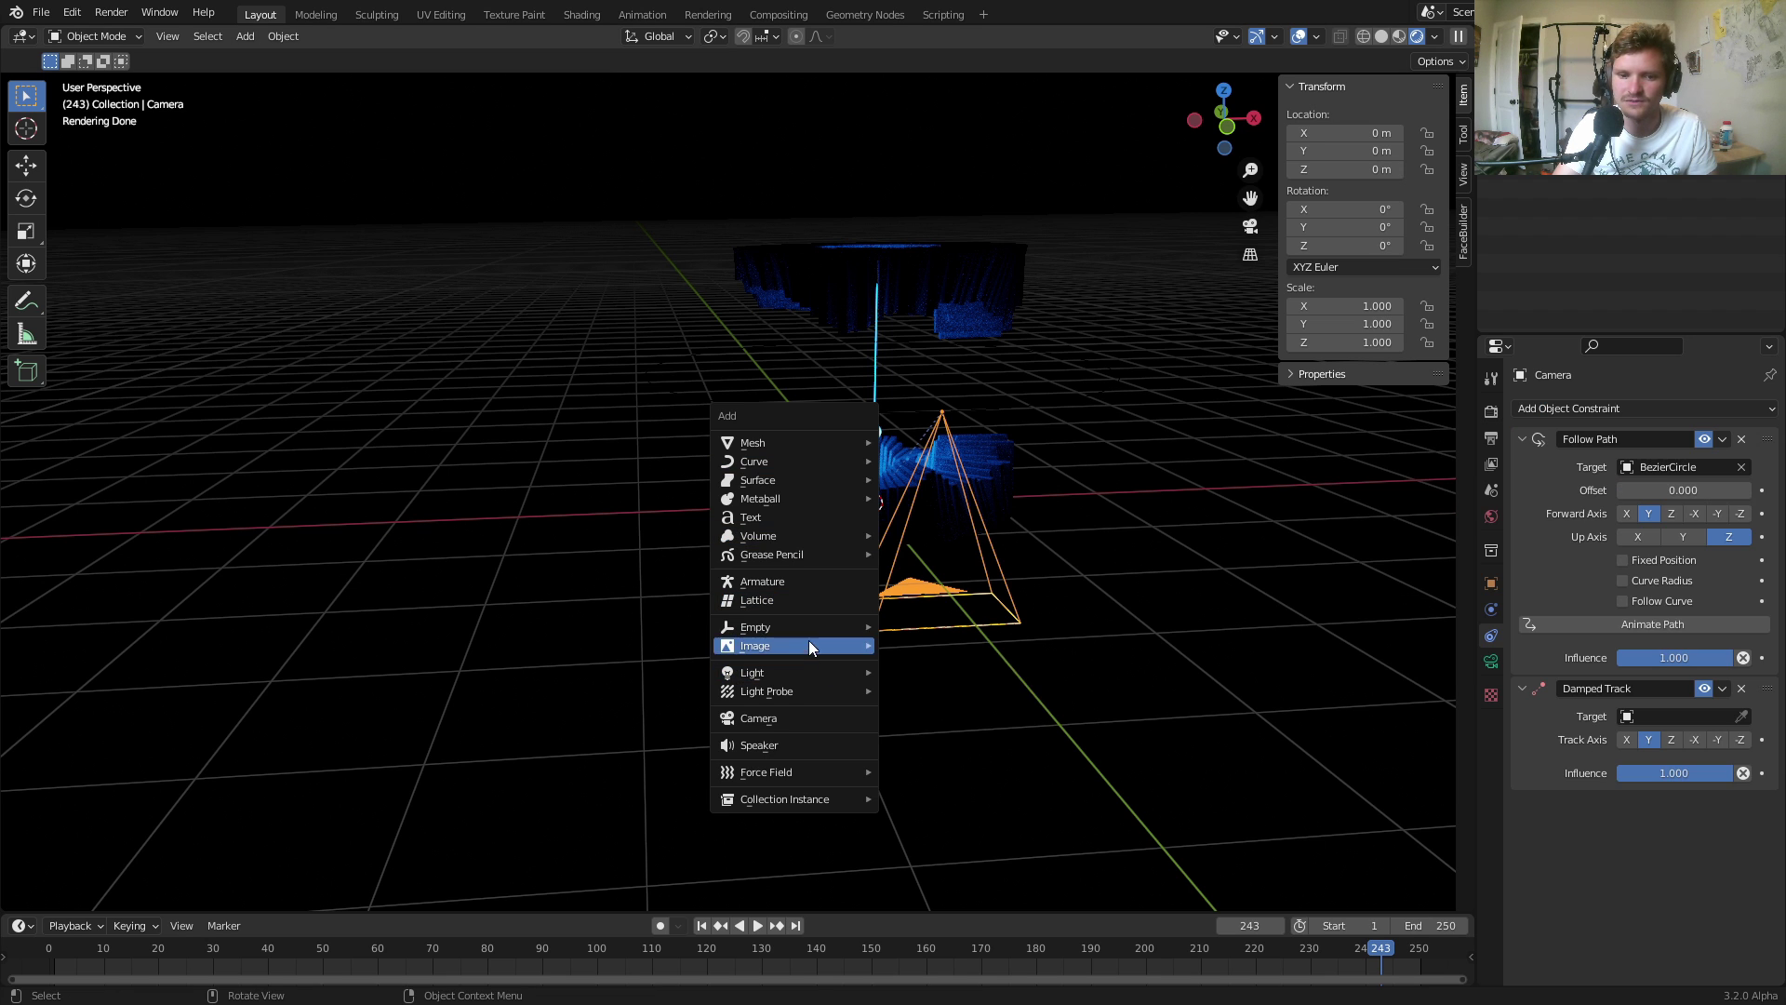
pyautogui.moveTo(808, 638)
pyautogui.click(914, 631)
pyautogui.press('g')
pyautogui.press('z')
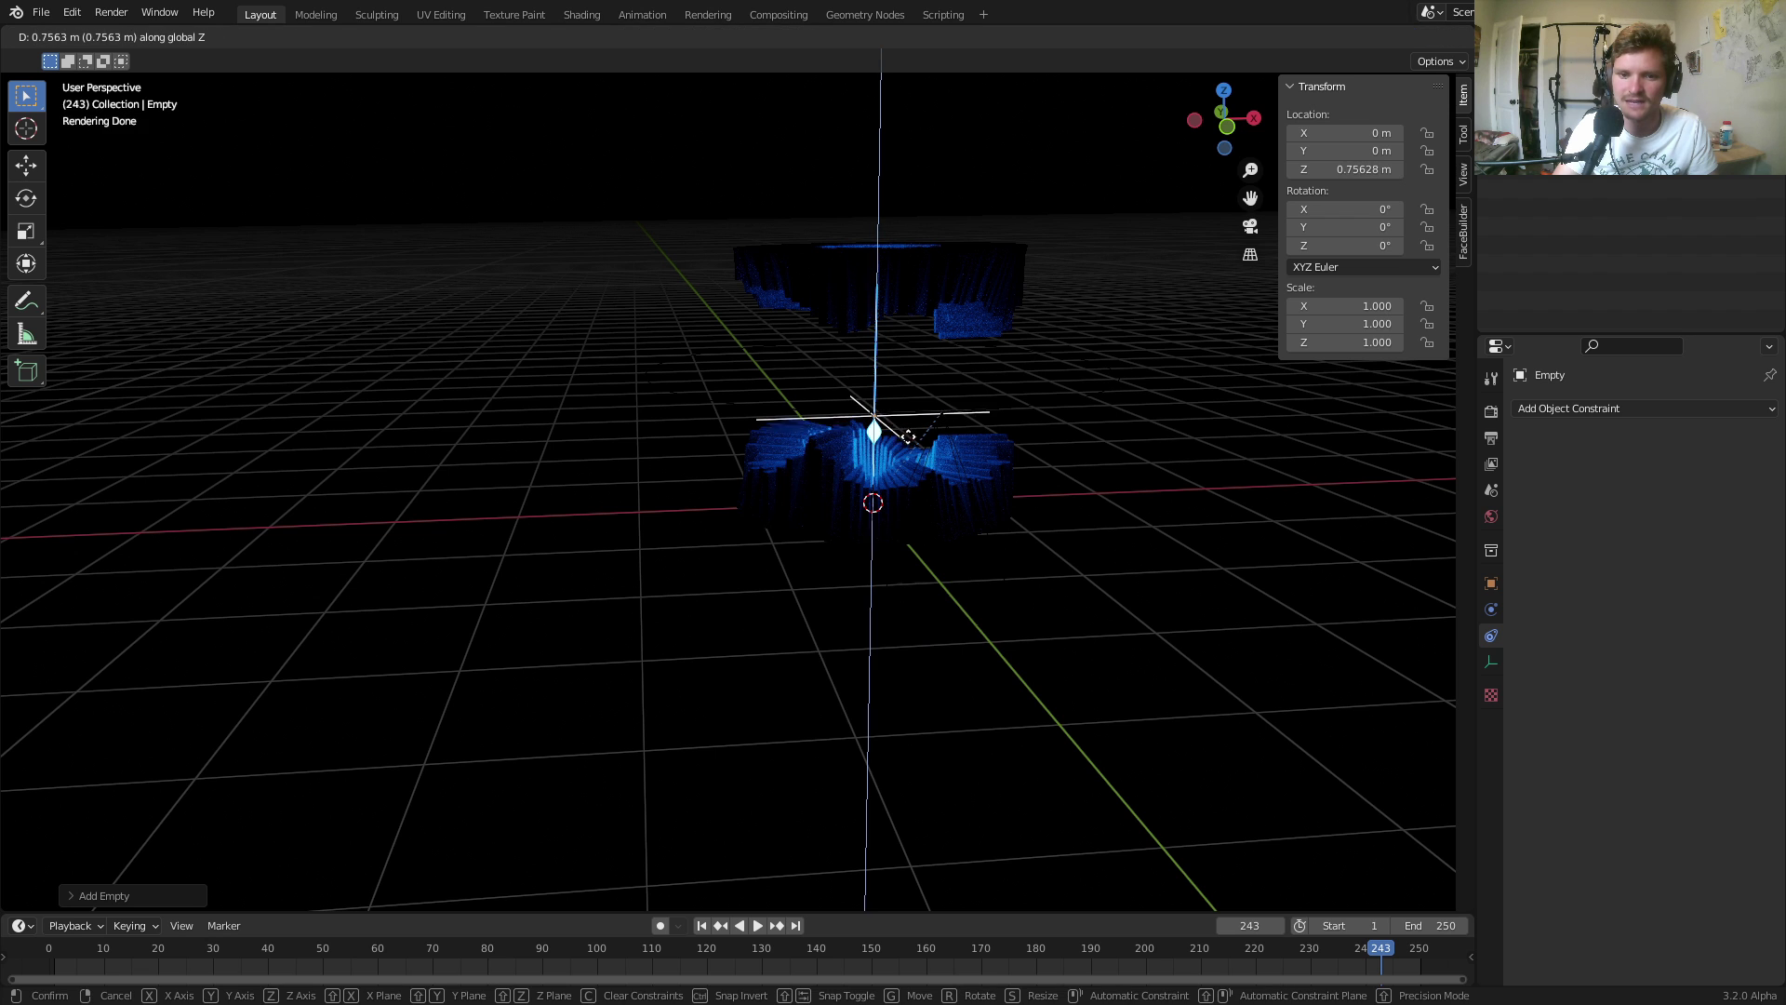
pyautogui.click(939, 434)
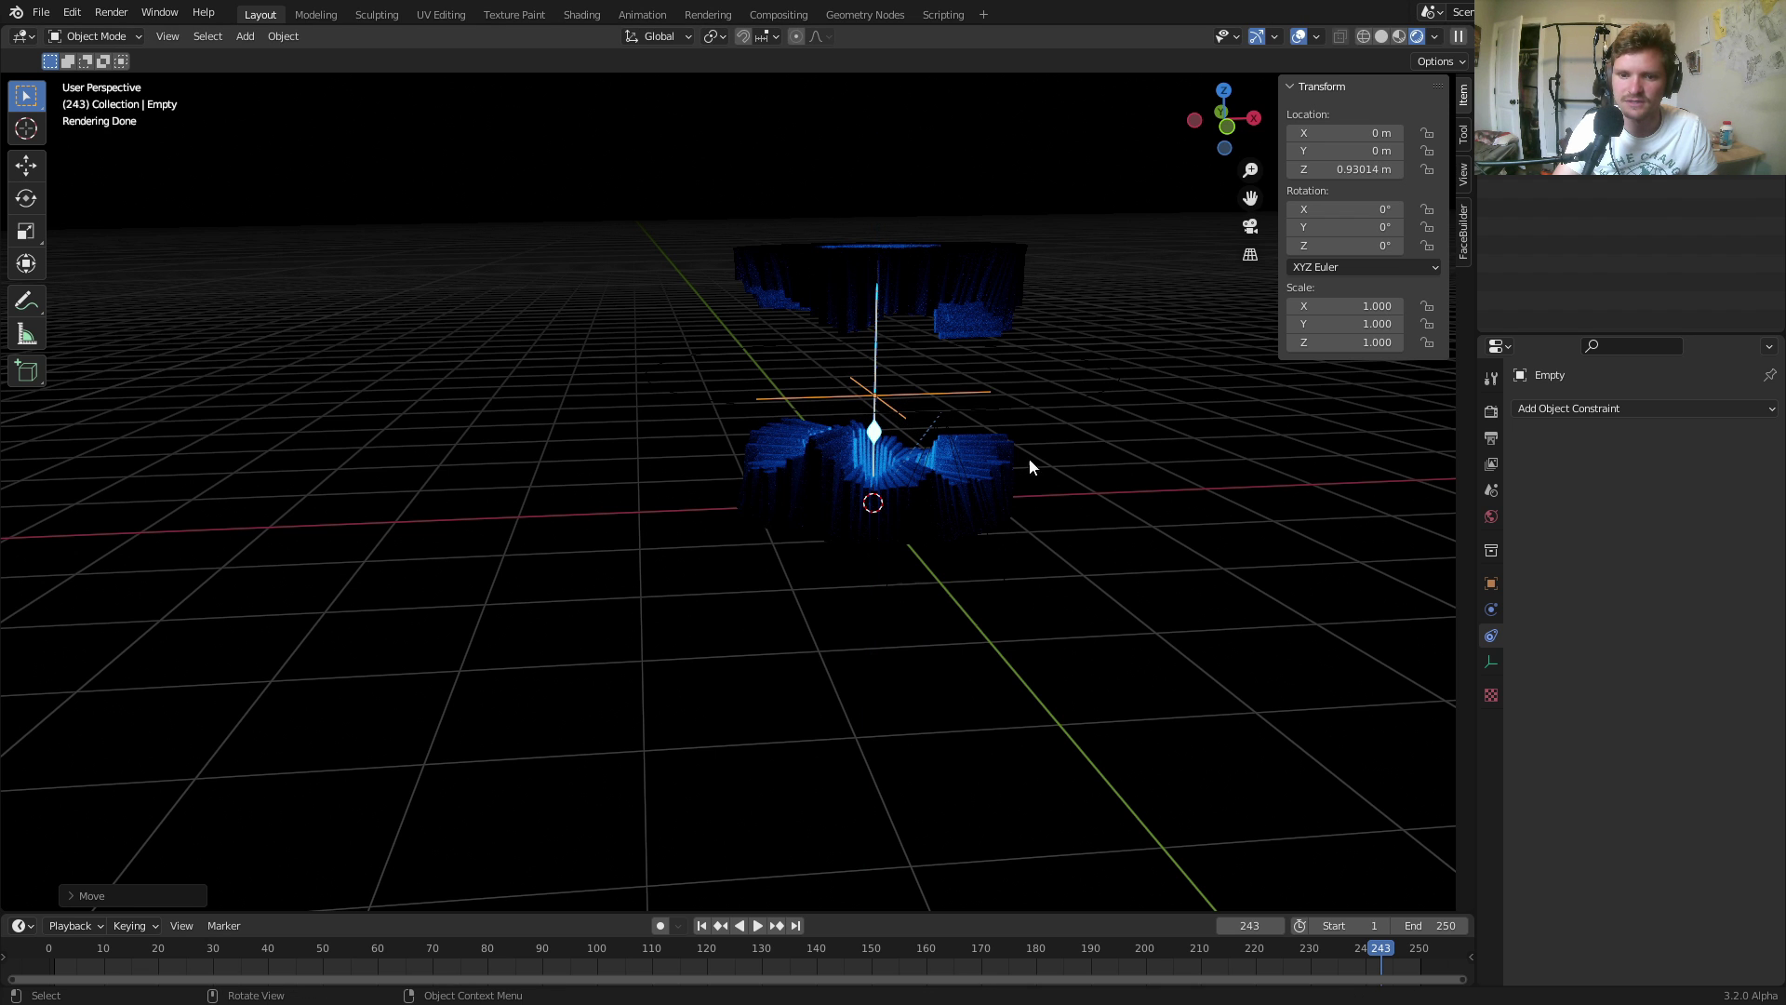
# Set the Empty as the target of the camera's Damped Track constraint.
pyautogui.click(1031, 399)
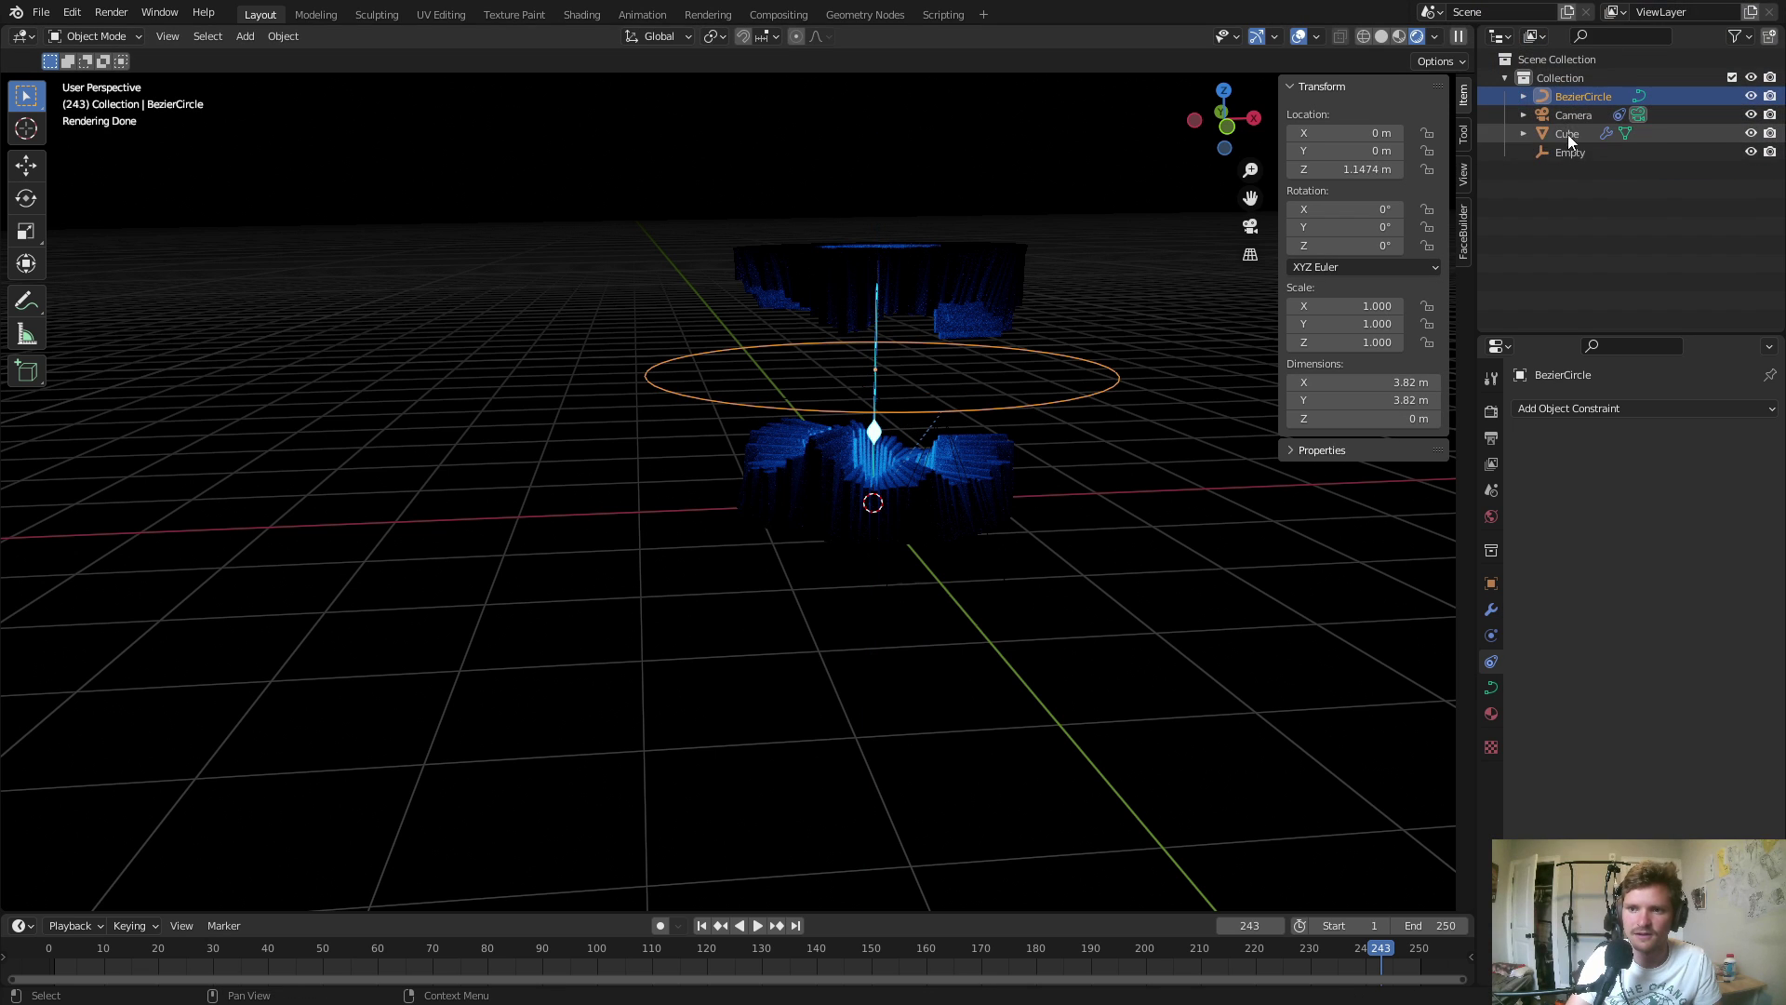
pyautogui.click(1570, 115)
pyautogui.click(1671, 716)
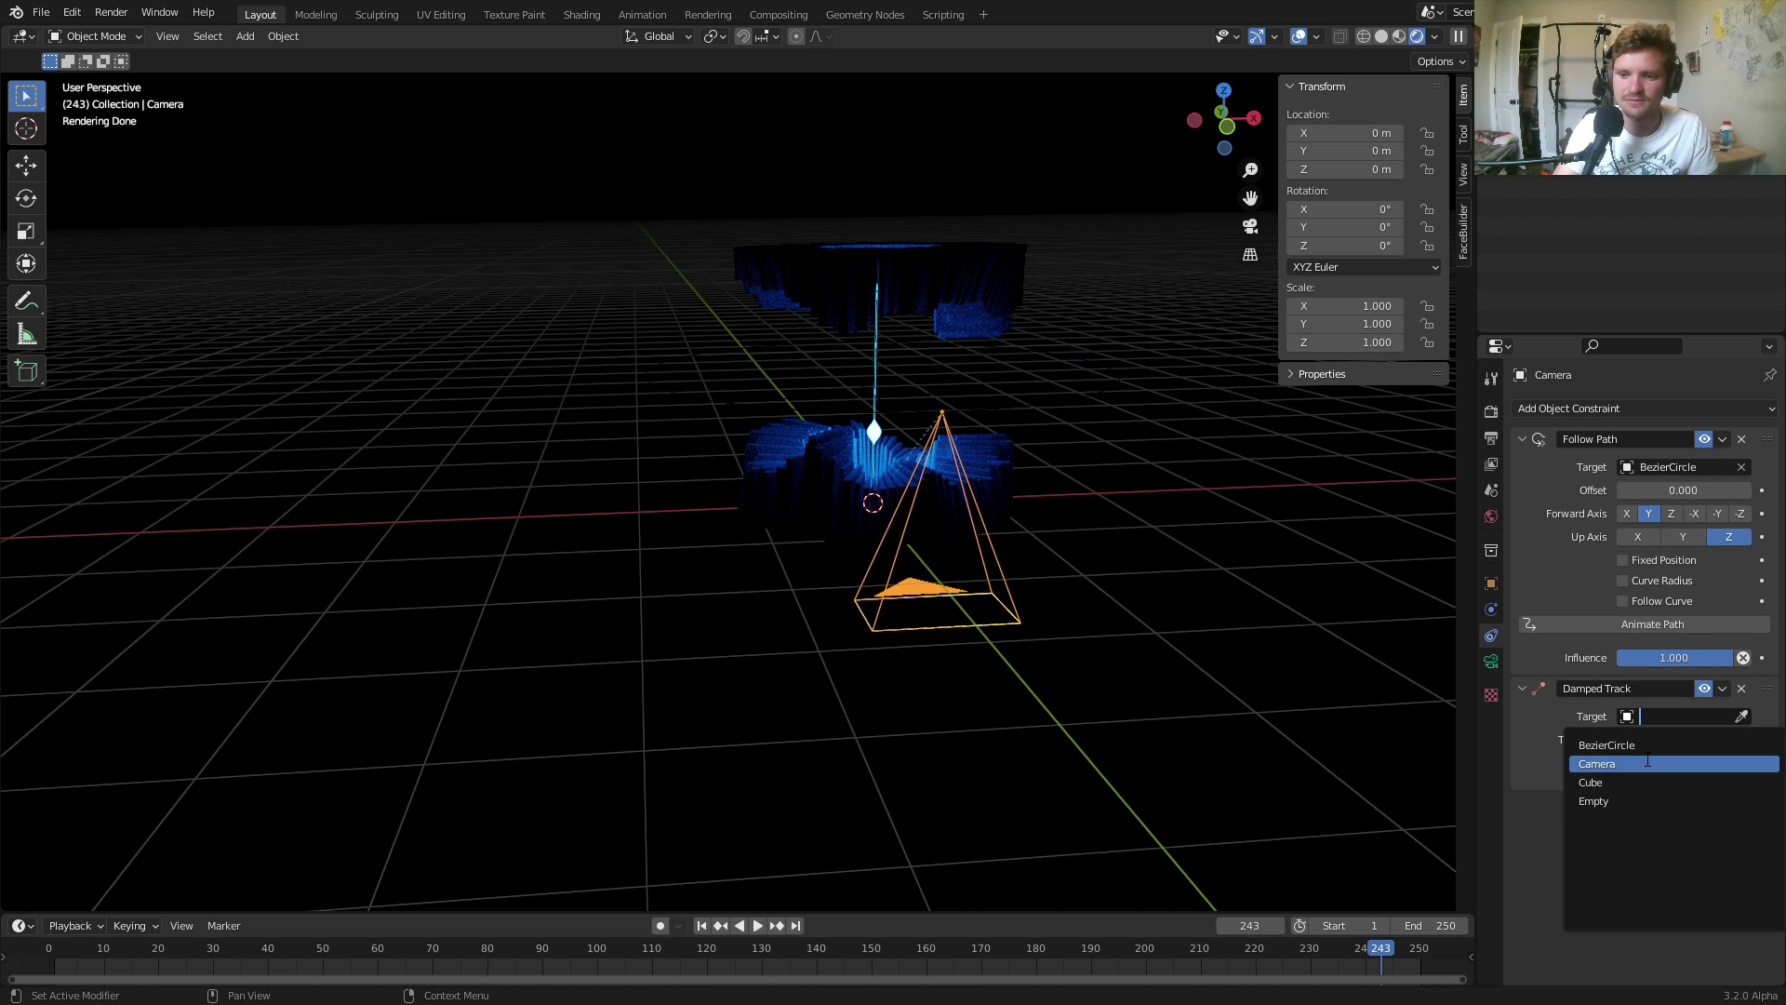
pyautogui.click(1604, 802)
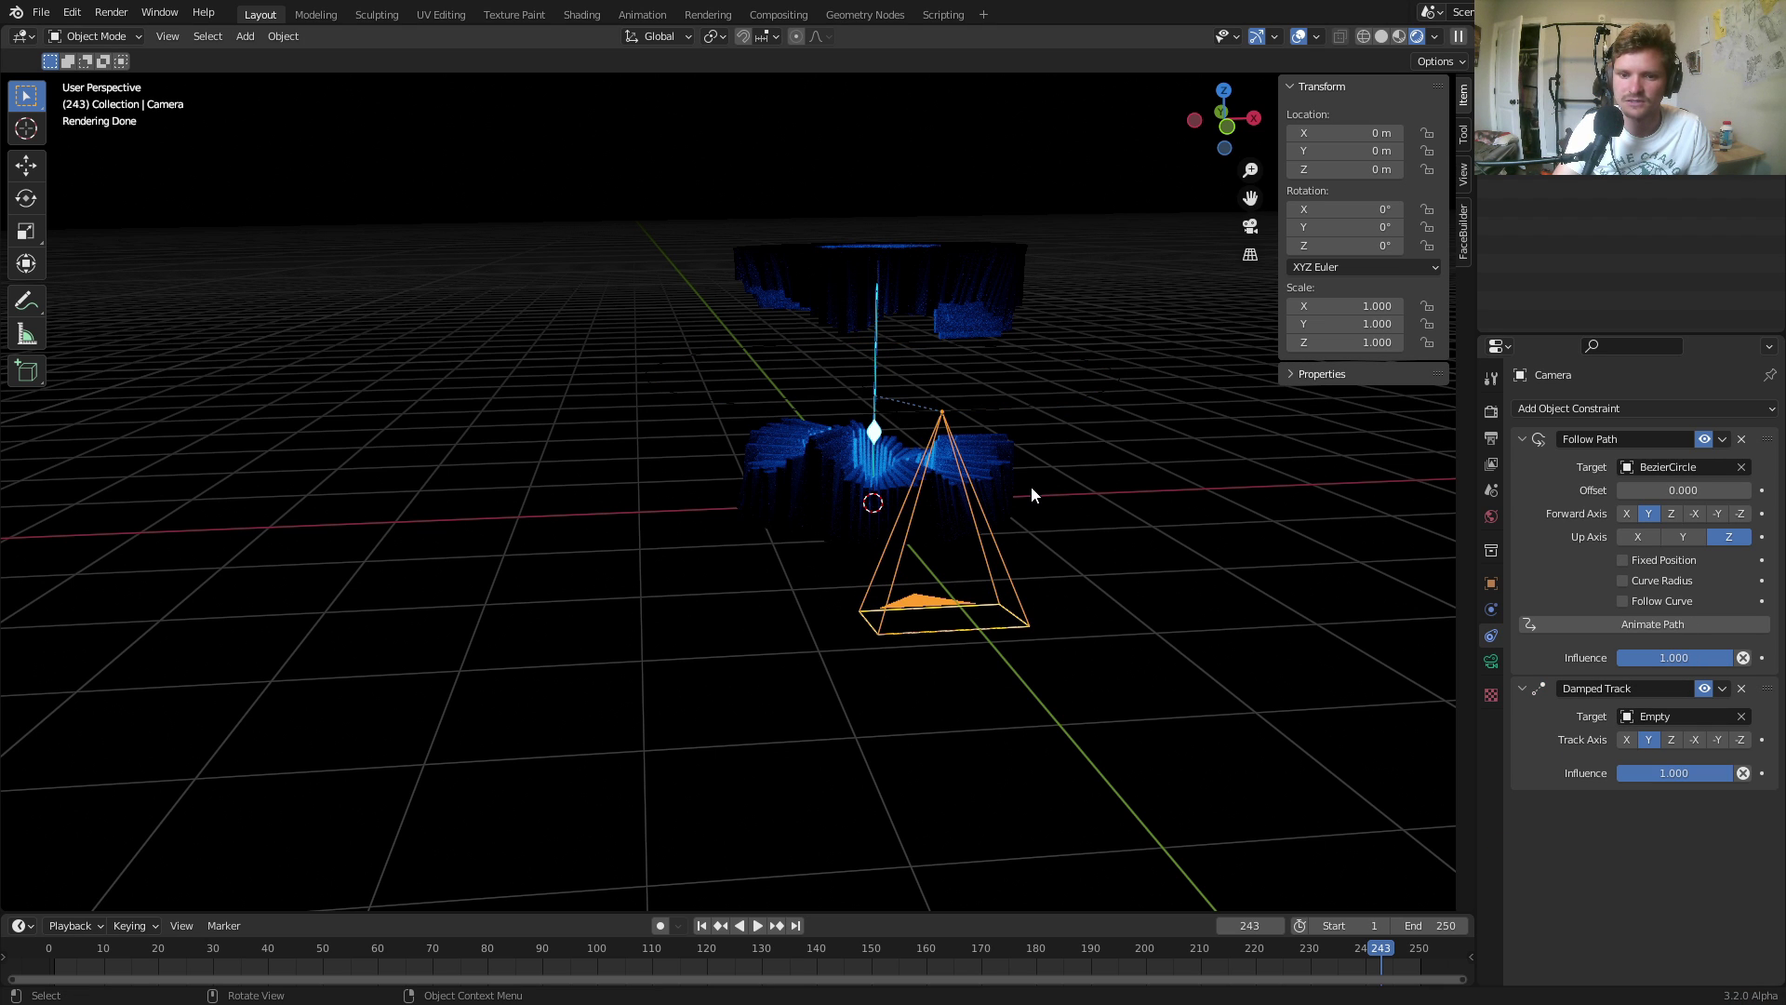
# Enable Follow Curve on the camera's Follow Path constraint and set the Damped Track axis to -Z.
pyautogui.click(1623, 600)
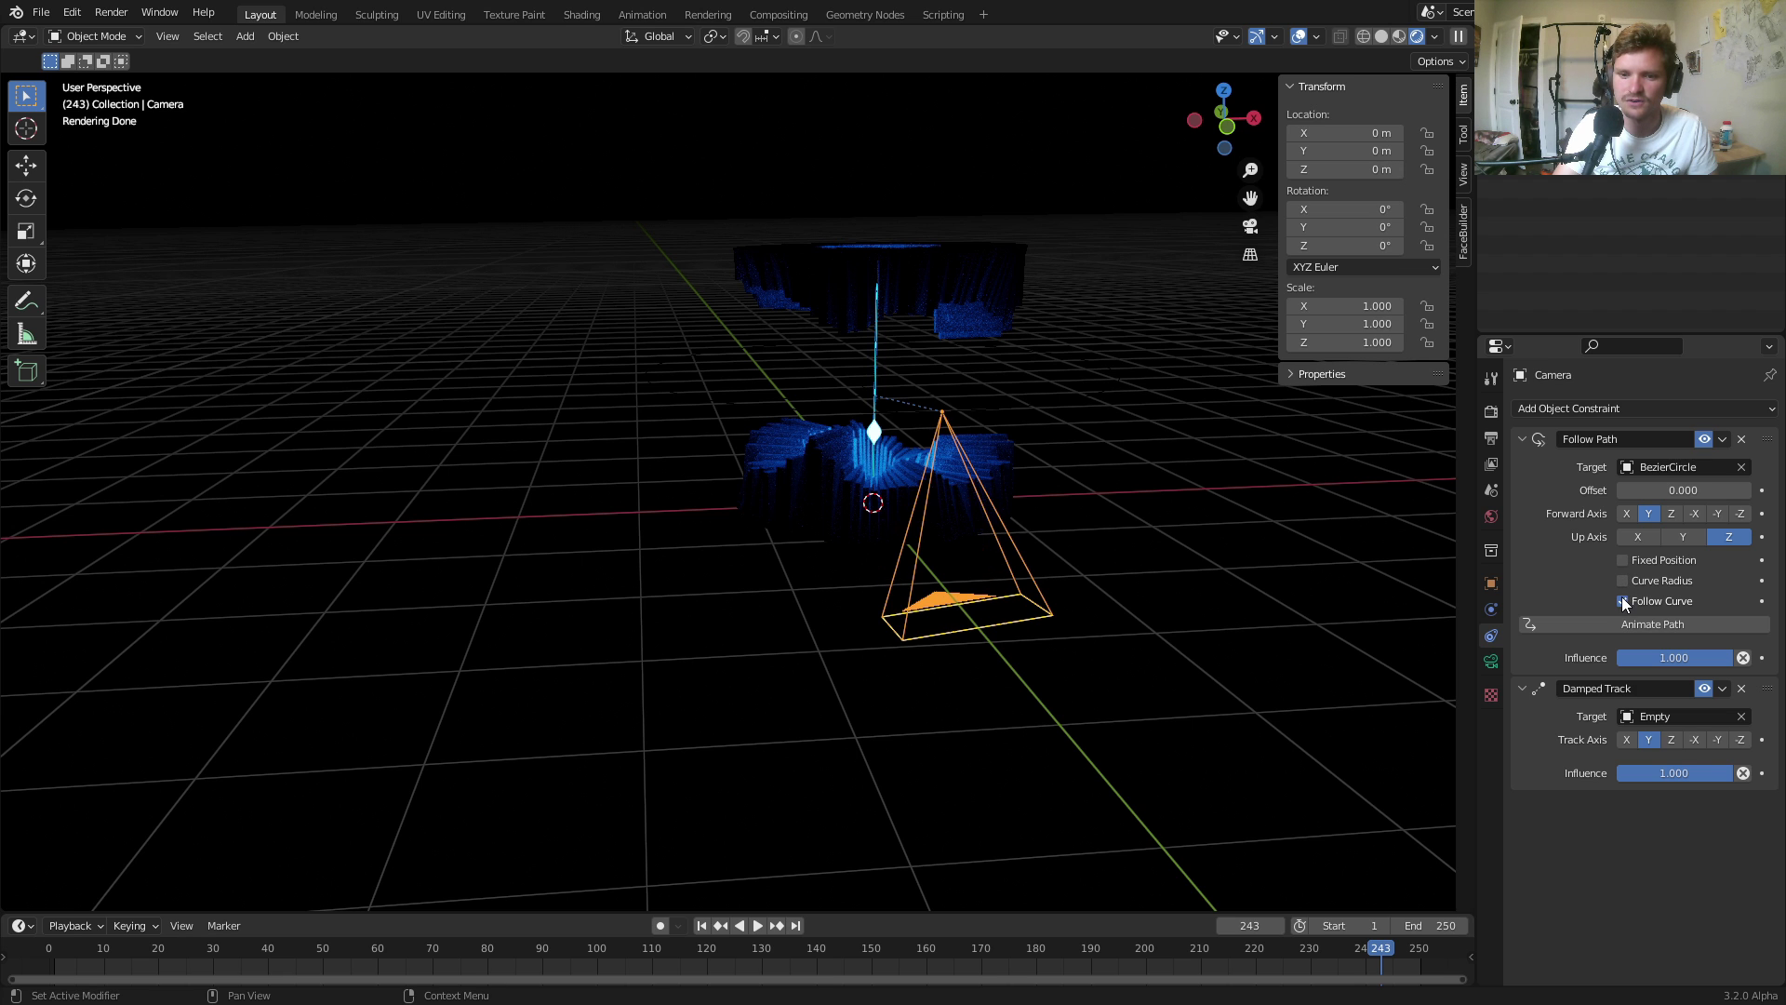
pyautogui.click(1671, 740)
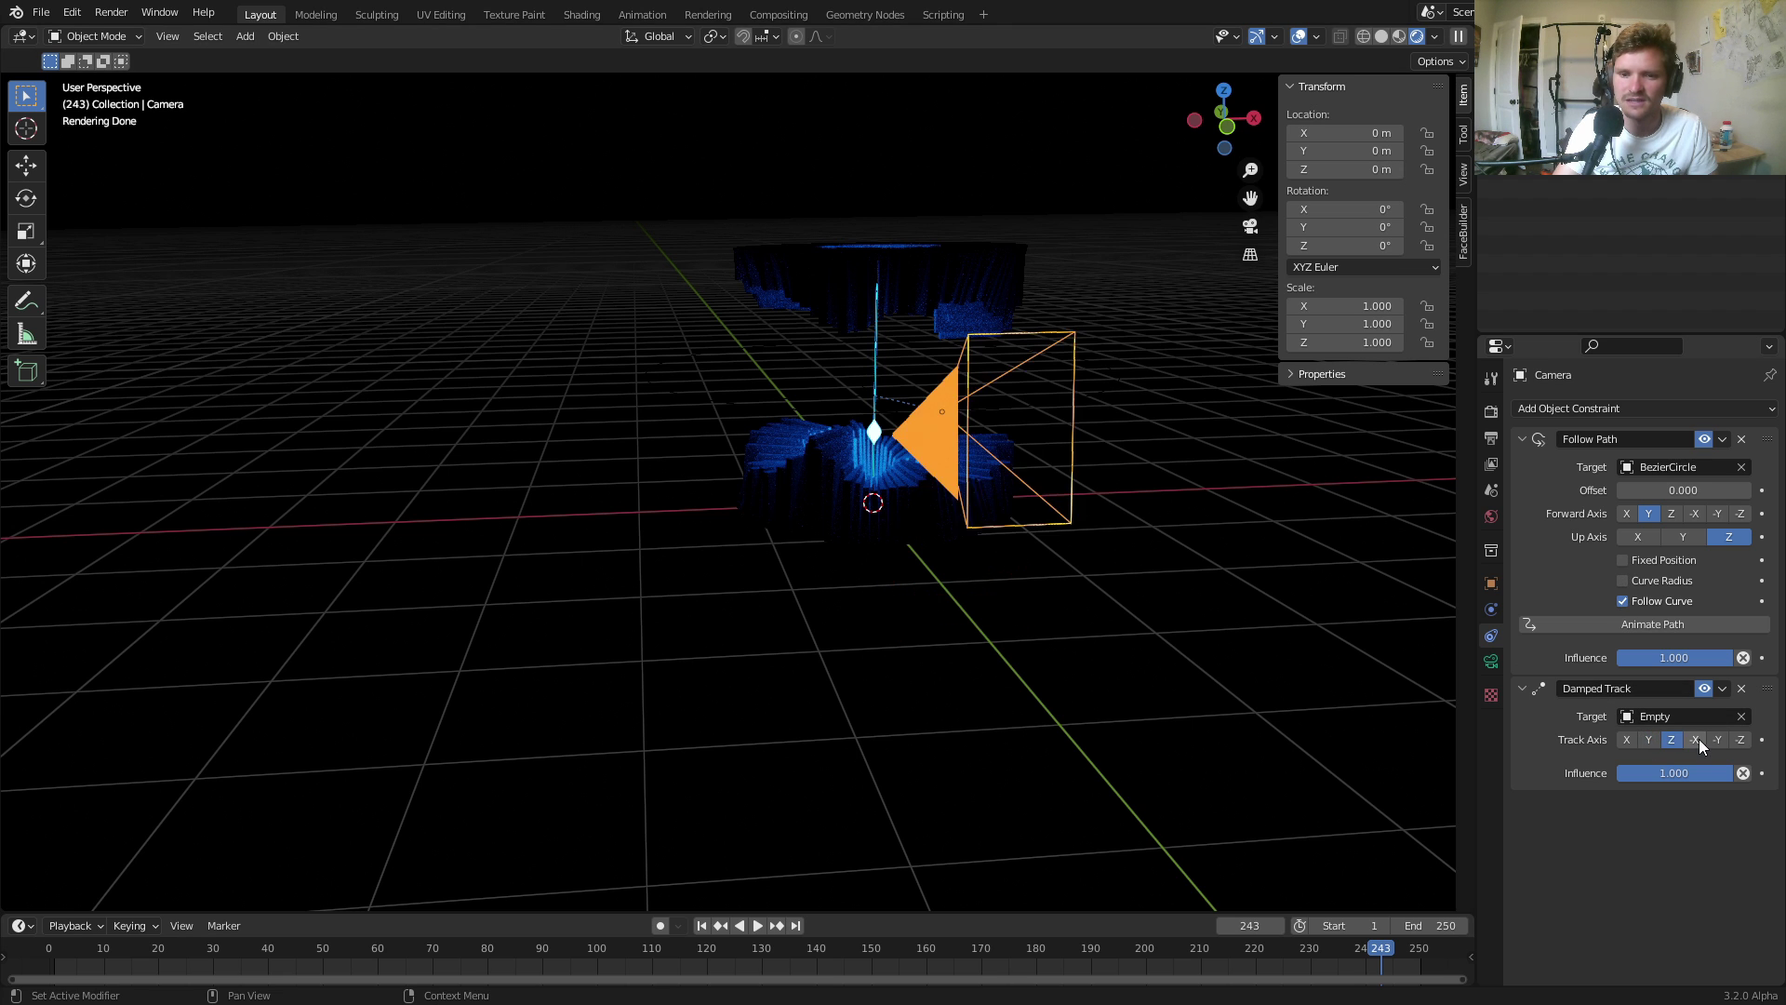
pyautogui.click(1698, 739)
pyautogui.click(1719, 739)
pyautogui.click(1740, 740)
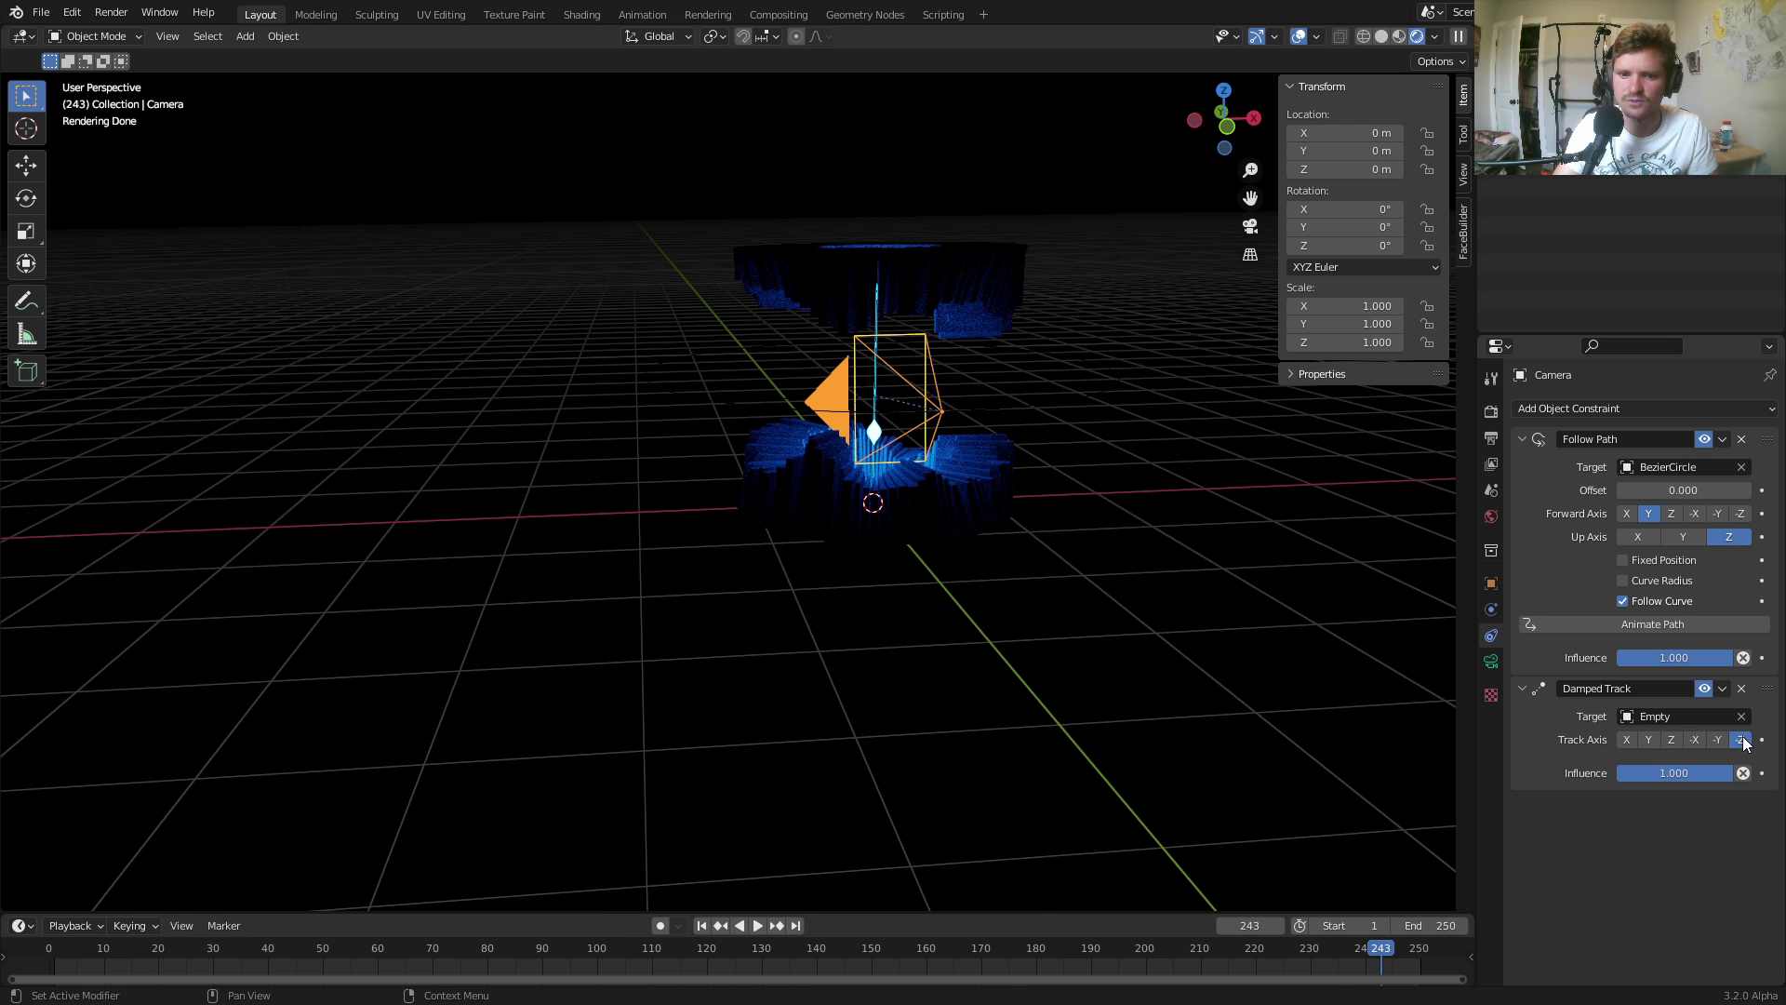
# Set the camera's X rotation to about 93.4°.
pyautogui.scroll(2, 973, 419)
pyautogui.keyDown('shift'); pyautogui.moveTo(973, 419); pyautogui.dragTo(824, 476, button='middle'); pyautogui.keyUp('shift')
pyautogui.moveTo(1349, 209); pyautogui.dragTo(1437, 210)
# Look through the camera and set its focal length to about 17.9 mm so both rings fit the frame.
pyautogui.click(1251, 226)
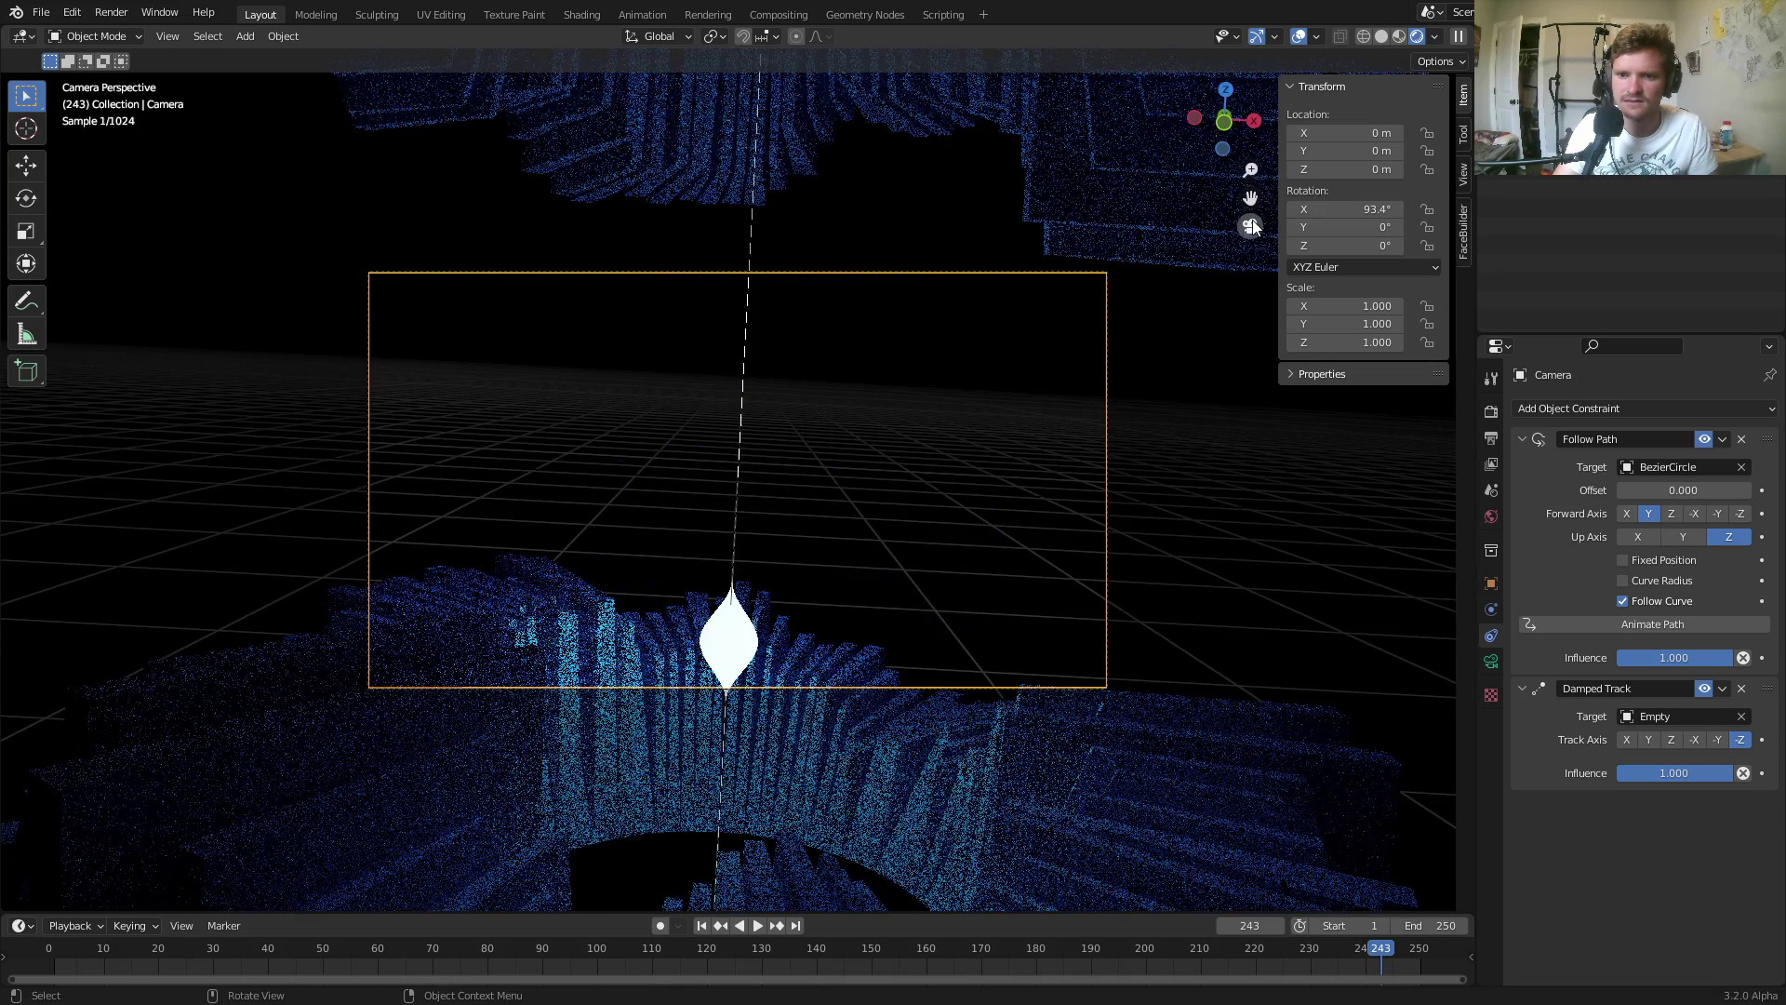
pyautogui.click(1490, 663)
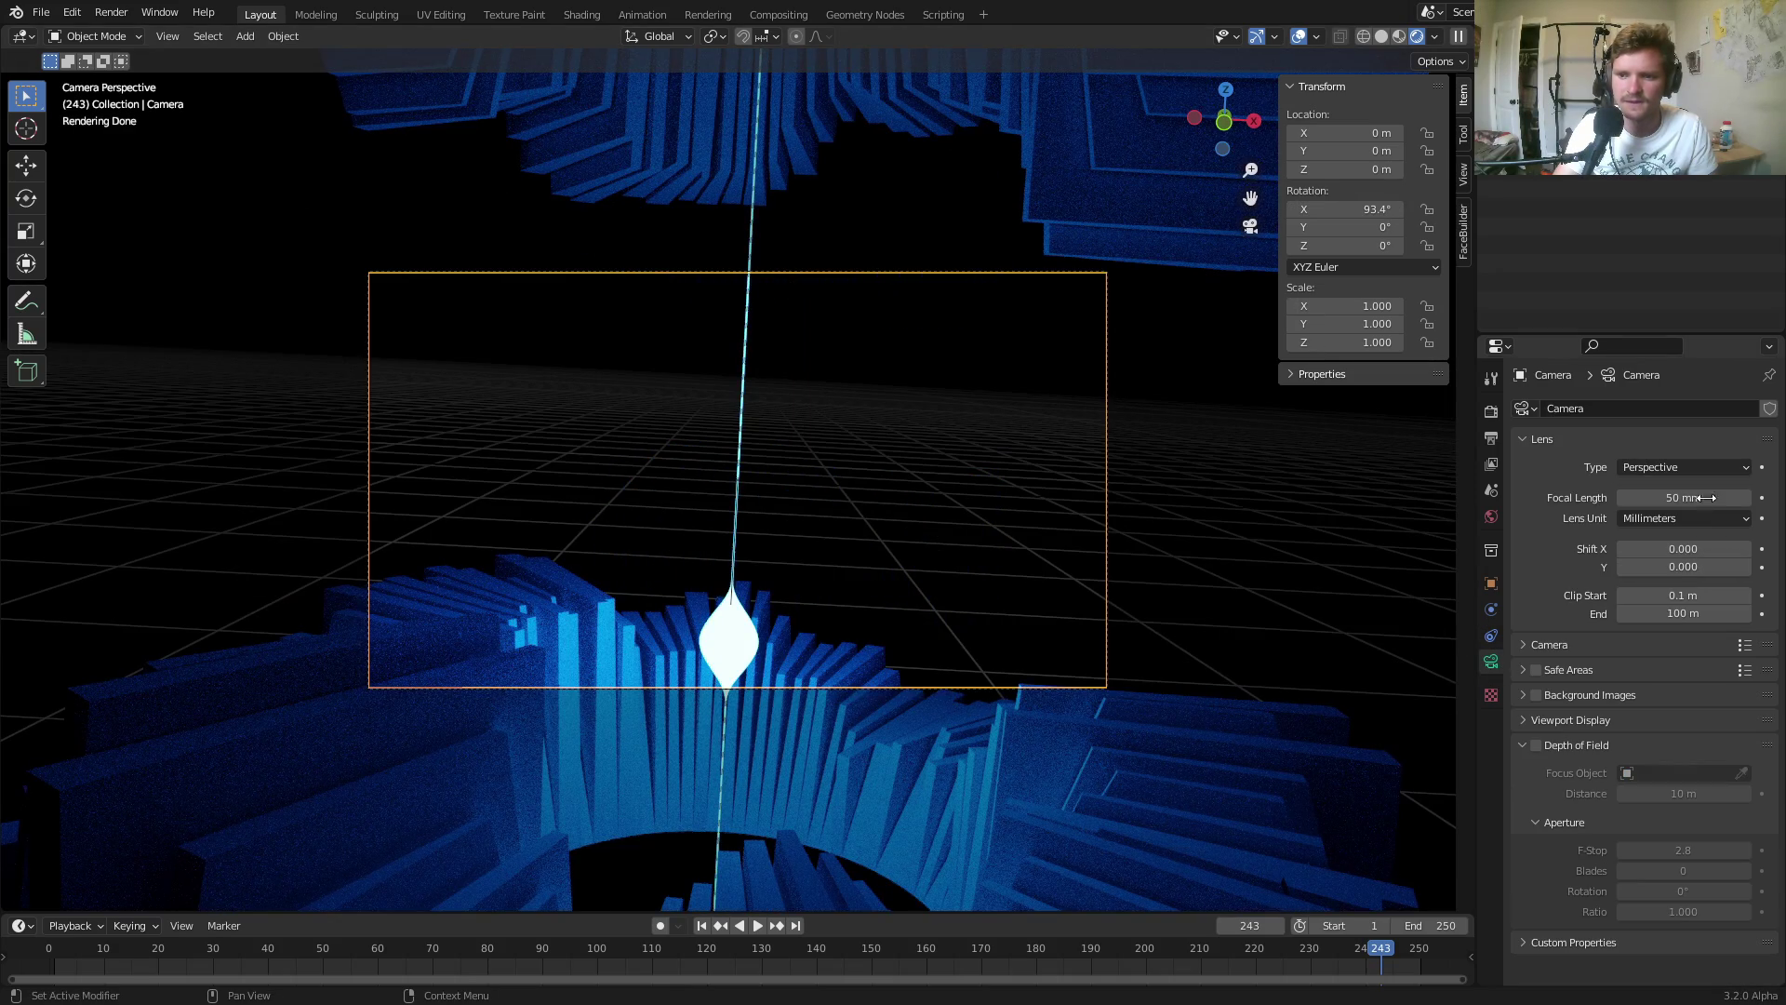
pyautogui.moveTo(1682, 497)
pyautogui.mouseDown()
pyautogui.moveTo(1600, 498)
pyautogui.moveTo(1655, 497)
pyautogui.mouseUp()
# In the cube's Geometry Nodes workspace, set the upper ring's Transform node Z translation to 1.92 m.
pyautogui.click(879, 282)
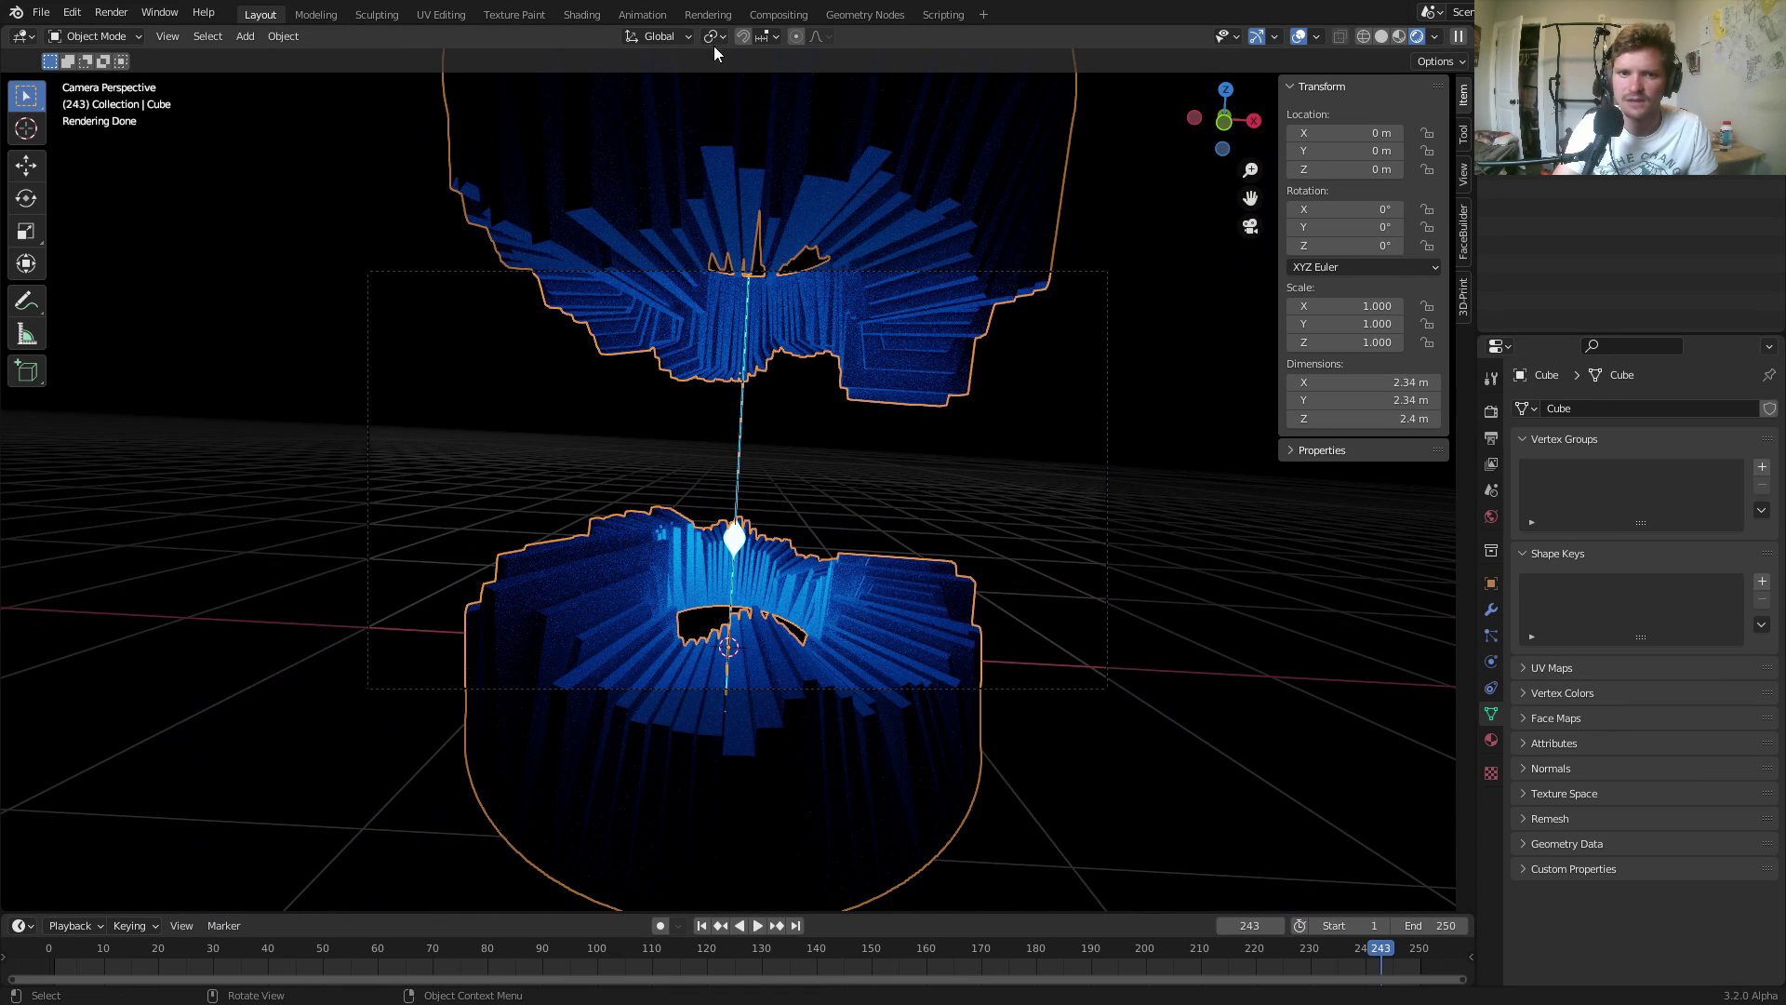
pyautogui.click(864, 15)
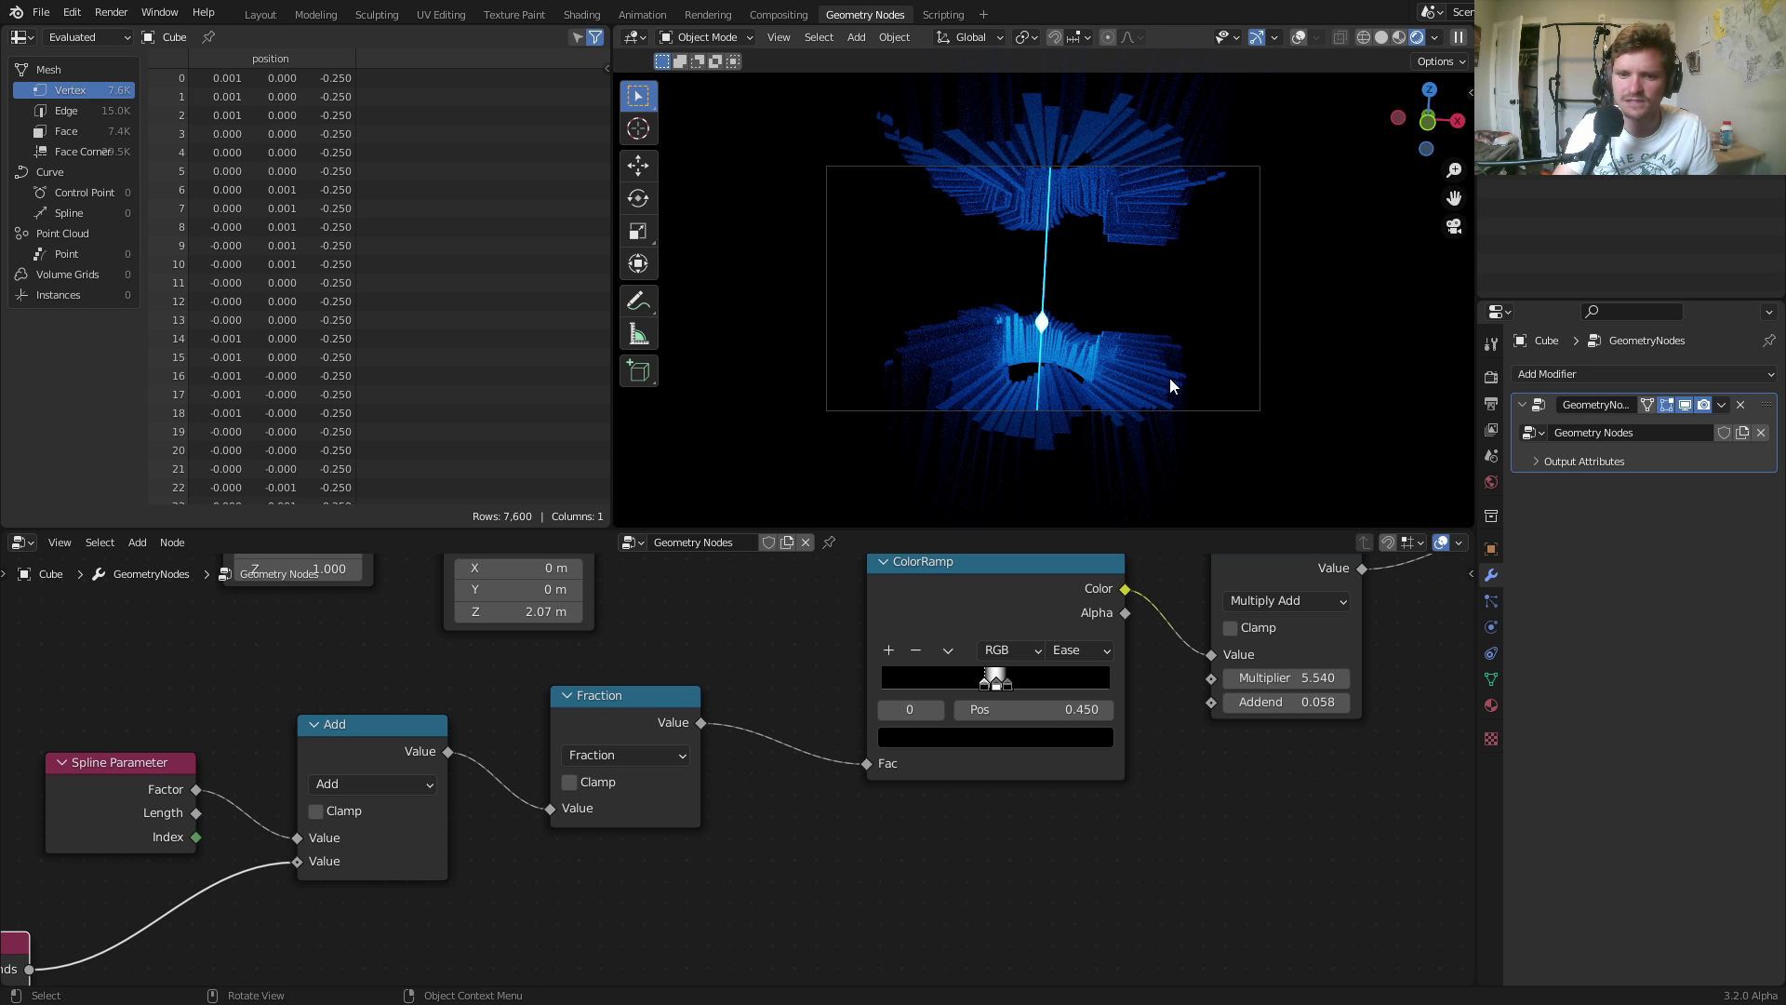
pyautogui.scroll(-6, 843, 741)
pyautogui.moveTo(843, 740); pyautogui.dragTo(916, 836, button='middle')
pyautogui.scroll(4, 845, 765)
pyautogui.moveTo(770, 716); pyautogui.dragTo(744, 716)
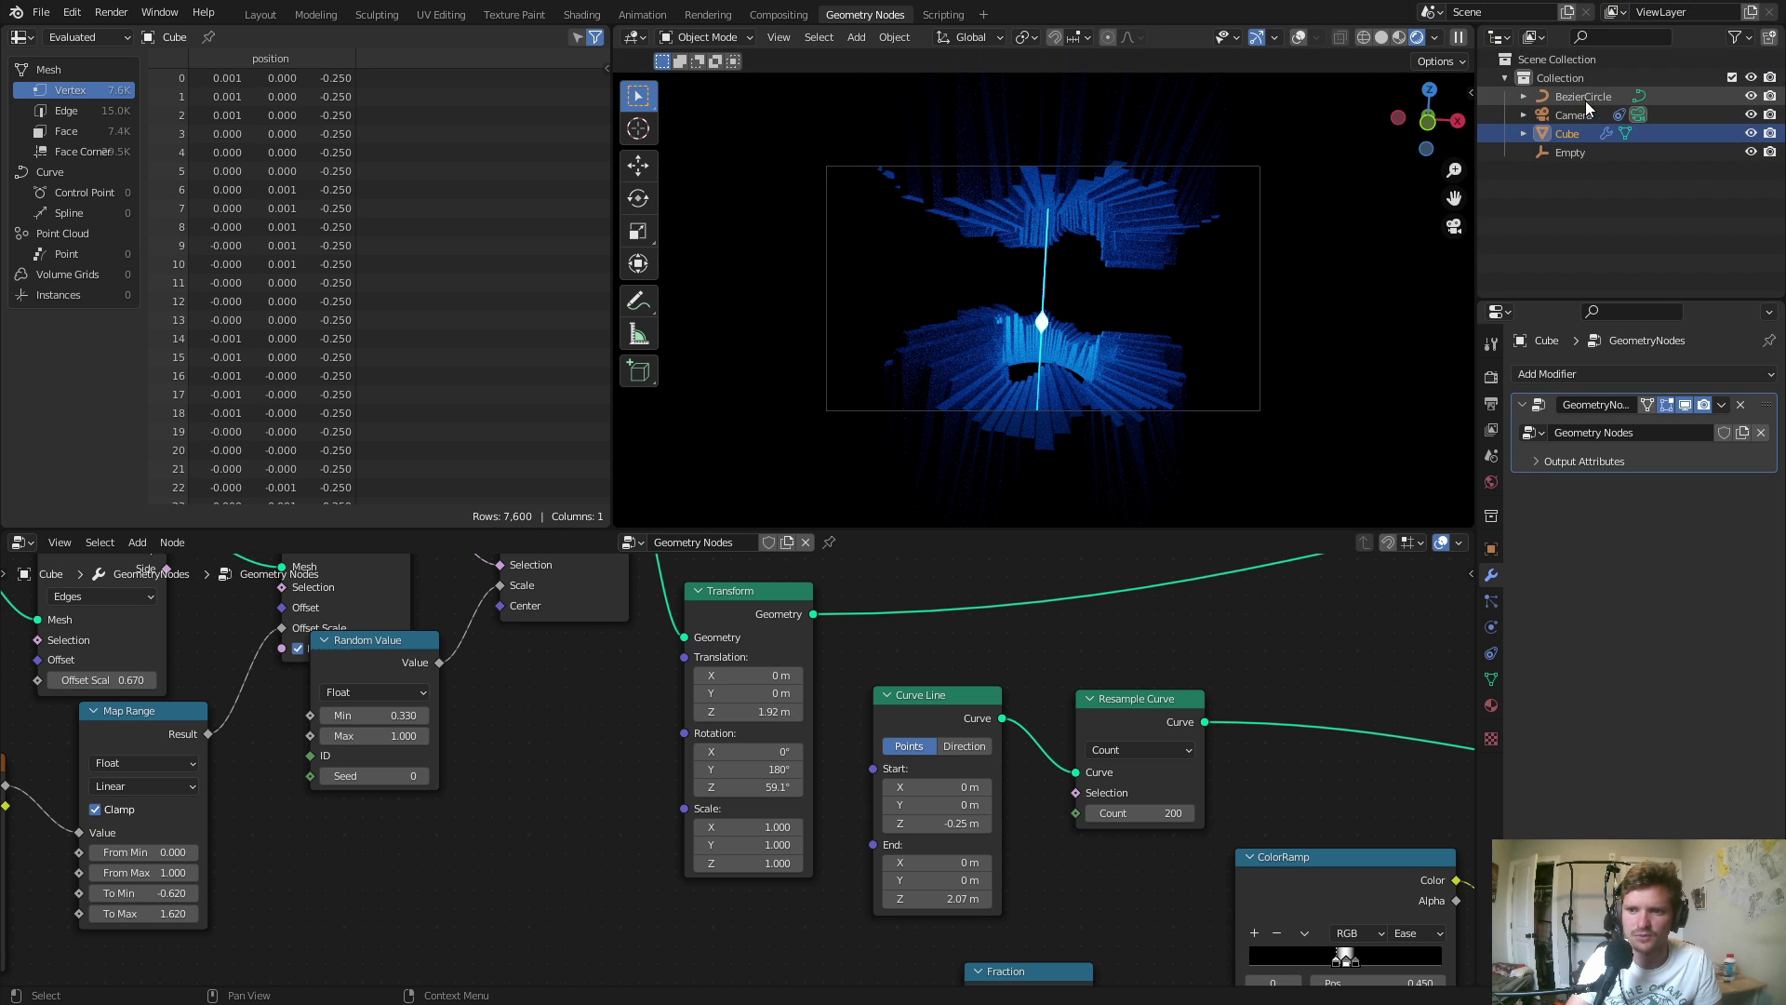
# Lower the BezierCircle camera path by about 0.32 m along Z.
pyautogui.click(1583, 95)
pyautogui.press('g')
pyautogui.press('z')
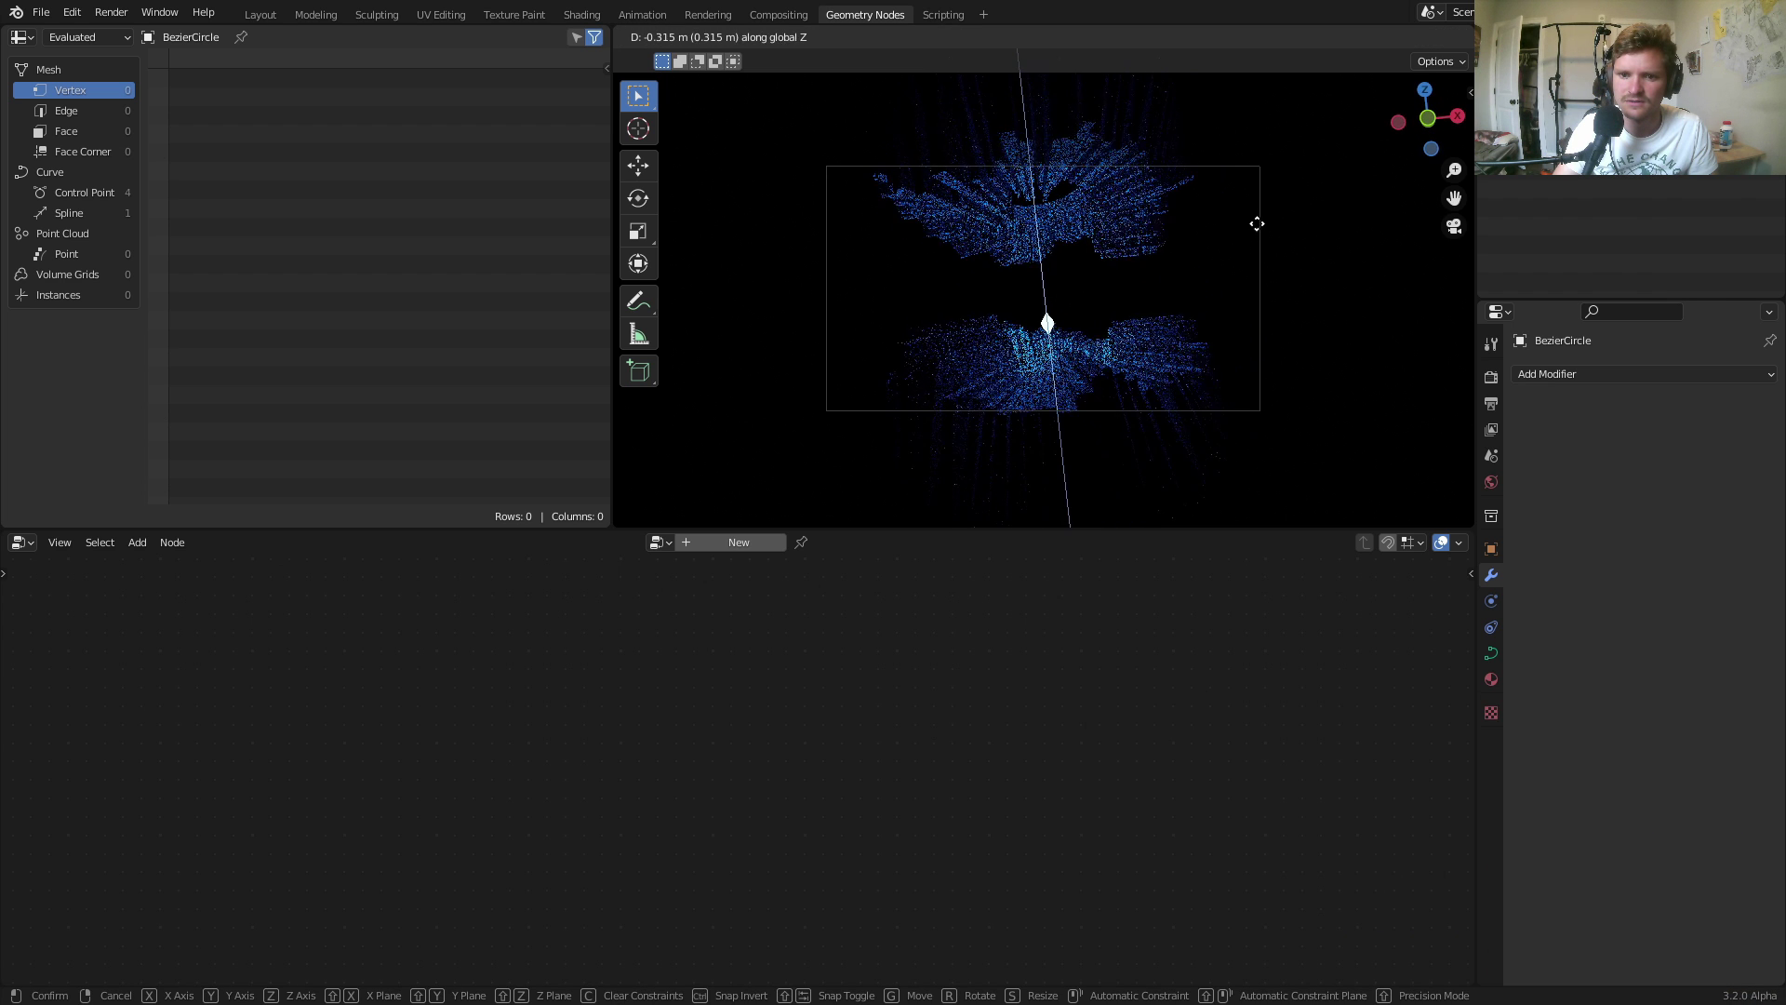
pyautogui.click(1255, 225)
# Set the camera's viewport Passepartout to 1.000.
pyautogui.click(1573, 113)
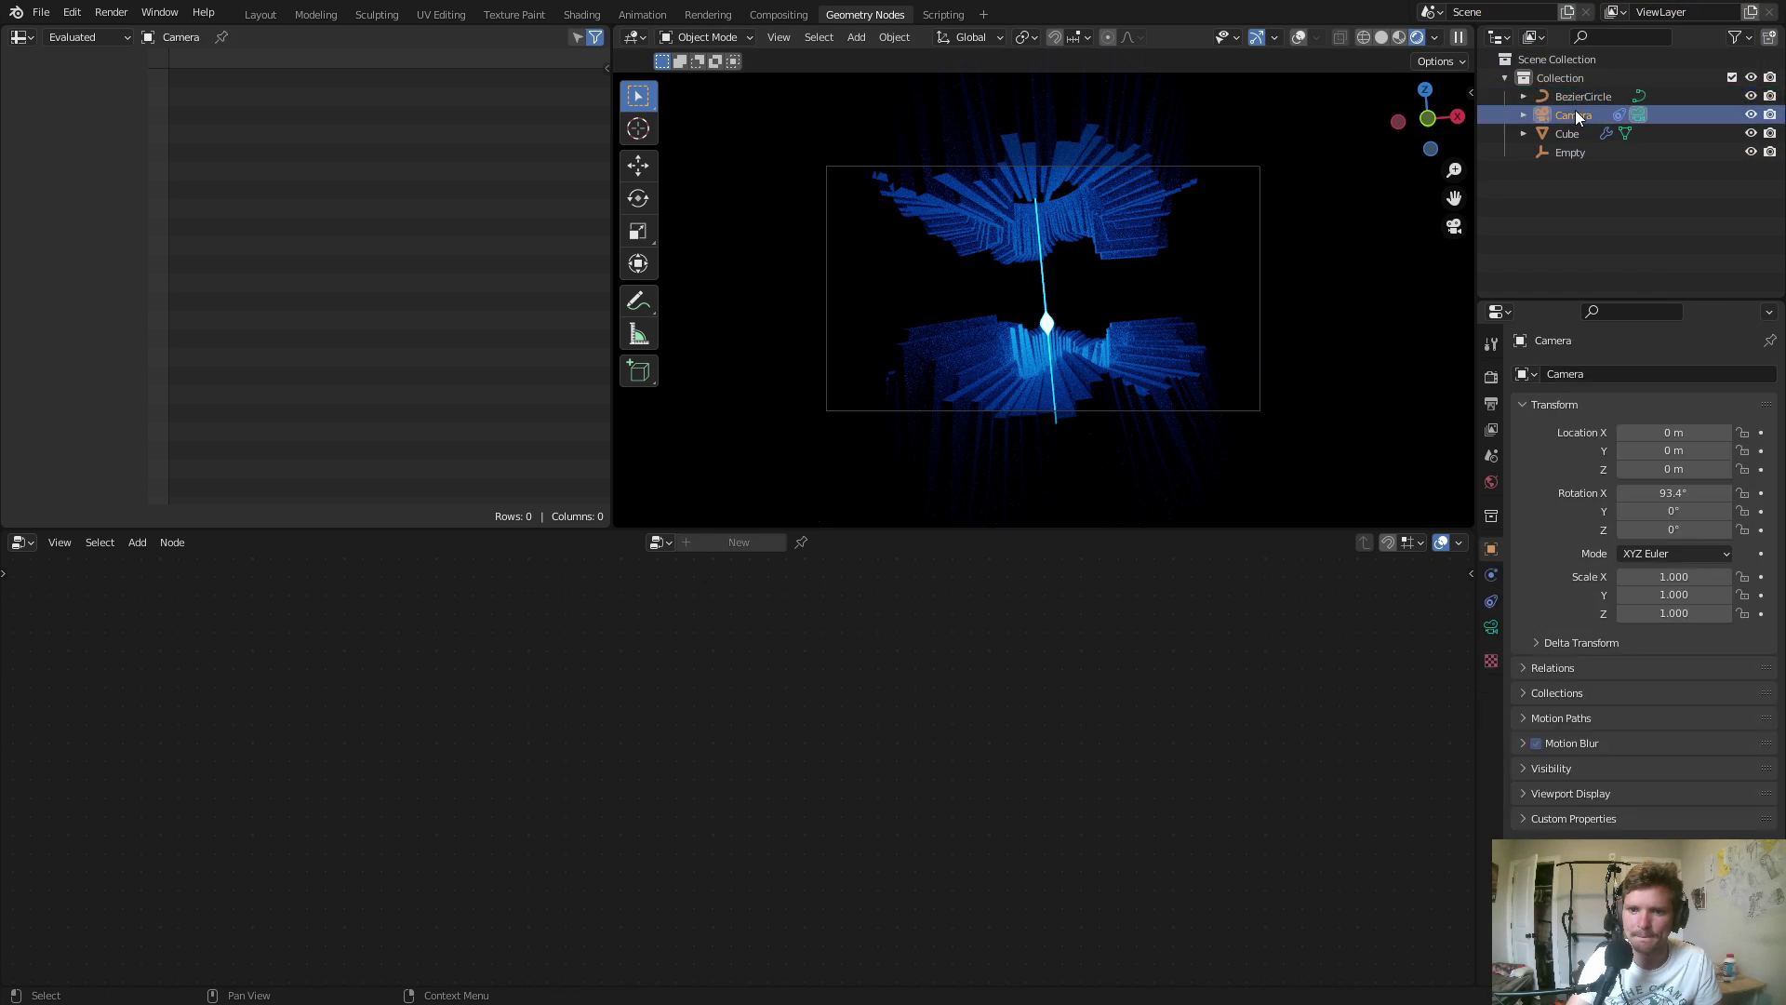
pyautogui.click(1491, 626)
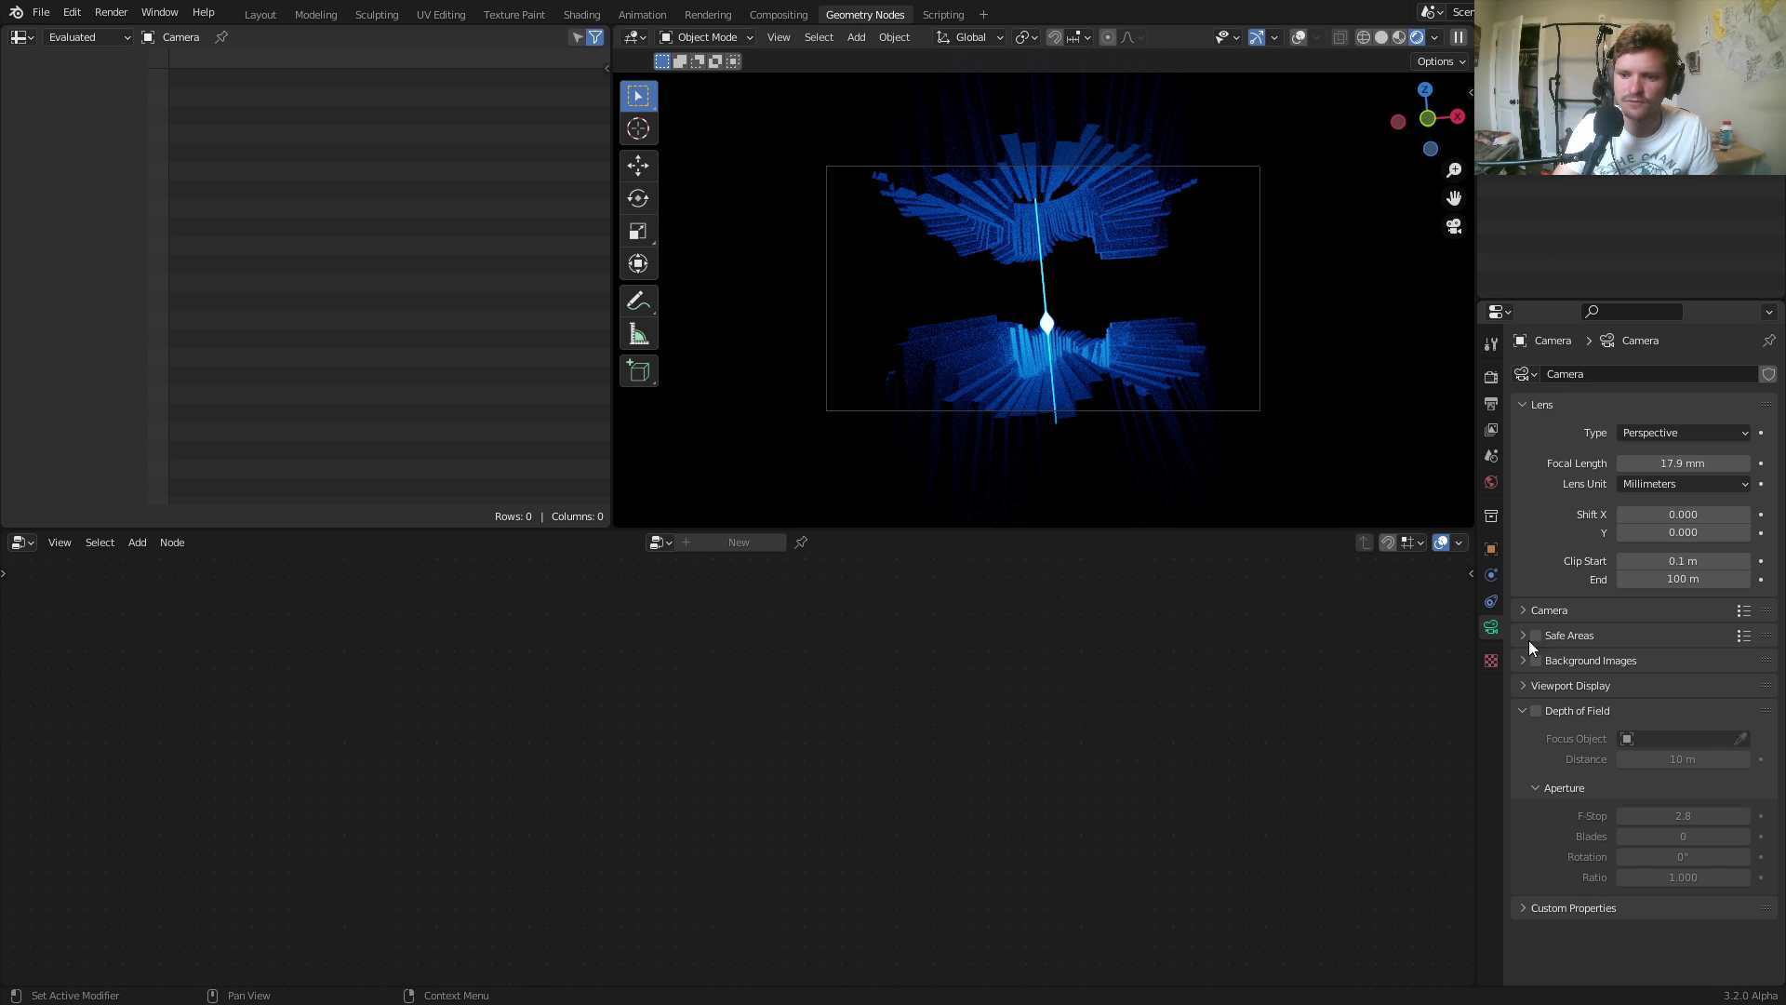
pyautogui.click(1570, 685)
pyautogui.moveTo(1690, 820); pyautogui.dragTo(1749, 820)
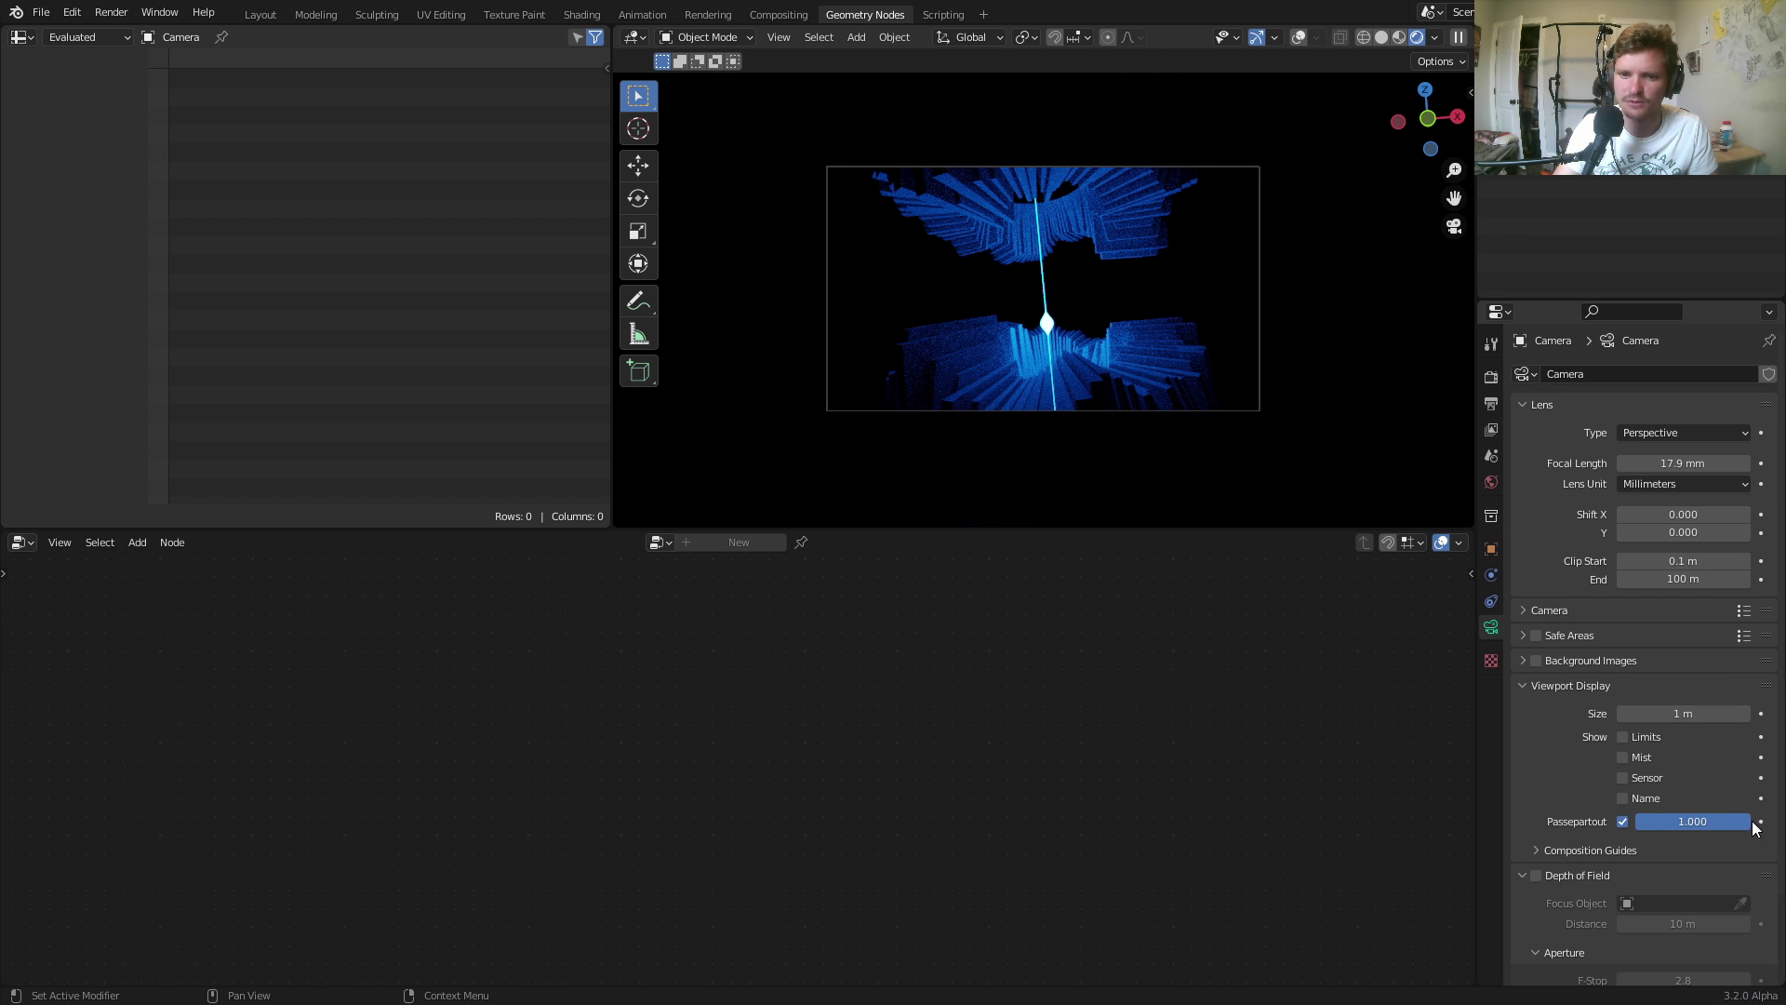
# Play back the animation through the camera, then view the setup from outside the camera with viewport overlays shown.
pyautogui.press('space')
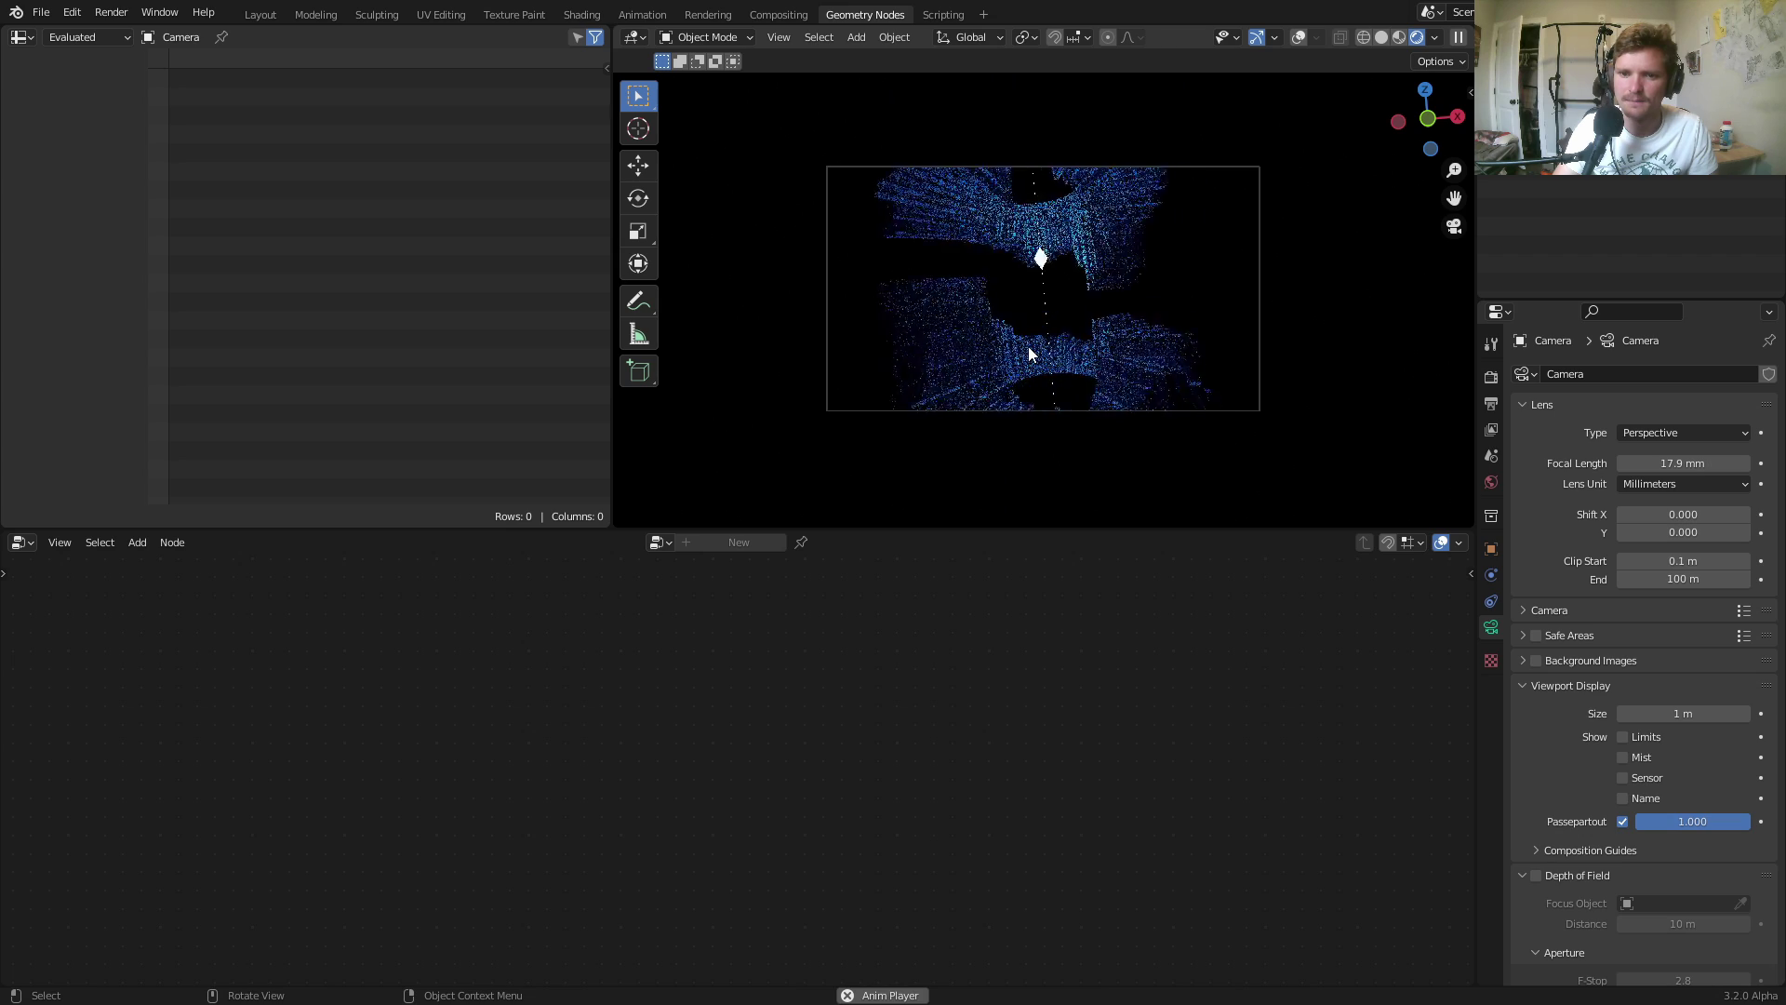
pyautogui.moveTo(1029, 346); pyautogui.dragTo(1068, 276, button='middle')
pyautogui.scroll(-6, 1084, 309)
pyautogui.click(1301, 37)
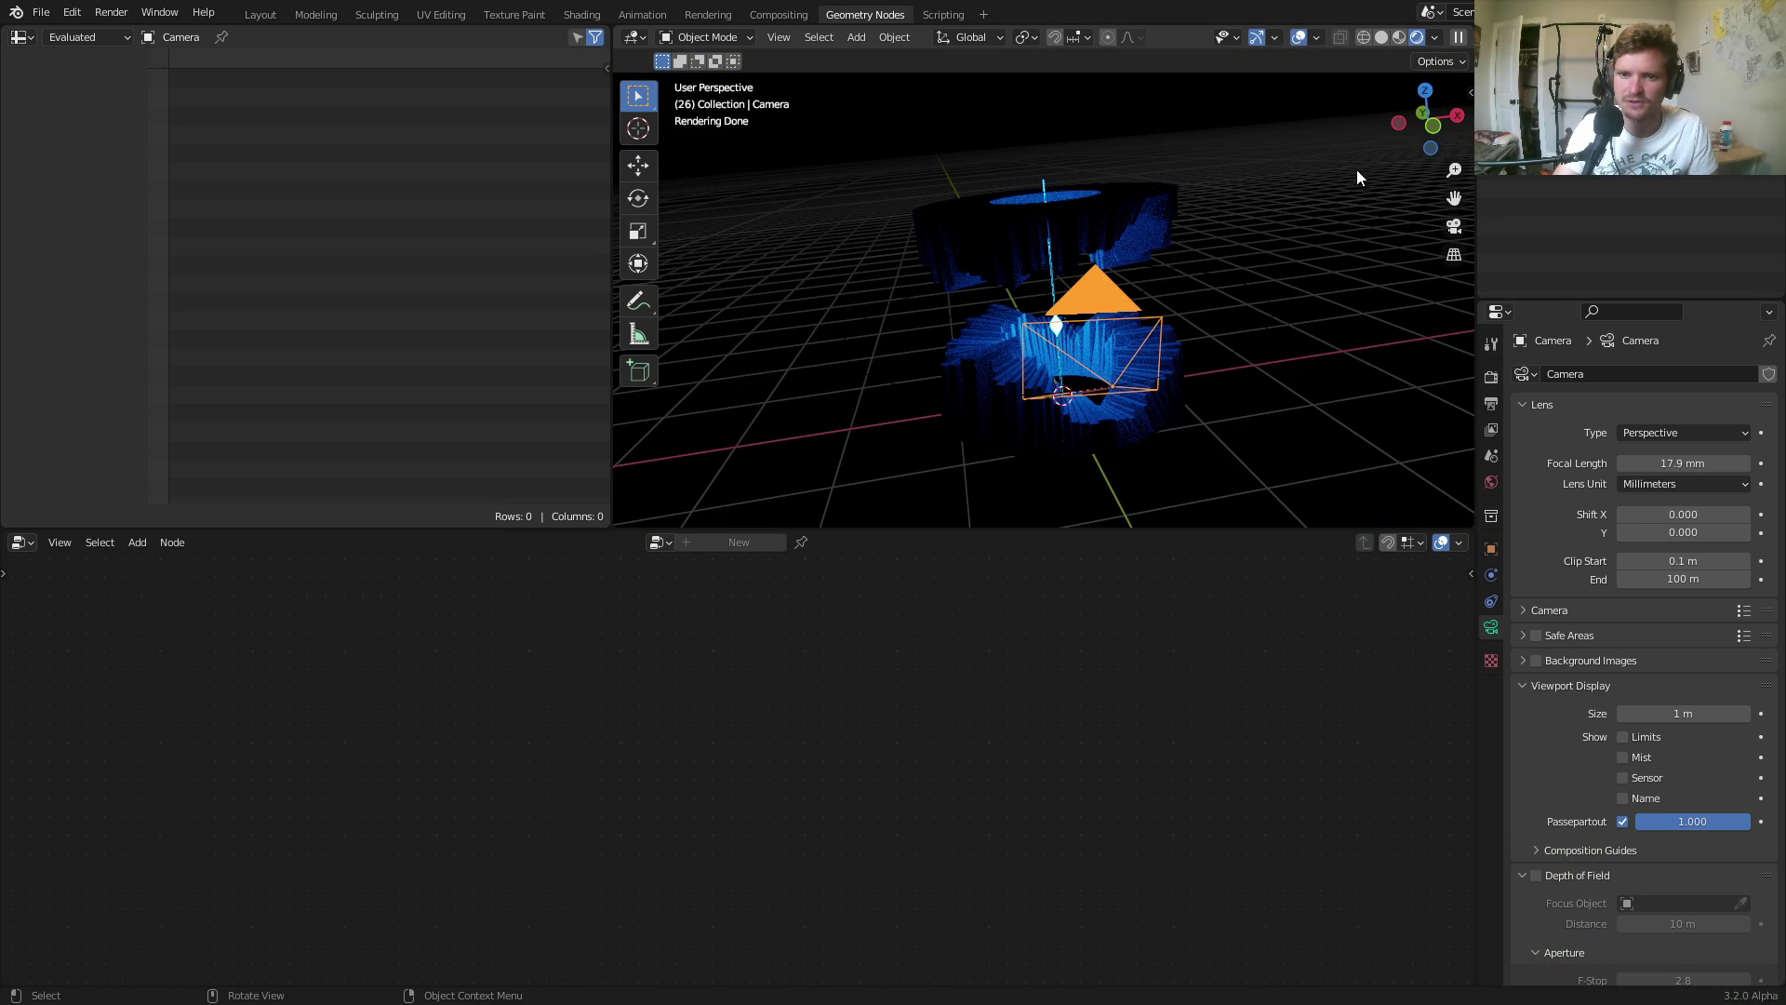
# Drive the Offset of the camera's Follow Path constraint with the expression #frame.
pyautogui.click(1491, 601)
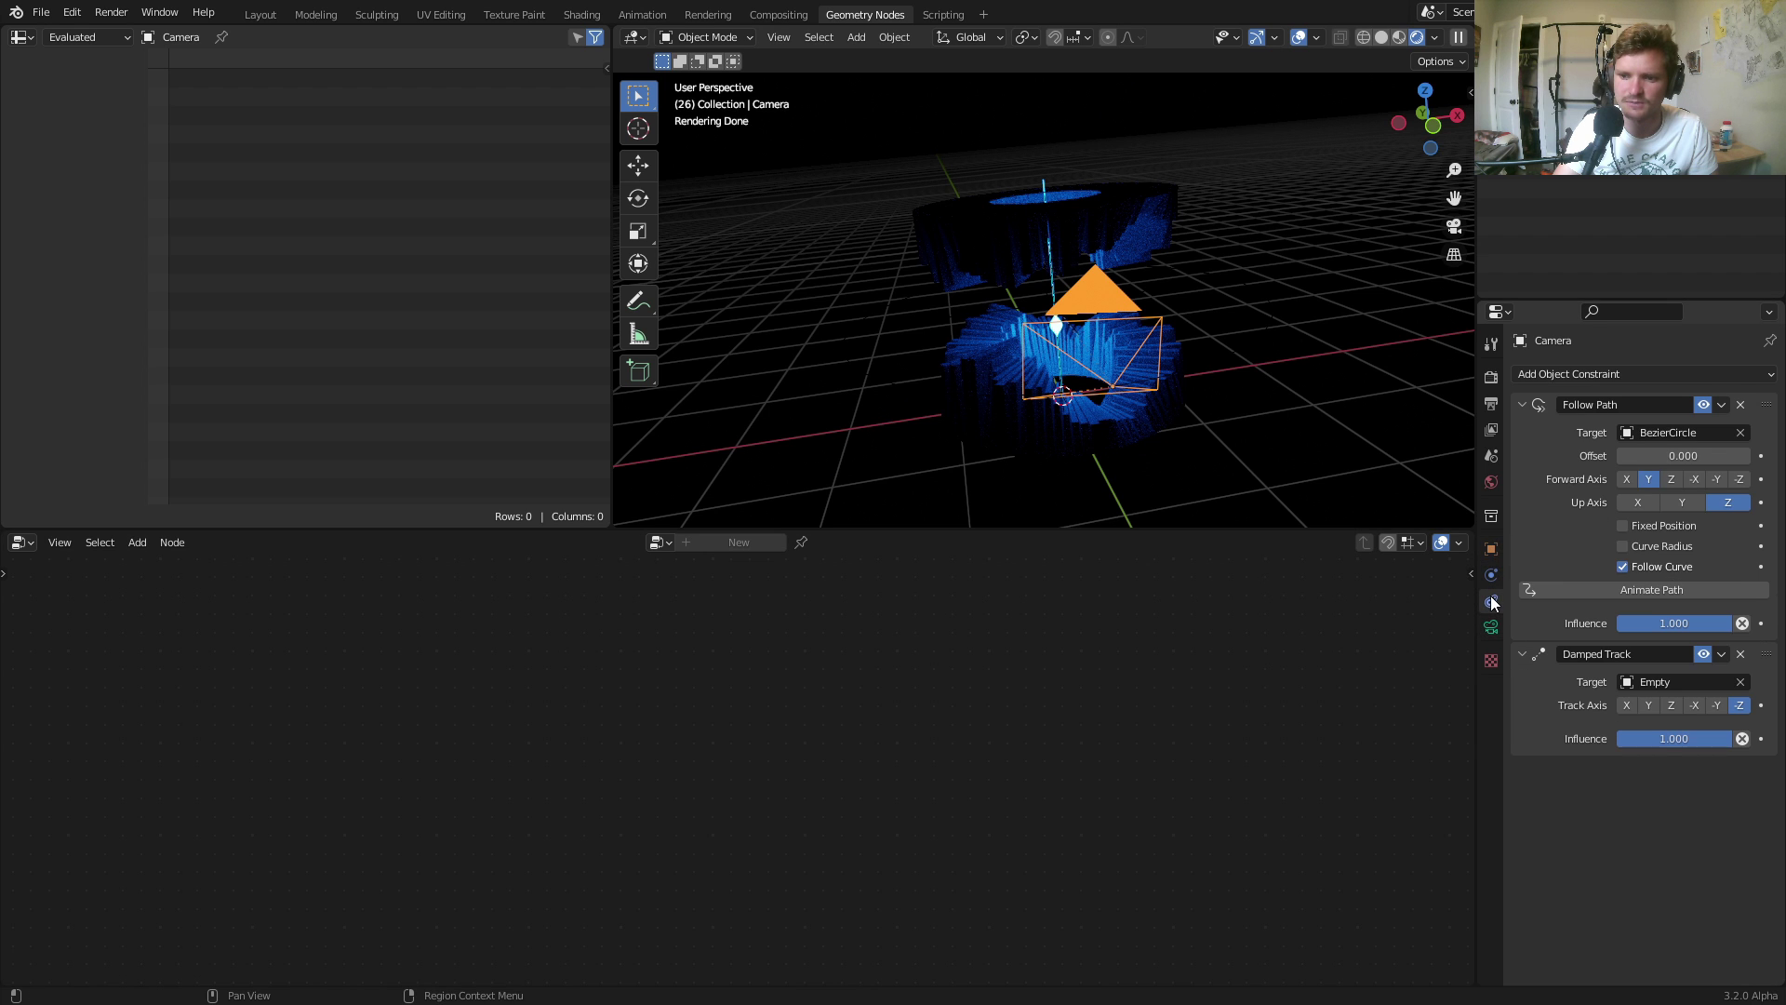
pyautogui.moveTo(1662, 457)
pyautogui.mouseDown()
pyautogui.moveTo(1730, 458)
pyautogui.moveTo(1646, 455)
pyautogui.moveTo(1665, 456)
pyautogui.mouseUp()
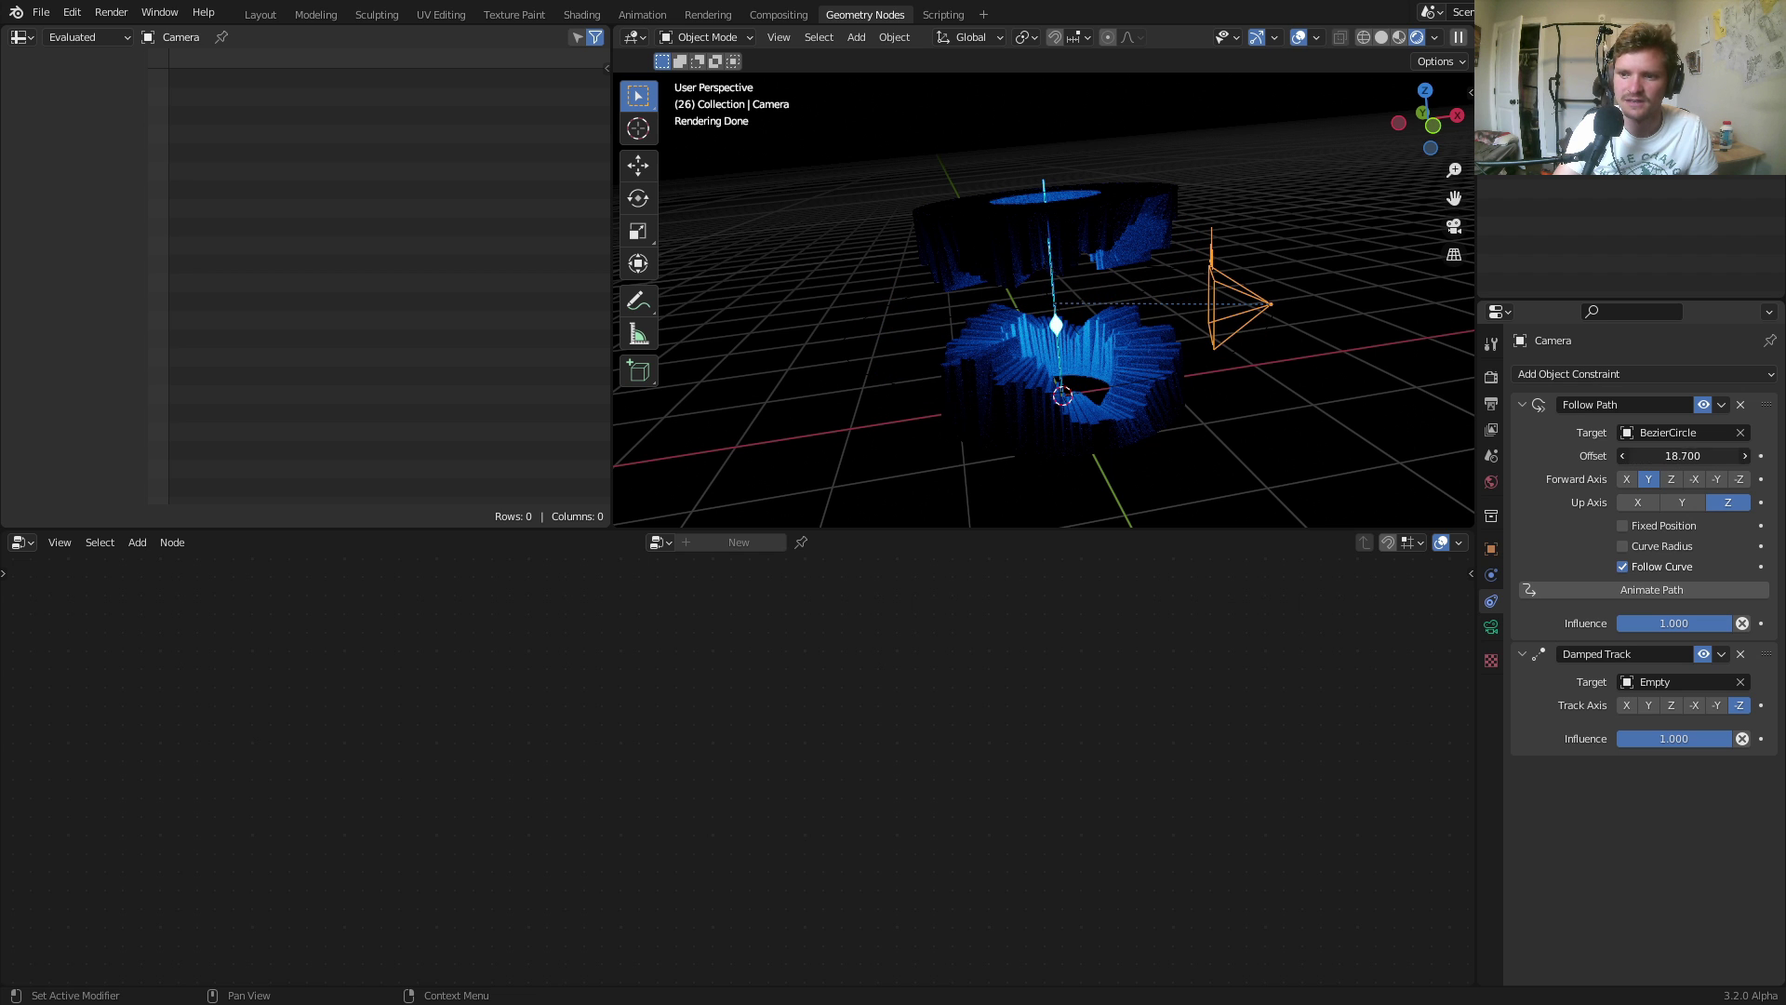
pyautogui.click(1666, 456)
pyautogui.write('#frame')
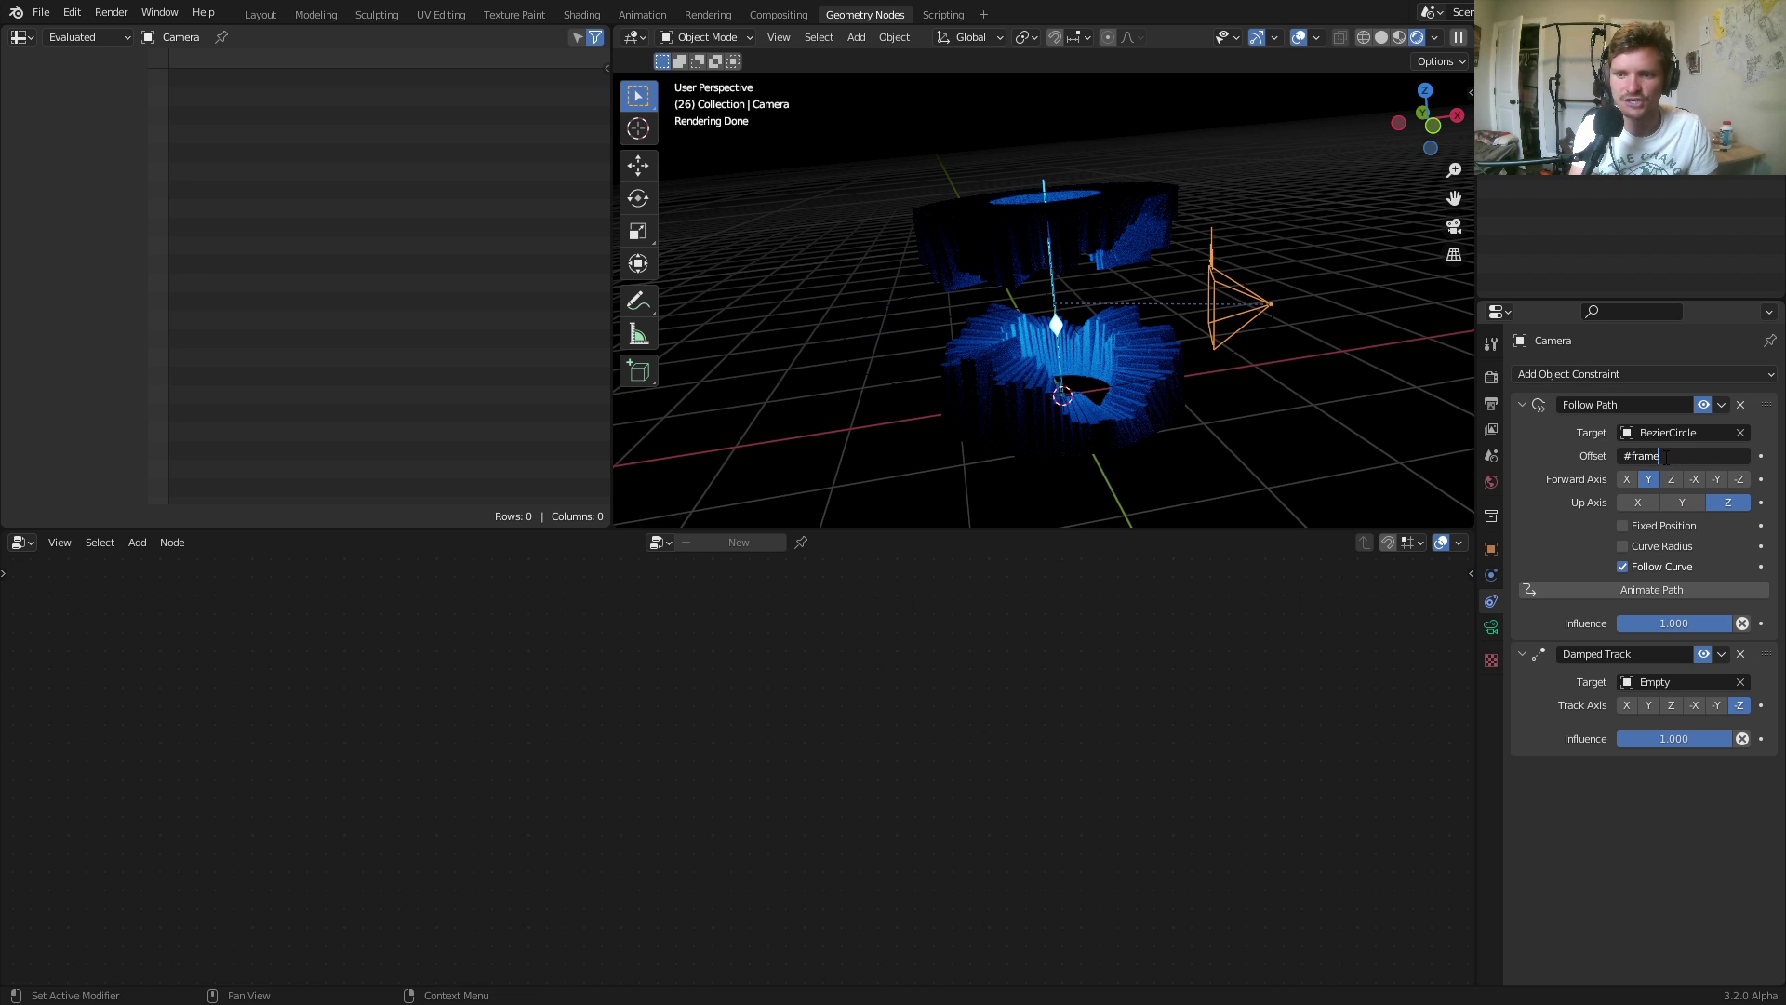
pyautogui.press('Return')
# Play back the animation through the camera view and hide the viewport overlays.
pyautogui.press('space')
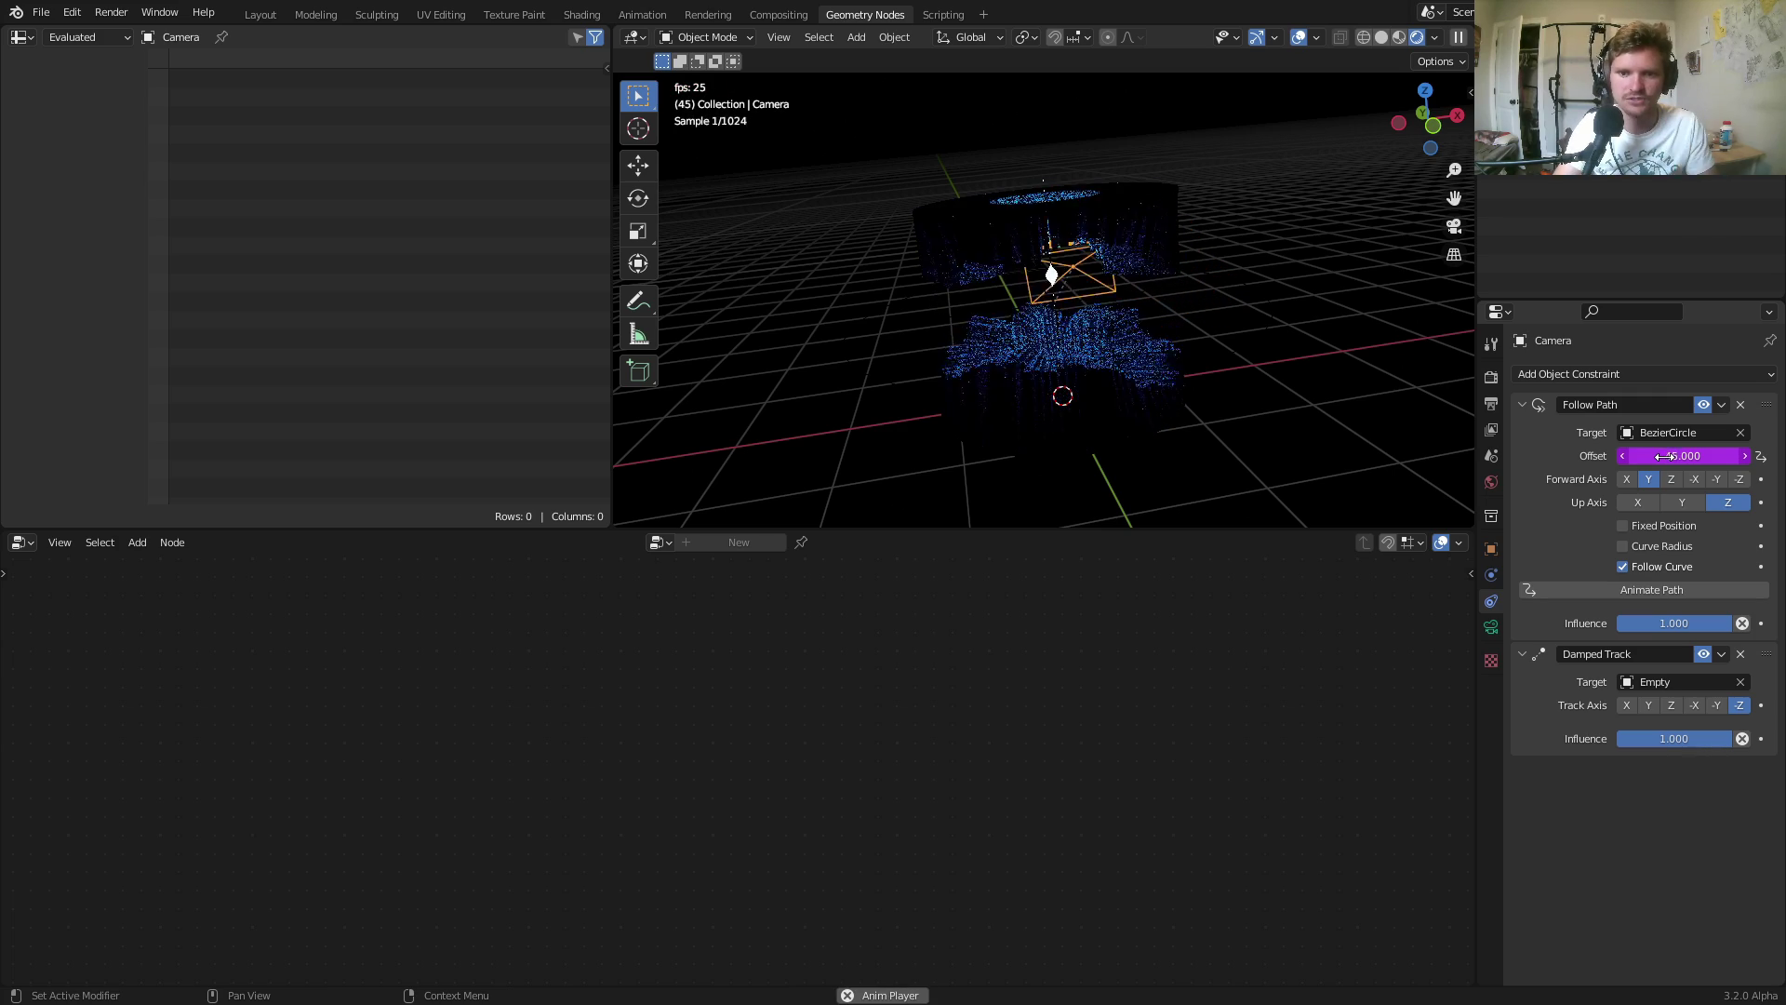
pyautogui.click(1454, 226)
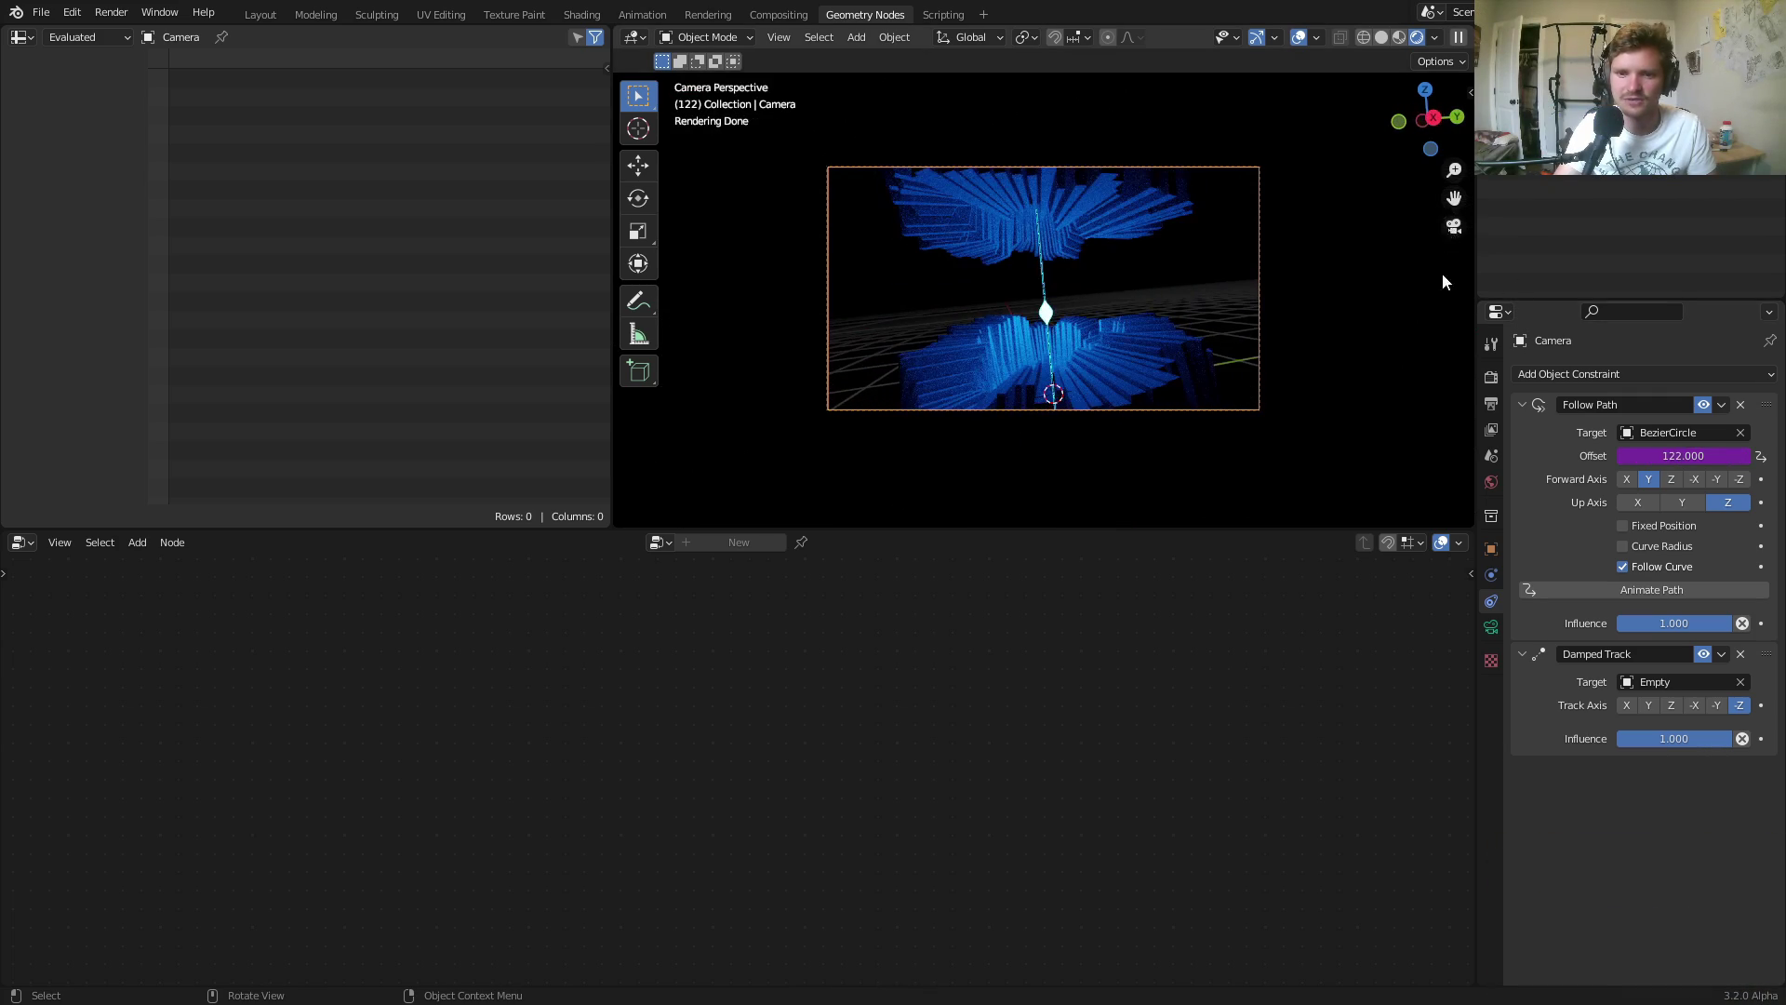
pyautogui.scroll(1, 1442, 306)
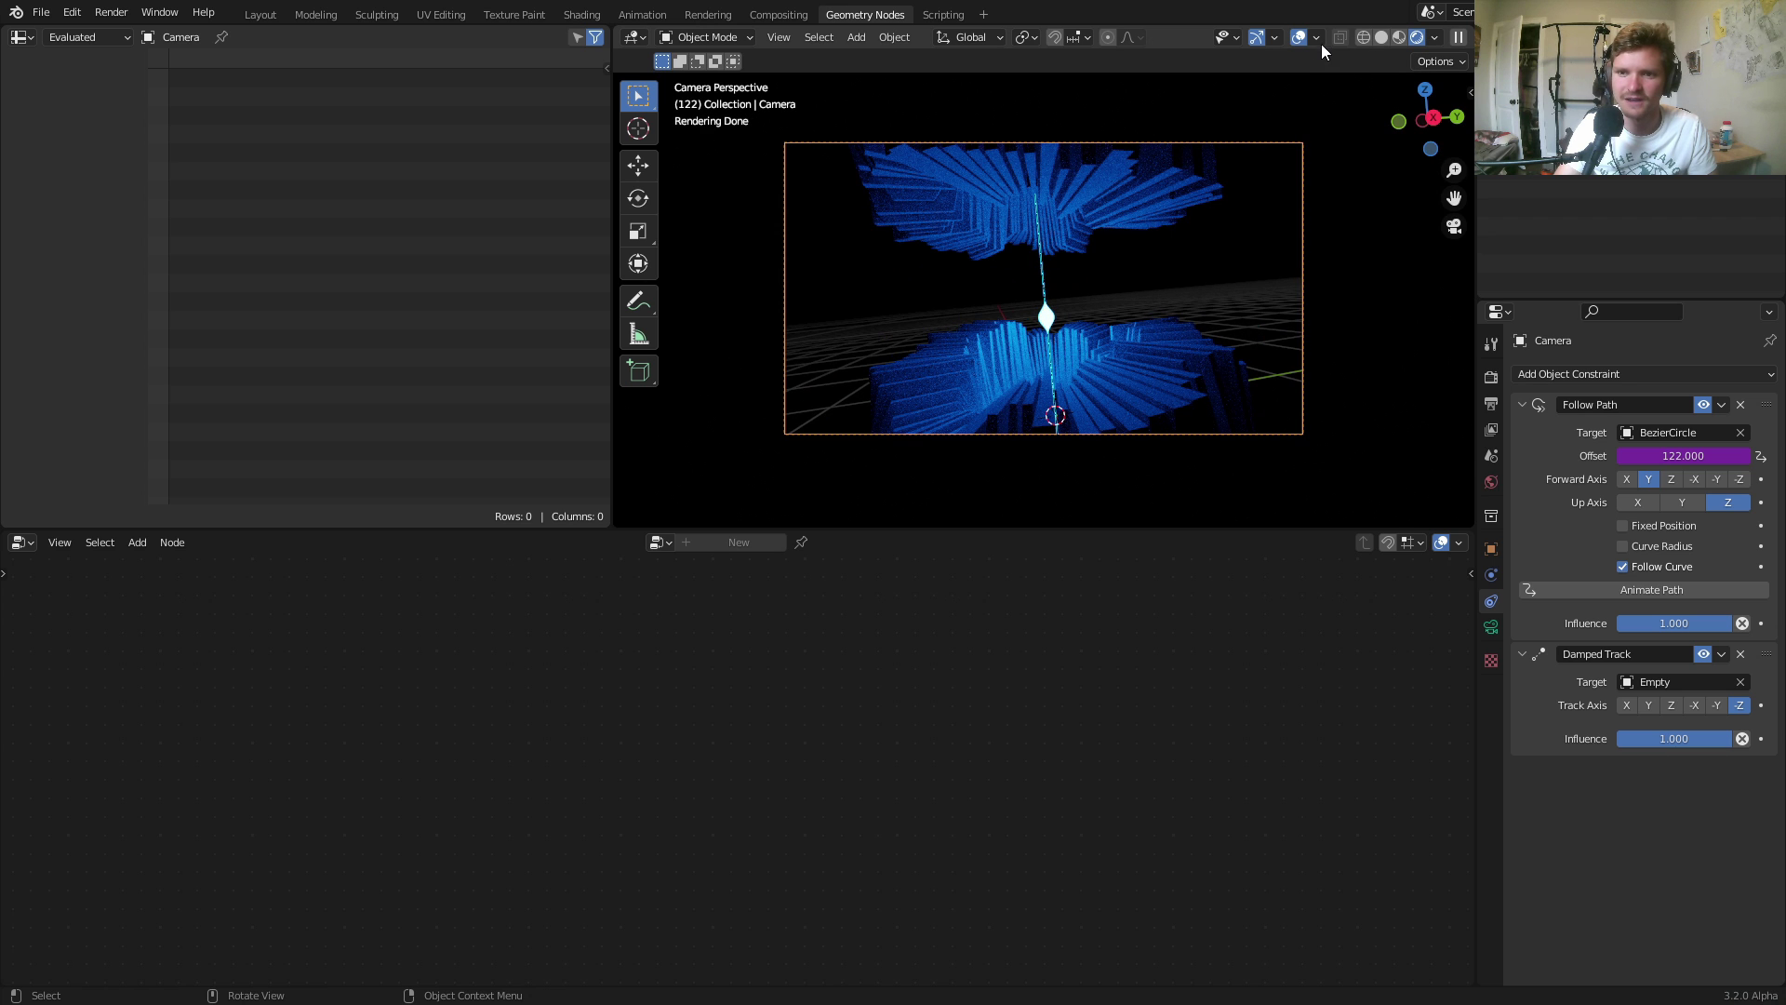
pyautogui.click(1301, 36)
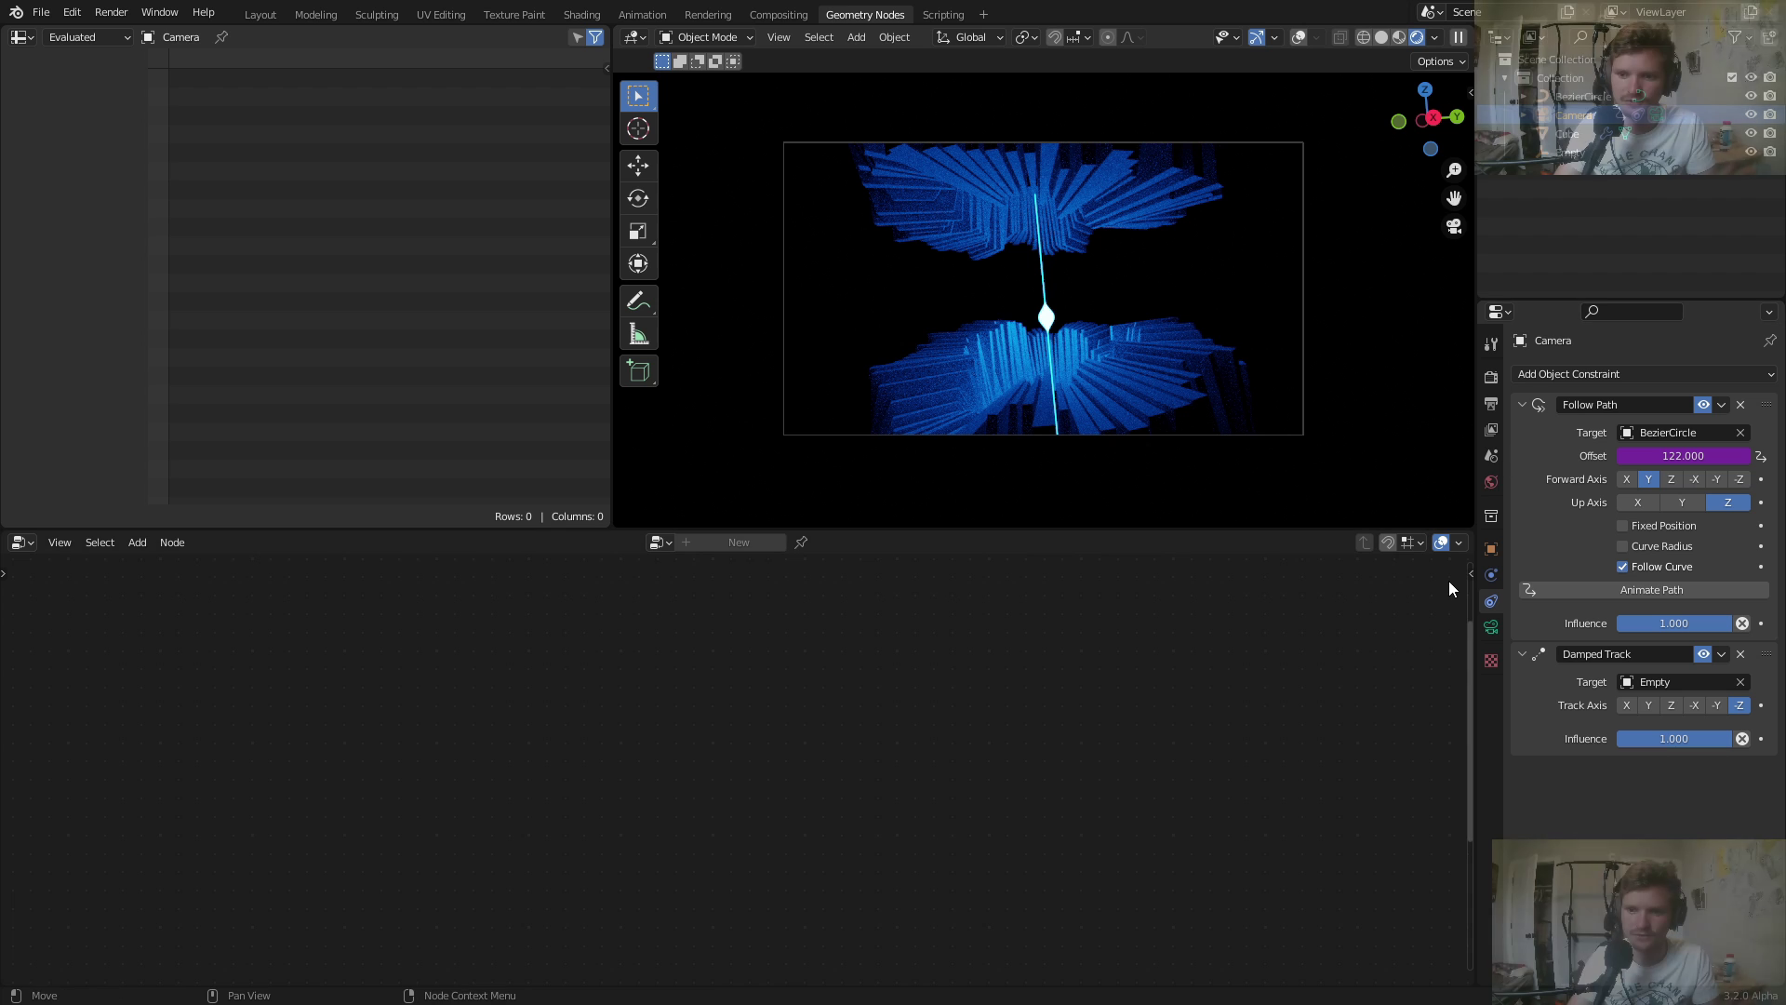
# Enable the camera's Depth of Field and set the Empty as its focus object.
pyautogui.click(1492, 627)
pyautogui.scroll(-4, 1589, 777)
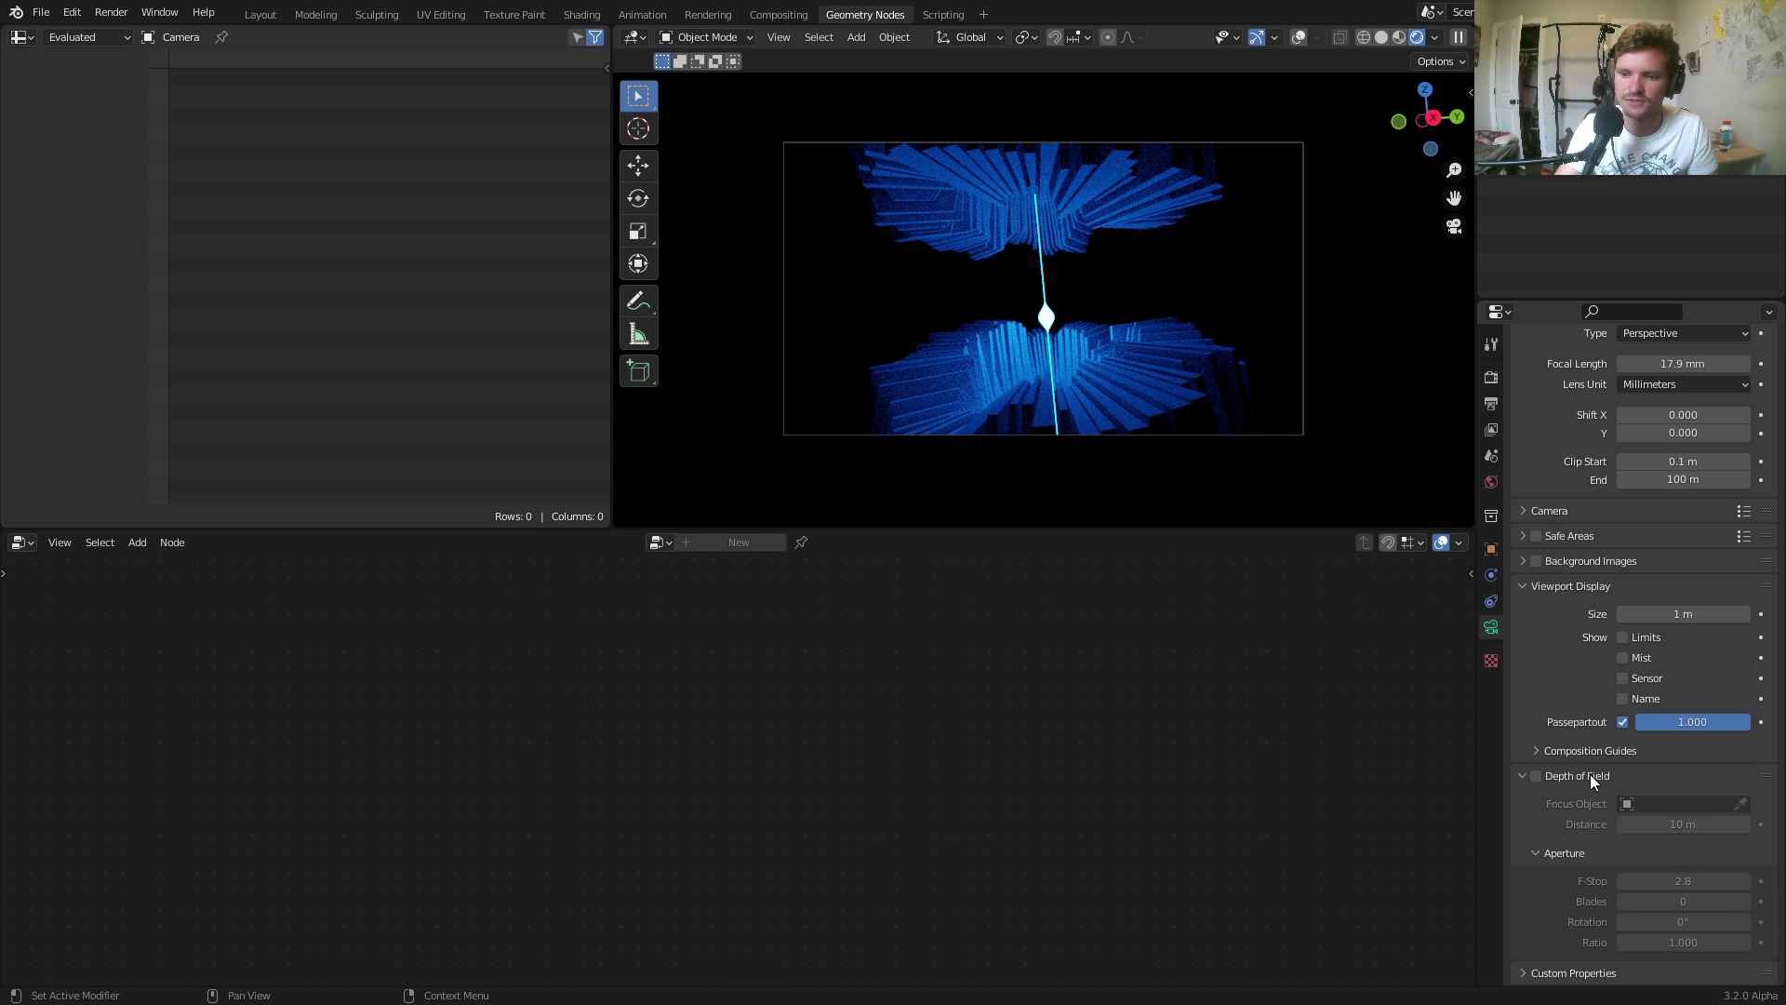
pyautogui.click(1536, 776)
pyautogui.click(1661, 801)
pyautogui.click(1642, 664)
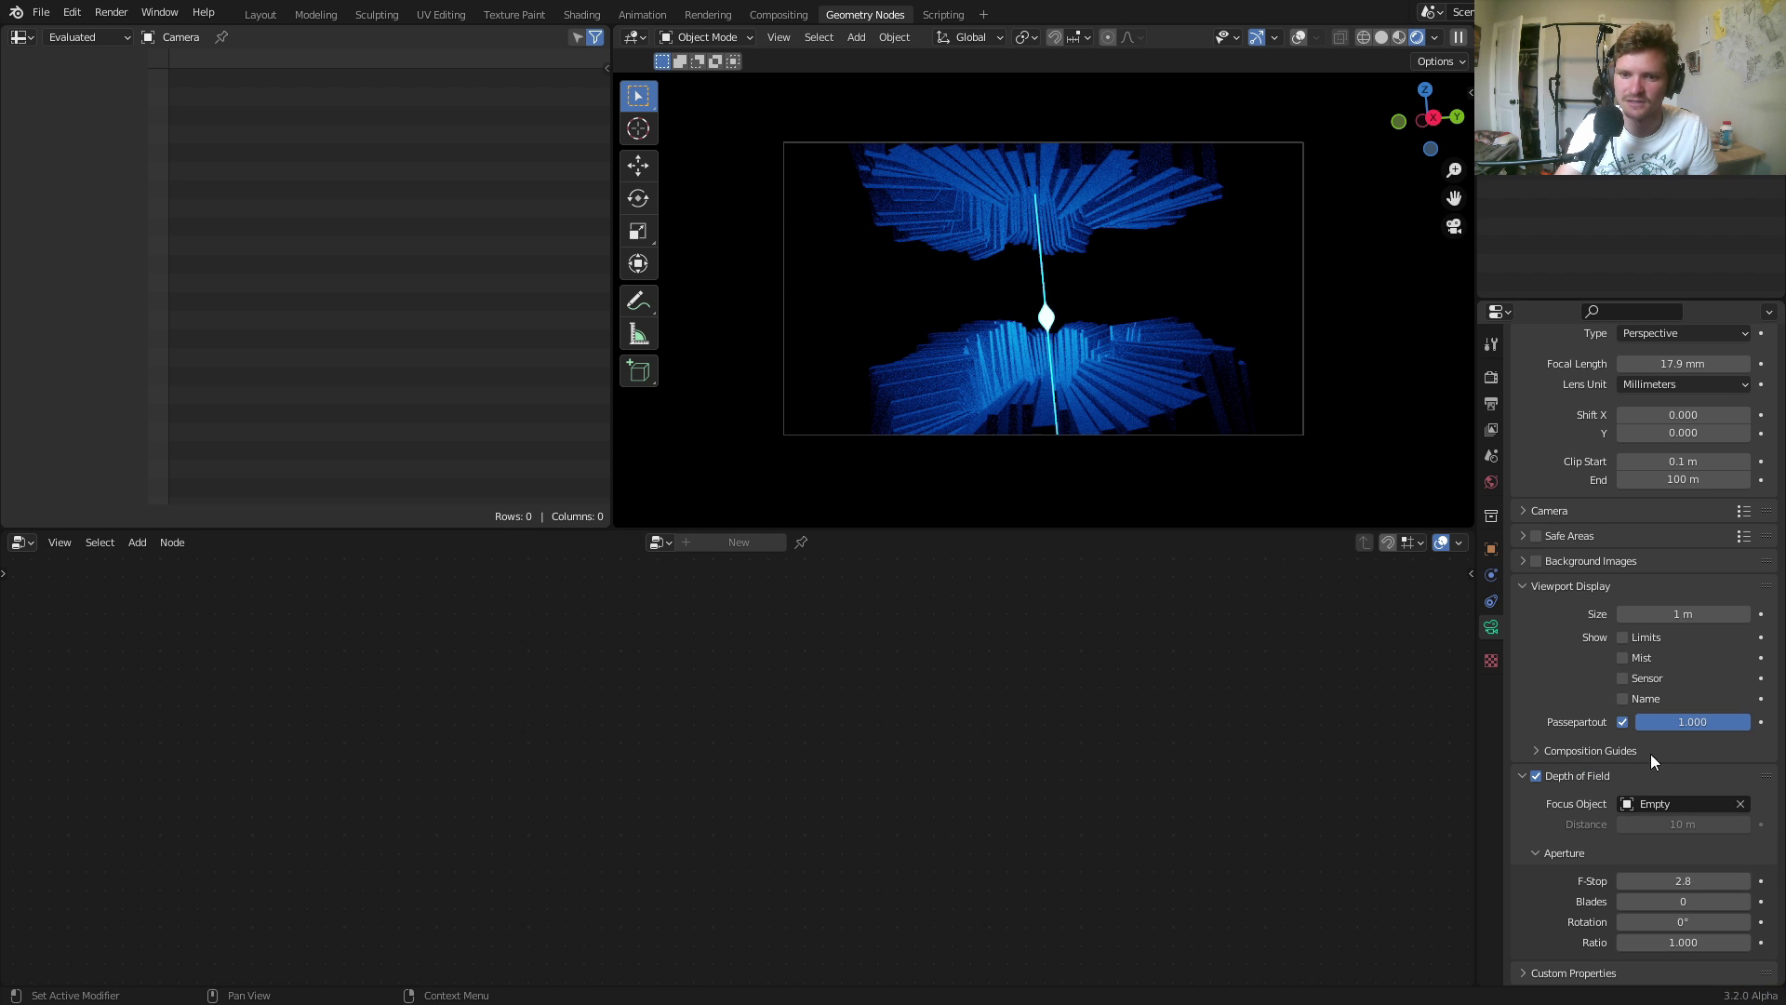
# Try an aperture F-Stop of 0.1, settle on 0.2, and play back the animation.
pyautogui.click(1686, 881)
pyautogui.write('.1')
pyautogui.press('Return')
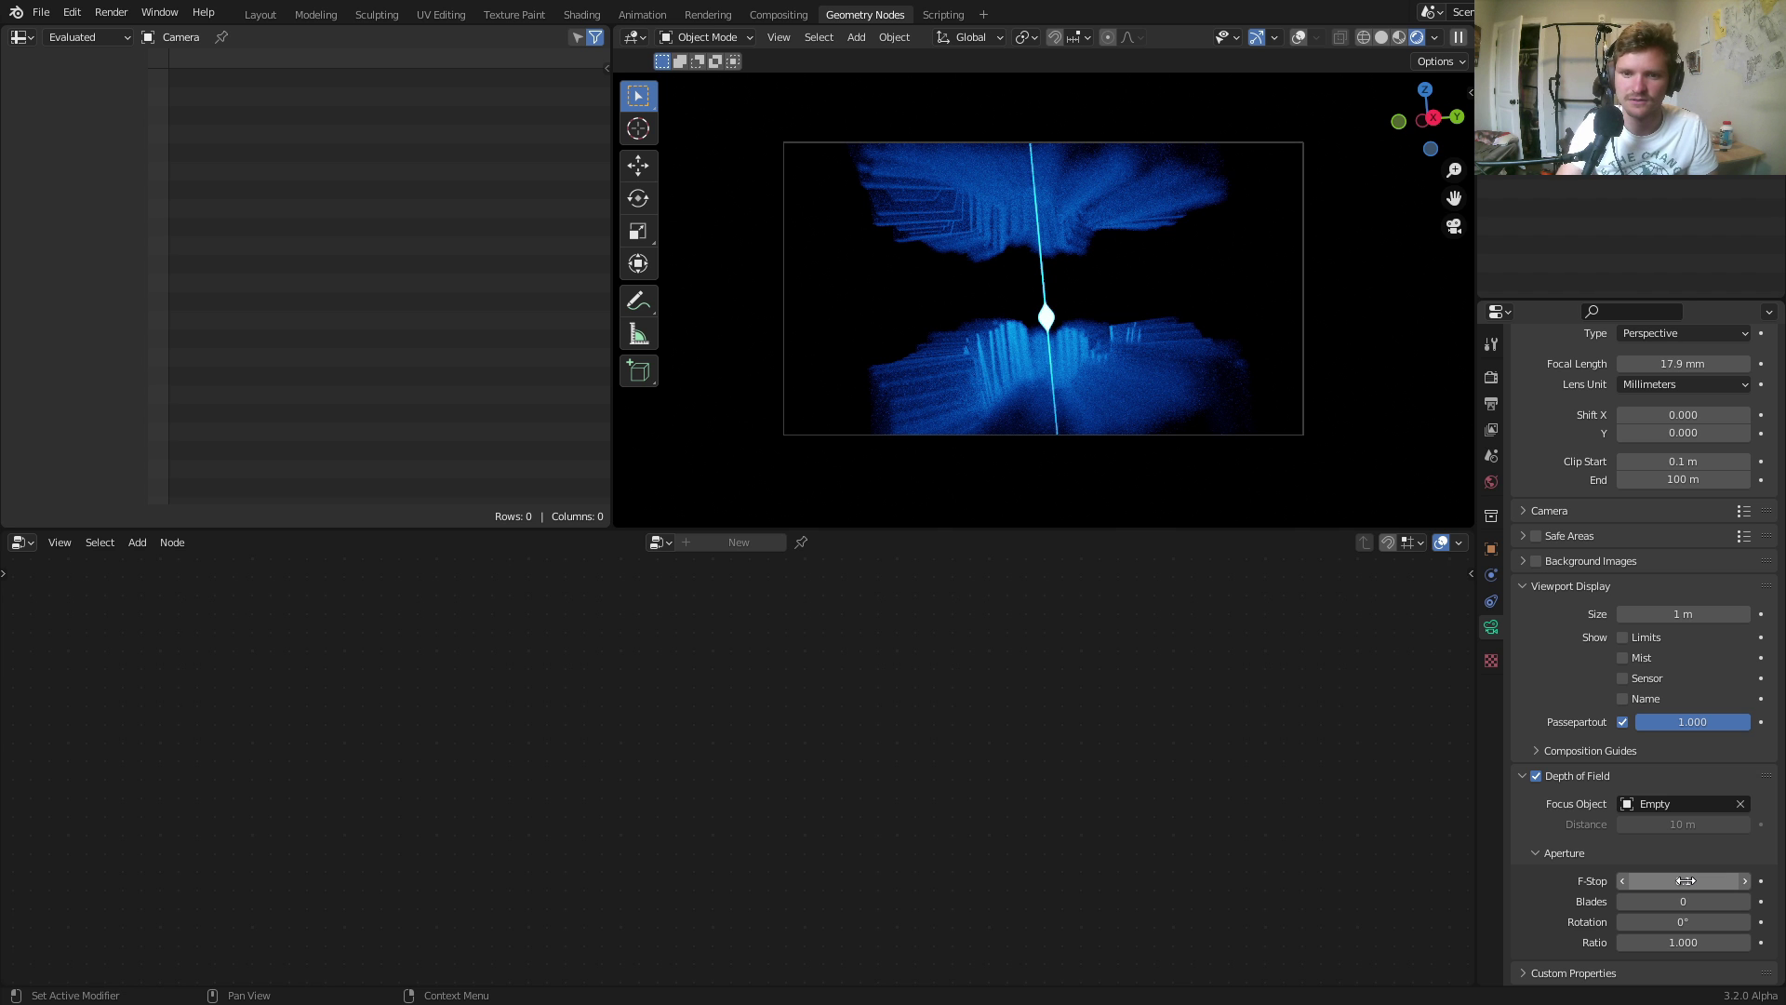
pyautogui.write('.2')
pyautogui.press('Return')
pyautogui.press('space')
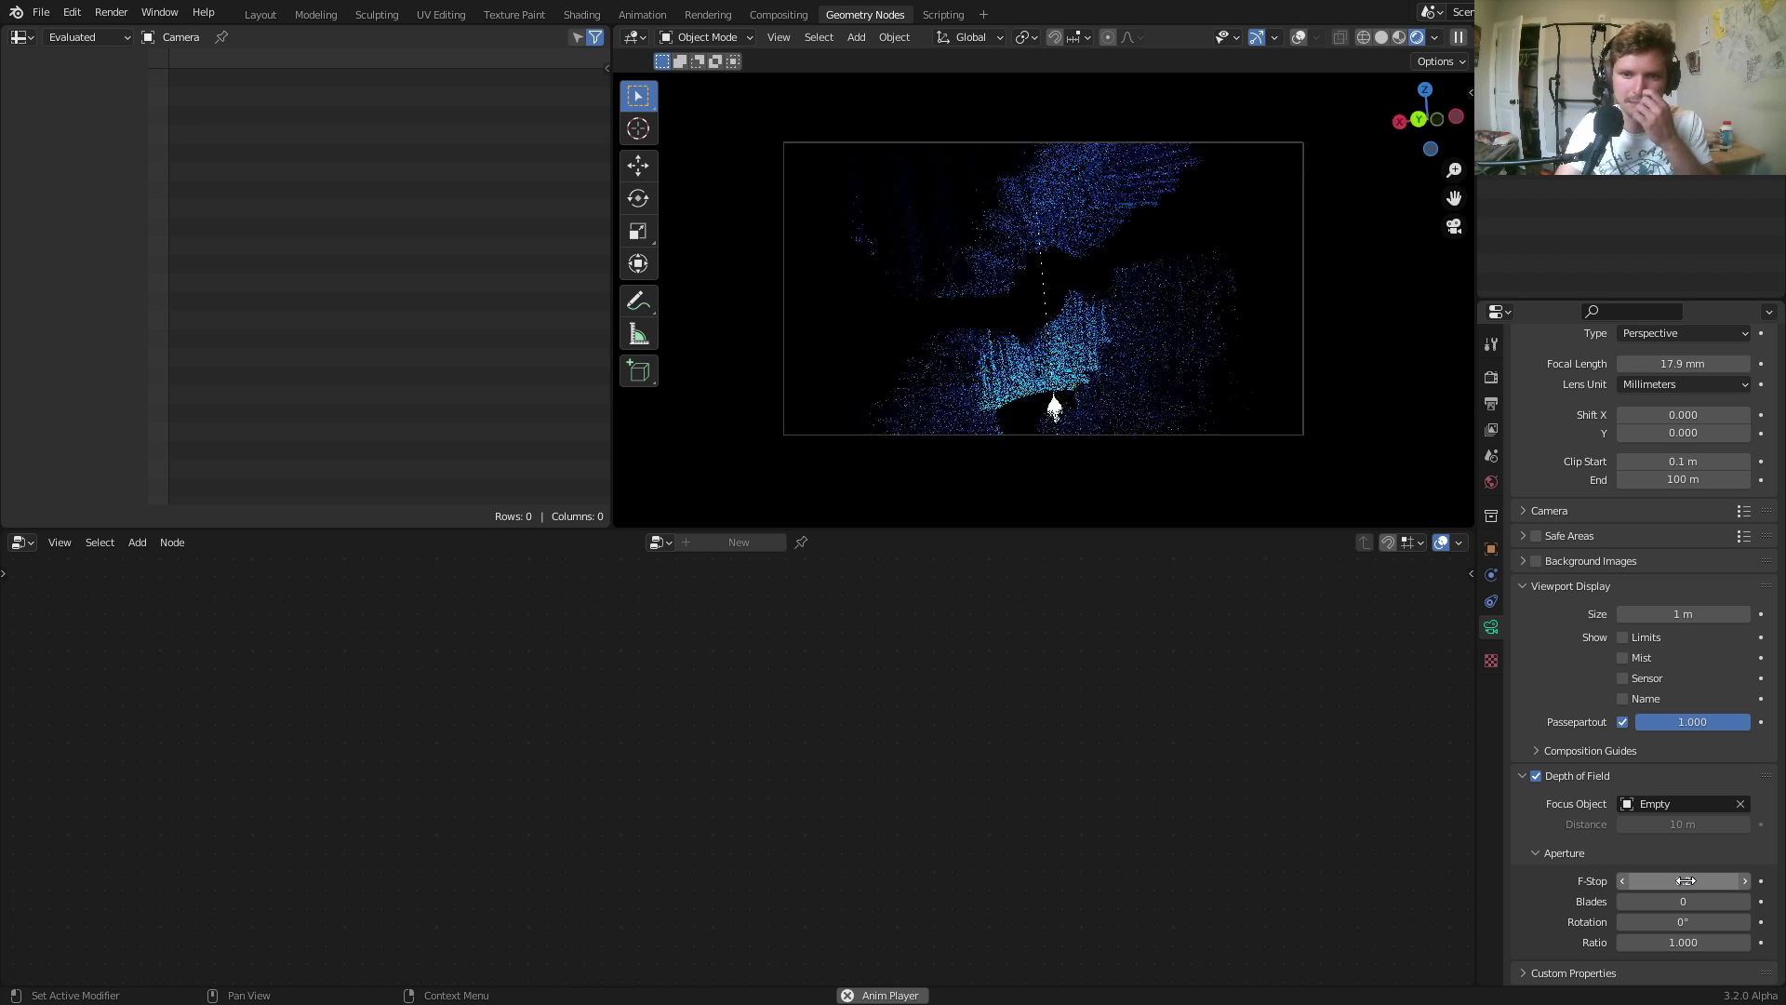
# Enable Motion Blur in the Cycles render settings and expand its options.
pyautogui.click(1491, 376)
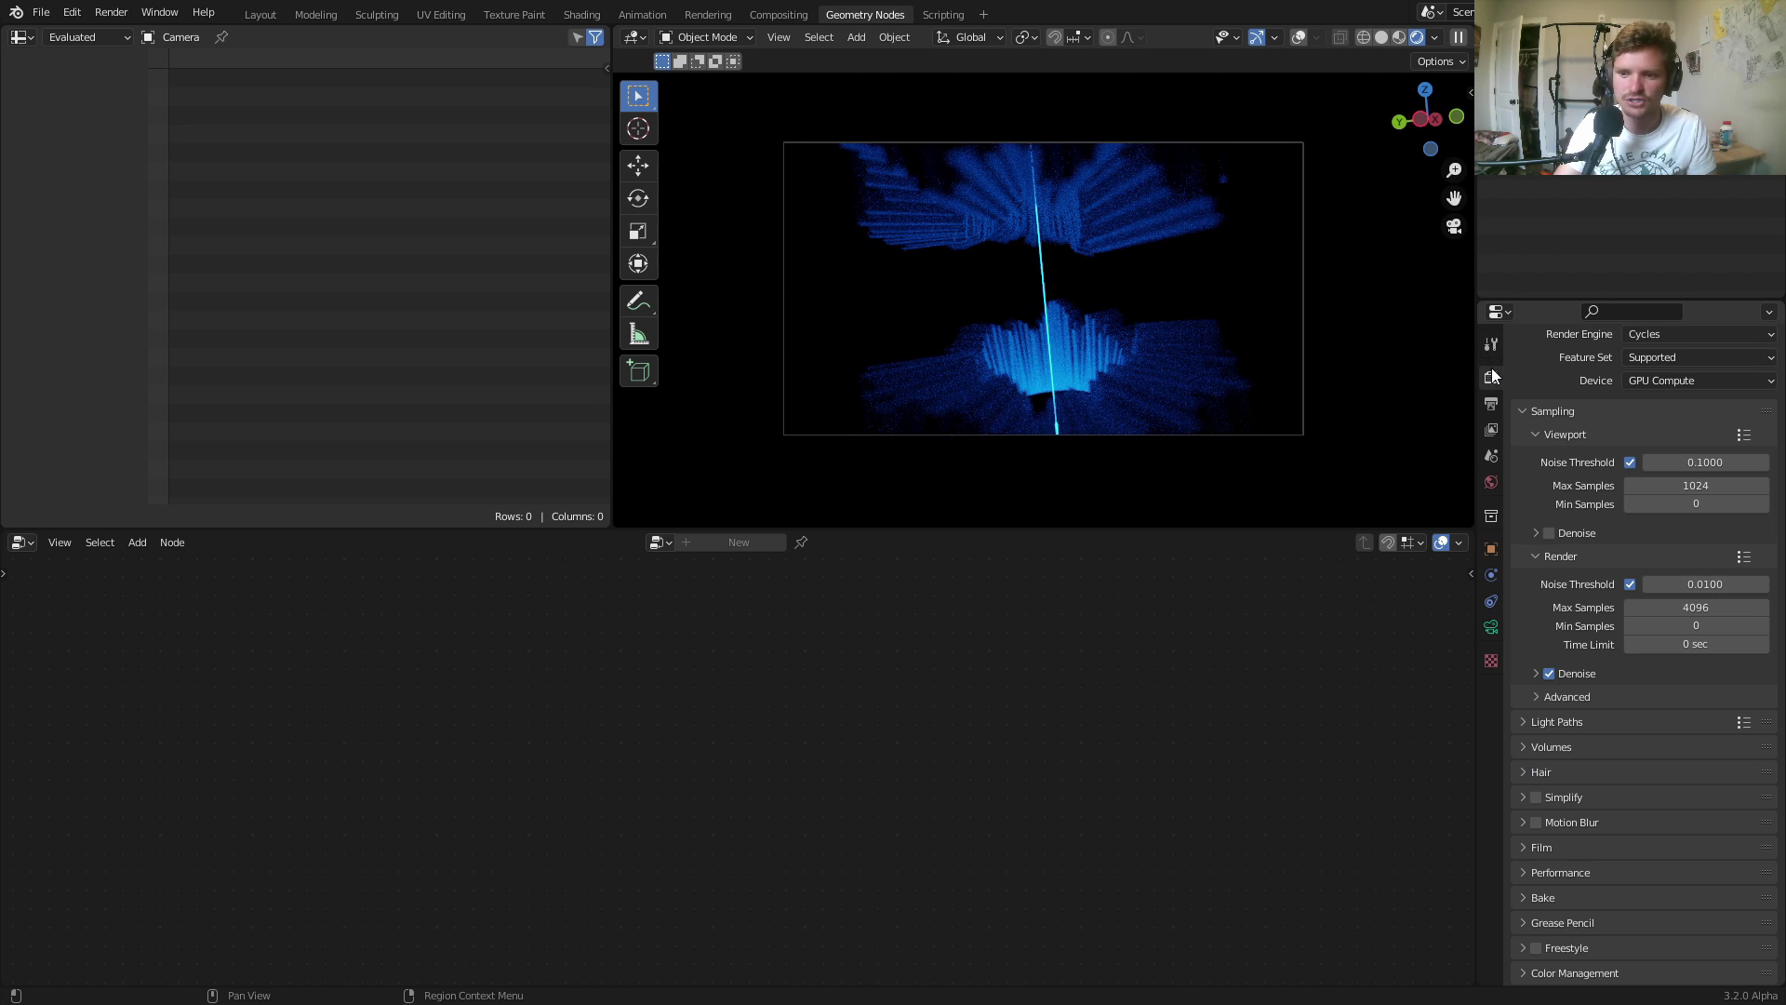
pyautogui.click(1537, 822)
pyautogui.click(1572, 821)
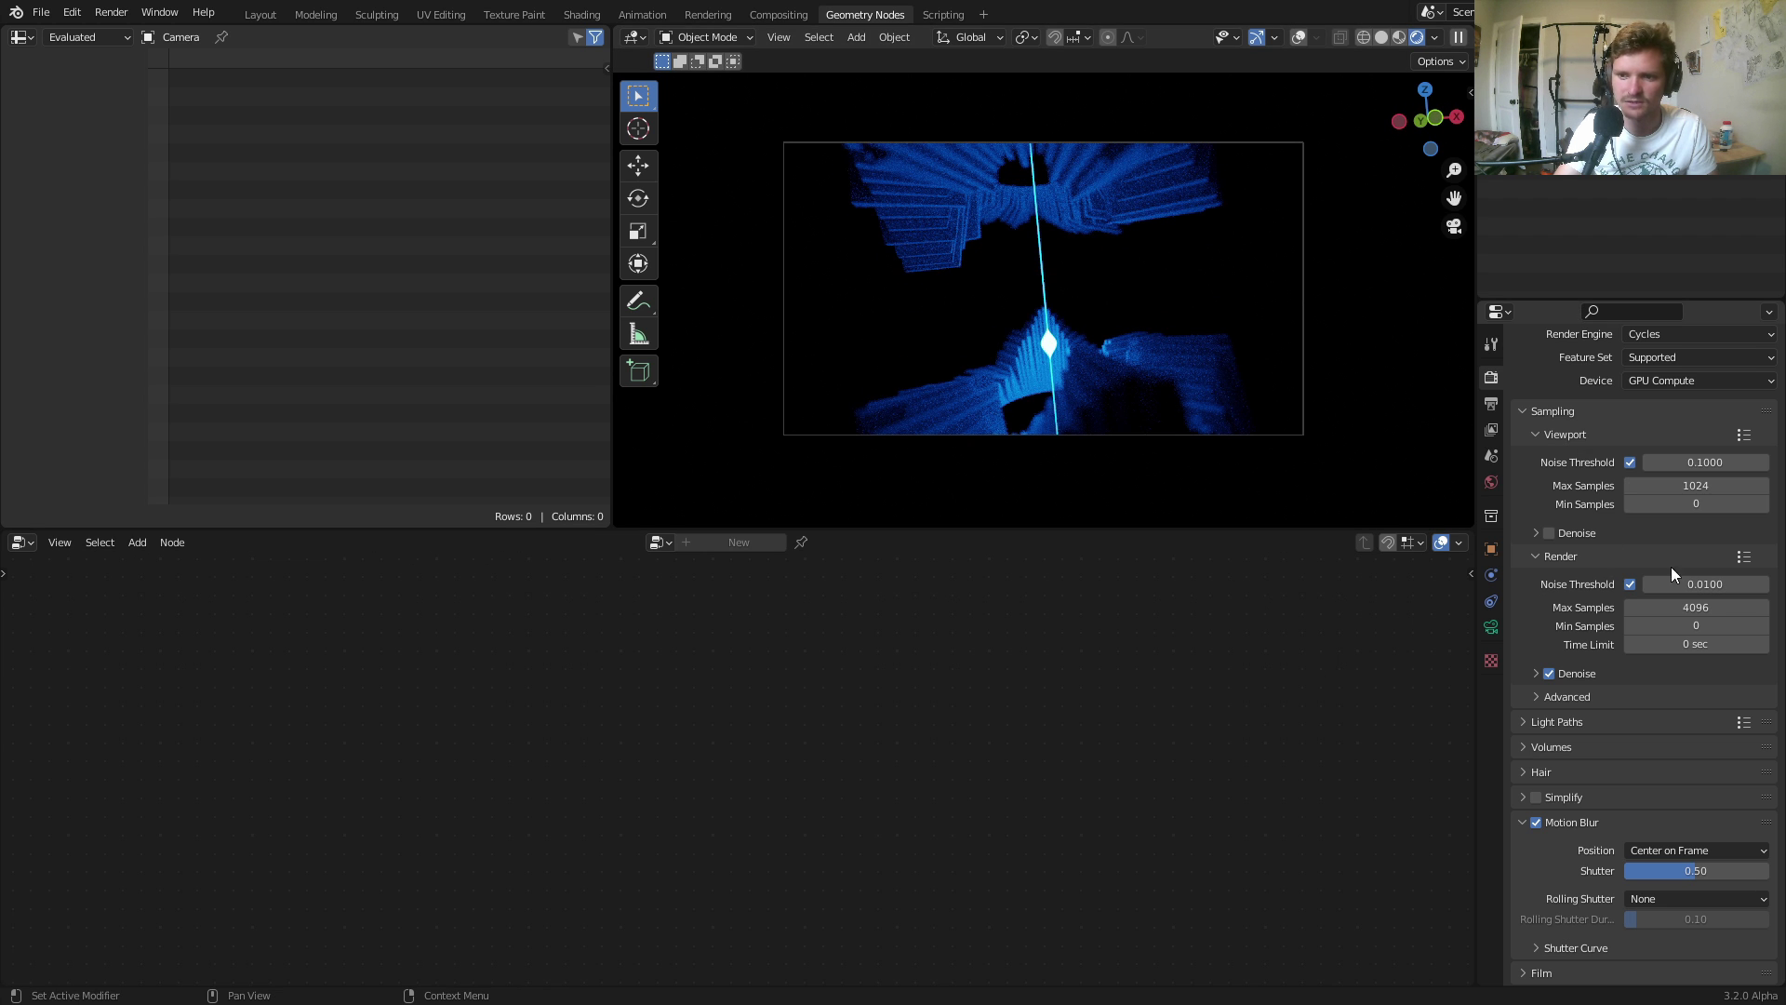
# Set the render Max Samples to 200 and test-render the current frame.
pyautogui.click(1683, 607)
pyautogui.write('200')
pyautogui.press('Return')
pyautogui.press('F12')
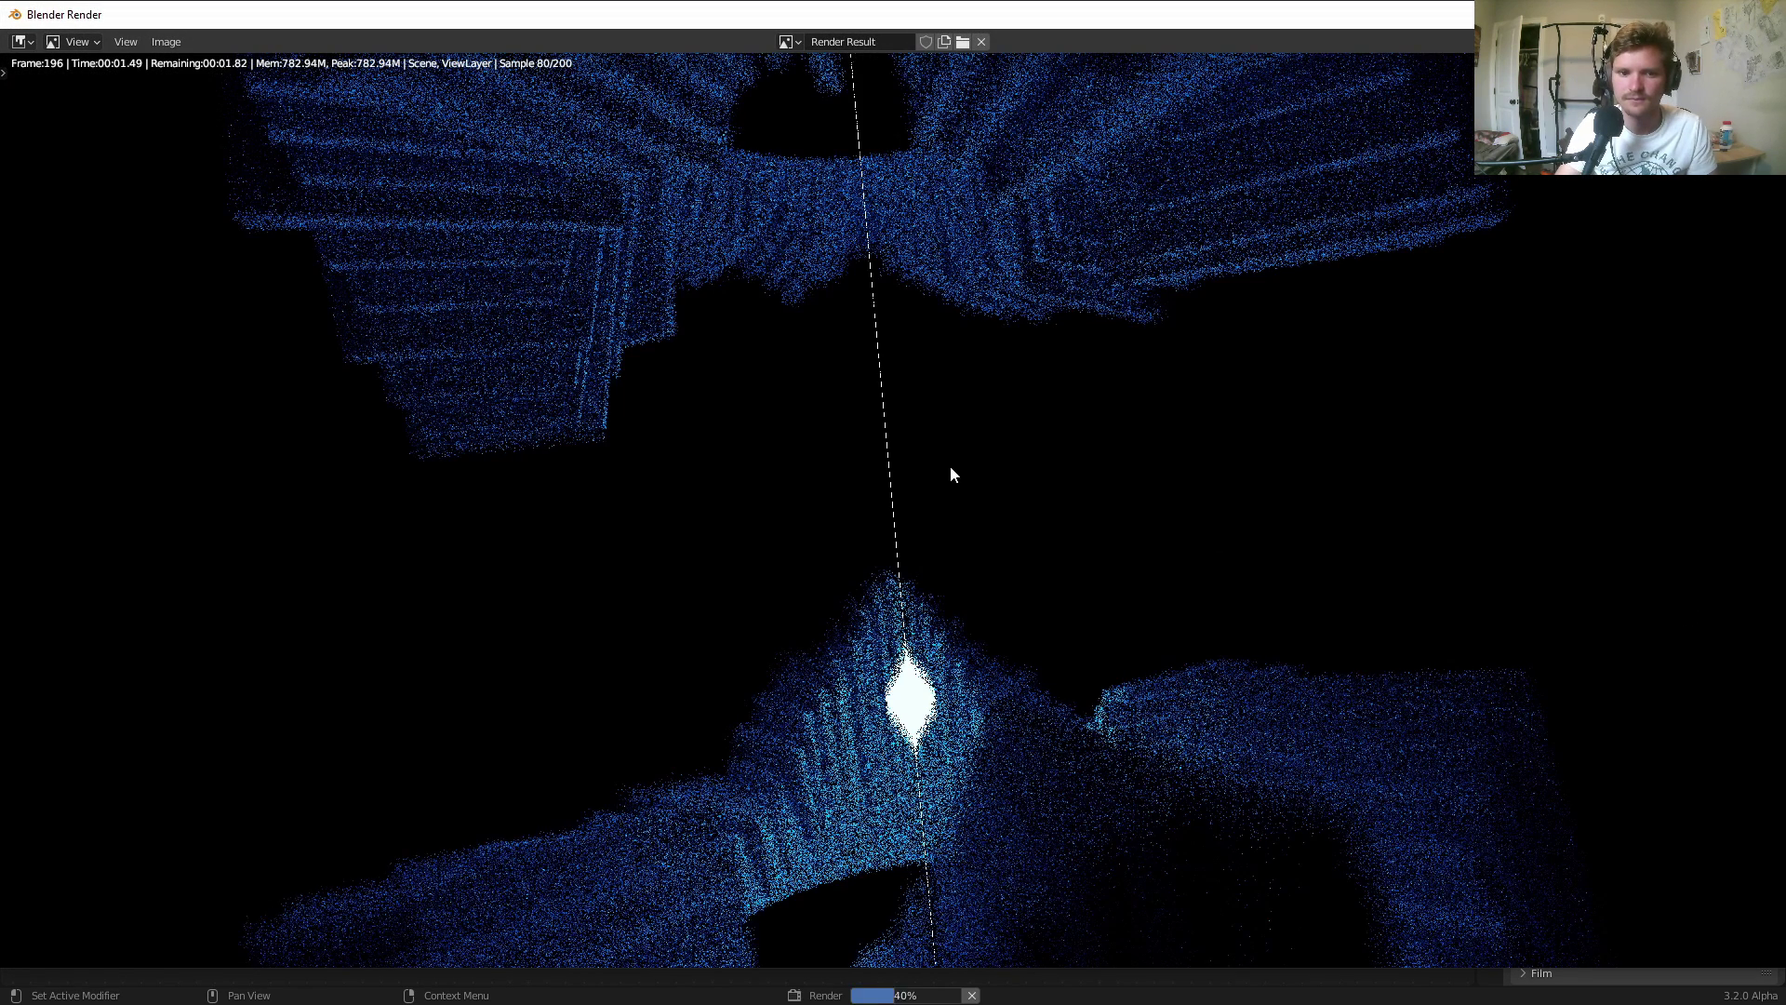
pyautogui.scroll(-2, 951, 474)
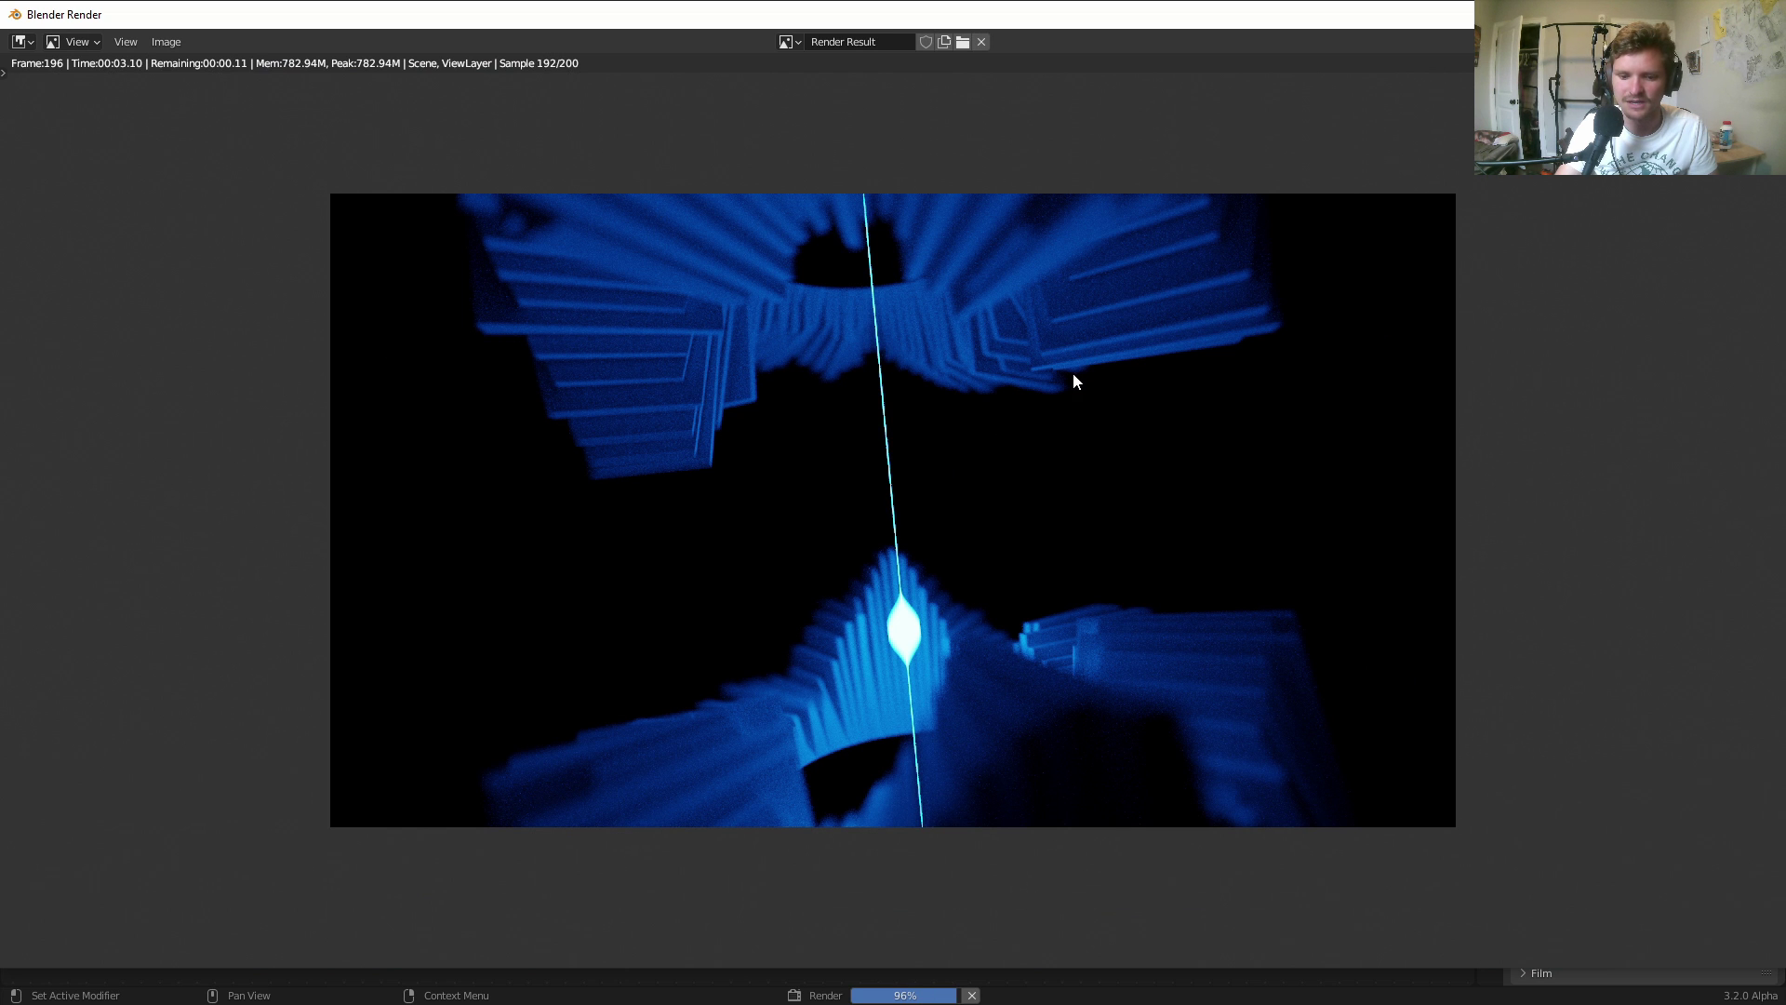
pyautogui.click(1764, 14)
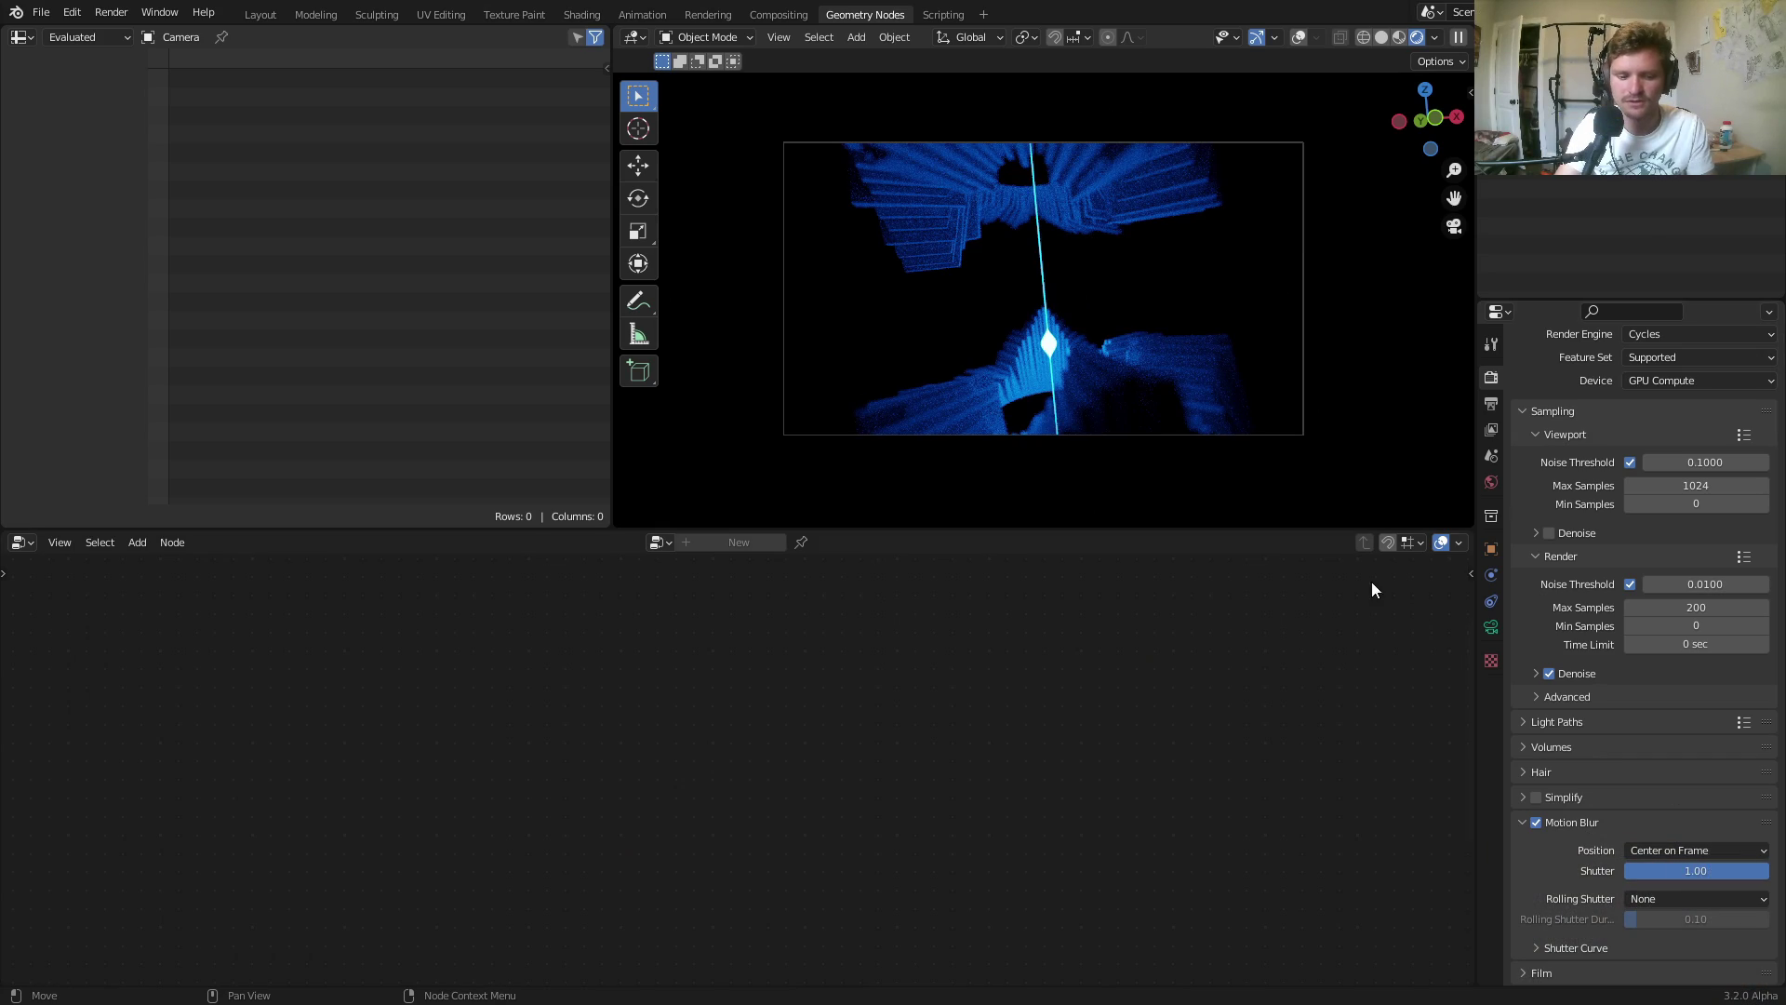
# Render the current frame again with the motion blur Shutter at 1.00 and inspect the blur.
pyautogui.press('F12')
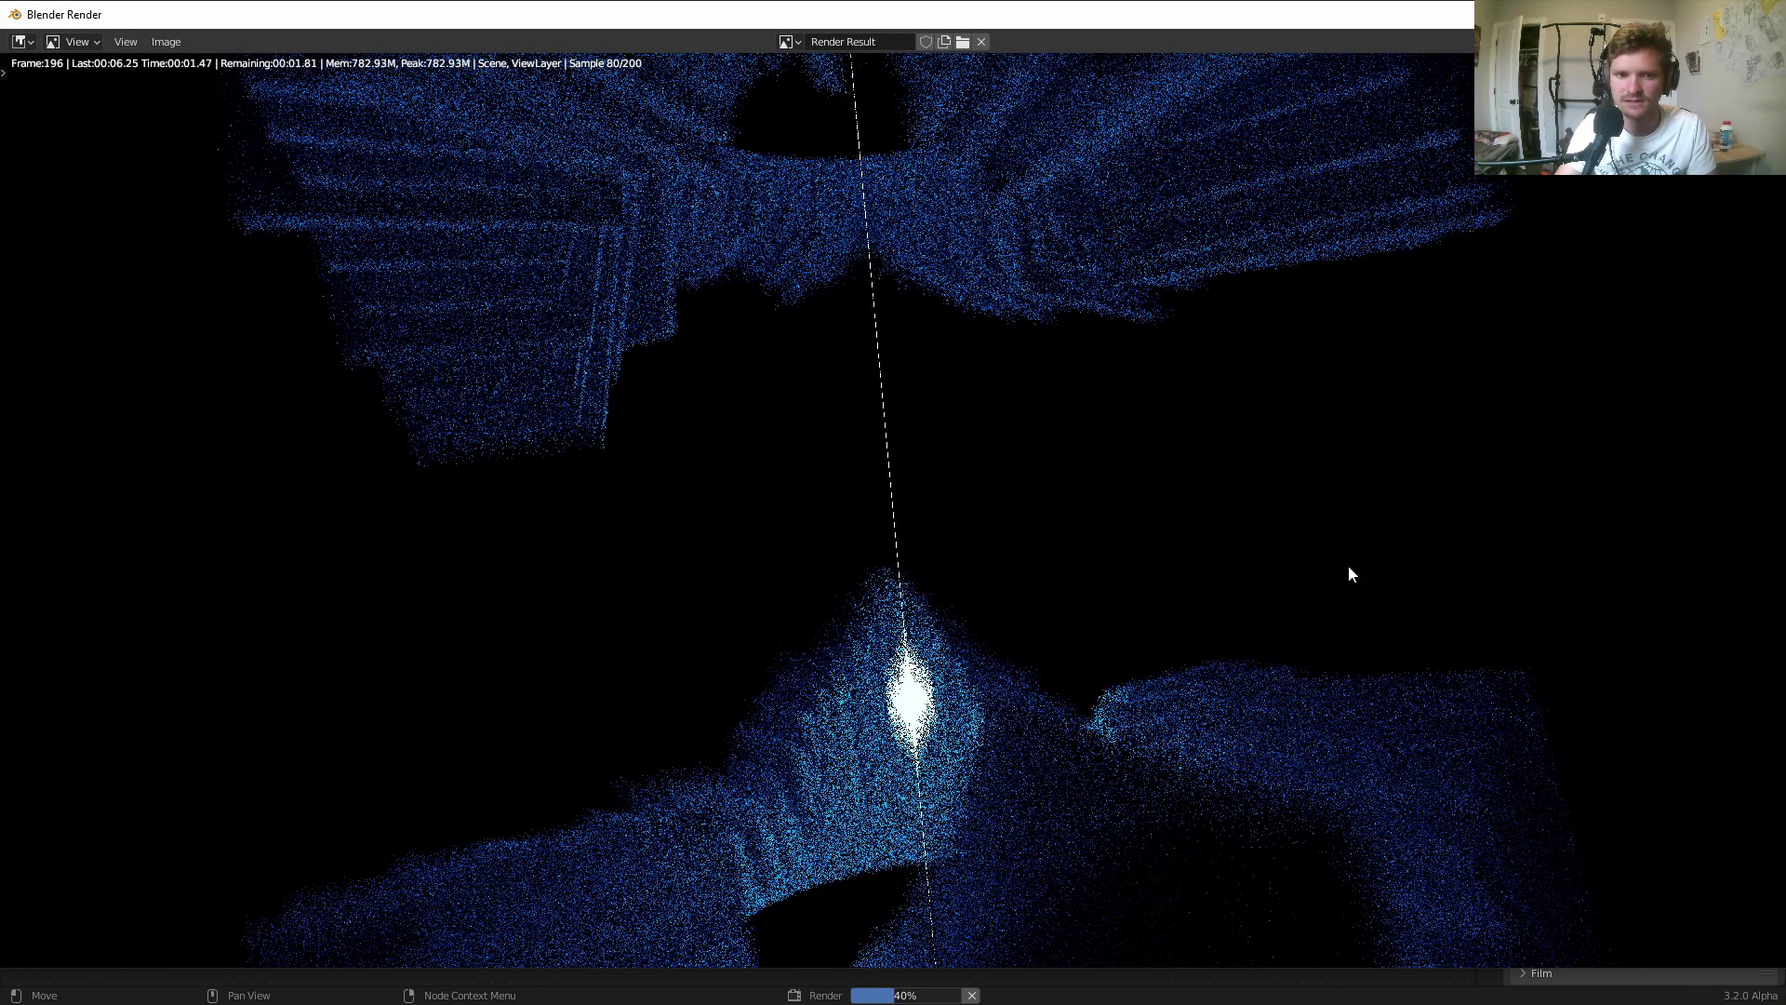
pyautogui.scroll(-2, 1216, 521)
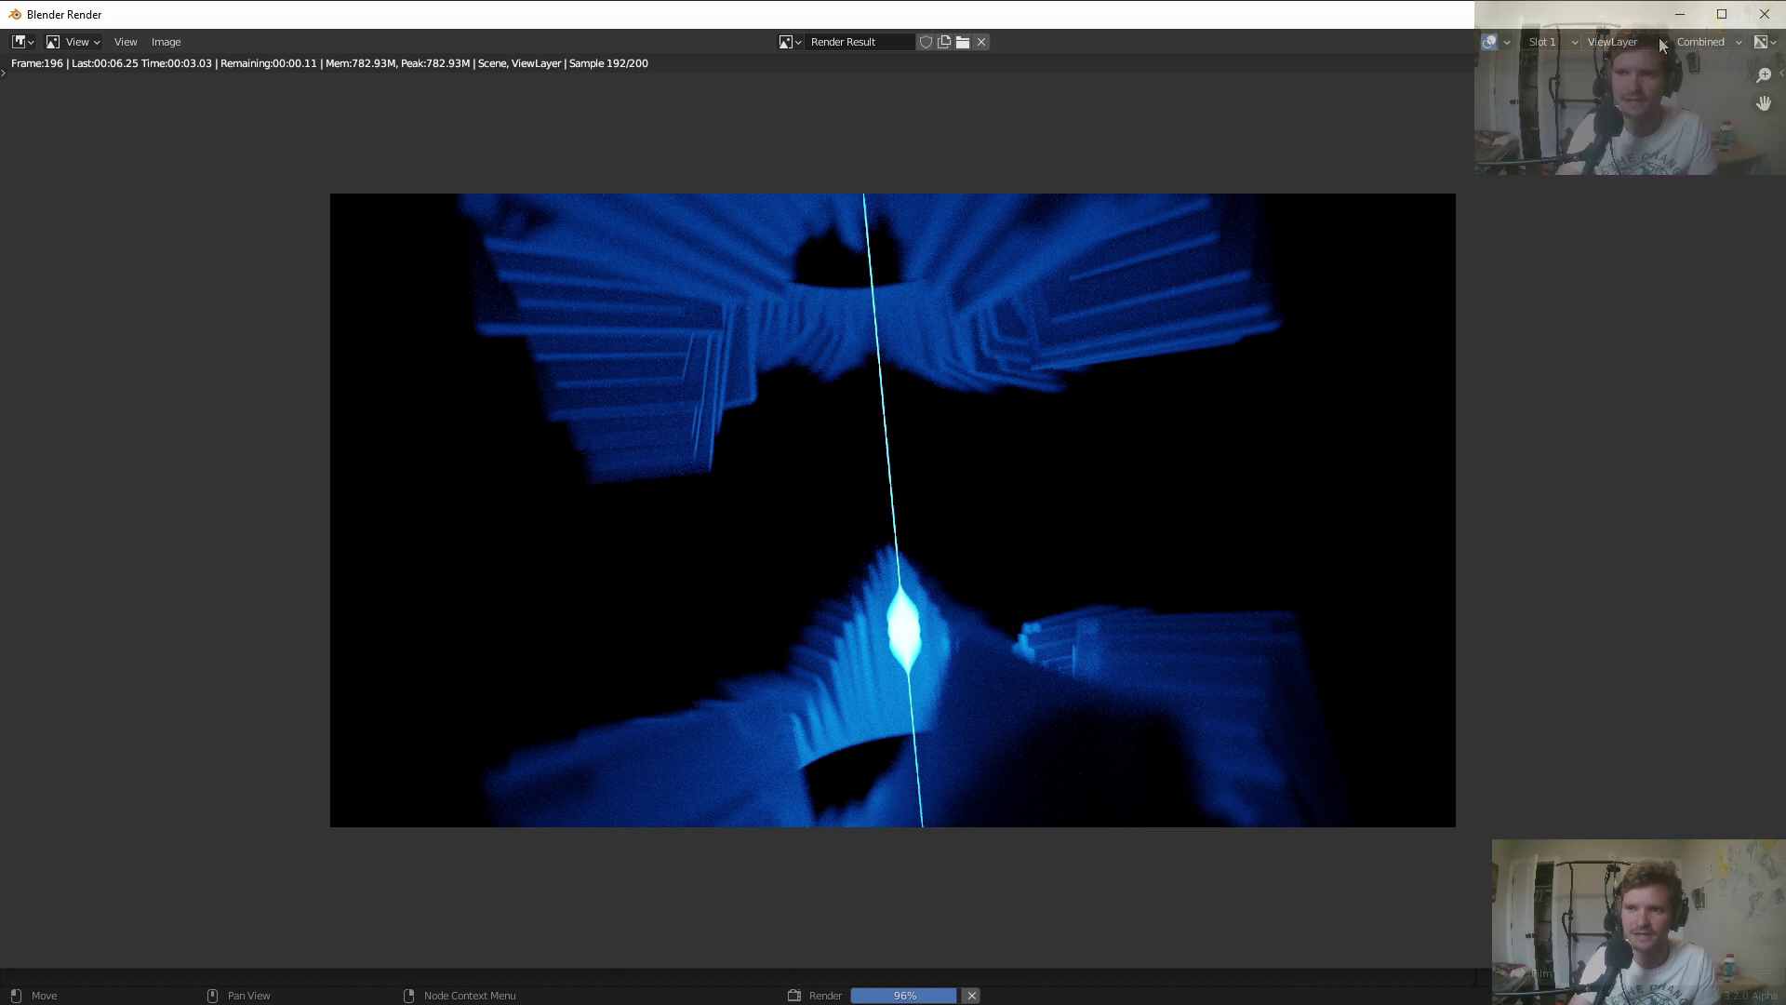
pyautogui.click(1768, 21)
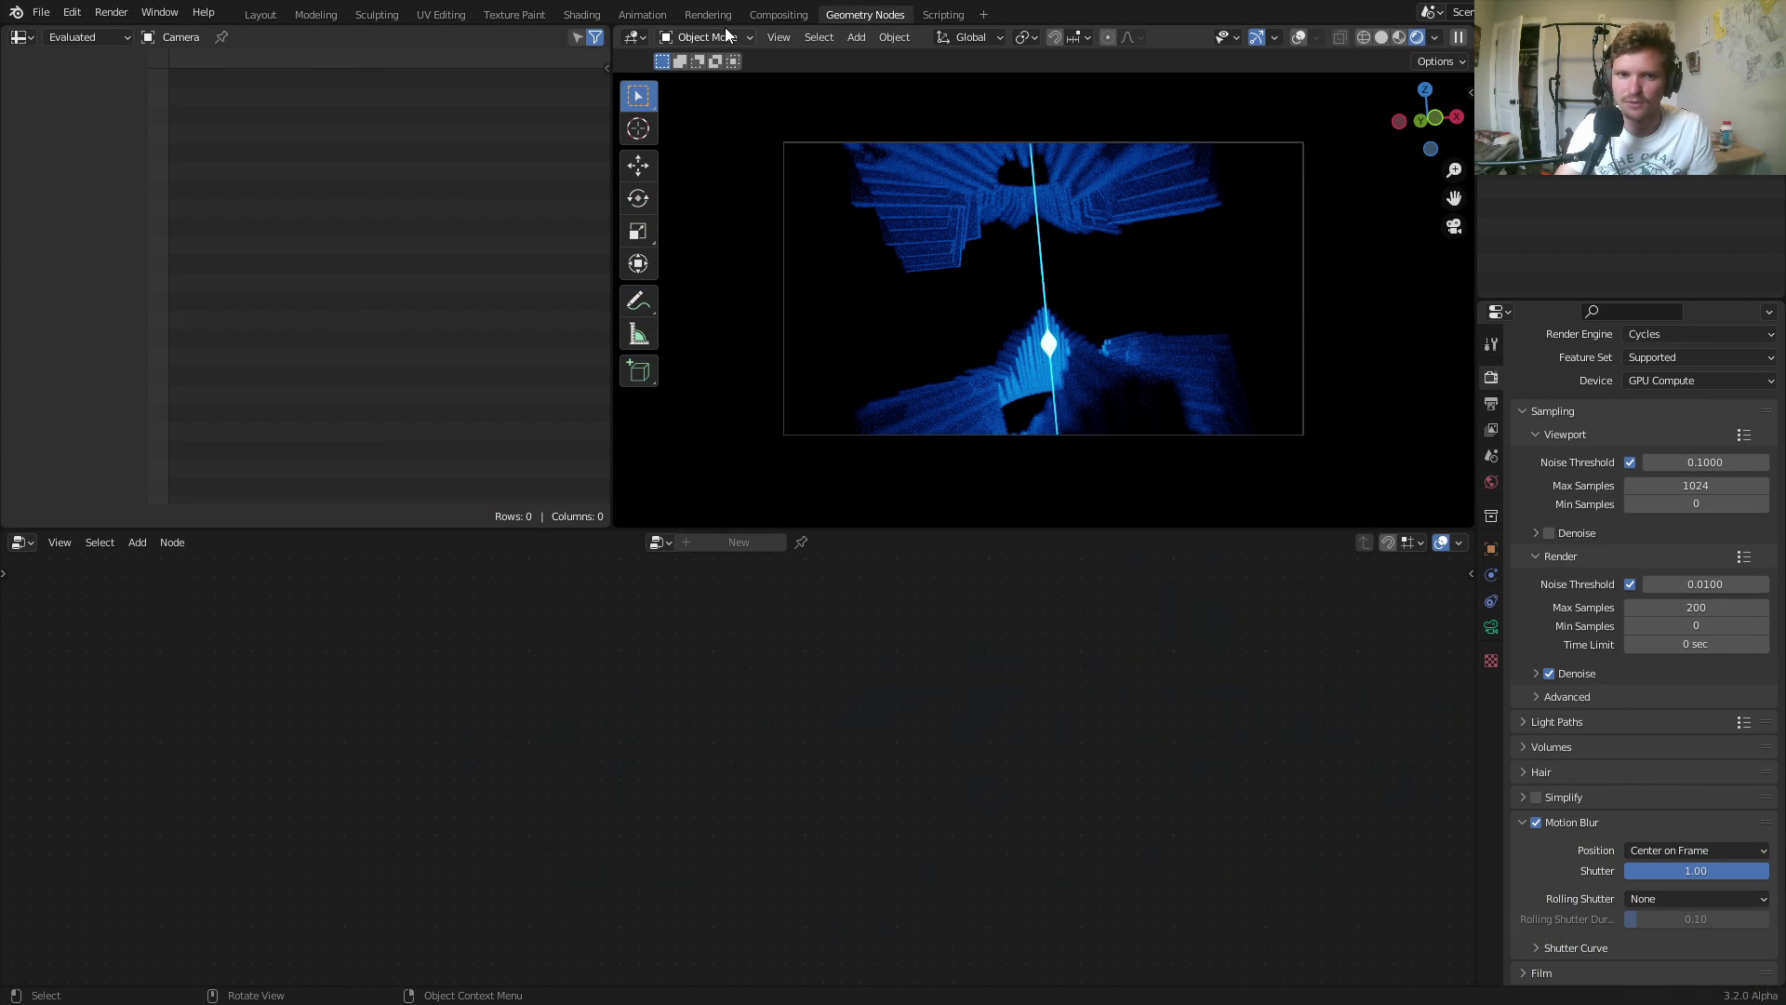
# Enable compositing nodes in the Compositing workspace and preview the Render Layers image through a Viewer node.
pyautogui.click(780, 14)
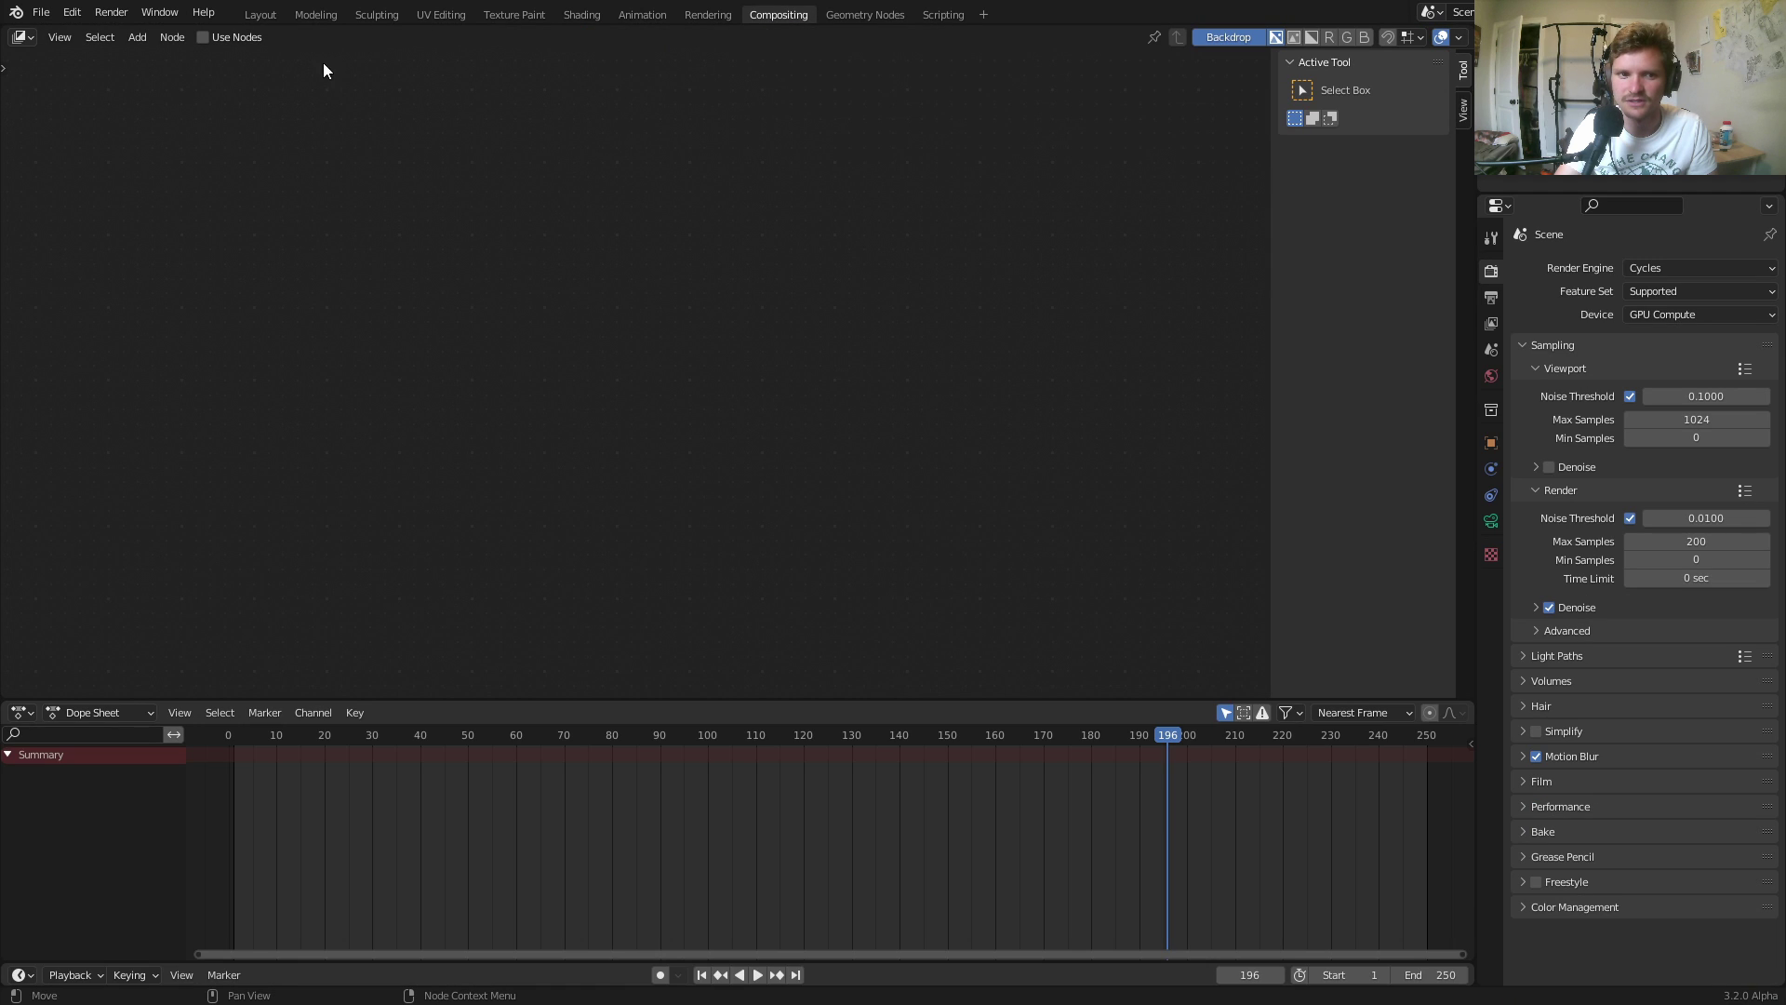
pyautogui.click(219, 38)
pyautogui.moveTo(495, 272); pyautogui.dragTo(131, 216)
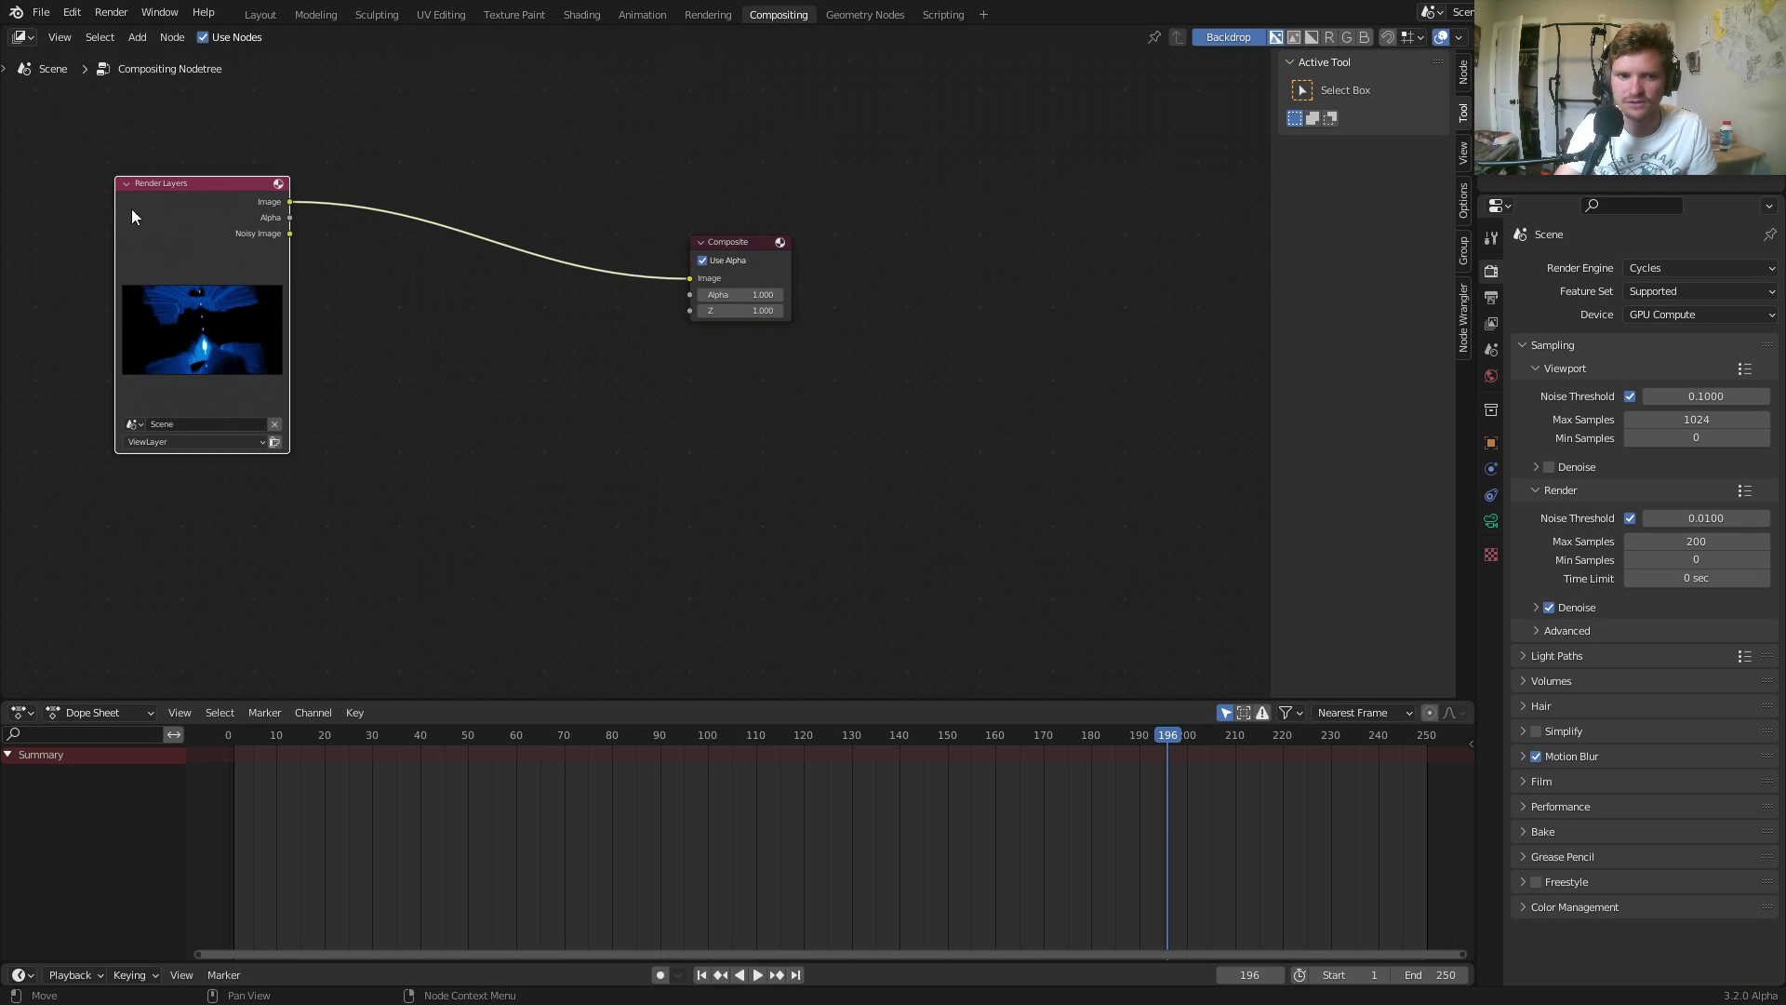
pyautogui.keyDown('ctrl'); pyautogui.keyDown('shift'); pyautogui.click(173, 233); pyautogui.keyUp('shift'); pyautogui.keyUp('ctrl')
# Place the Viewer below the Composite node, move both away from Render Layers, and join their links with a reroute.
pyautogui.moveTo(371, 208); pyautogui.dragTo(735, 327)
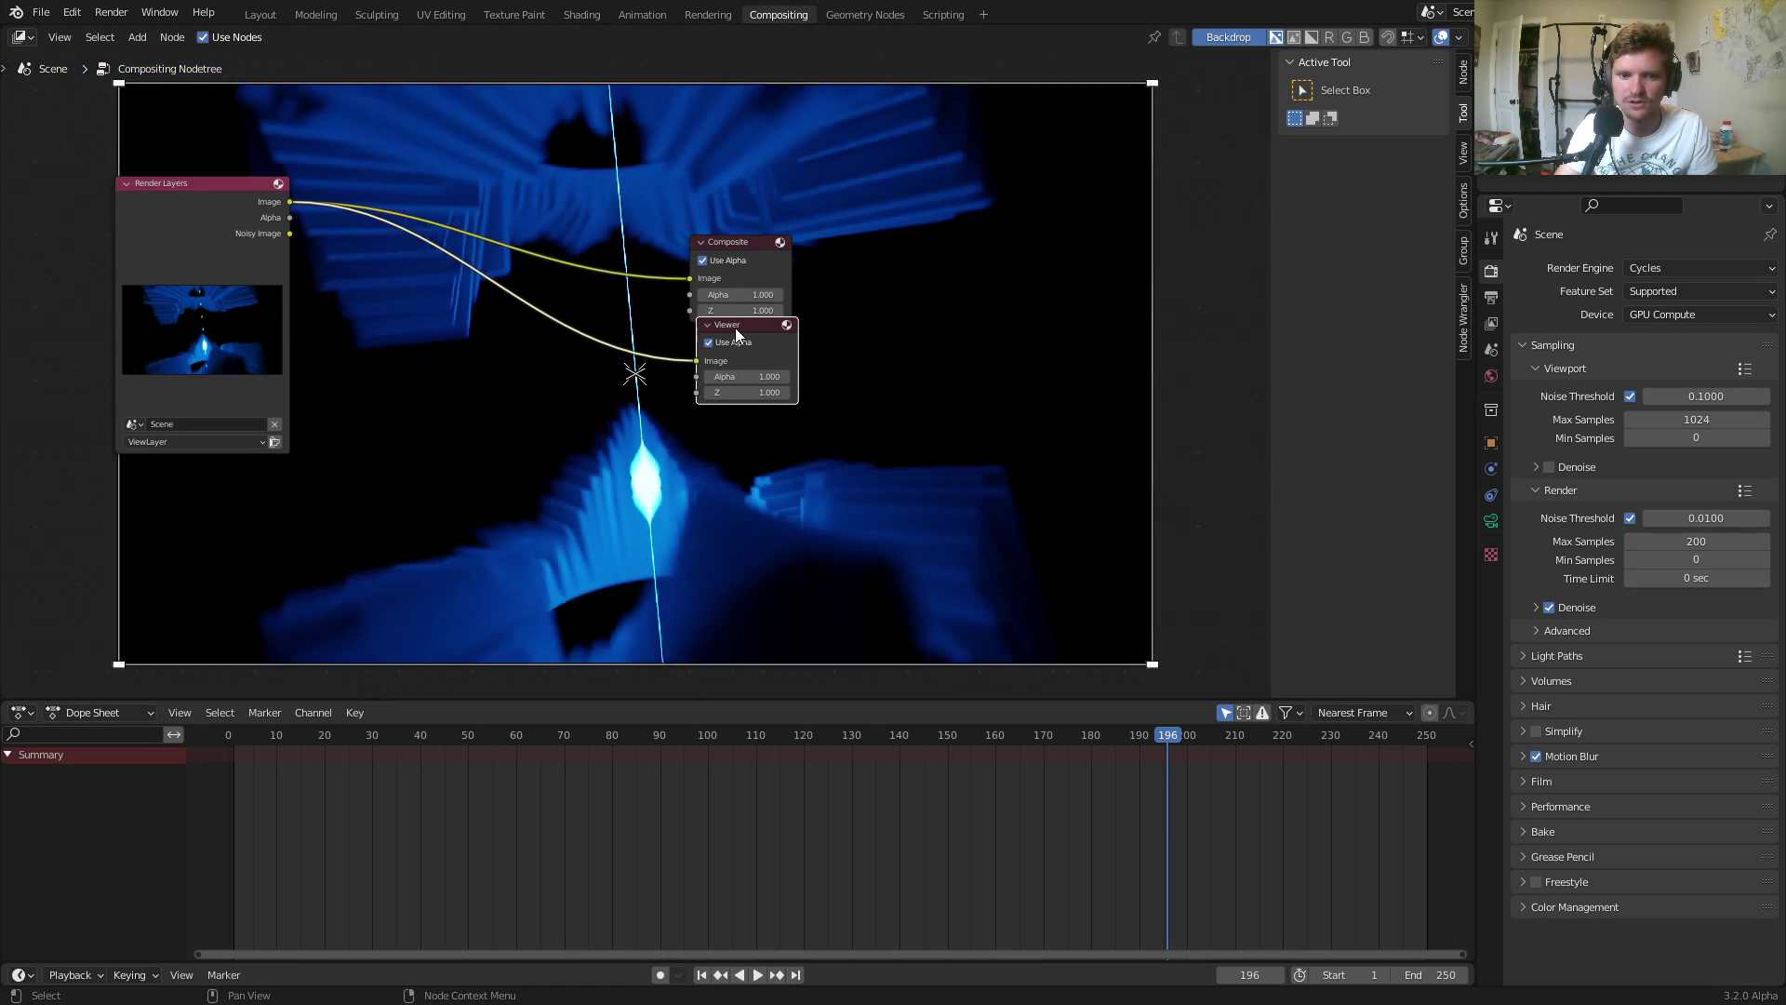
pyautogui.press('v')
pyautogui.moveTo(862, 427); pyautogui.dragTo(599, 219)
pyautogui.press('g')
pyautogui.click(1058, 321)
pyautogui.keyDown('shift'); pyautogui.moveTo(892, 532); pyautogui.dragTo(908, 364, button='right'); pyautogui.keyUp('shift')
# Insert a Lens Distortion node between the Render Layers node and the reroute.
pyautogui.hotkey('shift', 'a')
pyautogui.click(557, 237)
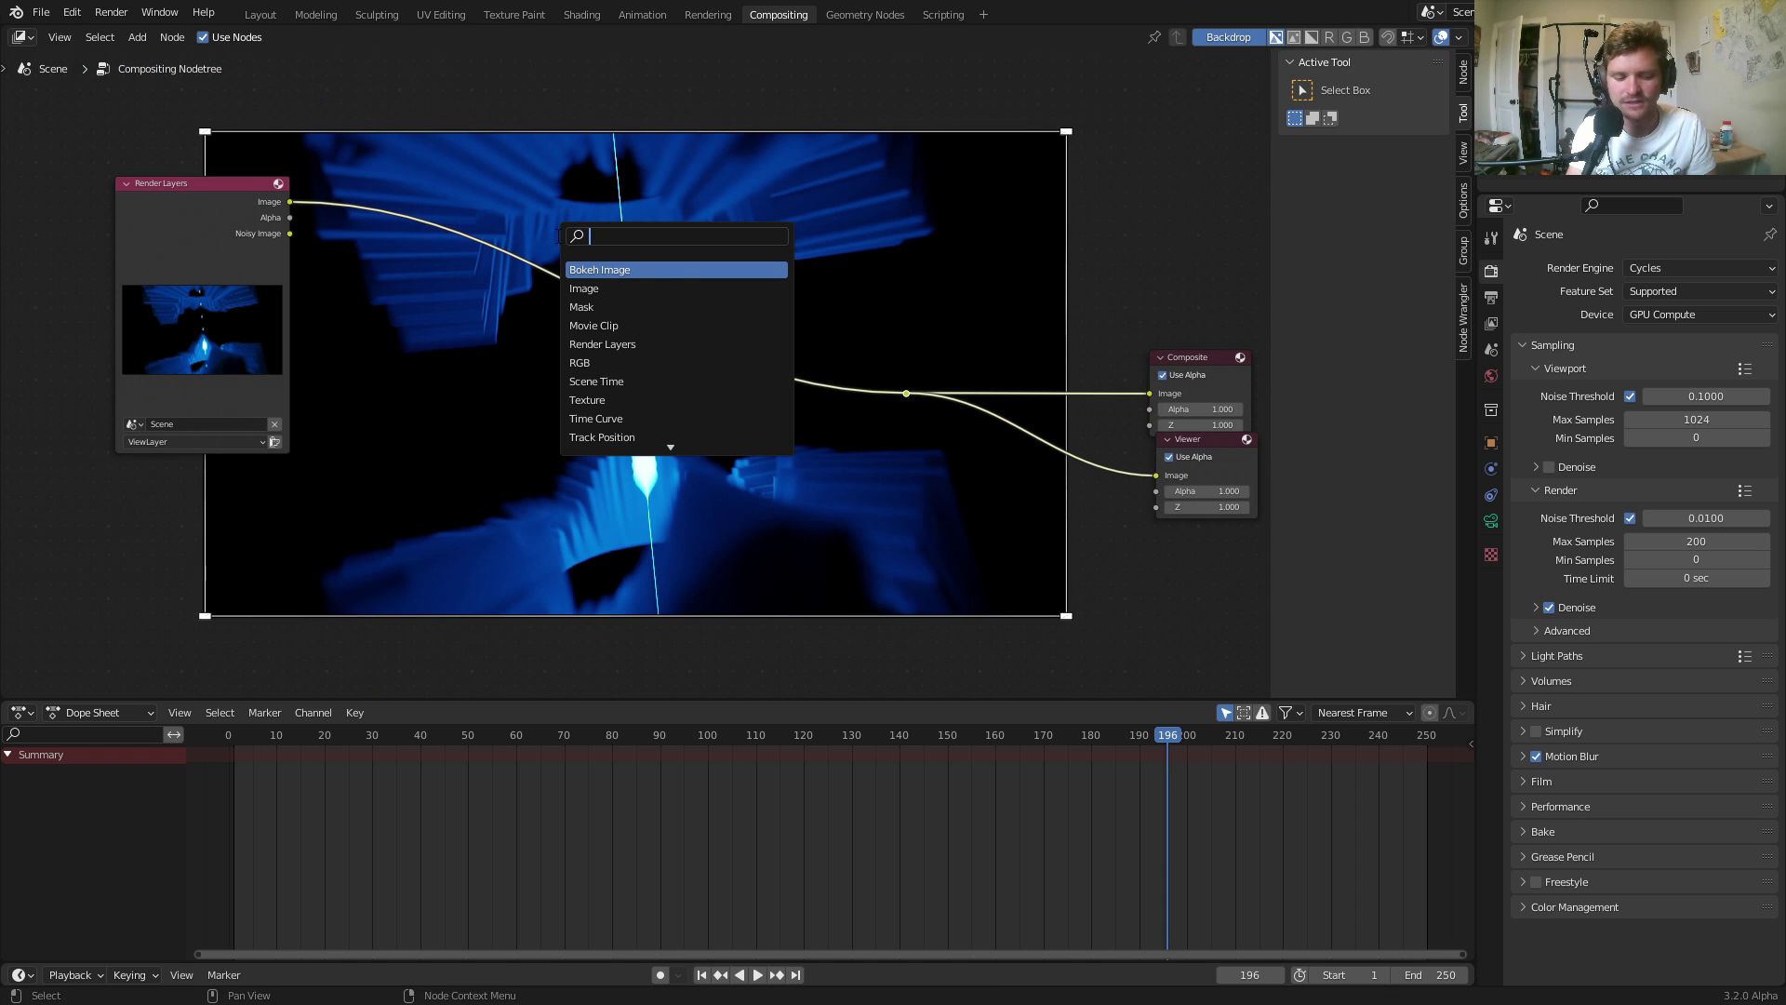
pyautogui.write('lens')
pyautogui.press('Return')
pyautogui.click(556, 236)
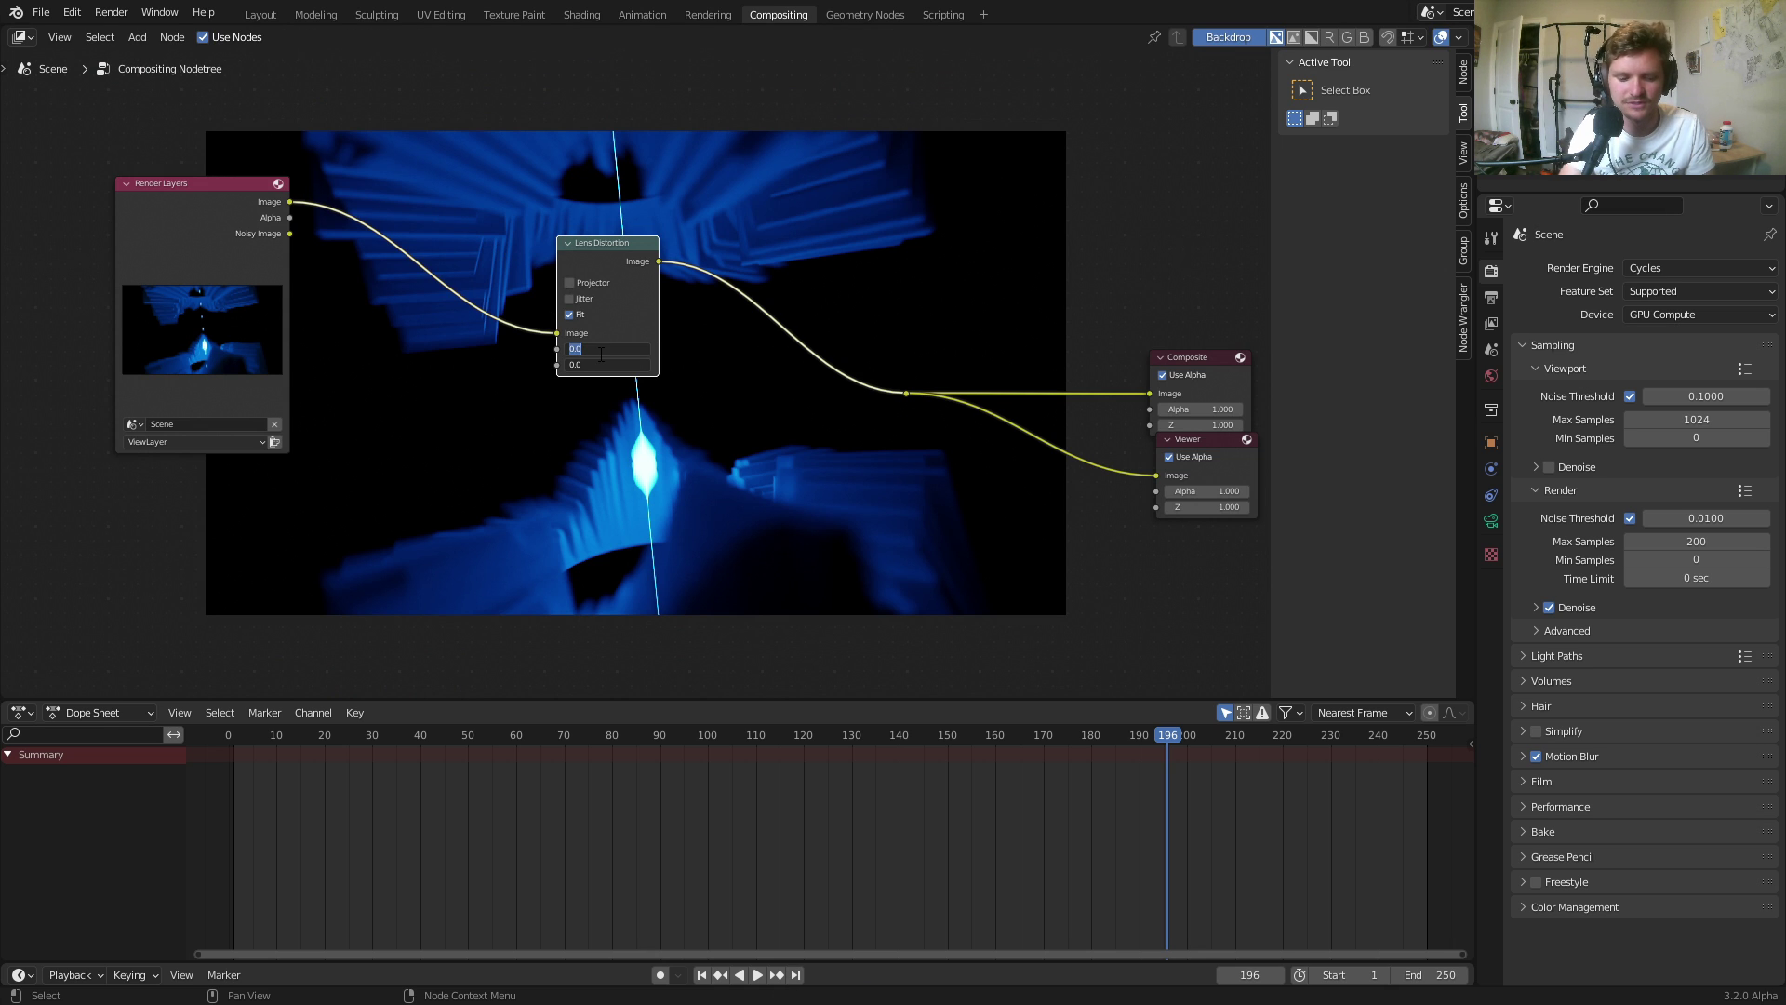
# Set the Lens Distortion node's Distort and Dispersion to 0.200 and move the node closer to the reroute.
pyautogui.write('.1')
pyautogui.press('Return')
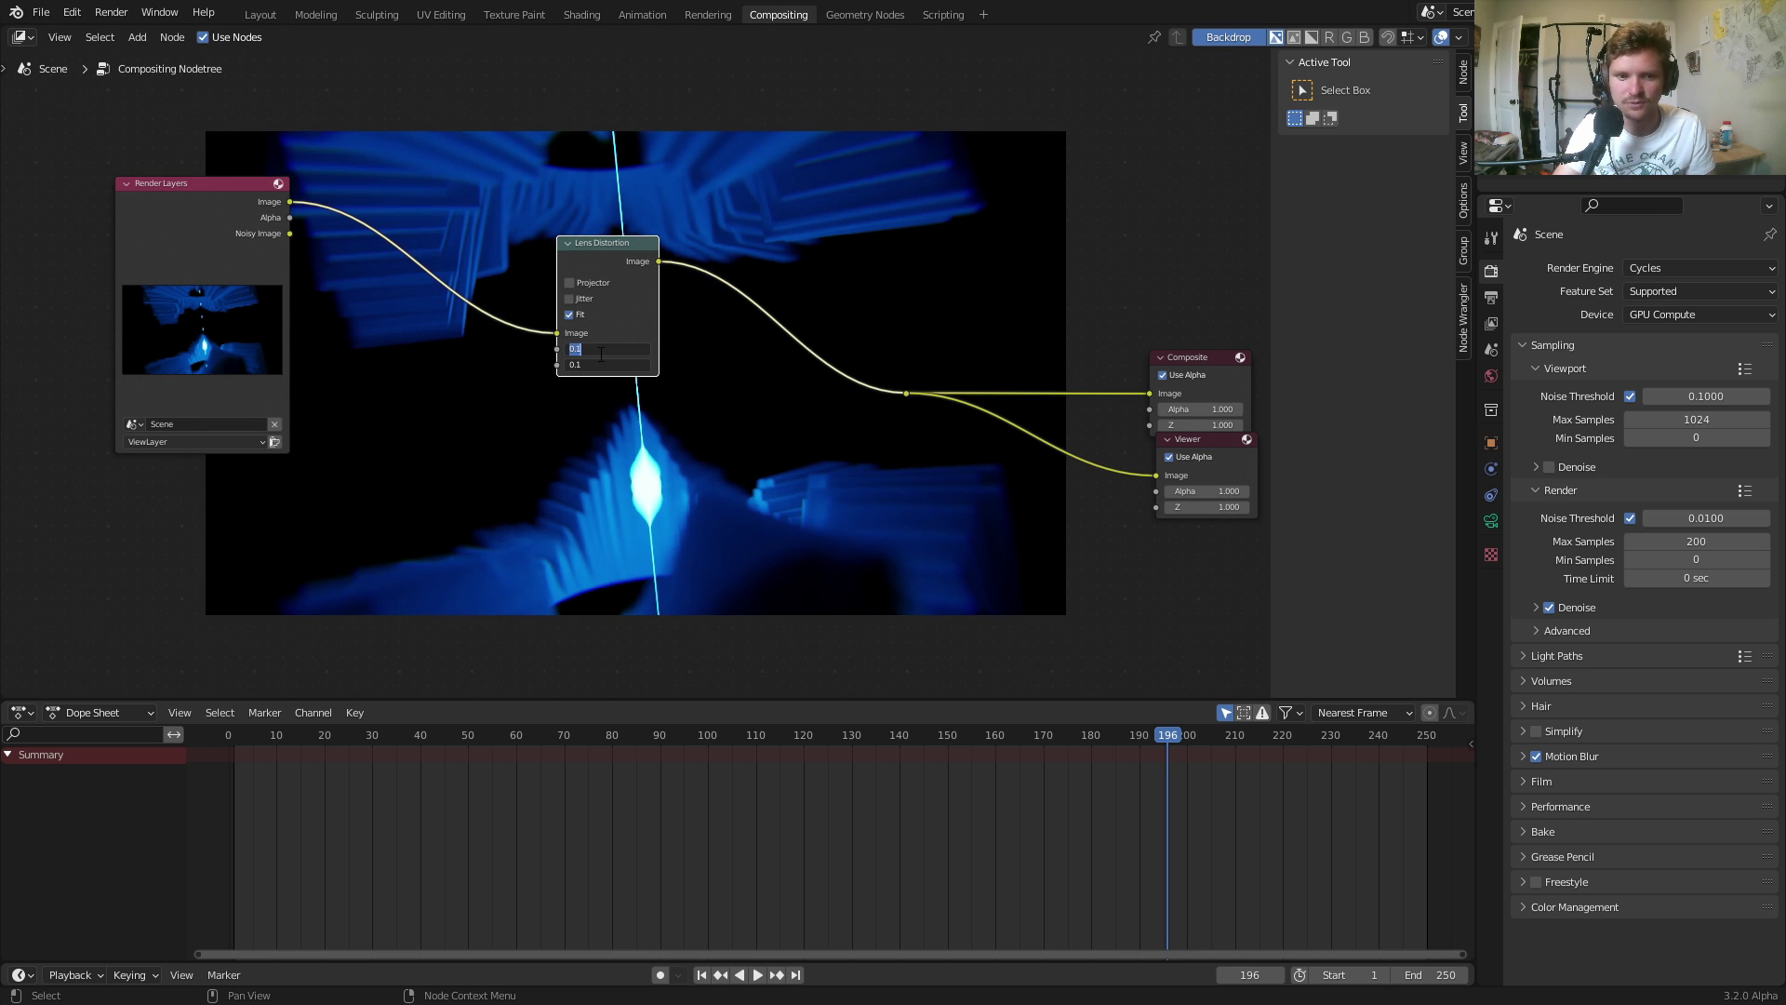
pyautogui.write('.2')
pyautogui.press('Return')
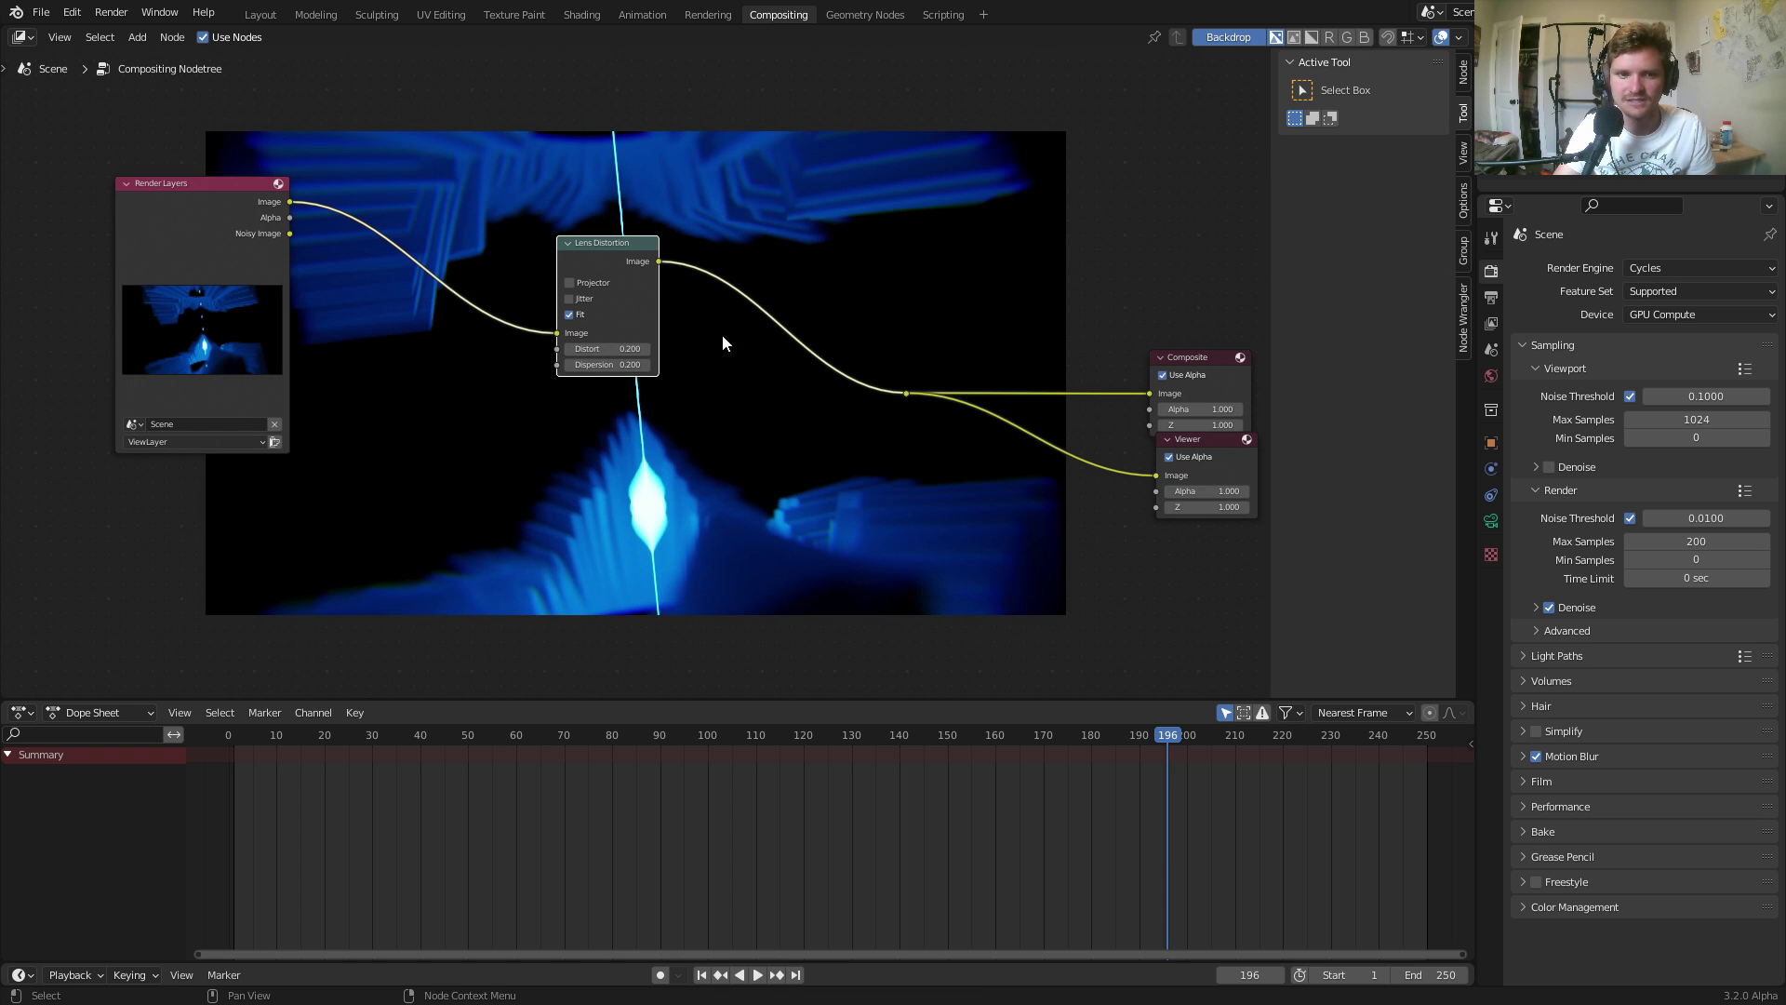
pyautogui.moveTo(589, 240); pyautogui.dragTo(664, 269)
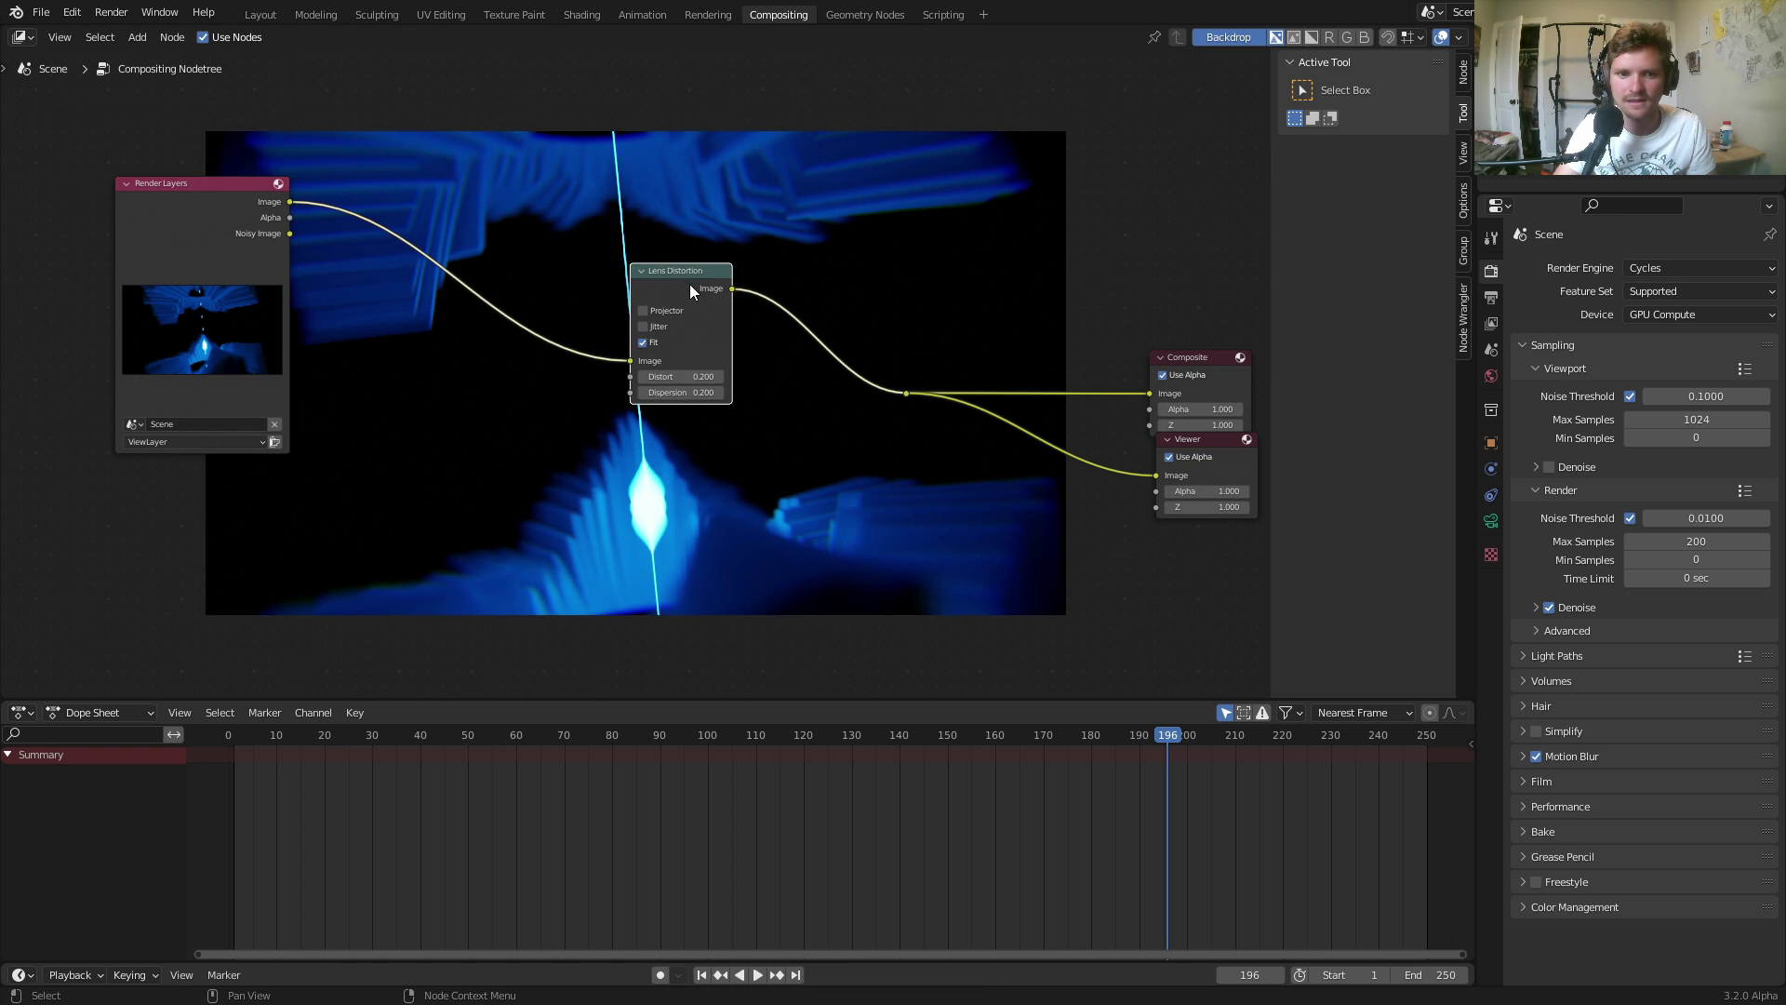
# Insert a Glare node between Render Layers and Lens Distortion and set its type to Fog Glow.
pyautogui.scroll(1, 461, 264)
pyautogui.moveTo(410, 256); pyautogui.dragTo(681, 290, button='middle')
pyautogui.hotkey('shift', 'a')
pyautogui.click(655, 242)
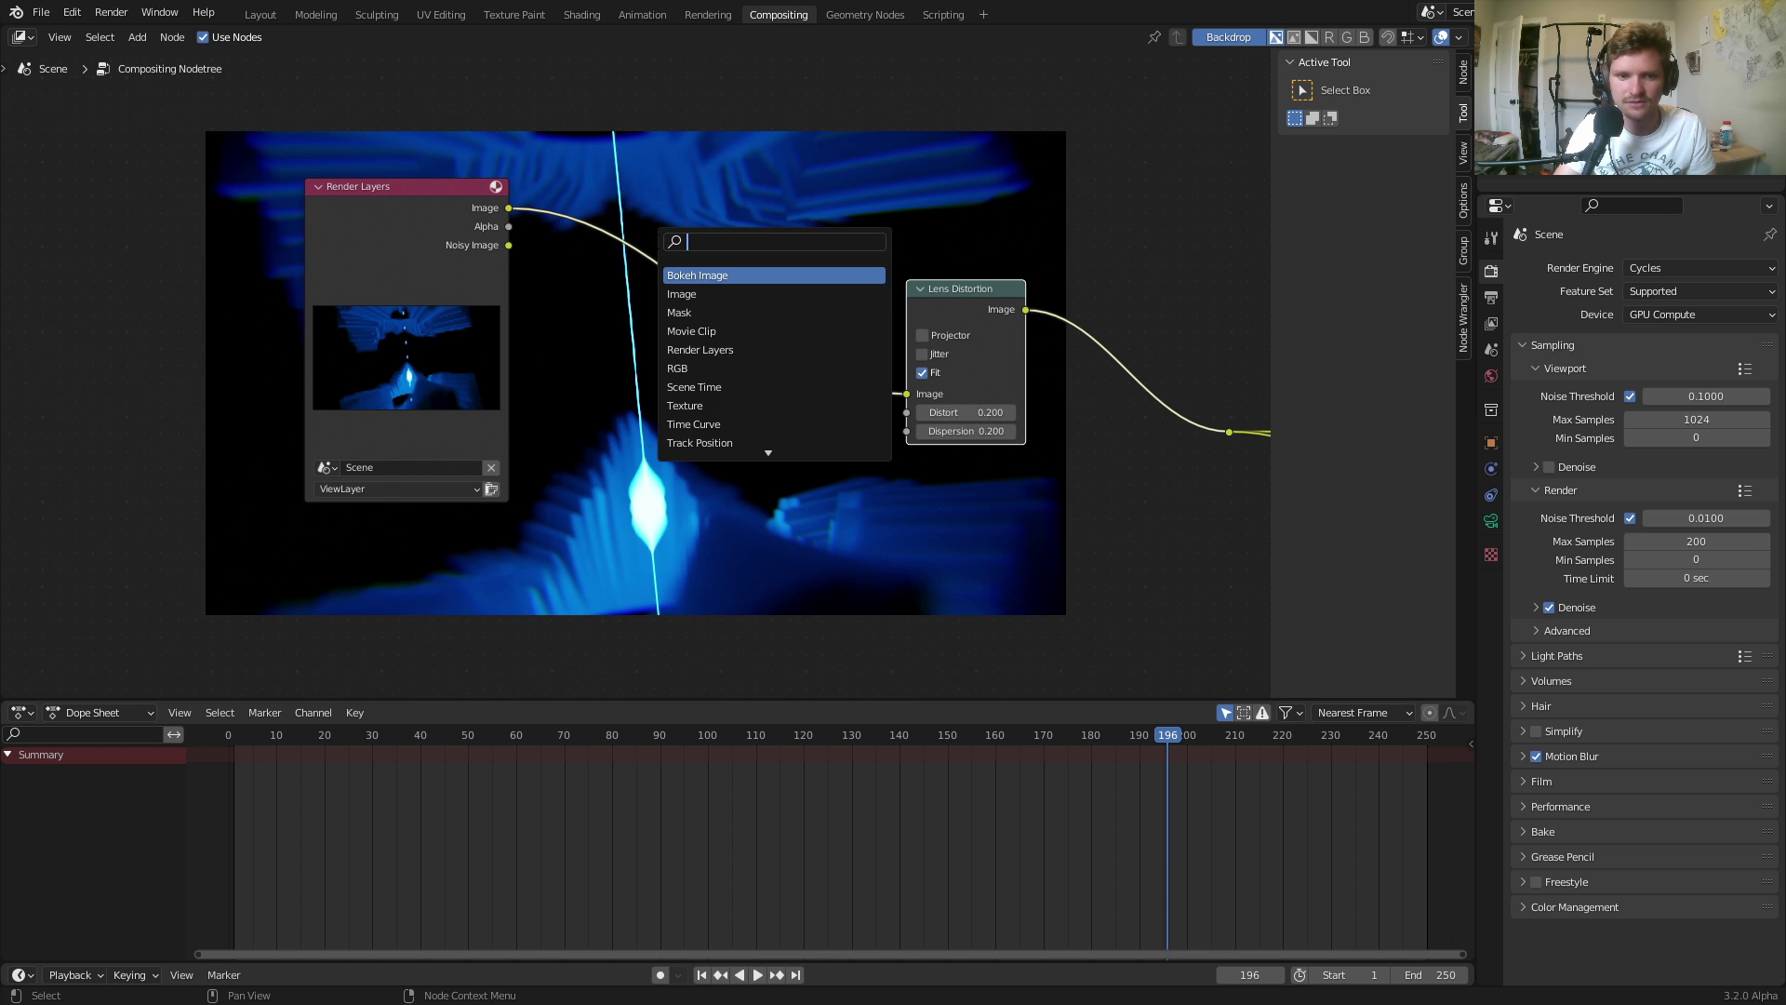
pyautogui.write('gl')
pyautogui.press('Return')
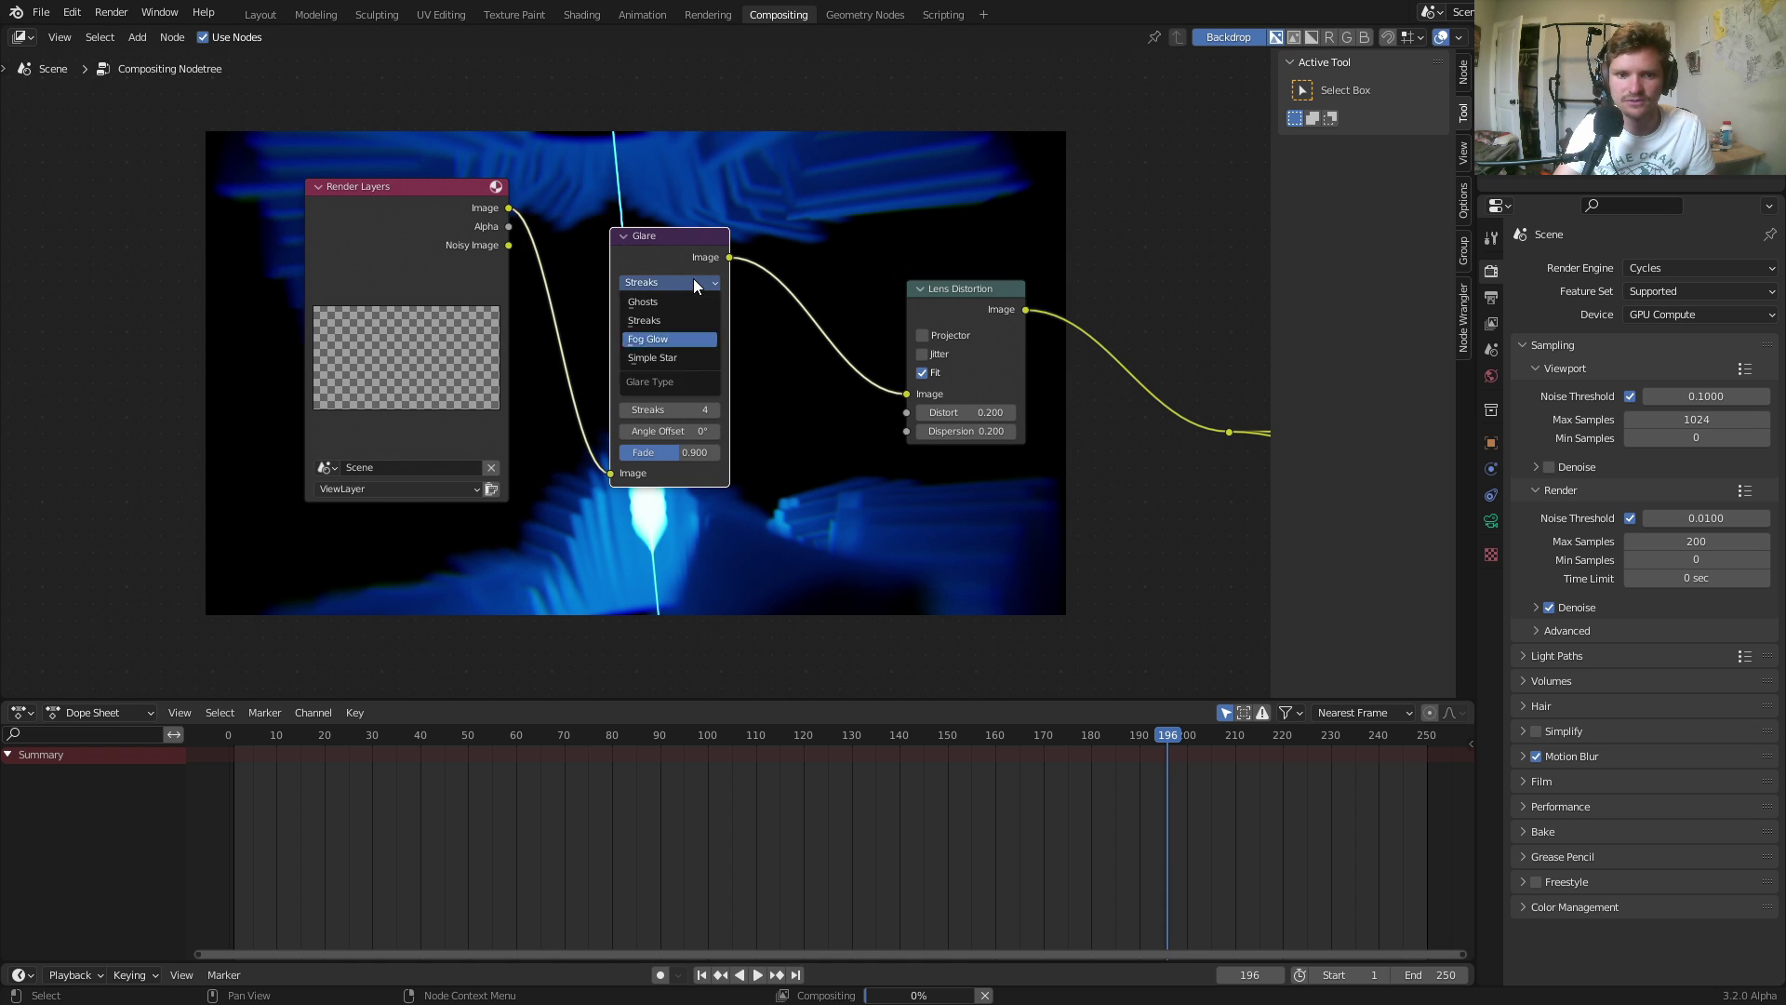
pyautogui.click(694, 277)
pyautogui.moveTo(683, 341); pyautogui.dragTo(568, 307, button='middle')
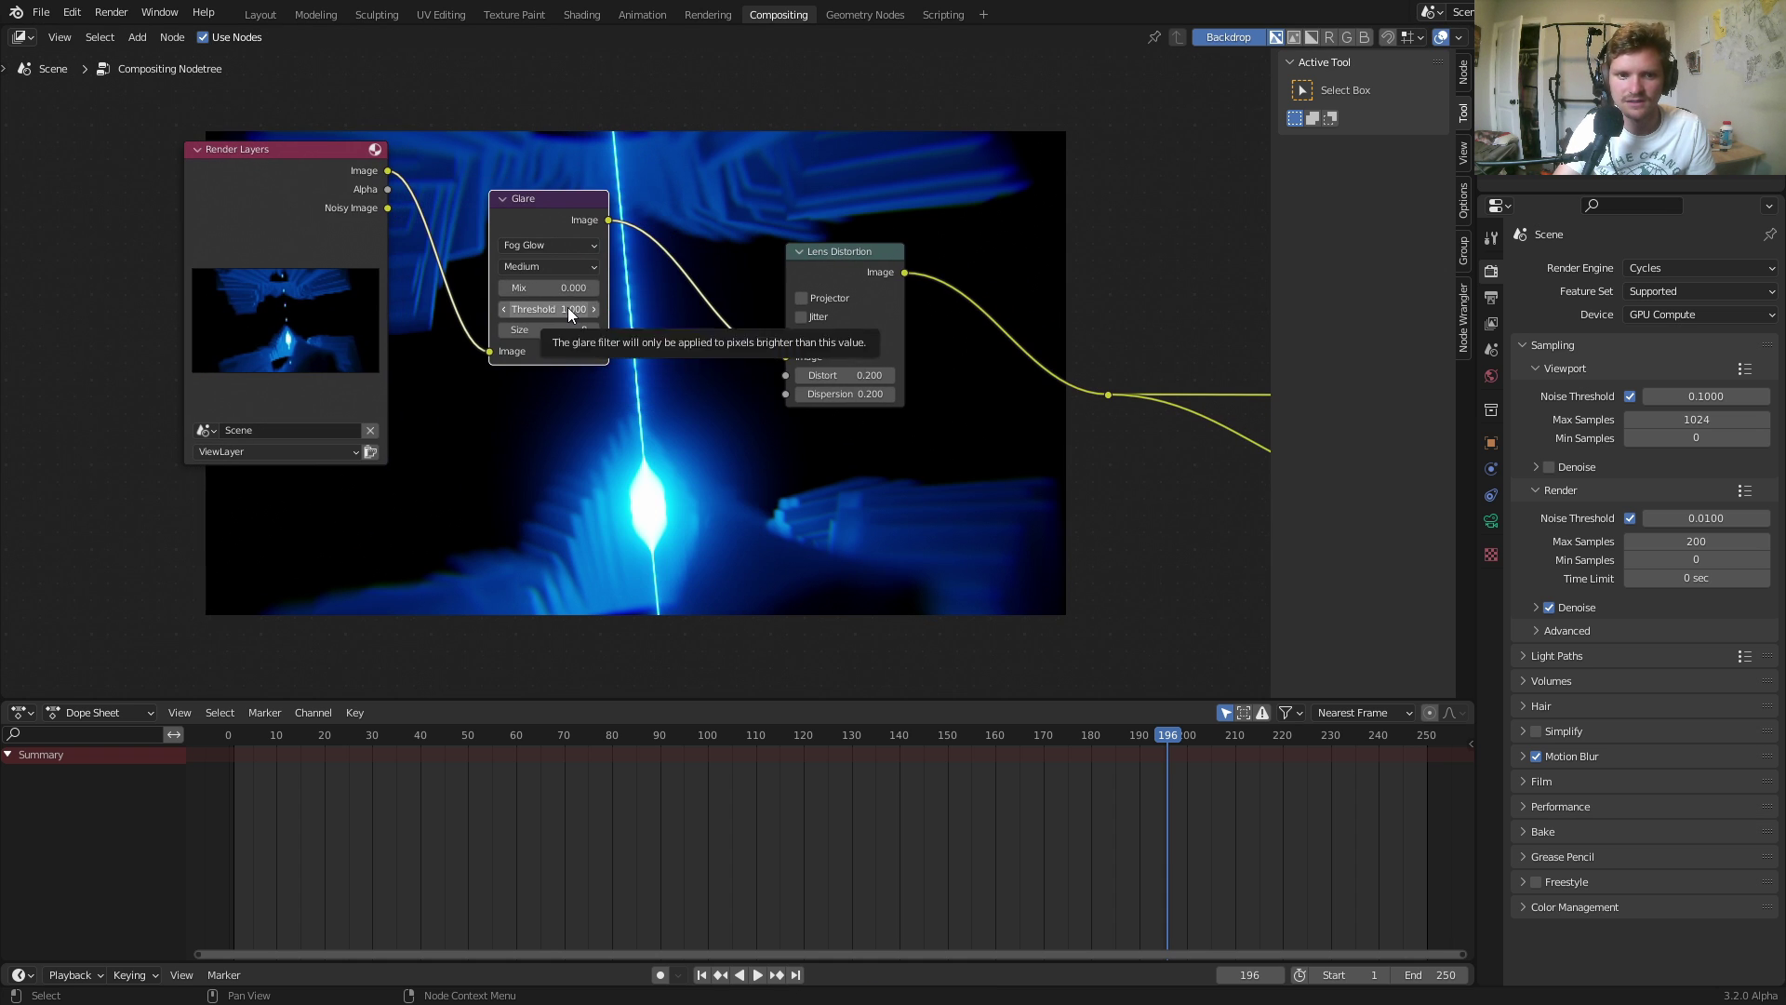
# Set the Glare node's Mix to -0.540 and toggle the node off and on to compare its effect.
pyautogui.moveTo(549, 287); pyautogui.dragTo(521, 288)
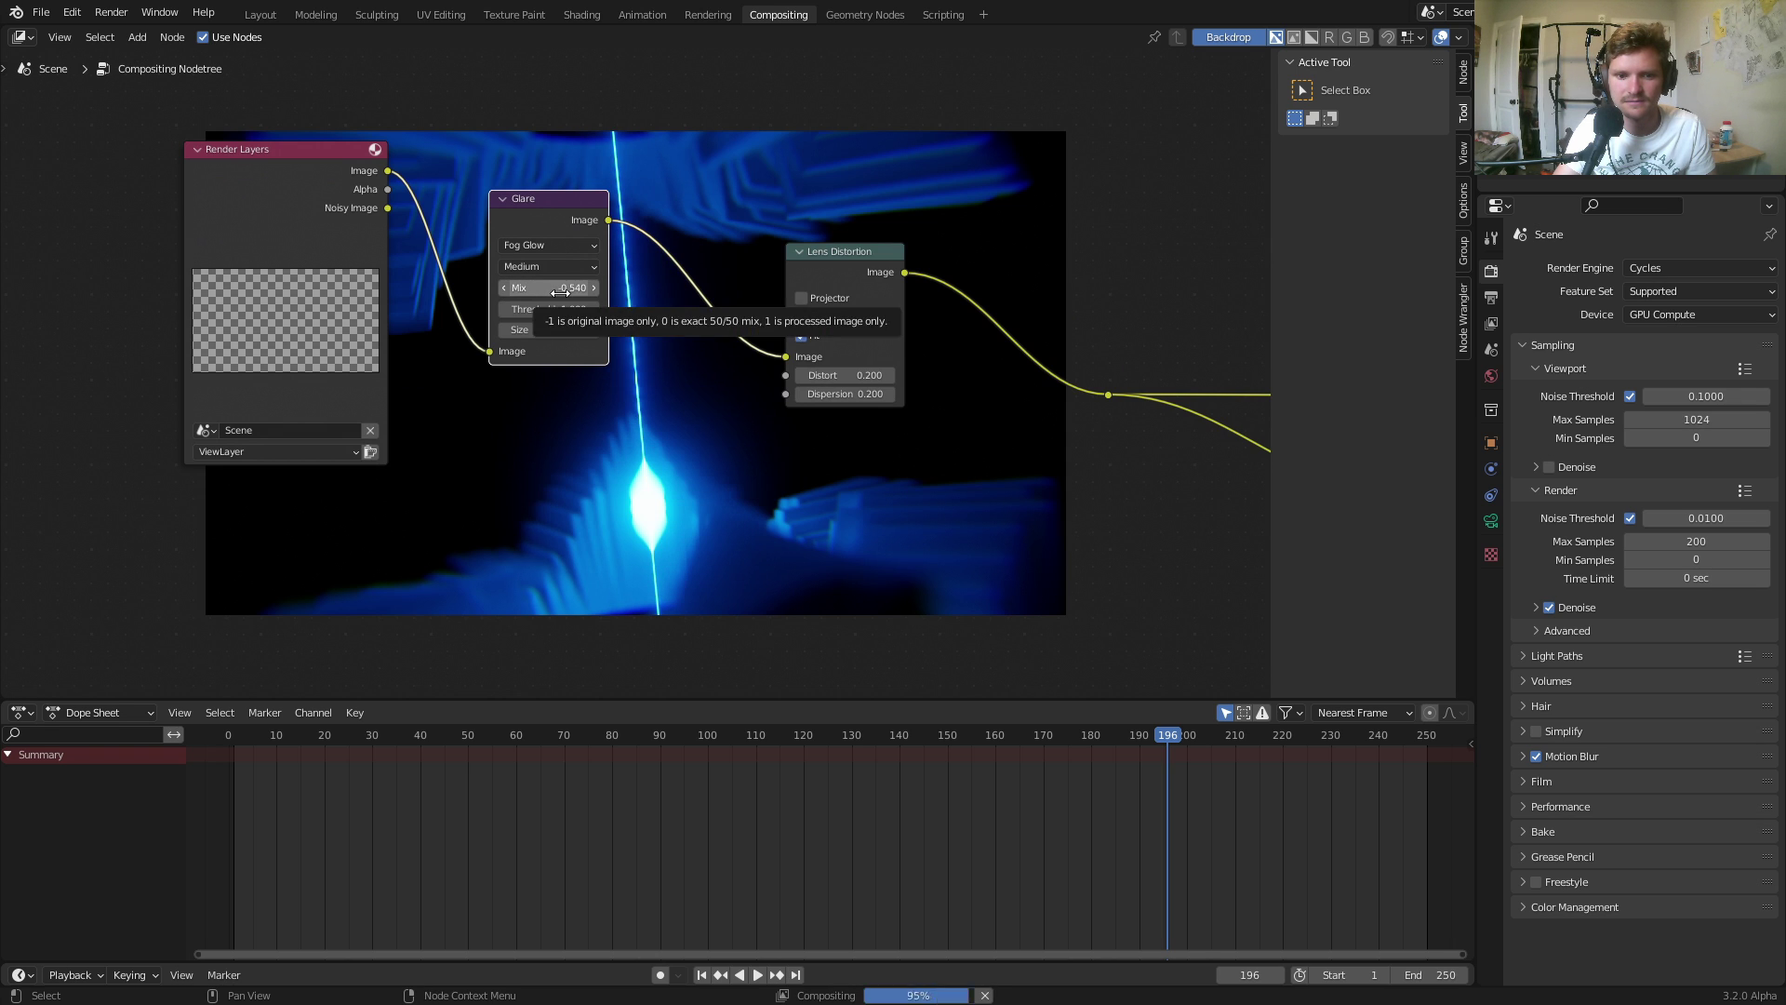
pyautogui.press('m')
pyautogui.press('m')
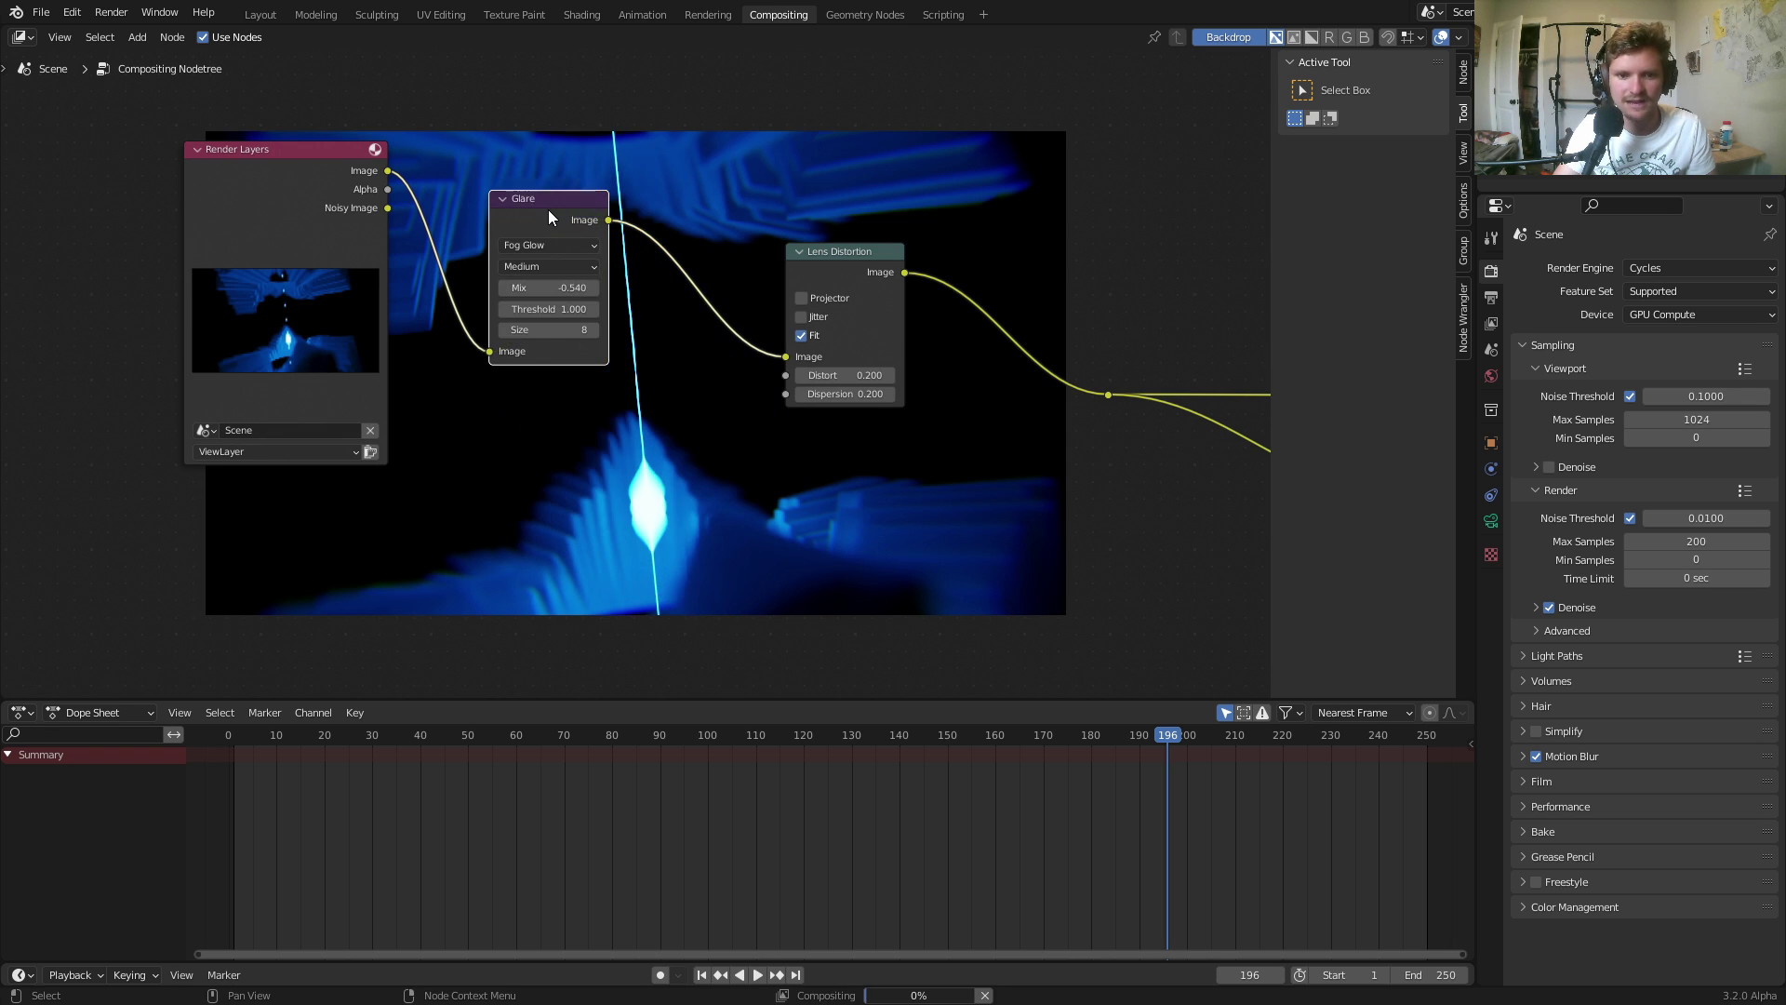
pyautogui.press('q')
pyautogui.click(701, 261)
# Play the rendered generator0001-0250 video from the desktop, then switch to OBS.
pyautogui.press('super+d')
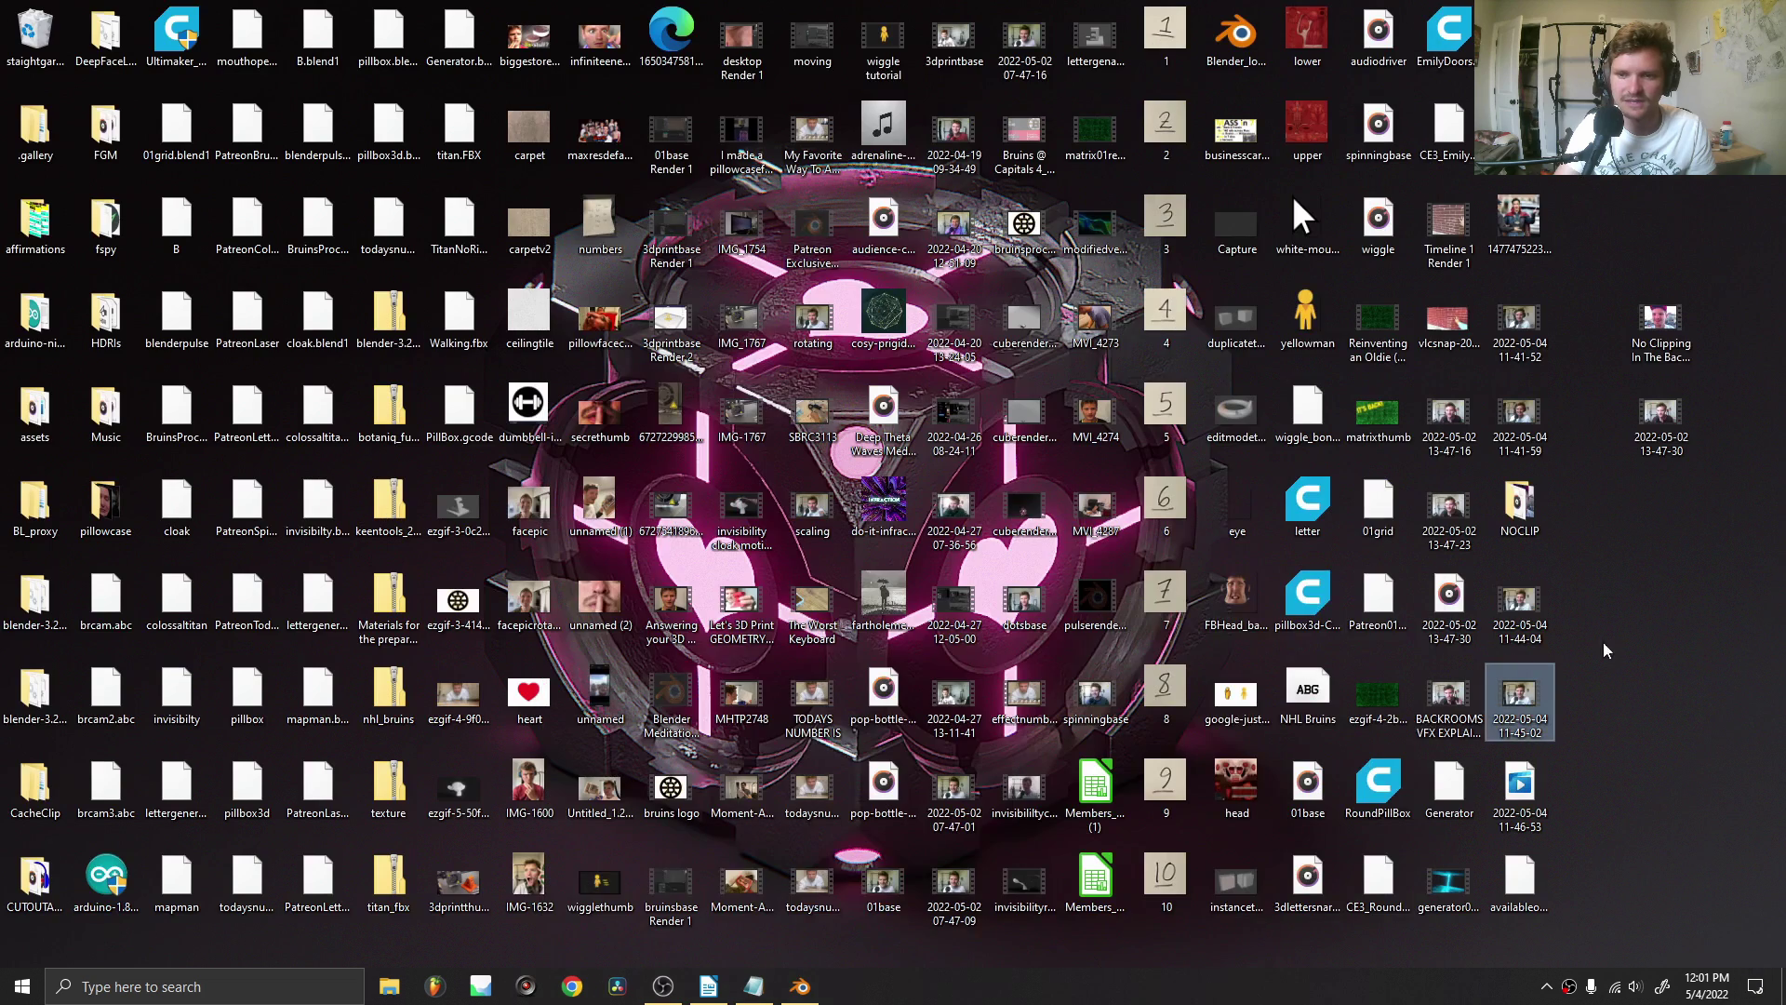
pyautogui.doubleClick(1447, 879)
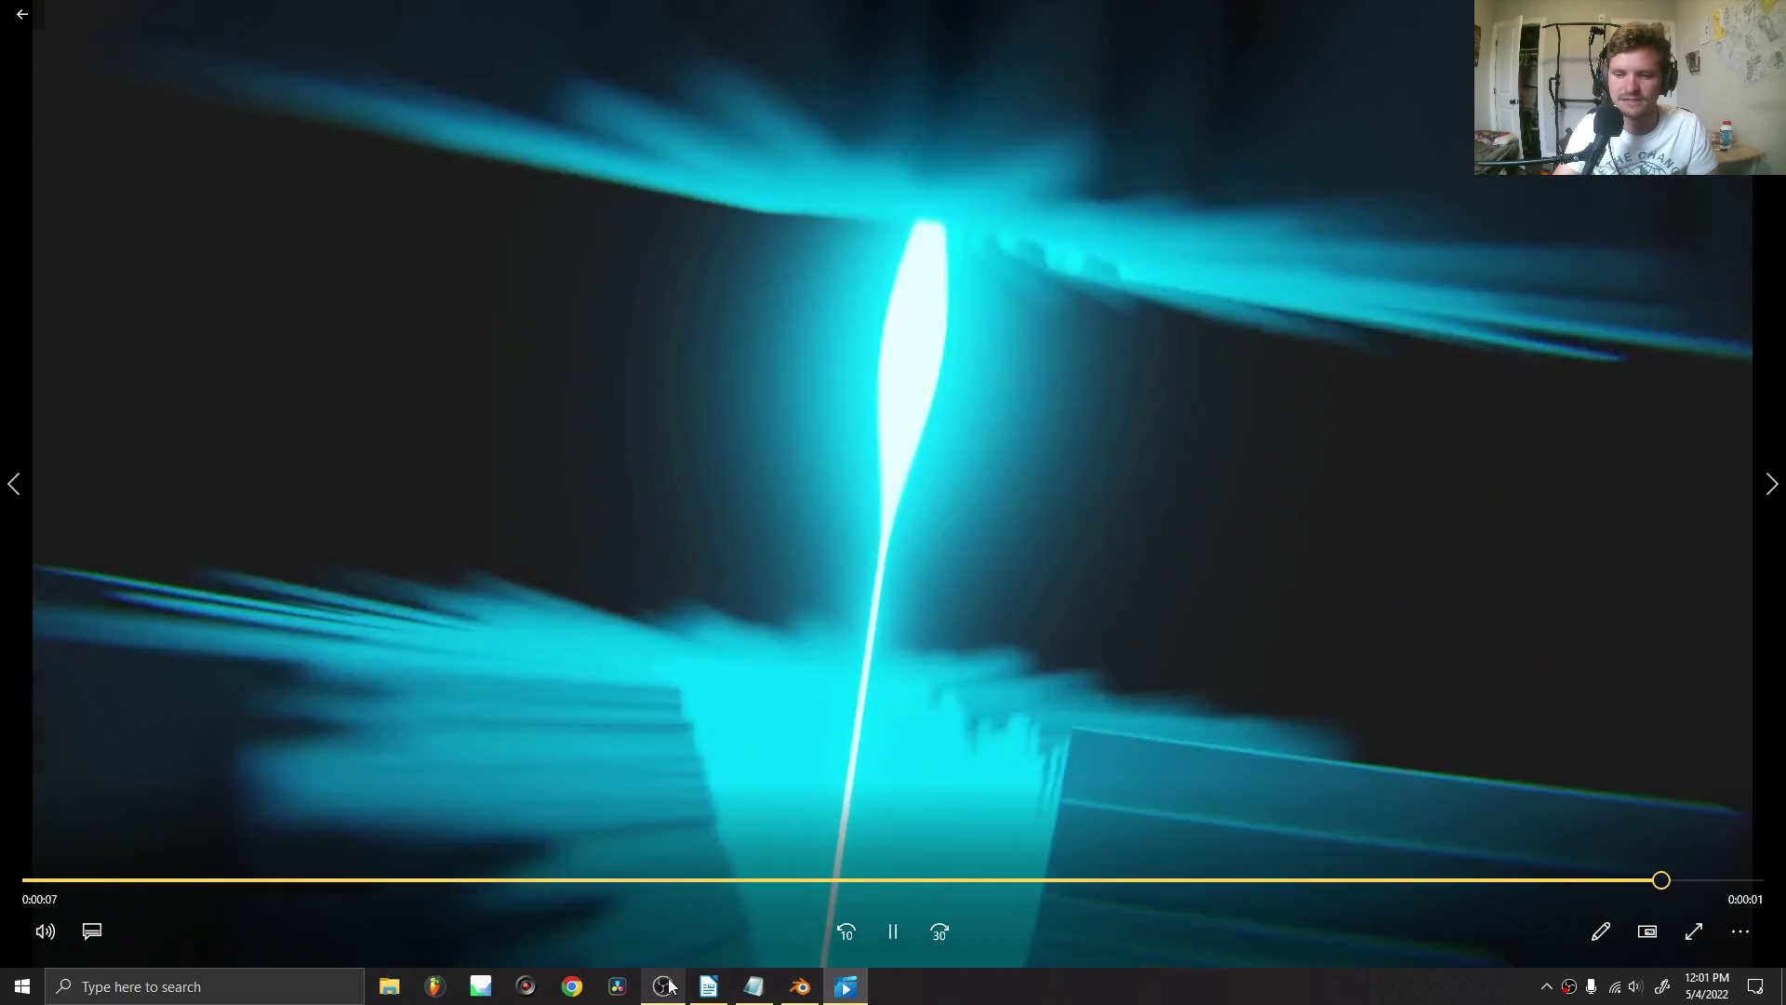
pyautogui.click(664, 986)
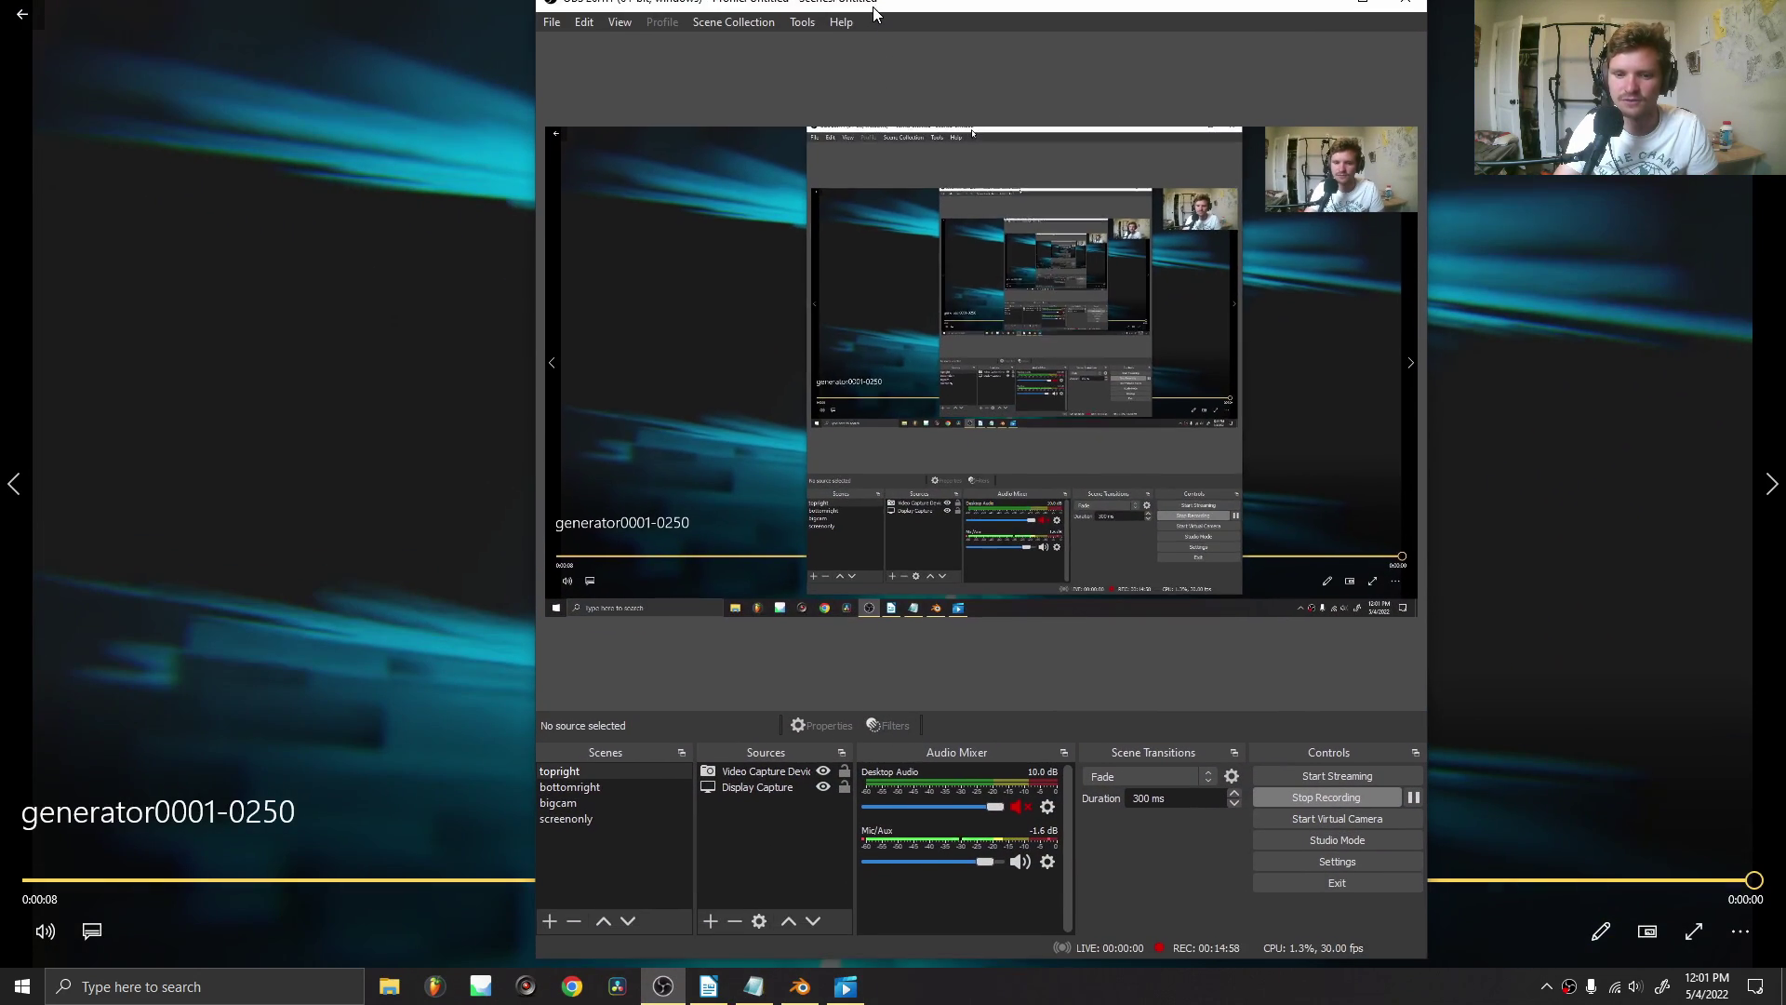